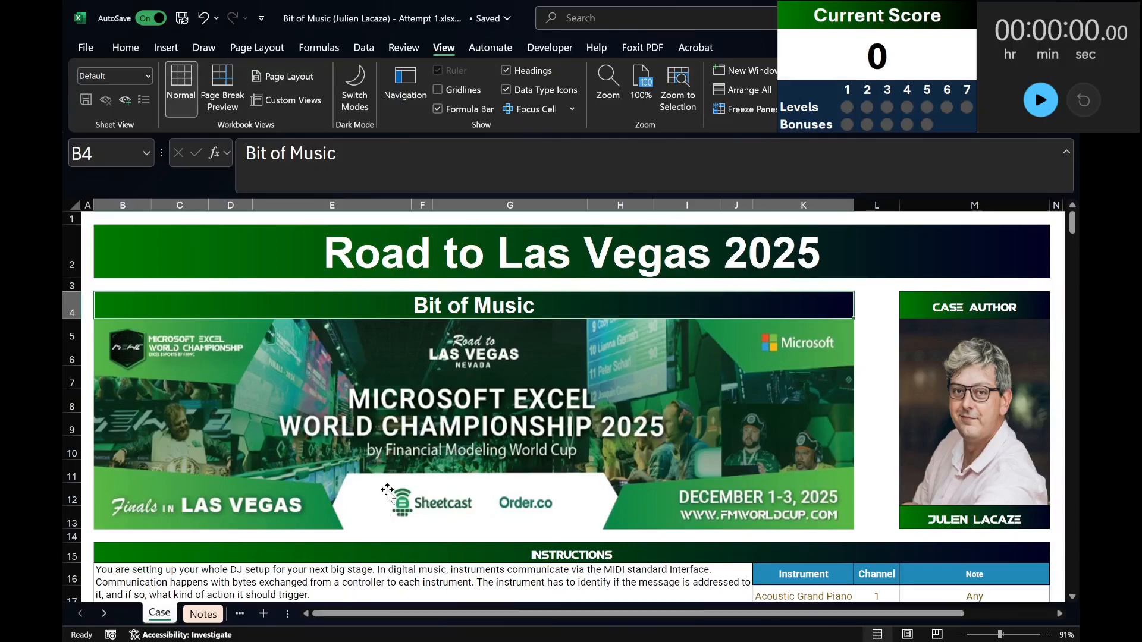
Read the case instructions on the MIDI message bytes and the table of instruments, channels and notes.
{"action": "scroll", "coordinate": [385, 489], "scroll_direction": "down", "scroll_amount": 3}
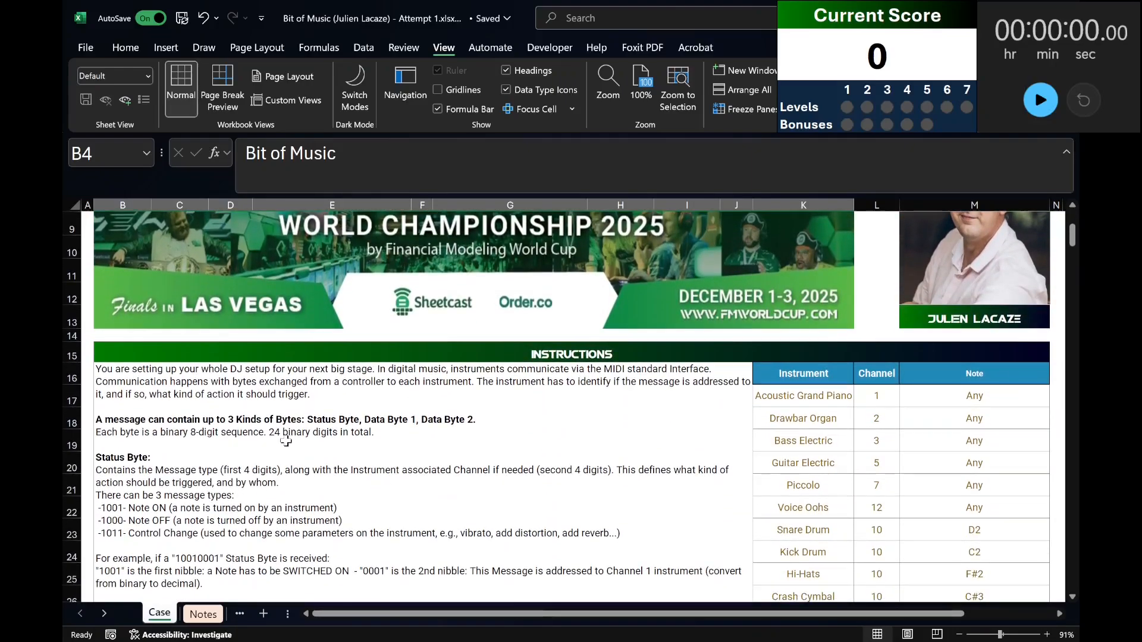
{"action": "left_click", "coordinate": [103, 376]}
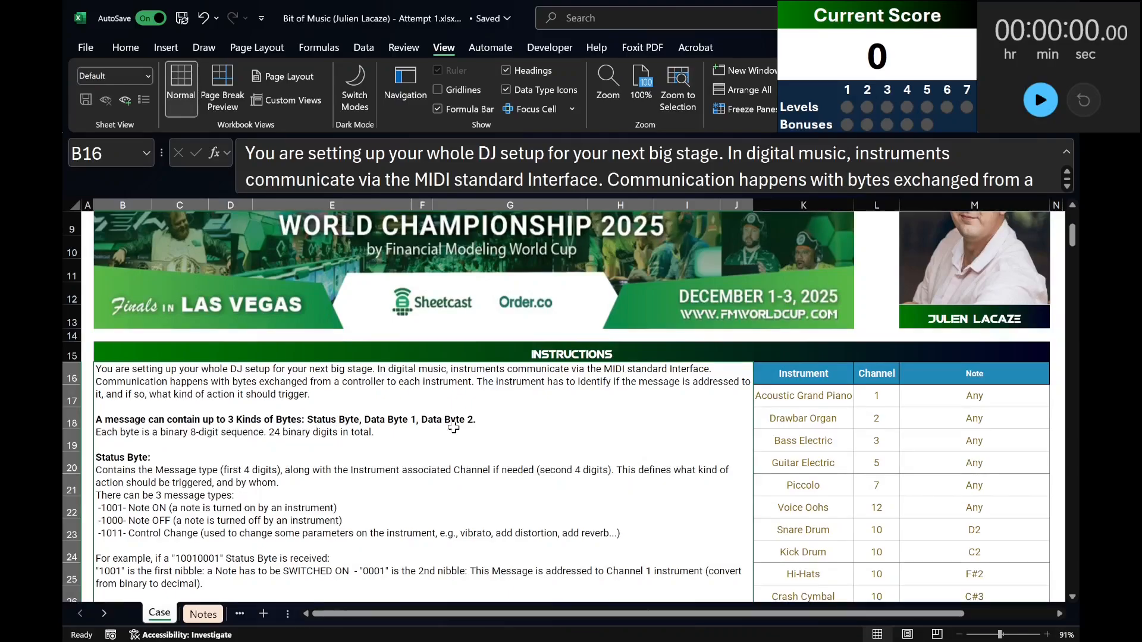
{"action": "scroll", "coordinate": [393, 422], "scroll_direction": "down", "scroll_amount": 2}
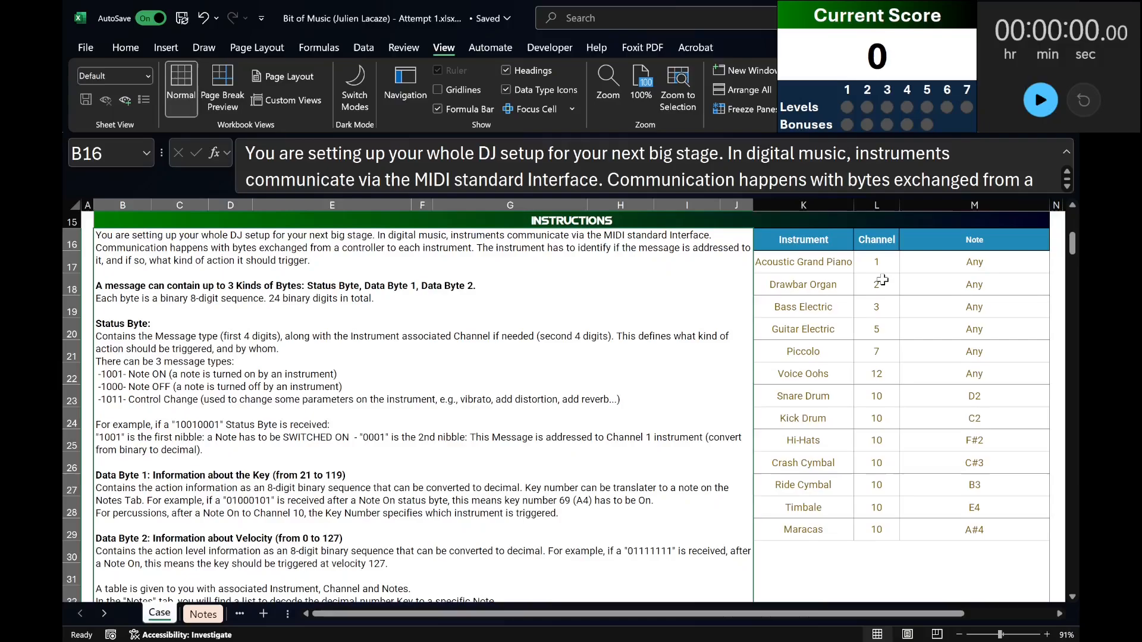
{"action": "scroll", "coordinate": [800, 434], "scroll_direction": "up", "scroll_amount": 1}
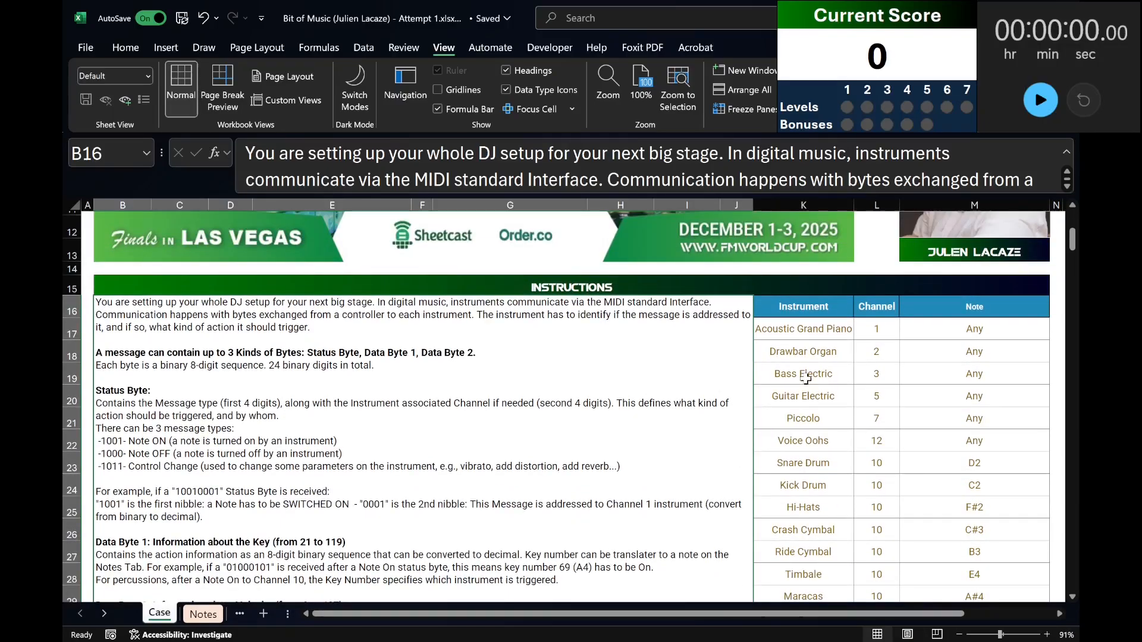
{"action": "left_click", "coordinate": [787, 308]}
{"action": "scroll", "coordinate": [787, 308], "scroll_direction": "down", "scroll_amount": 1}
{"action": "left_click", "coordinate": [978, 522], "text": "shift"}
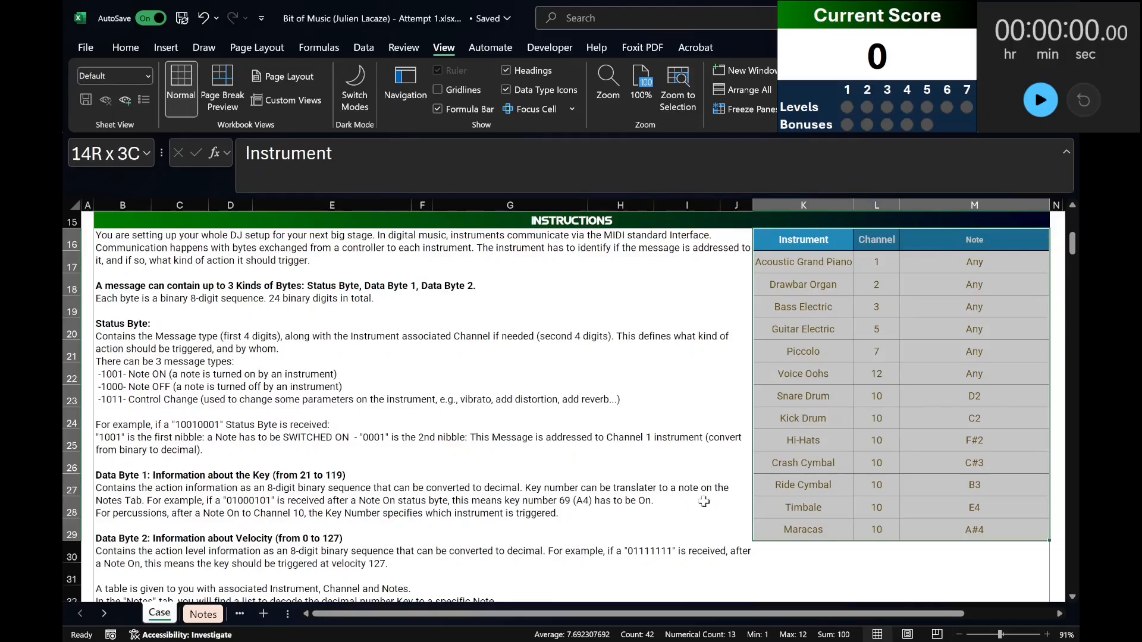
Examine the note and key columns on the Notes sheet, and return to the start of the Case sheet.
{"action": "left_click", "coordinate": [202, 614]}
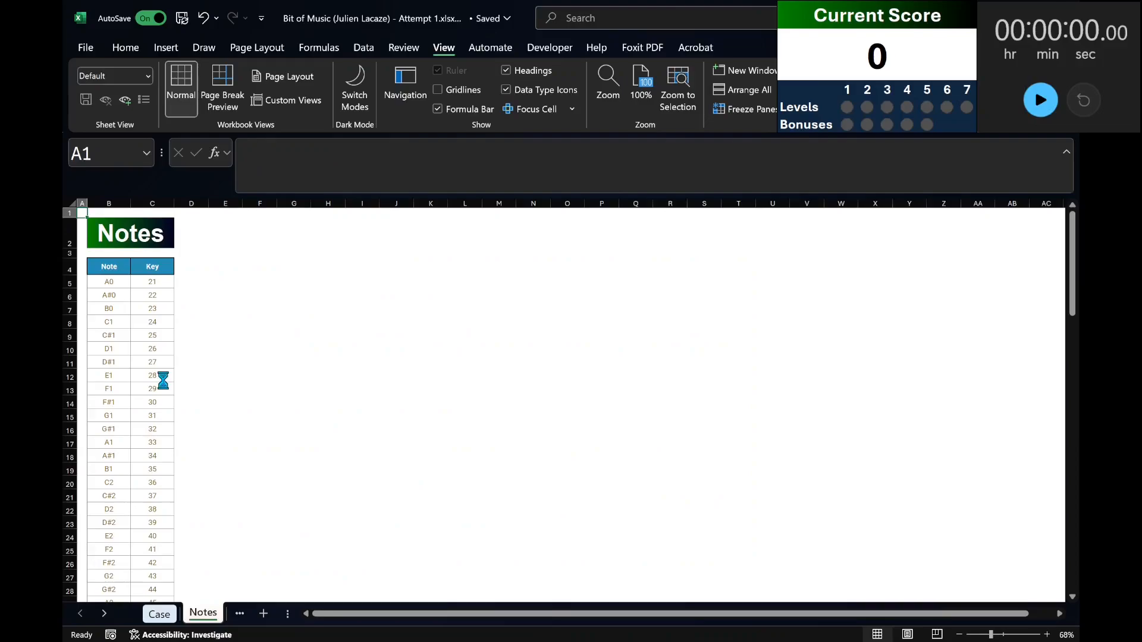
{"action": "scroll", "coordinate": [162, 380], "scroll_direction": "up", "scroll_amount": 2, "text": "ctrl"}
{"action": "left_click_drag", "start_coordinate": [129, 300], "coordinate": [110, 535]}
{"action": "left_click_drag", "start_coordinate": [203, 303], "coordinate": [198, 568]}
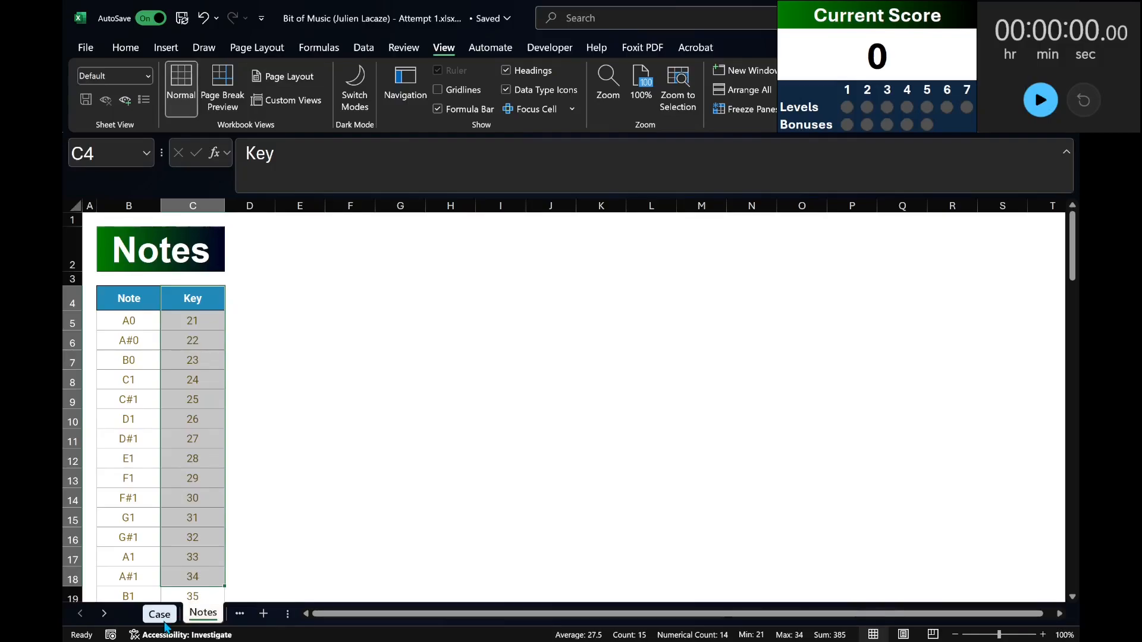
{"action": "left_click", "coordinate": [160, 617]}
{"action": "scroll", "coordinate": [391, 475], "scroll_direction": "up", "scroll_amount": 5}
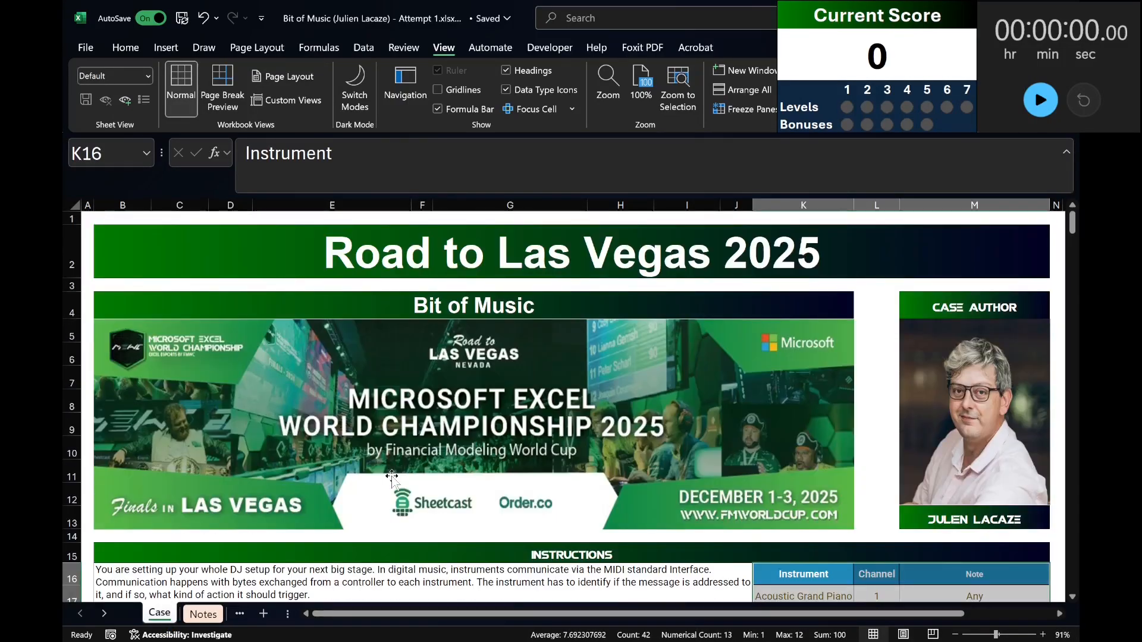
{"action": "left_click", "coordinate": [391, 476]}
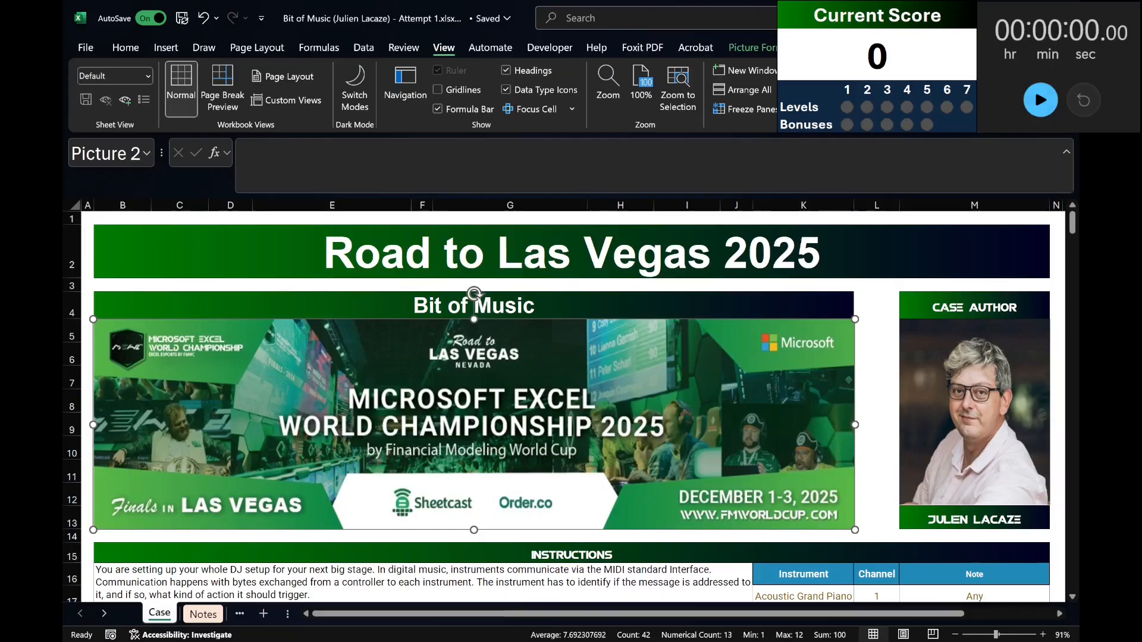
Start the stopwatch and go to the Level 1 section of the Case sheet.
{"action": "left_click", "coordinate": [1040, 100]}
{"action": "scroll", "coordinate": [572, 407], "scroll_direction": "down", "scroll_amount": 14}
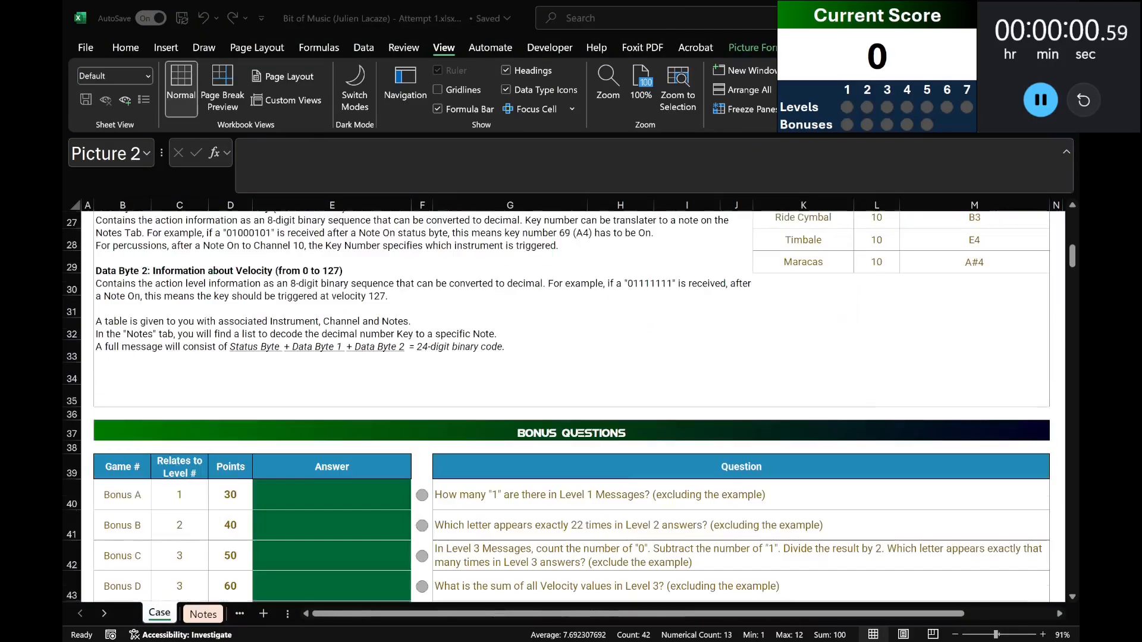
{"action": "scroll", "coordinate": [573, 406], "scroll_direction": "down", "scroll_amount": 4}
{"action": "scroll", "coordinate": [572, 407], "scroll_direction": "up", "scroll_amount": 2}
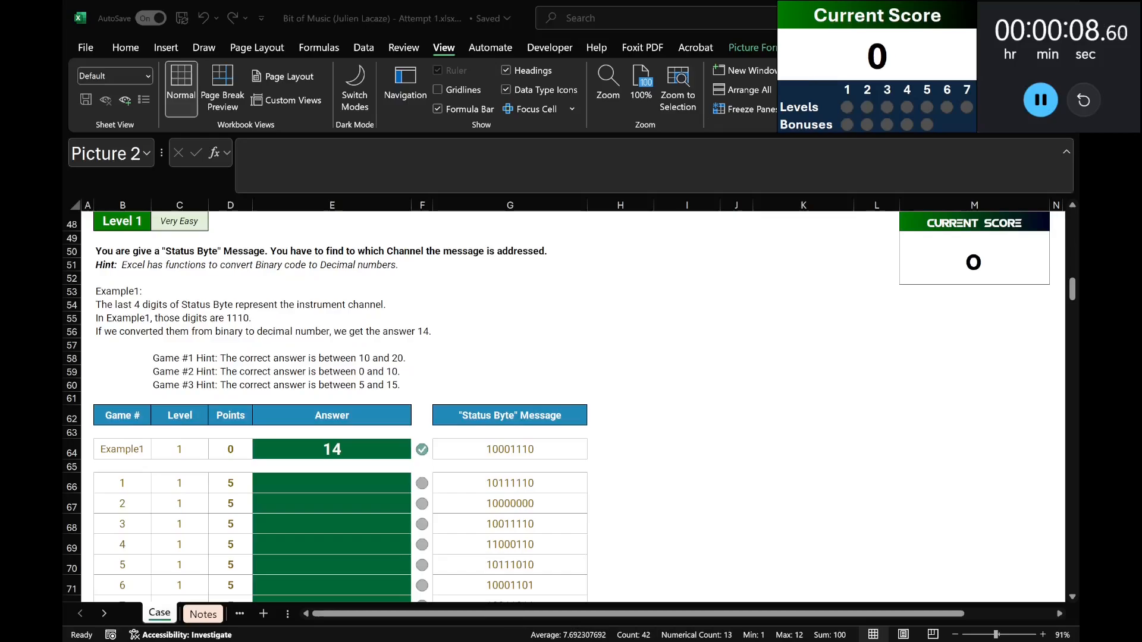
Extract the last four digits of the Level 1 example message in H64 with =RIGHT(G64,4).
{"action": "left_click", "coordinate": [612, 452]}
{"action": "type", "text": "=right(G64,5)"}
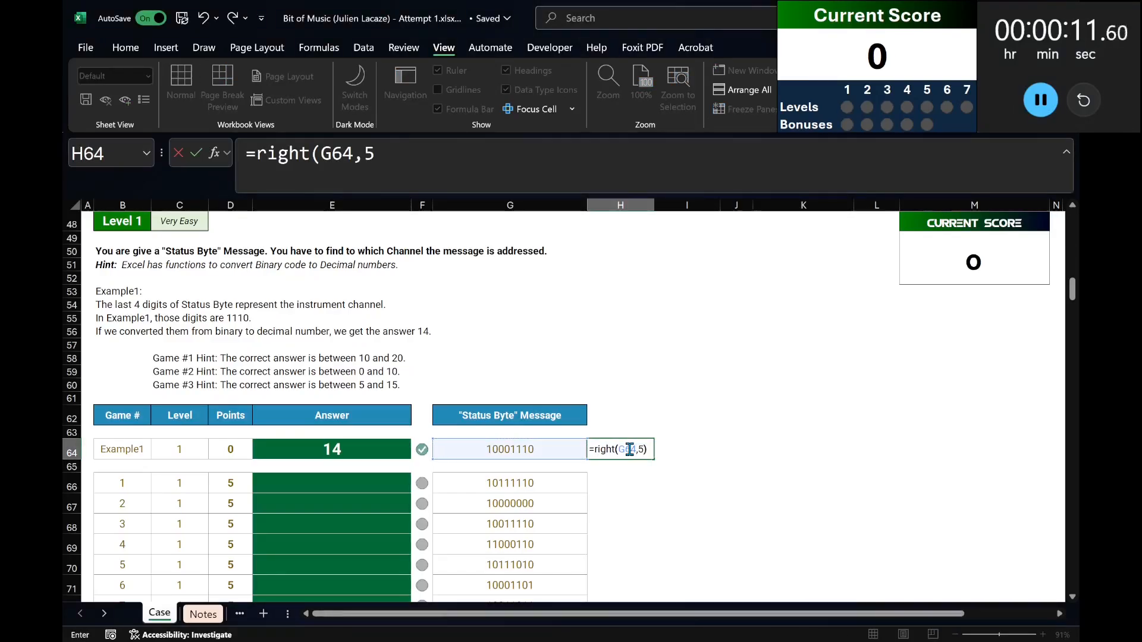
{"action": "key", "text": "Return"}
{"action": "left_click", "coordinate": [629, 449]}
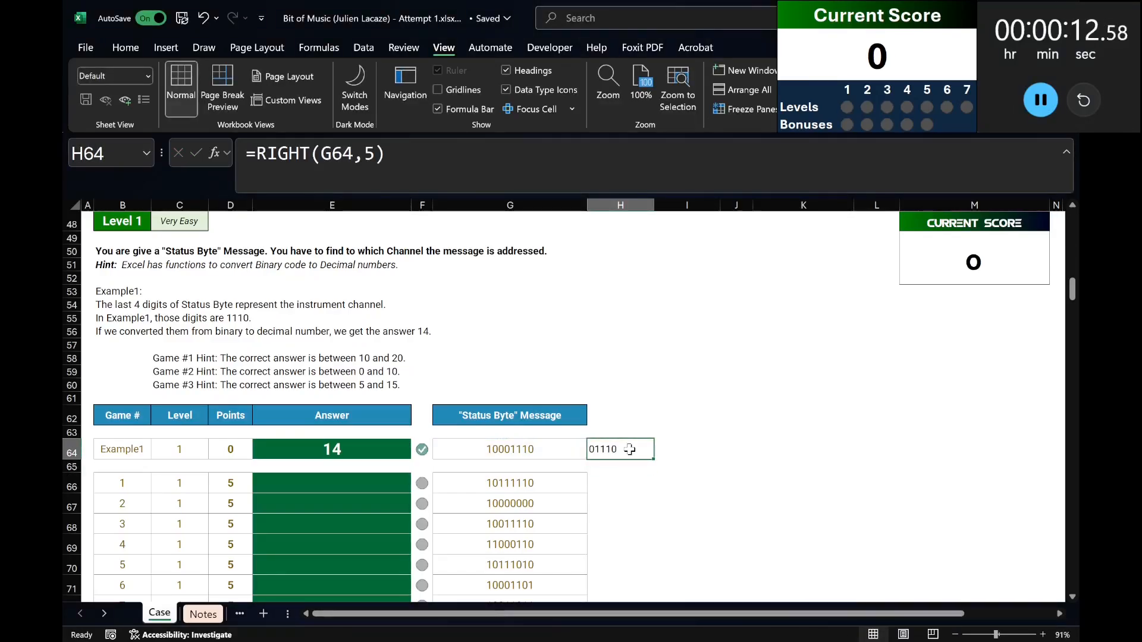
{"action": "left_click", "coordinate": [371, 149]}
{"action": "key", "text": "BackSpace"}
{"action": "type", "text": "4"}
{"action": "key", "text": "Return"}
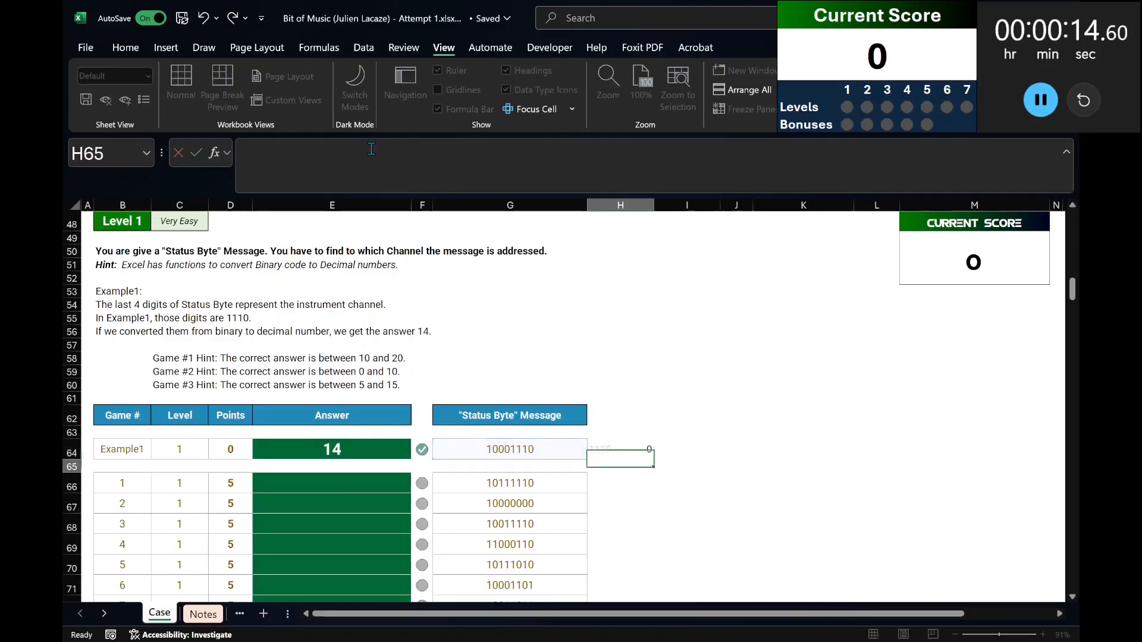
Wrap the H64 formula in BIN2DEC to convert the extracted digits to a decimal channel number.
{"action": "key", "text": "Up"}
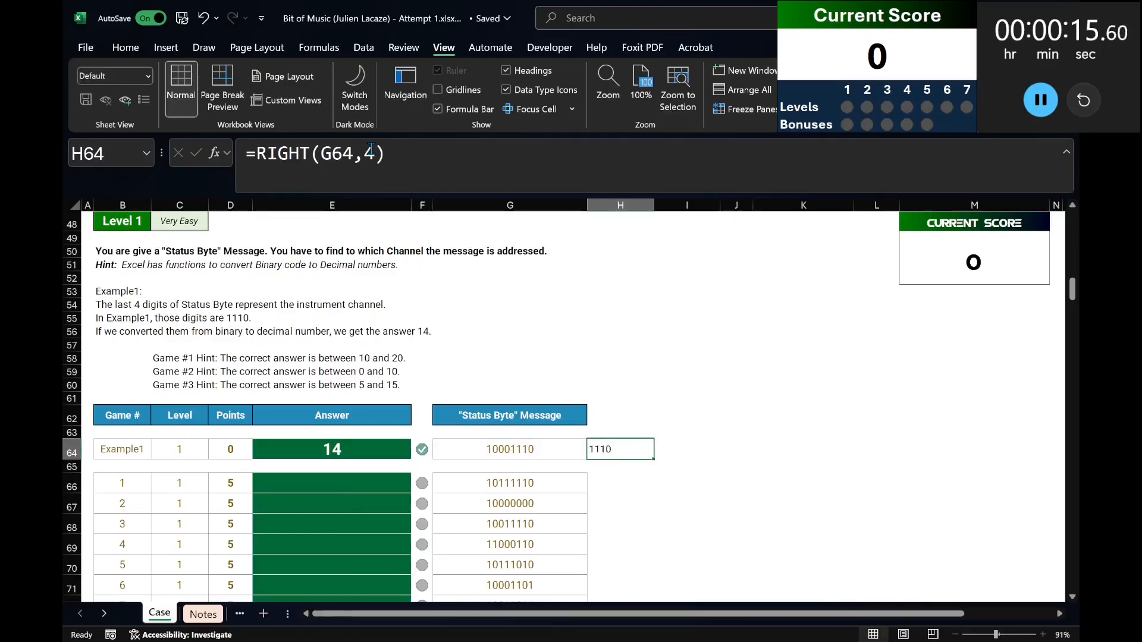
{"action": "left_click", "coordinate": [256, 153]}
{"action": "type", "text": "bin2dec("}
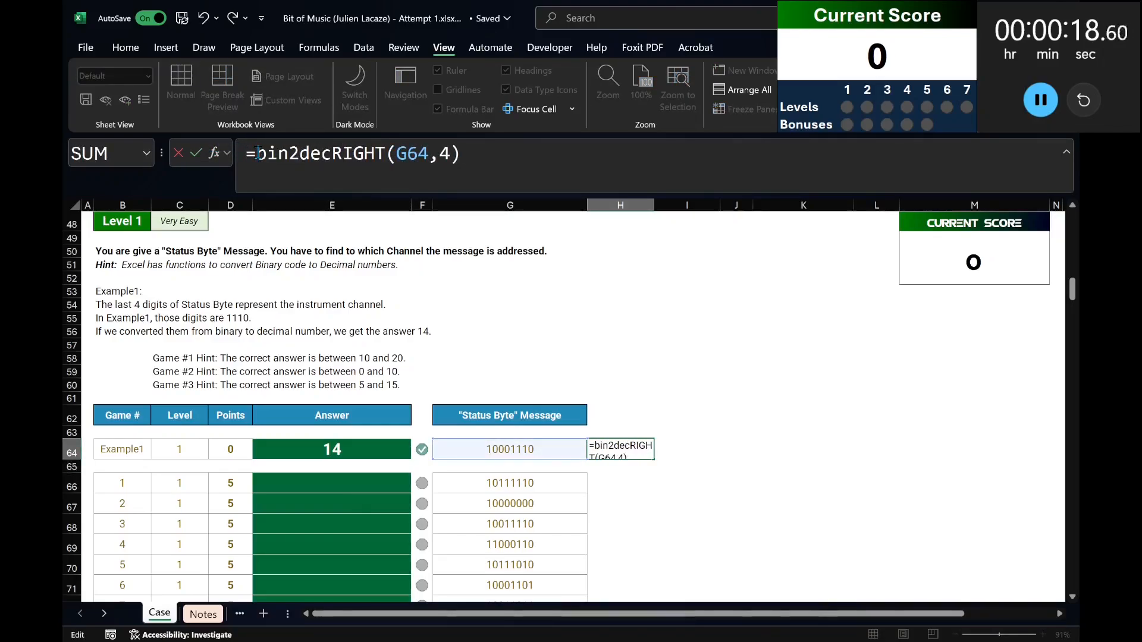
{"action": "key", "text": "End"}
{"action": "type", "text": ")"}
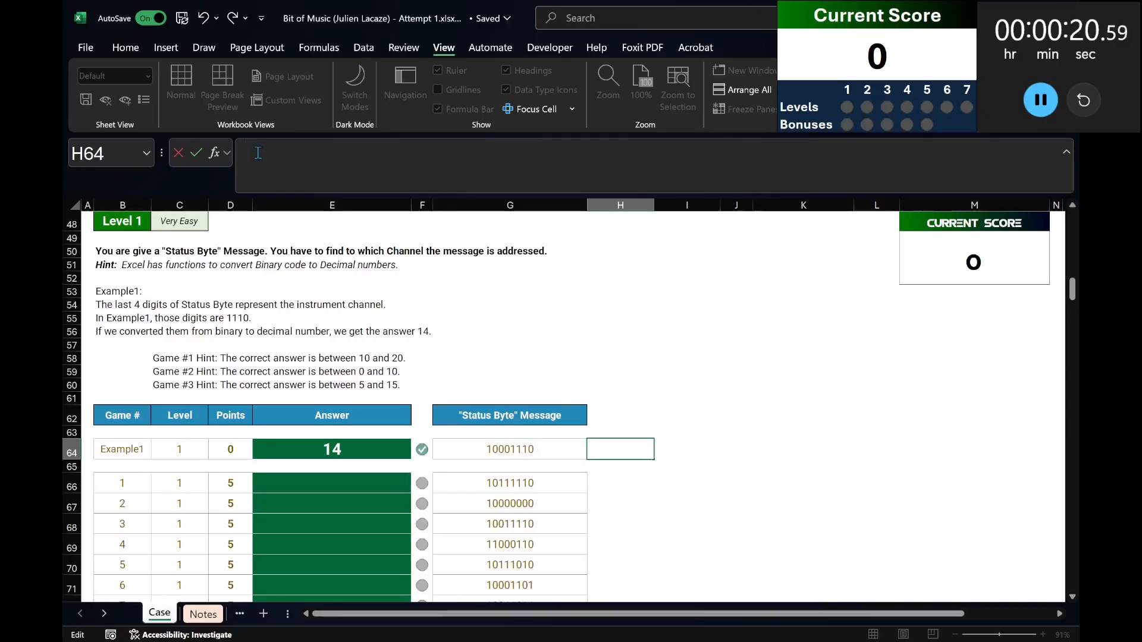
{"action": "key", "text": "Return"}
Replace the Level 1 example answer in E64 with the formula =BIN2DEC(RIGHT(G64,4)).
{"action": "key", "text": "Up"}
{"action": "key", "text": "Left"}
{"action": "key", "text": "Left"}
{"action": "key", "text": "Left"}
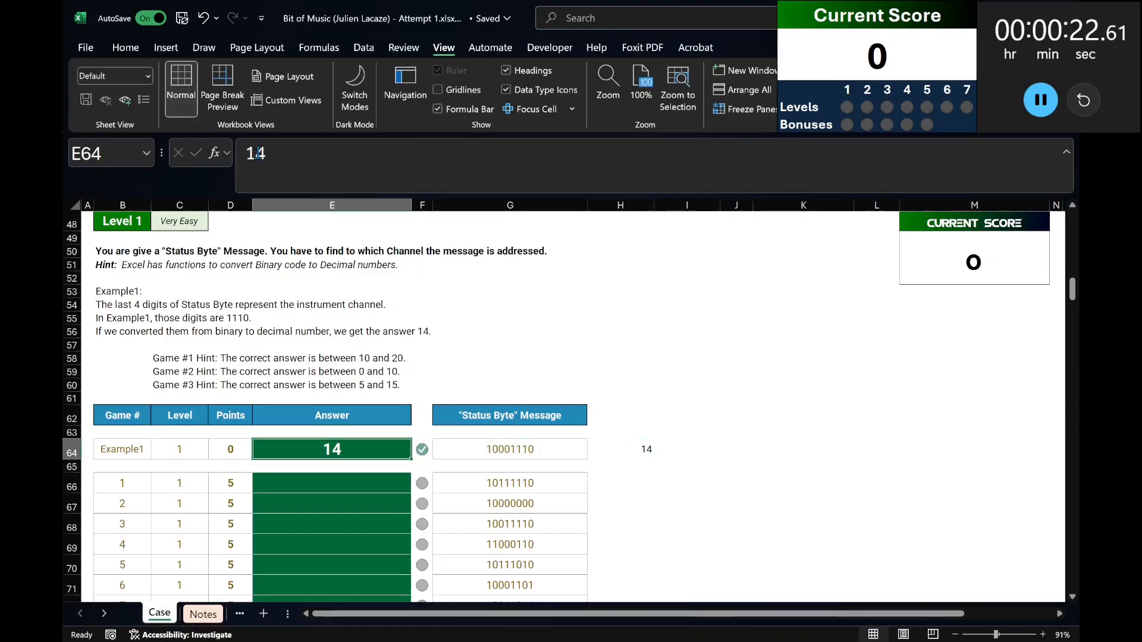
{"action": "double_click", "coordinate": [258, 153]}
{"action": "key", "text": "ctrl+v"}
{"action": "key", "text": "ctrl+Return"}
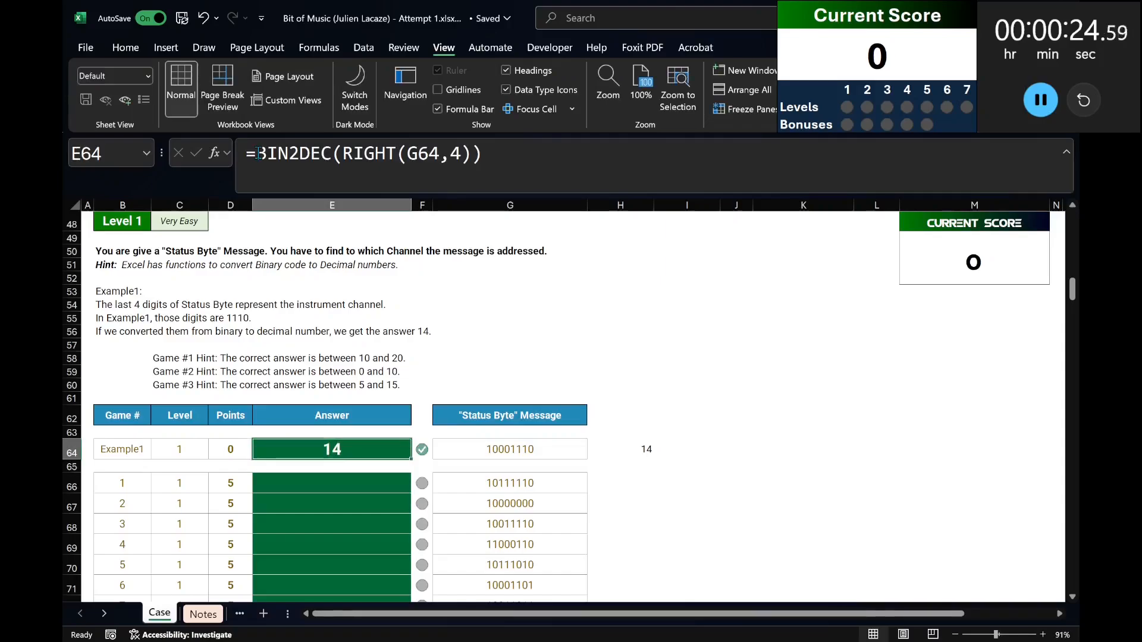
Copy the E64 formula into the Level 1 answer cells E66:E85 for games 1 to 20.
{"action": "key", "text": "ctrl+c"}
{"action": "key", "text": "Left"}
{"action": "key", "text": "Down"}
{"action": "key", "text": "Down"}
{"action": "key", "text": "ctrl+Down"}
{"action": "key", "text": "Right"}
{"action": "key", "text": "ctrl+shift+Up"}
{"action": "key", "text": "shift+Down"}
{"action": "key", "text": "shift+Down"}
{"action": "key", "text": "ctrl+v"}
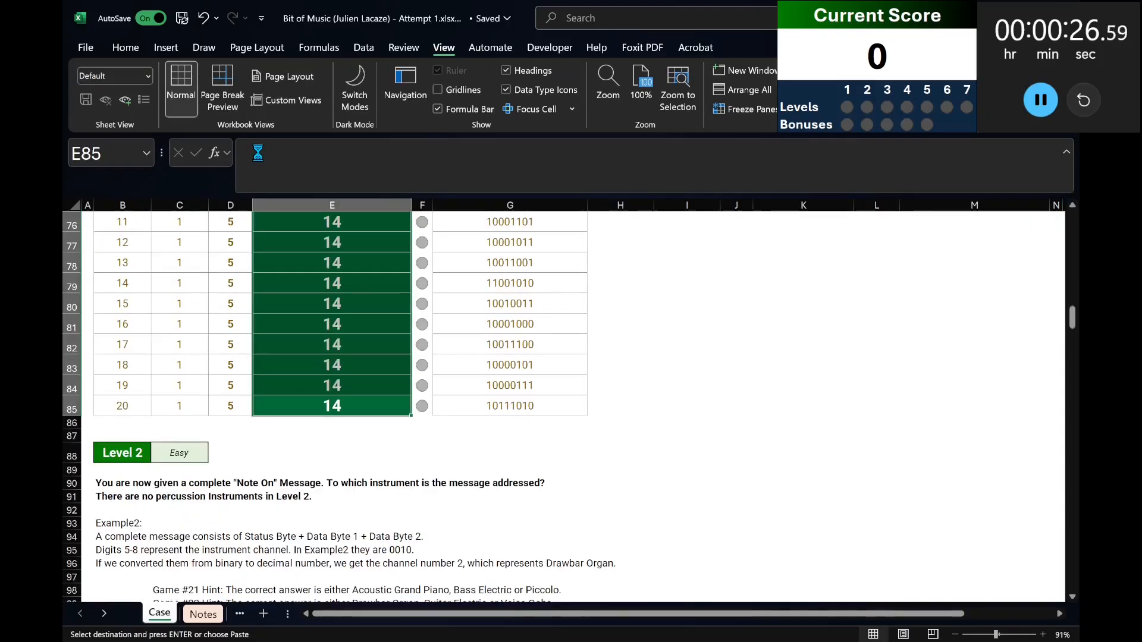
{"action": "scroll", "coordinate": [341, 422], "scroll_direction": "up", "scroll_amount": 4}
Extract the channel digits of the Level 2 example message in H104 with =MID(G104,5,4).
{"action": "scroll", "coordinate": [341, 422], "scroll_direction": "down", "scroll_amount": 6}
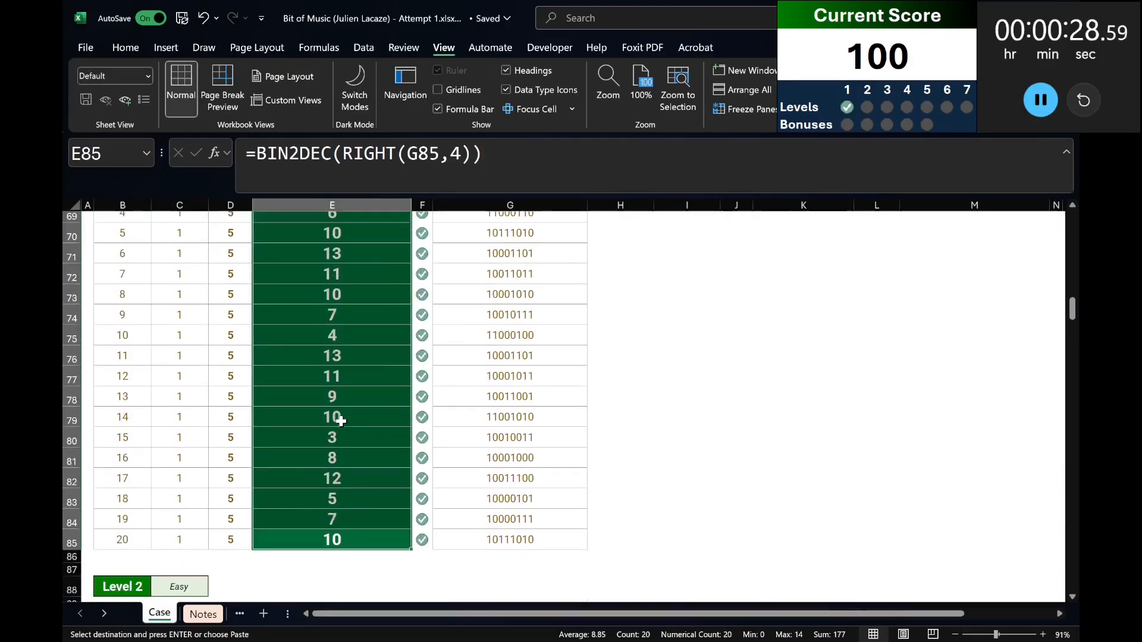
{"action": "scroll", "coordinate": [340, 422], "scroll_direction": "down", "scroll_amount": 1}
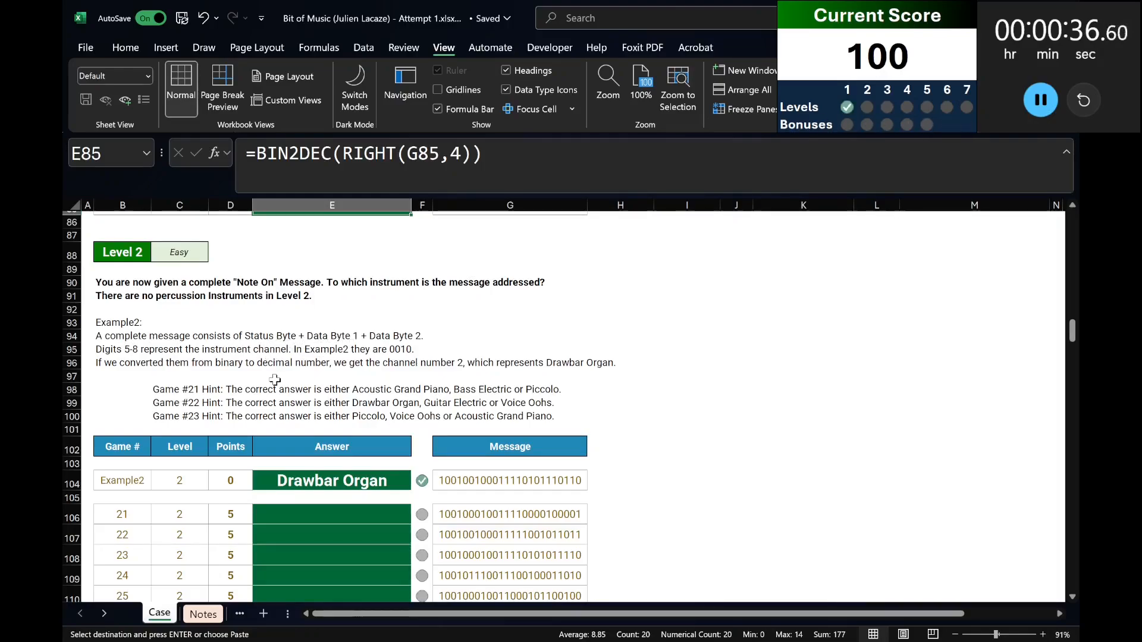
{"action": "left_click", "coordinate": [621, 480]}
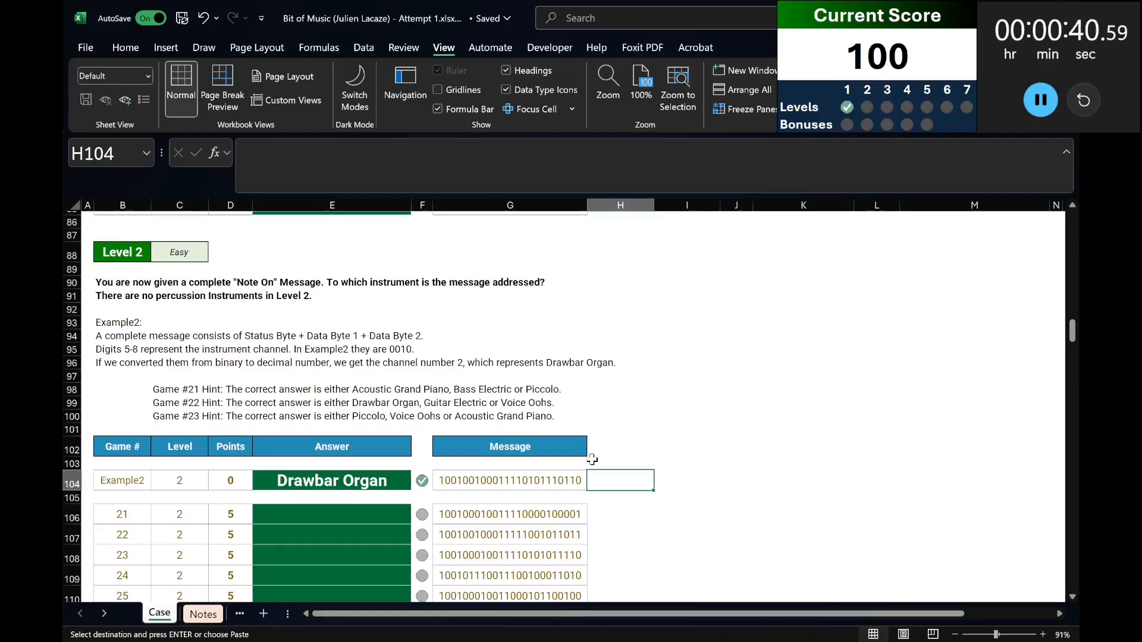
{"action": "type", "text": "=mid(G1045,4)"}
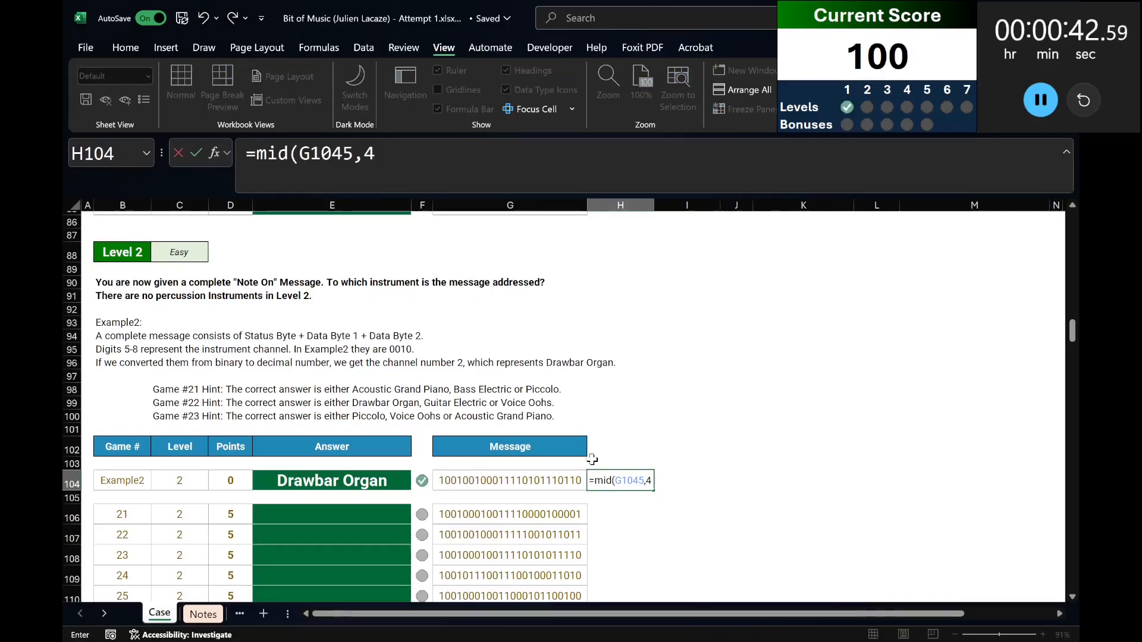
{"action": "key", "text": "BackSpace"}
{"action": "key", "text": "BackSpace"}
{"action": "key", "text": "BackSpace"}
{"action": "key", "text": "BackSpace"}
{"action": "type", "text": ",5"}
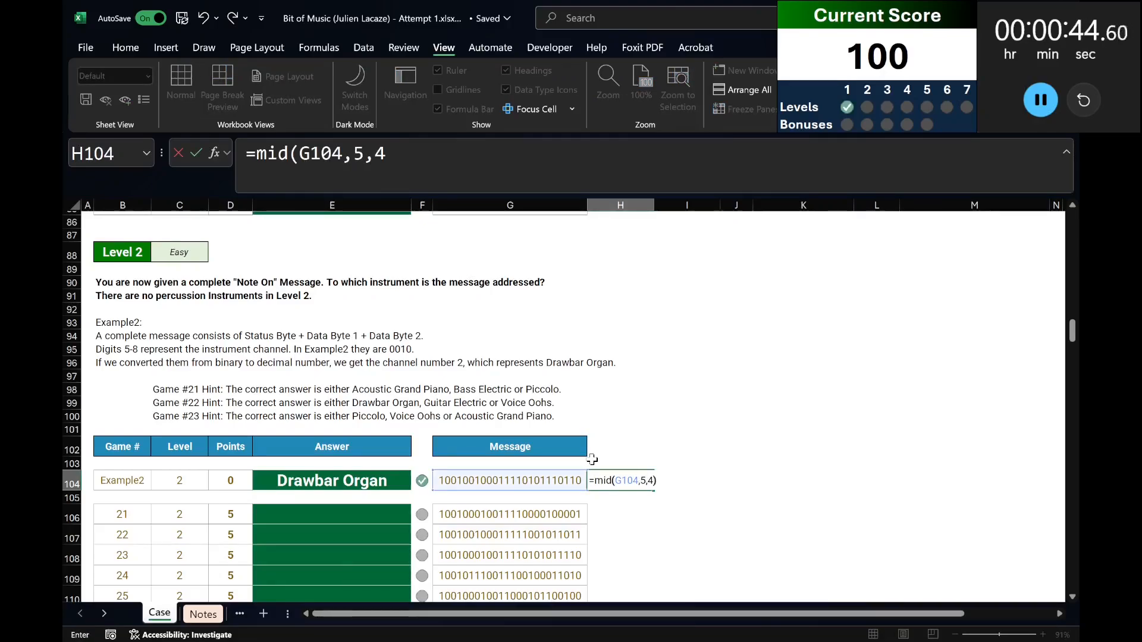
{"action": "key", "text": "Return"}
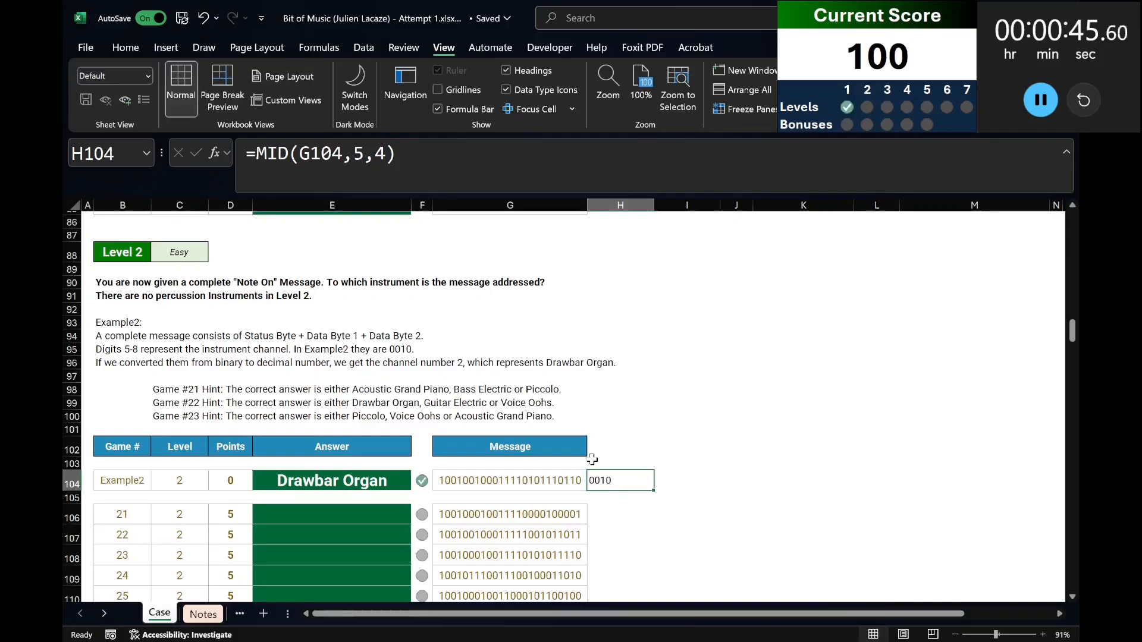
Wrap the MID formula in H104 in BIN2DEC to get the decimal channel number.
{"action": "left_click", "coordinate": [258, 153]}
{"action": "type", "text": "bin"}
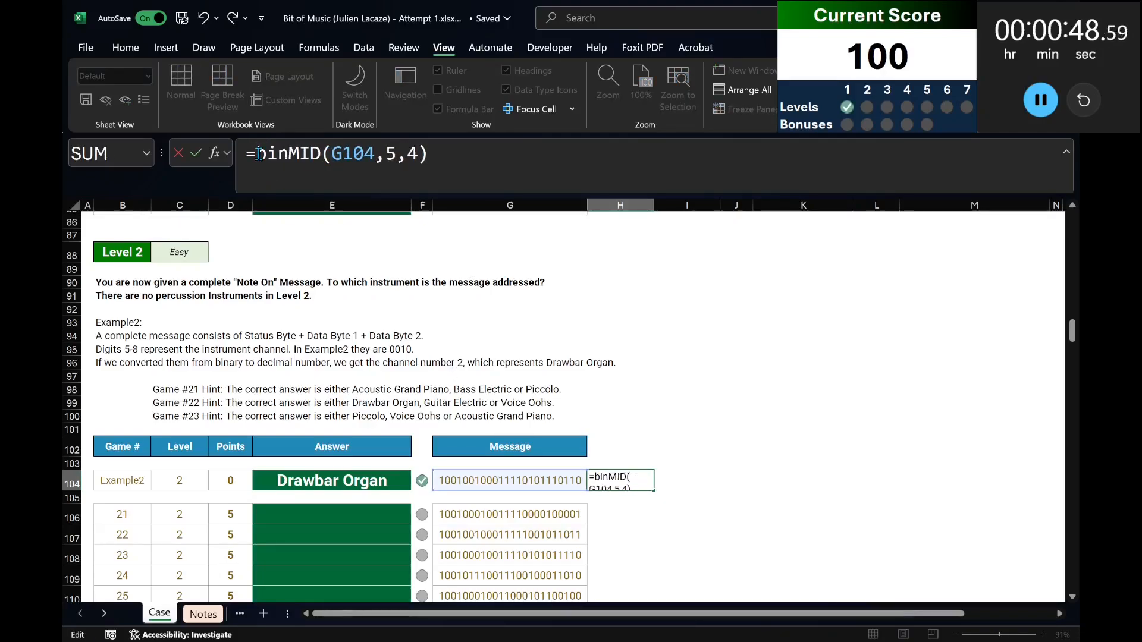
{"action": "type", "text": "2dec("}
{"action": "key", "text": "End"}
{"action": "type", "text": ")"}
{"action": "key", "text": "ctrl+shift+Return"}
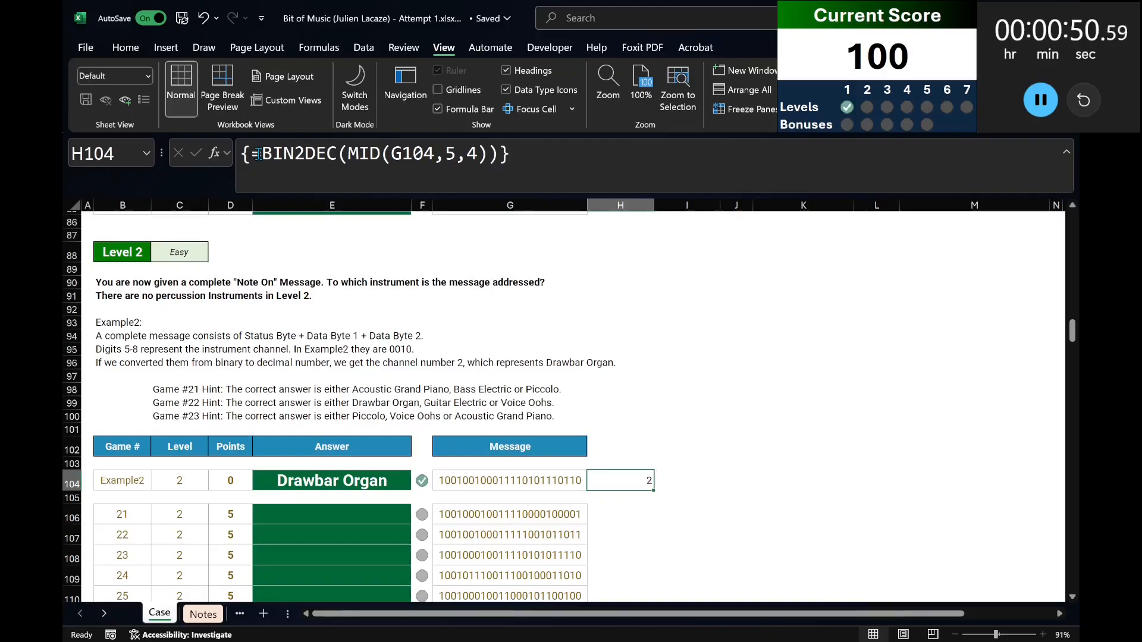
Wrap the H104 formula in XLOOKUP, using the instrument table's channel column $L$16:$L$29 as the lookup array.
{"action": "left_click", "coordinate": [284, 153]}
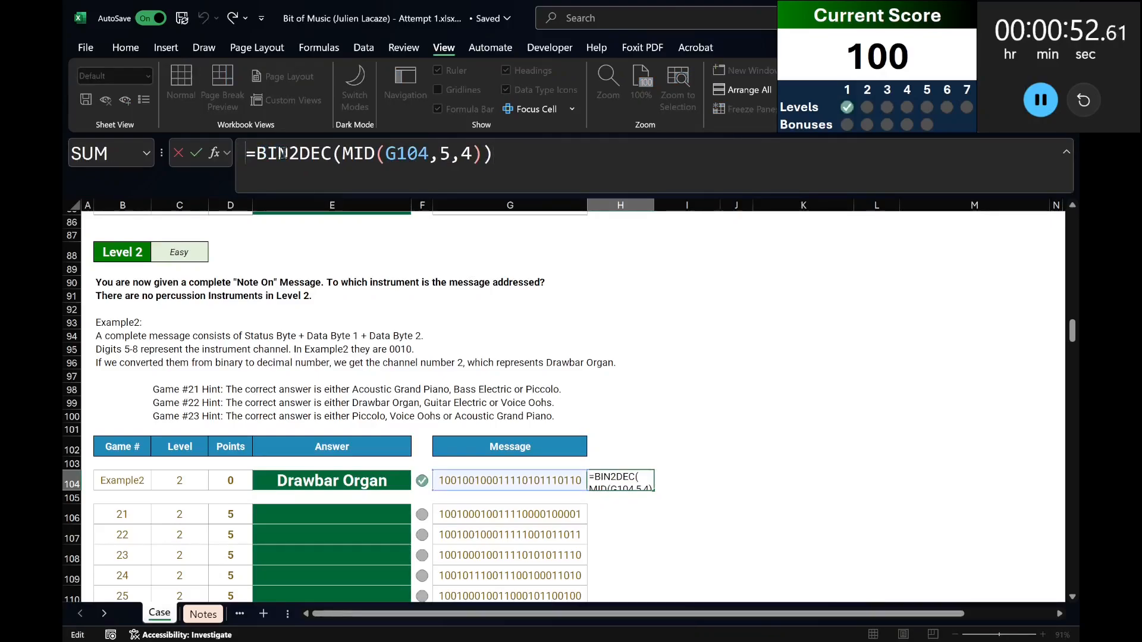
{"action": "left_click", "coordinate": [256, 156]}
{"action": "type", "text": "xlookup("}
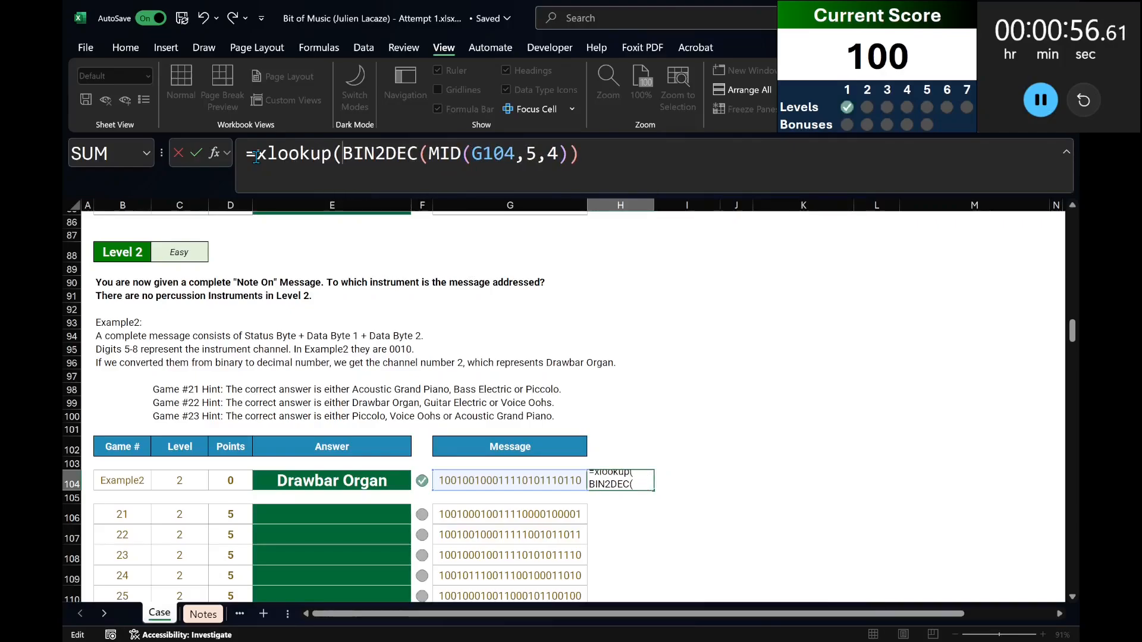
{"action": "key", "text": "End"}
{"action": "type", "text": ","}
{"action": "scroll", "coordinate": [700, 351], "scroll_direction": "up", "scroll_amount": 15}
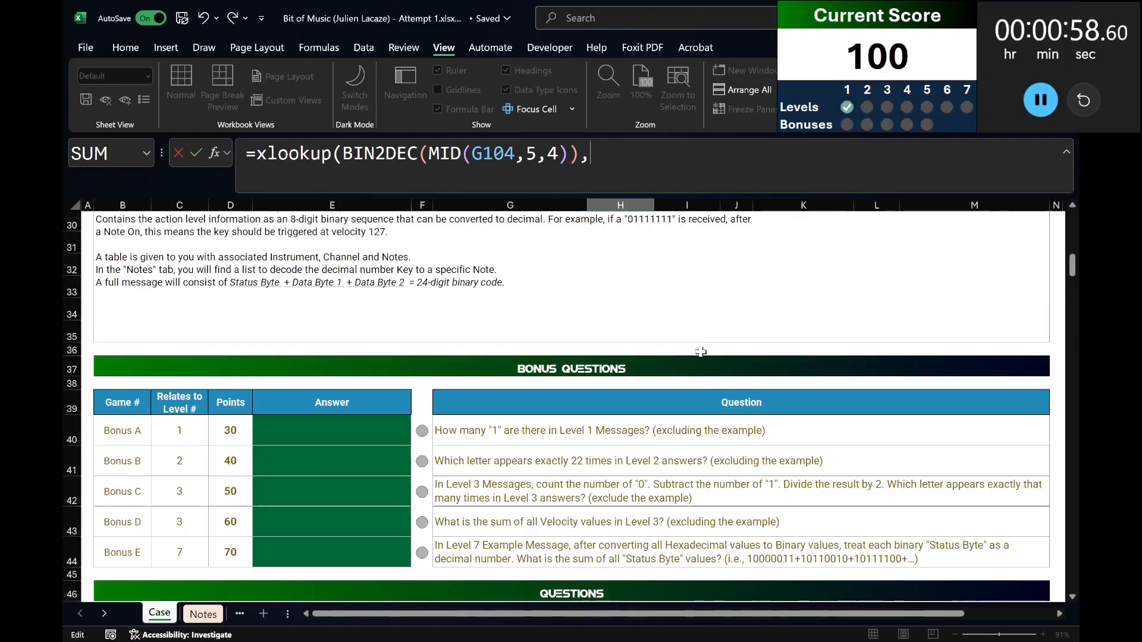
{"action": "scroll", "coordinate": [700, 351], "scroll_direction": "up", "scroll_amount": 6}
{"action": "left_click", "coordinate": [876, 314]}
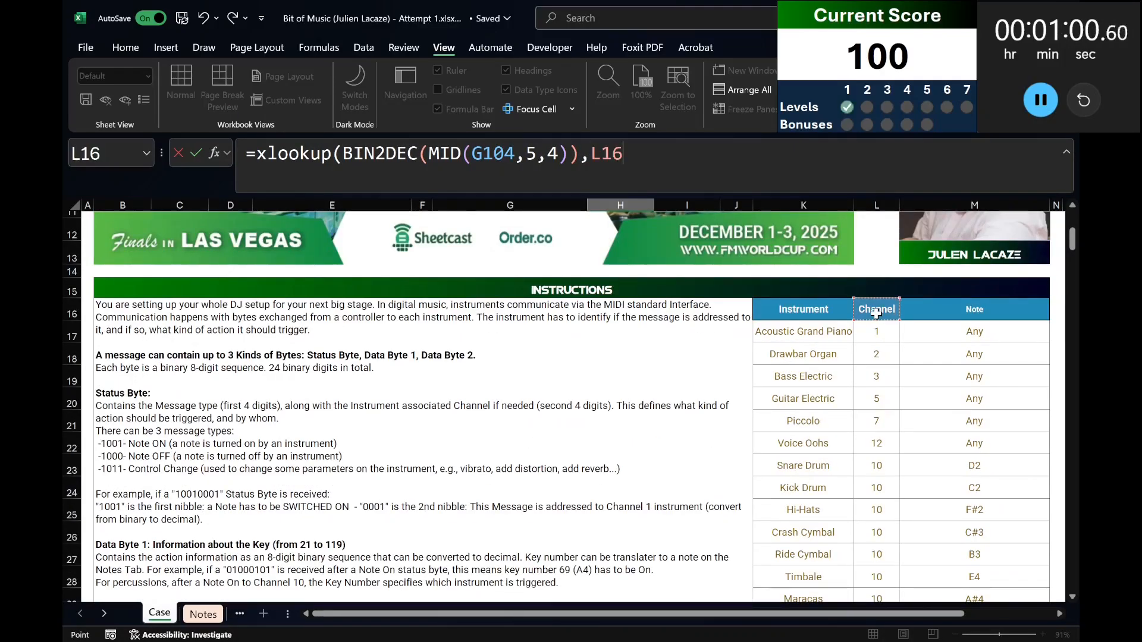
{"action": "left_click_drag", "start_coordinate": [876, 313], "coordinate": [876, 597]}
{"action": "key", "text": "F4"}
{"action": "type", "text": ","}
Complete the H104 XLOOKUP with the instrument name column $K$16:$K$29 as the return array.
{"action": "scroll", "coordinate": [910, 314], "scroll_direction": "up", "scroll_amount": 20}
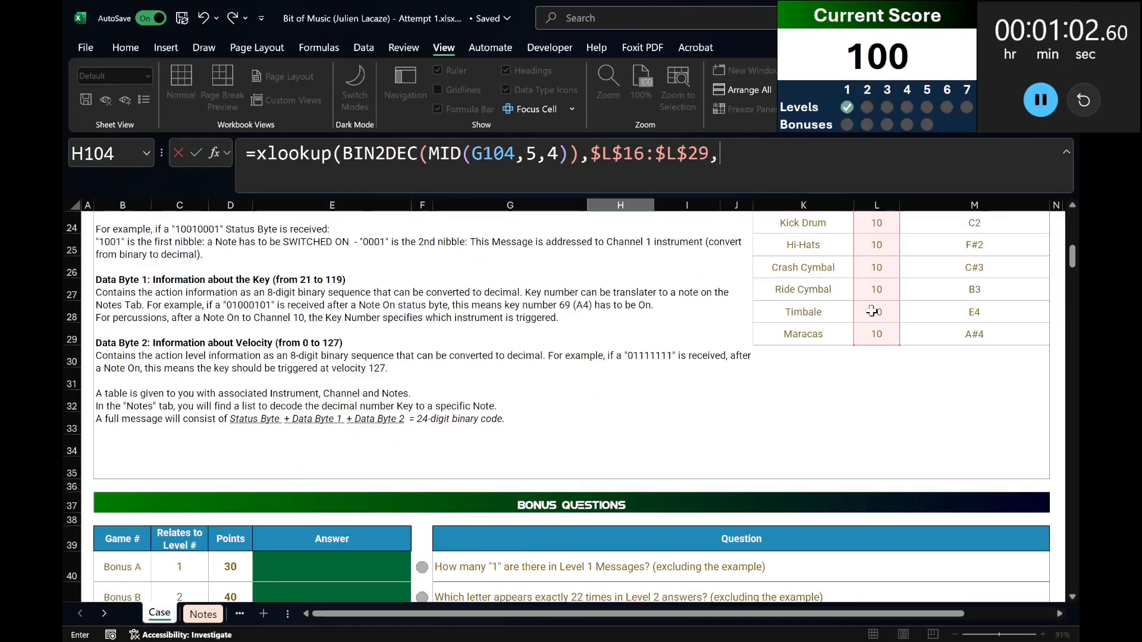
{"action": "scroll", "coordinate": [871, 311], "scroll_direction": "up", "scroll_amount": 4}
{"action": "left_click", "coordinate": [813, 309]}
{"action": "key", "text": "ctrl+shift+Down"}
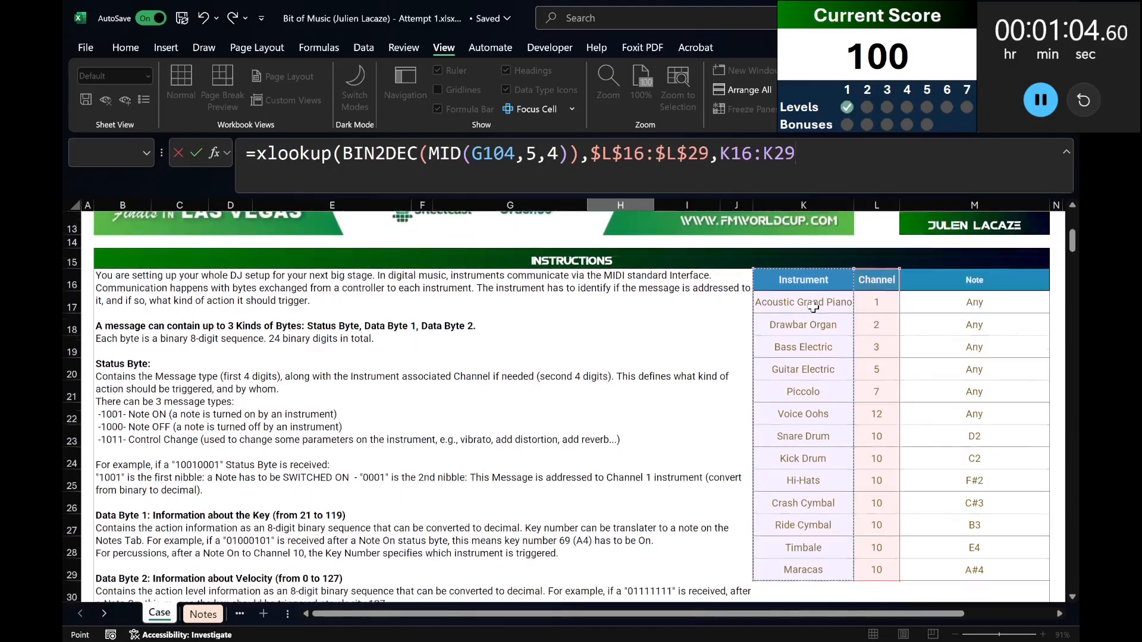
{"action": "key", "text": "F4"}
{"action": "key", "text": "Return"}
{"action": "key", "text": "Up"}
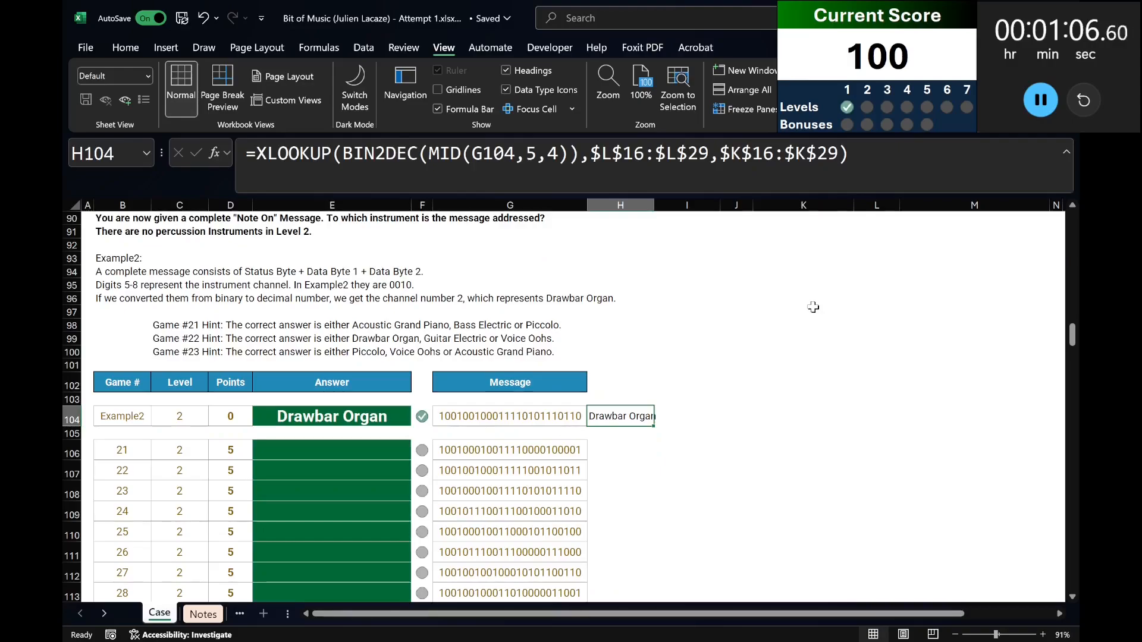
Move the XLOOKUP formula out of H104 into the Example2 answer cell E104, replacing its typed text.
{"action": "left_click", "coordinate": [886, 154]}
{"action": "key", "text": "ctrl+a"}
{"action": "key", "text": "ctrl+x"}
{"action": "key", "text": "shift+Tab"}
{"action": "key", "text": "shift+Tab"}
{"action": "key", "text": "shift+Tab"}
{"action": "key", "text": "F2"}
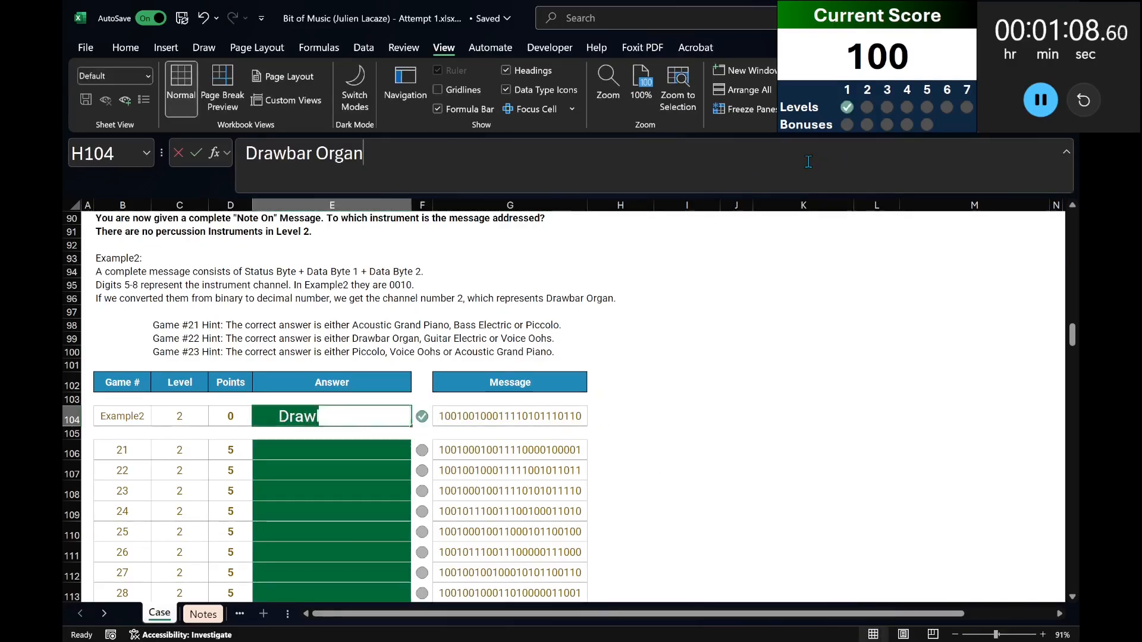
{"action": "key", "text": "ctrl+a"}
{"action": "key", "text": "ctrl+v"}
{"action": "key", "text": "ctrl+Return"}
Copy the E104 formula into all Level 2 answer cells, E106:E125.
{"action": "key", "text": "ctrl+c"}
{"action": "key", "text": "Left"}
{"action": "key", "text": "ctrl+Down"}
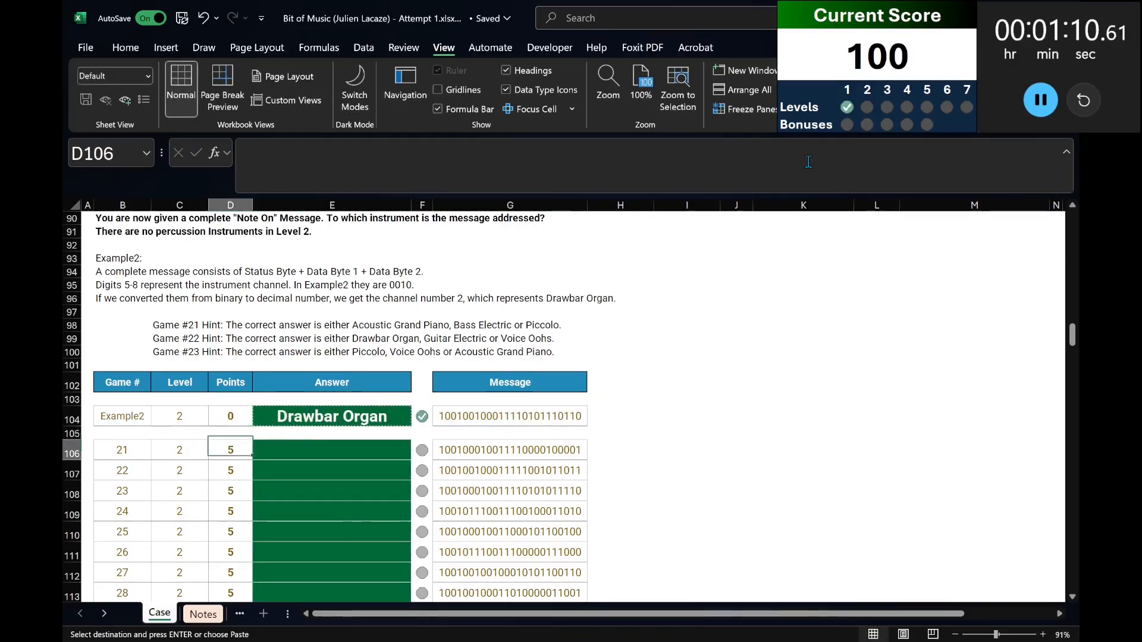
{"action": "key", "text": "Right"}
{"action": "key", "text": "ctrl+Down"}
{"action": "key", "text": "ctrl+shift+Up"}
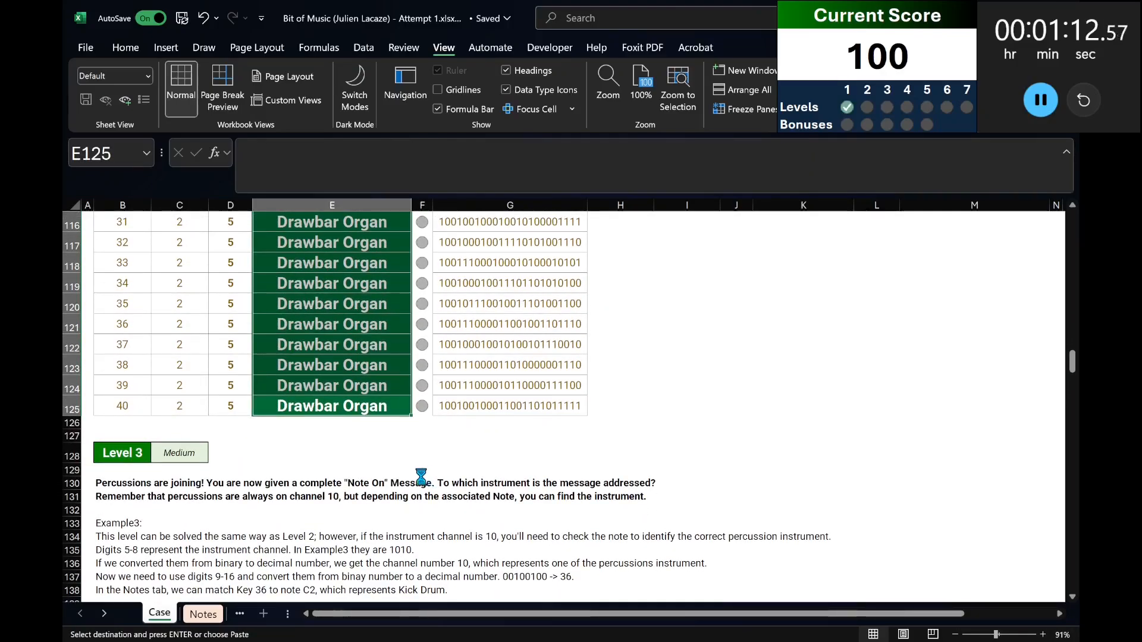
{"action": "scroll", "coordinate": [416, 467], "scroll_direction": "up", "scroll_amount": 5}
{"action": "scroll", "coordinate": [369, 459], "scroll_direction": "down", "scroll_amount": 8}
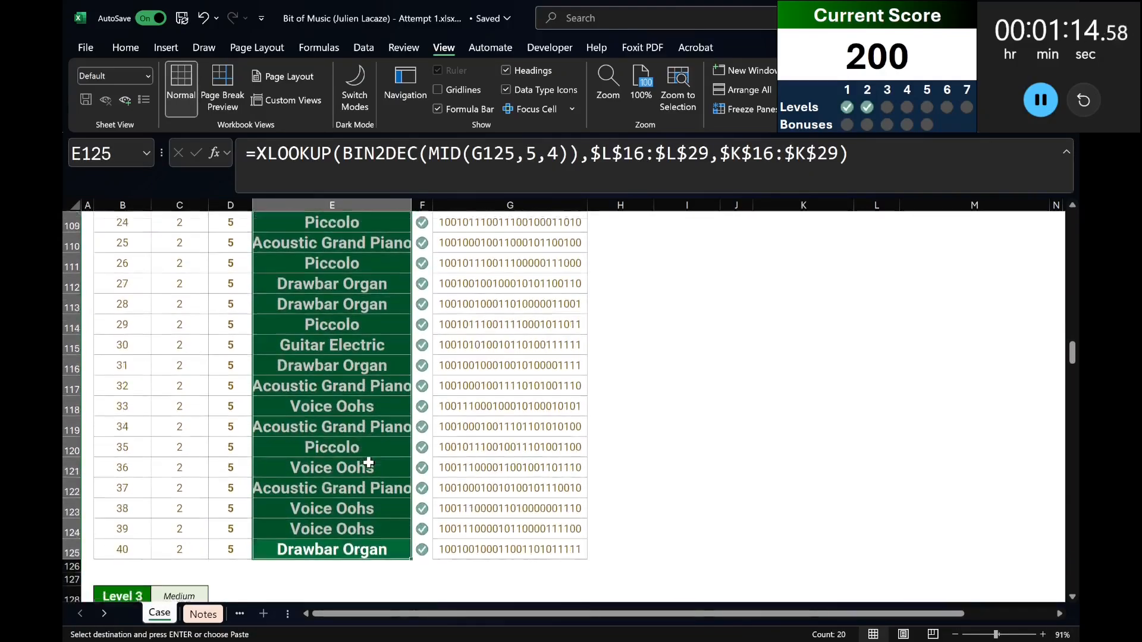
Add an "Inst Channel" heading in H144 and extract the Example3 channel digits in H146 with =MID(G146,5,4).
{"action": "left_click", "coordinate": [360, 456]}
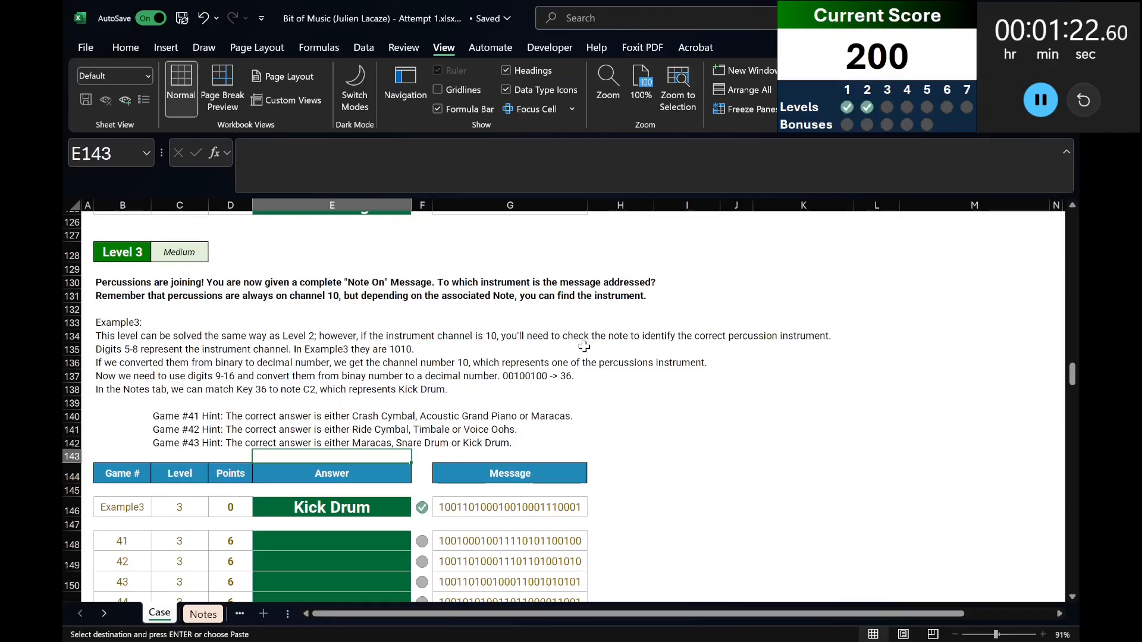
{"action": "left_click", "coordinate": [608, 480]}
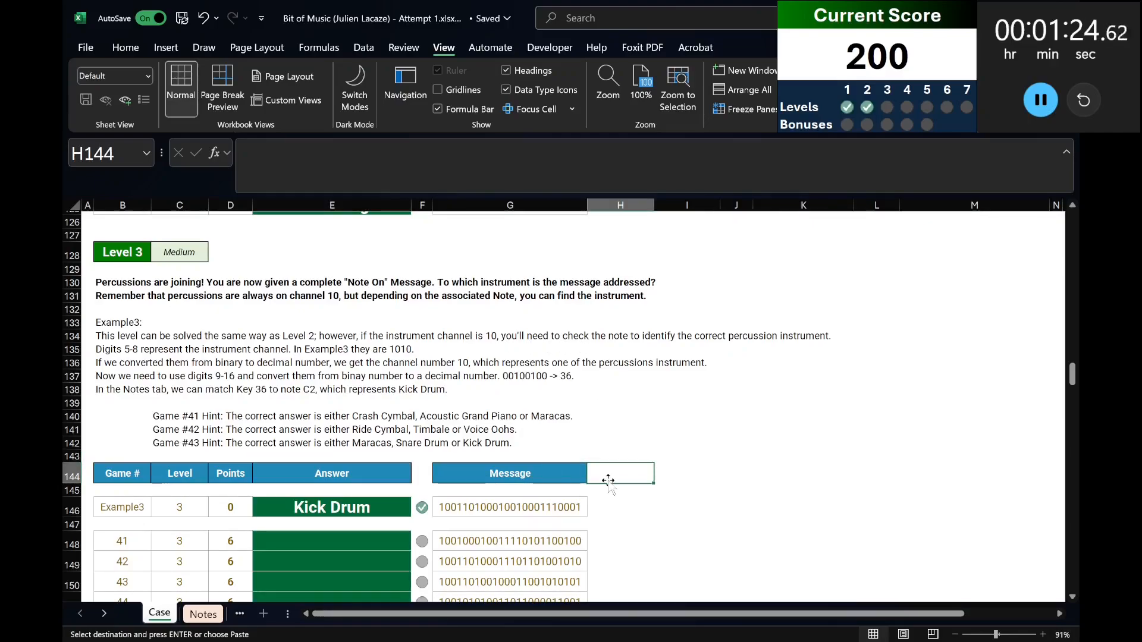
{"action": "type", "text": "Inst Channel"}
{"action": "key", "text": "Down"}
{"action": "key", "text": "Down"}
{"action": "type", "text": "="}
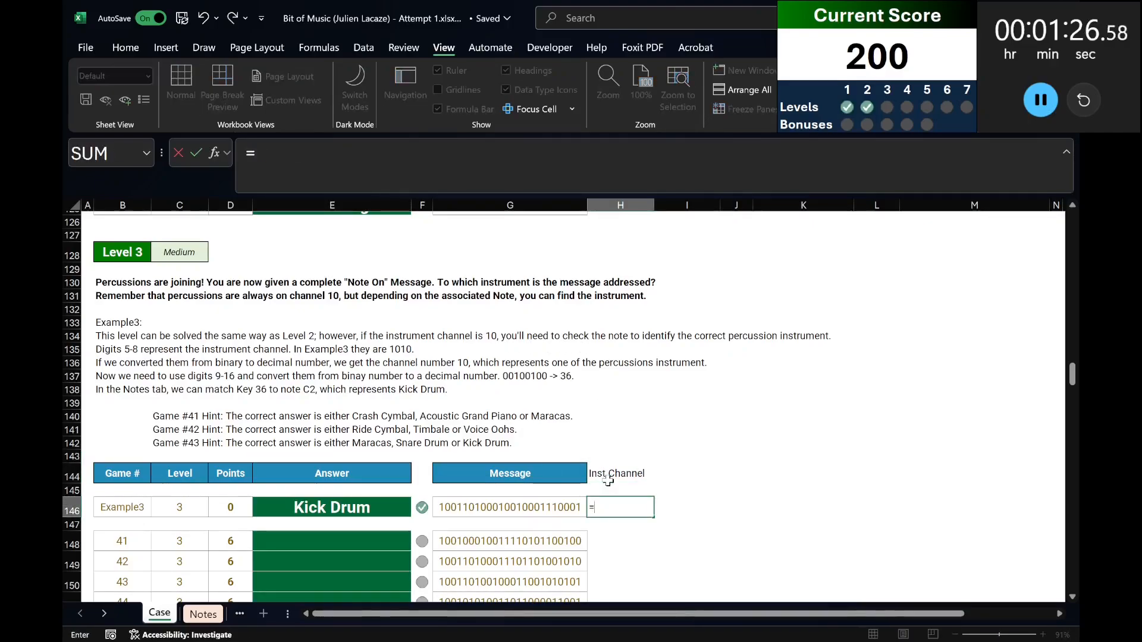
{"action": "type", "text": "mid(G146,5,4)"}
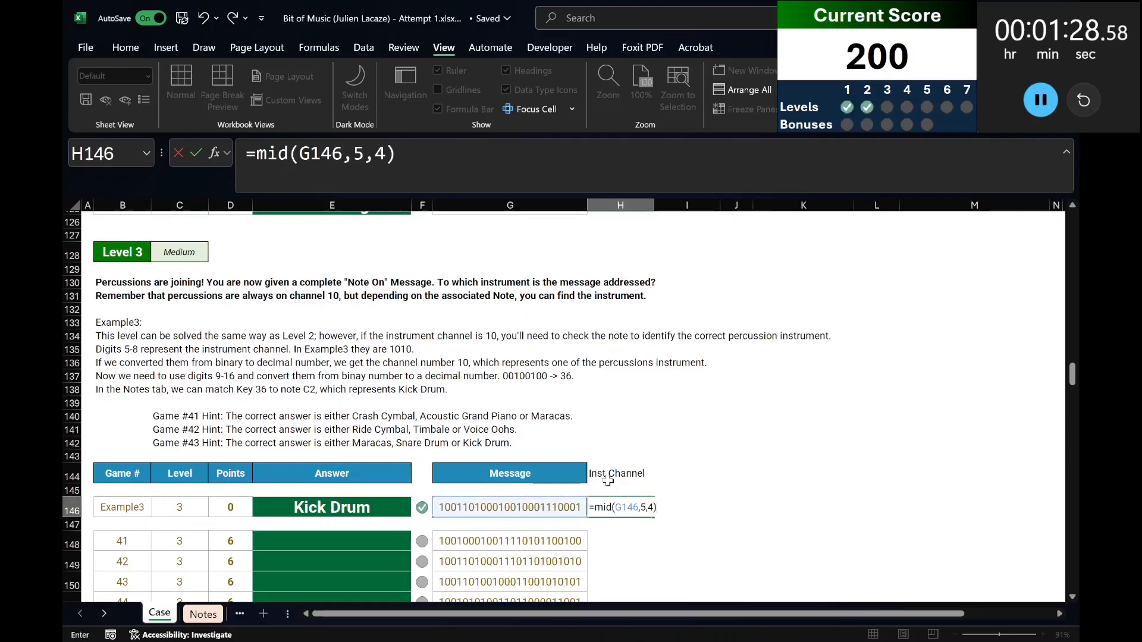
{"action": "key", "text": "Return"}
{"action": "key", "text": "Up"}
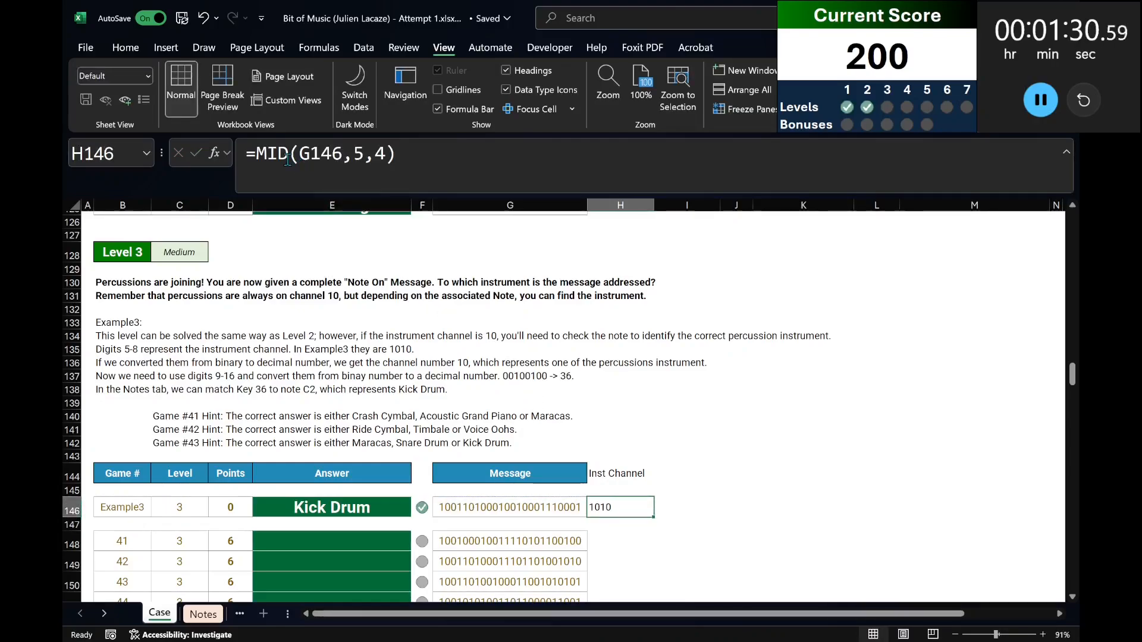
Wrap the MID formula in H146 in BIN2DEC to get the decimal channel number.
{"action": "left_click", "coordinate": [254, 153]}
{"action": "type", "text": "bin2dec"}
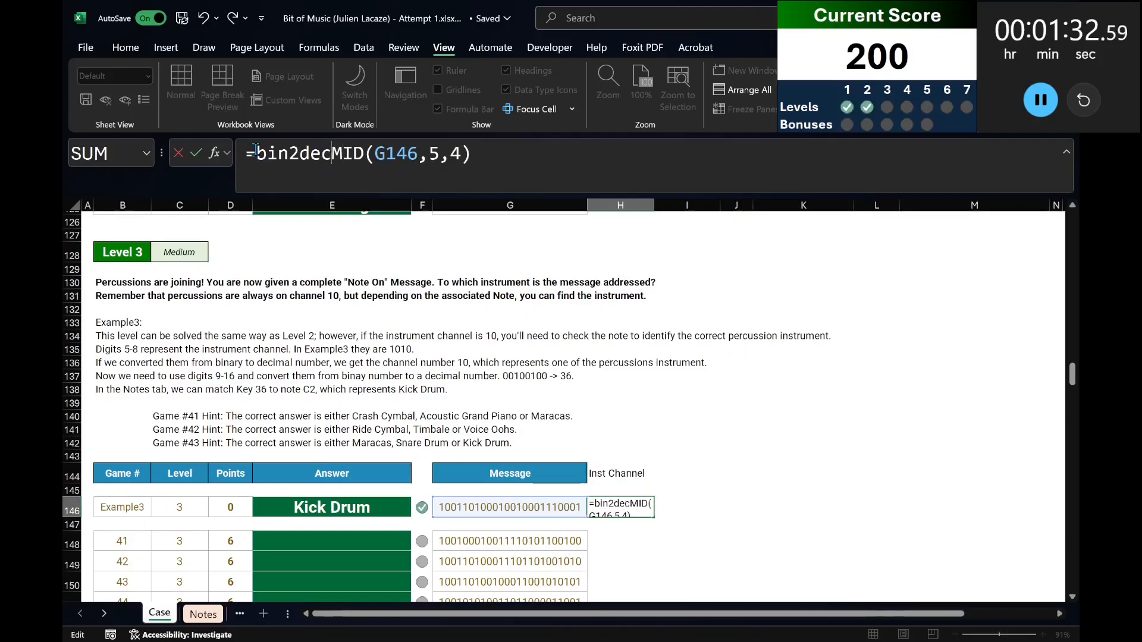
{"action": "type", "text": "("}
{"action": "type", "text": ")"}
{"action": "key", "text": "ctrl+Return"}
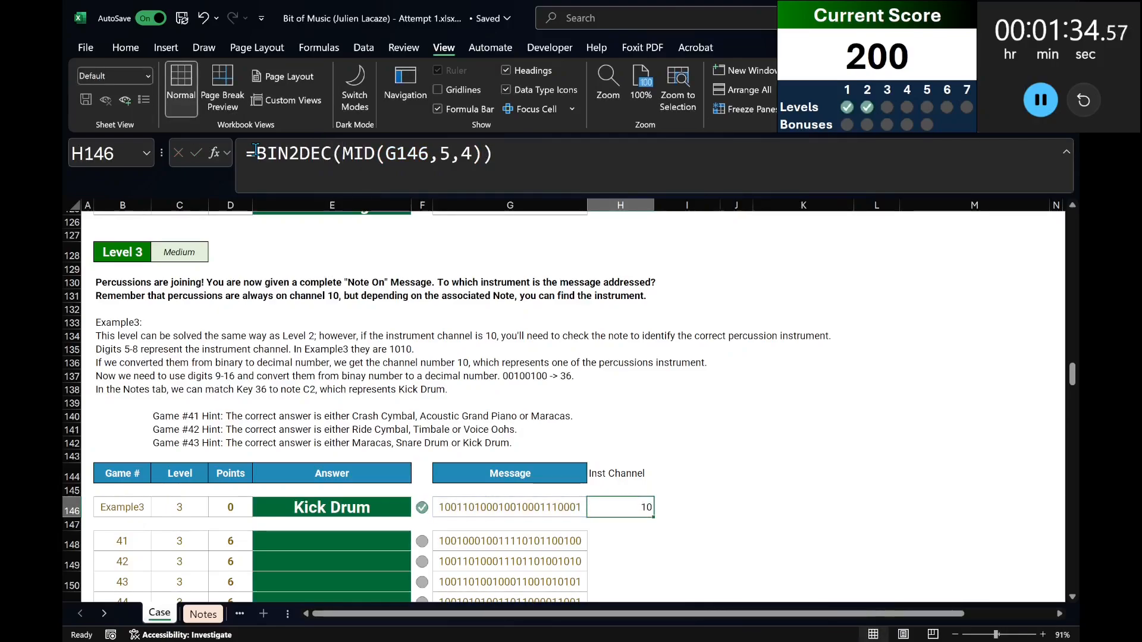
Add a "Note" heading in I144, beside the Inst Channel heading.
{"action": "key", "text": "Up"}
{"action": "key", "text": "Up"}
{"action": "key", "text": "Right"}
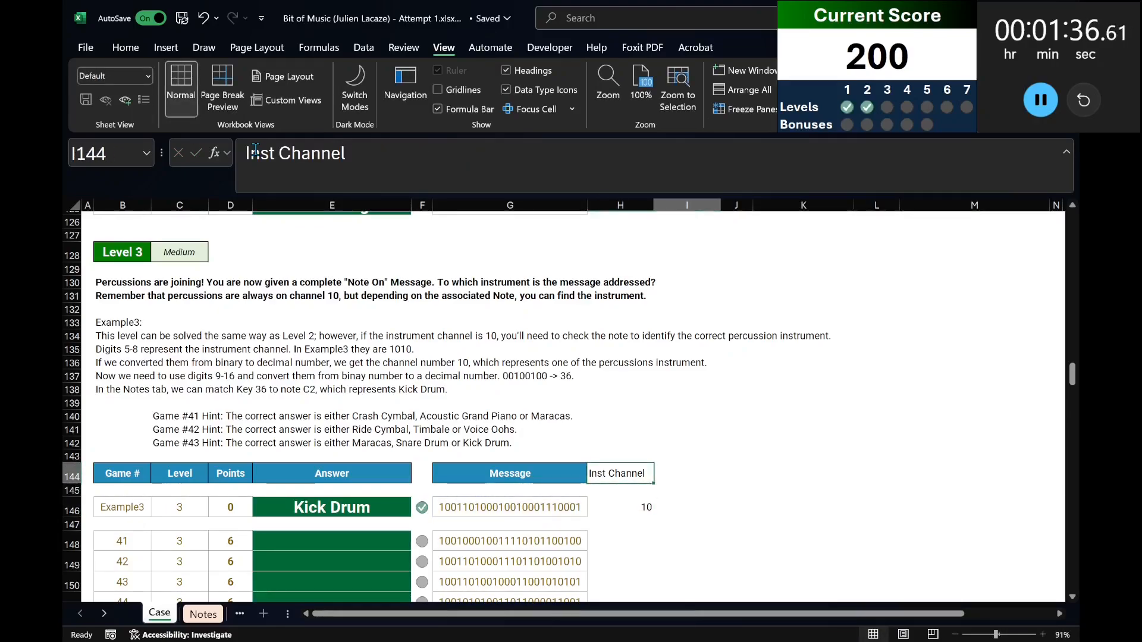
{"action": "type", "text": "Note"}
{"action": "key", "text": "Return"}
{"action": "key", "text": "Down"}
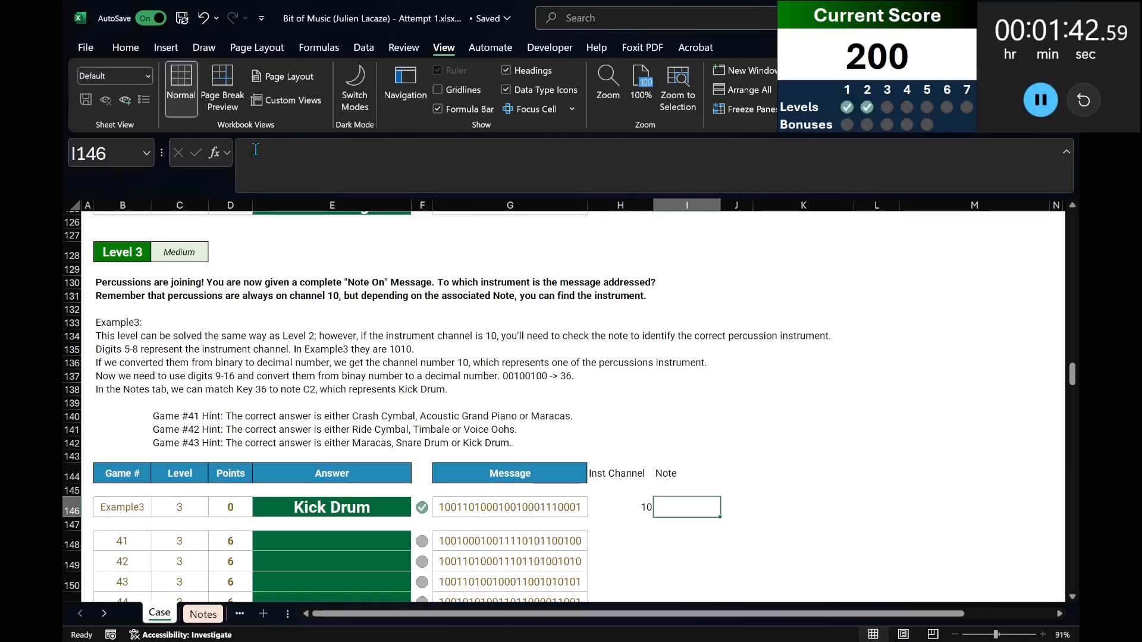
Convert the Example3 key digits to decimal in I146 with =BIN2DEC(MID(G146,9,8)).
{"action": "type", "text": "=bin2"}
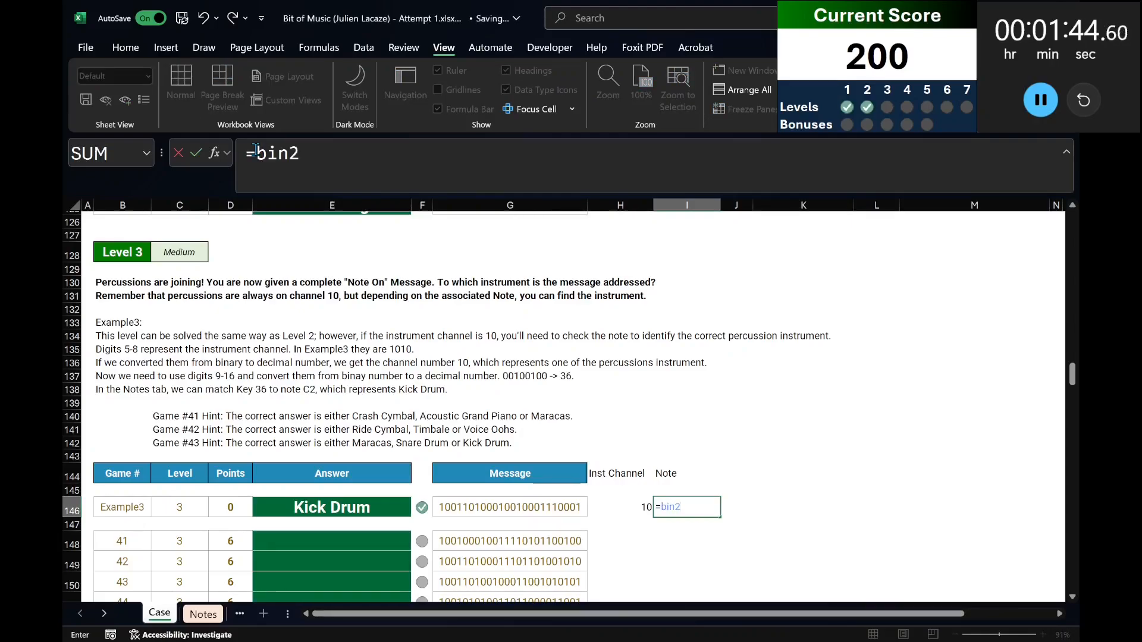
{"action": "type", "text": "dec(mid("}
{"action": "key", "text": "Left"}
{"action": "key", "text": "Left"}
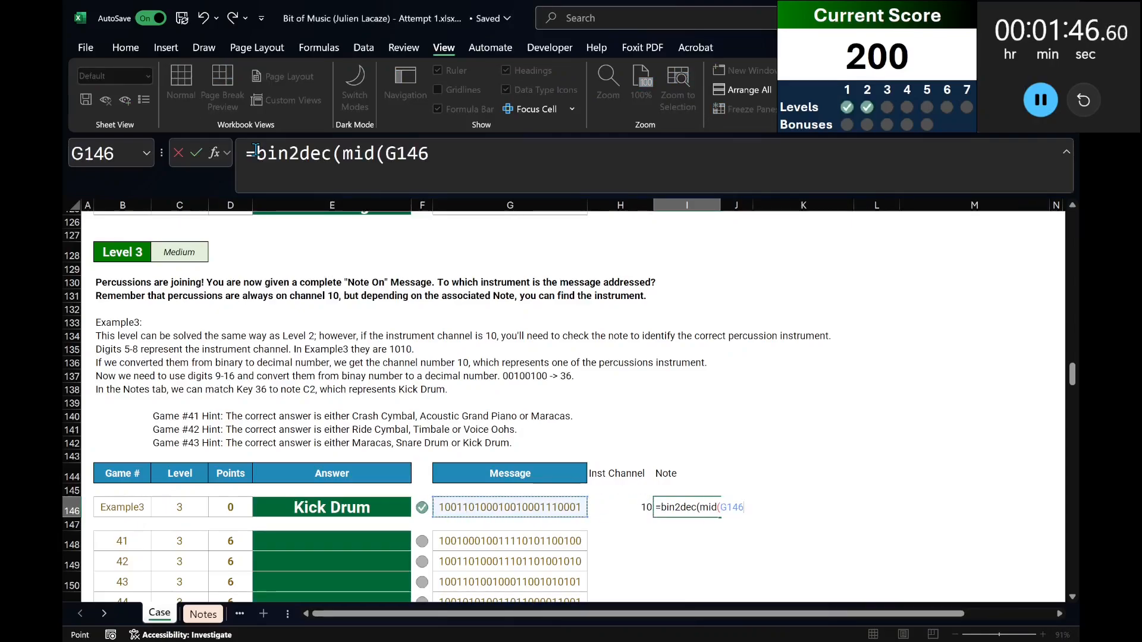
{"action": "type", "text": ",9,8))"}
{"action": "key", "text": "ctrl+Return"}
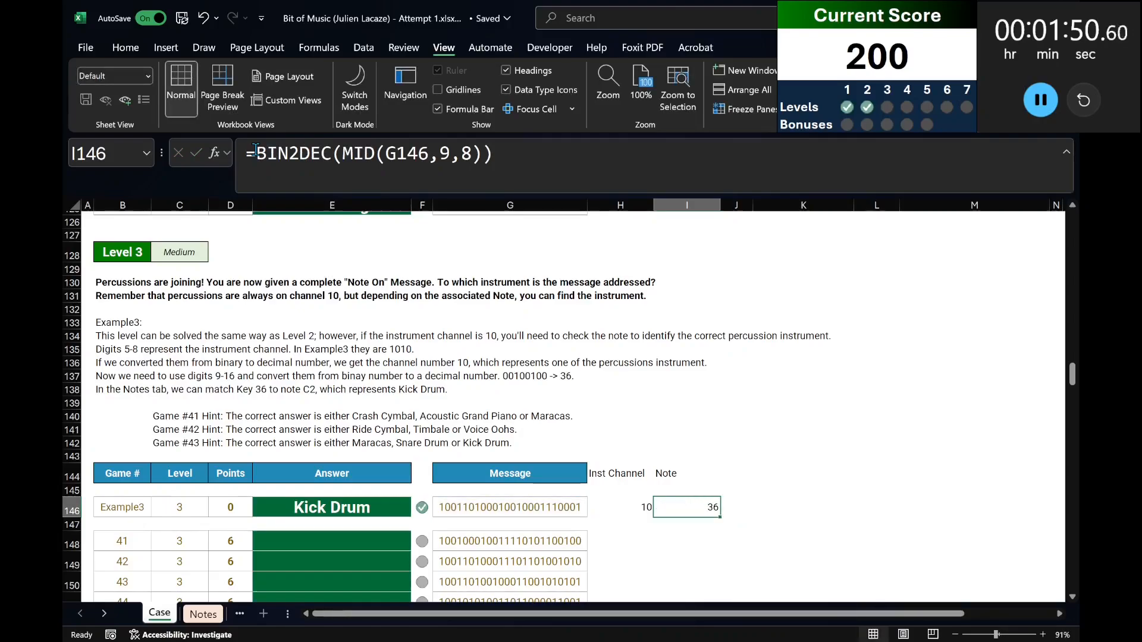
Wrap the I146 formula in XLOOKUP, with Notes!C:C as the lookup array and Notes!B:B as the return array.
{"action": "left_click", "coordinate": [255, 152]}
{"action": "type", "text": "xlookup("}
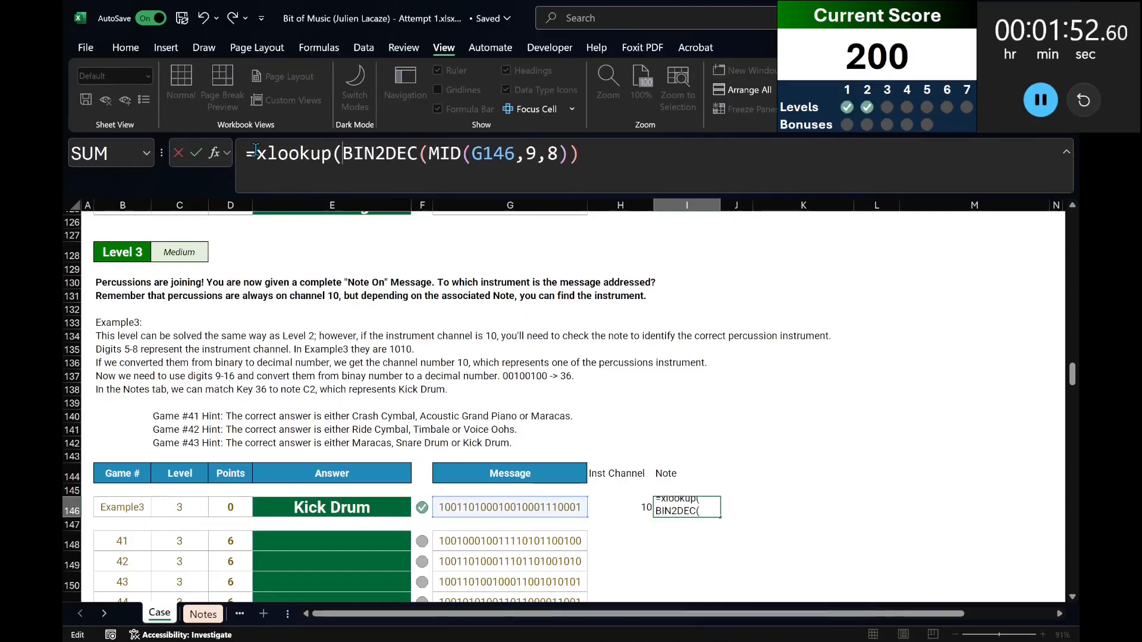
{"action": "key", "text": "End"}
{"action": "type", "text": ","}
{"action": "key", "text": "ctrl+Page_Down"}
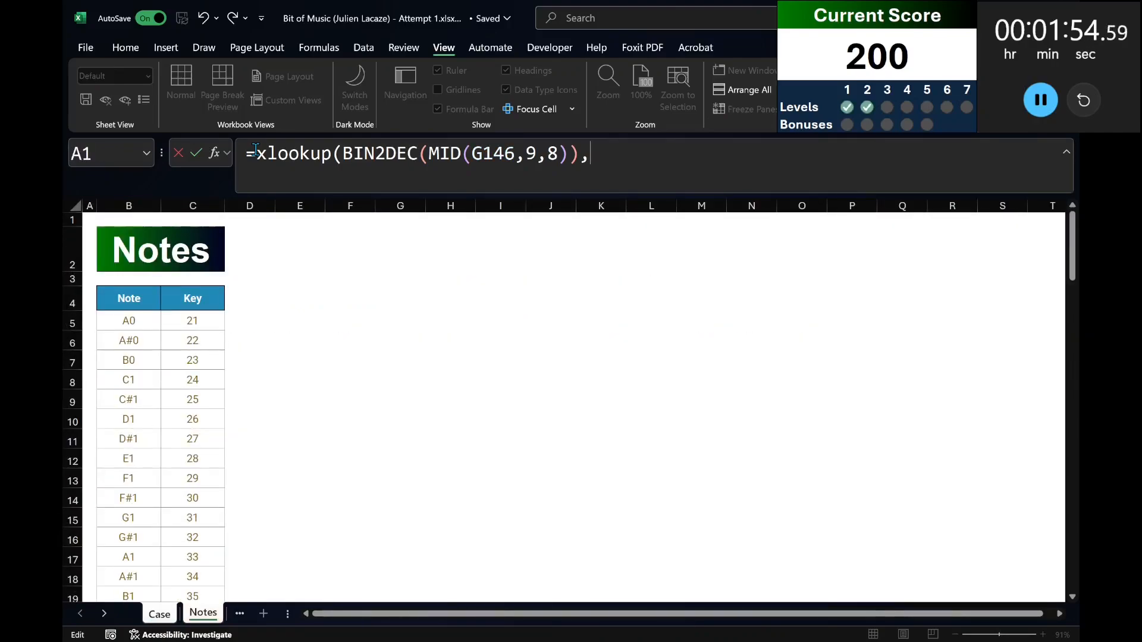
{"action": "left_click_drag", "start_coordinate": [129, 205], "coordinate": [193, 205]}
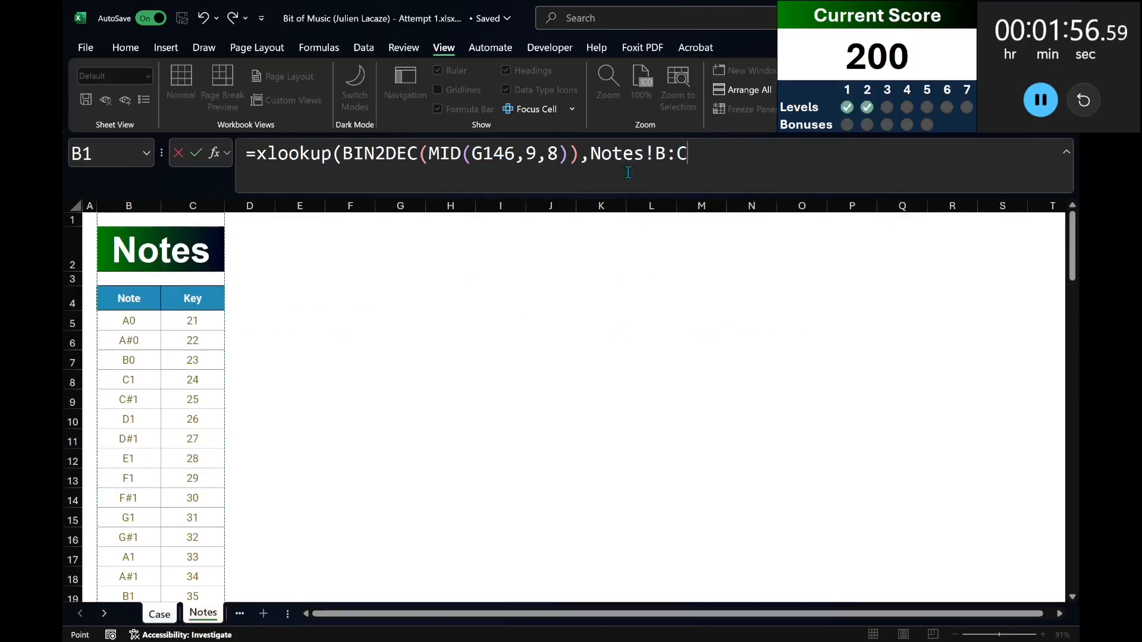
{"action": "left_click_drag", "start_coordinate": [676, 156], "coordinate": [763, 157]}
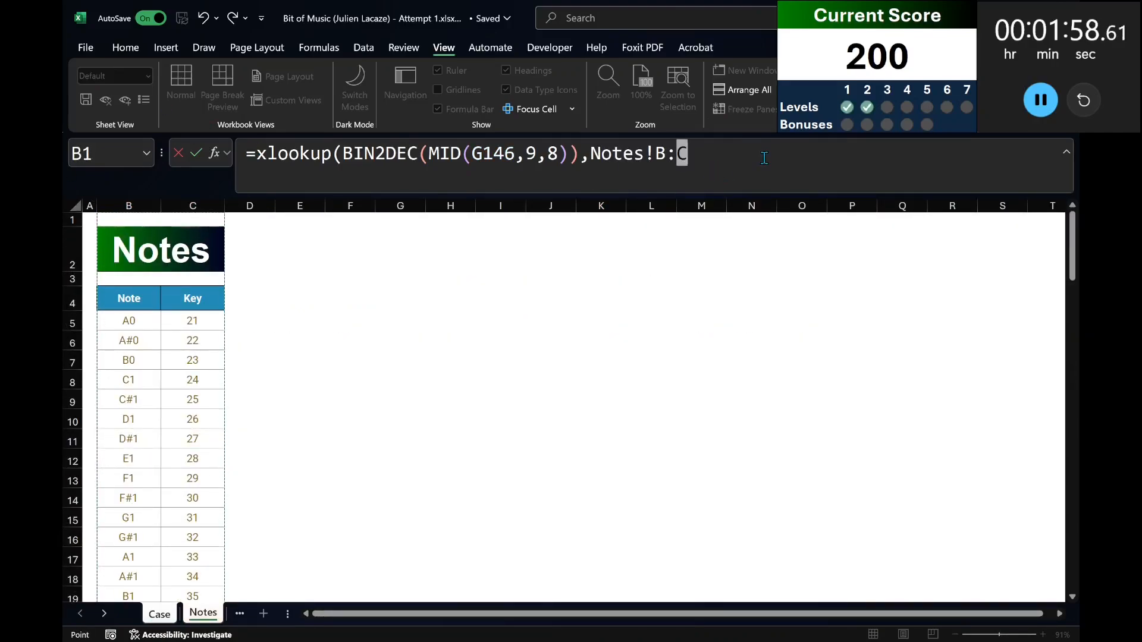
{"action": "key", "text": "BackSpace"}
{"action": "type", "text": "C:C,Notes!"}
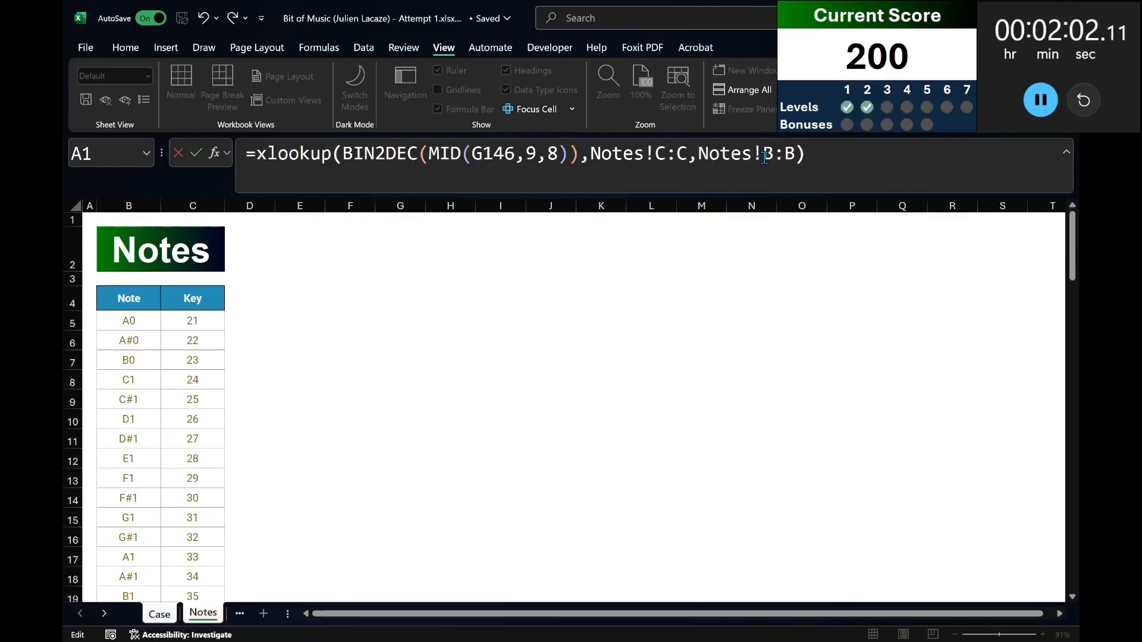
{"action": "key", "text": "Return"}
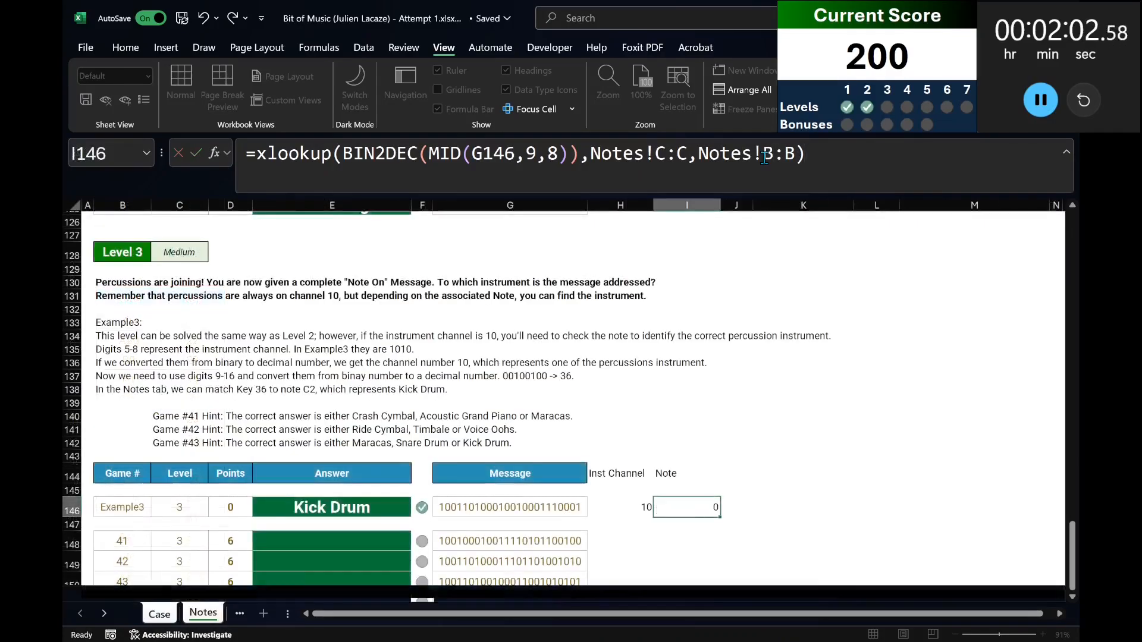
Unmerge the title cell B2 on the Notes sheet and return to the Case sheet.
{"action": "left_click", "coordinate": [203, 614]}
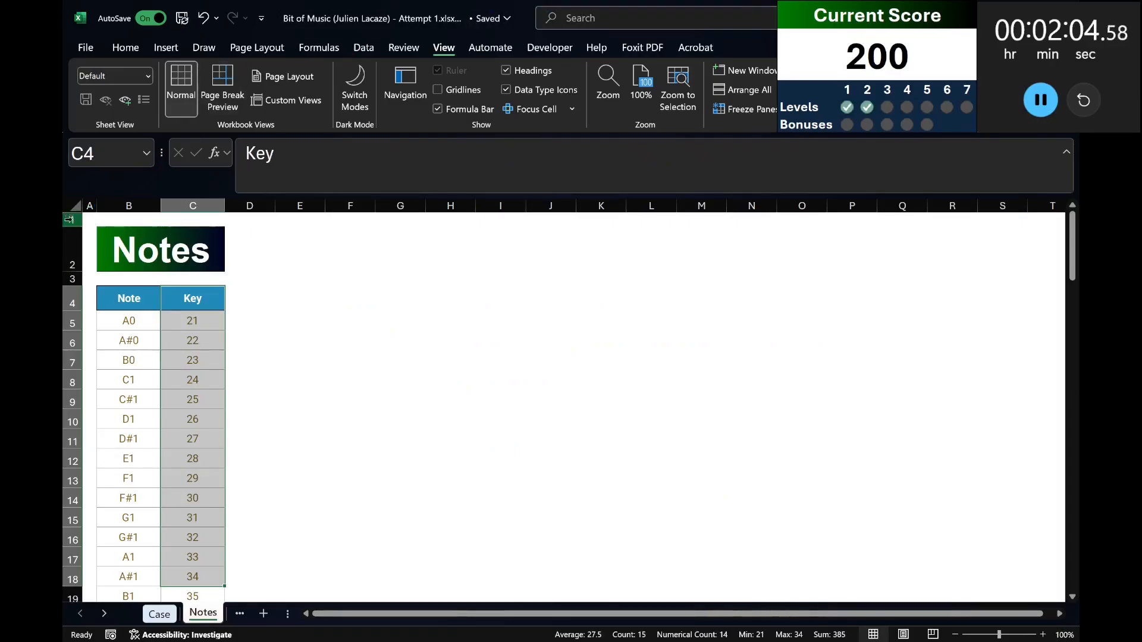
{"action": "left_click", "coordinate": [125, 257]}
{"action": "left_click", "coordinate": [120, 45]}
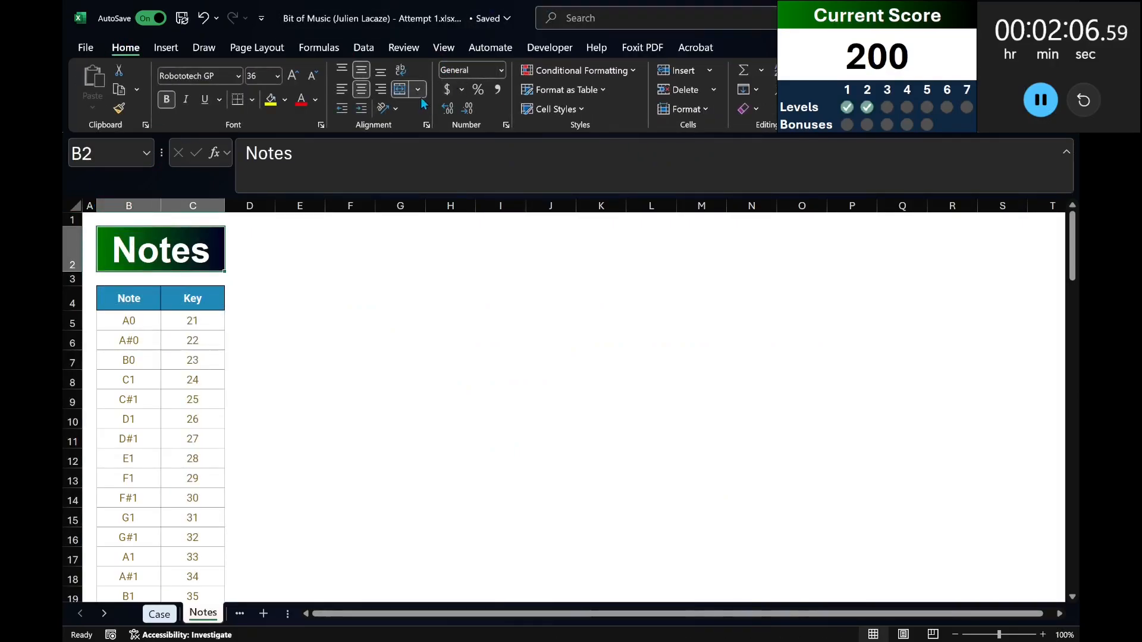
{"action": "left_click", "coordinate": [398, 91]}
{"action": "left_click", "coordinate": [159, 614]}
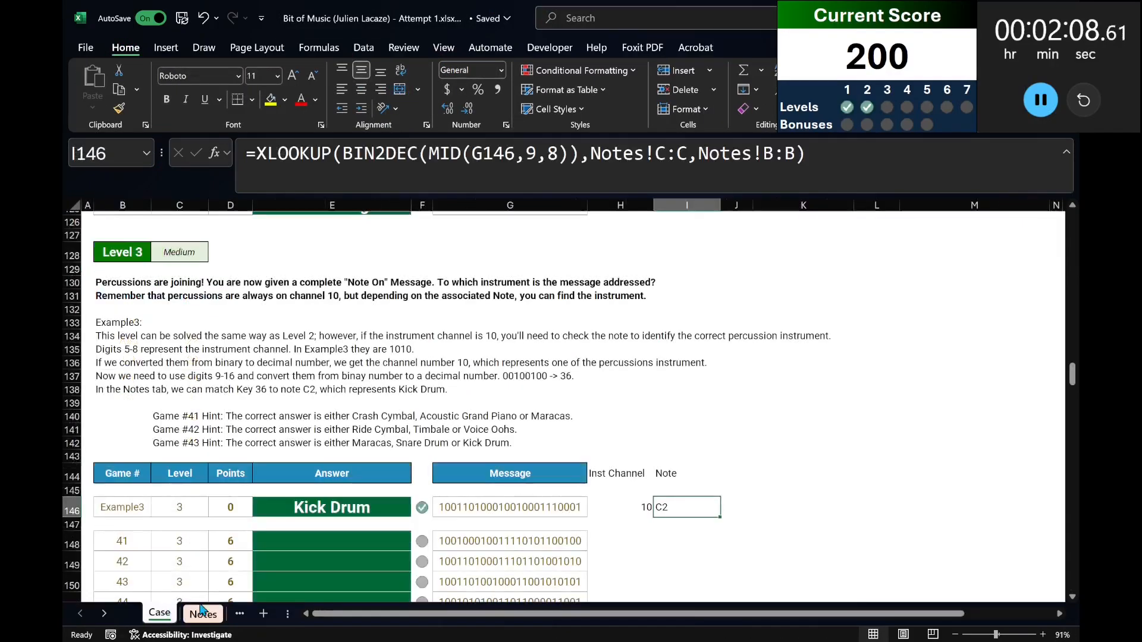
Add an "Instrument" heading in J144 of the Level 3 helper columns.
{"action": "left_click", "coordinate": [743, 472]}
{"action": "type", "text": "Instrument"}
{"action": "key", "text": "Return"}
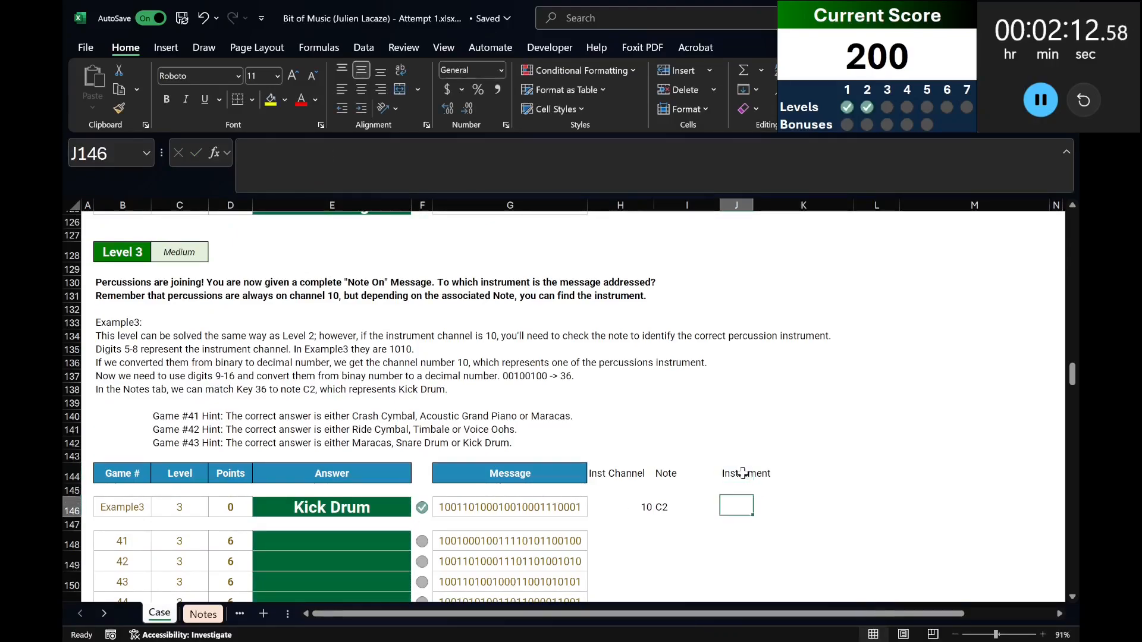
Begin the J146 formula with an IF testing H146=10 and an XLOOKUP of note I146 as its true result.
{"action": "type", "text": "=if("}
{"action": "key", "text": "Left"}
{"action": "key", "text": "Left"}
{"action": "type", "text": "=10,x"}
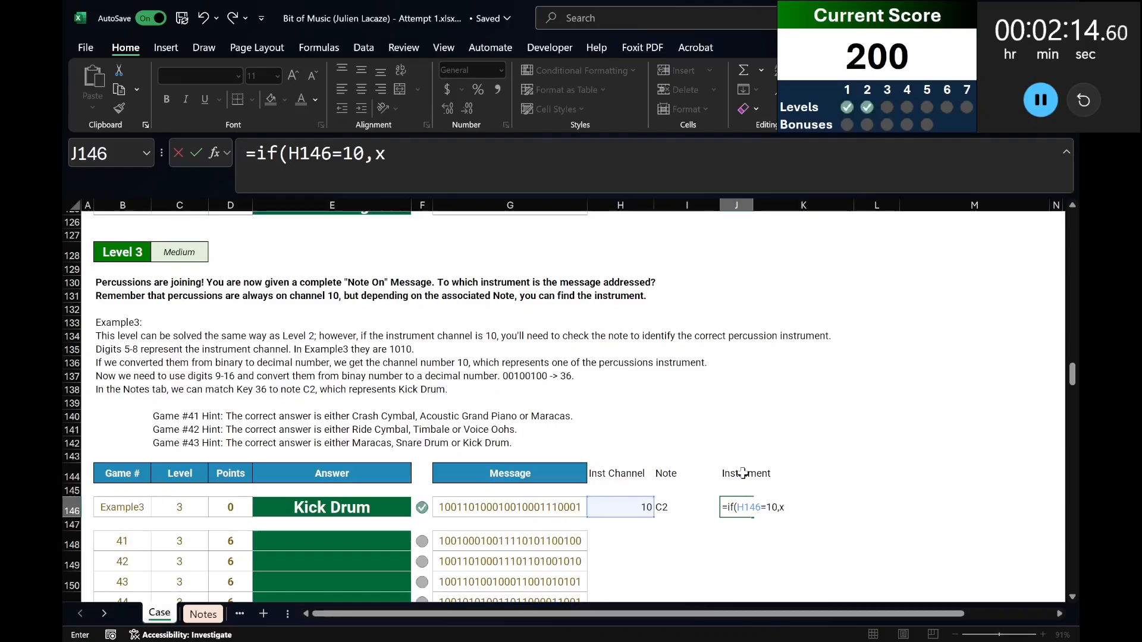
{"action": "type", "text": "lookup("}
{"action": "key", "text": "Left"}
{"action": "type", "text": ","}
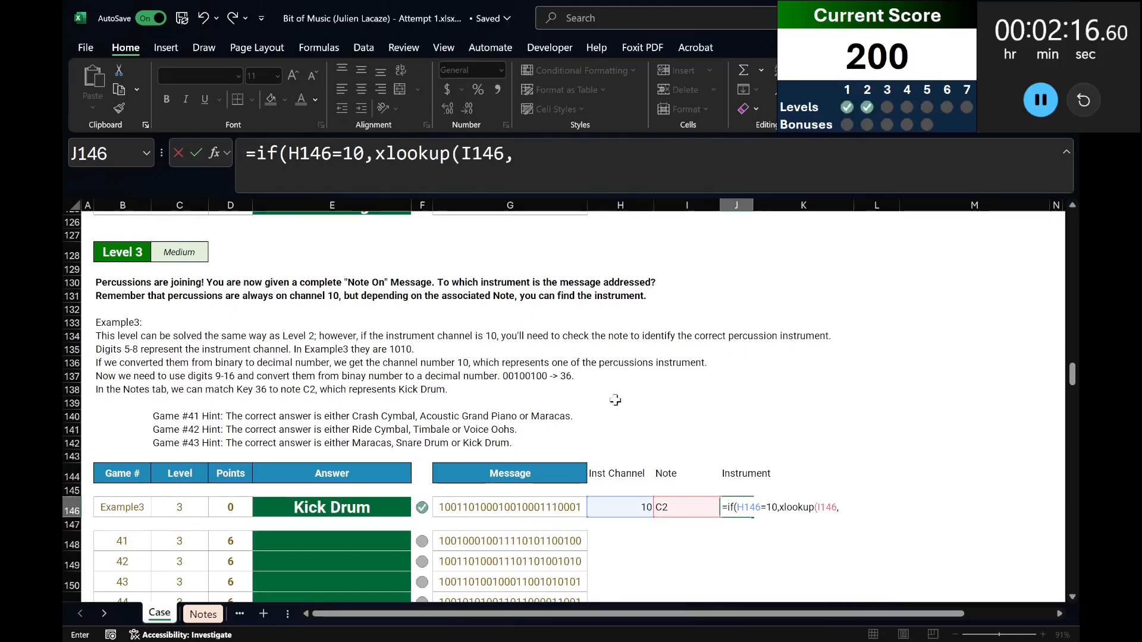
Complete the note XLOOKUP with M17:M29 as lookup array and K17:K29 as return array, then open a second XLOOKUP for the false result.
{"action": "scroll", "coordinate": [615, 400], "scroll_direction": "up", "scroll_amount": 20}
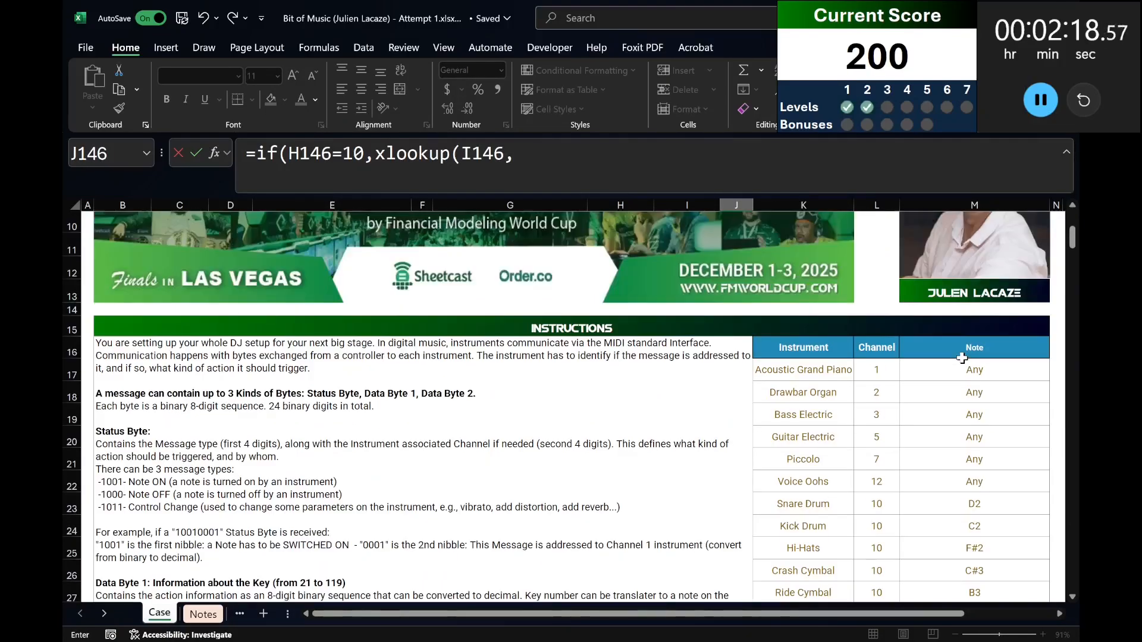
{"action": "left_click", "coordinate": [961, 369]}
{"action": "key", "text": "ctrl+shift+Down"}
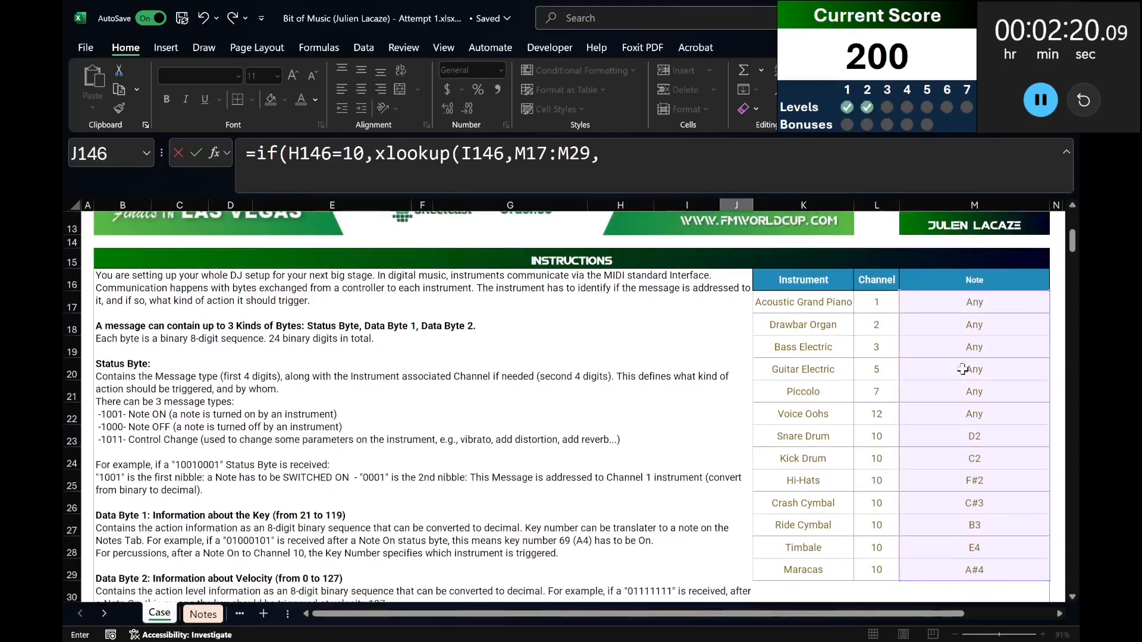
{"action": "left_click", "coordinate": [881, 299]}
{"action": "left_click", "coordinate": [835, 302]}
{"action": "key", "text": "ctrl+shift+Down"}
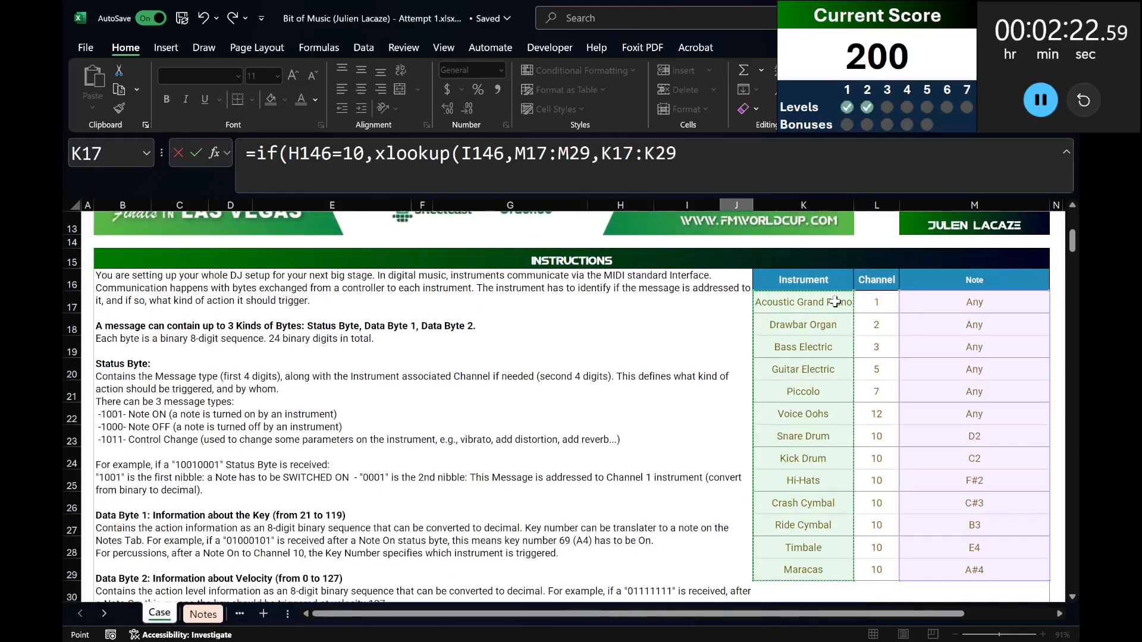
{"action": "type", "text": "),xlookup("}
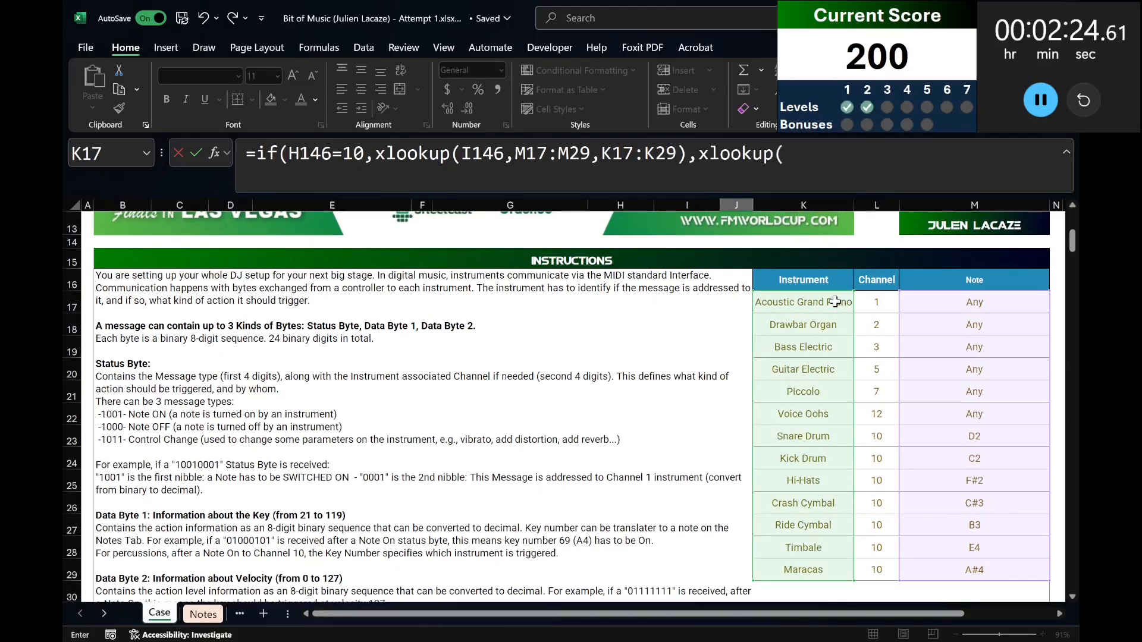
Make the M17:M29 and K17:K29 references in the J146 formula absolute.
{"action": "scroll", "coordinate": [691, 291], "scroll_direction": "down", "scroll_amount": 20}
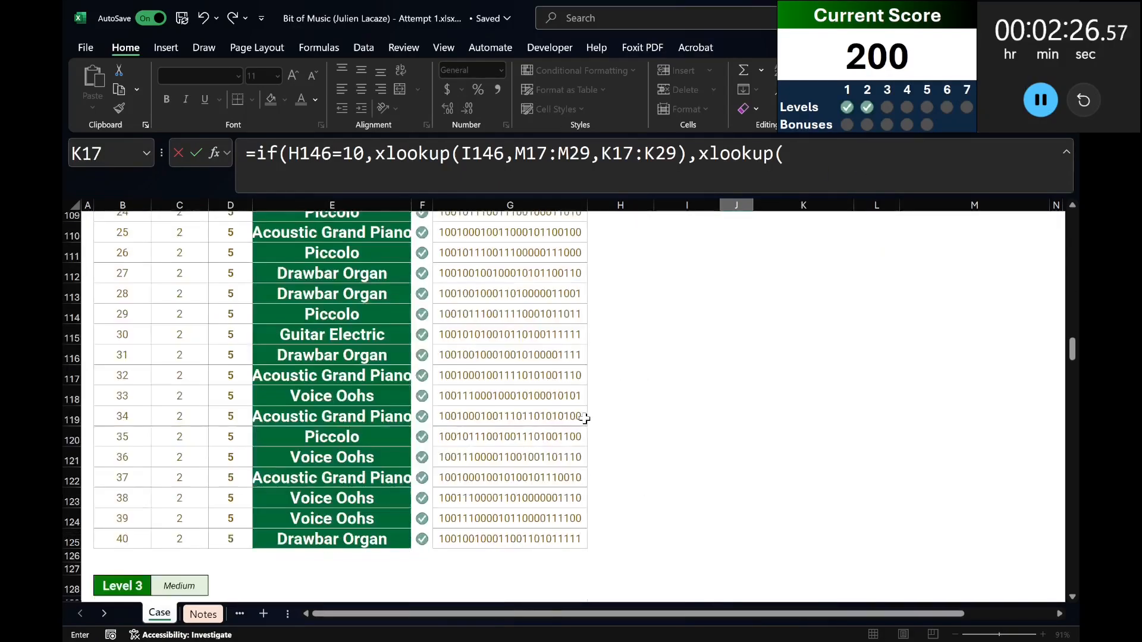
{"action": "left_click_drag", "start_coordinate": [524, 156], "coordinate": [679, 156]}
{"action": "key", "text": "F4"}
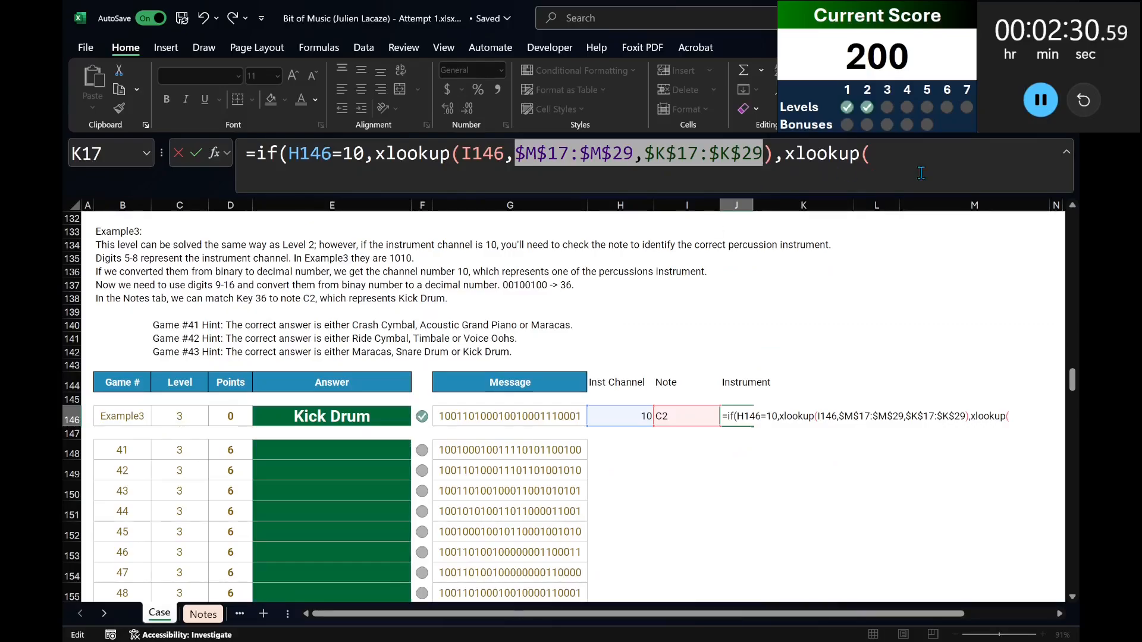
Complete the false-result XLOOKUP in J146 with H146 as lookup value, L17:L29 as lookup array and K17:K29 as return array.
{"action": "left_click", "coordinate": [919, 172]}
{"action": "left_click", "coordinate": [597, 416]}
{"action": "type", "text": ","}
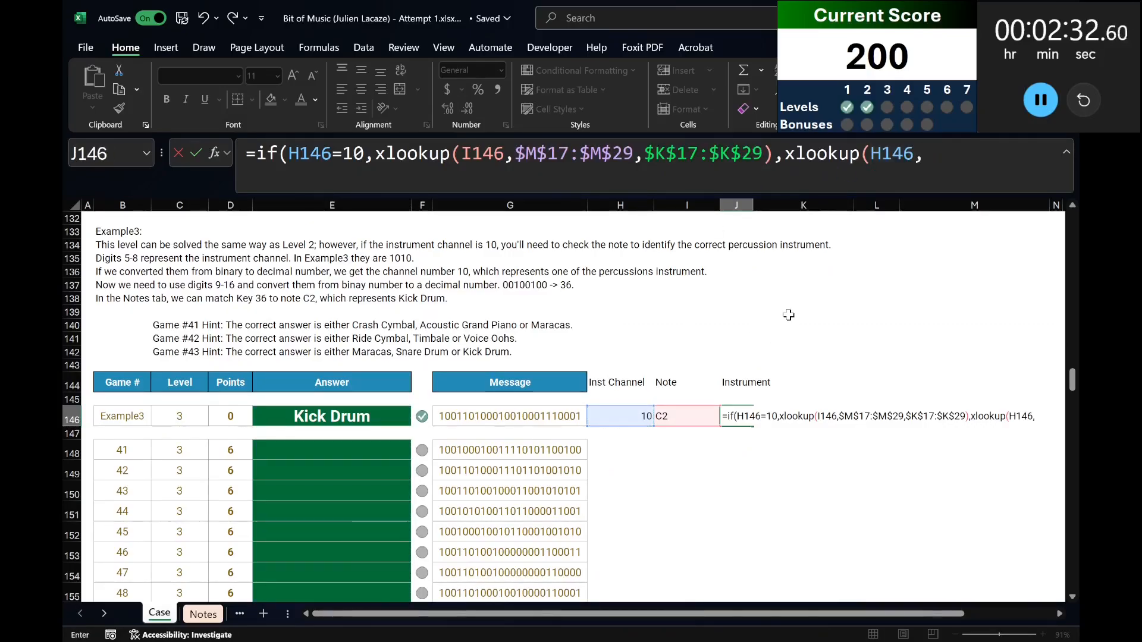
{"action": "scroll", "coordinate": [773, 329], "scroll_direction": "up", "scroll_amount": 20}
{"action": "scroll", "coordinate": [959, 339], "scroll_direction": "up", "scroll_amount": 1}
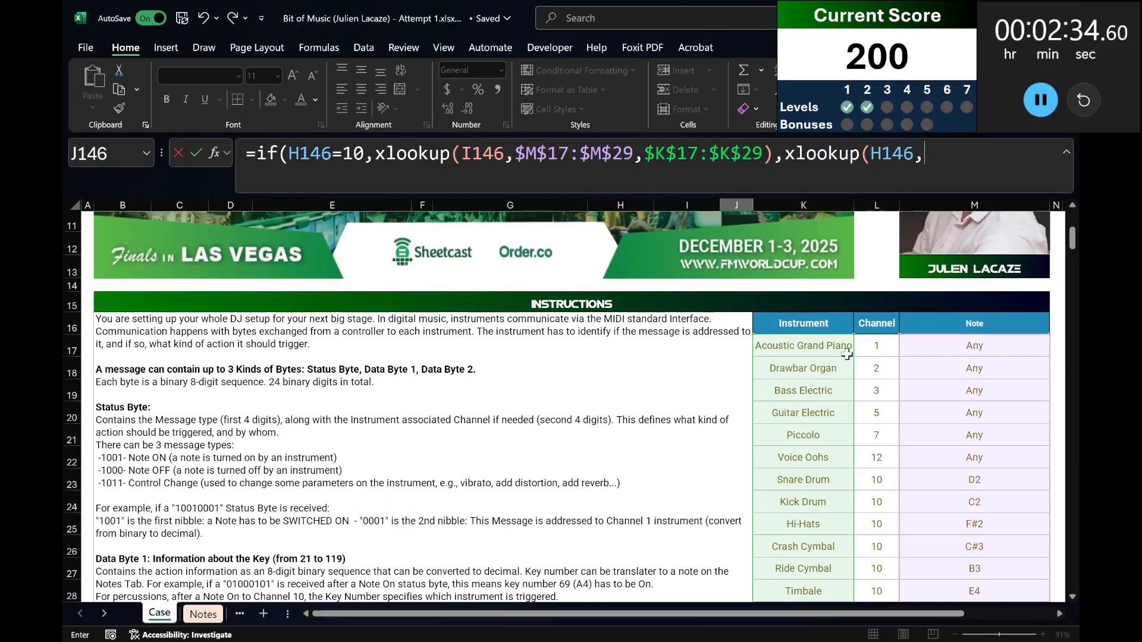
{"action": "left_click", "coordinate": [873, 339]}
{"action": "key", "text": "ctrl+shift+Down"}
{"action": "type", "text": ","}
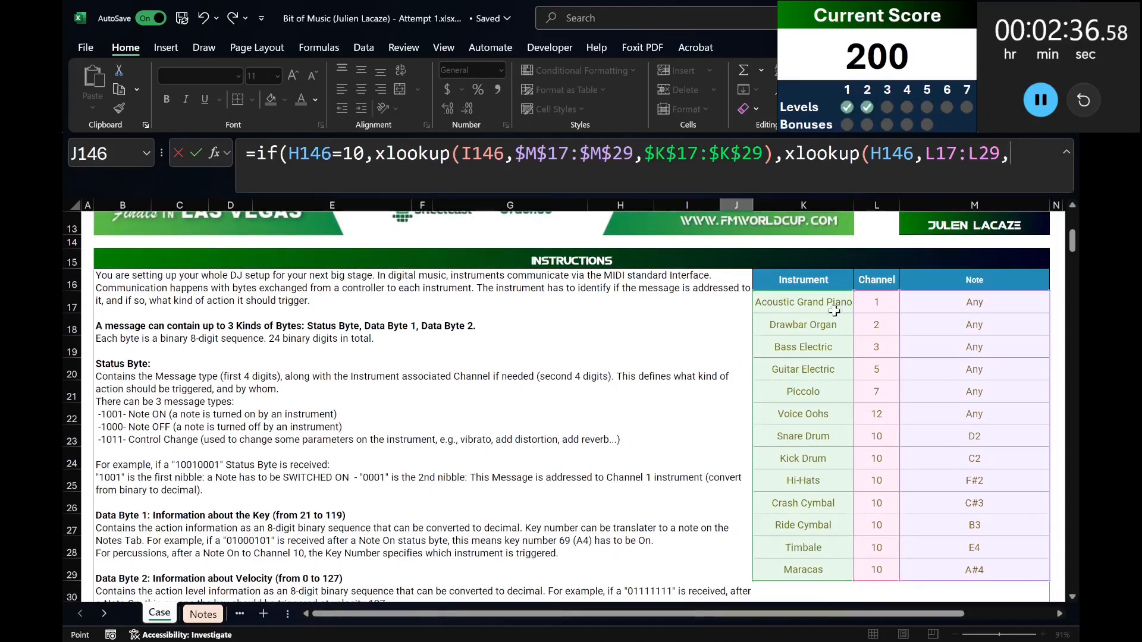
{"action": "left_click", "coordinate": [829, 313]}
{"action": "key", "text": "ctrl+shift+Down"}
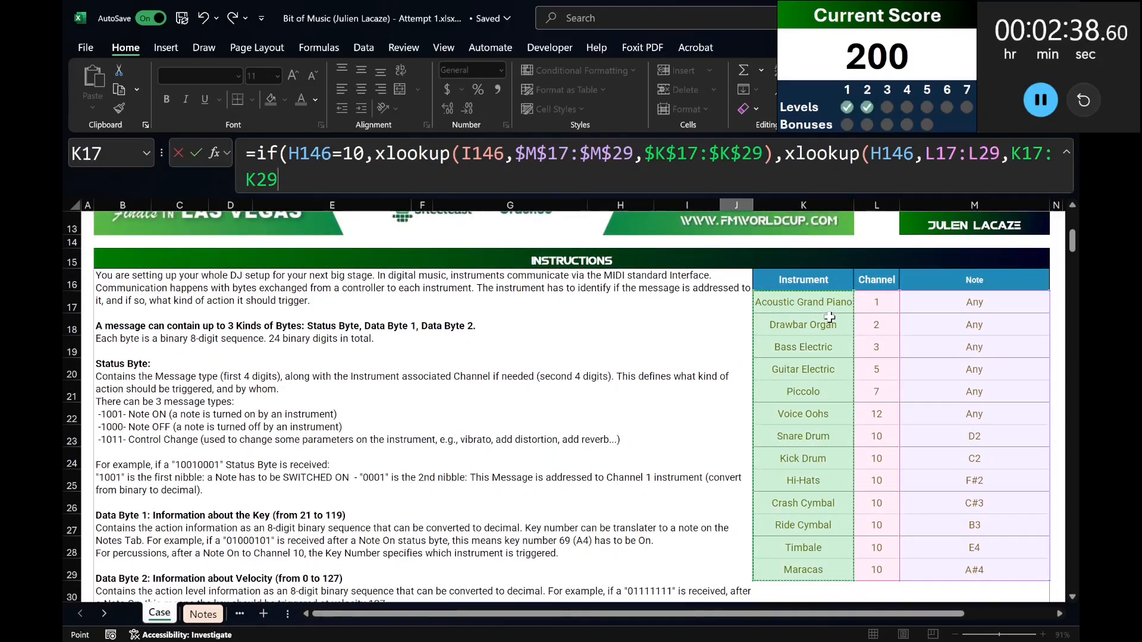
{"action": "type", "text": ")"}
Make the L17:L29 and K17:K29 references in the second XLOOKUP absolute and commit the J146 formula.
{"action": "left_click_drag", "start_coordinate": [924, 151], "coordinate": [278, 185]}
{"action": "key", "text": "F4"}
{"action": "left_click", "coordinate": [433, 188]}
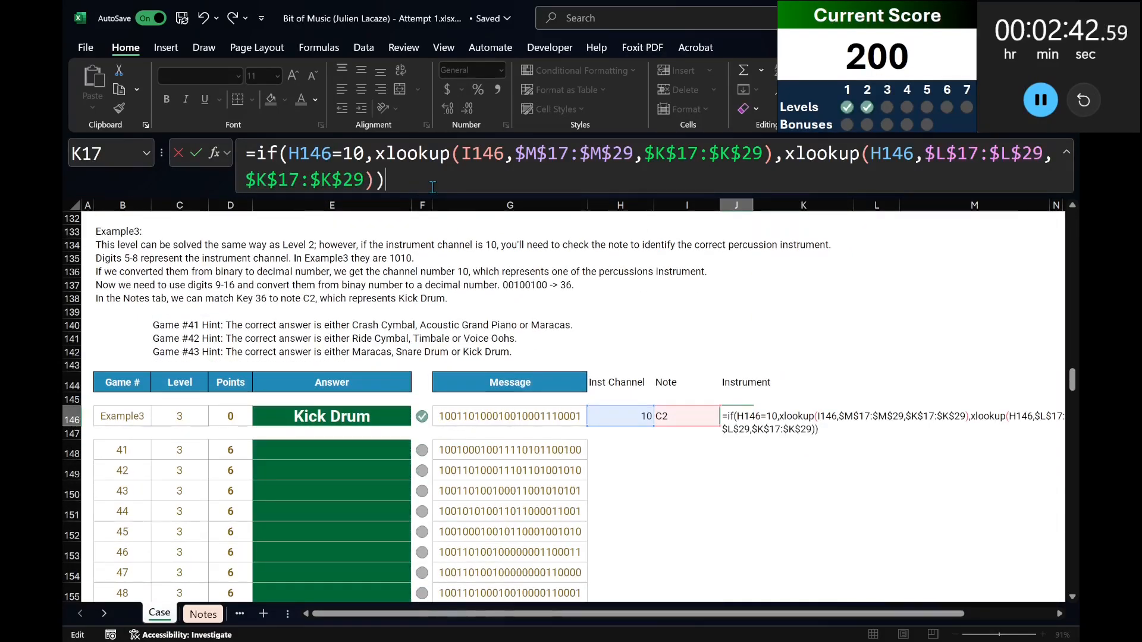
{"action": "key", "text": "ctrl+Return"}
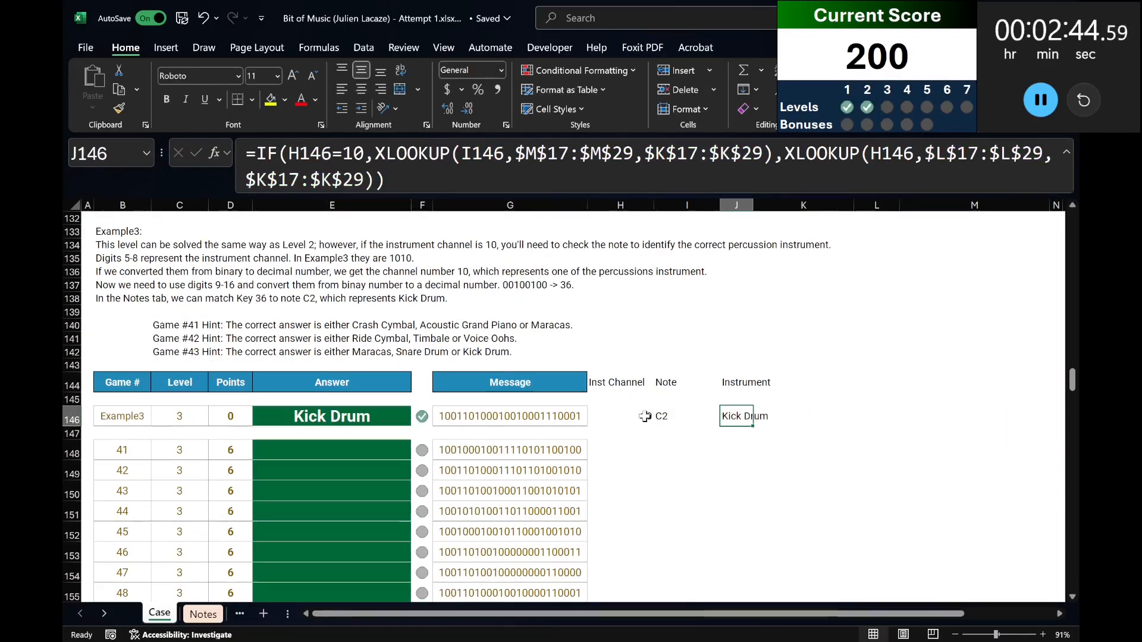
Copy the channel, note and instrument formulas from H146:J146 to the Level 3 game rows 148 to 167.
{"action": "left_click_drag", "start_coordinate": [643, 416], "coordinate": [740, 417]}
{"action": "key", "text": "ctrl+c"}
{"action": "left_click", "coordinate": [630, 450]}
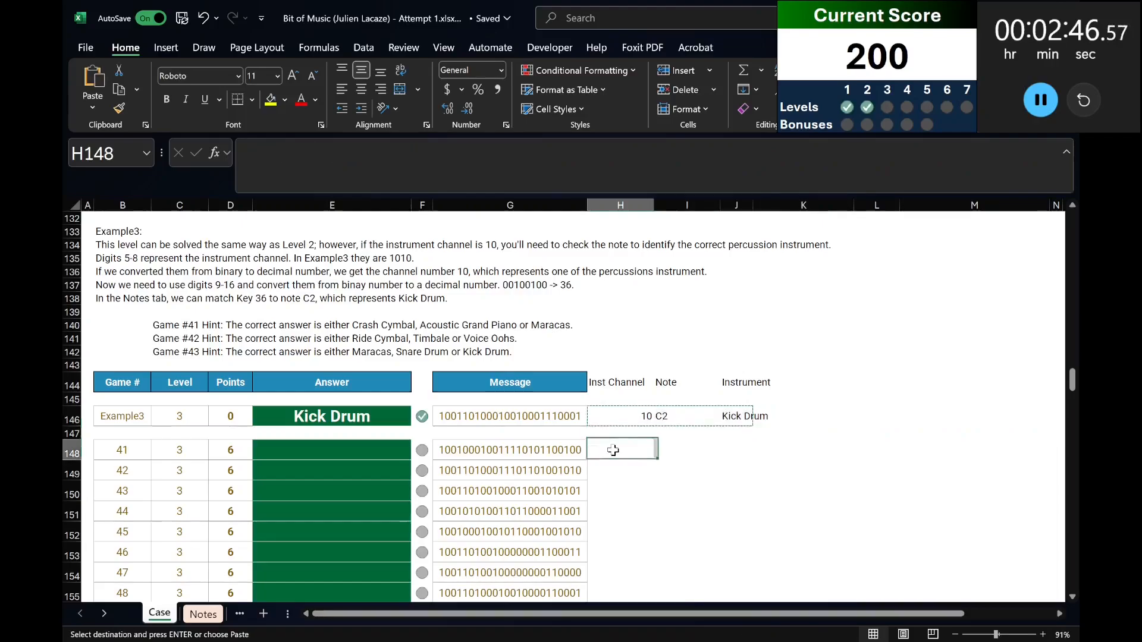
{"action": "scroll", "coordinate": [609, 454], "scroll_direction": "down", "scroll_amount": 9}
{"action": "left_click", "coordinate": [613, 370], "text": "shift"}
{"action": "key", "text": "ctrl+v"}
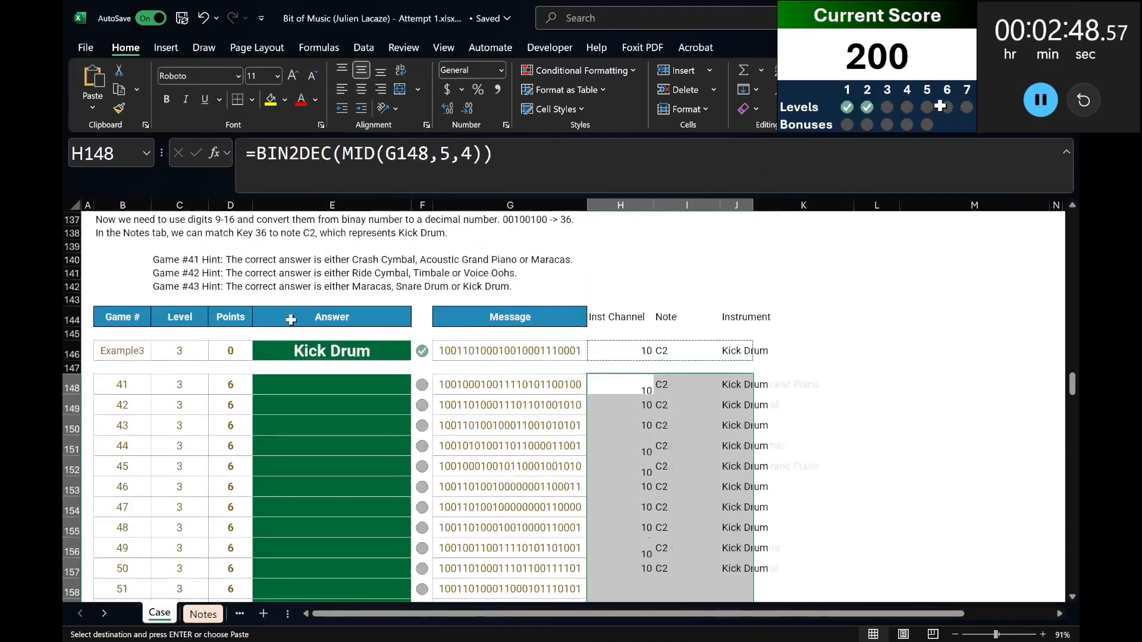
Fill the Level 3 answers by entering =J148:J167 in E148.
{"action": "left_click", "coordinate": [301, 409]}
{"action": "type", "text": "="}
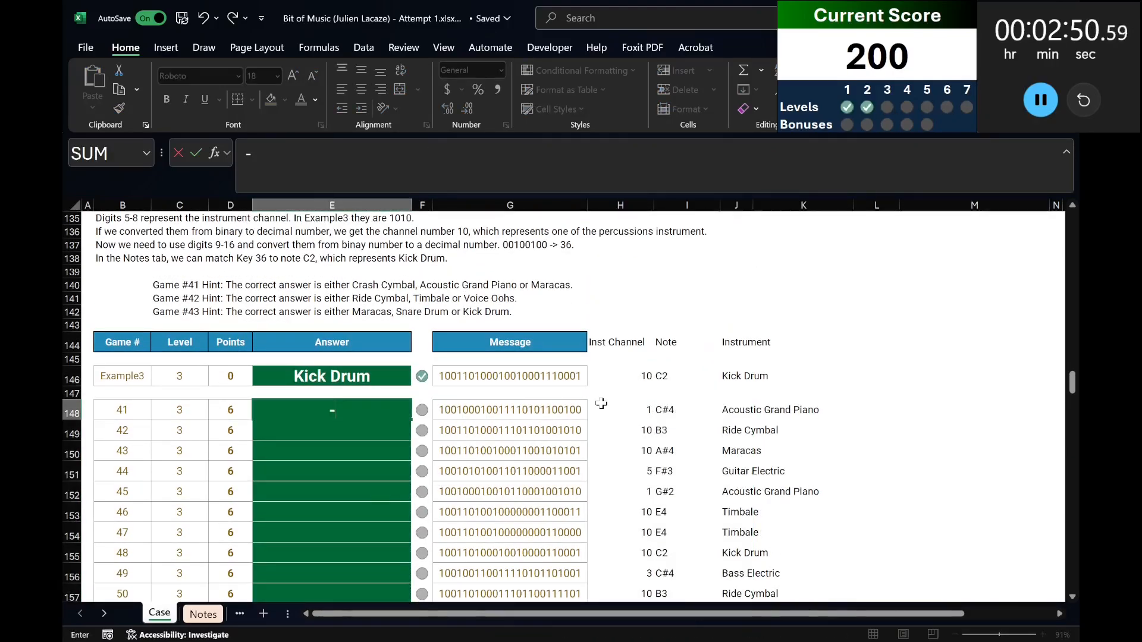
{"action": "left_click", "coordinate": [786, 408]}
{"action": "key", "text": "Left"}
{"action": "key", "text": "ctrl+shift+Down"}
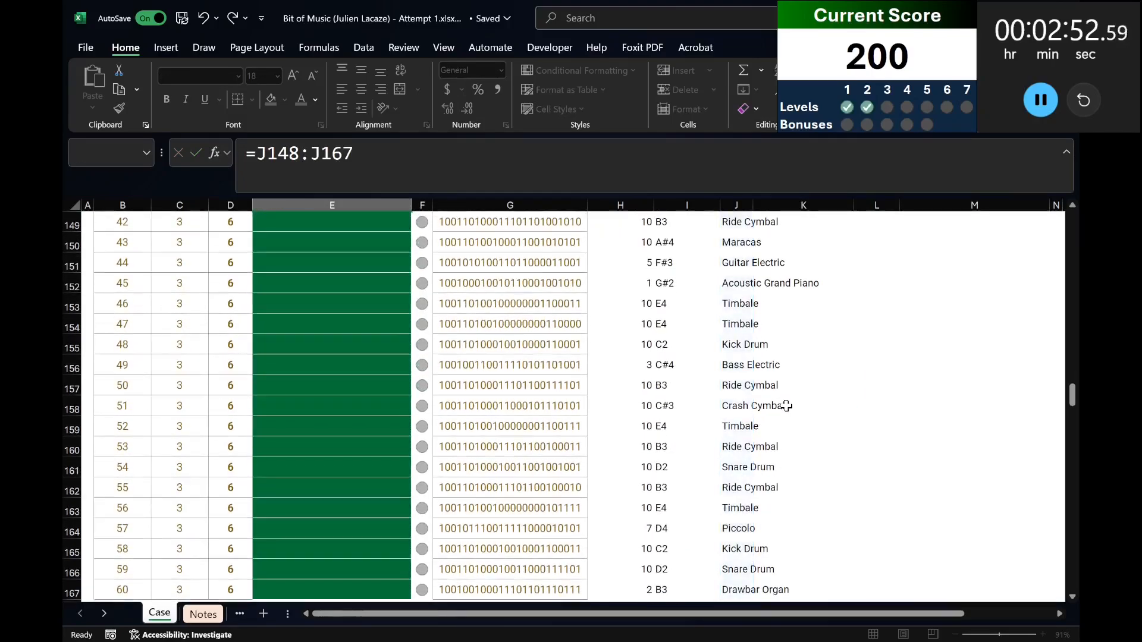
{"action": "key", "text": "Return"}
Check the lengths of the Level 4 message strings by entering =LEN(G187:G208) in H187.
{"action": "scroll", "coordinate": [684, 458], "scroll_direction": "down", "scroll_amount": 8}
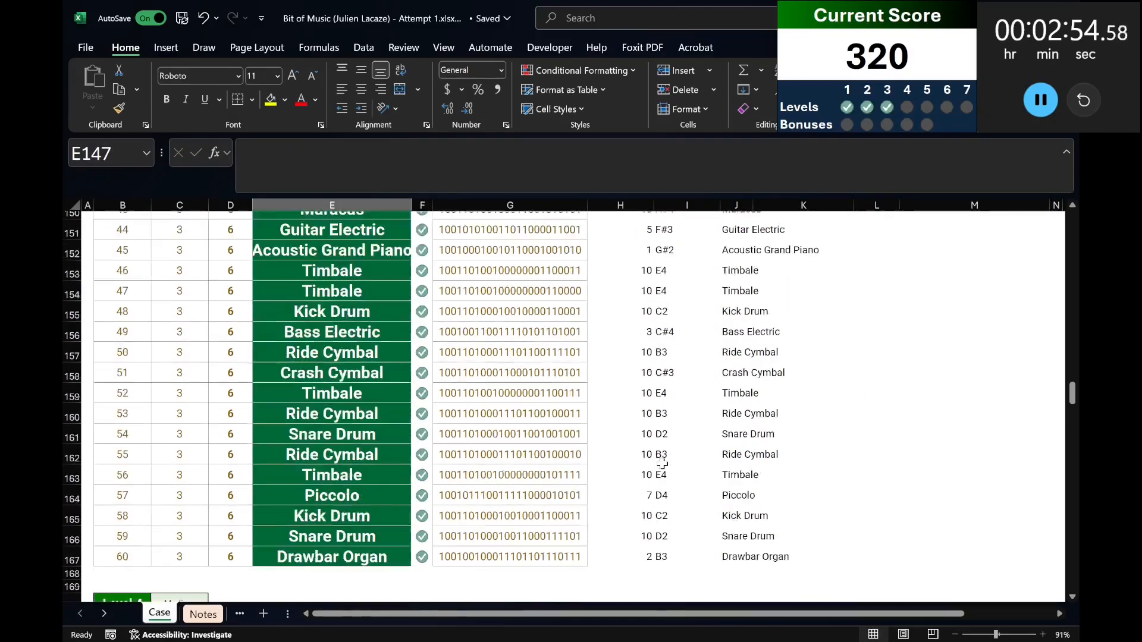
{"action": "scroll", "coordinate": [662, 463], "scroll_direction": "down", "scroll_amount": 2}
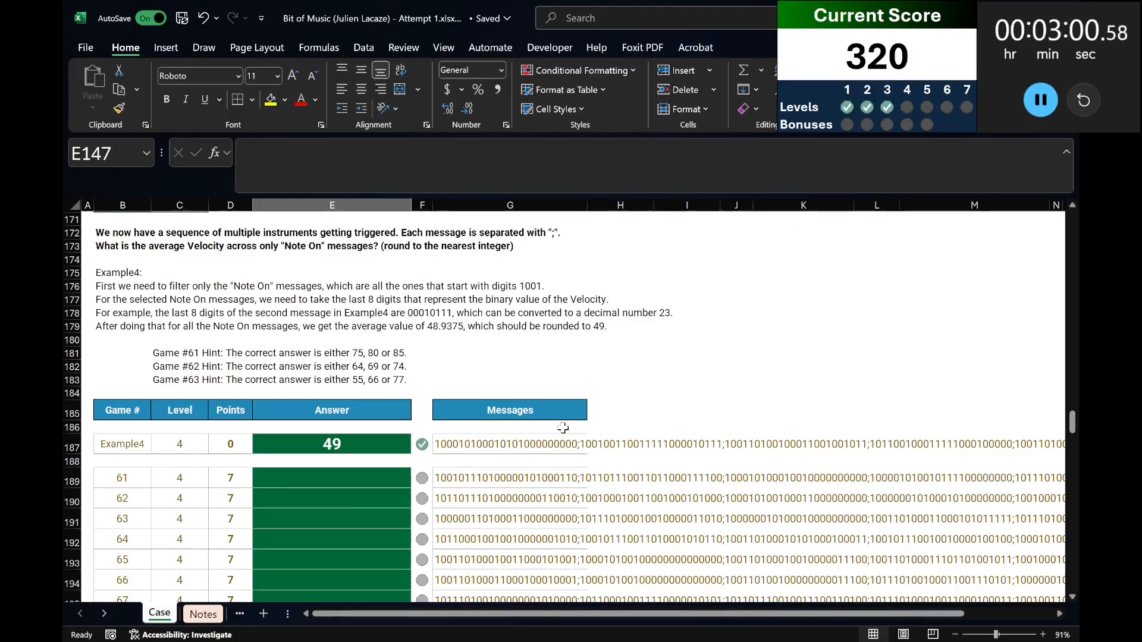
{"action": "scroll", "coordinate": [402, 451], "scroll_direction": "up", "scroll_amount": 2}
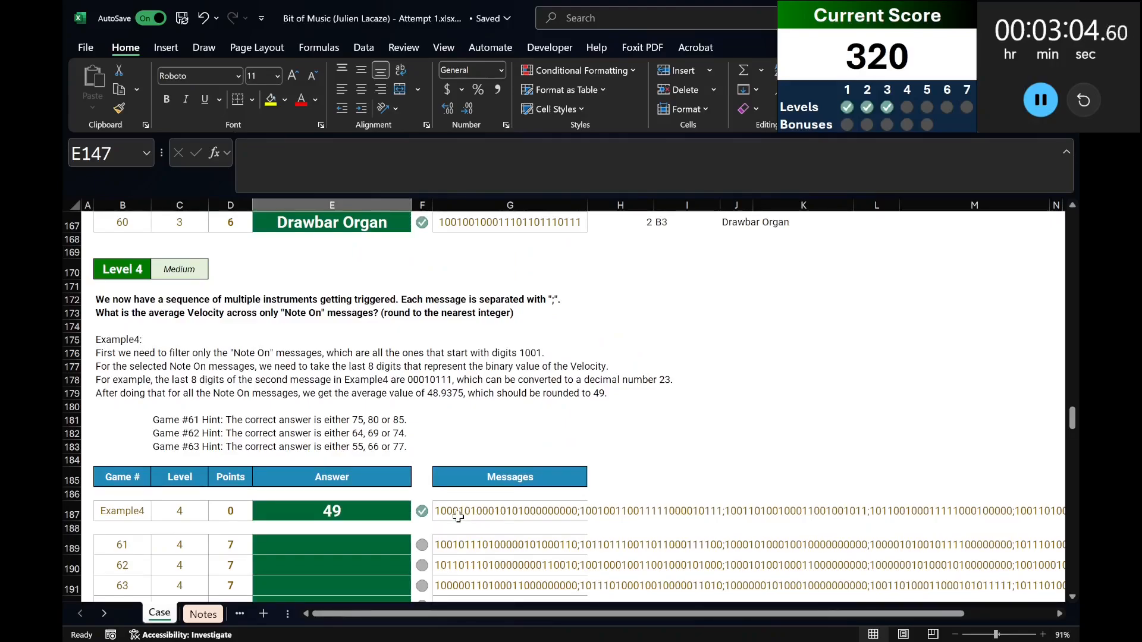
{"action": "left_click", "coordinate": [624, 512]}
{"action": "type", "text": "=len("}
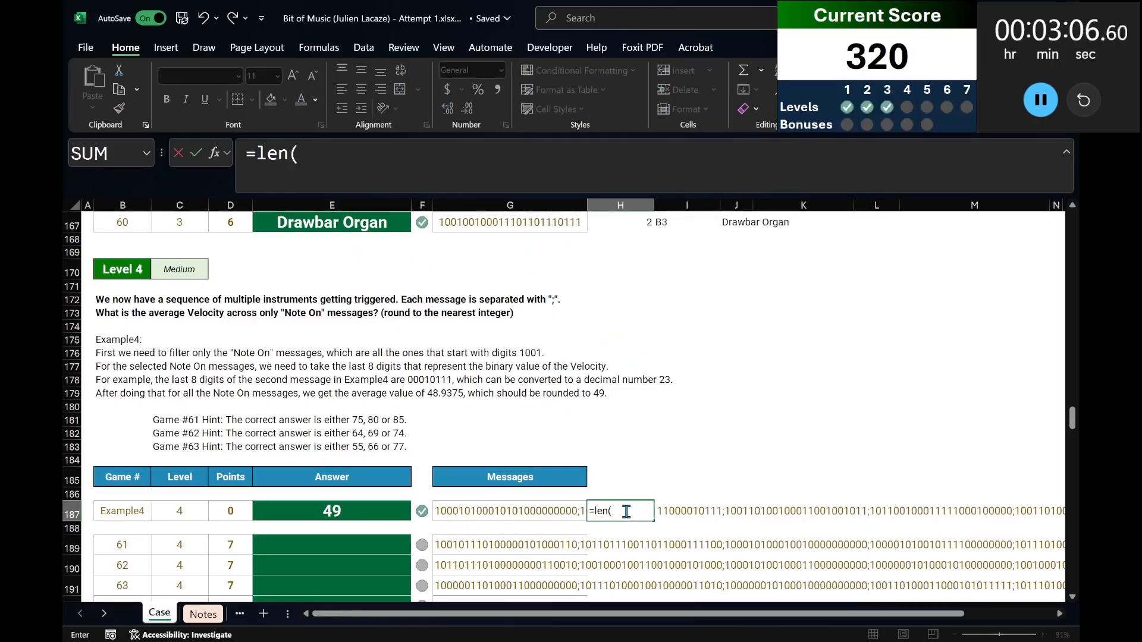
{"action": "key", "text": "Left"}
{"action": "key", "text": "shift+Down"}
{"action": "key", "text": "shift+Down"}
{"action": "key", "text": "ctrl+shift+Down"}
{"action": "key", "text": "Return"}
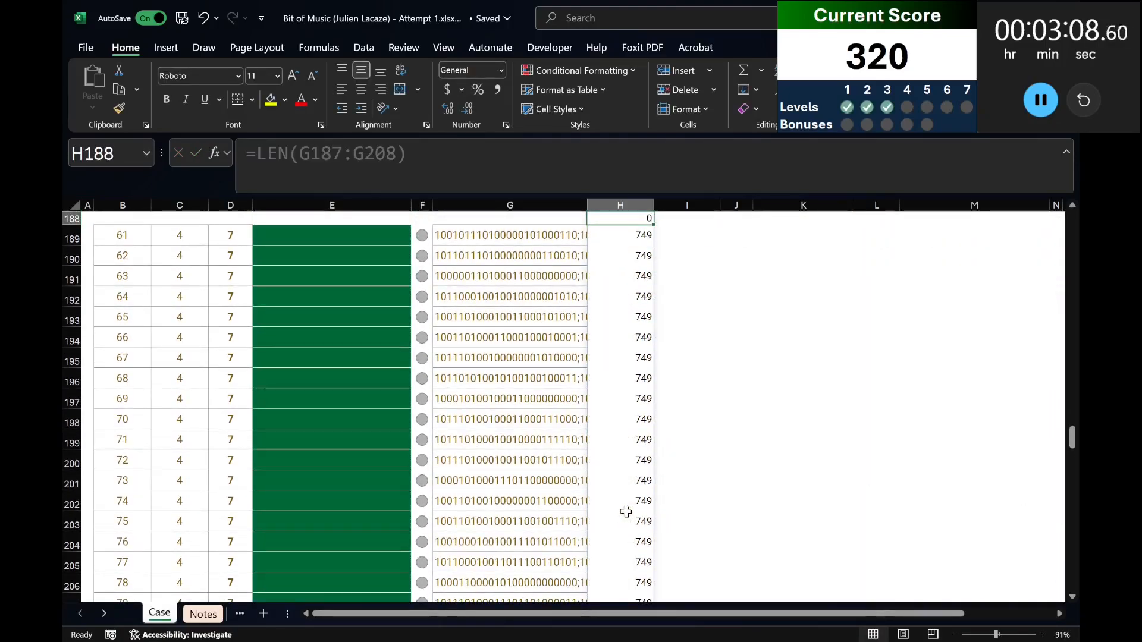
Delete the LEN check formula from column H of the Level 4 table.
{"action": "key", "text": "Up"}
{"action": "scroll", "coordinate": [630, 511], "scroll_direction": "down", "scroll_amount": 4}
{"action": "scroll", "coordinate": [633, 509], "scroll_direction": "up", "scroll_amount": 6}
{"action": "key", "text": "ctrl+shift+Down"}
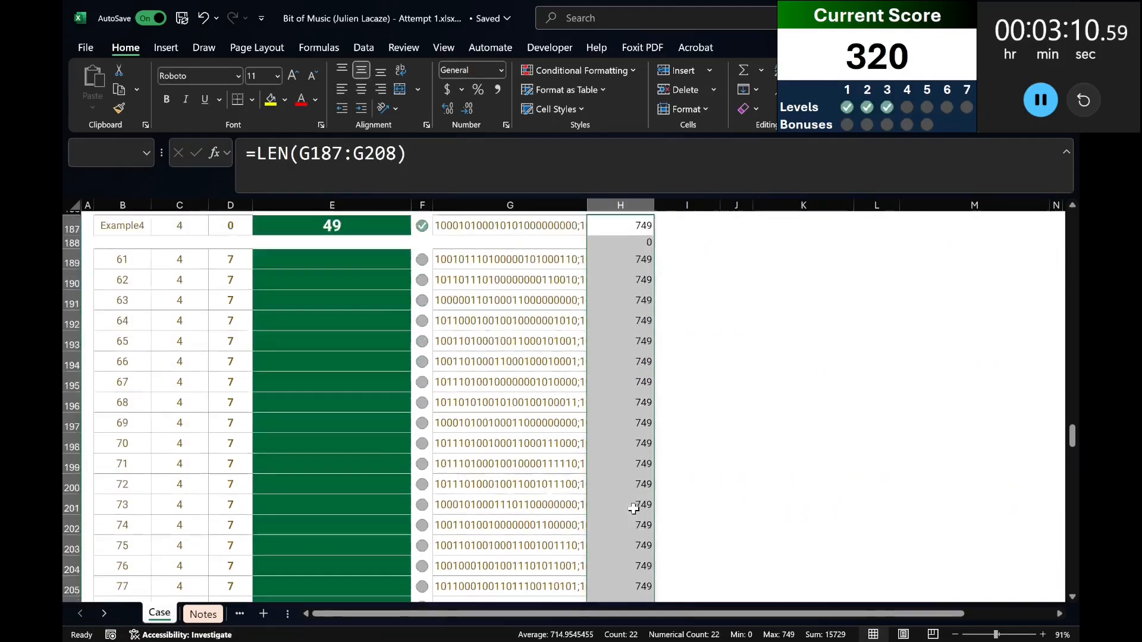
{"action": "key", "text": "Delete"}
{"action": "scroll", "coordinate": [637, 434], "scroll_direction": "up", "scroll_amount": 6}
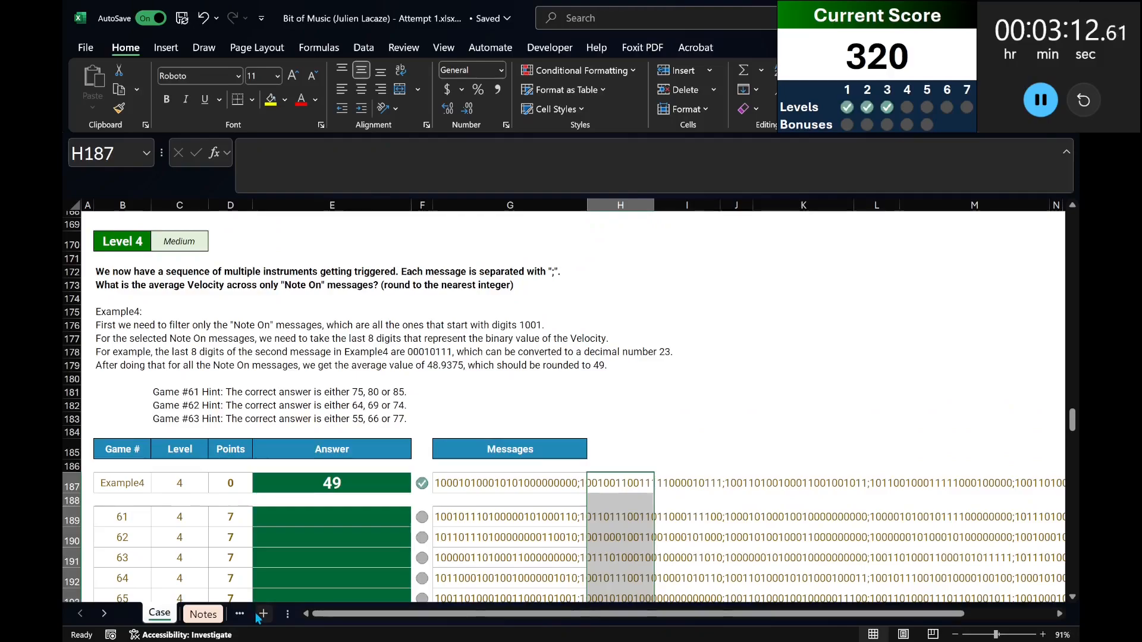
Add a new worksheet after the Case sheet and name it L4.
{"action": "left_click_drag", "start_coordinate": [287, 615], "coordinate": [480, 619]}
{"action": "left_click", "coordinate": [335, 615]}
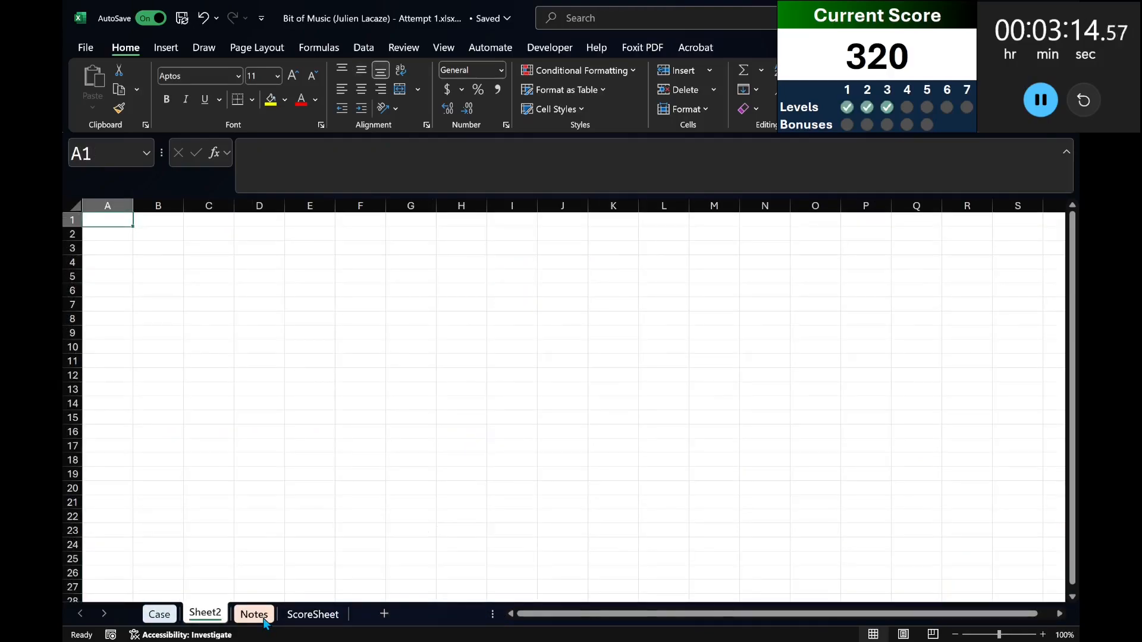
{"action": "double_click", "coordinate": [204, 615]}
{"action": "type", "text": "L4"}
{"action": "key", "text": "Return"}
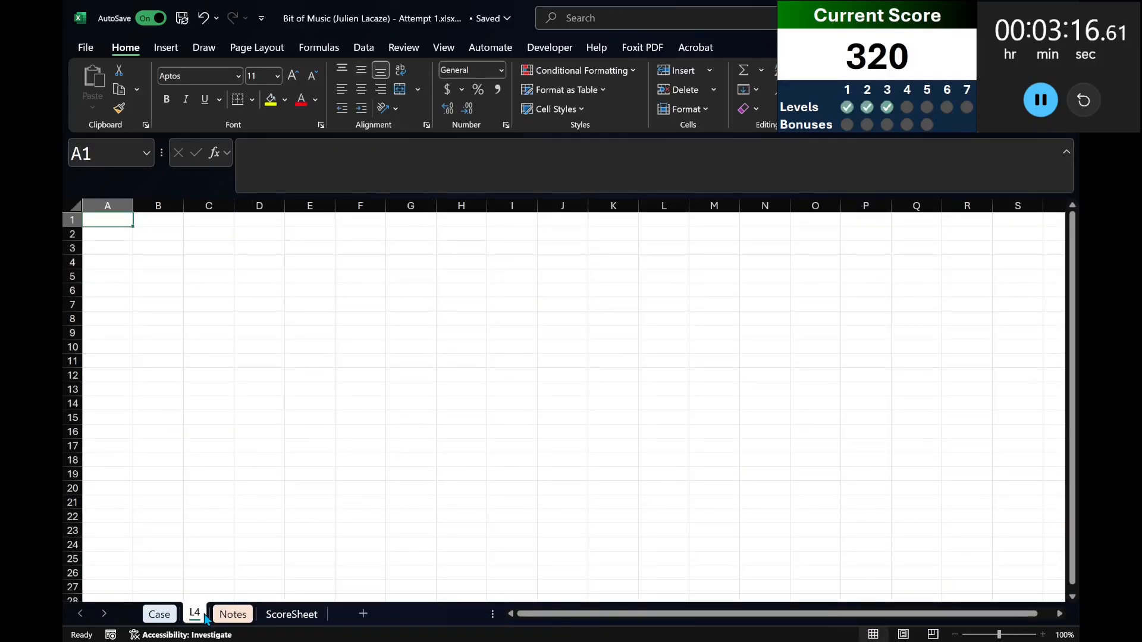
Copy the Level 4 instructions, table header and Example4 row from the Case sheet to A1 of the L4 sheet.
{"action": "left_click", "coordinate": [159, 614]}
{"action": "left_click_drag", "start_coordinate": [119, 241], "coordinate": [535, 483]}
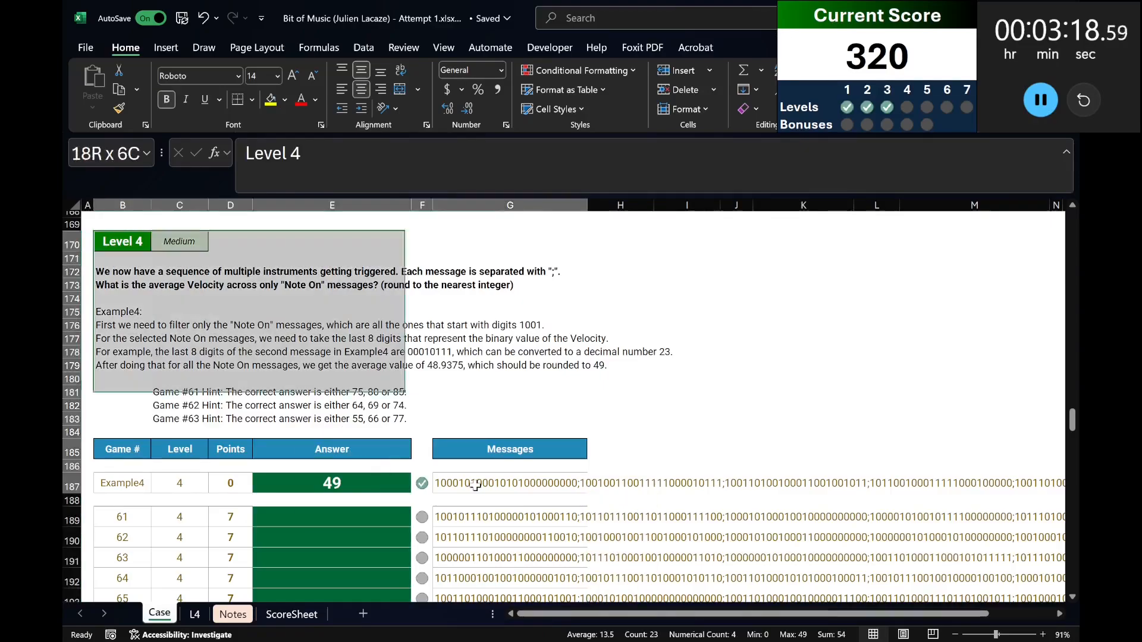
{"action": "key", "text": "ctrl+c"}
{"action": "left_click", "coordinate": [194, 615]}
{"action": "key", "text": "ctrl+v"}
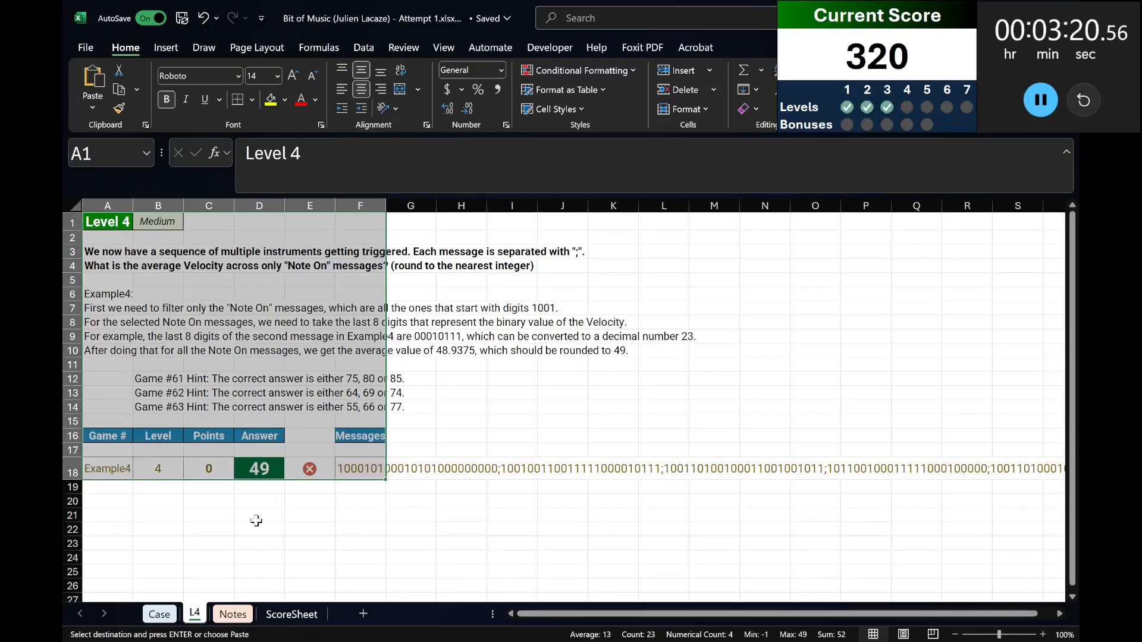
Replace the message in F18 with an XLOOKUP of A18 in Case column B returning Case column G.
{"action": "left_click", "coordinate": [345, 460]}
{"action": "type", "text": "=xlookup("}
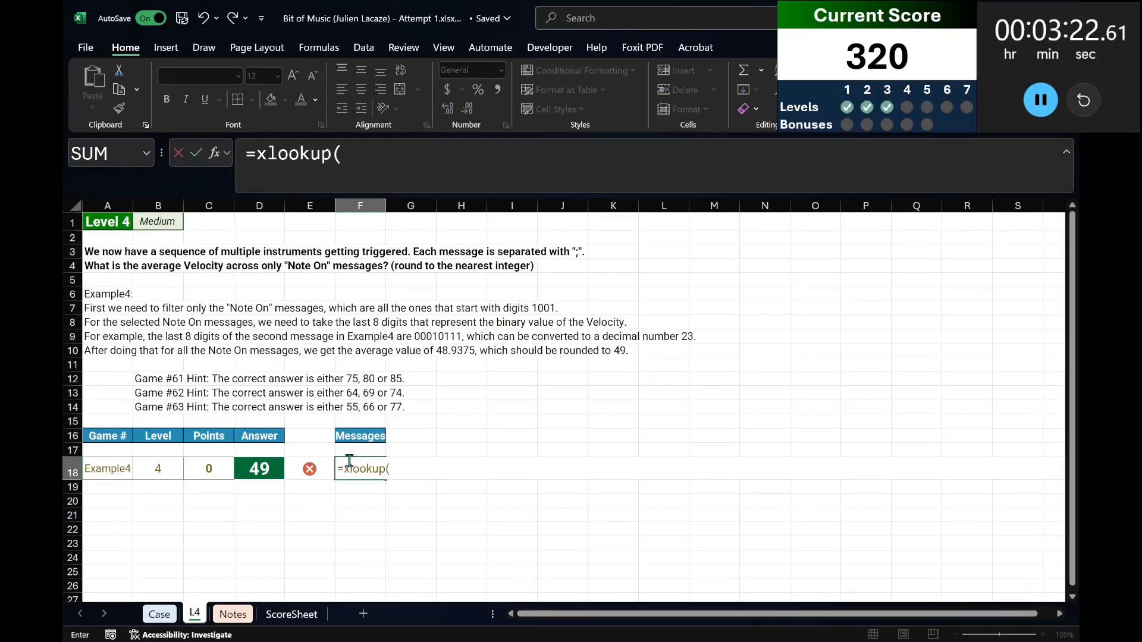
{"action": "key", "text": "Left"}
{"action": "key", "text": "Left"}
{"action": "key", "text": "Left"}
{"action": "key", "text": "Left"}
{"action": "key", "text": "Left"}
{"action": "type", "text": ",ca"}
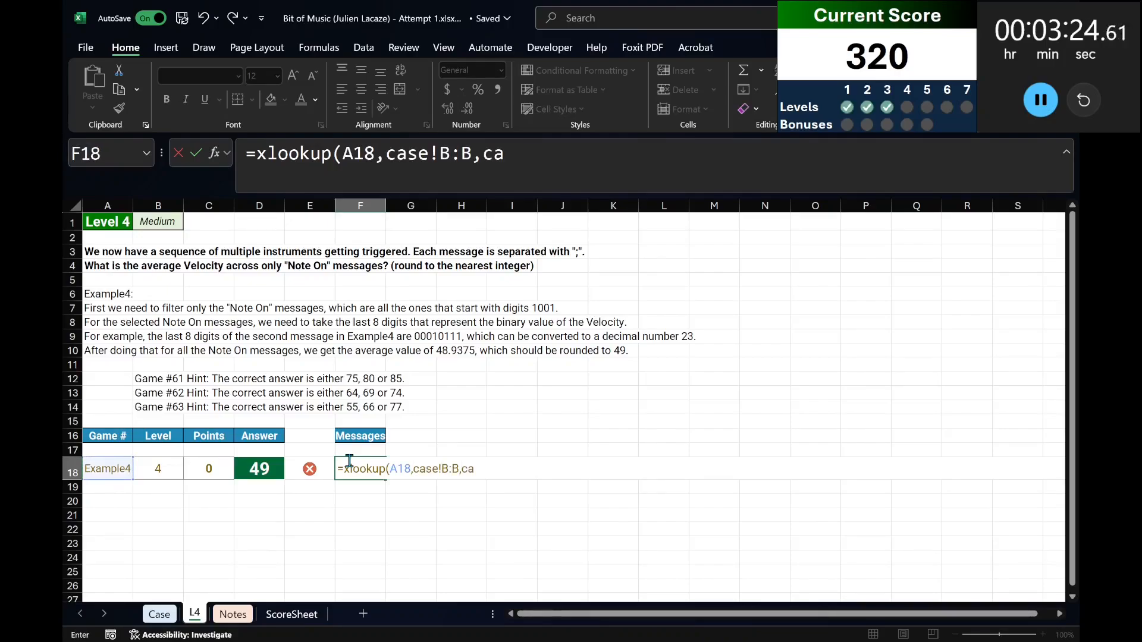
{"action": "type", "text": "se!B:B,case!G:G)"}
{"action": "key", "text": "Return"}
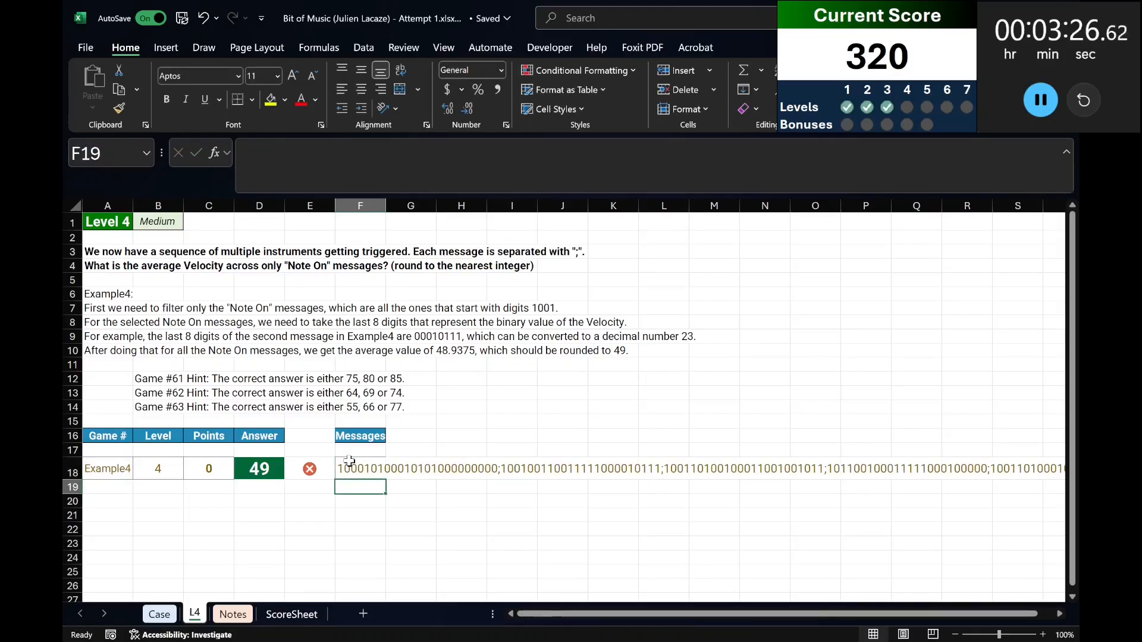
Enter the headings "Seq" in A20 and "Message" in B20 of the L4 sheet.
{"action": "left_click", "coordinate": [104, 513]}
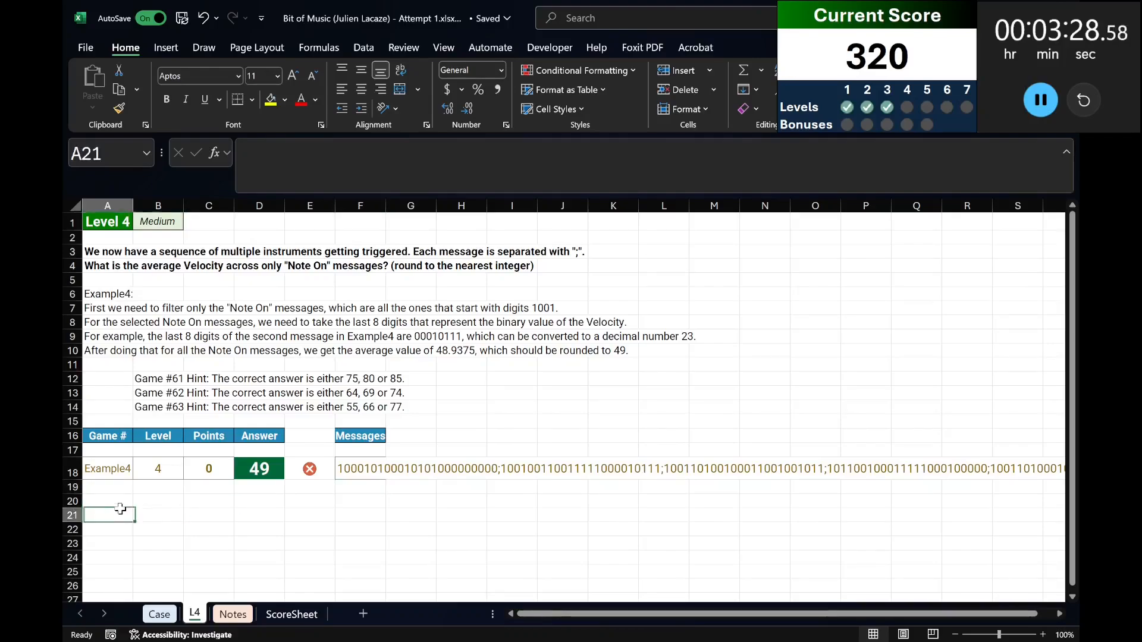
{"action": "left_click", "coordinate": [120, 500]}
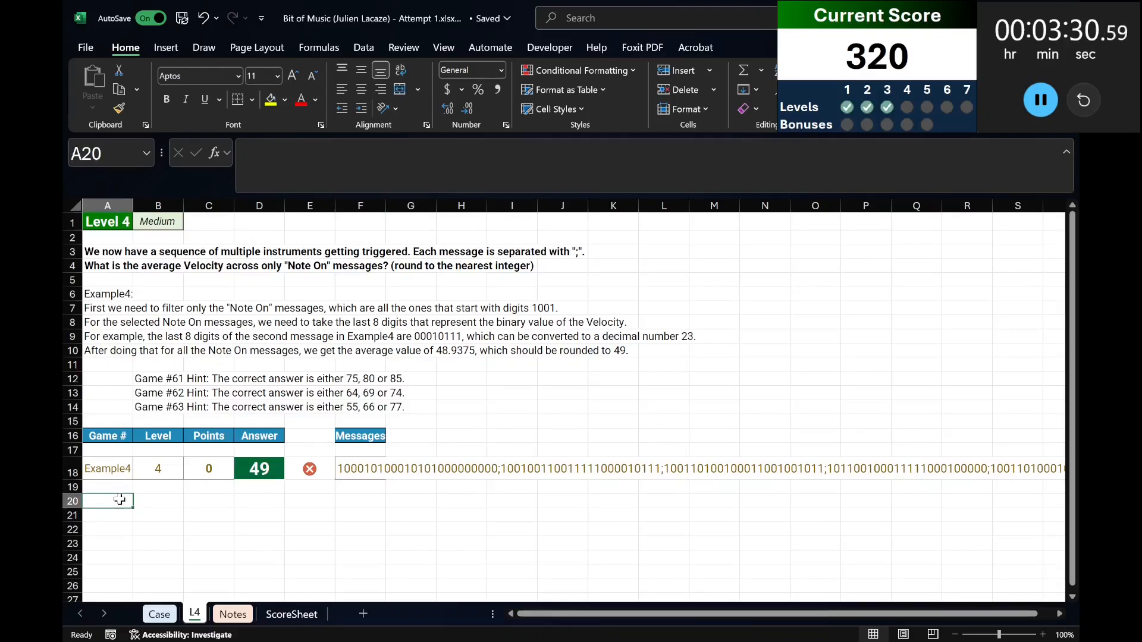
{"action": "type", "text": "Seq"}
{"action": "key", "text": "Tab"}
{"action": "type", "text": "Message"}
{"action": "key", "text": "Return"}
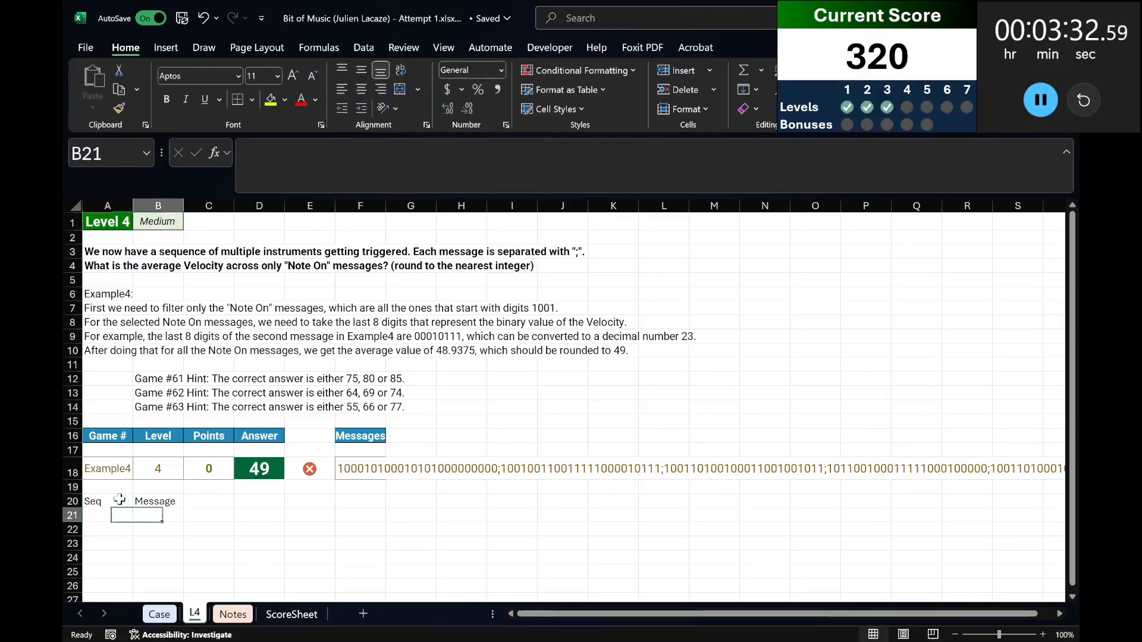
Split the F18 messages into separate rows at each ";" with a TEXTSPLIT formula in B21.
{"action": "type", "text": "=textsplit(f"}
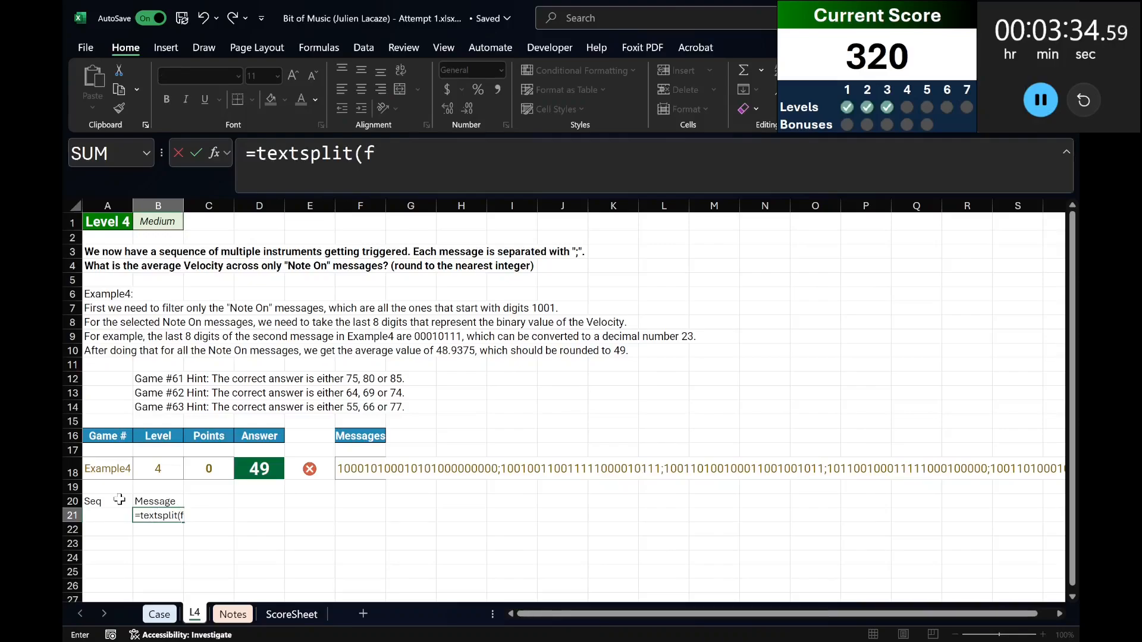
{"action": "type", "text": "18,,\";"}
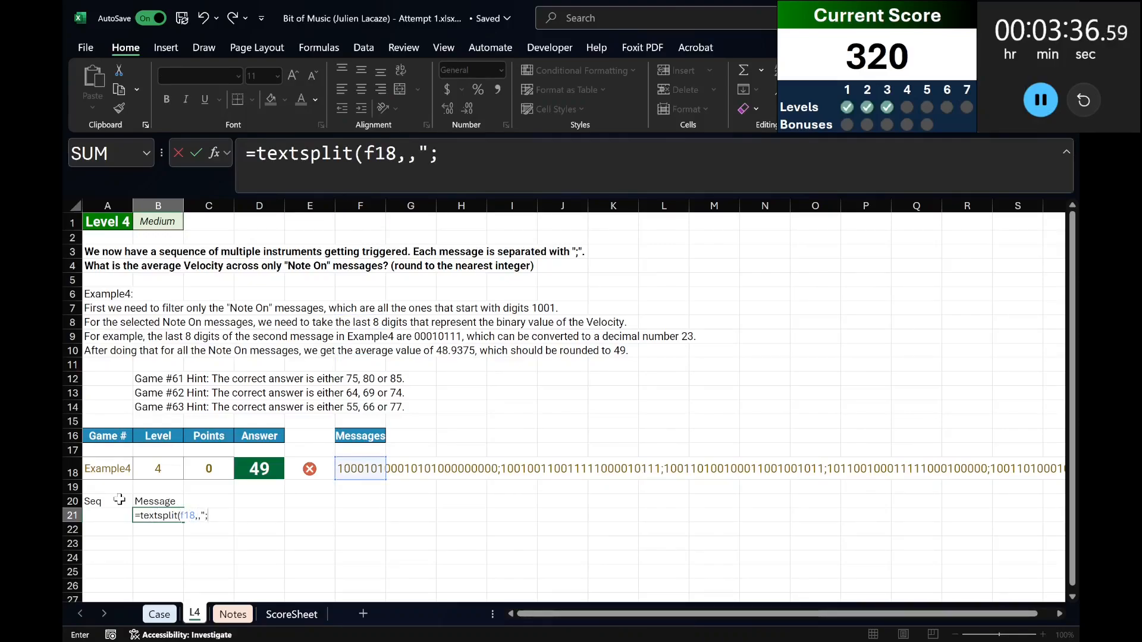
{"action": "type", "text": "\""}
{"action": "key", "text": "Return"}
{"action": "scroll", "coordinate": [151, 461], "scroll_direction": "down", "scroll_amount": 1}
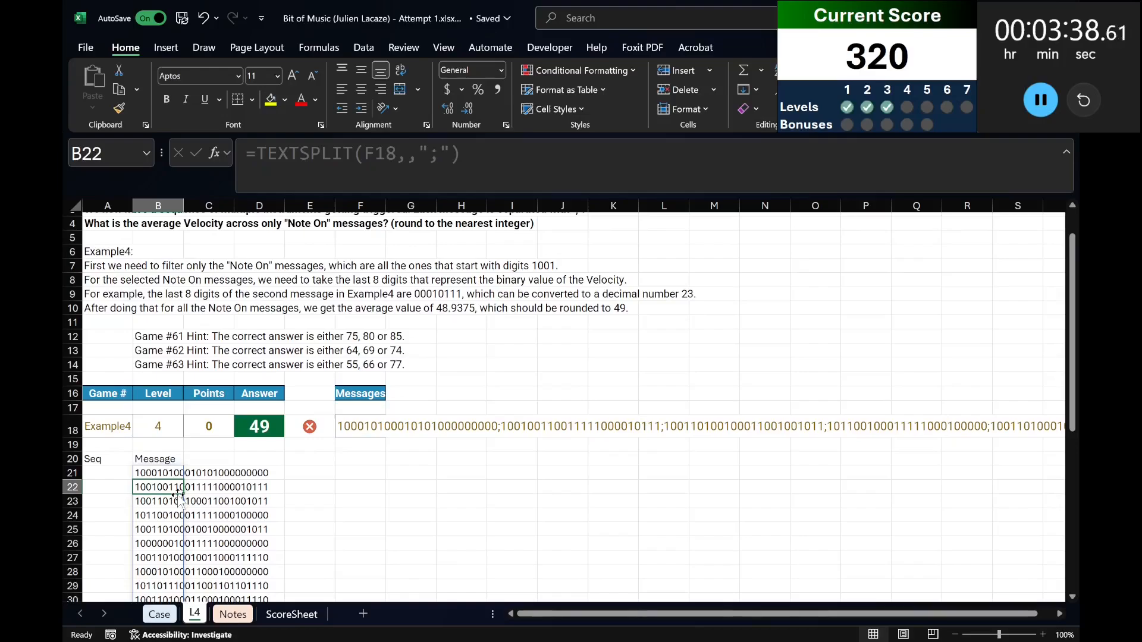
AutoFit the width of column B to the split messages.
{"action": "scroll", "coordinate": [167, 481], "scroll_direction": "up", "scroll_amount": 1}
{"action": "key", "text": "alt+h"}
{"action": "key", "text": "o"}
{"action": "key", "text": "i"}
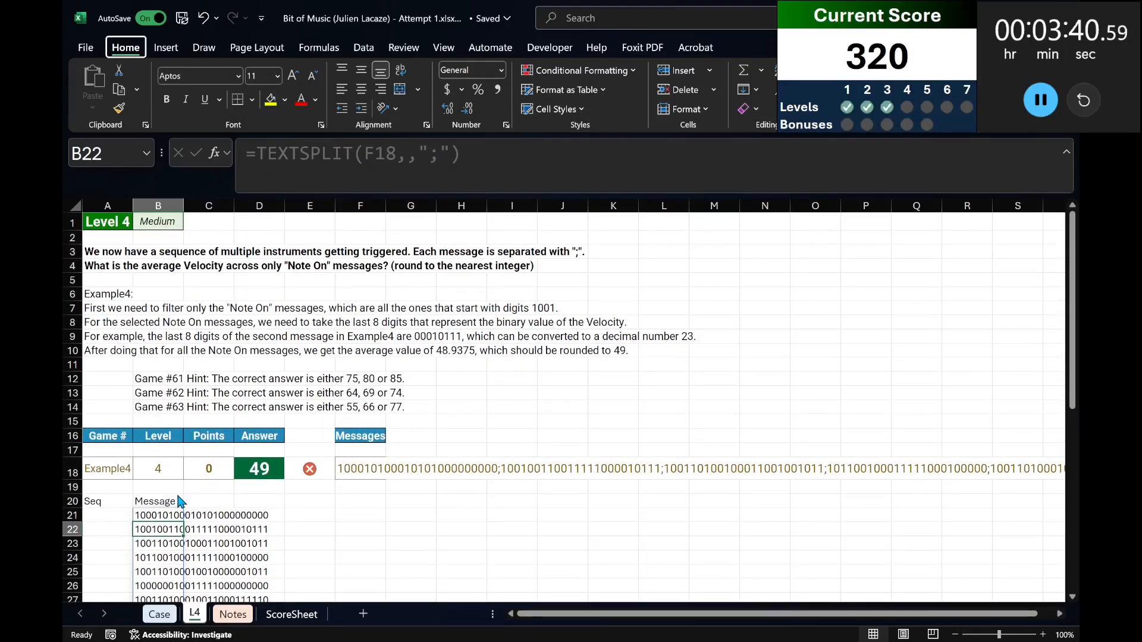
Number the split messages by entering =SEQUENCE(ROWS(B21#)) in A21.
{"action": "key", "text": "Up"}
{"action": "key", "text": "Left"}
{"action": "type", "text": "=seq"}
{"action": "key", "text": "Tab"}
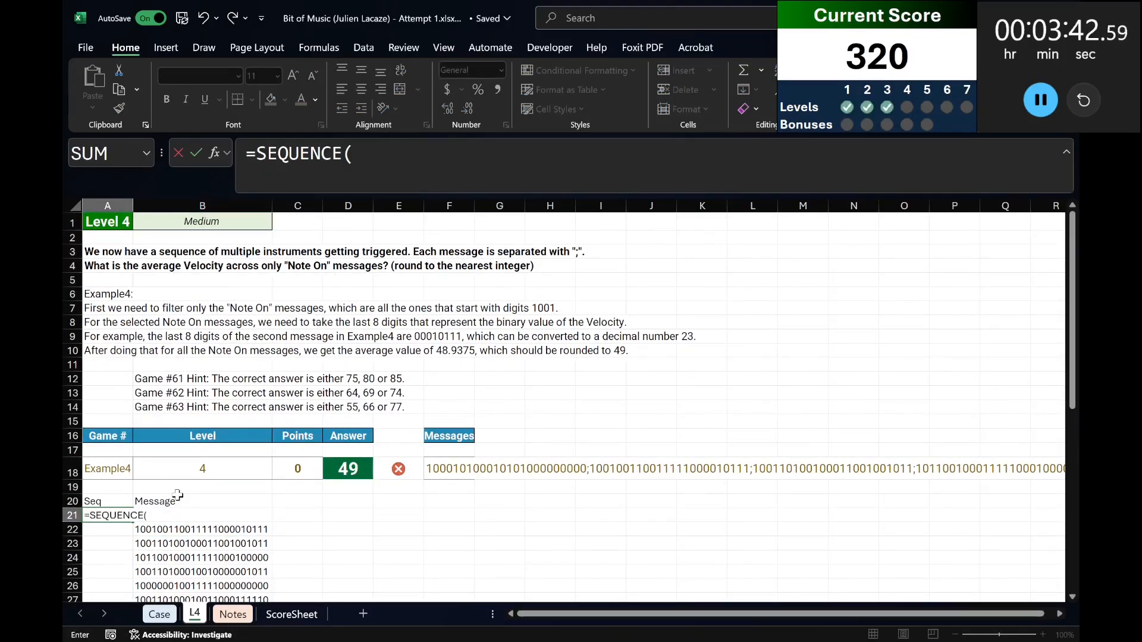
{"action": "type", "text": "rows("}
{"action": "key", "text": "Right"}
{"action": "type", "text": "#))"}
{"action": "key", "text": "Return"}
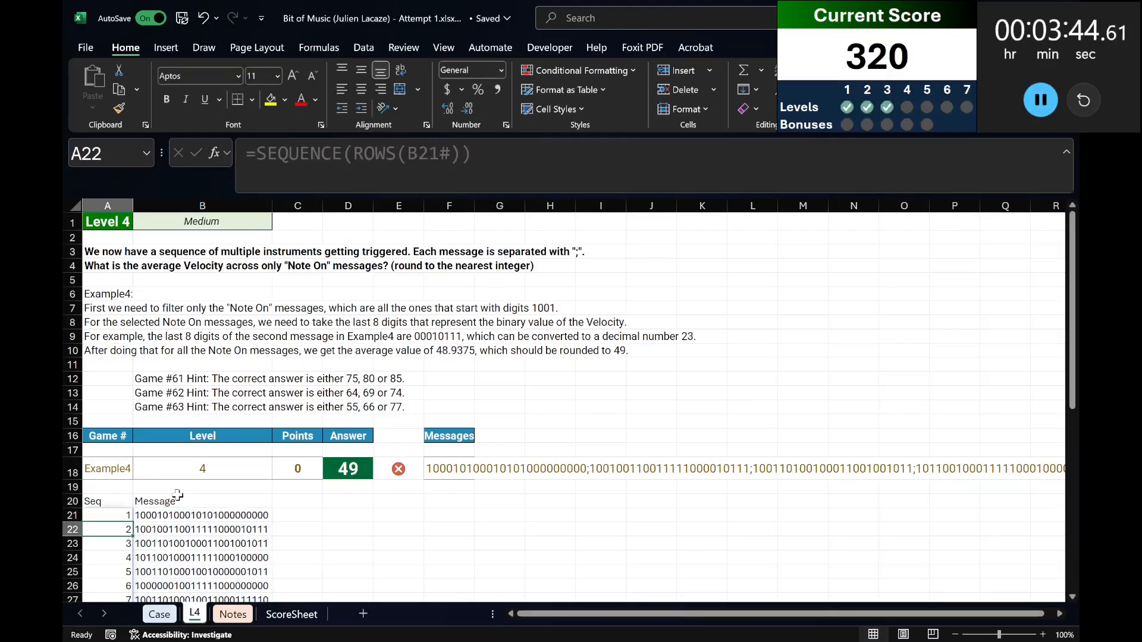
Make the headings in row 20 bold and return to the first split message in B21.
{"action": "left_click", "coordinate": [136, 499]}
{"action": "key", "text": "shift+space"}
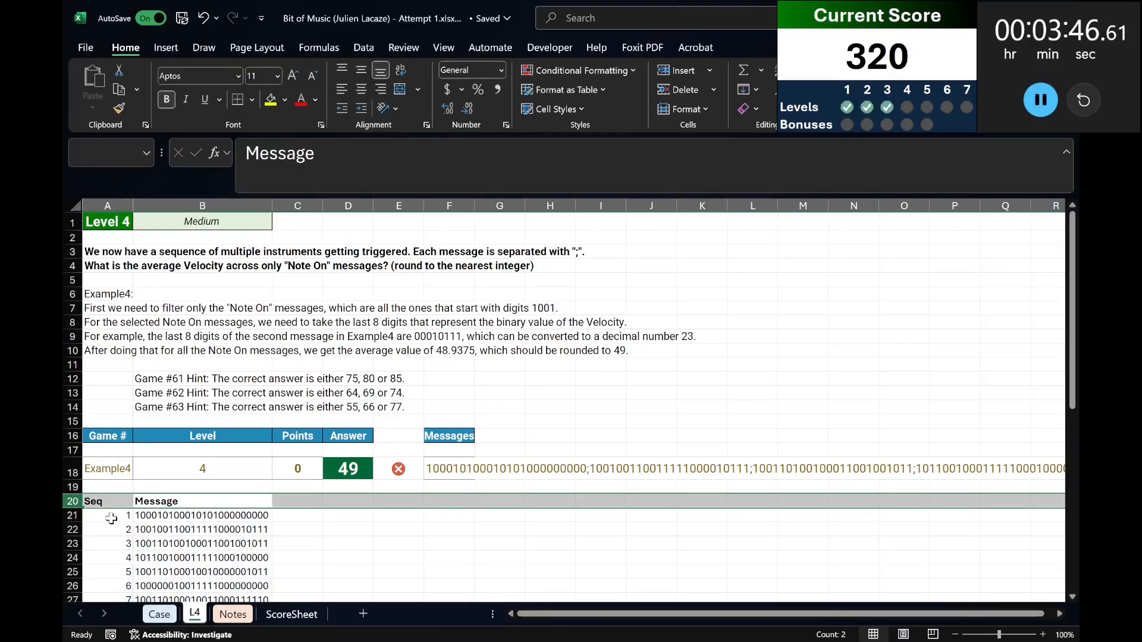
{"action": "left_click", "coordinate": [111, 518]}
{"action": "key", "text": "shift+Right"}
{"action": "key", "text": "Right"}
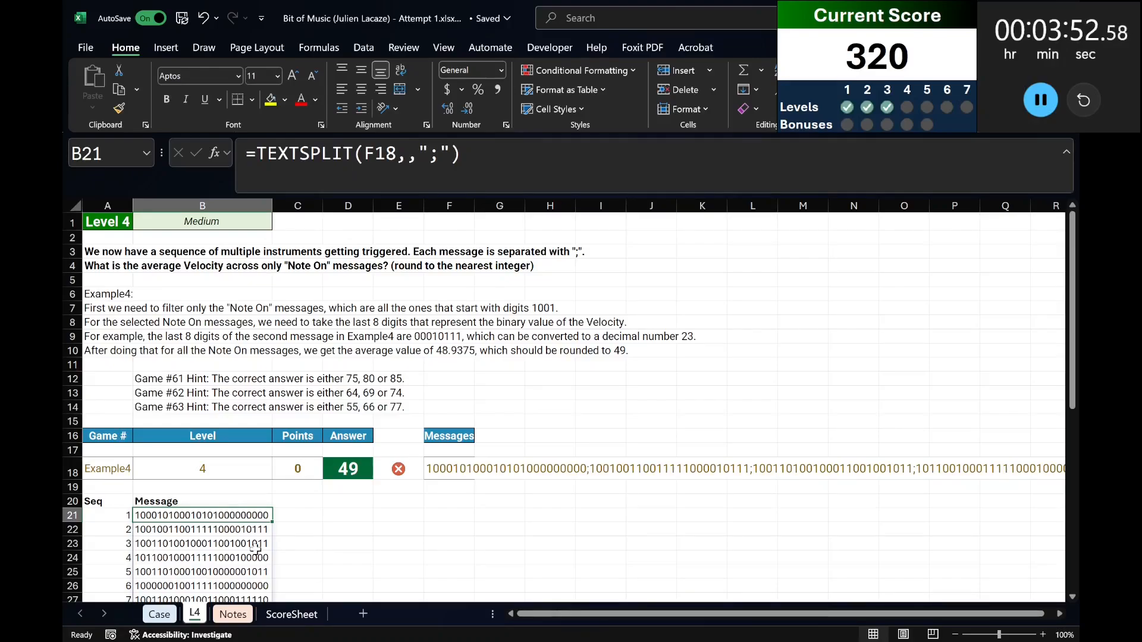
Consult the message byte definitions on the Case sheet and enter the heading "Status Byte" in C20 of the L4 sheet.
{"action": "left_click", "coordinate": [296, 499]}
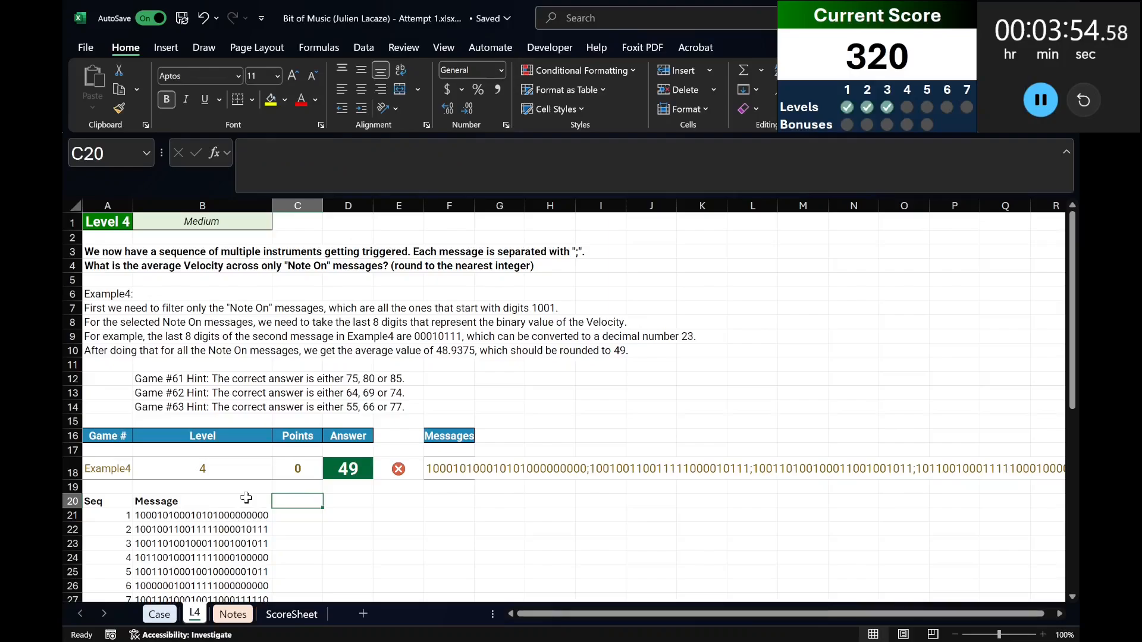
{"action": "left_click", "coordinate": [172, 619]}
{"action": "scroll", "coordinate": [326, 385], "scroll_direction": "up", "scroll_amount": 20}
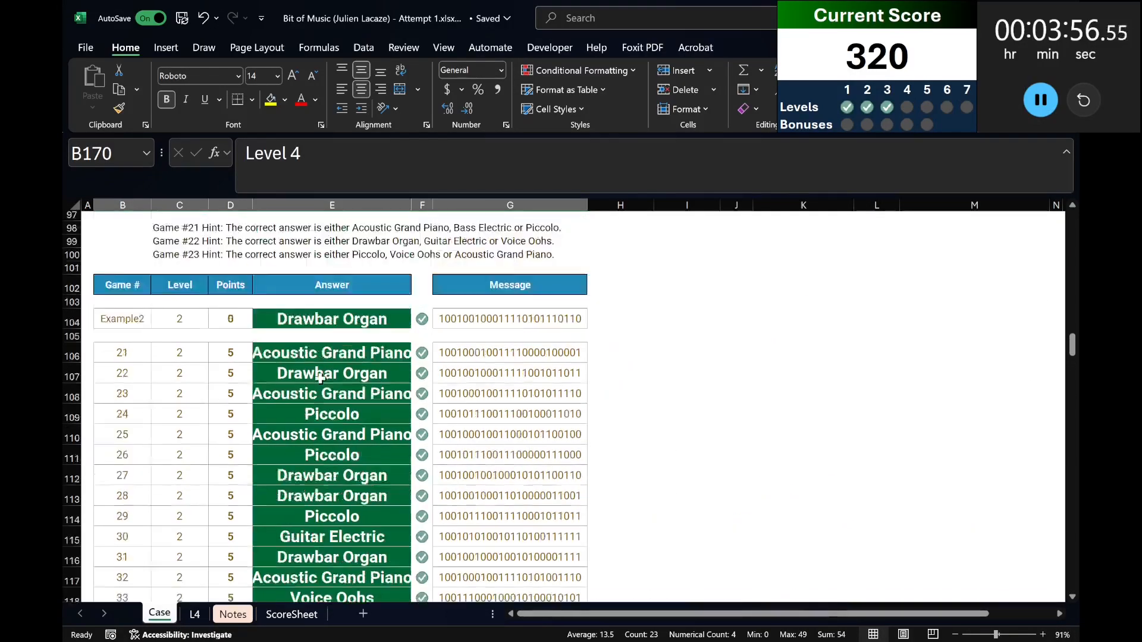
{"action": "scroll", "coordinate": [326, 385], "scroll_direction": "up", "scroll_amount": 3}
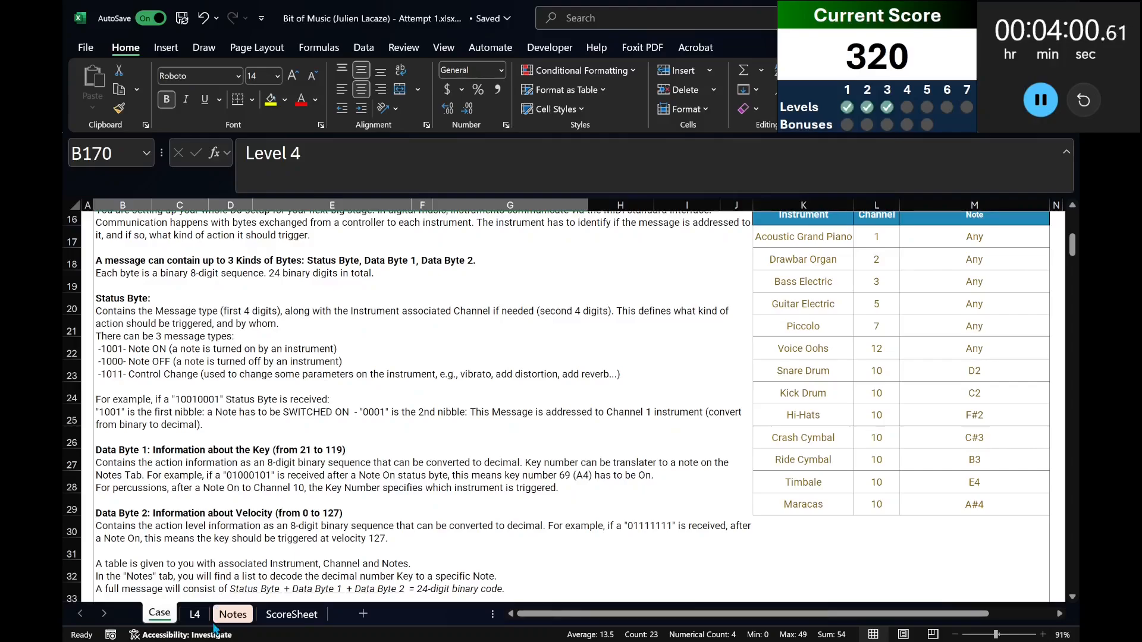
{"action": "left_click", "coordinate": [195, 615]}
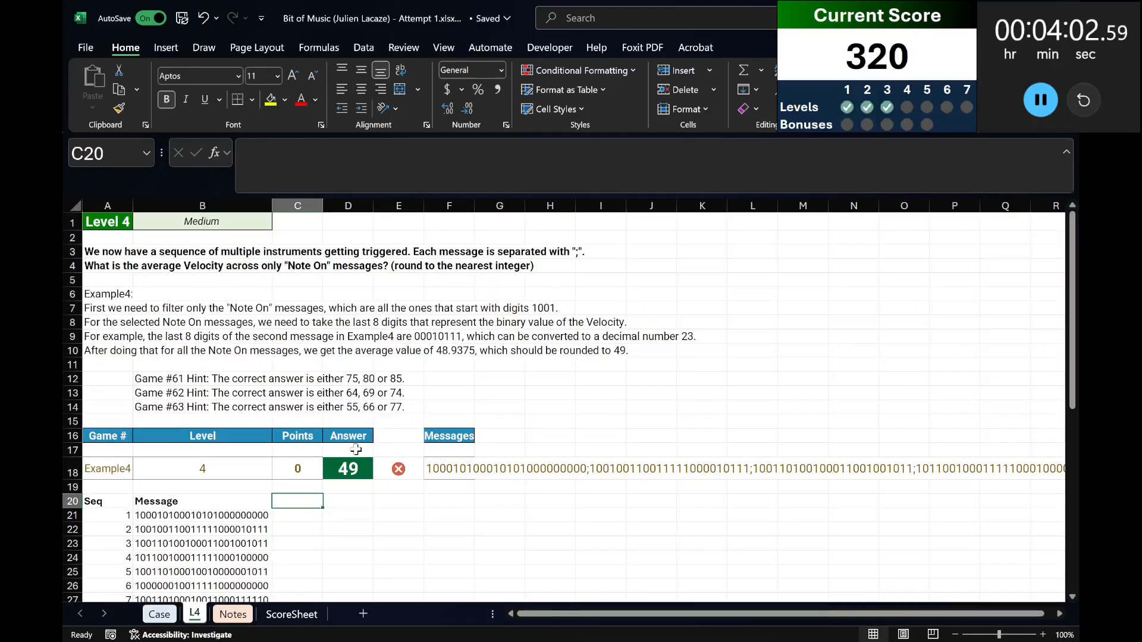
{"action": "type", "text": "Status By"}
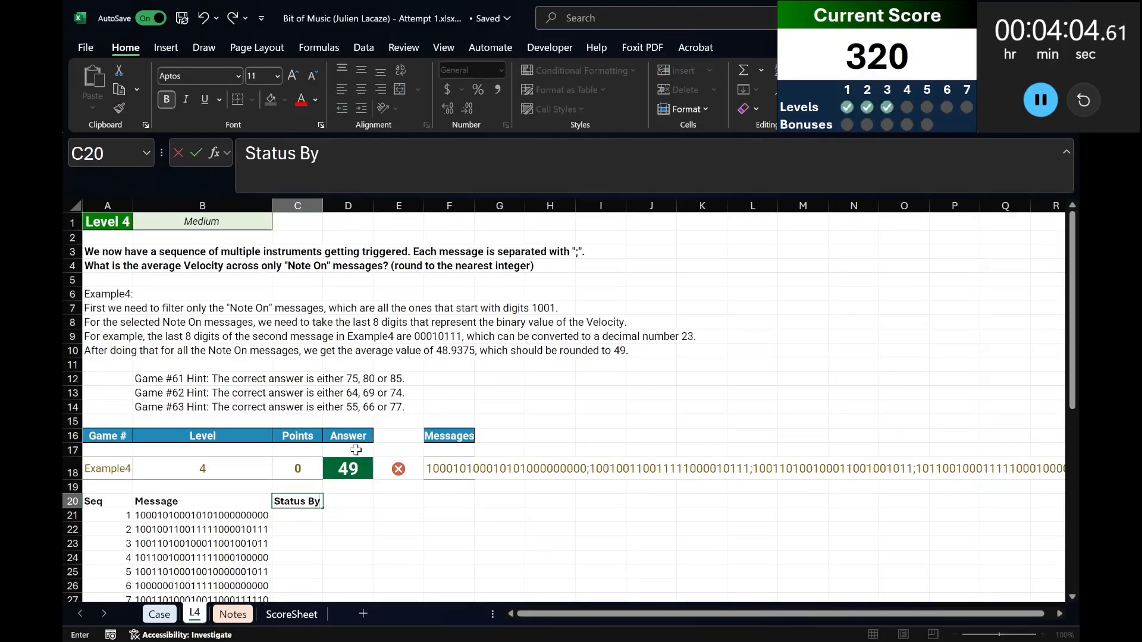
{"action": "type", "text": "te"}
{"action": "key", "text": "Return"}
Extract the first four digits of every split message by entering =LEFT(B21#,4) in C21.
{"action": "type", "text": "=left("}
{"action": "key", "text": "Left"}
{"action": "type", "text": ",4)"}
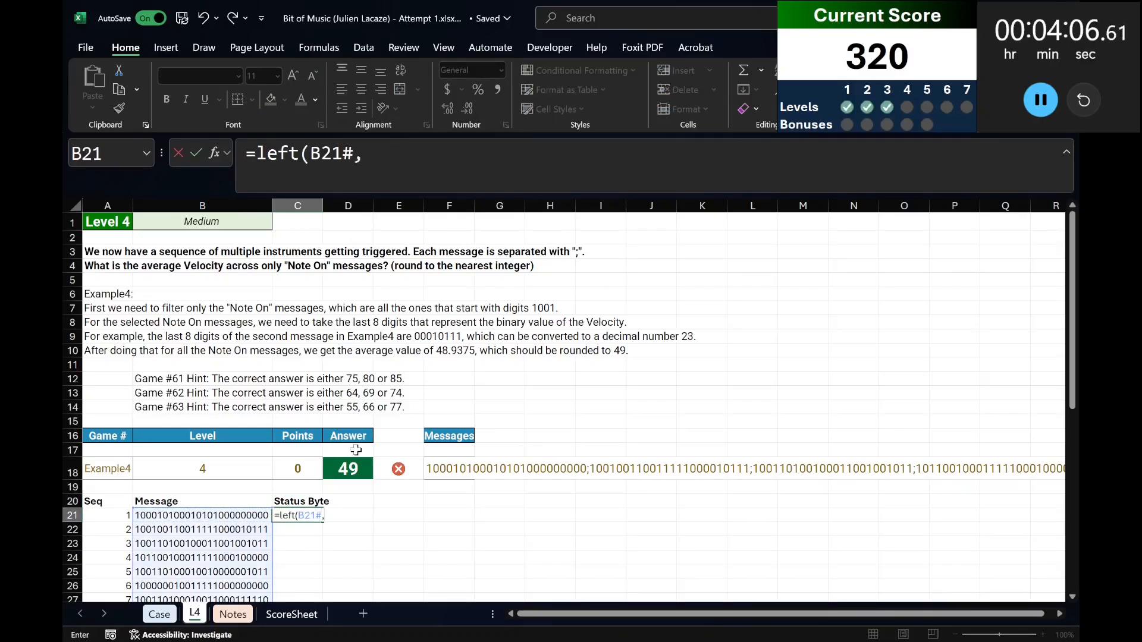
{"action": "key", "text": "Return"}
Check the status byte description on the Case sheet and change the C20 heading to "Message Type".
{"action": "key", "text": "Up"}
{"action": "key", "text": "Up"}
{"action": "key", "text": "Right"}
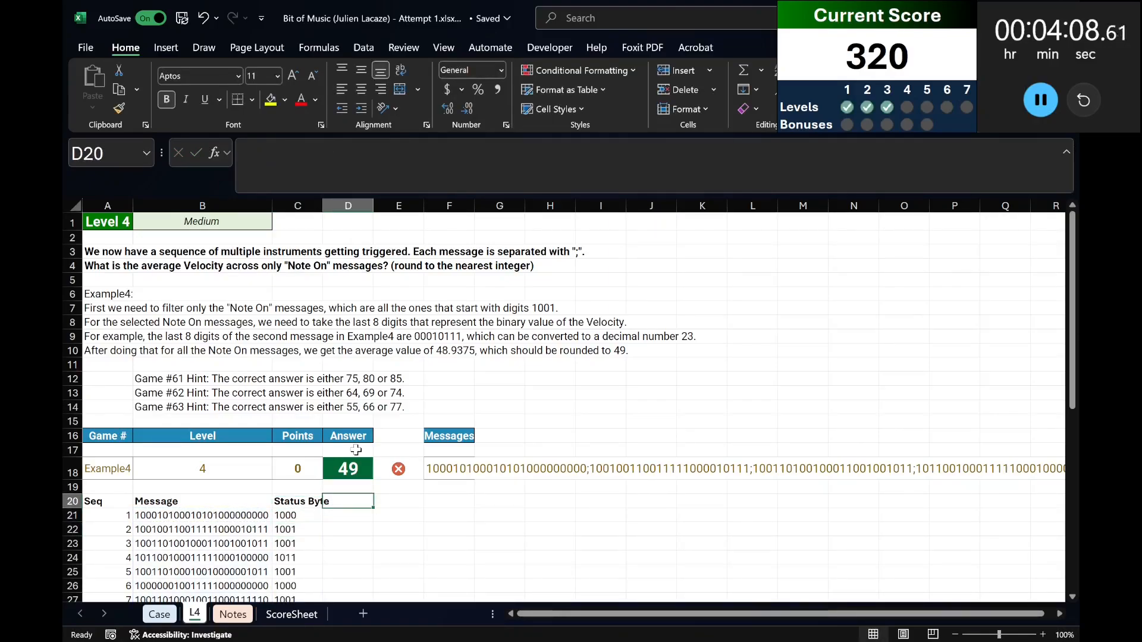
{"action": "key", "text": "ctrl+Page_Up"}
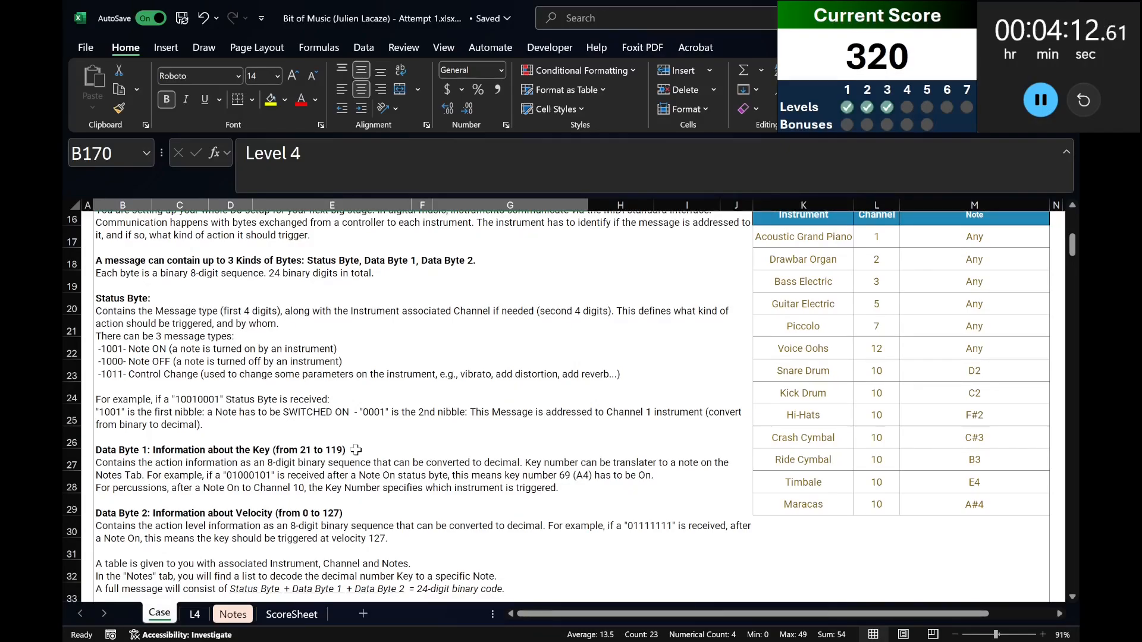
{"action": "key", "text": "ctrl+Page_Down"}
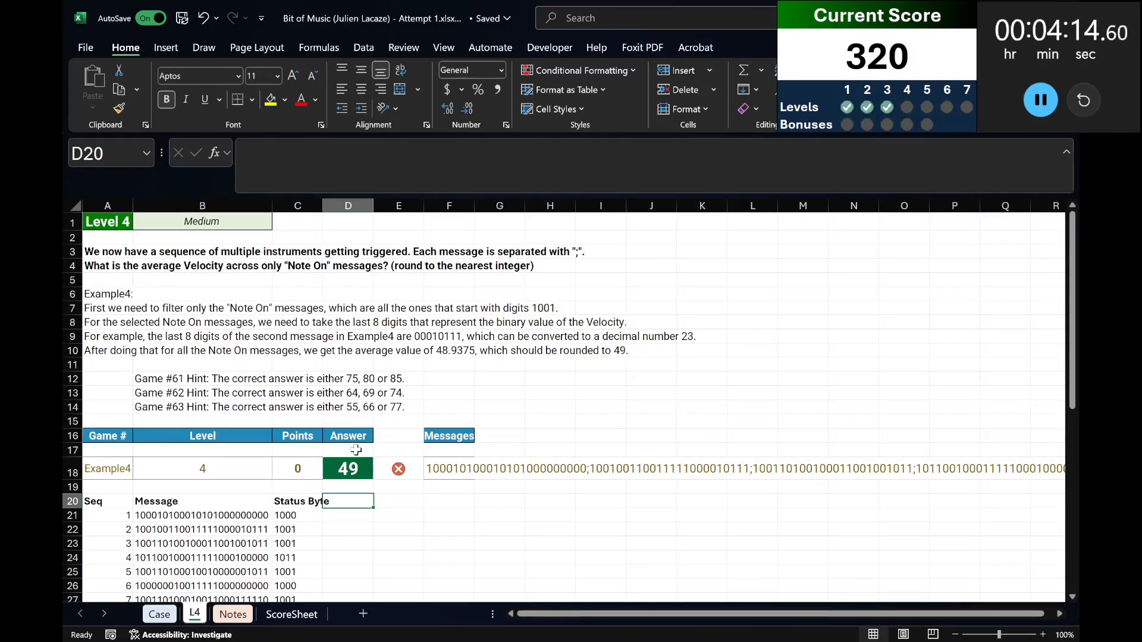
{"action": "key", "text": "Left"}
{"action": "type", "text": "Message Type"}
{"action": "key", "text": "Tab"}
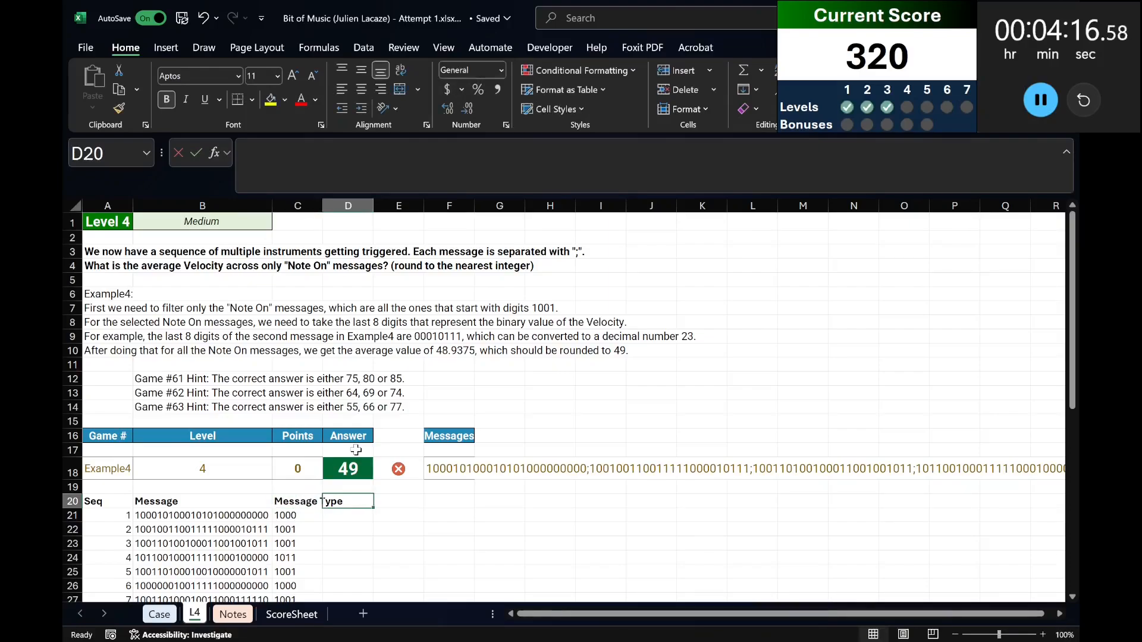
Head column D "Instrument" in D20 and extract each message's second nibble with =MID(B21#,5,4) in D21.
{"action": "type", "text": "Instrument"}
{"action": "key", "text": "Return"}
{"action": "type", "text": "="}
{"action": "key", "text": "Escape"}
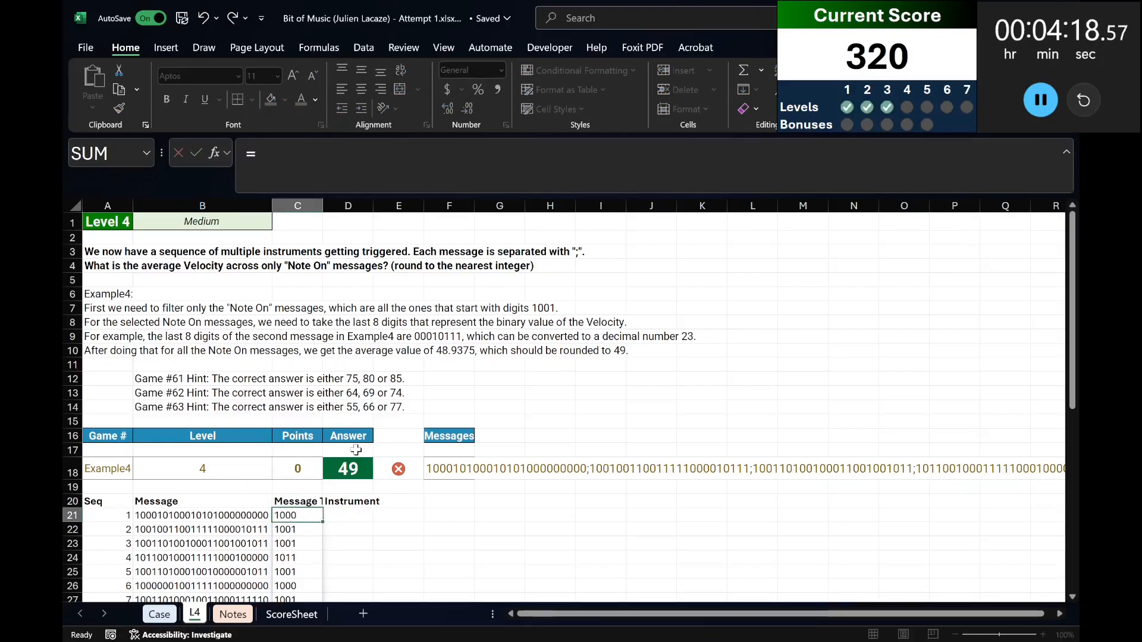
{"action": "key", "text": "Right"}
{"action": "type", "text": "=mid("}
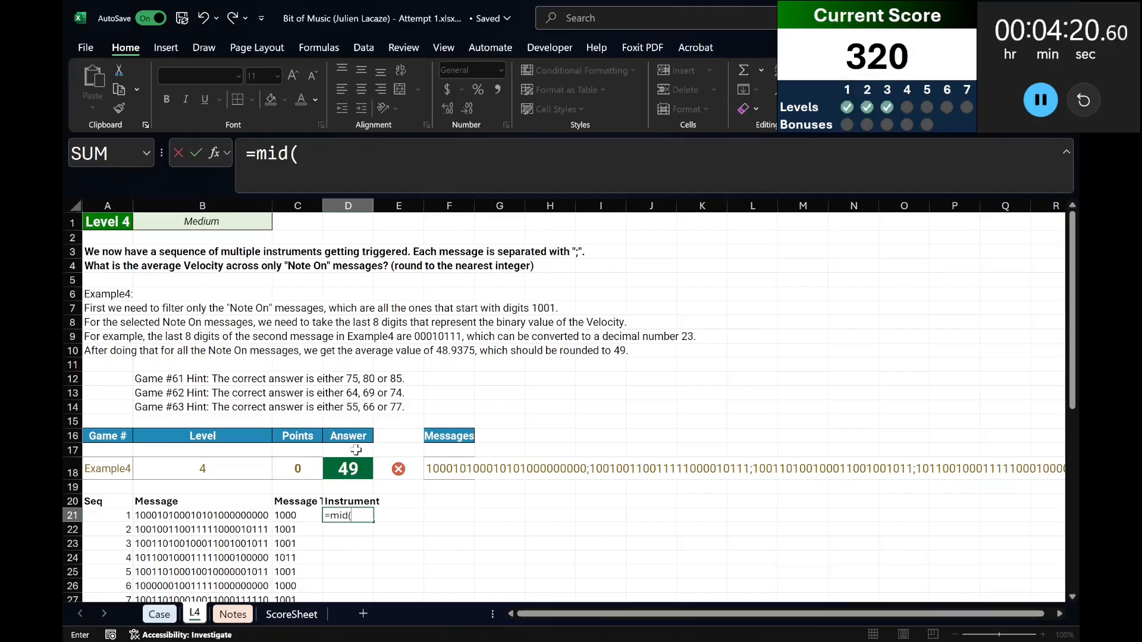
{"action": "key", "text": "Left"}
{"action": "key", "text": "Left"}
{"action": "type", "text": "#"}
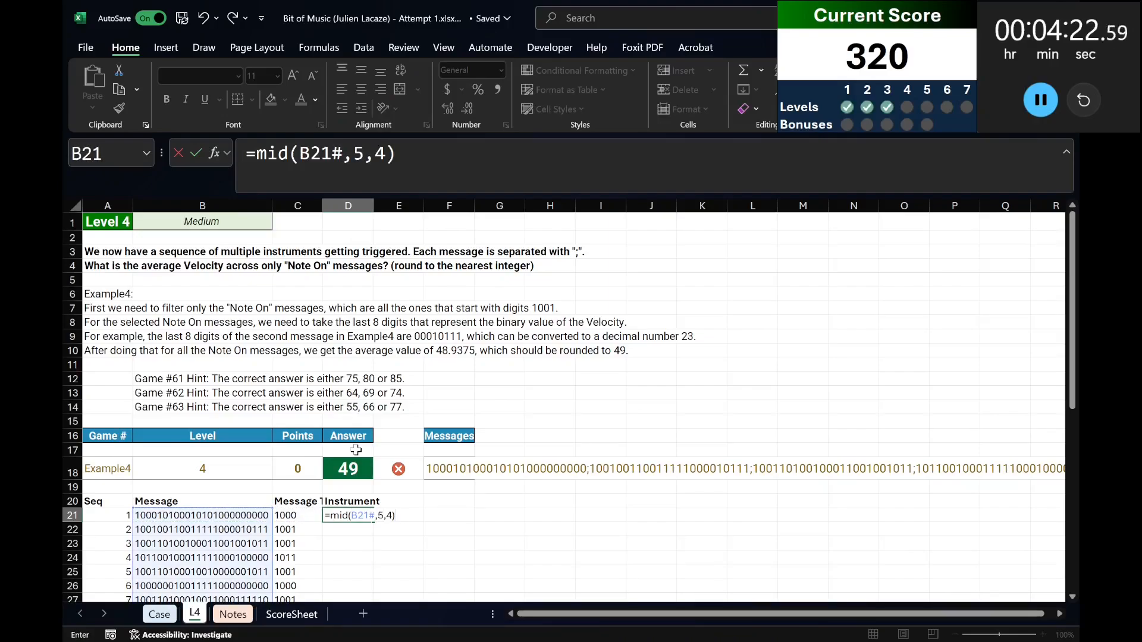
{"action": "key", "text": "ctrl+Return"}
Recheck the byte names on the Case sheet and enter the heading "Data Byte 1" in E20.
{"action": "key", "text": "Up"}
{"action": "key", "text": "Right"}
{"action": "key", "text": "ctrl+Page_Up"}
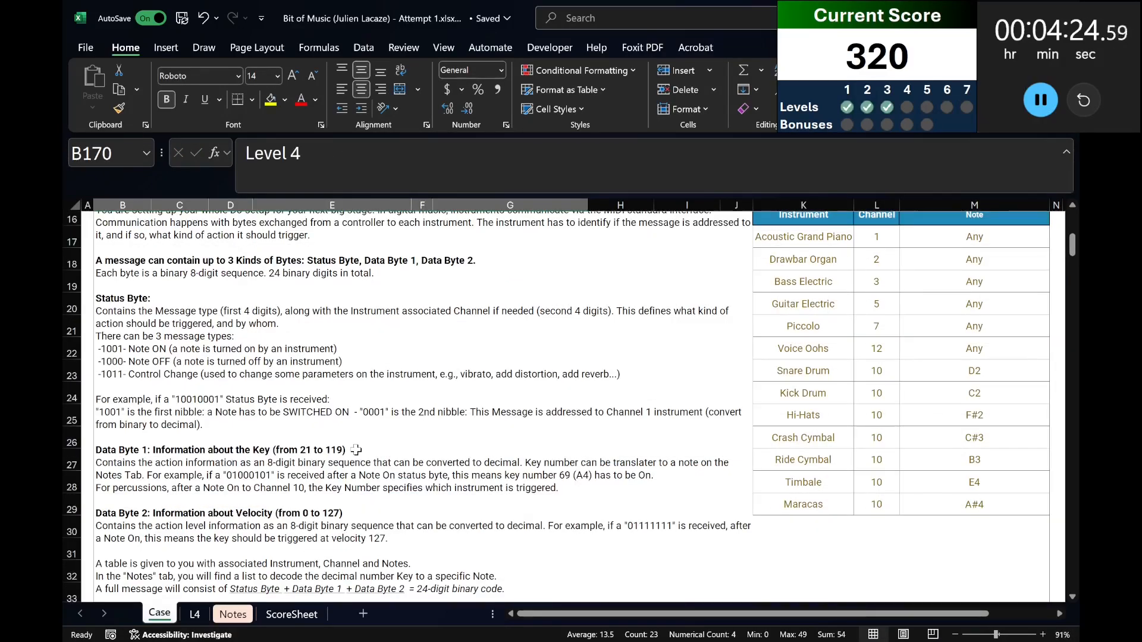
{"action": "key", "text": "ctrl+Page_Down"}
{"action": "type", "text": "Data Byte"}
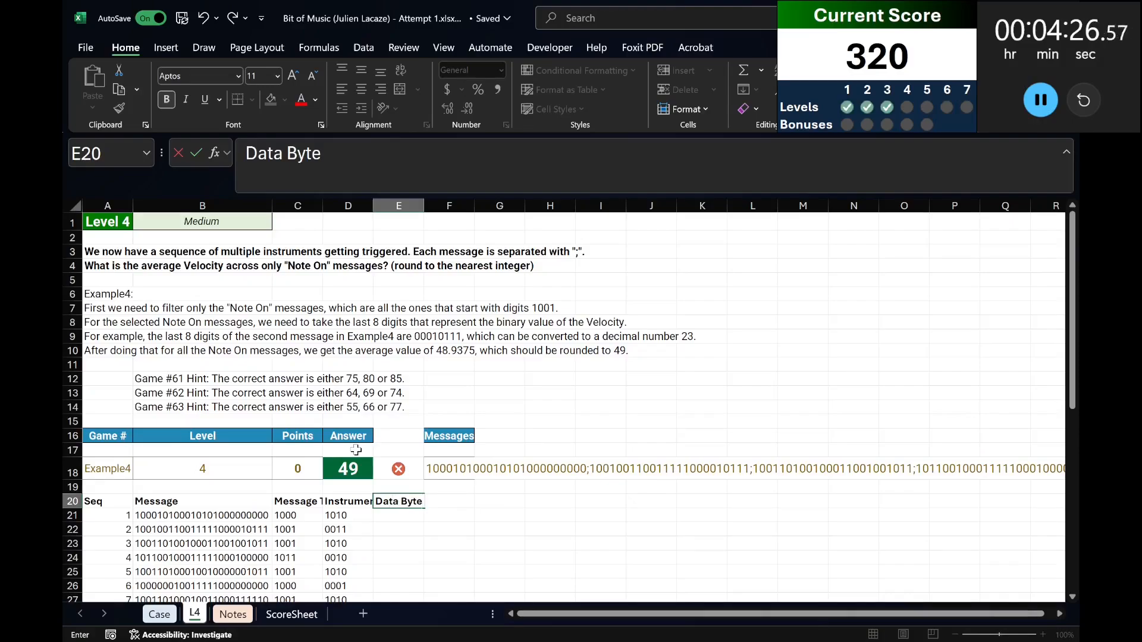
{"action": "type", "text": " 1"}
{"action": "key", "text": "Return"}
Extract eight digits starting at the ninth position of every message with =MID(B21#,9,8) in E21.
{"action": "type", "text": "=mid("}
{"action": "key", "text": "Left"}
{"action": "key", "text": "Left"}
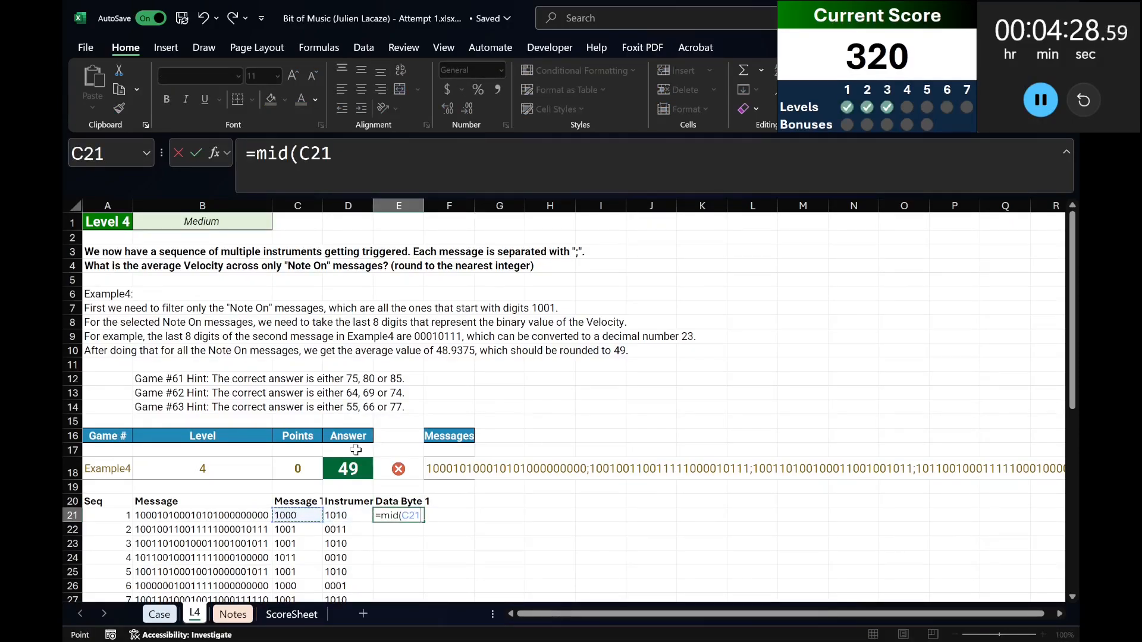
{"action": "key", "text": "Left"}
{"action": "type", "text": ","}
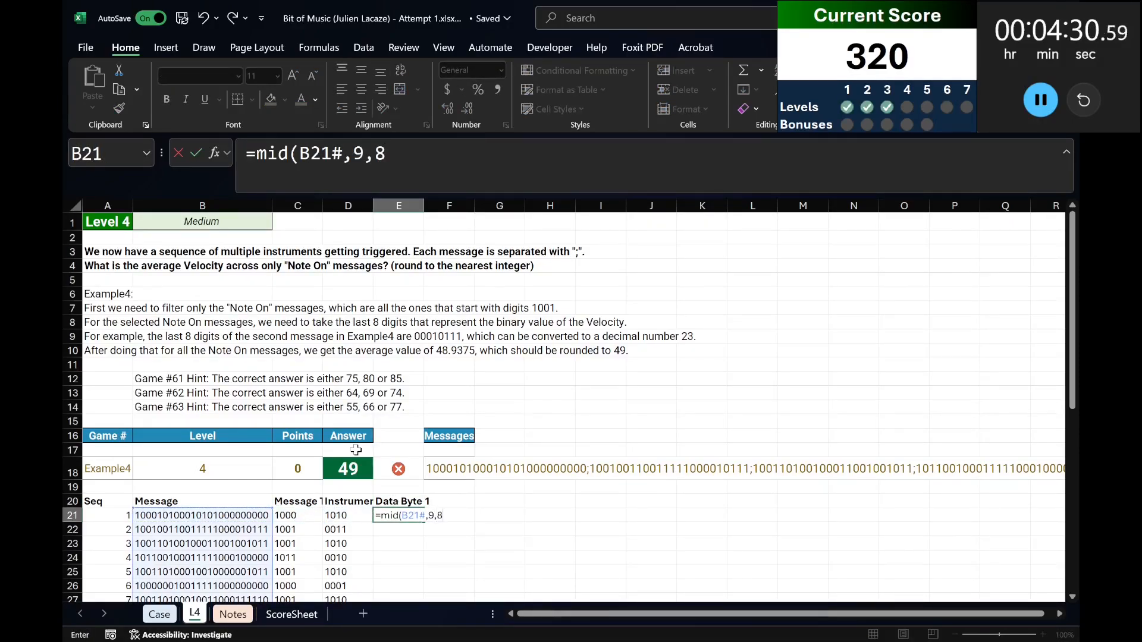
{"action": "key", "text": "Tab"}
Head column F "Data Byte 2" in F20 and extract the last eight digits of each message with =MID(B21#,17,8) in F21.
{"action": "key", "text": "Up"}
{"action": "type", "text": "Byte"}
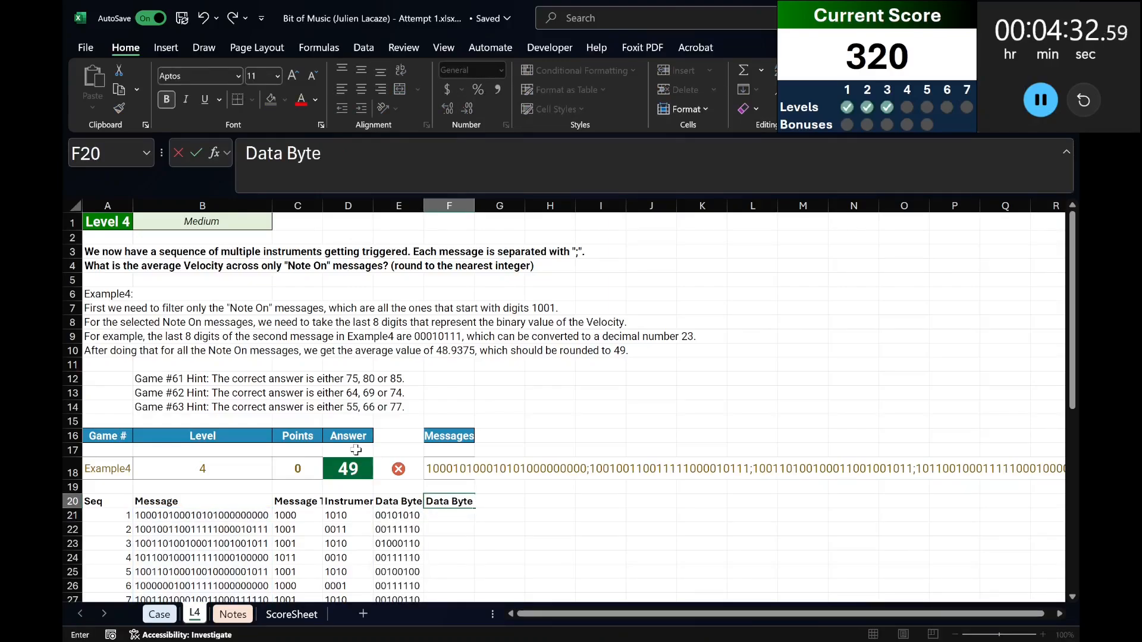
{"action": "key", "text": "Return"}
{"action": "type", "text": "=mid("}
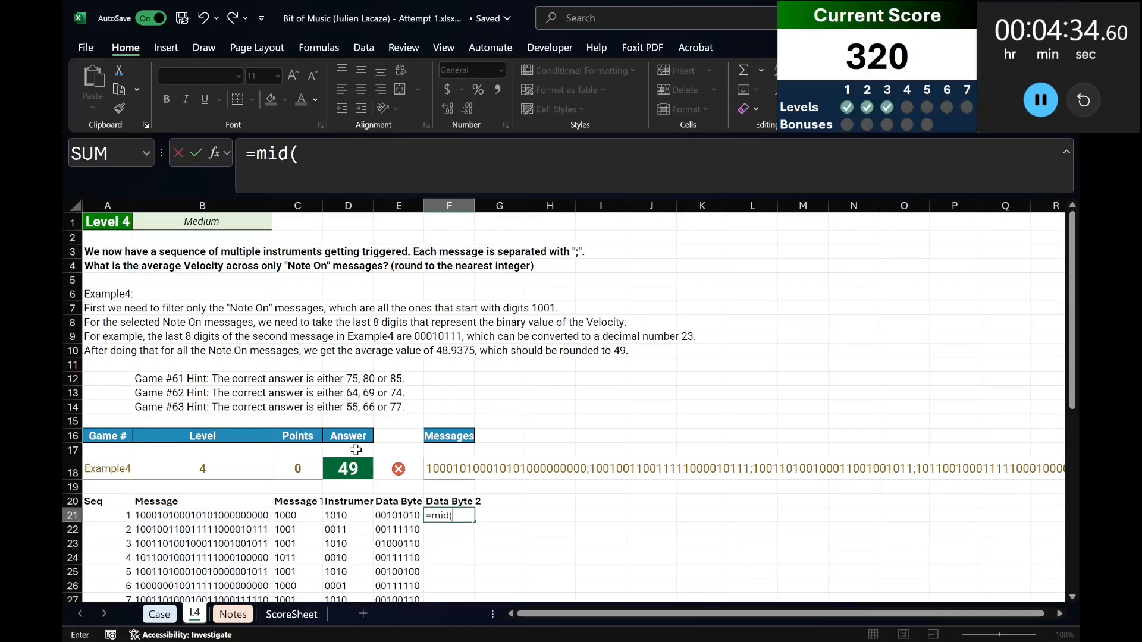
{"action": "key", "text": "Left"}
{"action": "key", "text": "Left"}
{"action": "key", "text": "Left"}
{"action": "key", "text": "Left"}
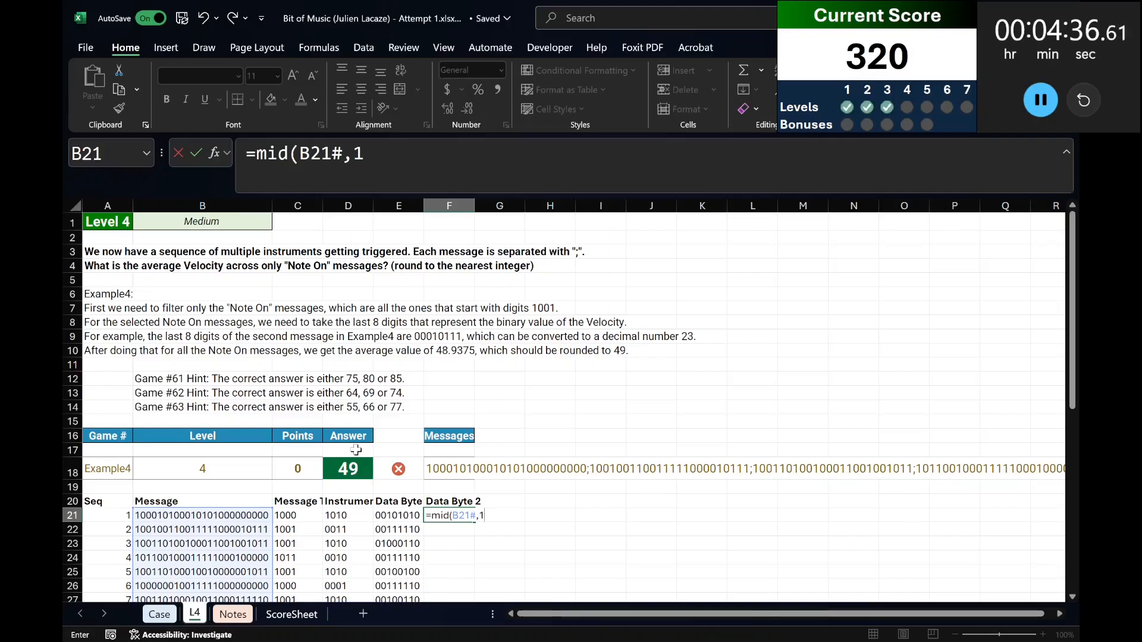
{"action": "type", "text": ",17,8)"}
{"action": "key", "text": "Return"}
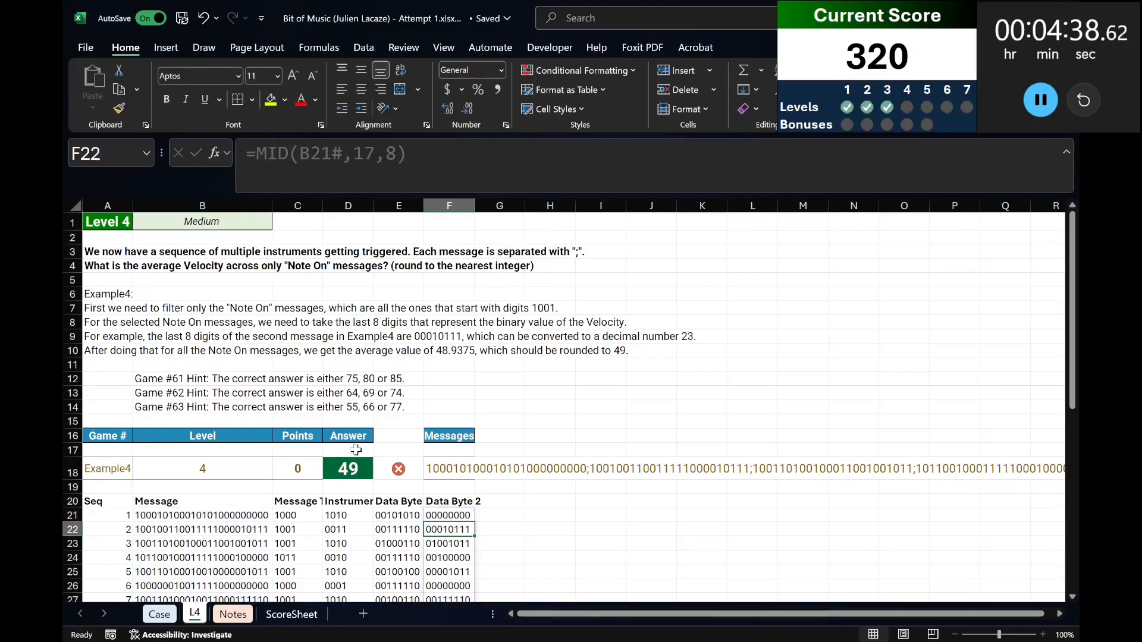
AutoFit columns A to F to the contents of the decoded message table starting in row 20.
{"action": "key", "text": "Up"}
{"action": "key", "text": "shift+Up"}
{"action": "key", "text": "Up"}
{"action": "key", "text": "shift+Left"}
{"action": "key", "text": "shift+Left"}
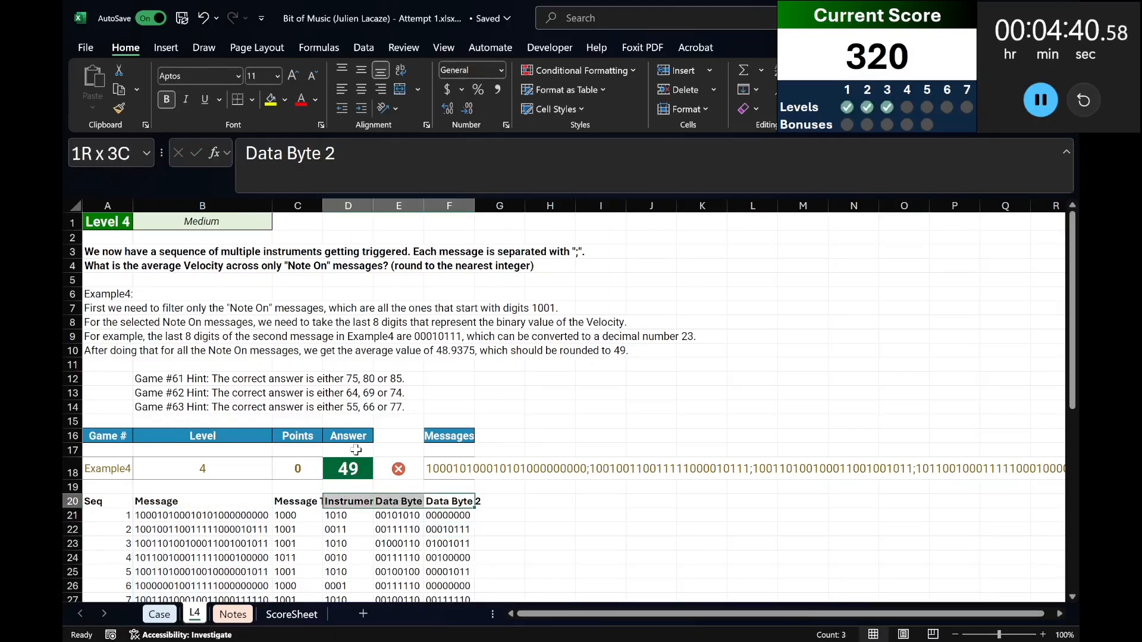
{"action": "key", "text": "shift+Left"}
{"action": "key", "text": "shift+Left"}
{"action": "key", "text": "shift+Left"}
{"action": "key", "text": "ctrl+shift+Down"}
{"action": "key", "text": "alt+h"}
{"action": "key", "text": "o"}
{"action": "key", "text": "i"}
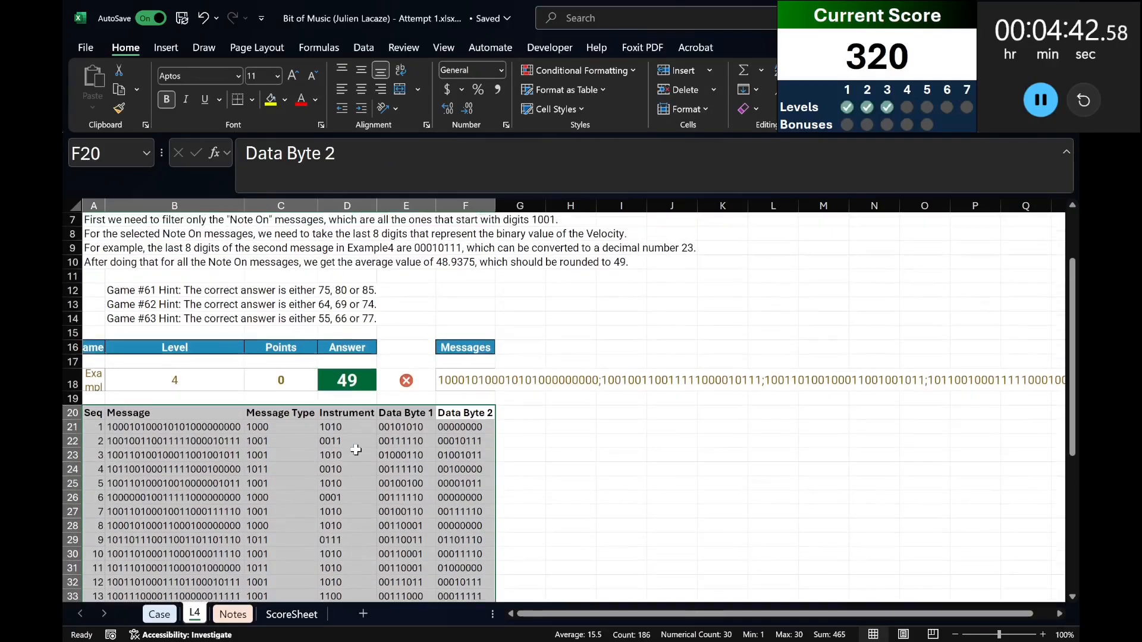
Review the message type definitions on the Case sheet and enter the heading "Message" in H20 of the L4 sheet.
{"action": "key", "text": "Right"}
{"action": "key", "text": "Right"}
{"action": "key", "text": "Left"}
{"action": "key", "text": "ctrl+Page_Up"}
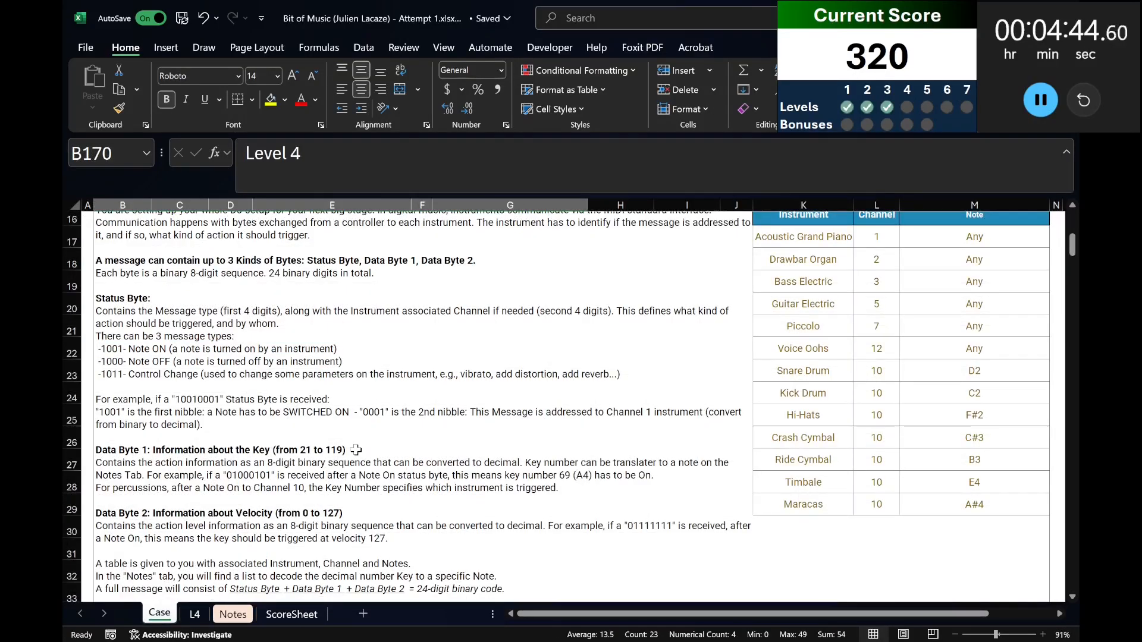
{"action": "key", "text": "ctrl+Page_Down"}
{"action": "key", "text": "ctrl+Page_Up"}
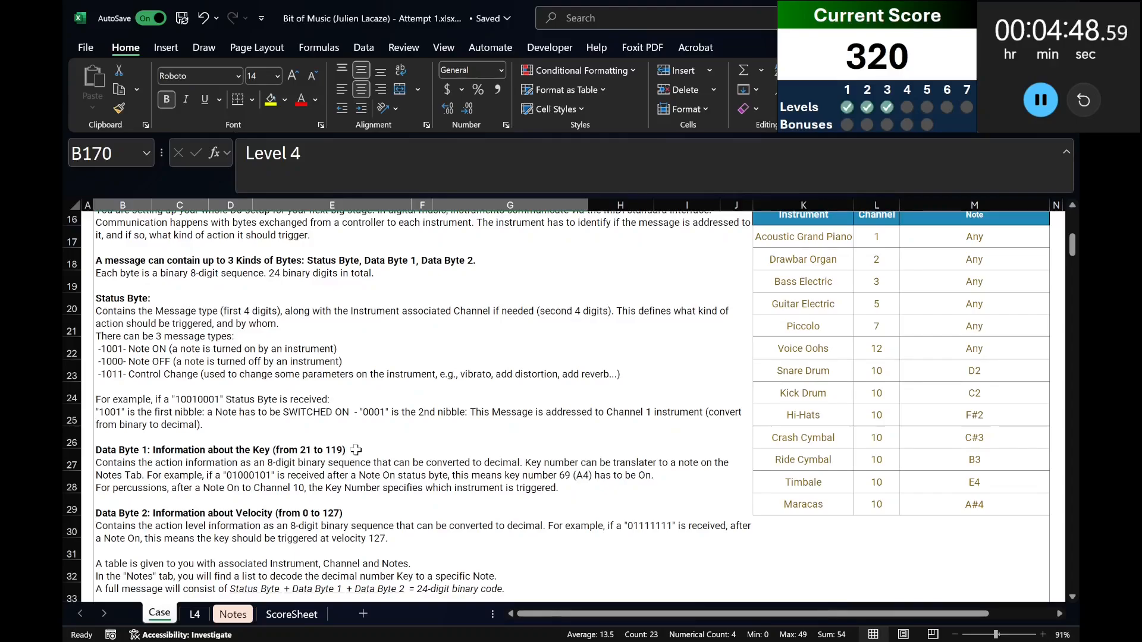
{"action": "key", "text": "ctrl+Page_Down"}
{"action": "key", "text": "Right"}
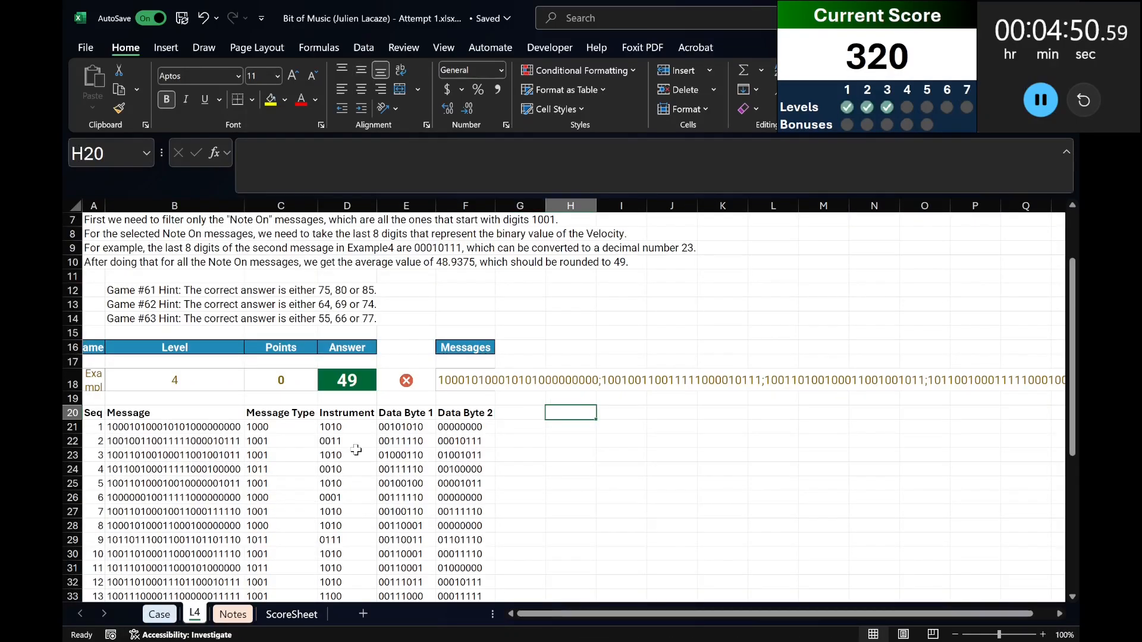
{"action": "type", "text": "Message"}
{"action": "key", "text": "Return"}
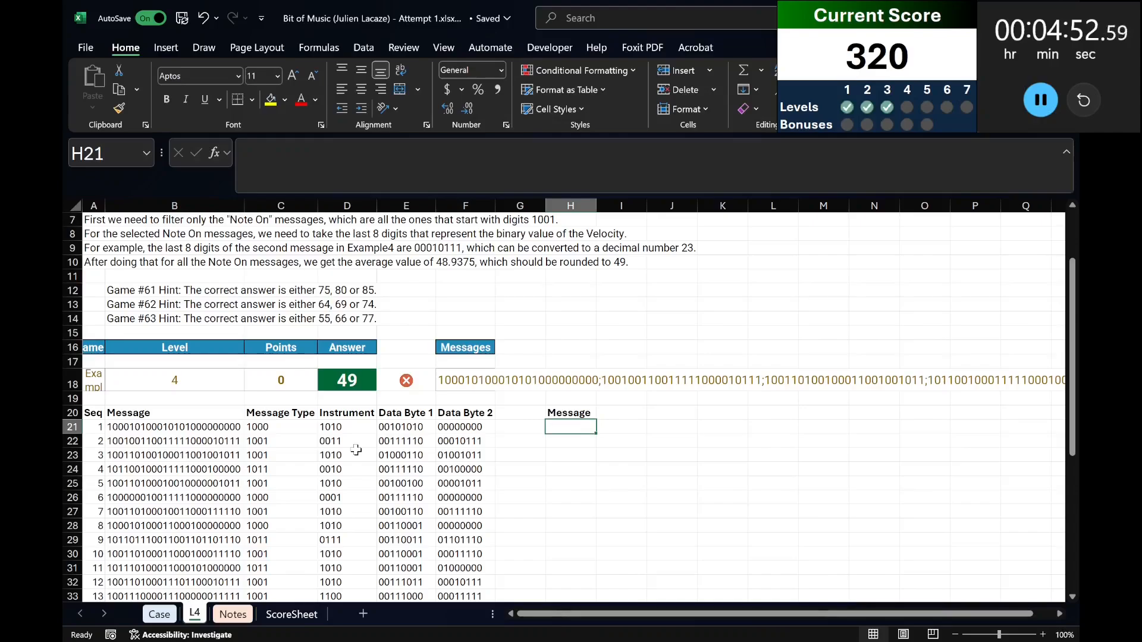
Note the message type codes from the Case sheet as "1001 Note ON" in H14 and "1000 Note OFF" in H15.
{"action": "key", "text": "Up"}
{"action": "key", "text": "Up"}
{"action": "key", "text": "Up"}
{"action": "key", "text": "Up"}
{"action": "key", "text": "Up"}
{"action": "key", "text": "Up"}
{"action": "key", "text": "Up"}
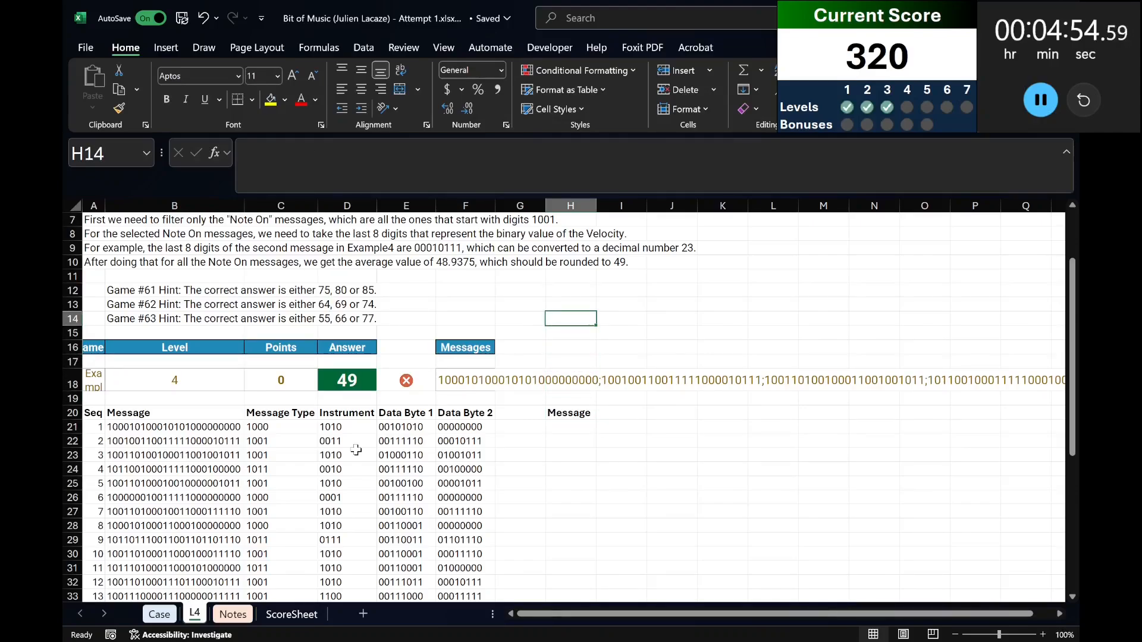
{"action": "key", "text": "ctrl+Page_Up"}
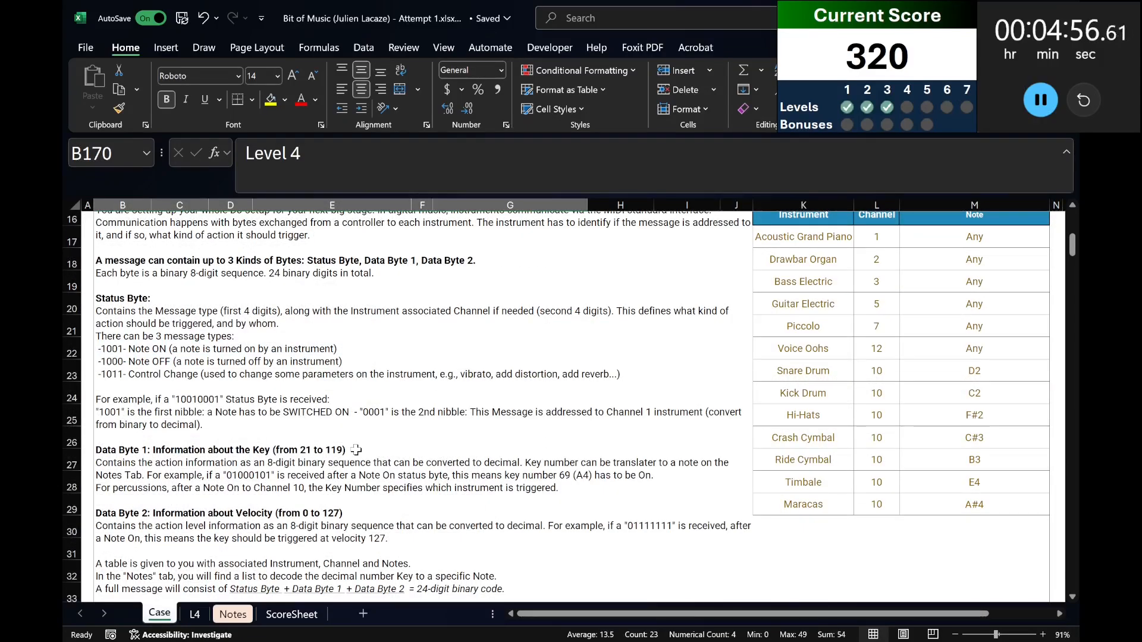
{"action": "key", "text": "ctrl+Page_Down"}
{"action": "type", "text": "1001 Note ON"}
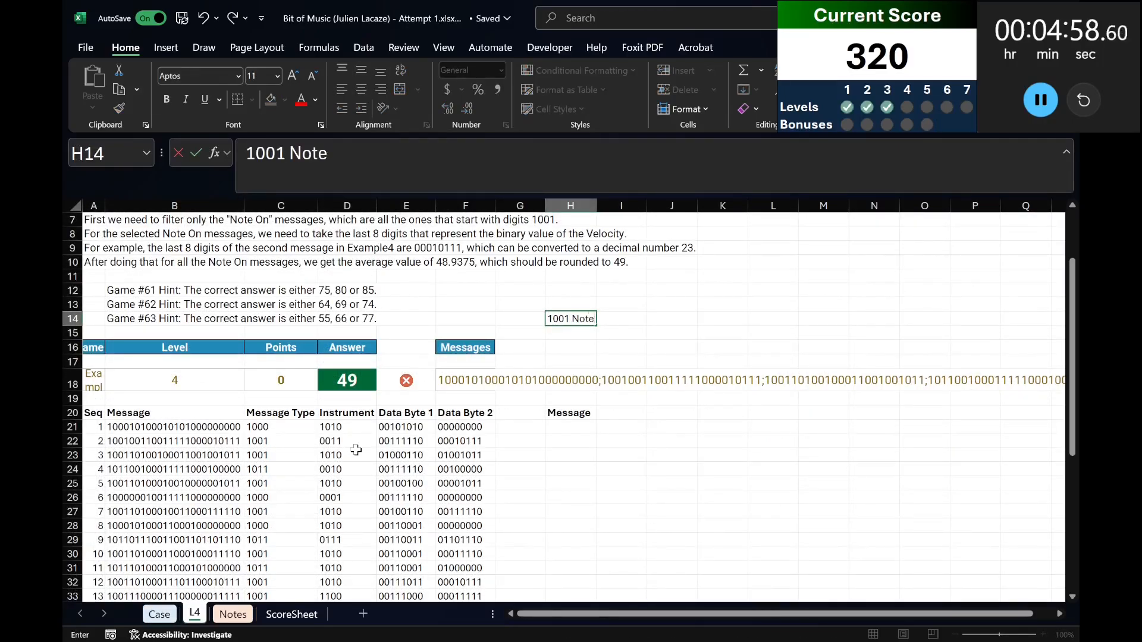
{"action": "key", "text": "Return"}
{"action": "type", "text": "1000 Note OFF"}
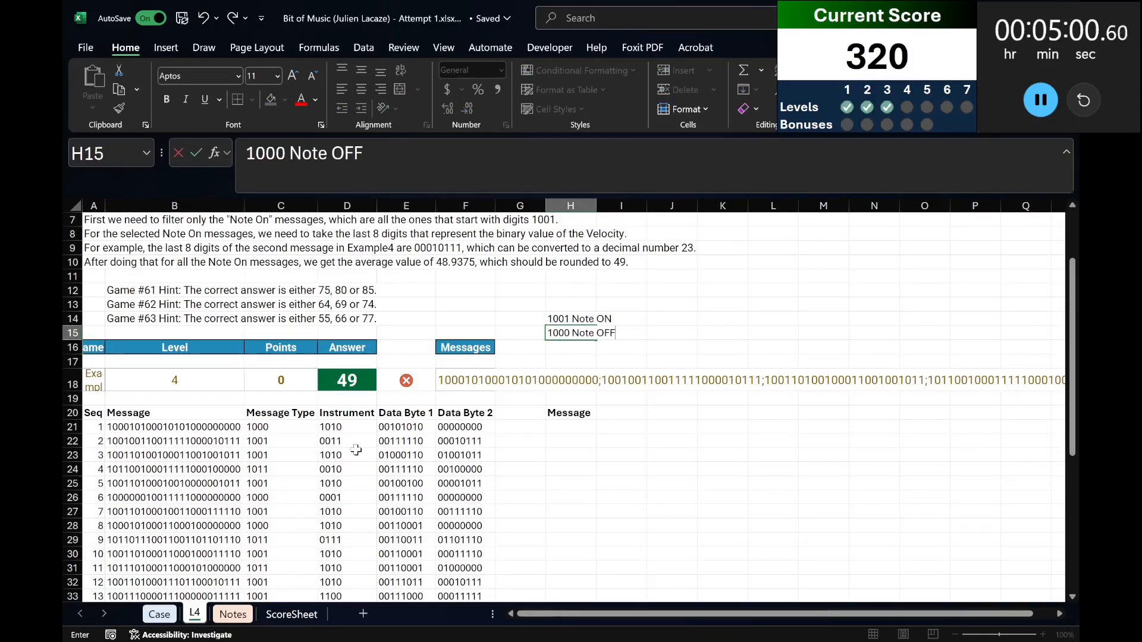
{"action": "key", "text": "Return"}
Look up the third message type on the Case sheet and enter "1011 Control Change" in H16.
{"action": "key", "text": "ctrl+Page_Up"}
{"action": "key", "text": "ctrl+Page_Down"}
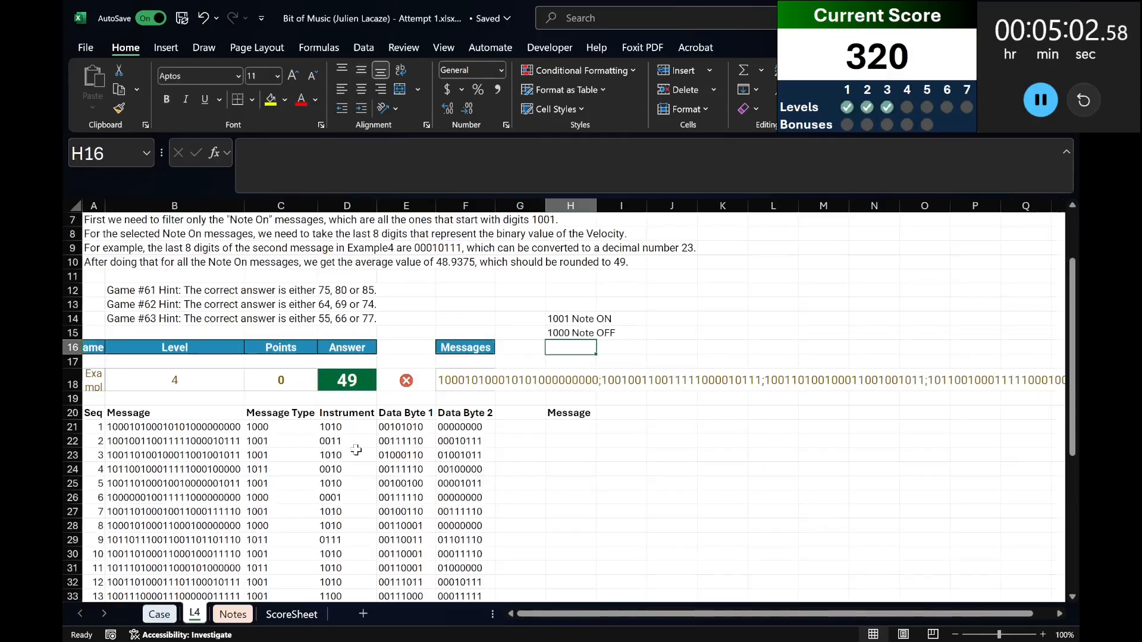
{"action": "type", "text": "1011"}
{"action": "key", "text": "Tab"}
{"action": "key", "text": "Left"}
{"action": "key", "text": "F2"}
{"action": "type", "text": "Control Change"}
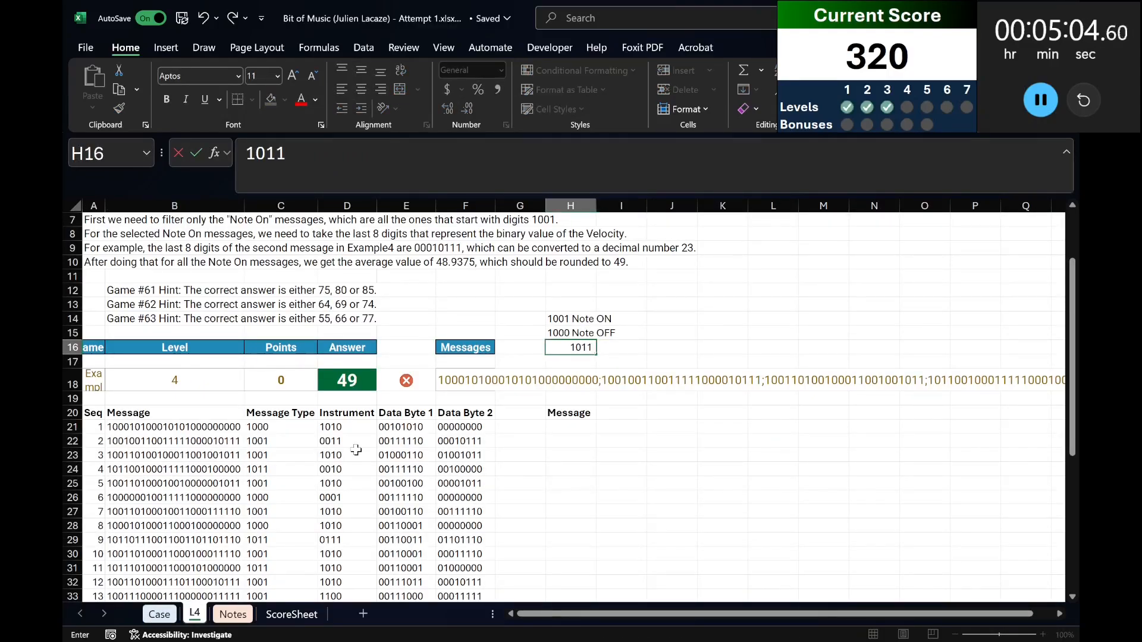
{"action": "key", "text": "Return"}
Start a SWITCH formula in H21 that evaluates the spilled message types in C21#.
{"action": "key", "text": "Down"}
{"action": "key", "text": "Down"}
{"action": "key", "text": "Down"}
{"action": "key", "text": "Down"}
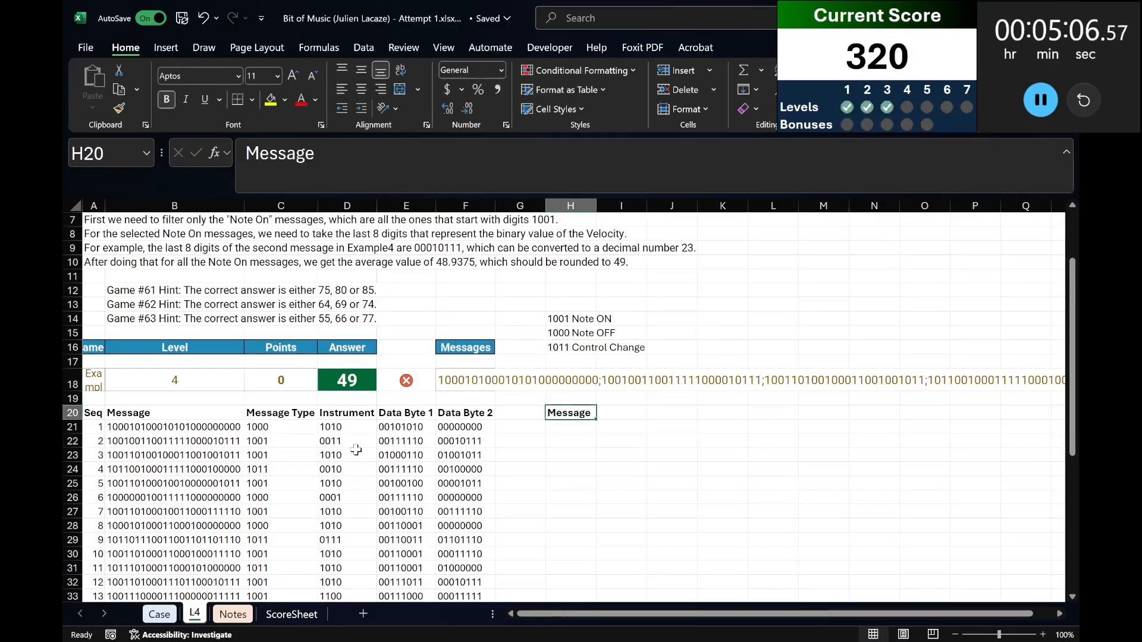
{"action": "type", "text": "="}
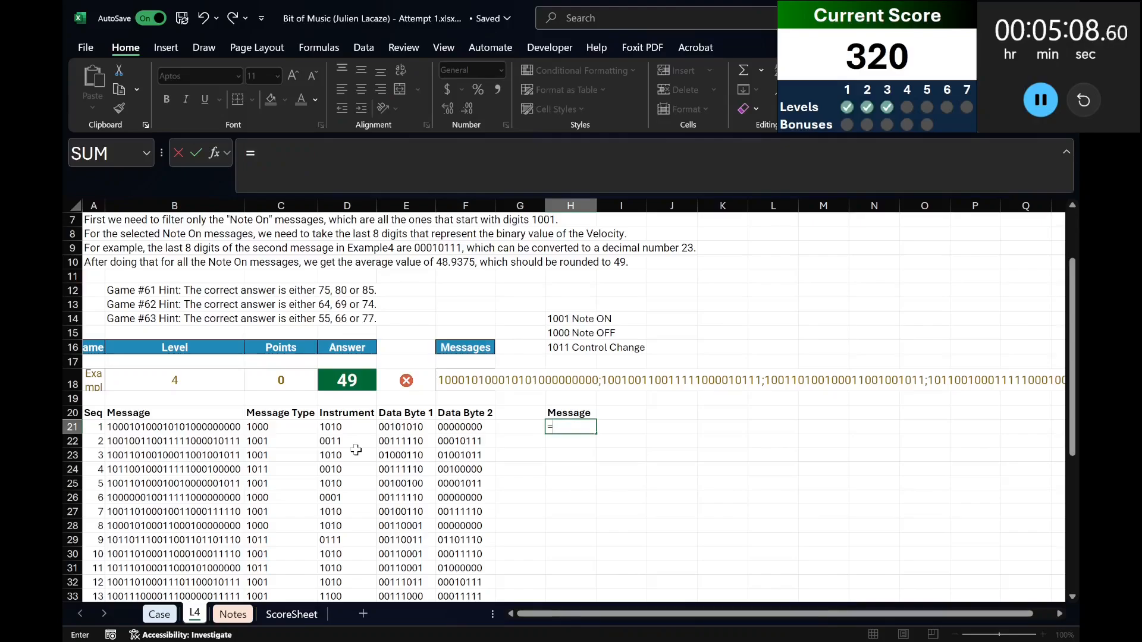
{"action": "type", "text": "switch("}
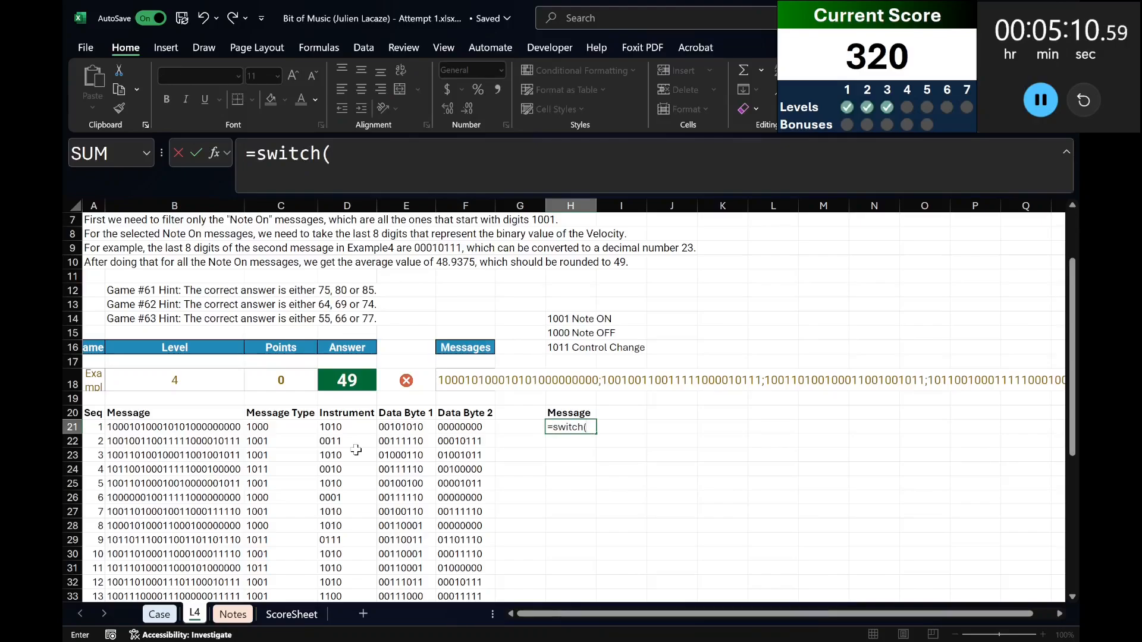
{"action": "key", "text": "Left"}
{"action": "key", "text": "Left"}
{"action": "key", "text": "Left"}
{"action": "key", "text": "Left"}
{"action": "key", "text": "Left"}
{"action": "key", "text": "Left"}
{"action": "key", "text": "Right"}
{"action": "type", "text": "#"}
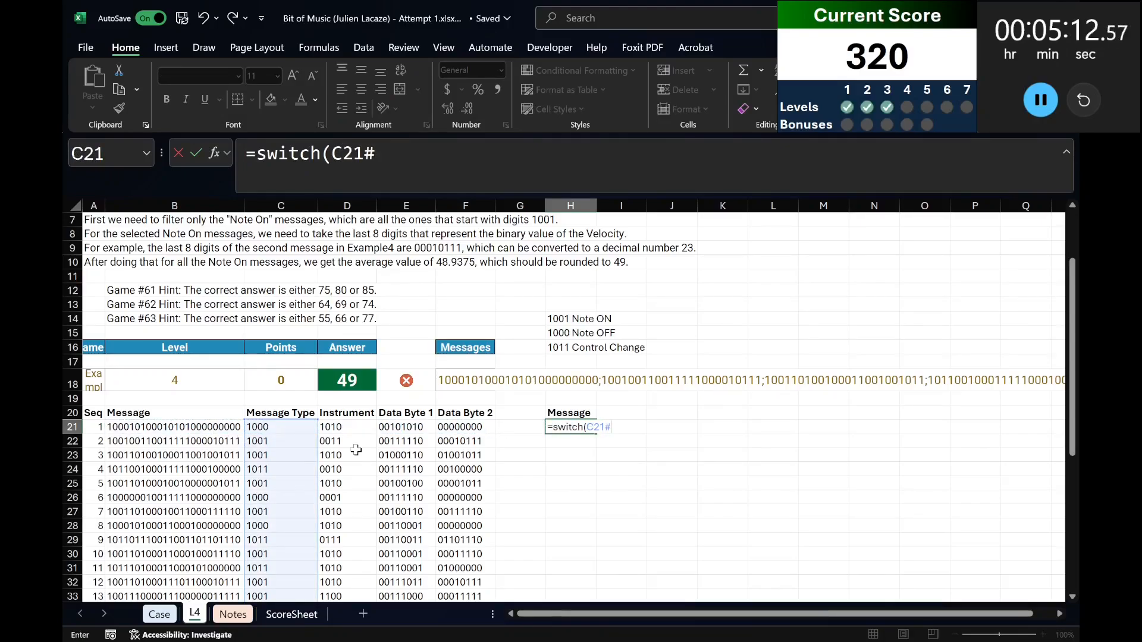
{"action": "type", "text": ",1001,\"note"}
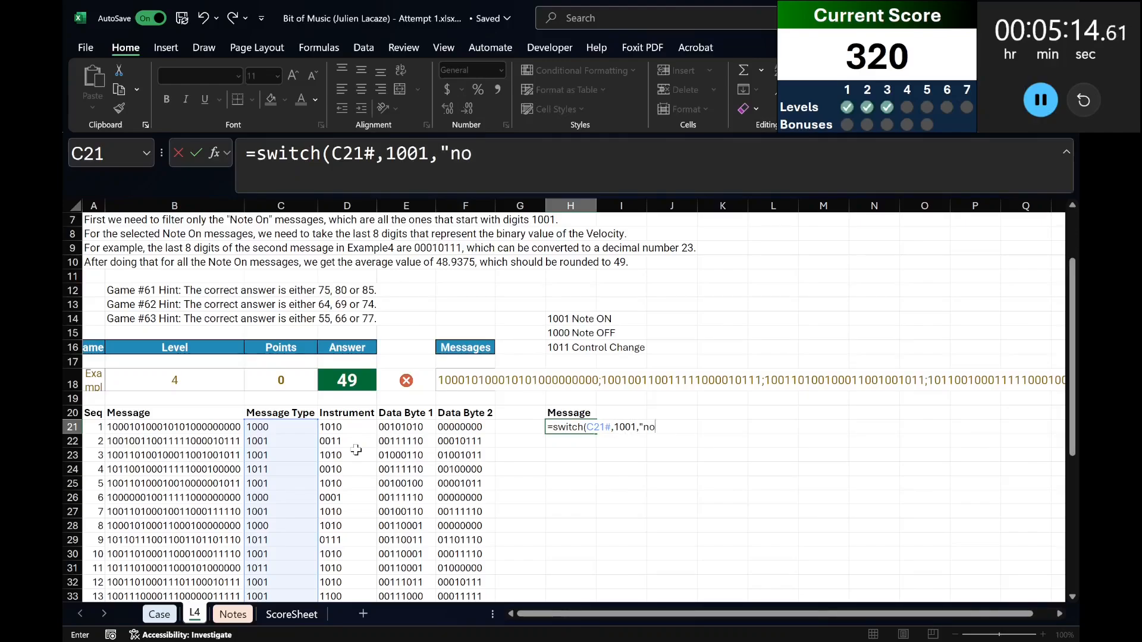
Map the text code "1001" to "Note ON" in the H21 SWITCH formula.
{"action": "key", "text": "BackSpace"}
{"action": "key", "text": "BackSpace"}
{"action": "key", "text": "BackSpace"}
{"action": "key", "text": "BackSpace"}
{"action": "key", "text": "BackSpace"}
{"action": "key", "text": "BackSpace"}
{"action": "key", "text": "BackSpace"}
{"action": "key", "text": "BackSpace"}
{"action": "key", "text": "BackSpace"}
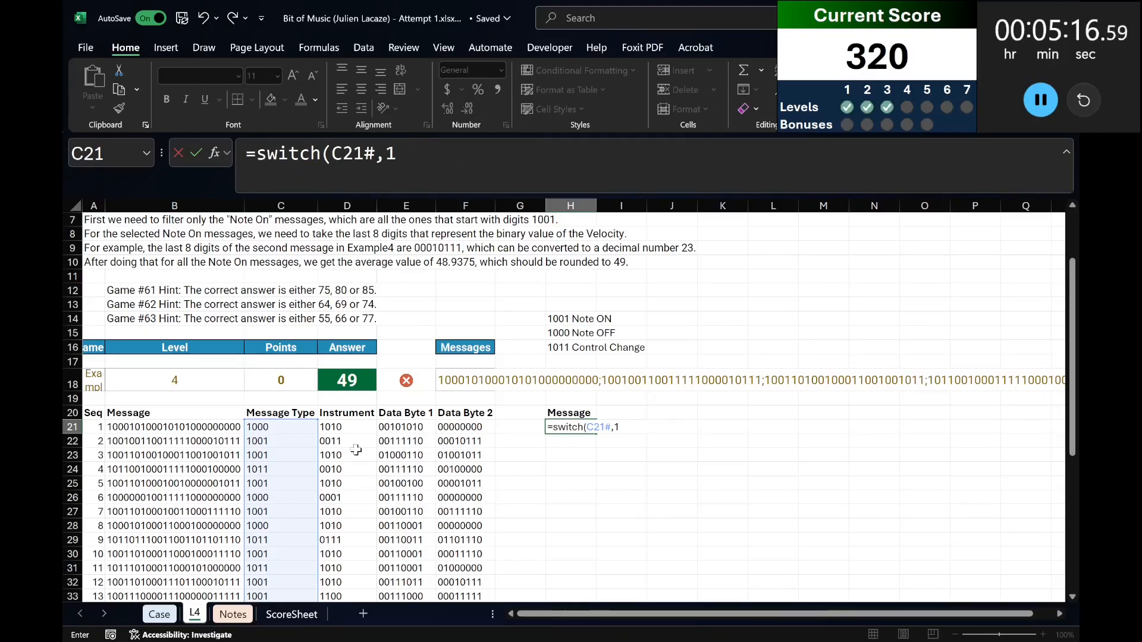
{"action": "type", "text": "\"1001\",\"N"}
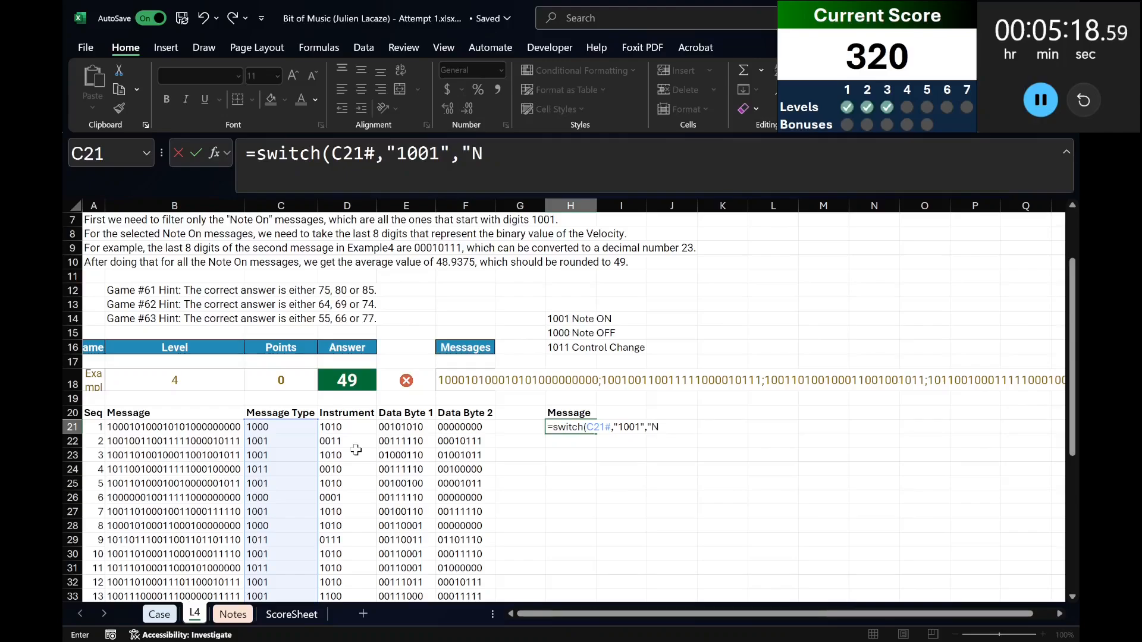
{"action": "type", "text": "ote ON\",\"100"}
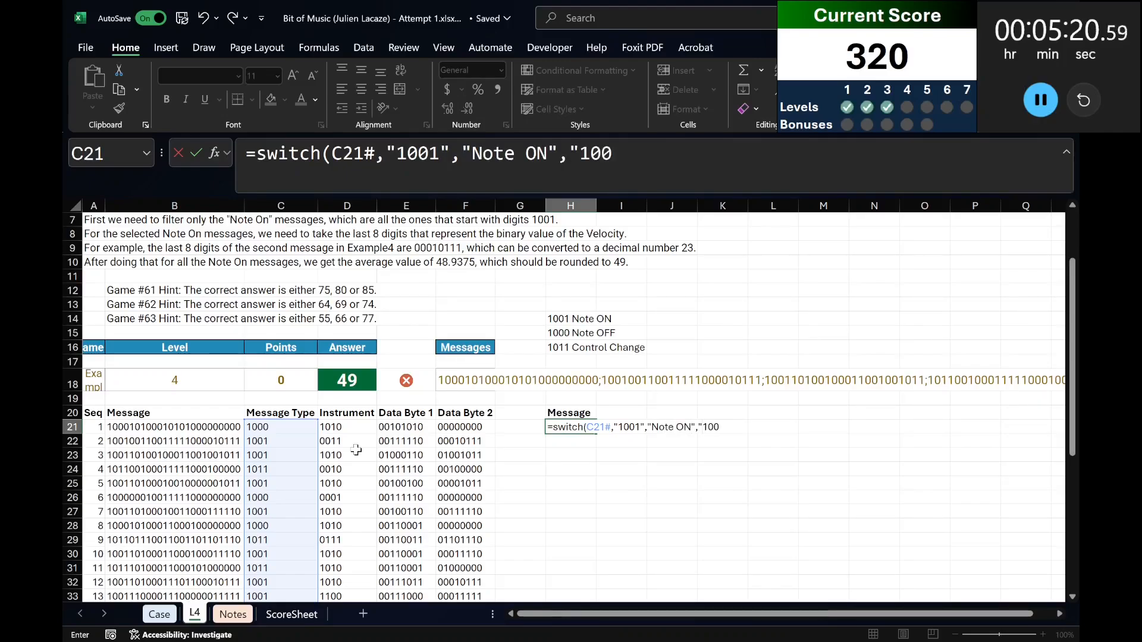
{"action": "type", "text": "0\",\"Note"}
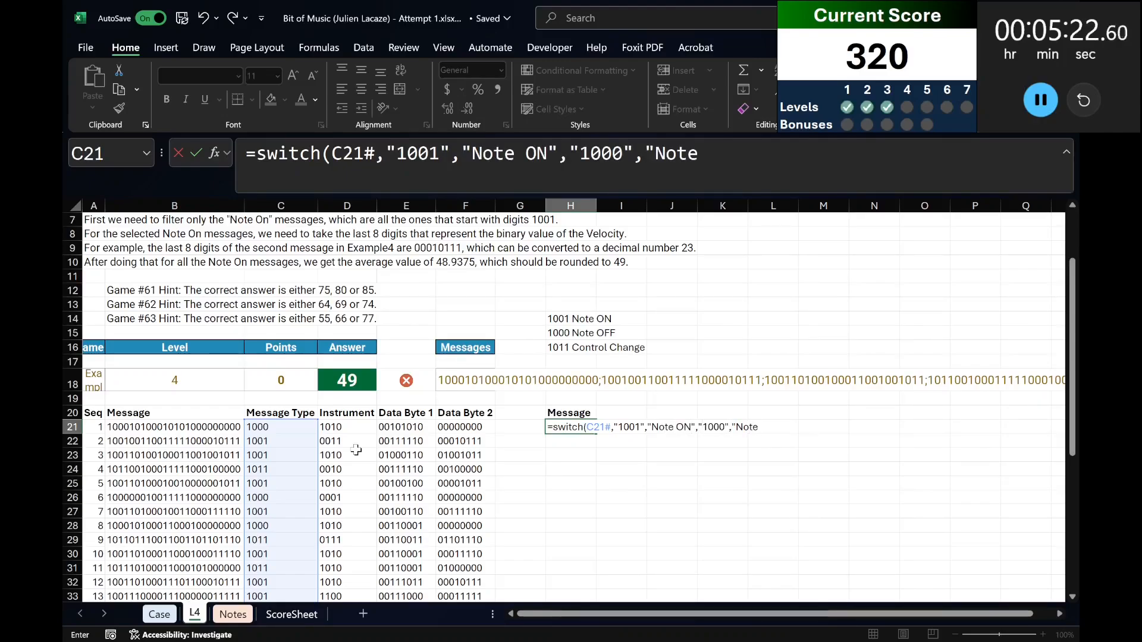
{"action": "type", "text": " OFF\",\"1011\""}
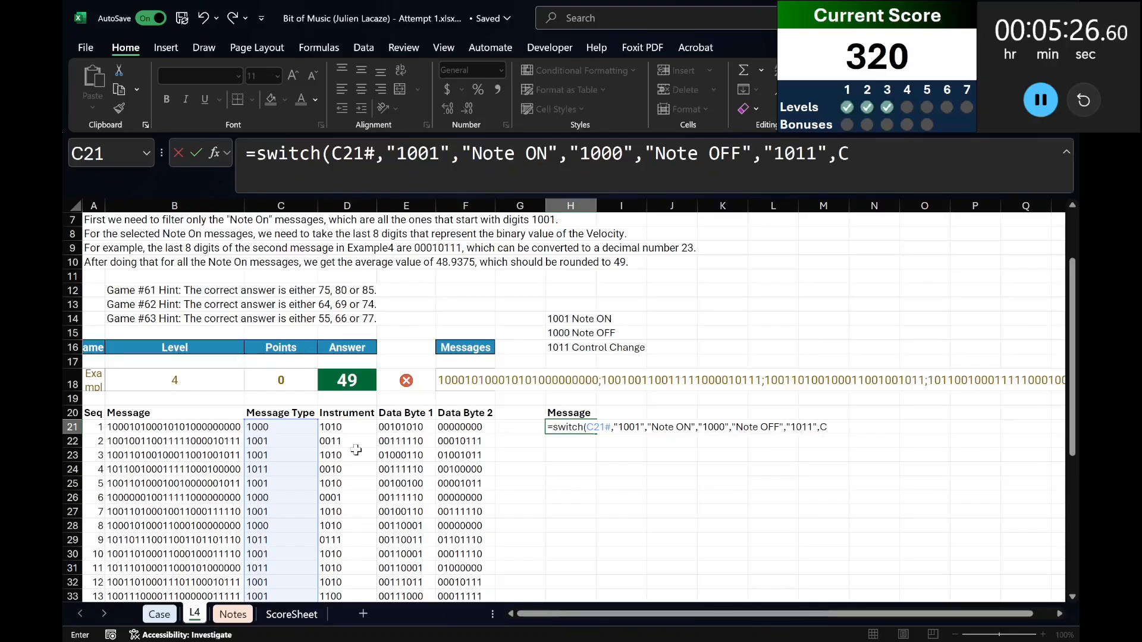
{"action": "type", "text": ",\"Control Change"}
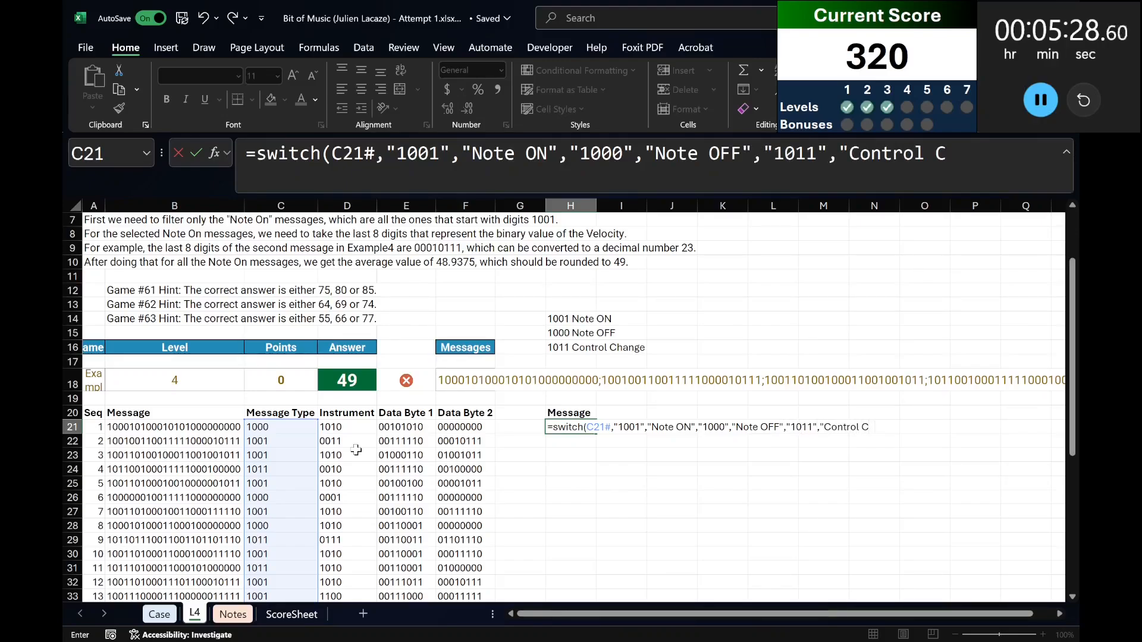
{"action": "type", "text": "\")"}
Complete the H21 formula by mapping "1000" to "Note OFF" and "1011" to "Control Change".
{"action": "key", "text": "Return"}
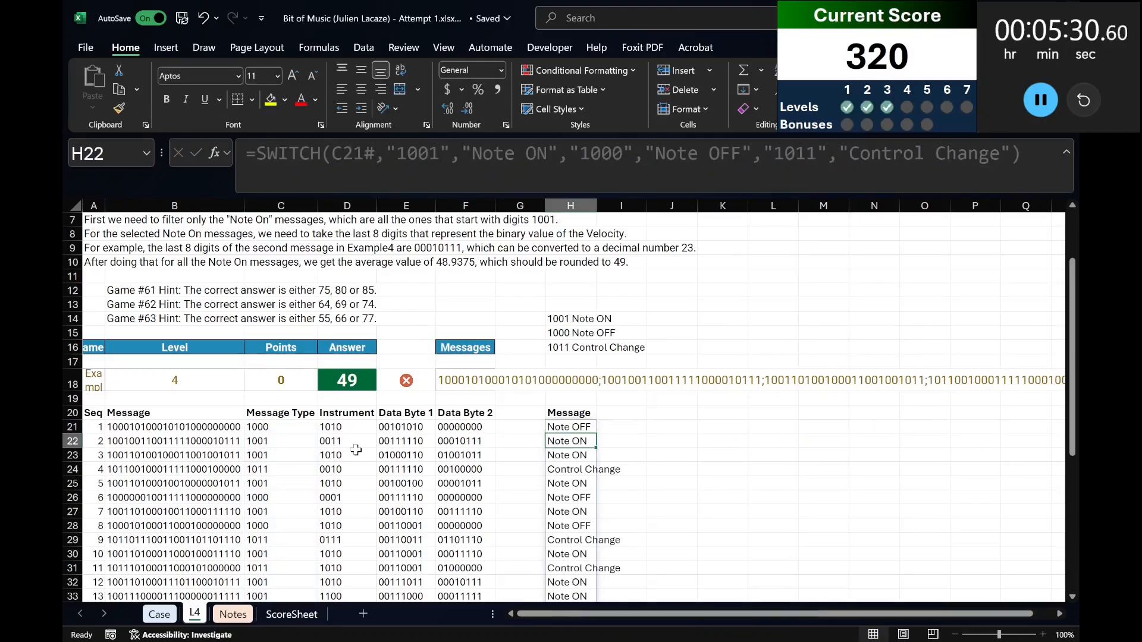
Enter the headings "Instrument" in I20 and "Note" in J20.
{"action": "key", "text": "Right"}
{"action": "key", "text": "Up"}
{"action": "key", "text": "Up"}
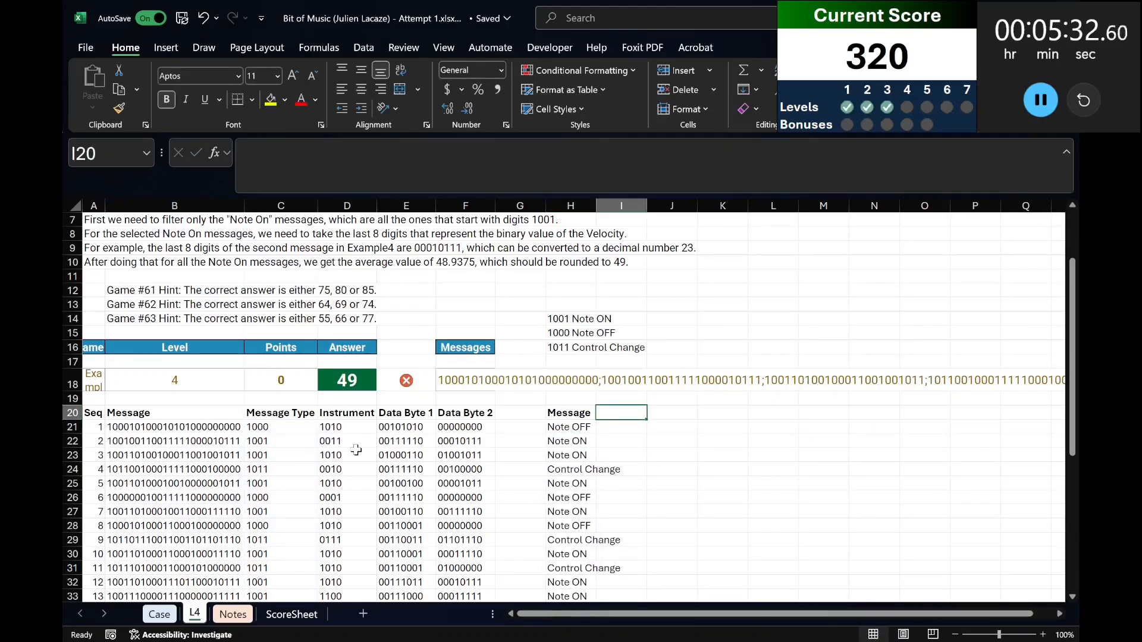
{"action": "type", "text": "Instrument"}
{"action": "key", "text": "Return"}
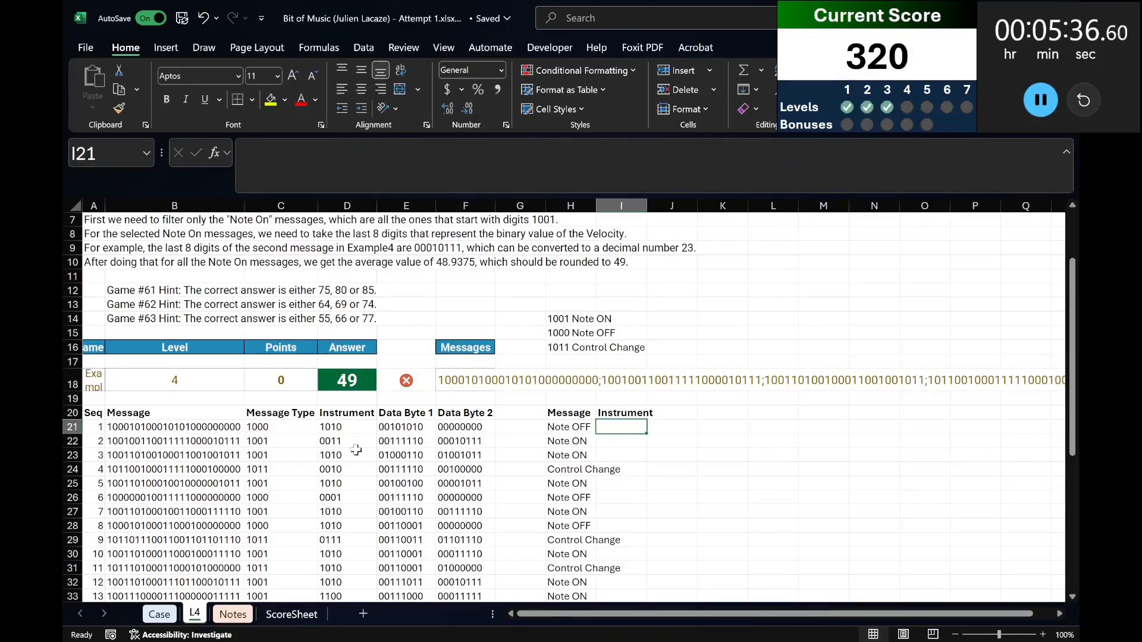
{"action": "key", "text": "Up"}
{"action": "key", "text": "Right"}
{"action": "type", "text": "Note"}
{"action": "key", "text": "Return"}
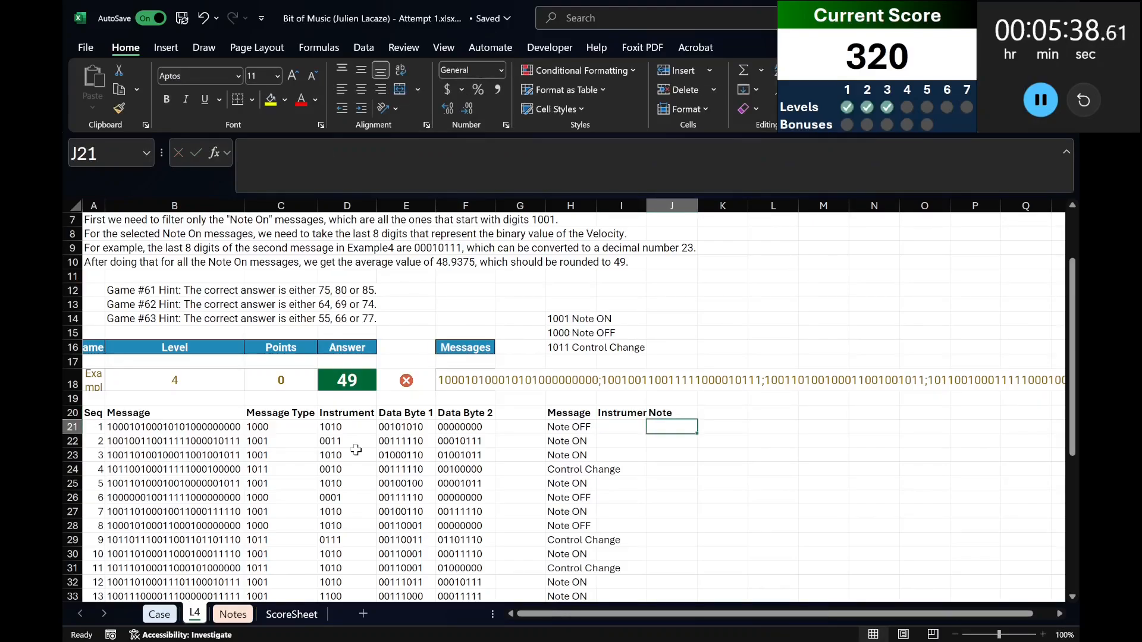
Start an XLOOKUP formula in J21 whose lookup value is BIN2DEC of the spilled Data Byte 1 range E21#.
{"action": "key", "text": "Left"}
{"action": "key", "text": "Right"}
{"action": "type", "text": "=x"}
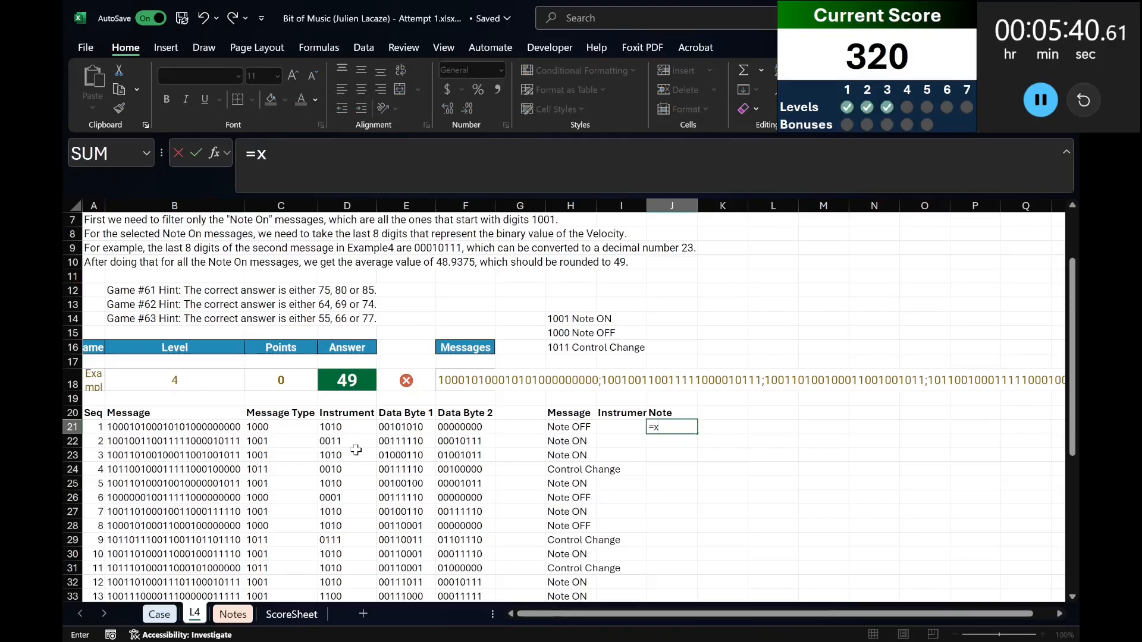
{"action": "type", "text": "lookup"}
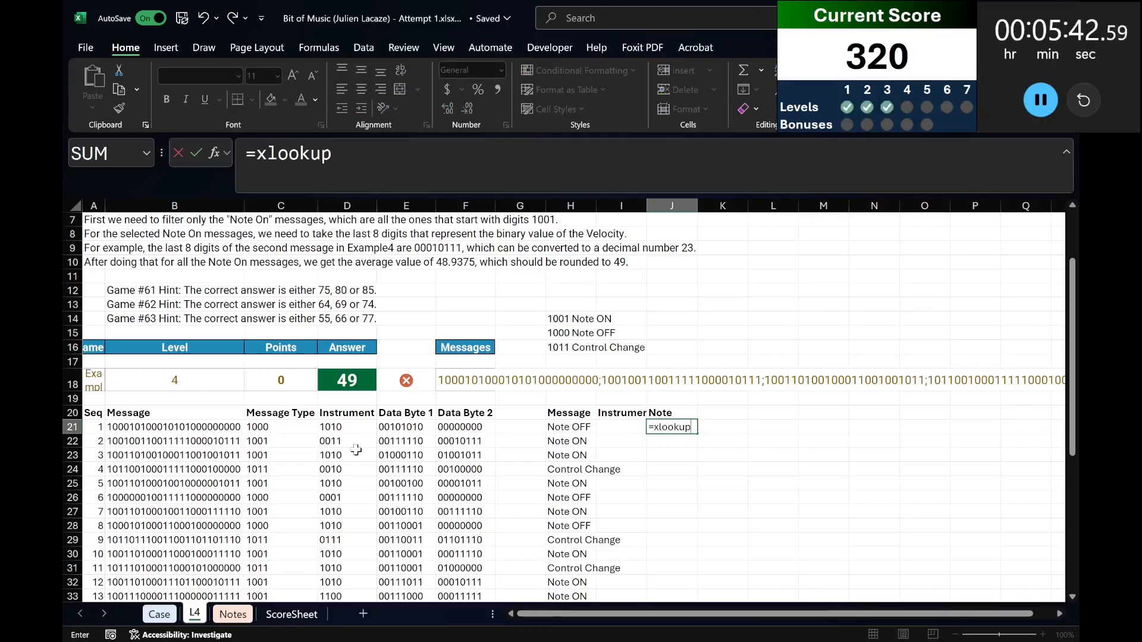
{"action": "type", "text": "(bin2dec("}
{"action": "key", "text": "Left"}
{"action": "key", "text": "Left"}
{"action": "key", "text": "Left"}
{"action": "key", "text": "Left"}
{"action": "key", "text": "Left"}
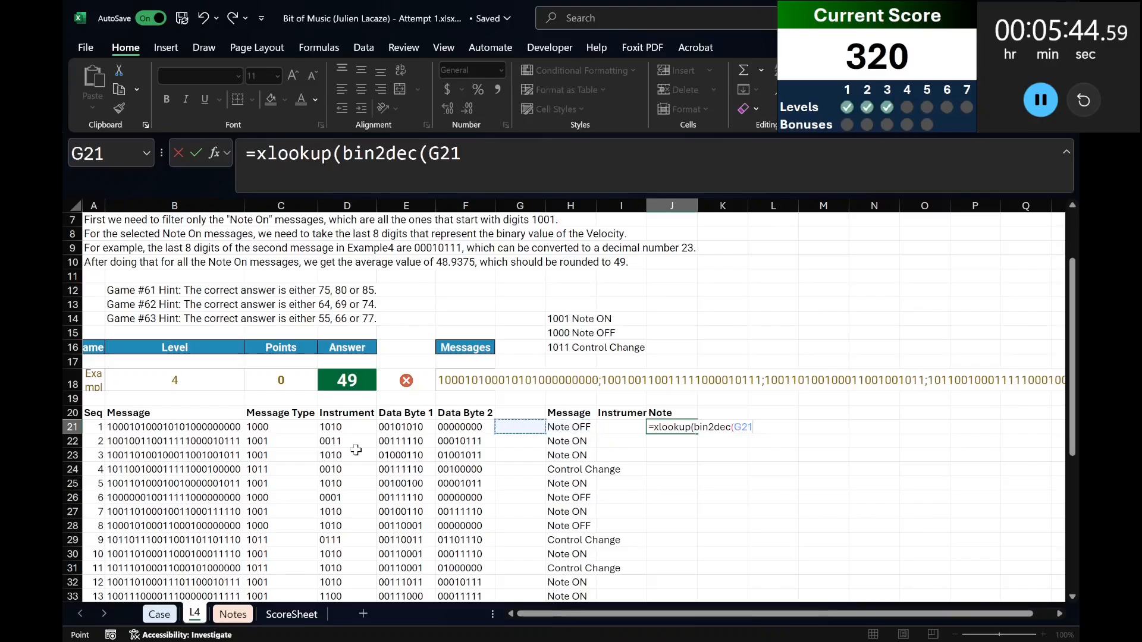
{"action": "key", "text": "ctrl+shift+Down"}
{"action": "type", "text": ","}
Use column C of the Notes sheet as the lookup array and column B as the return array of the XLOOKUP.
{"action": "key", "text": "ctrl+Page_Down"}
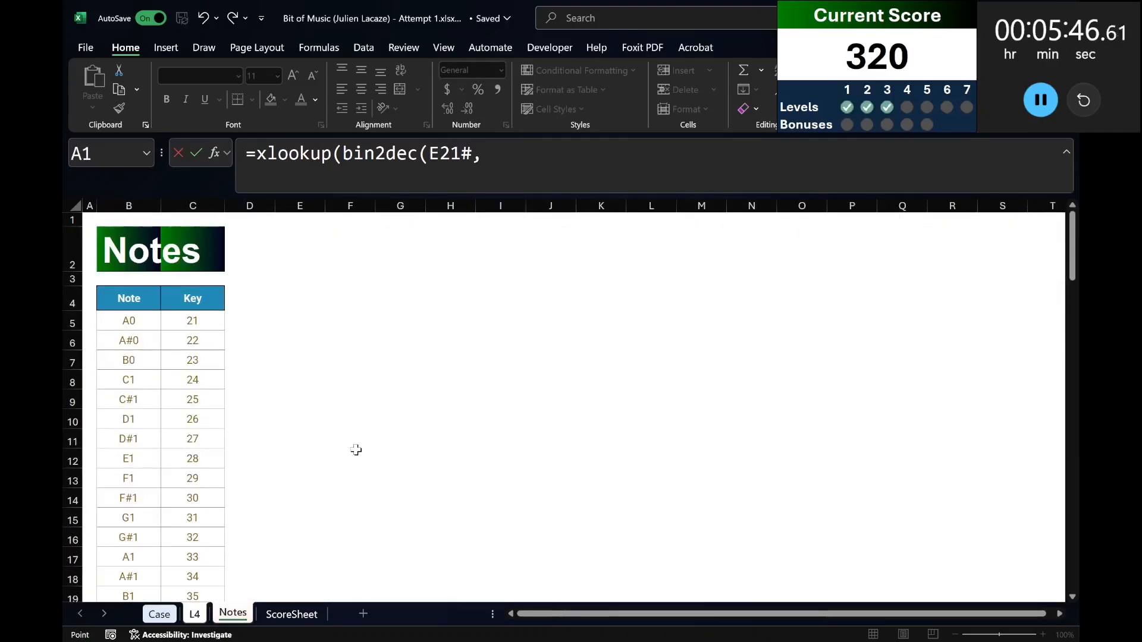
{"action": "left_click", "coordinate": [178, 205]}
{"action": "type", "text": ","}
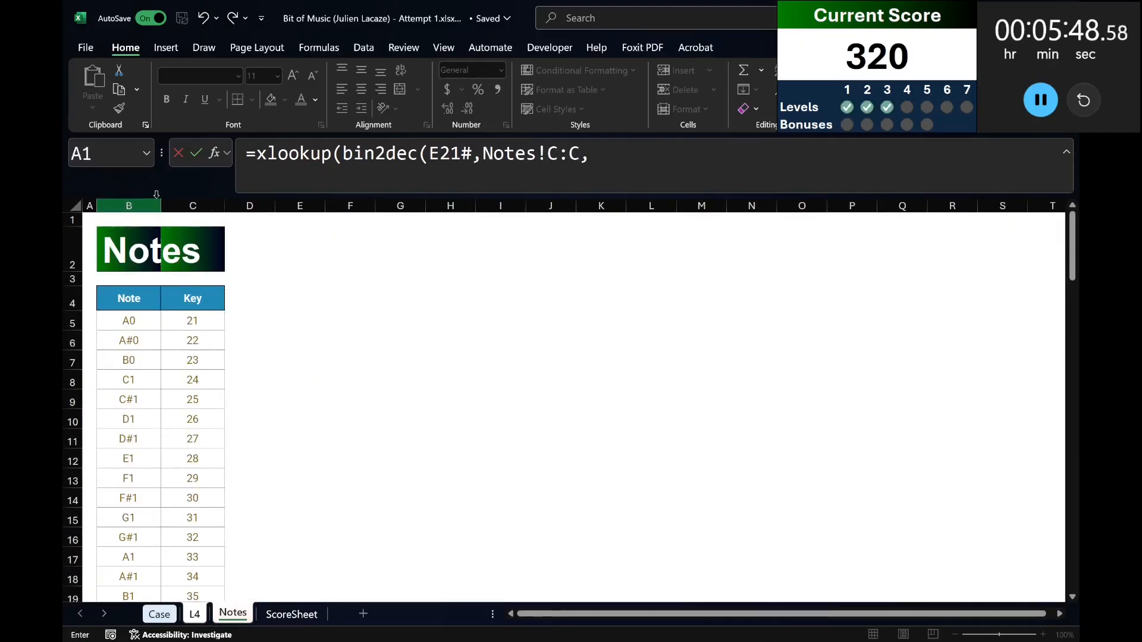
{"action": "left_click", "coordinate": [143, 202]}
{"action": "type", "text": ")"}
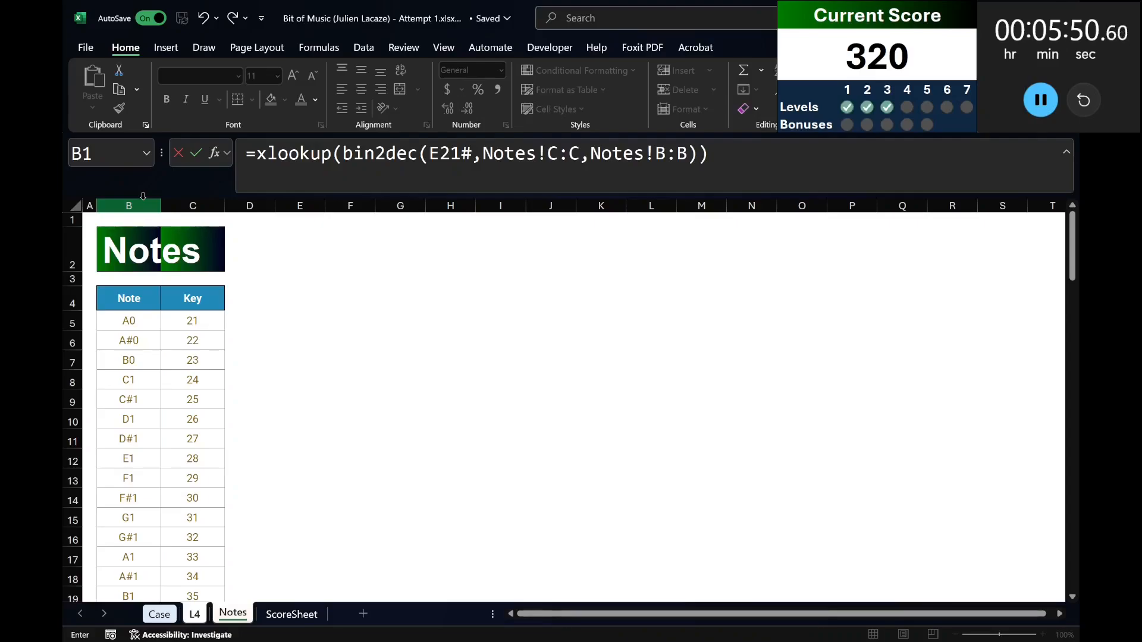
Correct the J21 formula to =XLOOKUP(BIN2DEC(+E21#),Notes!C:C,Notes!B:B), closing BIN2DEC after the reference and adding the plus sign.
{"action": "key", "text": "ctrl+Page_Up"}
{"action": "key", "text": "F2"}
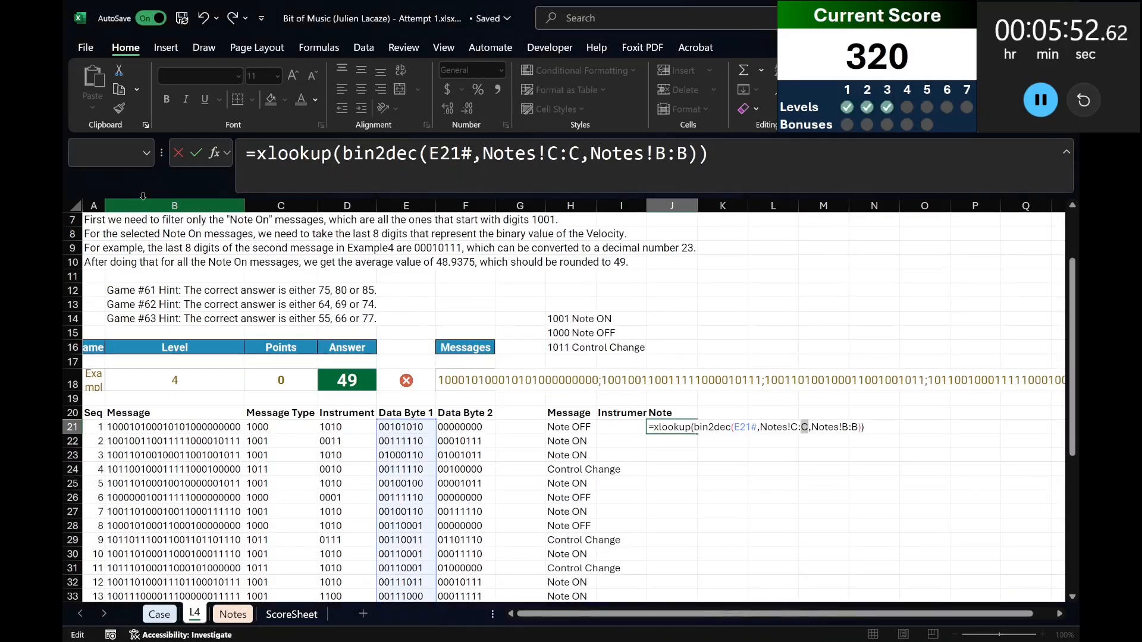
{"action": "left_click", "coordinate": [475, 148]}
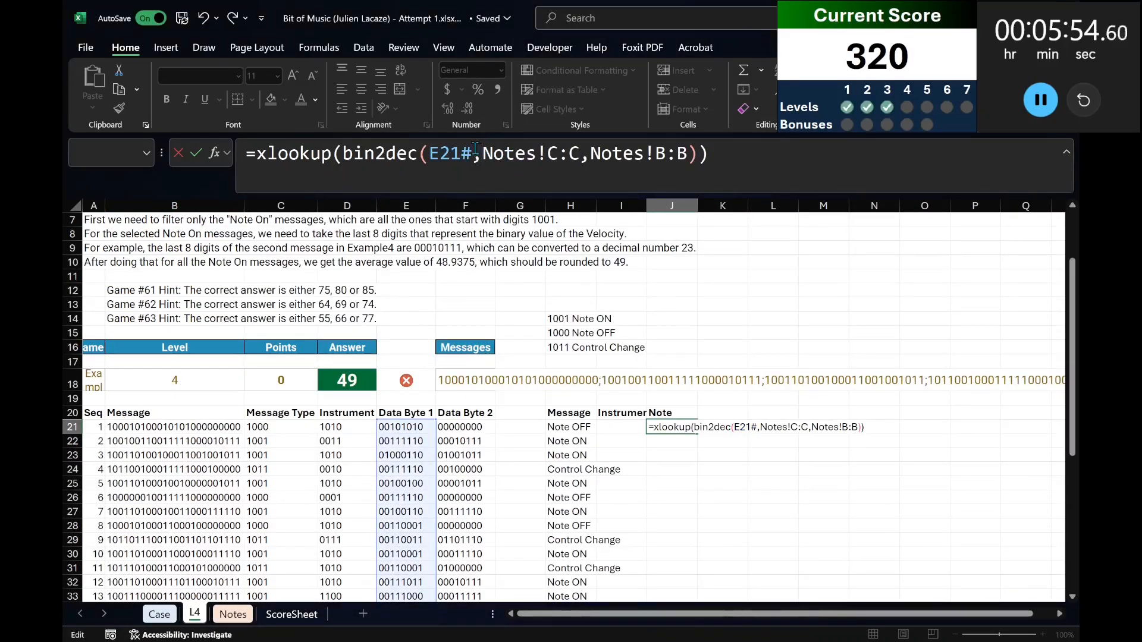
{"action": "type", "text": ")"}
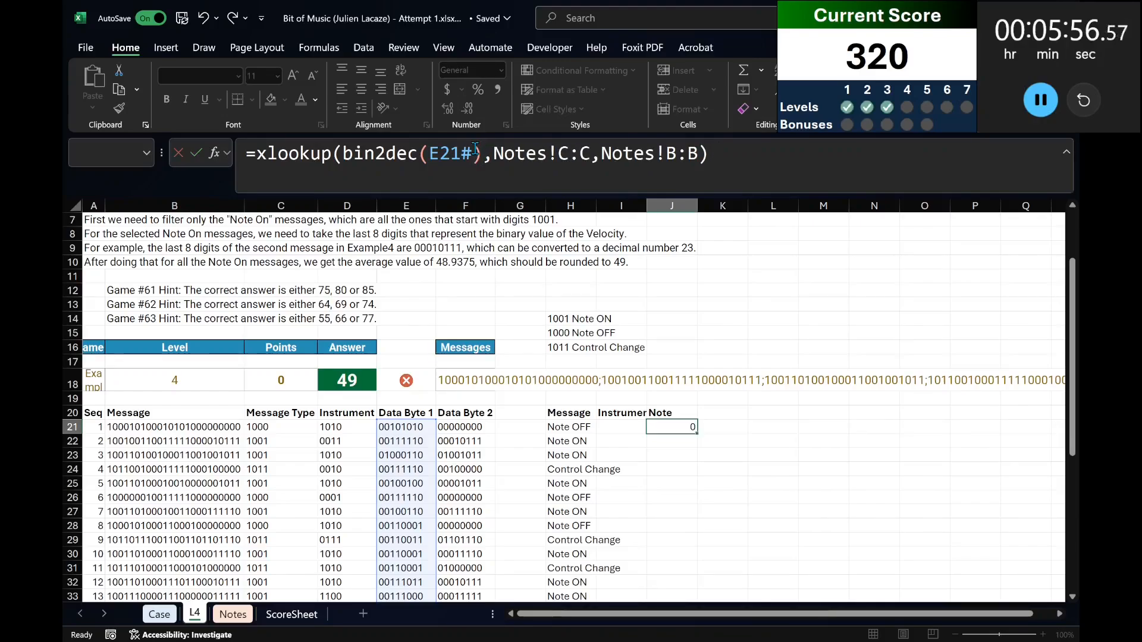
{"action": "key", "text": "ctrl+Return"}
{"action": "left_click", "coordinate": [426, 153]}
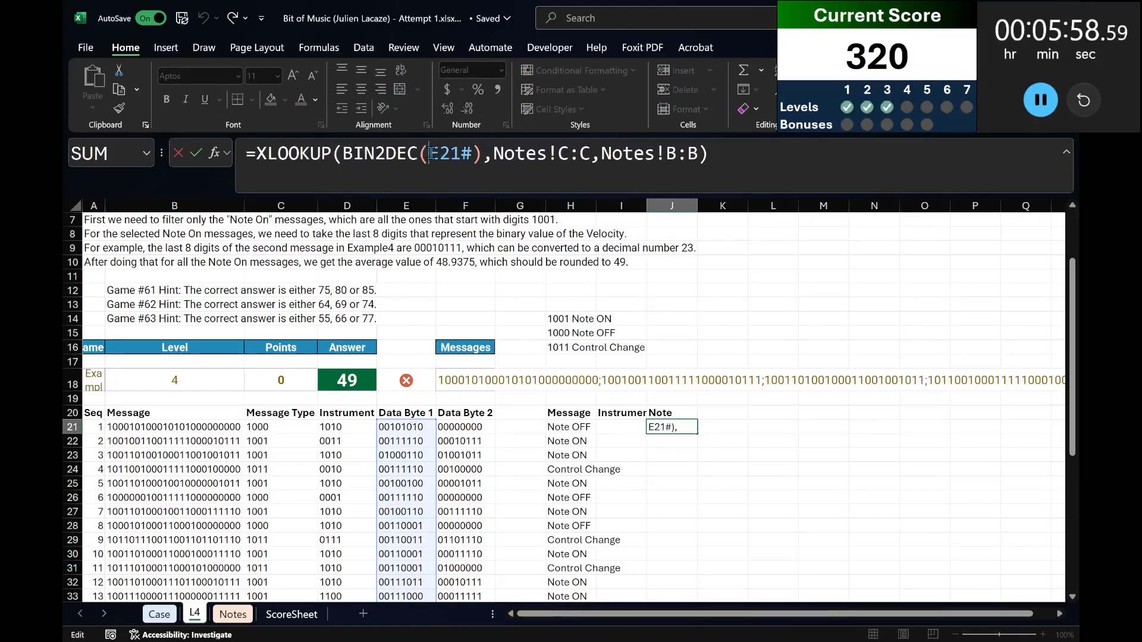
{"action": "type", "text": "+"}
{"action": "key", "text": "Return"}
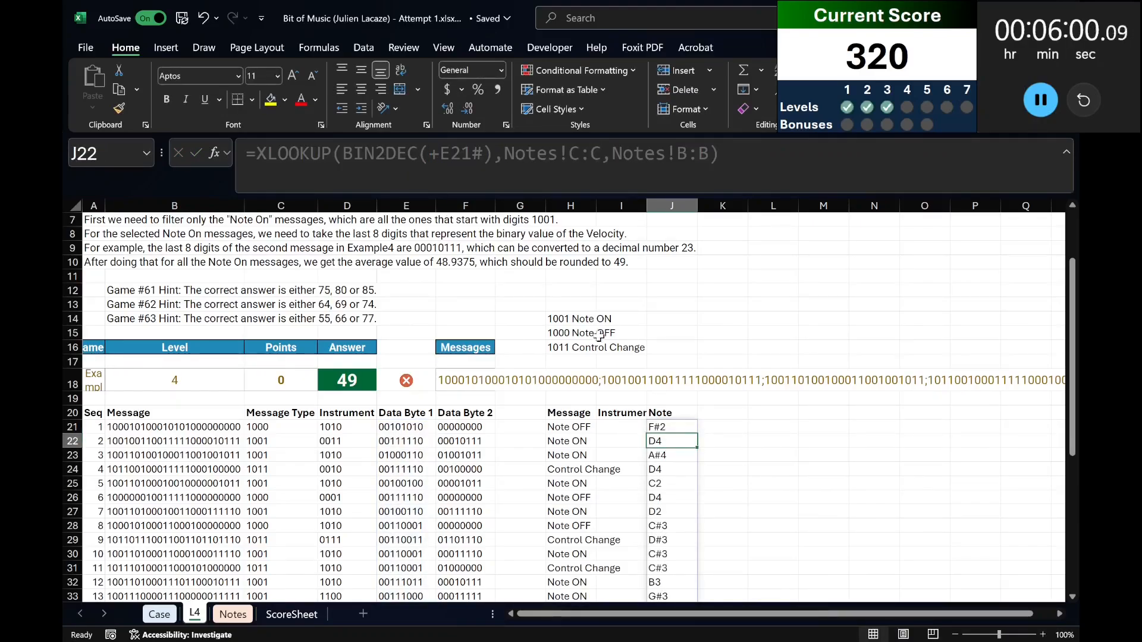
Enter =BIN2DEC(D21#) in I21 to convert the binary instrument codes to decimal.
{"action": "left_click", "coordinate": [621, 412]}
{"action": "left_click", "coordinate": [630, 427]}
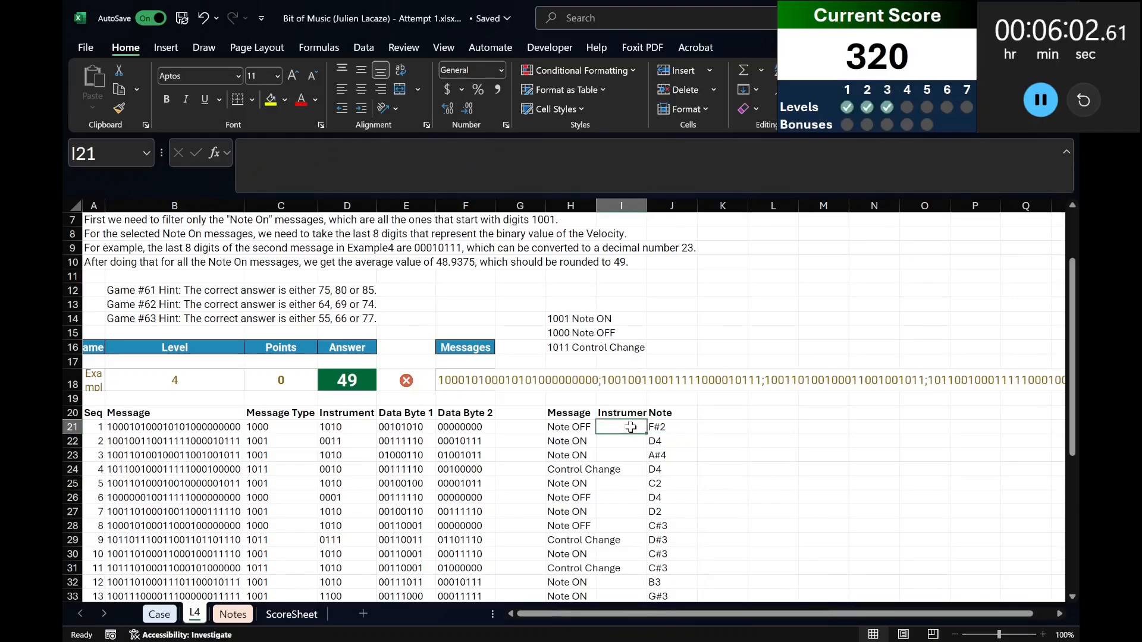
{"action": "type", "text": "=bin2dec("}
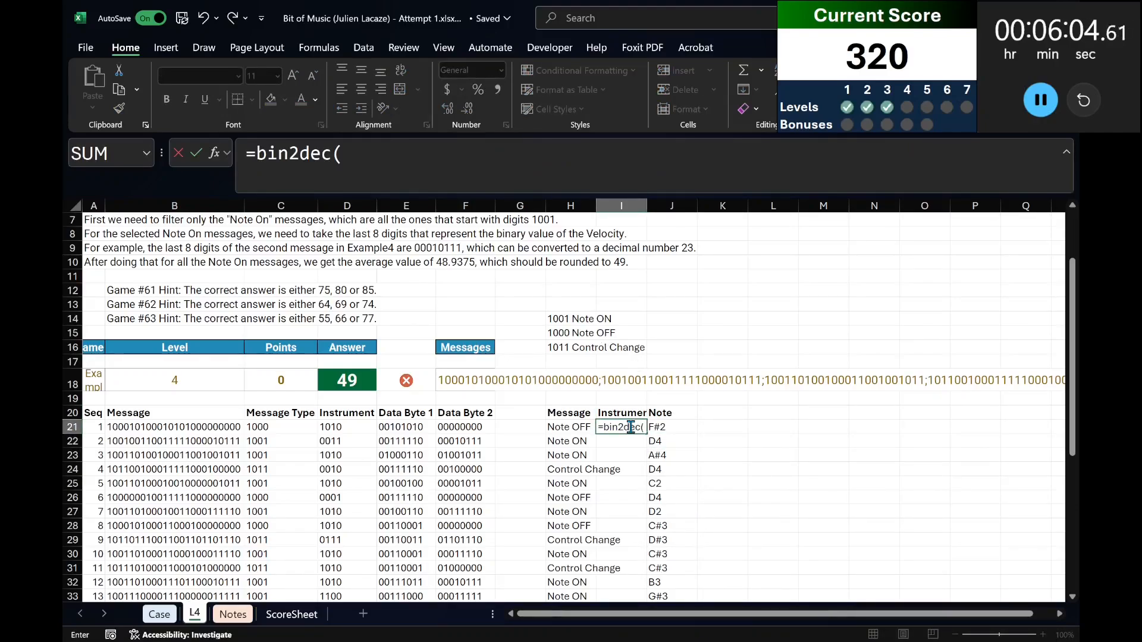
{"action": "left_click", "coordinate": [331, 426]}
{"action": "type", "text": "#"}
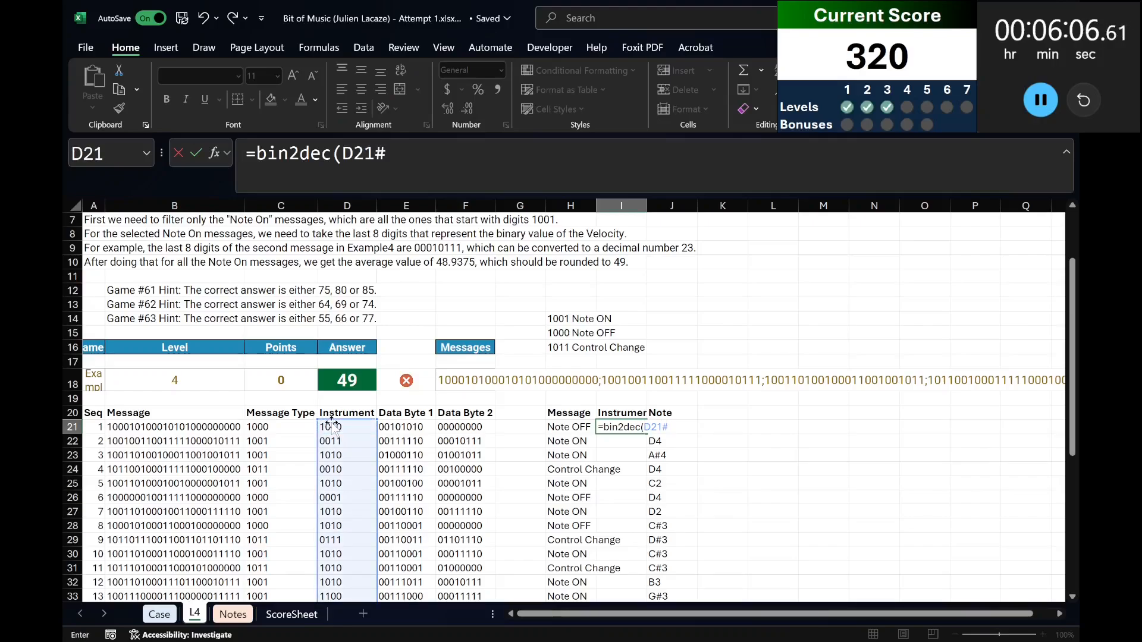
{"action": "type", "text": ")"}
{"action": "key", "text": "Return"}
{"action": "key", "text": "Up"}
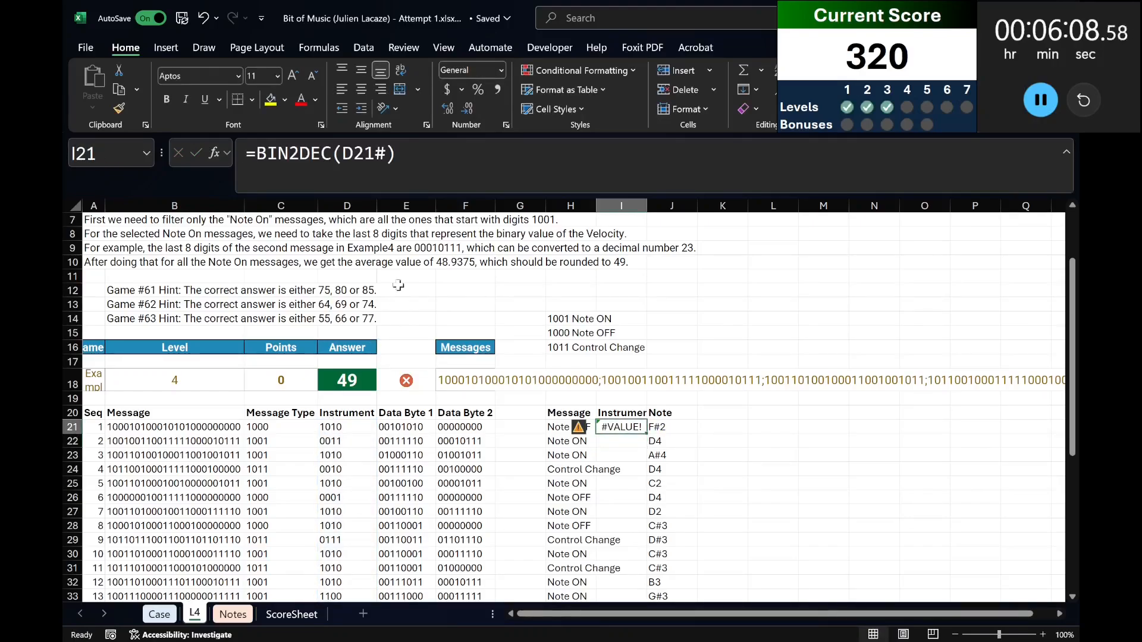
Change the I21 formula to =BIN2DEC(+D21#).
{"action": "left_click", "coordinate": [342, 155]}
{"action": "type", "text": "--"}
{"action": "key", "text": "Return"}
{"action": "key", "text": "Up"}
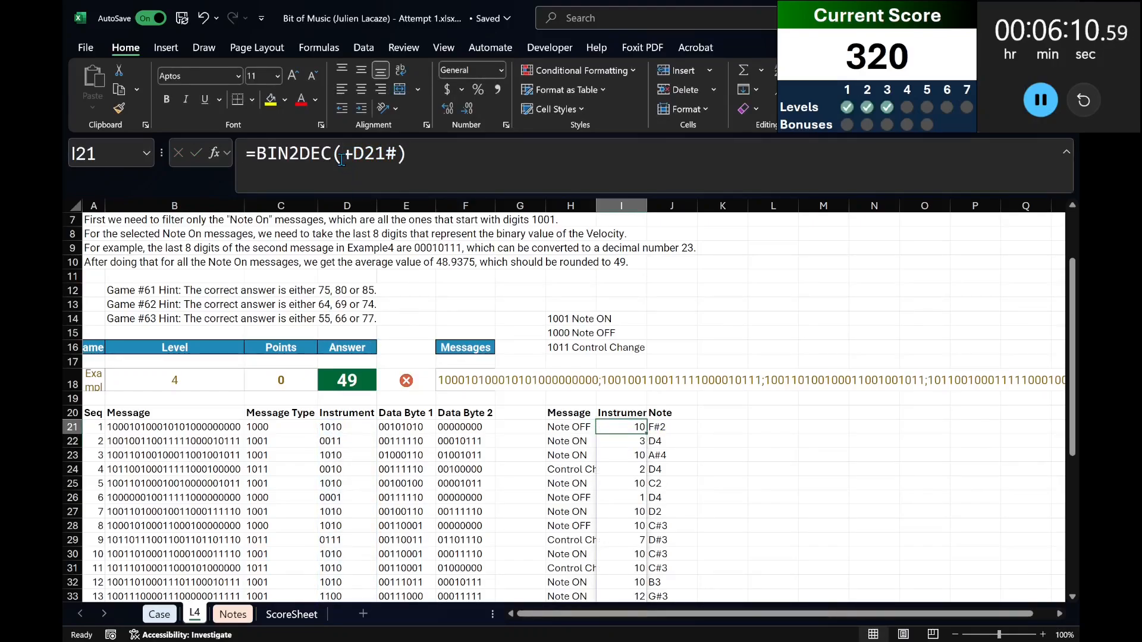
Rewrite the I21 formula as a LET naming BIN2DEC(+D21#) inscode, followed by an IF testing inscode=10 that opens an XLOOKUP.
{"action": "left_click", "coordinate": [254, 153]}
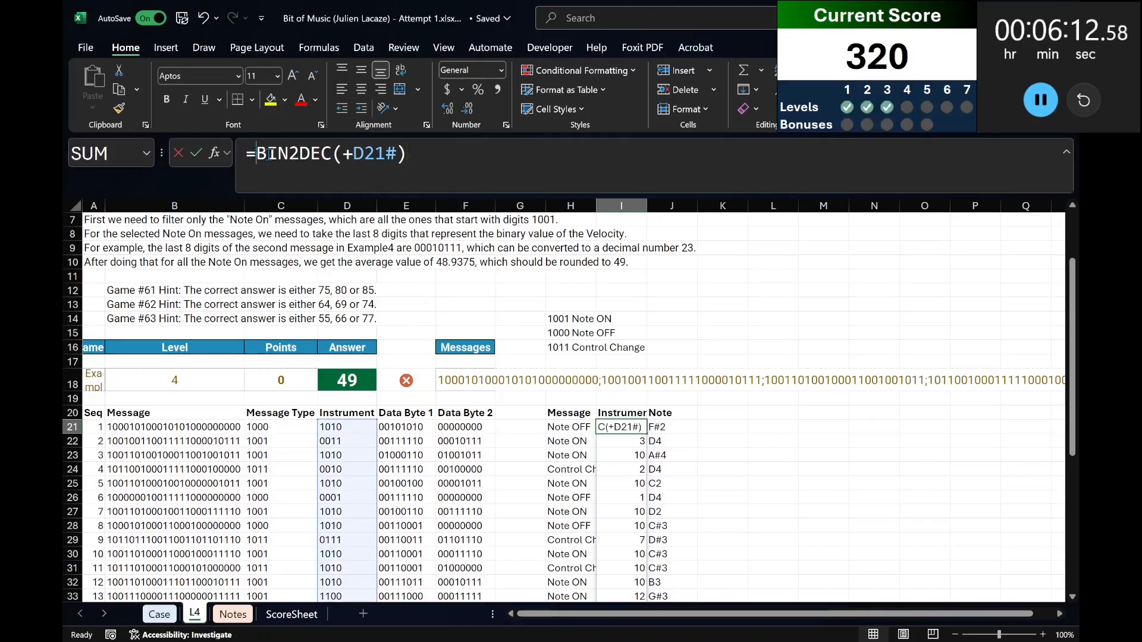
{"action": "key", "text": "ctrl+shift+End"}
{"action": "key", "text": "ctrl+x"}
{"action": "type", "text": "let "}
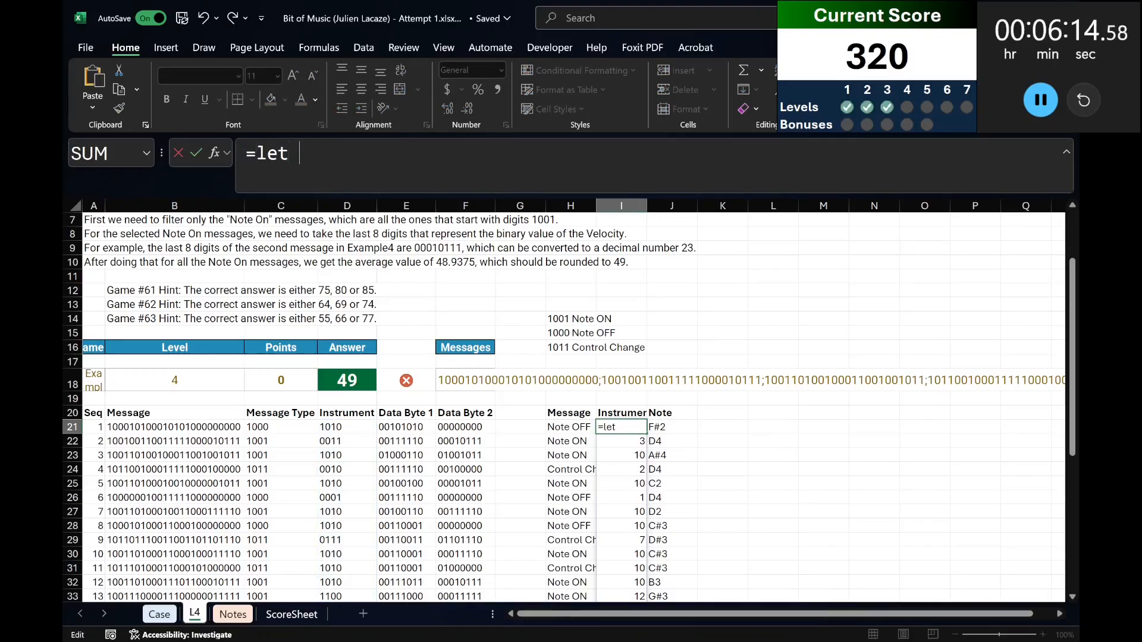
{"action": "type", "text": "inscode,"}
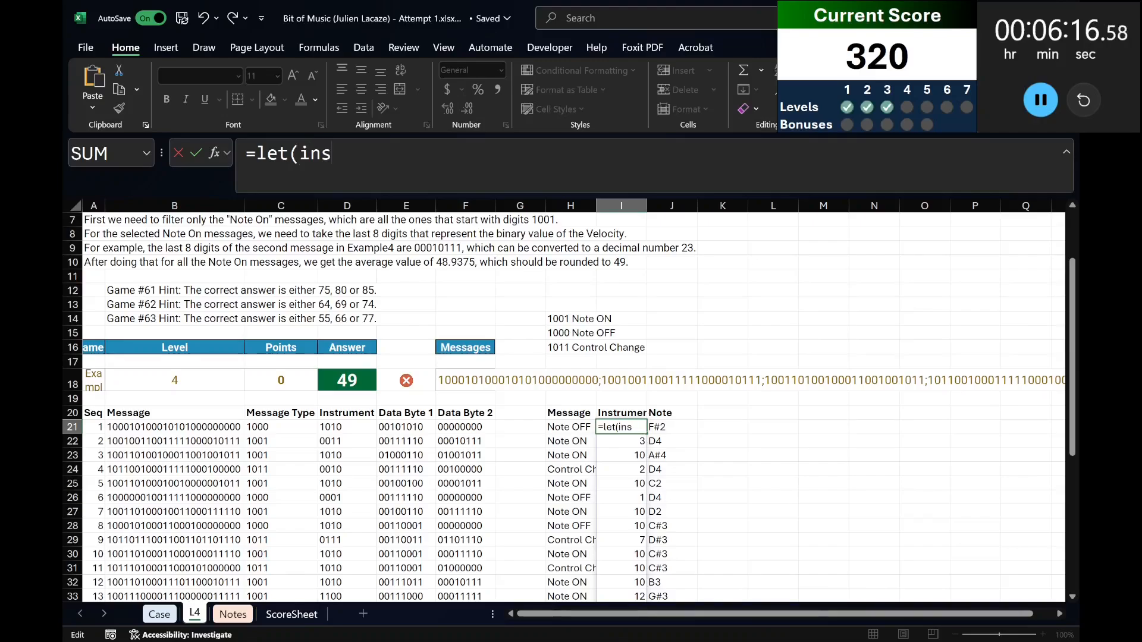
{"action": "key", "text": "ctrl+v"}
{"action": "type", "text": ",if("}
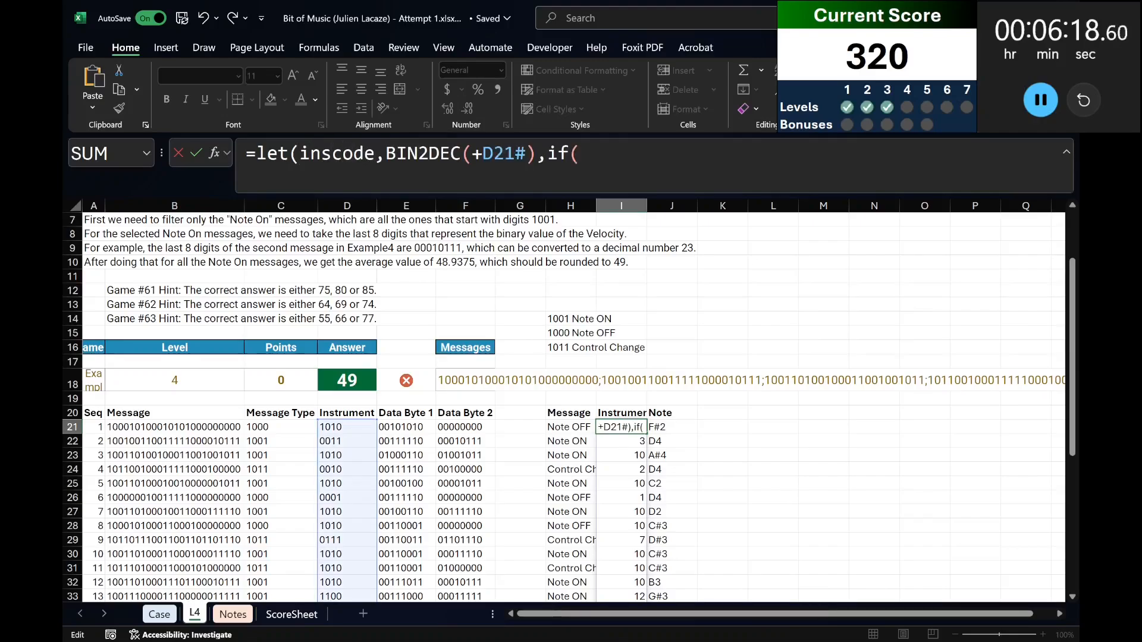
{"action": "type", "text": "inscode=10,xlookup("}
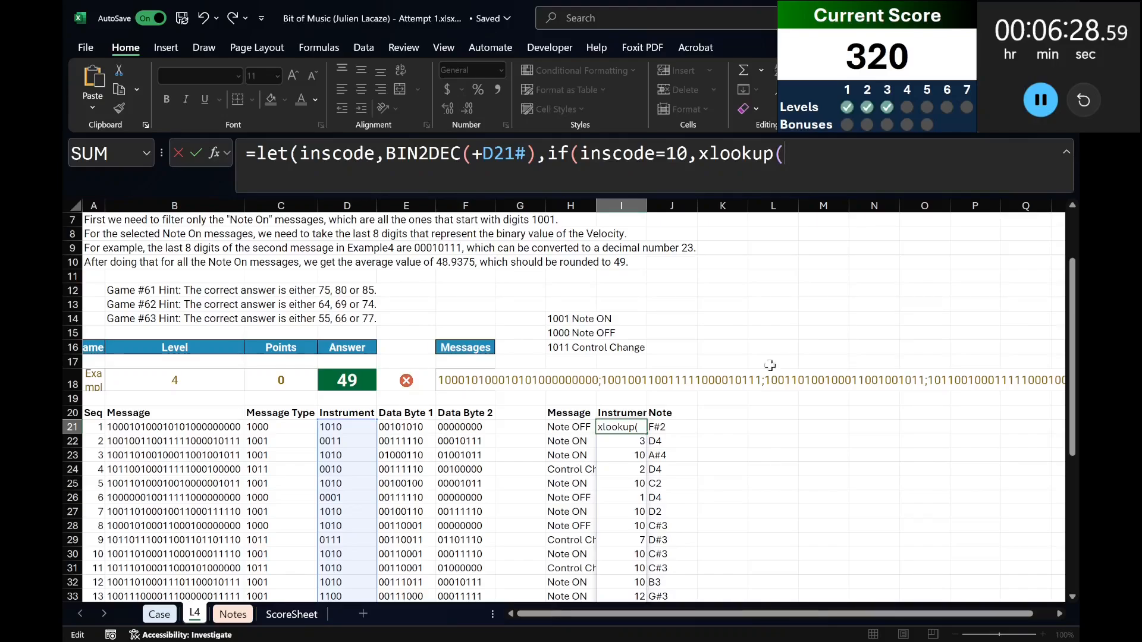
Look up the notes in J21# against Case!M17:M29 and return the instruments from Case!K17:K29 in the XLOOKUP.
{"action": "left_click", "coordinate": [656, 426]}
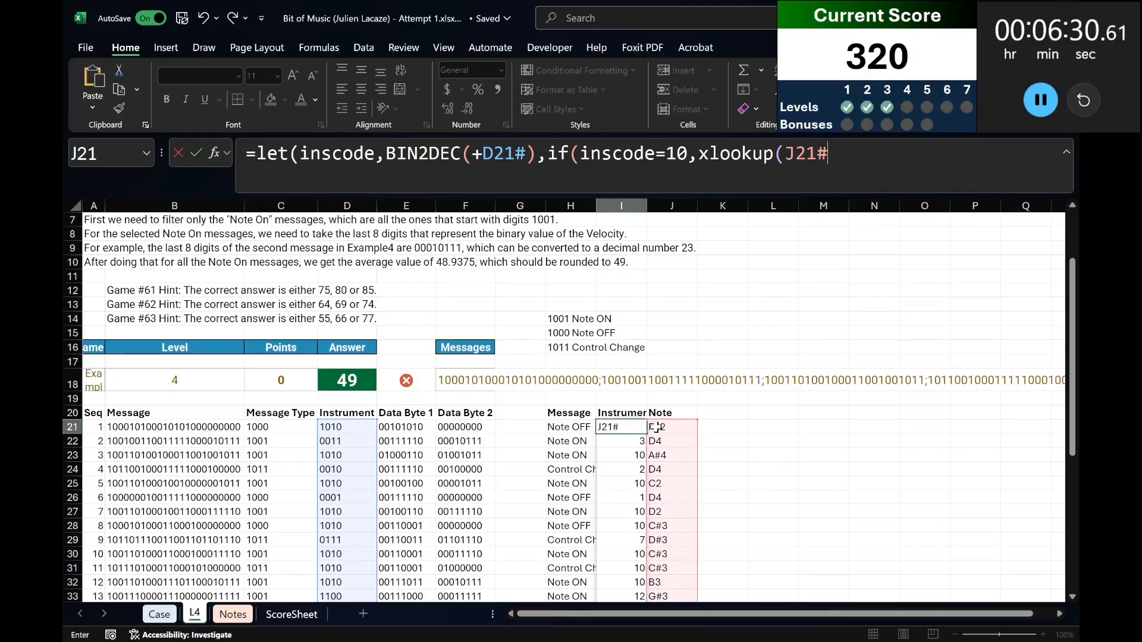
{"action": "type", "text": ","}
{"action": "key", "text": "ctrl+Page_Up"}
{"action": "scroll", "coordinate": [933, 368], "scroll_direction": "up", "scroll_amount": 4}
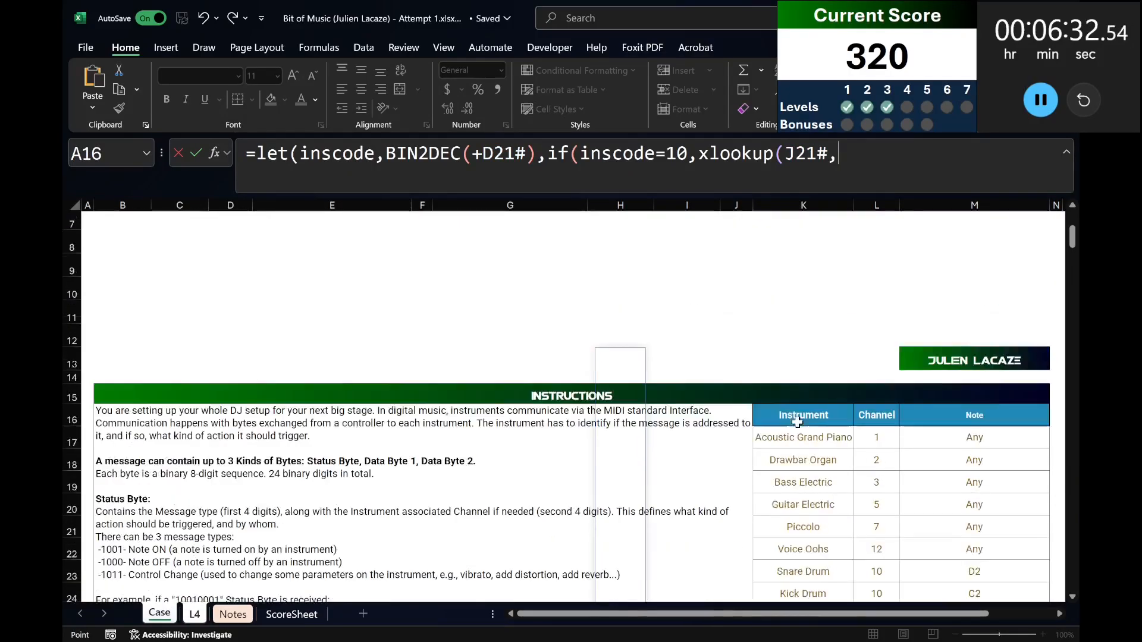
{"action": "left_click", "coordinate": [933, 368]}
{"action": "key", "text": "ctrl+shift+Down"}
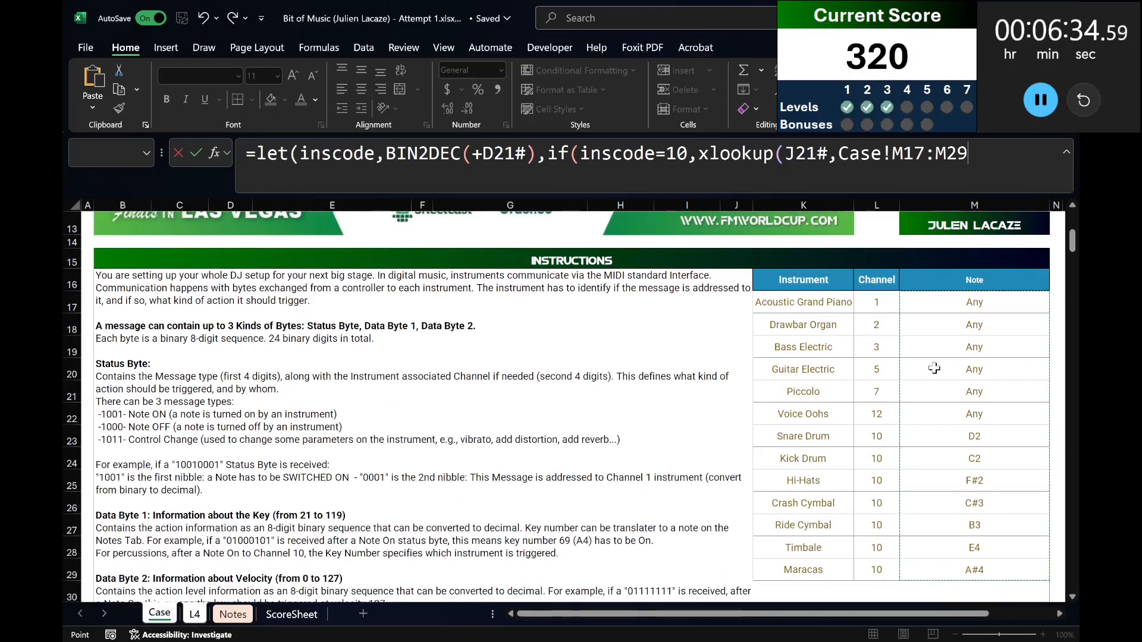
{"action": "type", "text": ","}
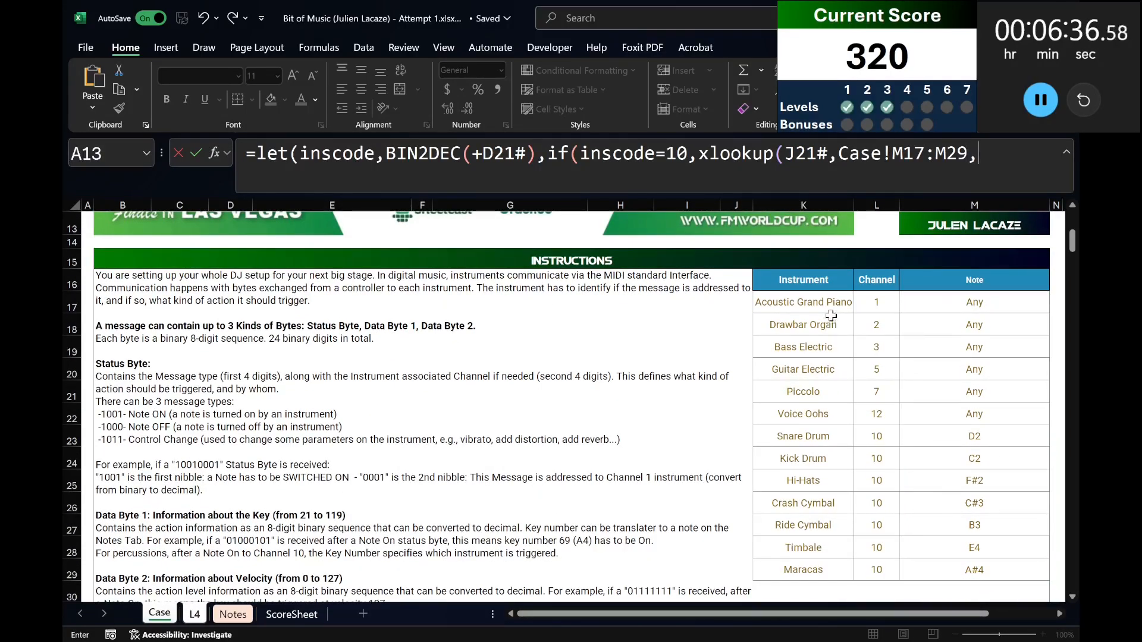
{"action": "left_click", "coordinate": [823, 298]}
{"action": "key", "text": "ctrl+shift+Down"}
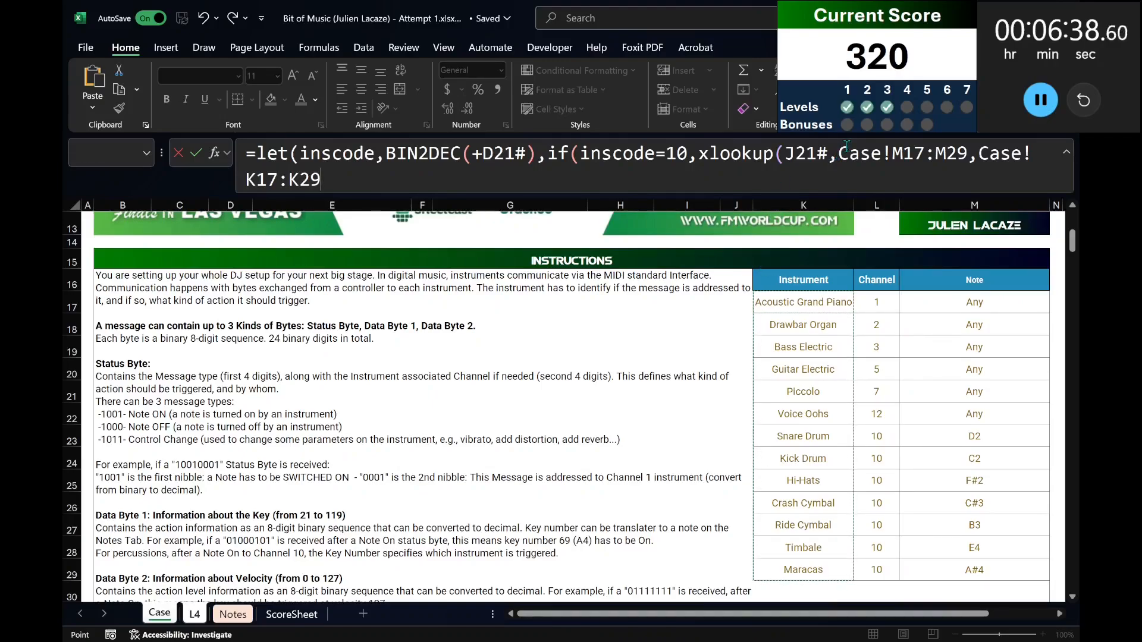
Make both Case sheet ranges of the first XLOOKUP absolute and close that function.
{"action": "mouse_move", "coordinate": [838, 151]}
{"action": "left_mouse_down"}
{"action": "mouse_move", "coordinate": [312, 179]}
{"action": "mouse_move", "coordinate": [551, 180]}
{"action": "mouse_move", "coordinate": [838, 152]}
{"action": "left_mouse_up"}
{"action": "key", "text": "F4"}
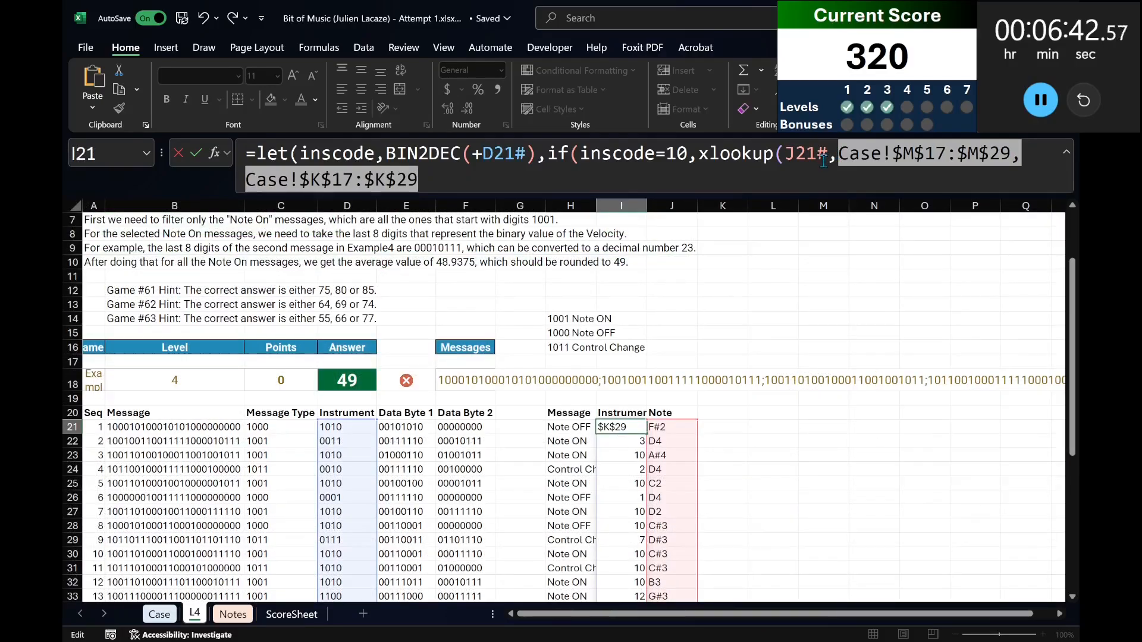
{"action": "left_click", "coordinate": [817, 167]}
{"action": "type", "text": "),"}
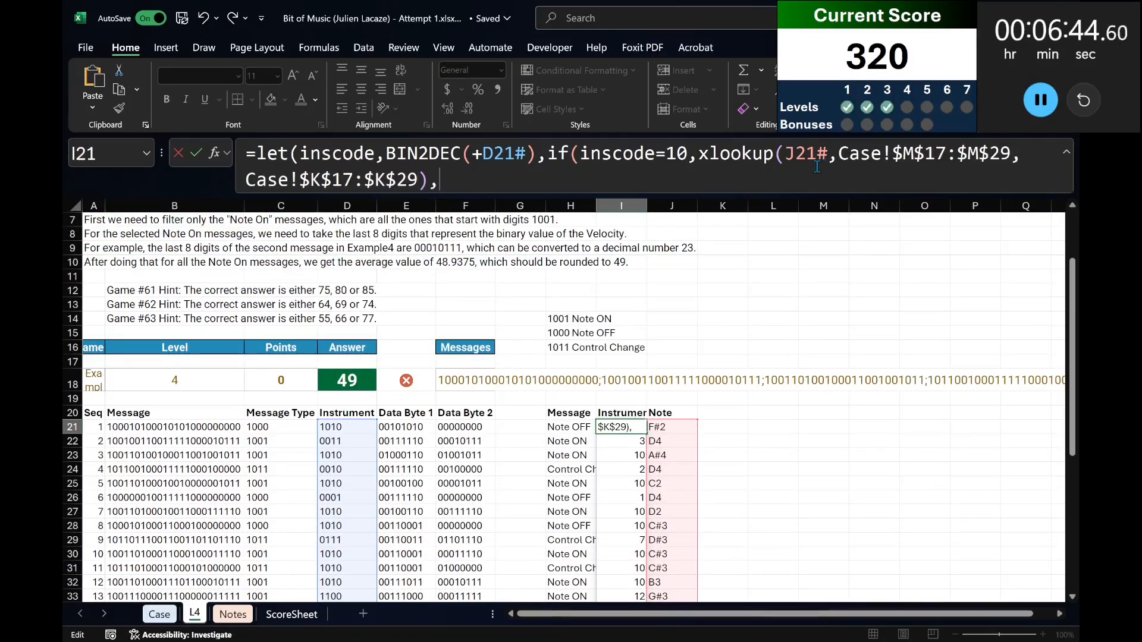
{"action": "type", "text": "xlookup"}
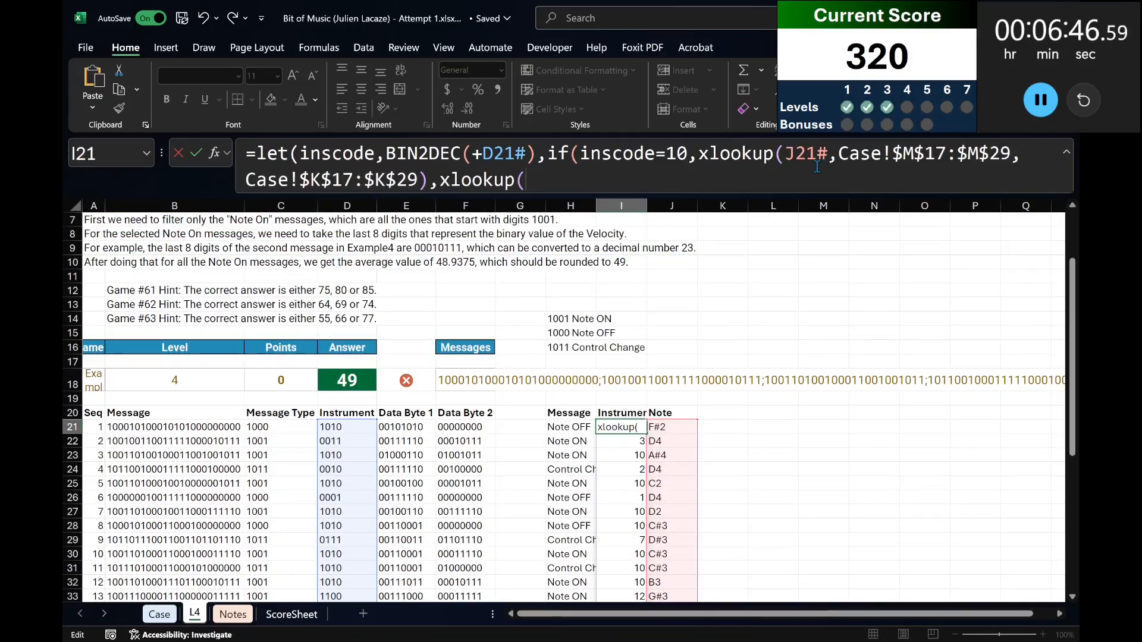
{"action": "type", "text": "(inscode"}
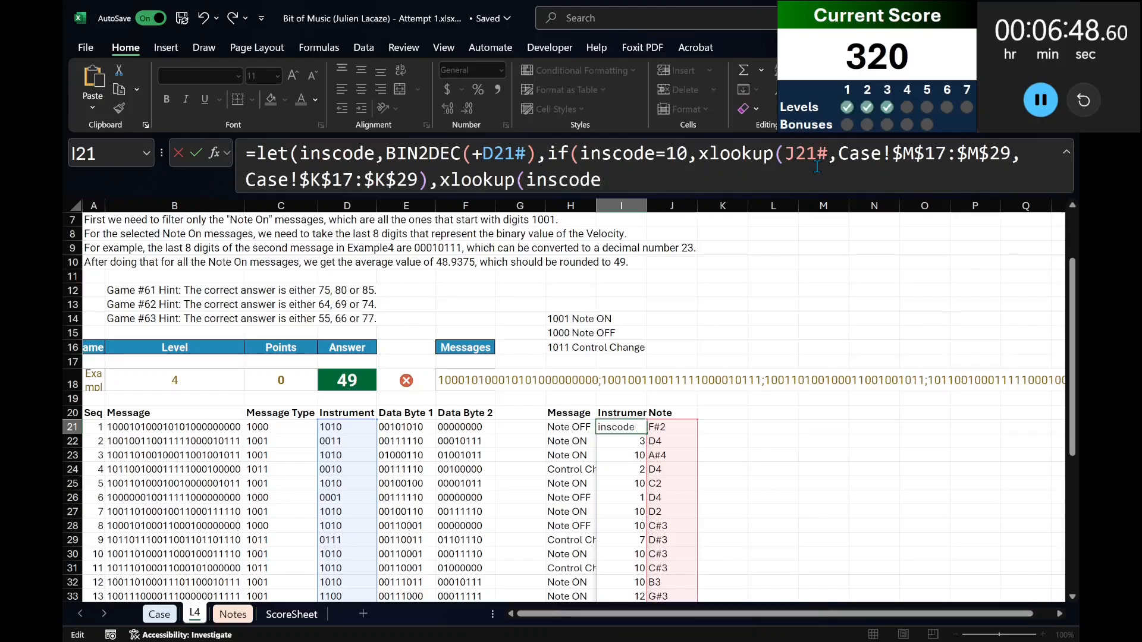
{"action": "type", "text": ","}
Add a second XLOOKUP as the IF's false result, matching inscode in Case!L17:L29 and returning Case!K17:K29.
{"action": "key", "text": "ctrl+Page_Up"}
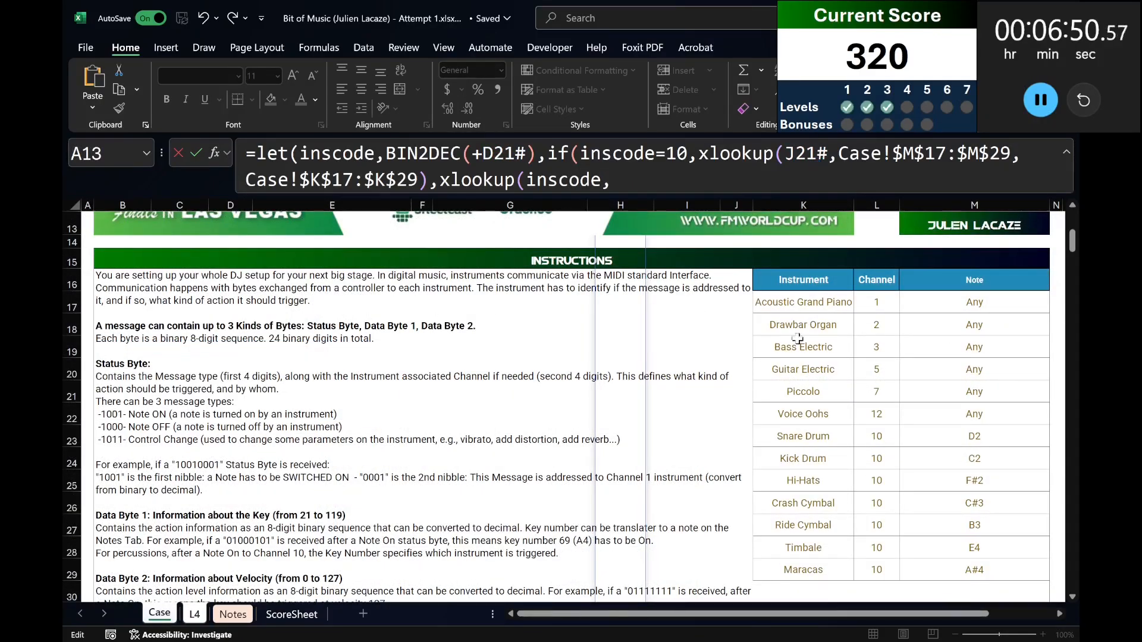
{"action": "left_click", "coordinate": [876, 299]}
{"action": "key", "text": "ctrl+shift+Down"}
{"action": "type", "text": ","}
{"action": "left_click", "coordinate": [830, 285]}
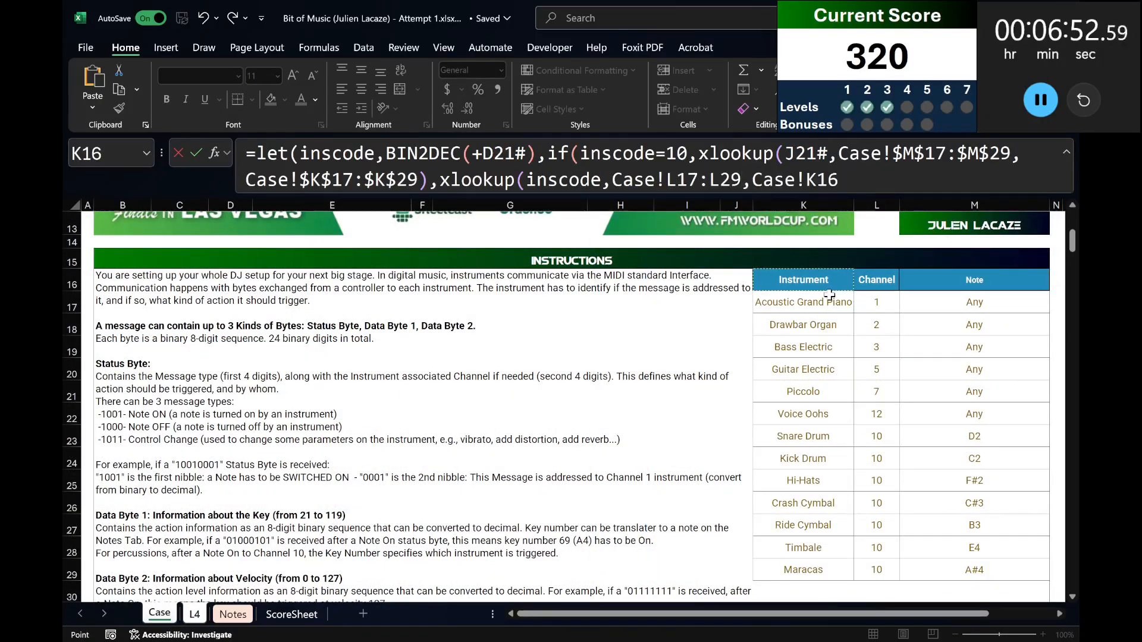
{"action": "key", "text": "Left"}
{"action": "left_click", "coordinate": [829, 291]}
{"action": "left_click", "coordinate": [822, 240]}
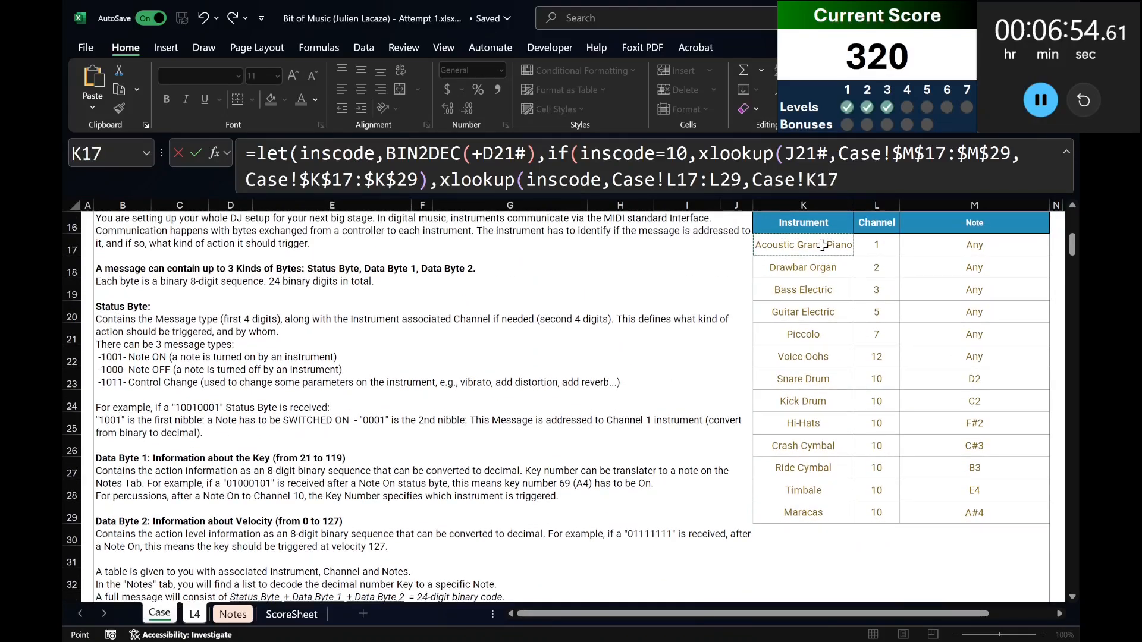
{"action": "key", "text": "ctrl+shift+Down"}
{"action": "type", "text": ")"}
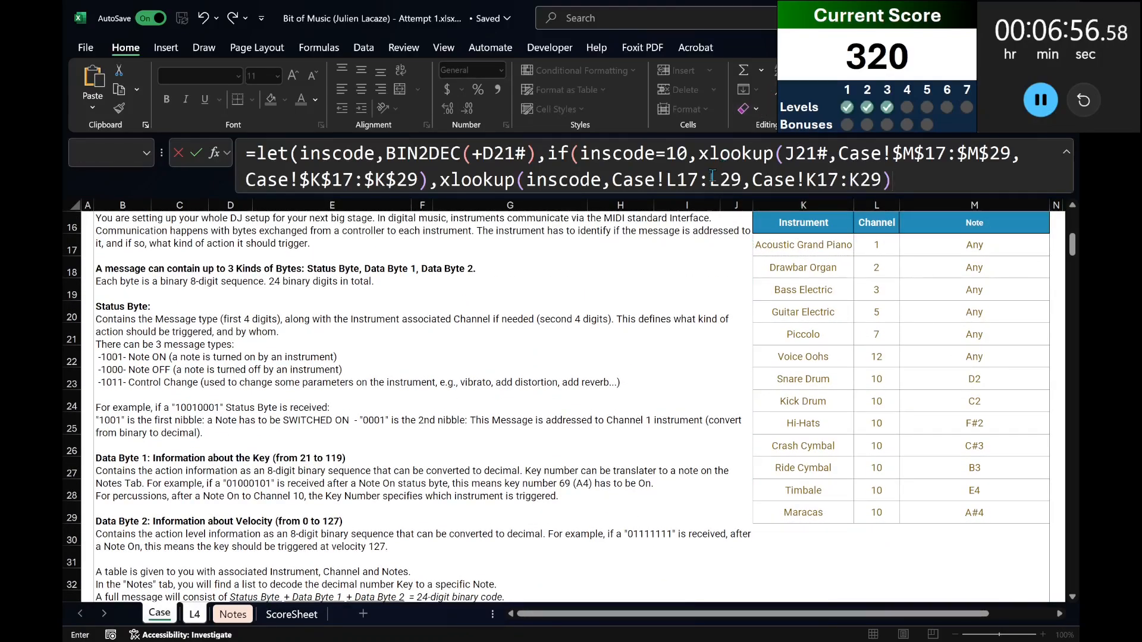
Make the second XLOOKUP's ranges absolute, close the remaining brackets and commit the I21 formula.
{"action": "left_click_drag", "start_coordinate": [667, 181], "coordinate": [892, 181]}
{"action": "key", "text": "F4"}
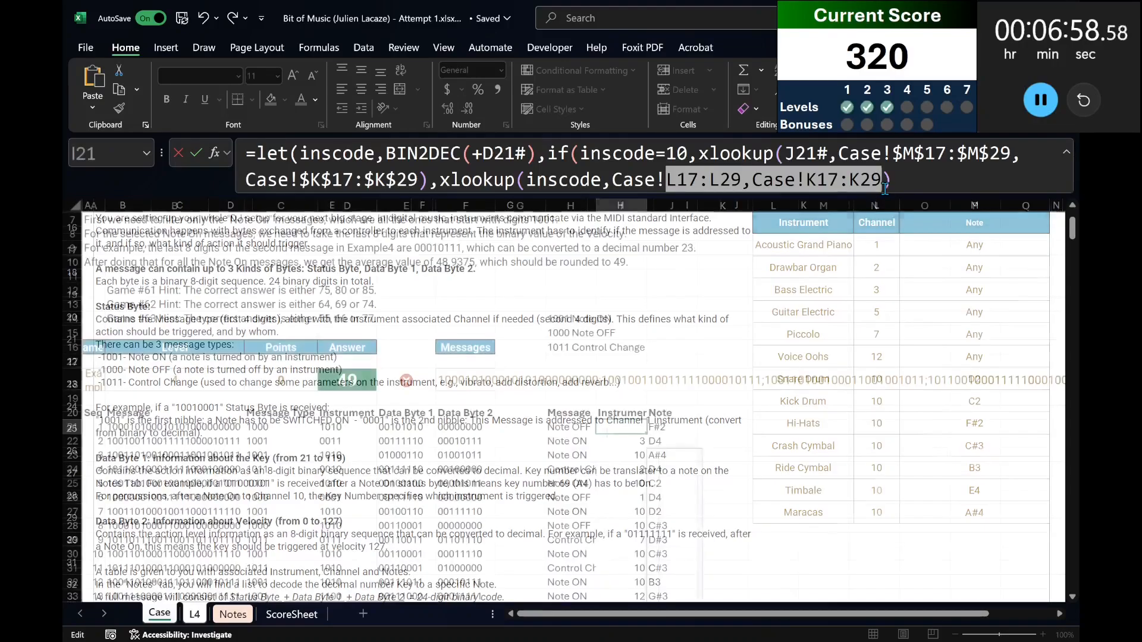
{"action": "left_click", "coordinate": [1011, 186]}
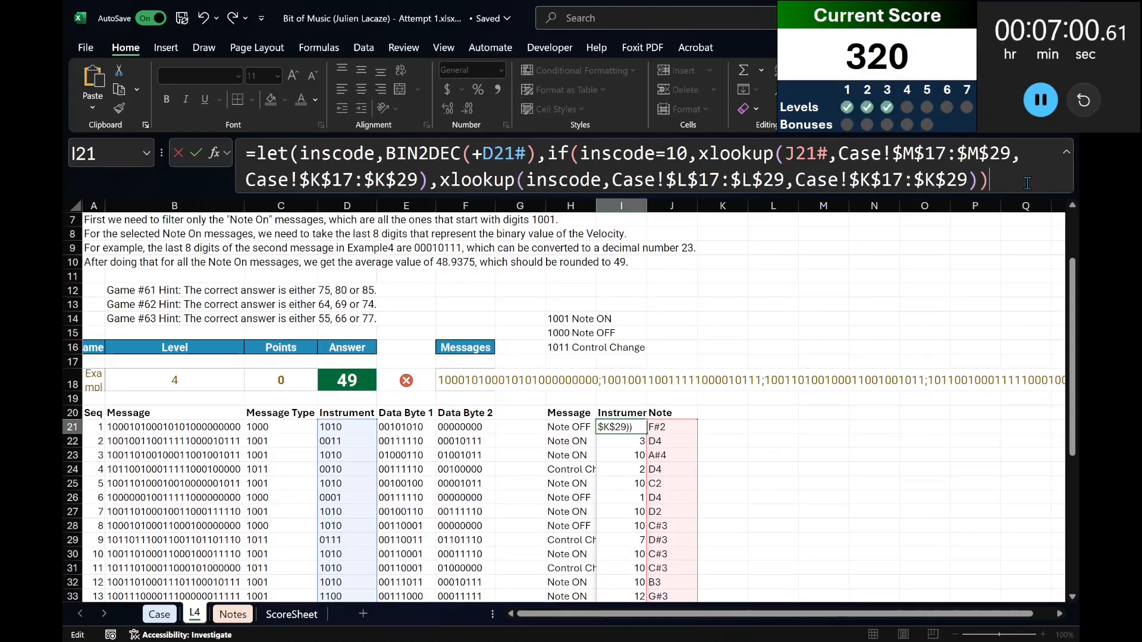
{"action": "type", "text": ")"}
{"action": "key", "text": "ctrl+Return"}
Add a bold "Velocity" header in K20.
{"action": "key", "text": "Right"}
{"action": "key", "text": "Right"}
{"action": "key", "text": "Up"}
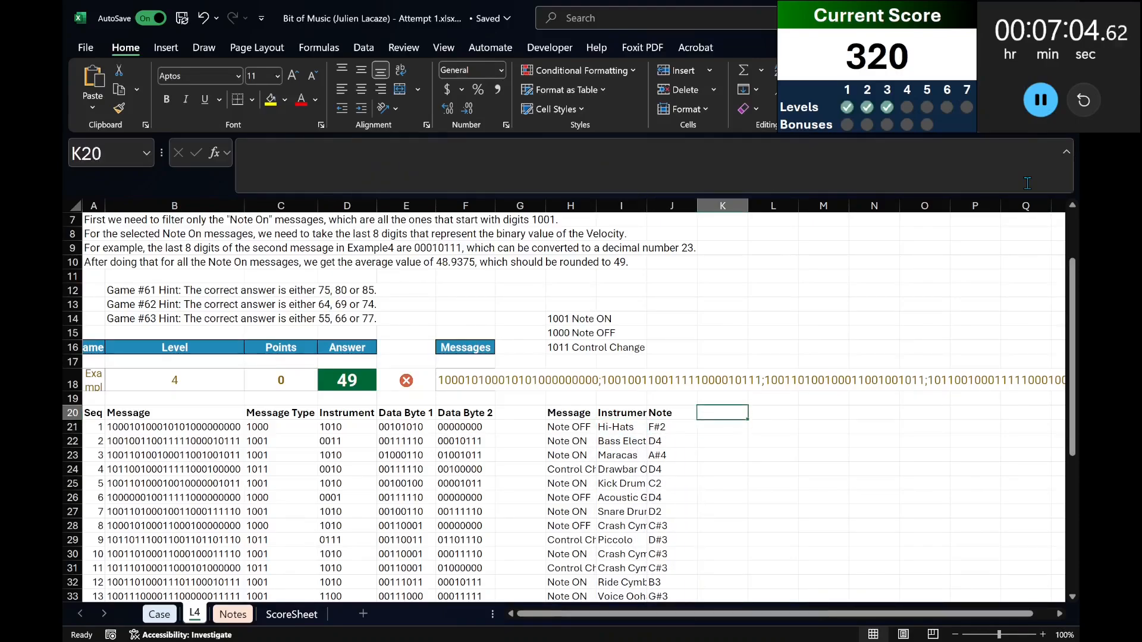
{"action": "key", "text": "ctrl+b"}
{"action": "scroll", "coordinate": [515, 463], "scroll_direction": "up", "scroll_amount": 1}
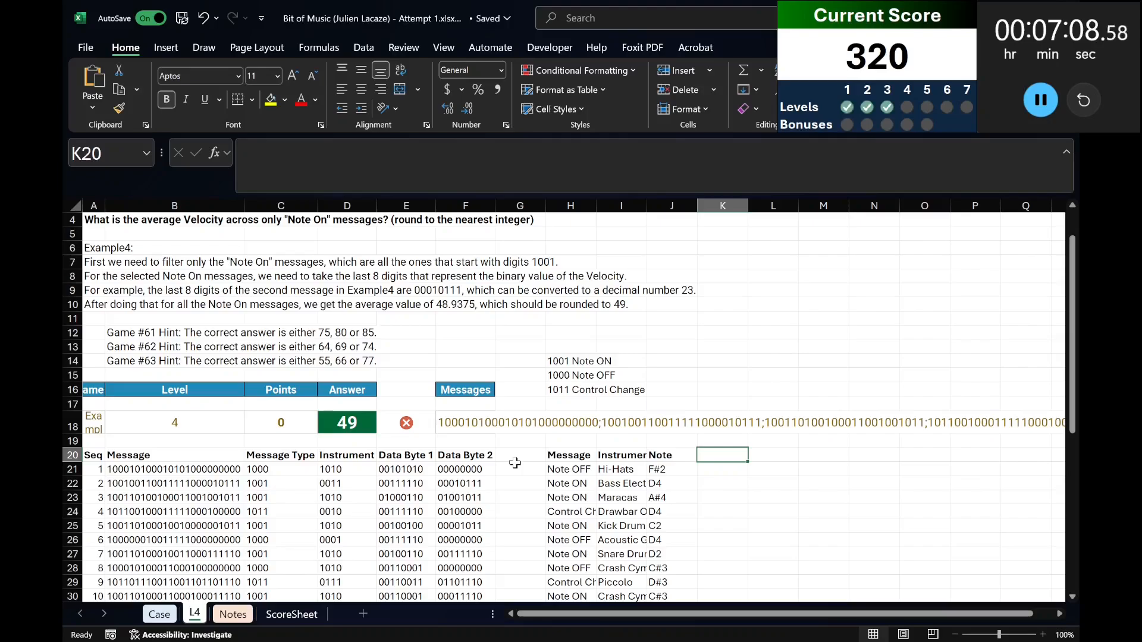
{"action": "type", "text": "Velo"}
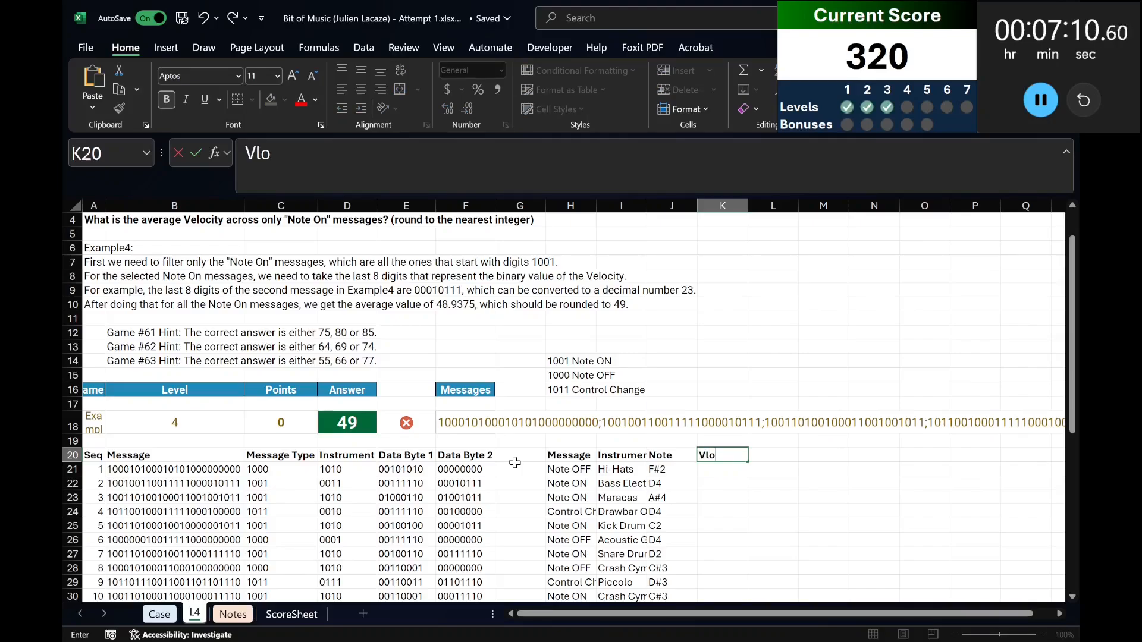
{"action": "type", "text": "city"}
{"action": "key", "text": "Return"}
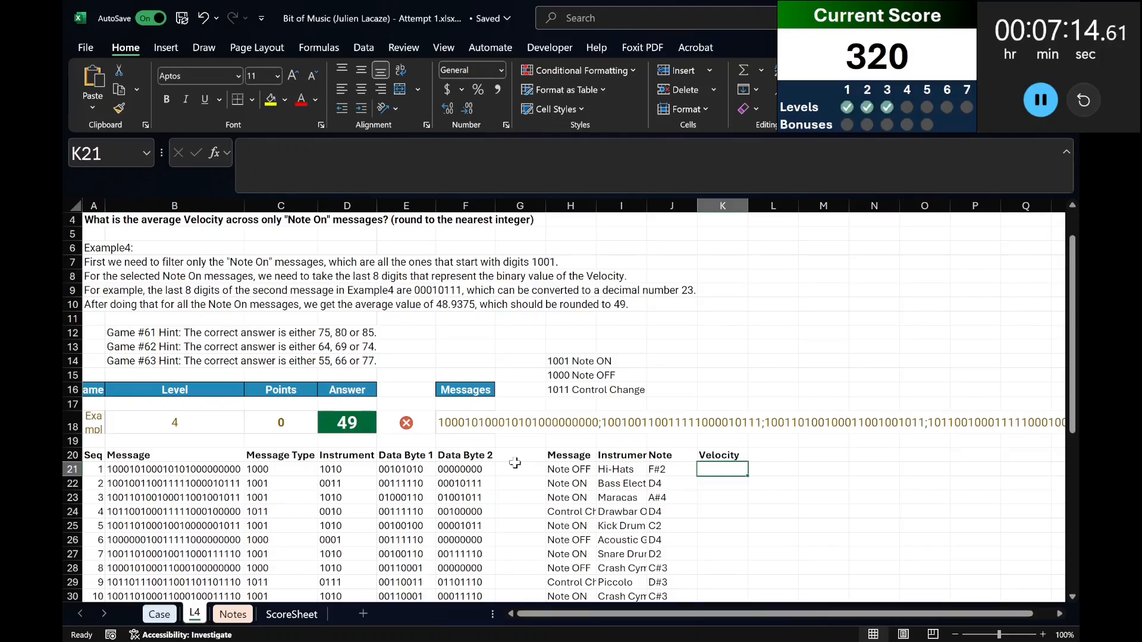
Enter =BIN2DEC(F21#) in K21 to convert the Data Byte 2 values to decimal velocities.
{"action": "type", "text": "="}
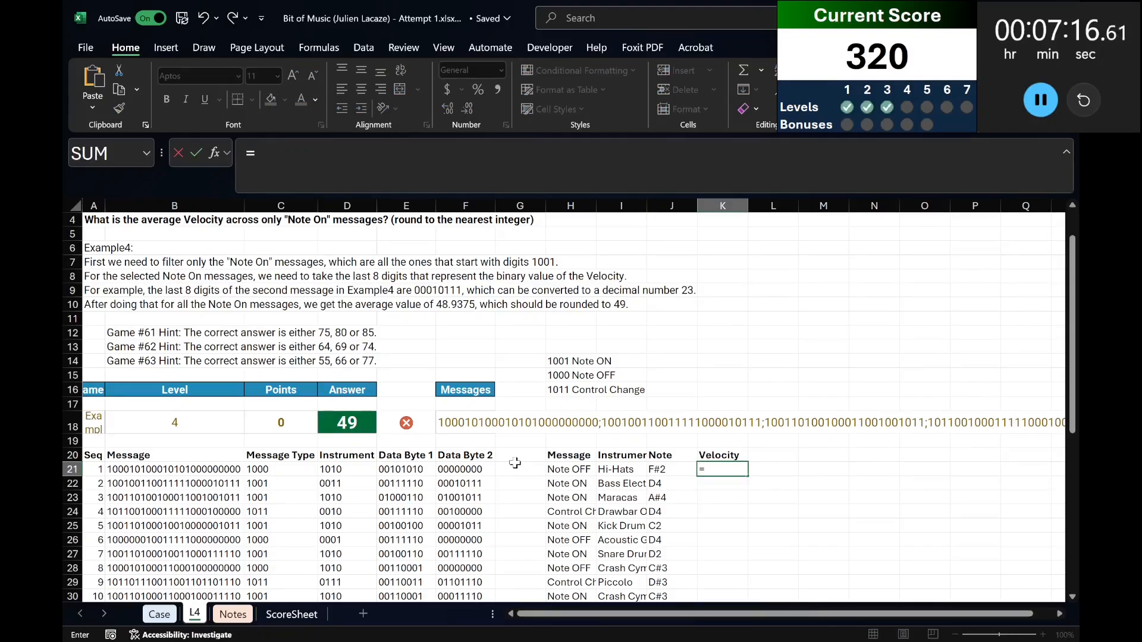
{"action": "type", "text": "bin2dec("}
{"action": "key", "text": "Left"}
{"action": "key", "text": "Left"}
{"action": "key", "text": "Left"}
{"action": "key", "text": "Left"}
{"action": "key", "text": "Left"}
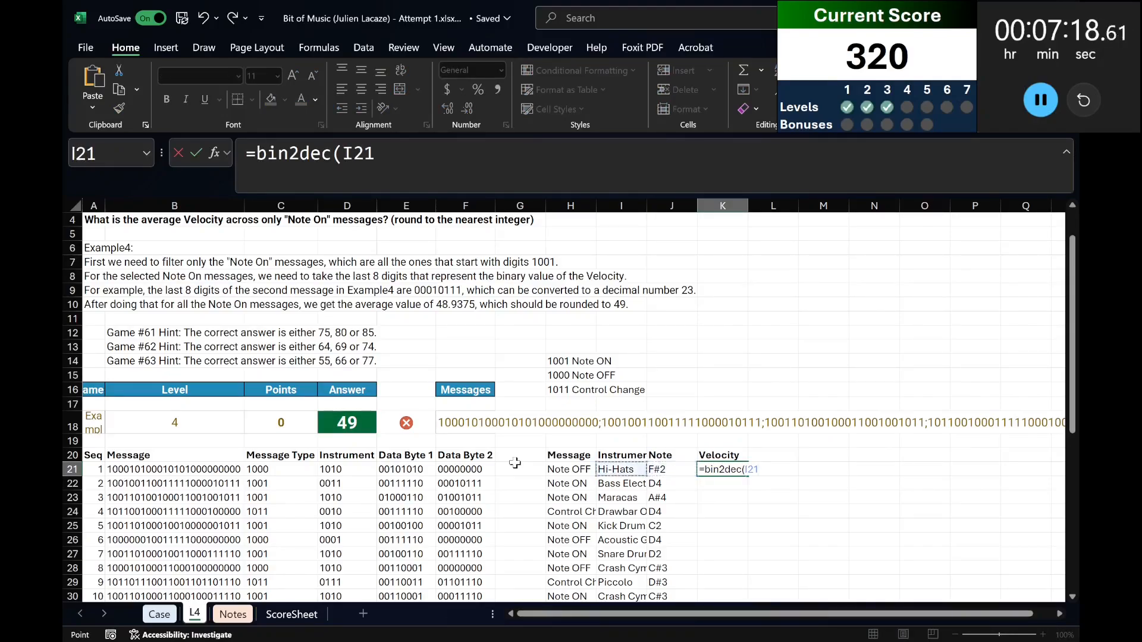
{"action": "type", "text": "))"}
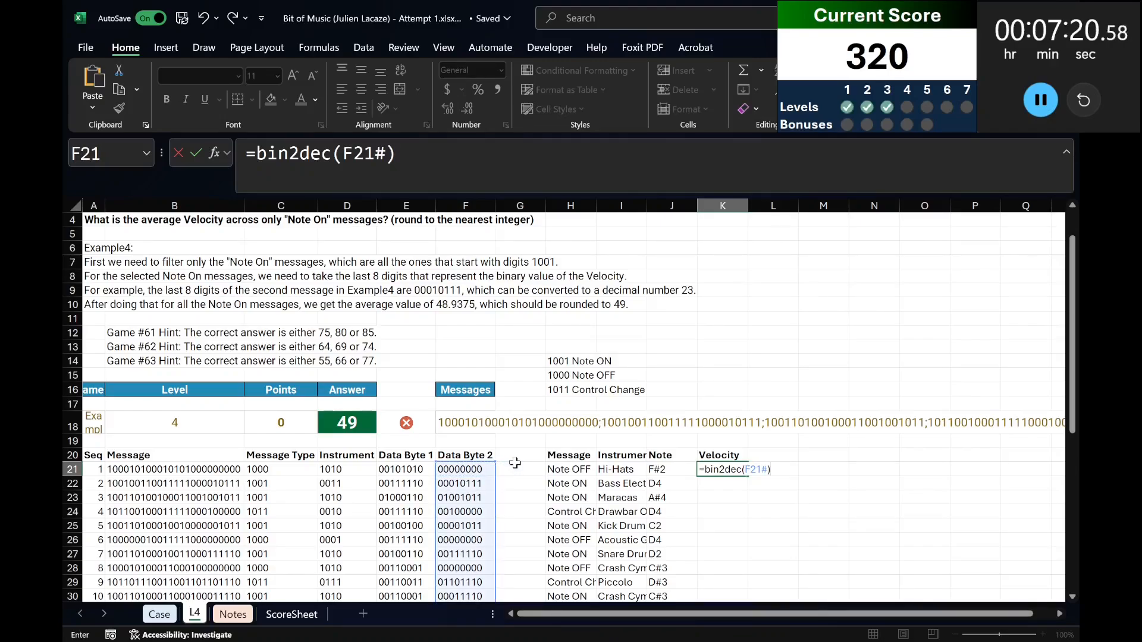
{"action": "key", "text": "Return"}
{"action": "key", "text": "Up"}
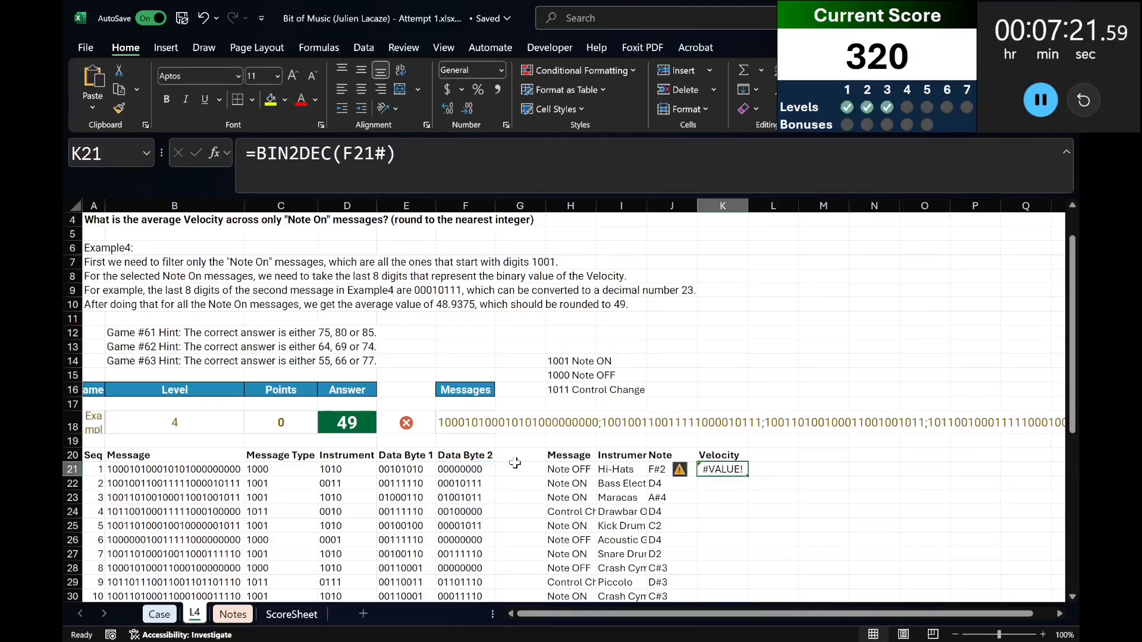
Change the K21 formula to =BIN2DEC(+F21#).
{"action": "left_click", "coordinate": [347, 163]}
{"action": "type", "text": "+"}
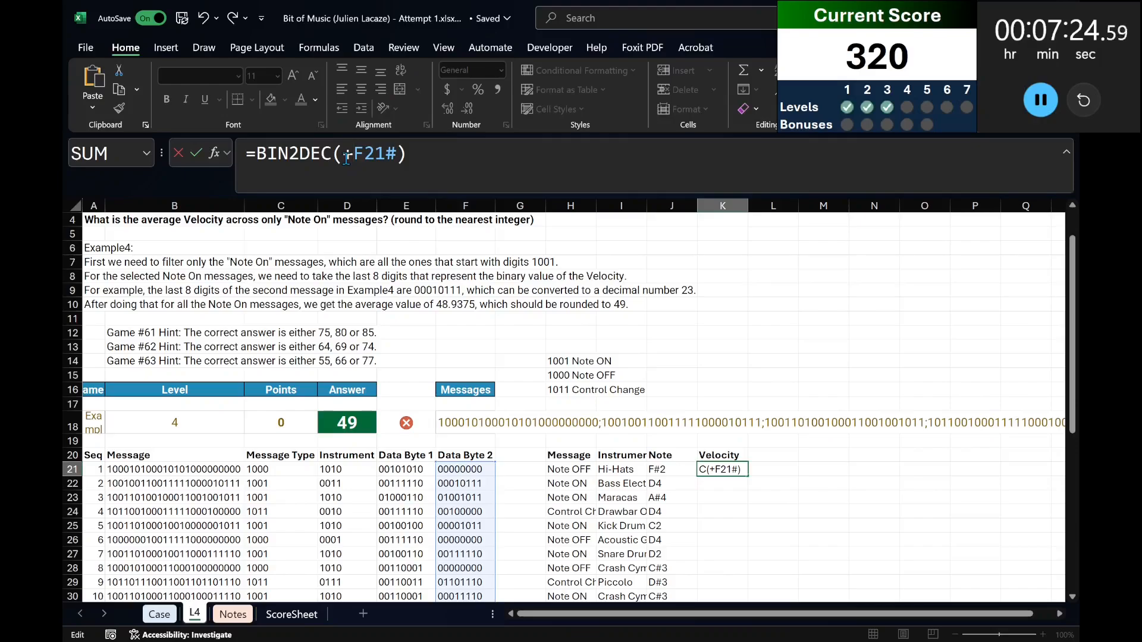
{"action": "key", "text": "Return"}
Start an AVERAGEIFS formula in N20 with the velocities in K21# as the average range.
{"action": "key", "text": "Right"}
{"action": "key", "text": "Up"}
{"action": "key", "text": "Right"}
{"action": "key", "text": "Up"}
{"action": "key", "text": "Right"}
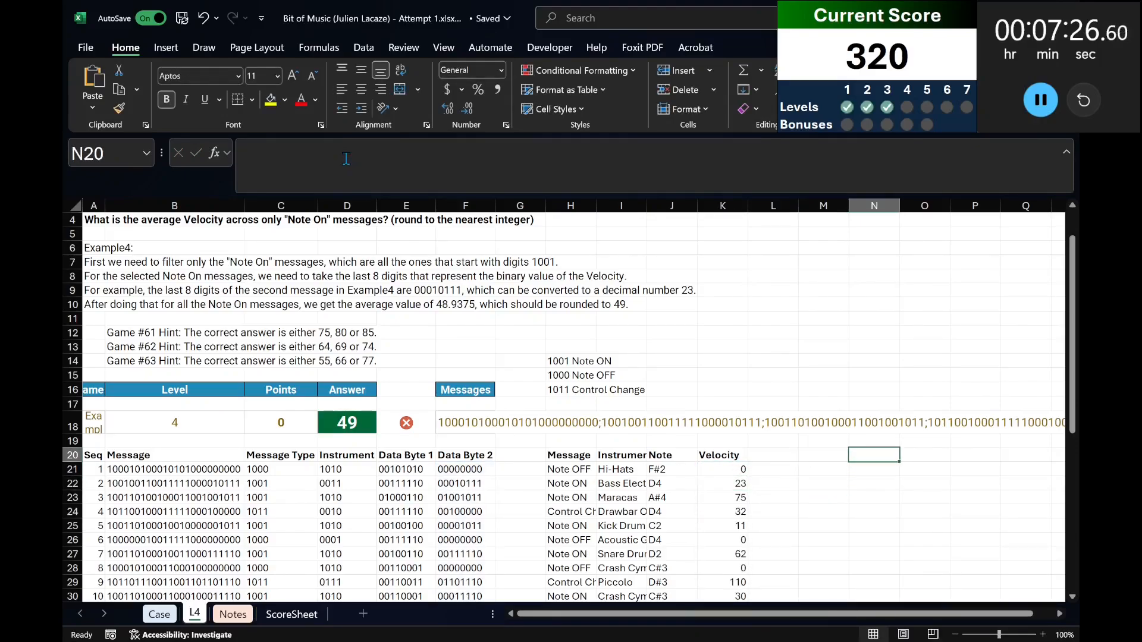
{"action": "type", "text": "=averageifs("}
{"action": "key", "text": "Left"}
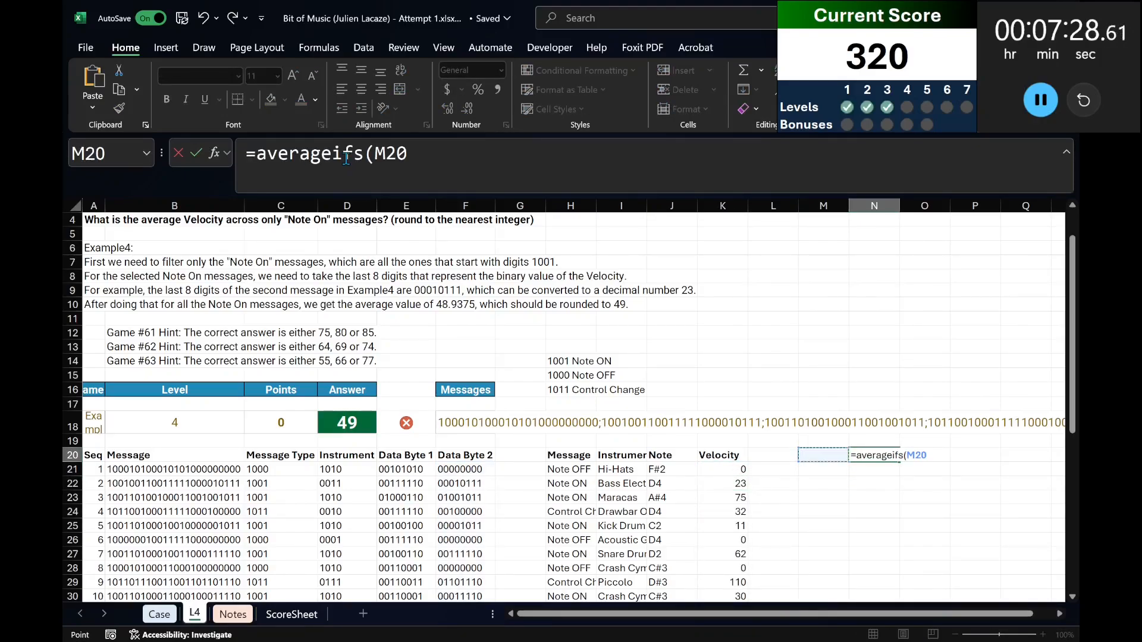
{"action": "key", "text": "Left"}
{"action": "key", "text": "Left"}
{"action": "key", "text": "Down"}
{"action": "key", "text": "ctrl+shift+Down"}
{"action": "type", "text": ","}
Complete the AVERAGEIFS with H21# as the criteria range and "Note ON" as the criterion, and reselect N20.
{"action": "key", "text": "Left"}
{"action": "key", "text": "Left"}
{"action": "key", "text": "Left"}
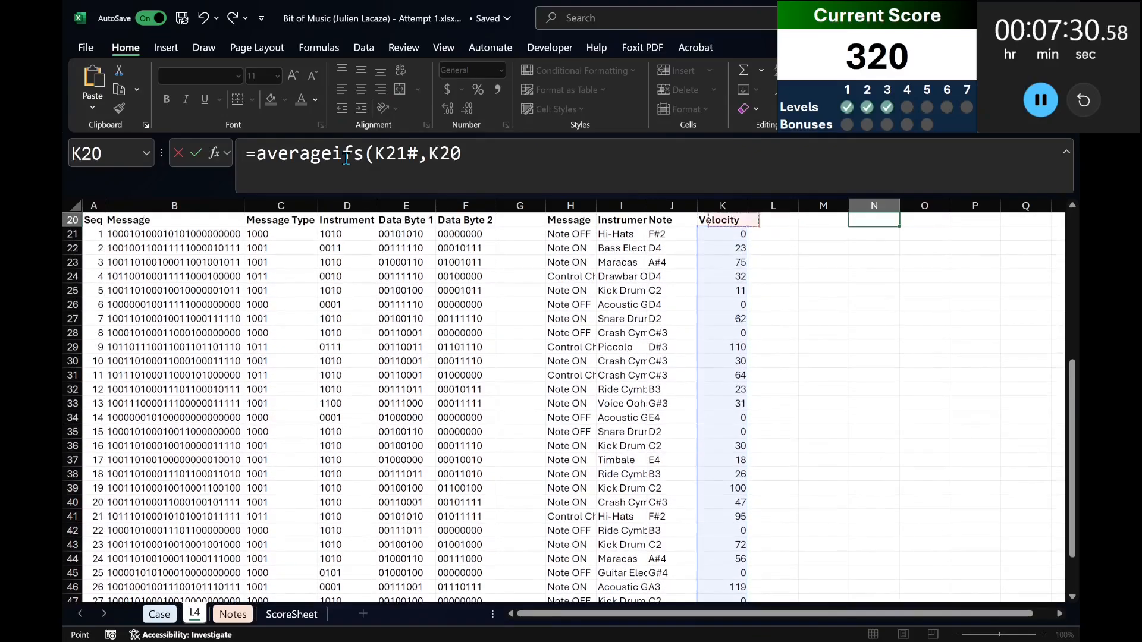
{"action": "key", "text": "Left"}
{"action": "key", "text": "Left"}
{"action": "key", "text": "Left"}
{"action": "key", "text": "Down"}
{"action": "key", "text": "ctrl+shift+Down"}
{"action": "type", "text": ",\"Note"}
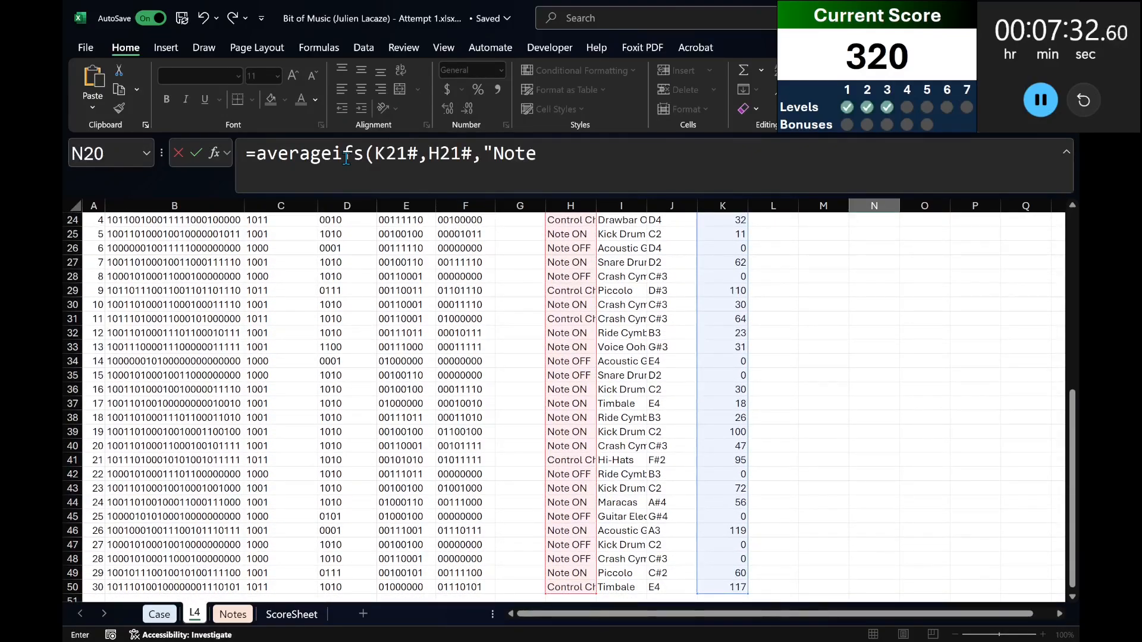
{"action": "type", "text": " ON\""}
{"action": "key", "text": "Return"}
{"action": "scroll", "coordinate": [889, 431], "scroll_direction": "up", "scroll_amount": 6}
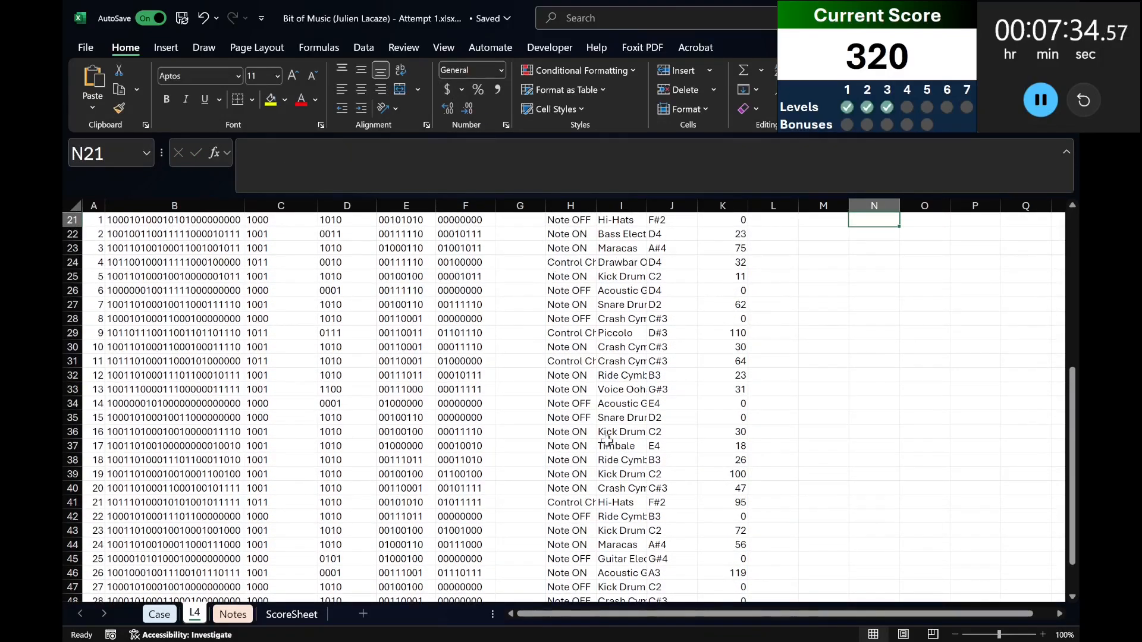
{"action": "left_click", "coordinate": [890, 417]}
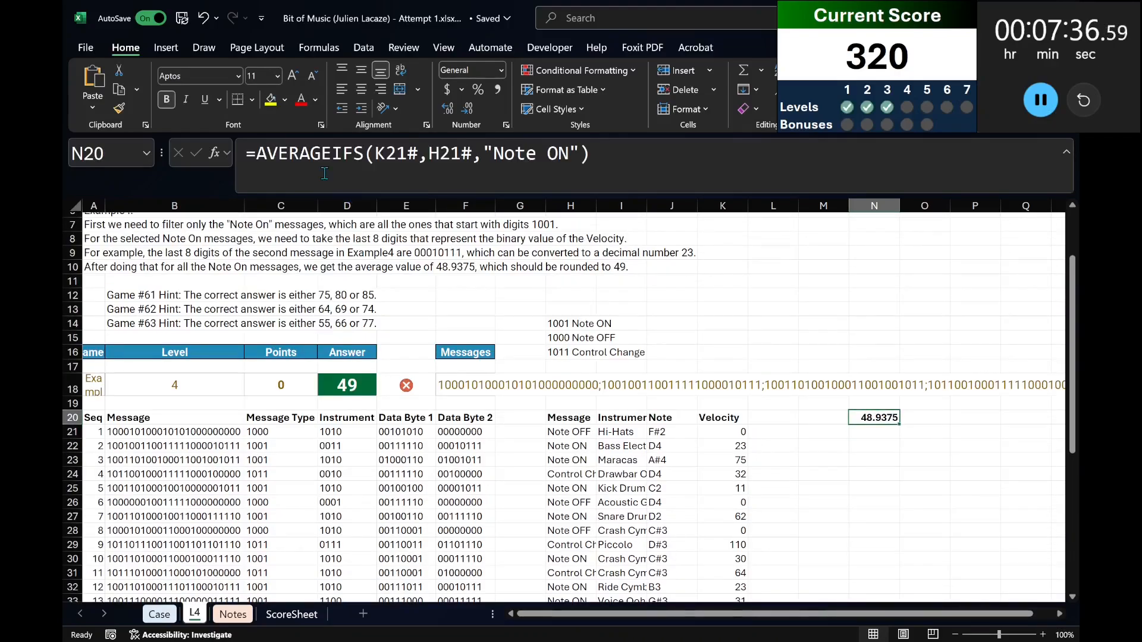
Wrap the AVERAGEIFS formula in N20 in ROUND with 0 decimal places.
{"action": "left_click", "coordinate": [254, 152]}
{"action": "type", "text": "round("}
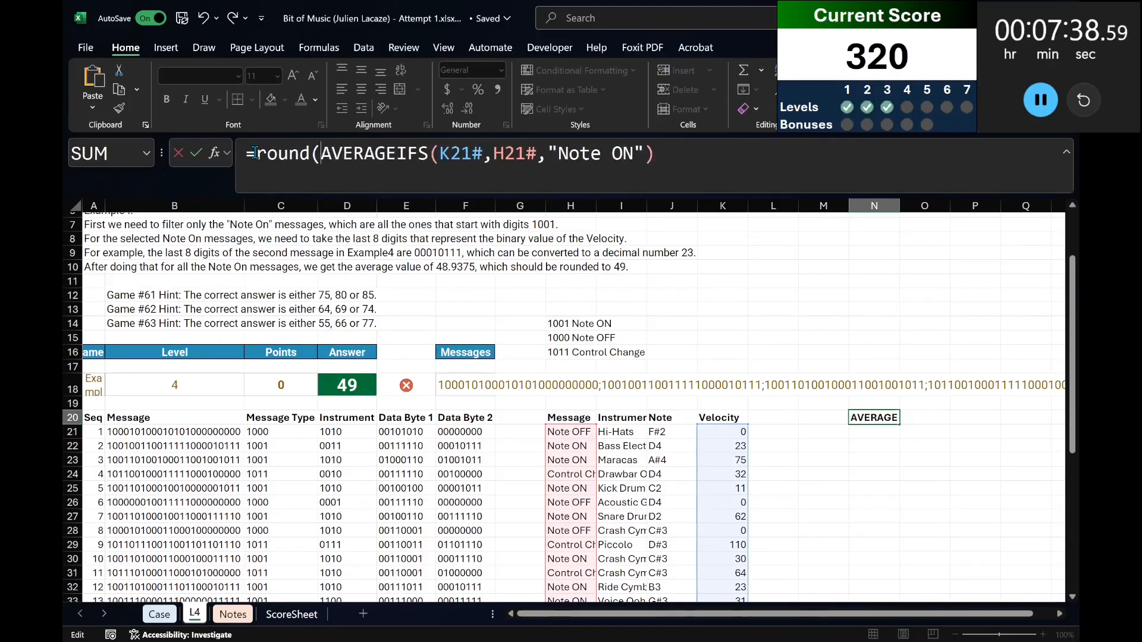
{"action": "type", "text": ",0)"}
{"action": "key", "text": "Return"}
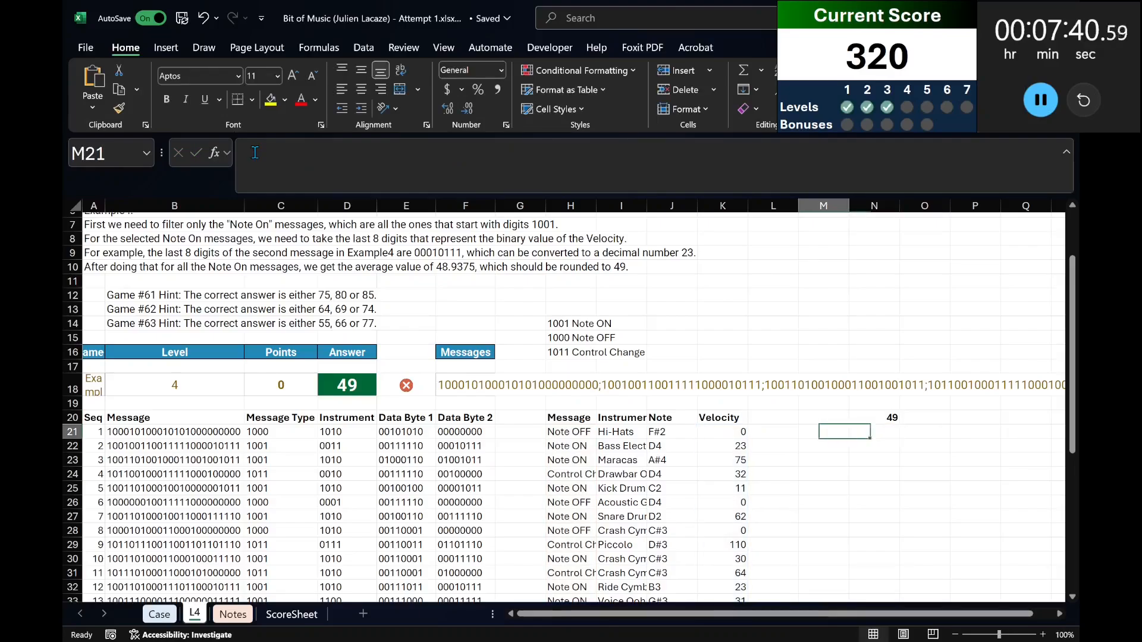
Copy the Level 4 game numbers 61 to 80 from the Case sheet and paste them as values from M21 down on sheet L4.
{"action": "key", "text": "Left"}
{"action": "key", "text": "ctrl+Page_Up"}
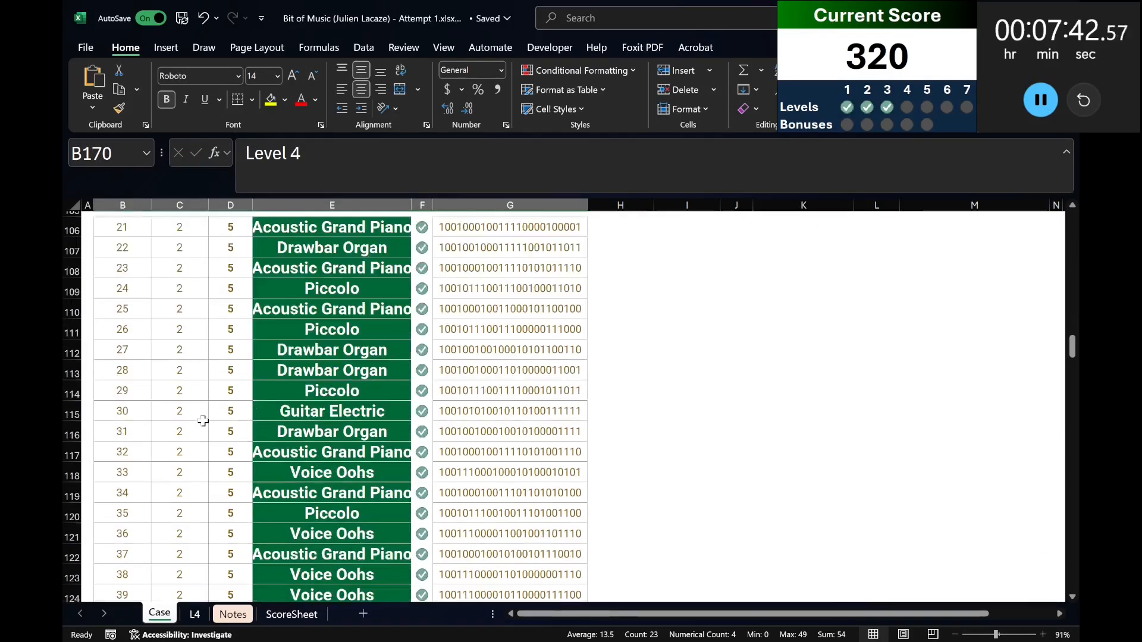
{"action": "scroll", "coordinate": [203, 420], "scroll_direction": "down", "scroll_amount": 12}
{"action": "scroll", "coordinate": [161, 400], "scroll_direction": "up", "scroll_amount": 7}
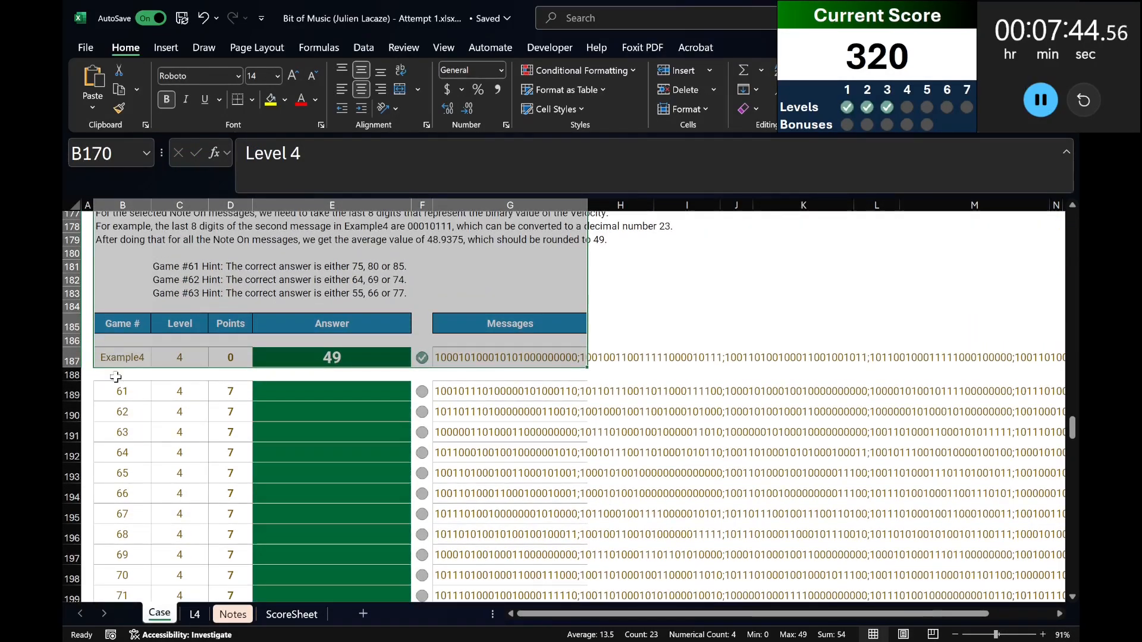
{"action": "left_click", "coordinate": [118, 390]}
{"action": "key", "text": "ctrl+shift+Down"}
{"action": "key", "text": "ctrl+c"}
{"action": "key", "text": "ctrl+Page_Down"}
{"action": "key", "text": "ctrl+shift+v"}
{"action": "key", "text": "Up"}
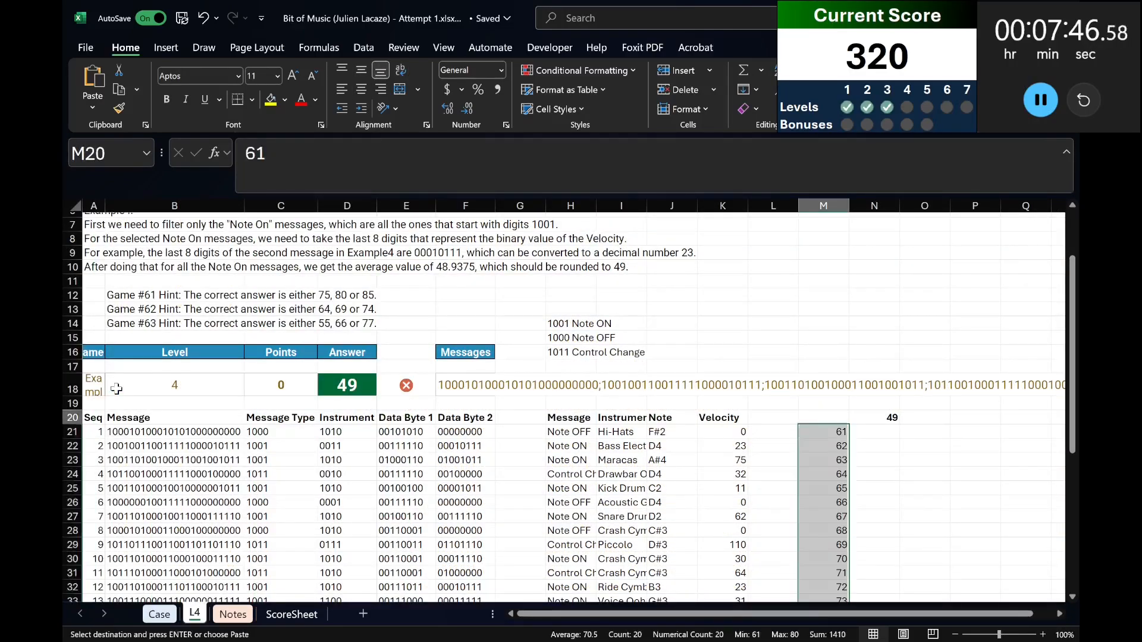
Create a data table over M20:N40 with A18 as the column input cell.
{"action": "key", "text": "ctrl+shift+Right"}
{"action": "key", "text": "ctrl+shift+Down"}
{"action": "key", "text": "ctrl+shift+Down"}
{"action": "key", "text": "alt+d"}
{"action": "key", "text": "t"}
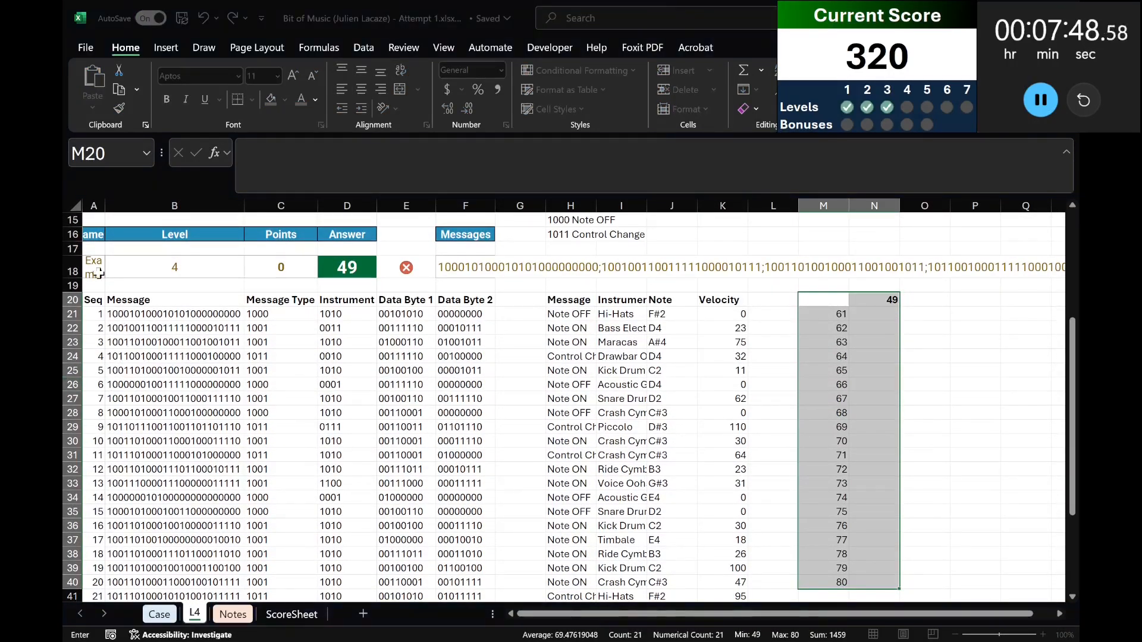
{"action": "left_click", "coordinate": [95, 267]}
{"action": "key", "text": "Return"}
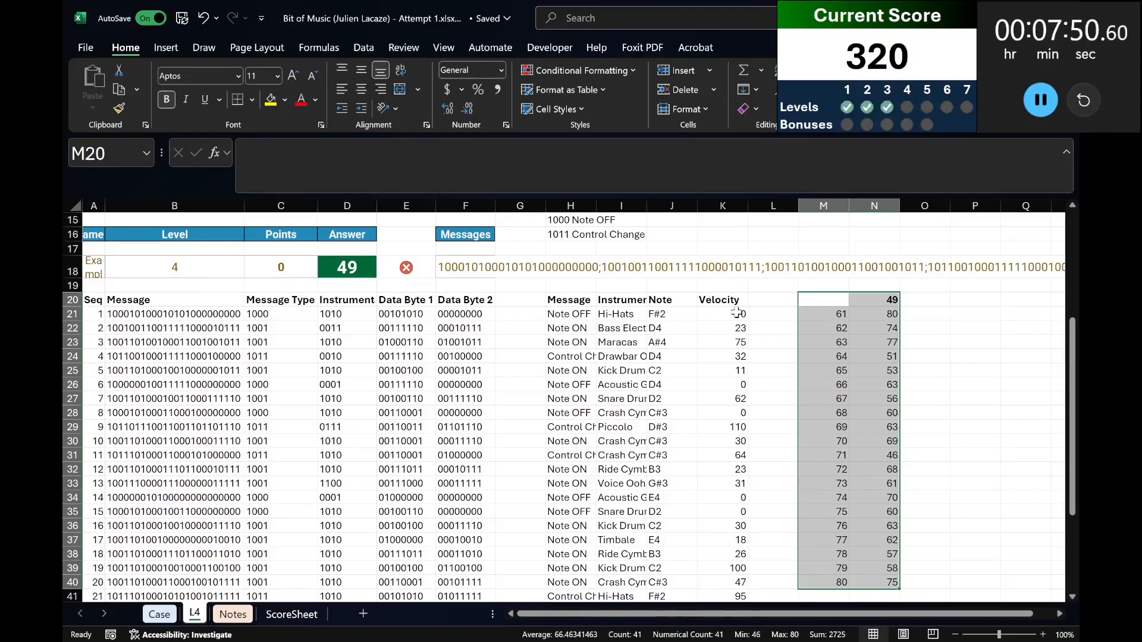
Copy the data table results for games 61 to 80 and paste them as values into the Level 4 answers from E189.
{"action": "left_click", "coordinate": [853, 314]}
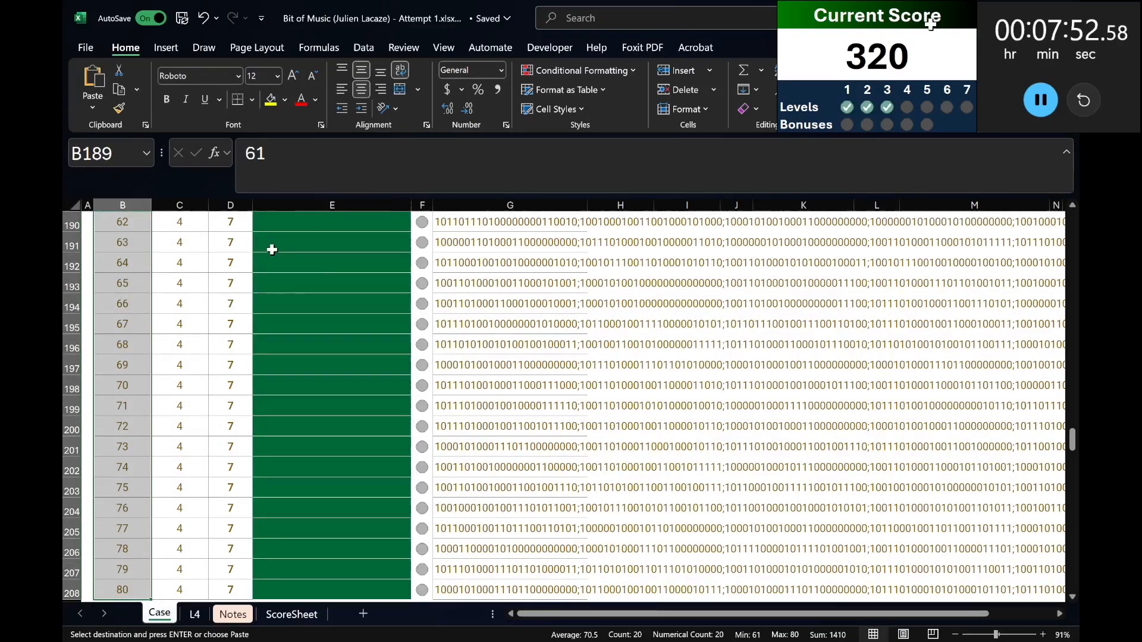
{"action": "scroll", "coordinate": [273, 250], "scroll_direction": "up", "scroll_amount": 3}
{"action": "left_click", "coordinate": [319, 333]}
{"action": "key", "text": "ctrl+shift+v"}
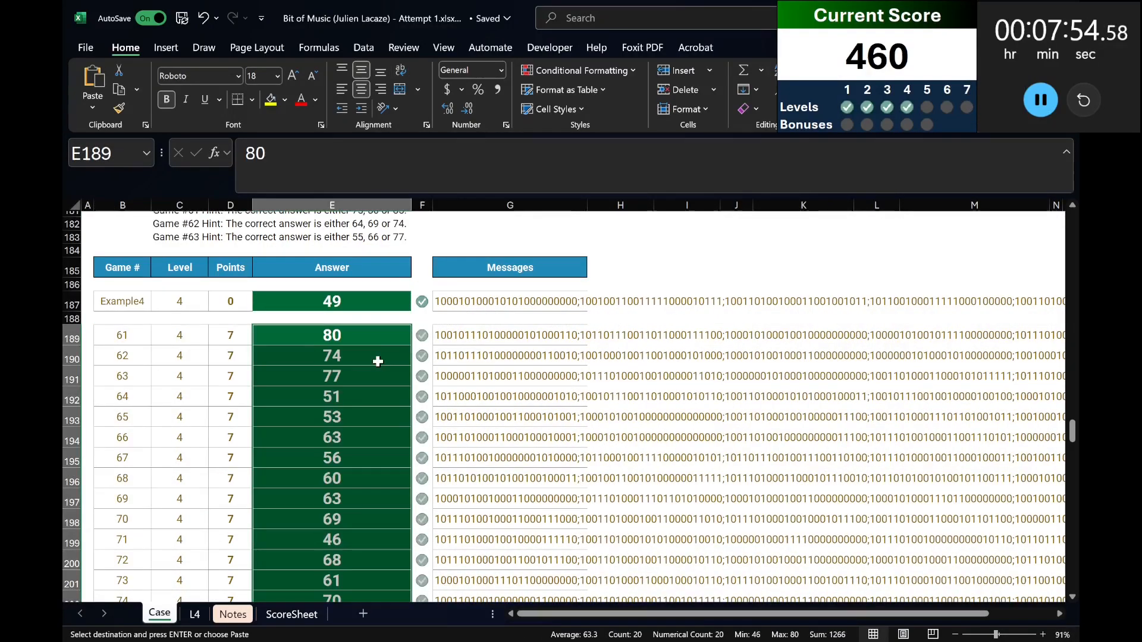
Read the Level 5 instructions and check the message lengths with =LEN(G230:G251) in H230.
{"action": "scroll", "coordinate": [378, 361], "scroll_direction": "up", "scroll_amount": 1}
{"action": "scroll", "coordinate": [378, 361], "scroll_direction": "down", "scroll_amount": 6}
{"action": "scroll", "coordinate": [378, 361], "scroll_direction": "down", "scroll_amount": 5}
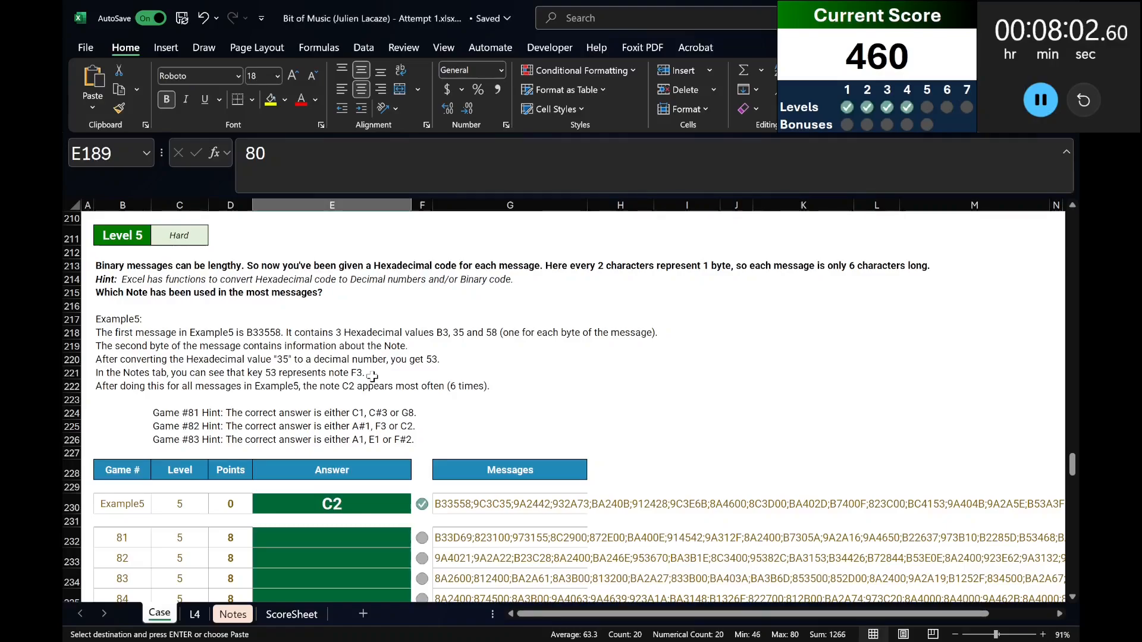
{"action": "scroll", "coordinate": [372, 376], "scroll_direction": "down", "scroll_amount": 2}
{"action": "scroll", "coordinate": [372, 377], "scroll_direction": "up", "scroll_amount": 2}
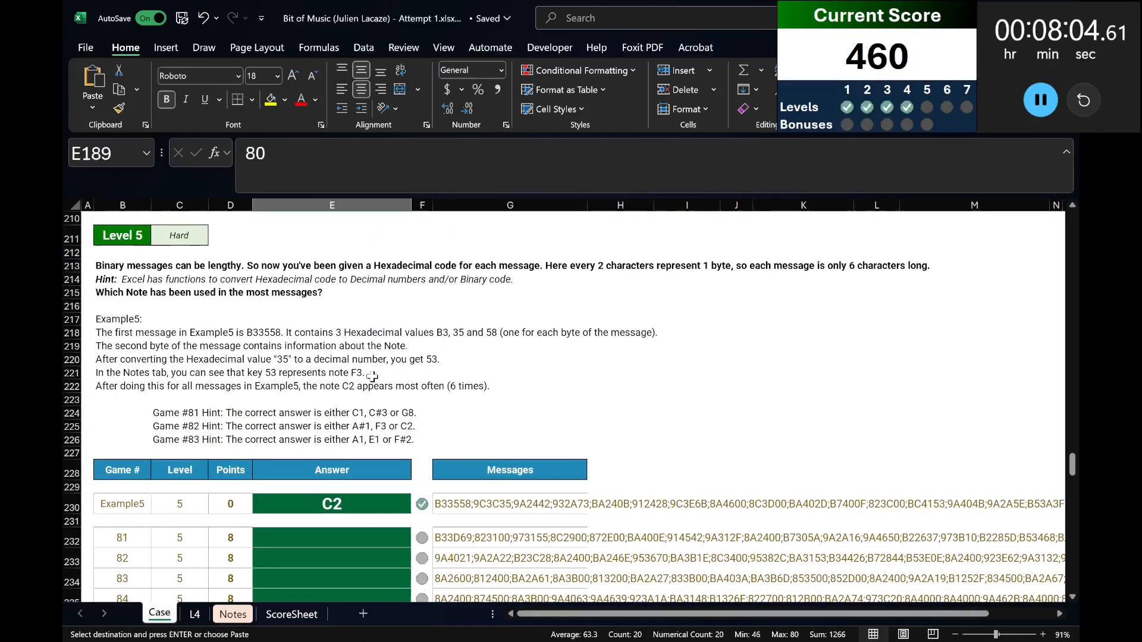
{"action": "left_click", "coordinate": [601, 507]}
{"action": "type", "text": "=len("}
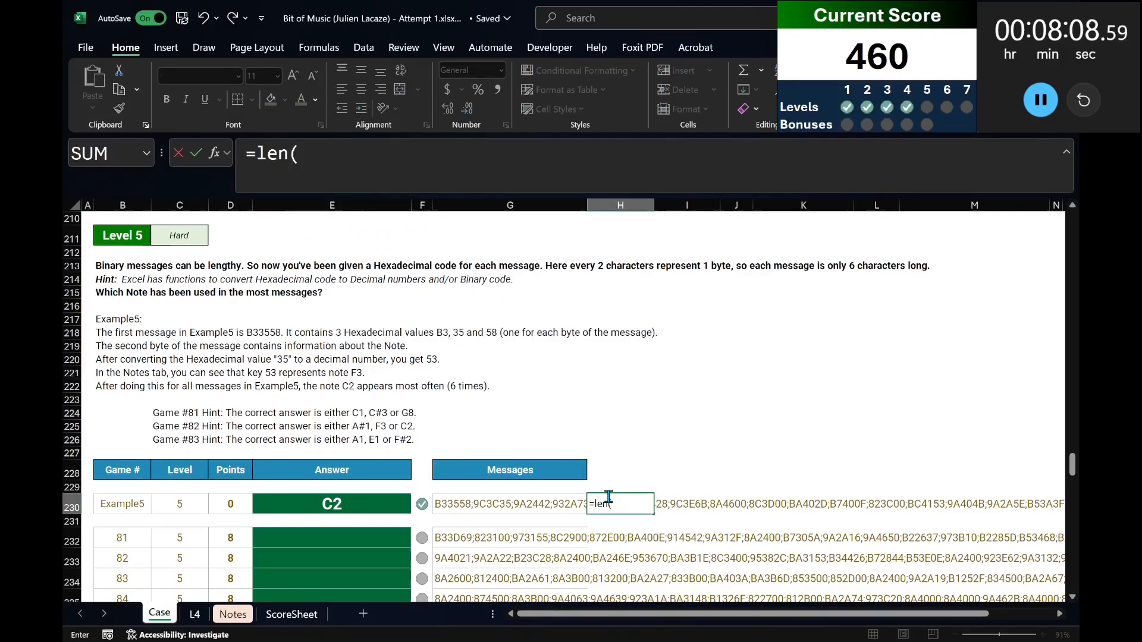
{"action": "key", "text": "Down"}
{"action": "key", "text": "Left"}
{"action": "key", "text": "Up"}
{"action": "key", "text": "shift+Down"}
{"action": "key", "text": "shift+Down"}
{"action": "key", "text": "ctrl+shift+Down"}
{"action": "key", "text": "Return"}
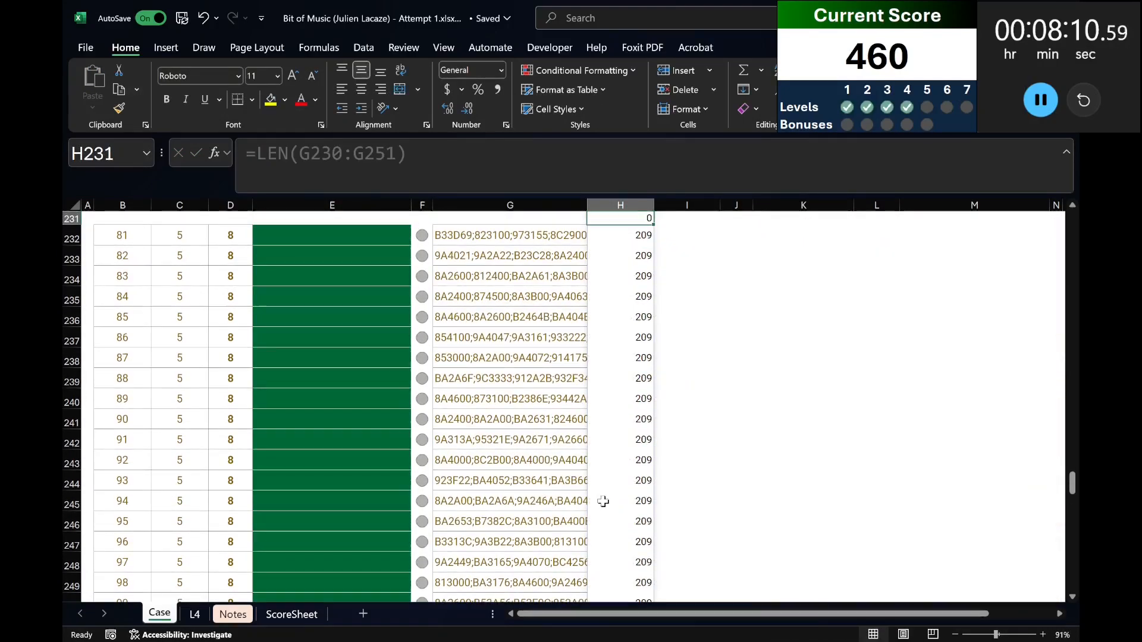
Clear the message-length formula from column H beside the Level 5 messages.
{"action": "key", "text": "Up"}
{"action": "key", "text": "ctrl+shift+Down"}
{"action": "key", "text": "ctrl+BackSpace"}
{"action": "scroll", "coordinate": [601, 502], "scroll_direction": "up", "scroll_amount": 2}
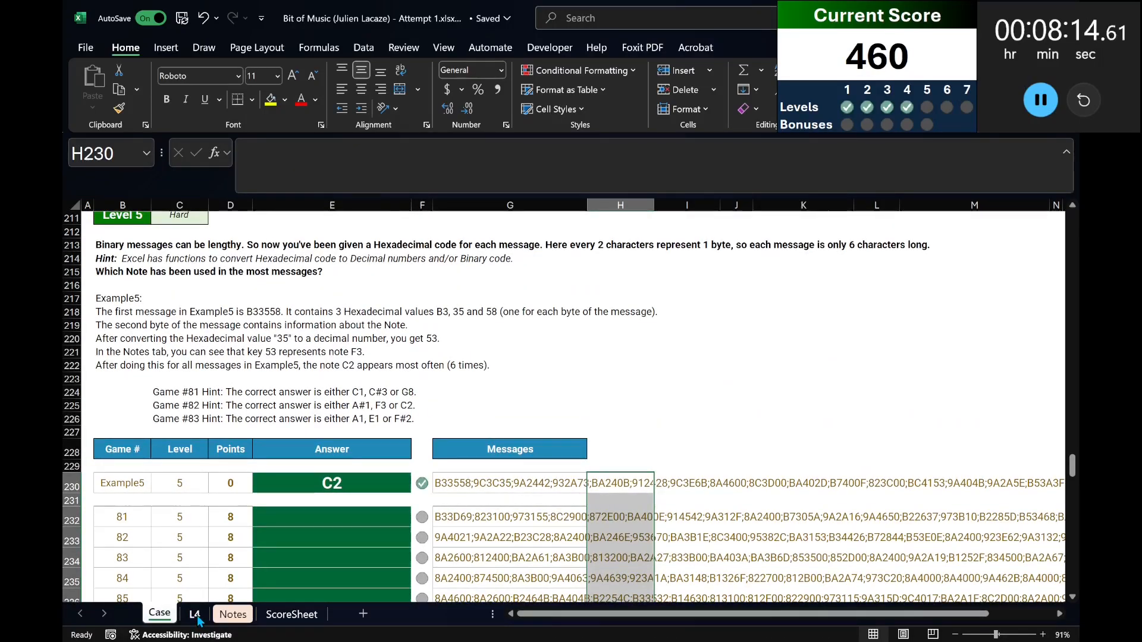
On sheet L4, set the game name in A18 to Example5.
{"action": "left_click", "coordinate": [197, 619]}
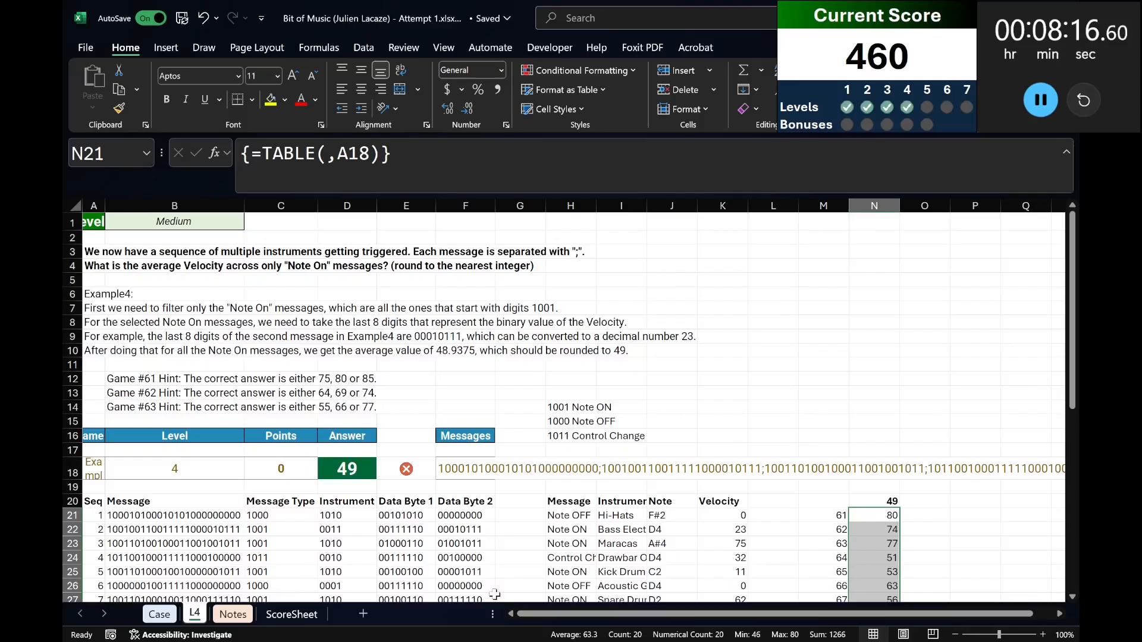
{"action": "left_click_drag", "start_coordinate": [492, 608], "coordinate": [402, 607]}
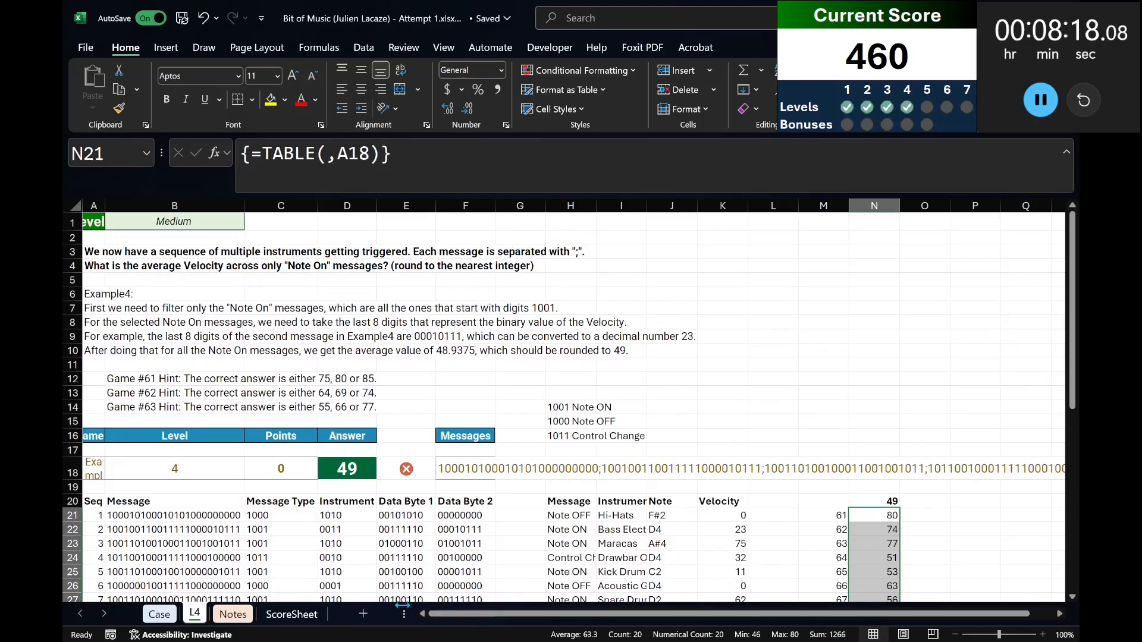
{"action": "left_click", "coordinate": [99, 469]}
{"action": "type", "text": "Example5"}
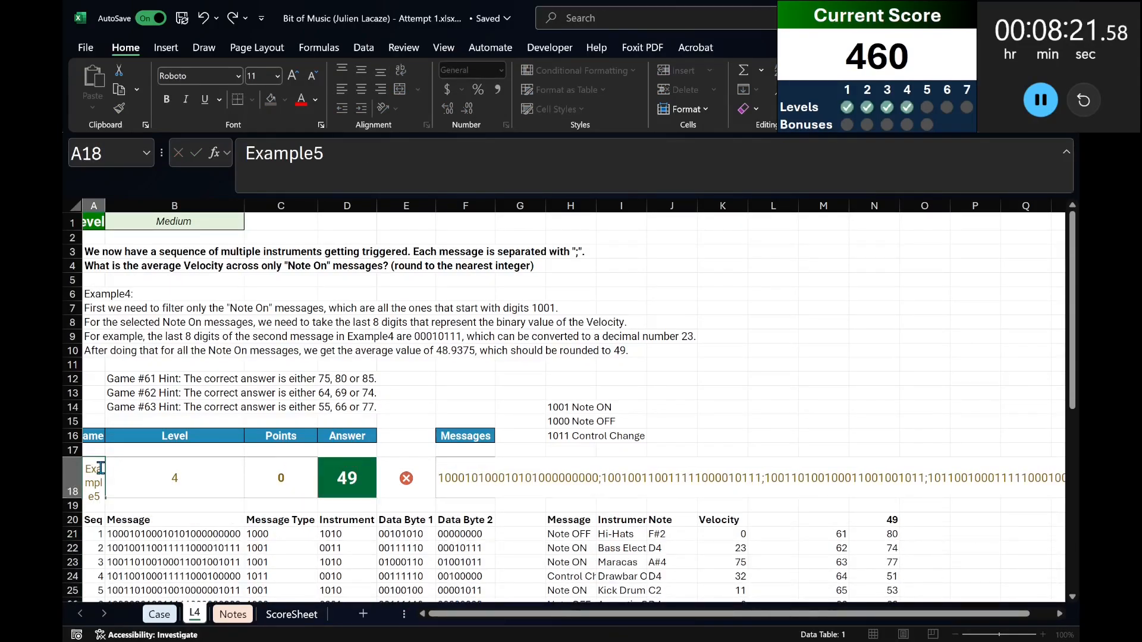
{"action": "key", "text": "Return"}
Try the formula =HEX2BIN(LEFT(B21#,2),4) in C21 to convert the first hexadecimal byte of each message to binary.
{"action": "key", "text": "Down"}
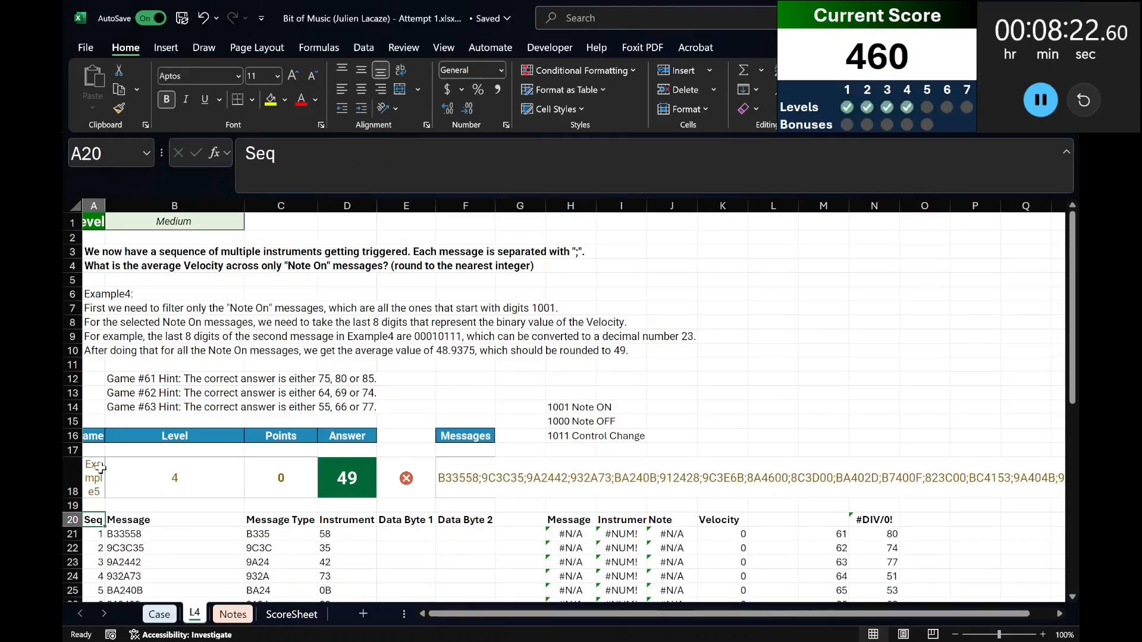
{"action": "key", "text": "Down"}
{"action": "key", "text": "Right"}
{"action": "key", "text": "Right"}
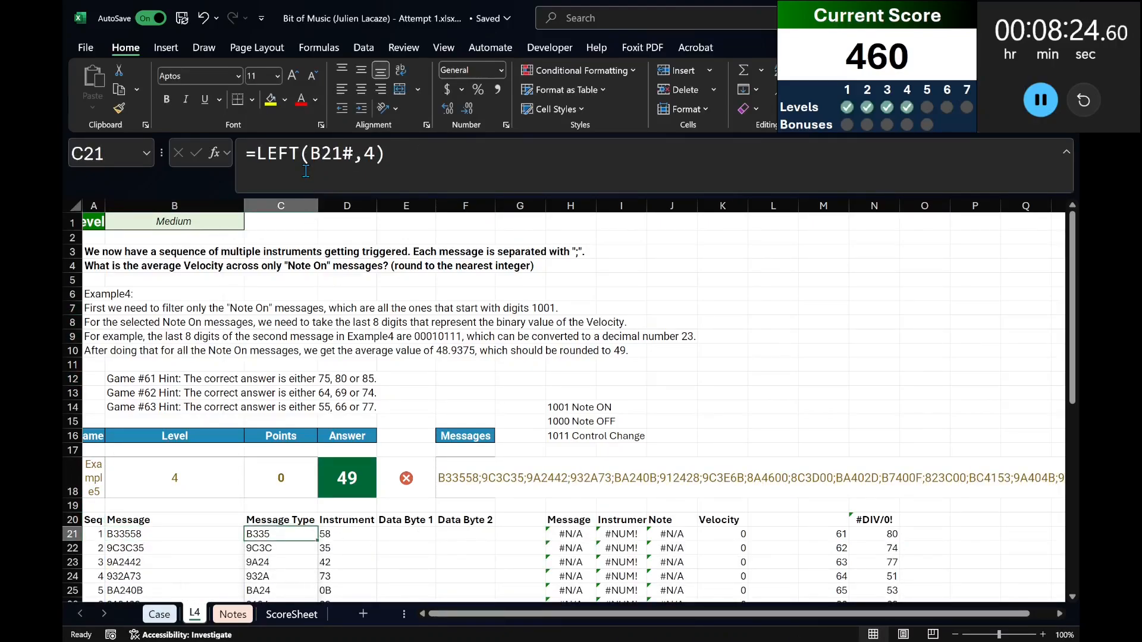
{"action": "left_click", "coordinate": [265, 157]}
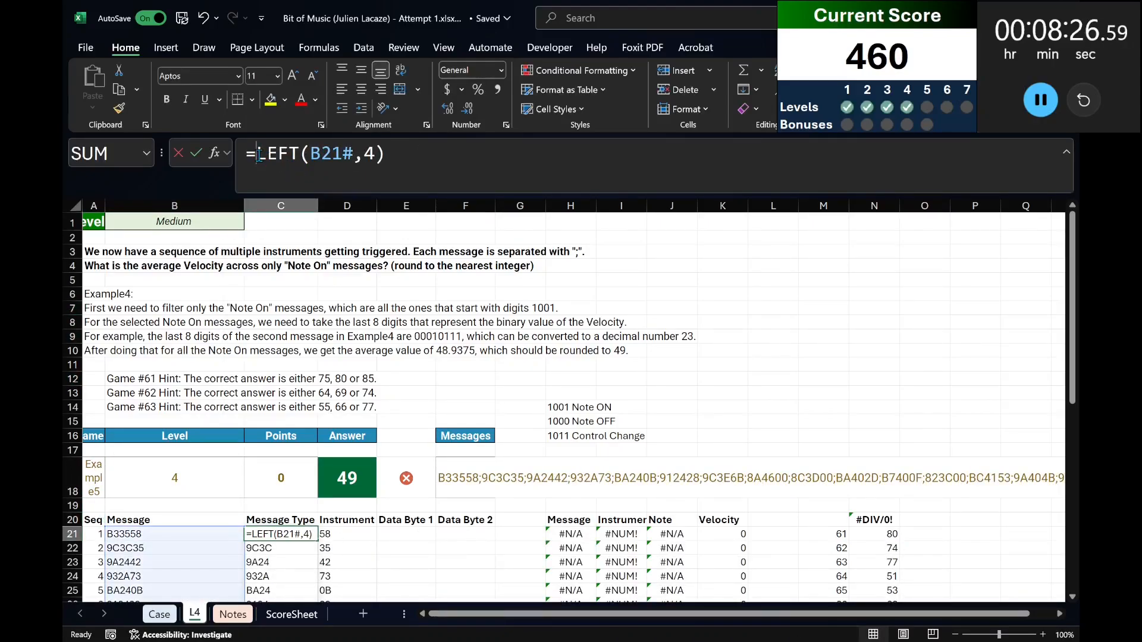
{"action": "type", "text": "hex2"}
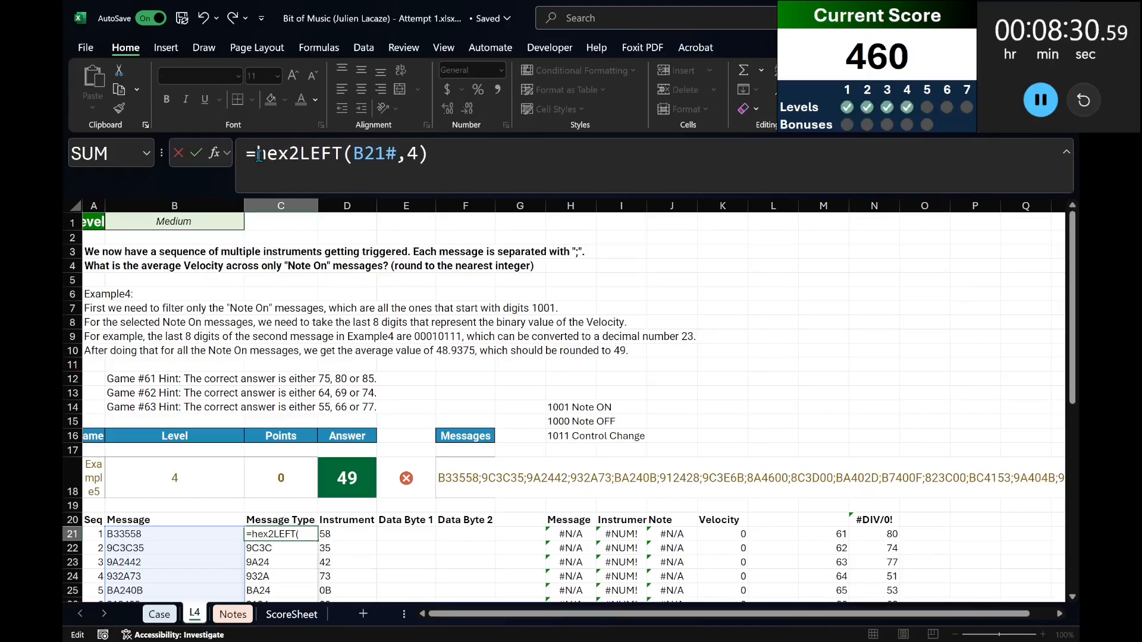
{"action": "type", "text": "bin("}
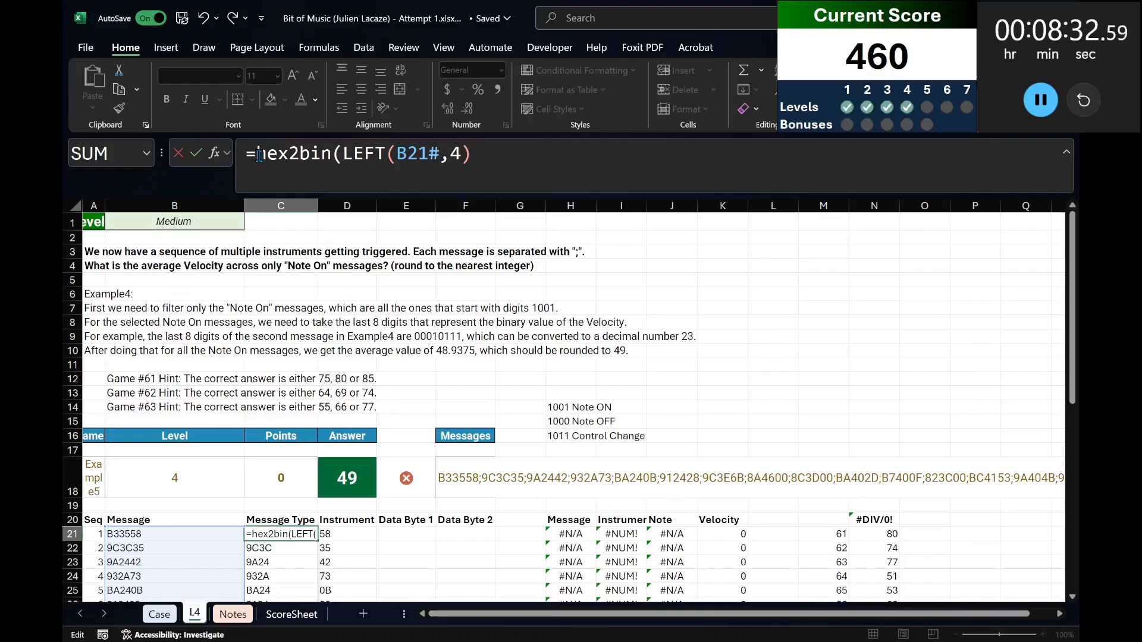
{"action": "left_click", "coordinate": [462, 154]}
{"action": "key", "text": "BackSpace"}
{"action": "type", "text": "21#"}
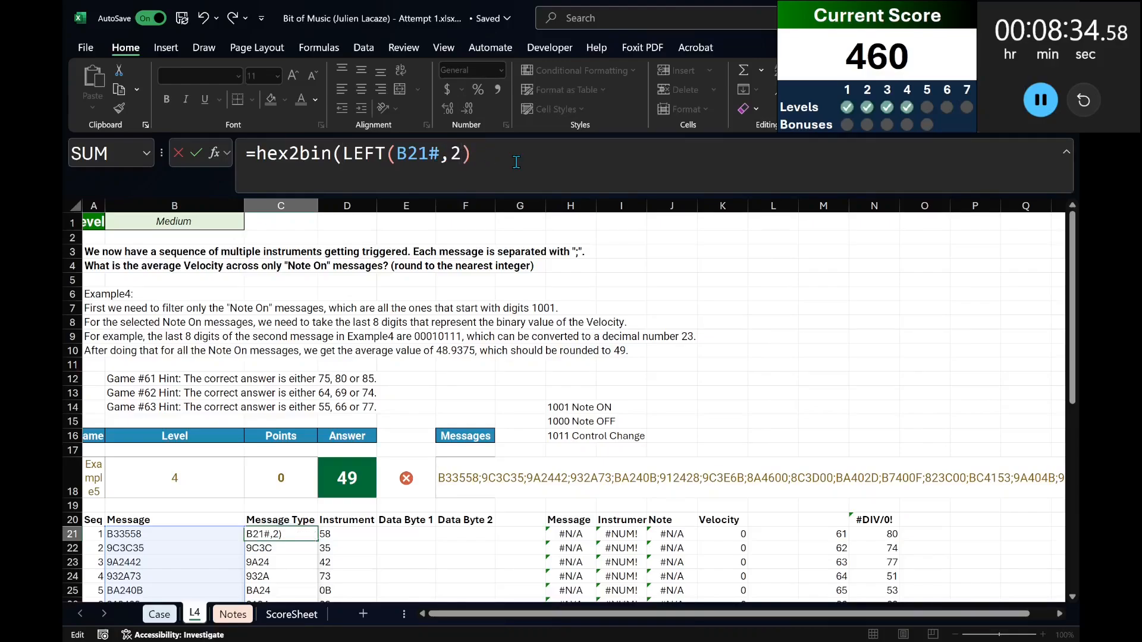
{"action": "type", "text": ",5,4)"}
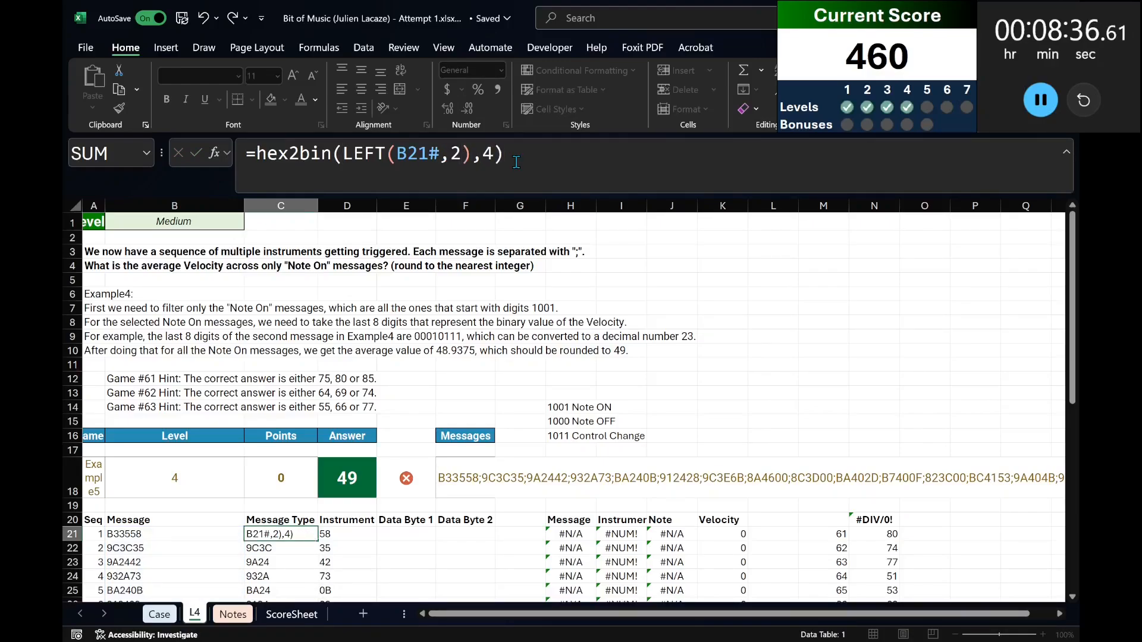
{"action": "key", "text": "Tab"}
{"action": "key", "text": "Left"}
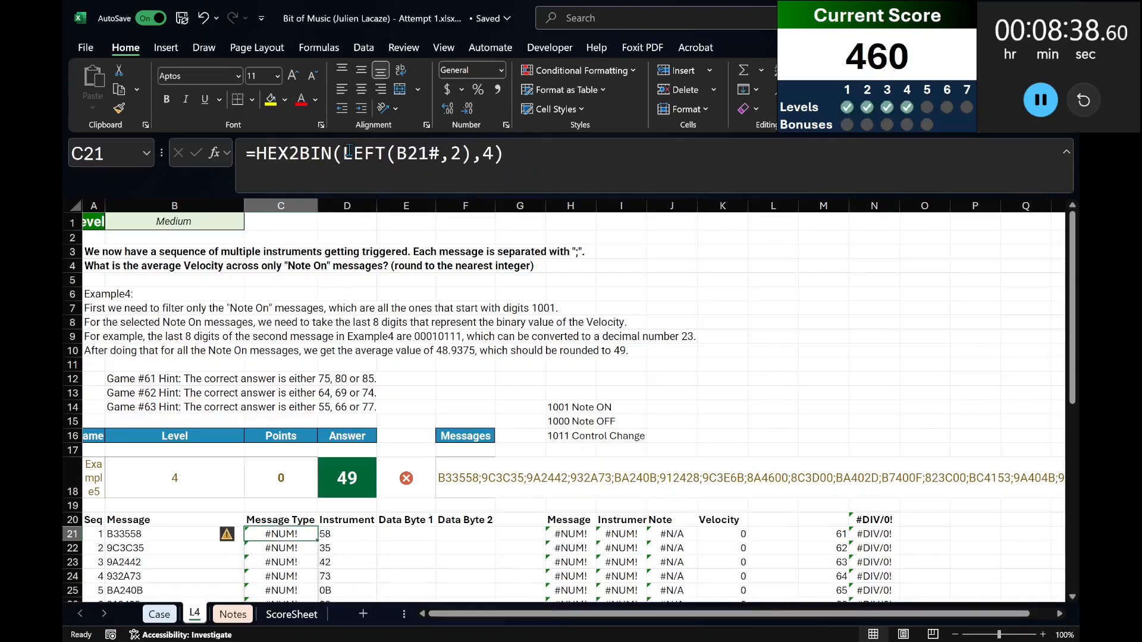
Try changing the C21 formula to =HEX2BIN(+LEFT(B21#,2),4).
{"action": "left_click", "coordinate": [389, 153]}
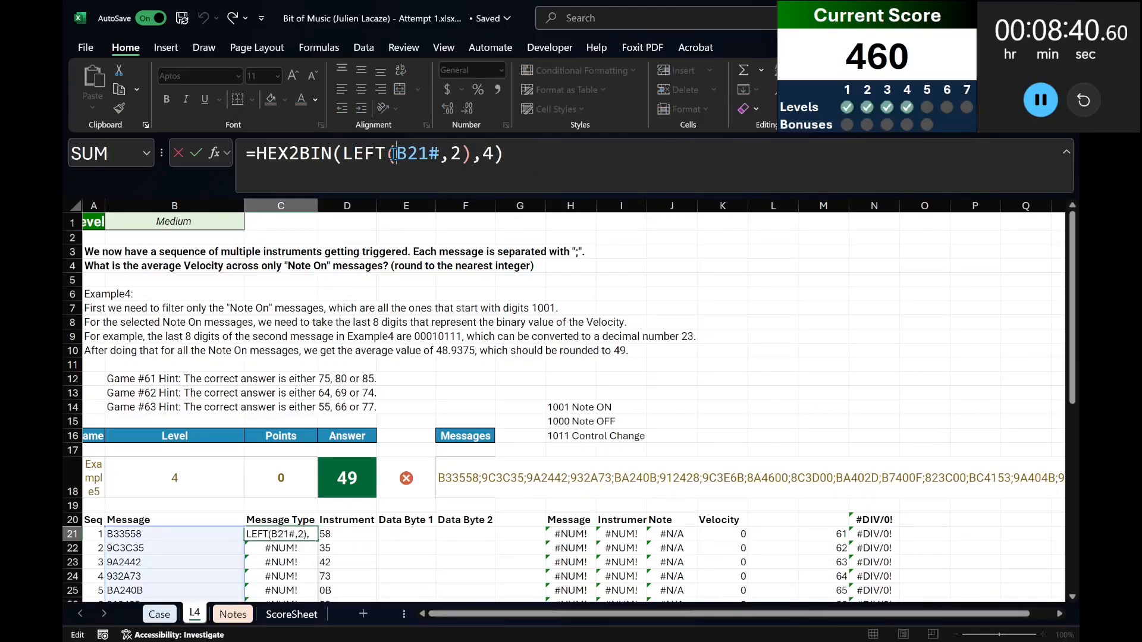
{"action": "left_click", "coordinate": [337, 156]}
{"action": "type", "text": "+"}
{"action": "key", "text": "Return"}
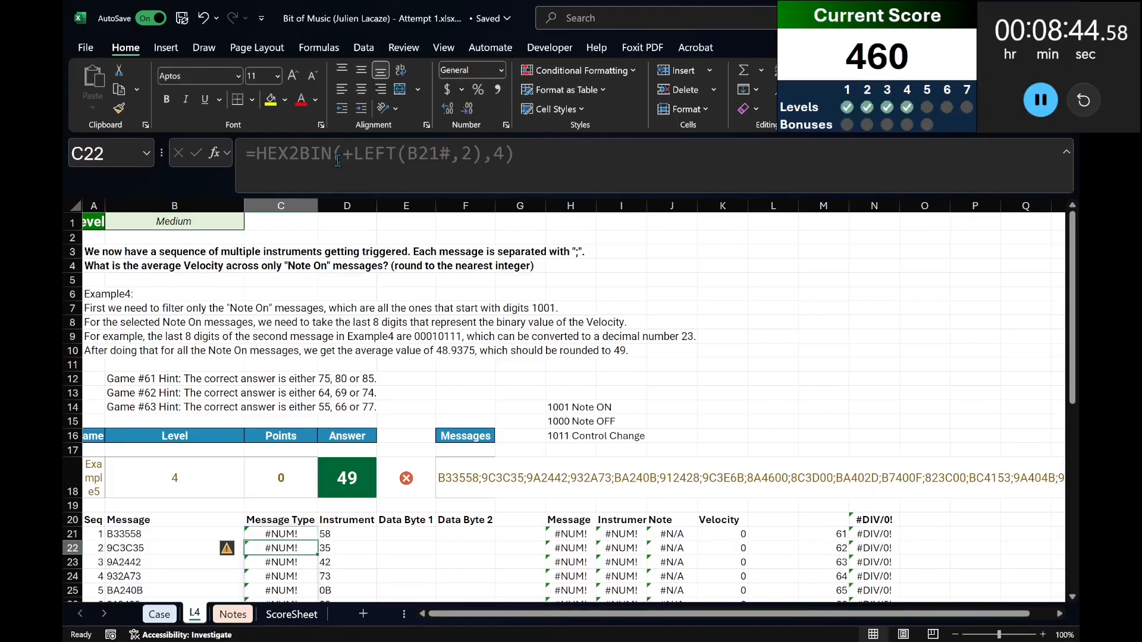
Undo both HEX2BIN edits to the Message Type formula in C21.
{"action": "key", "text": "ctrl+z"}
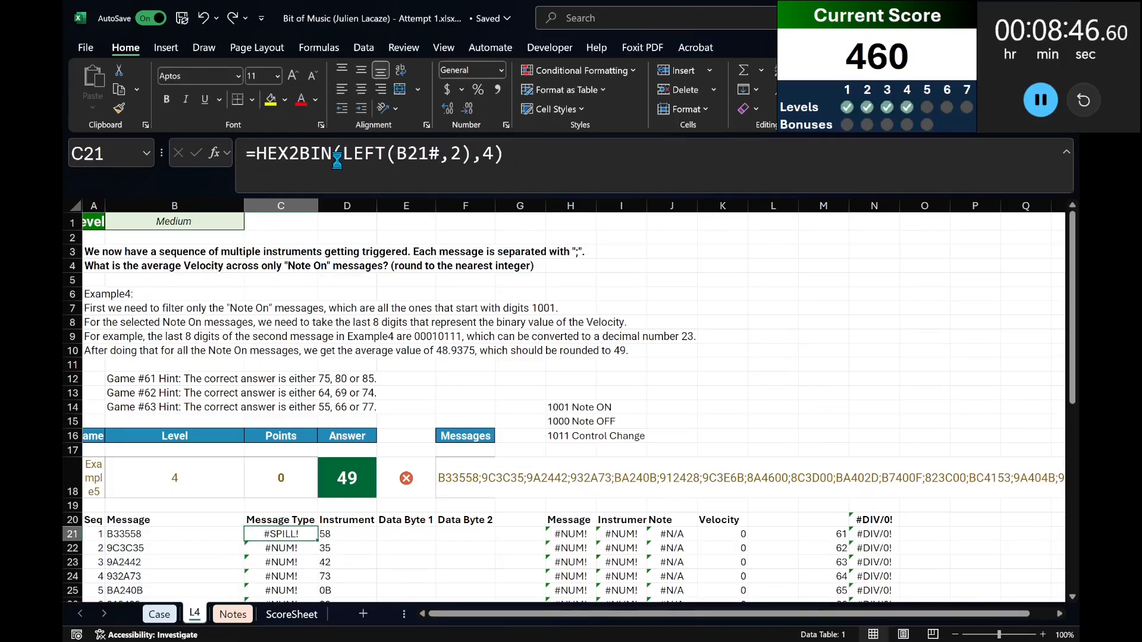
{"action": "key", "text": "ctrl+z"}
{"action": "scroll", "coordinate": [344, 511], "scroll_direction": "down", "scroll_amount": 3}
{"action": "scroll", "coordinate": [345, 517], "scroll_direction": "up", "scroll_amount": 1}
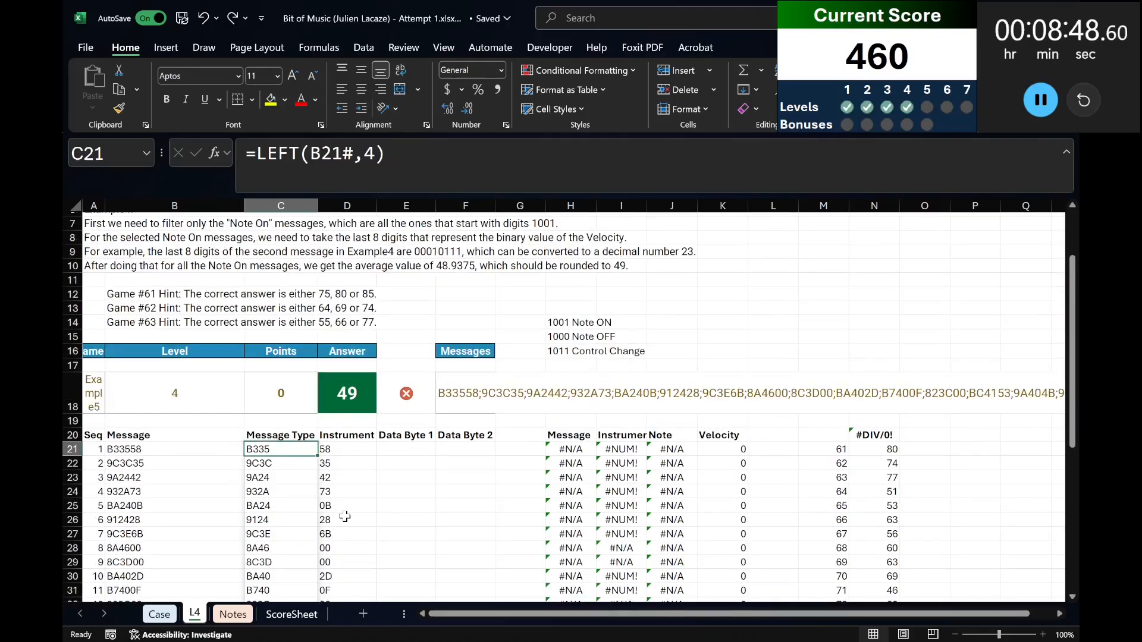
Replace the C21 formula with =LEFT(B21#,2) to extract the first byte of each message.
{"action": "left_click_drag", "start_coordinate": [258, 148], "coordinate": [693, 186]}
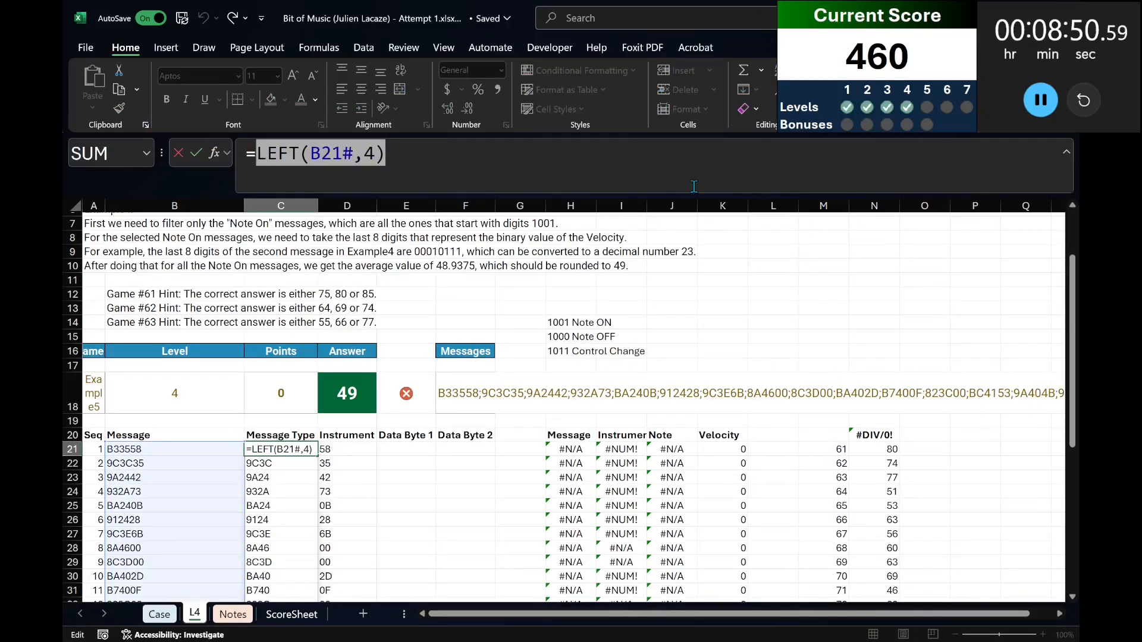
{"action": "type", "text": "left"}
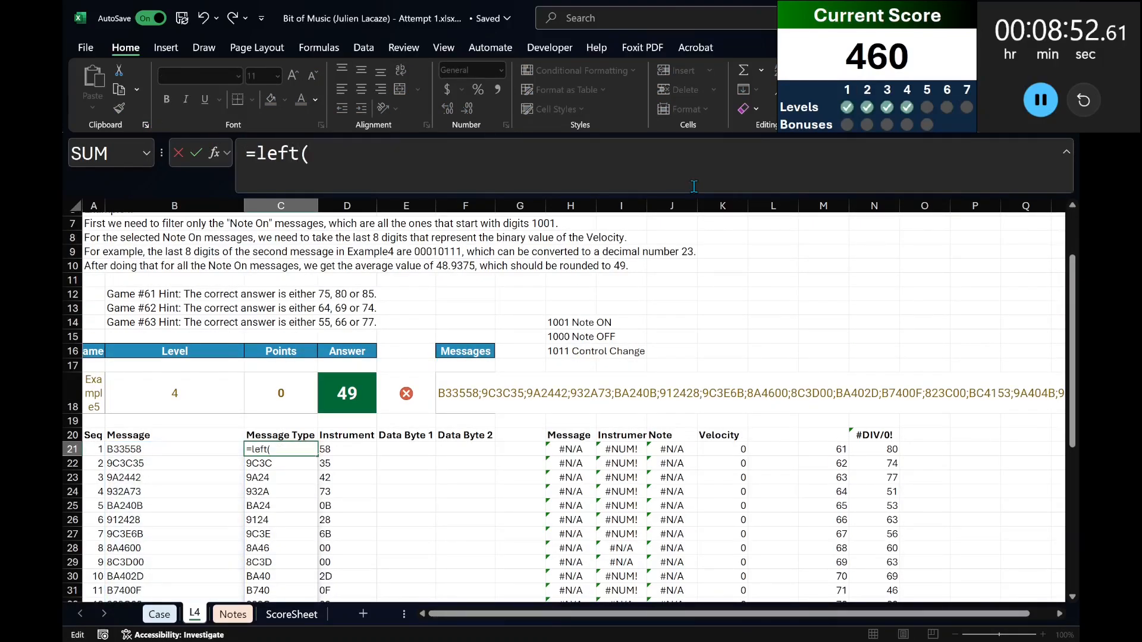
{"action": "type", "text": "("}
{"action": "left_click", "coordinate": [149, 452]}
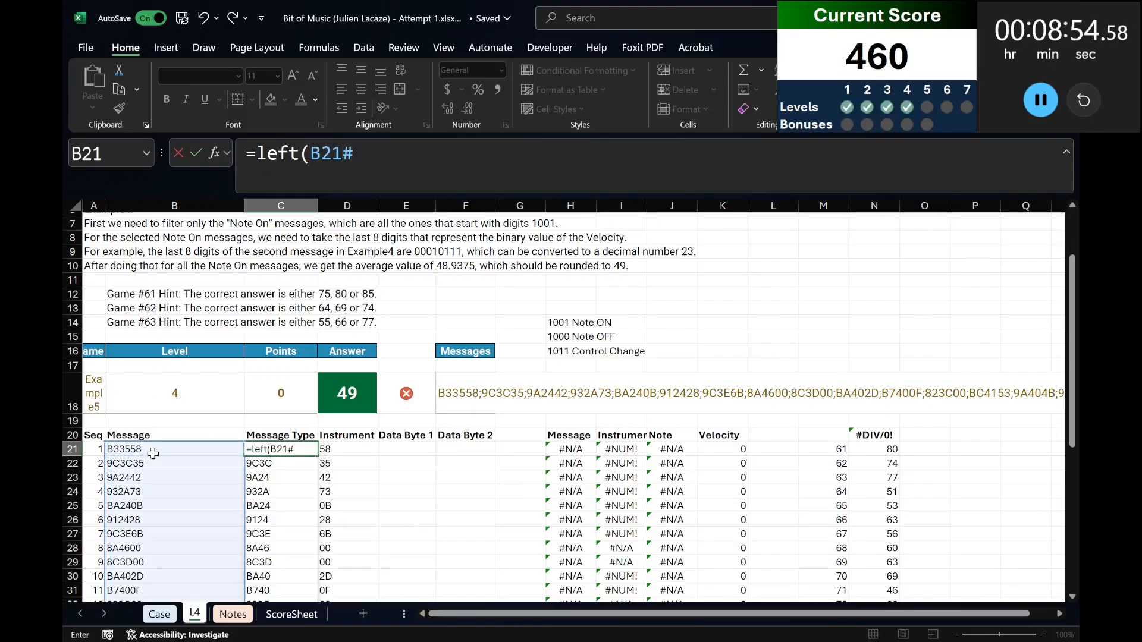
{"action": "type", "text": ",2)"}
{"action": "key", "text": "ctrl+Return"}
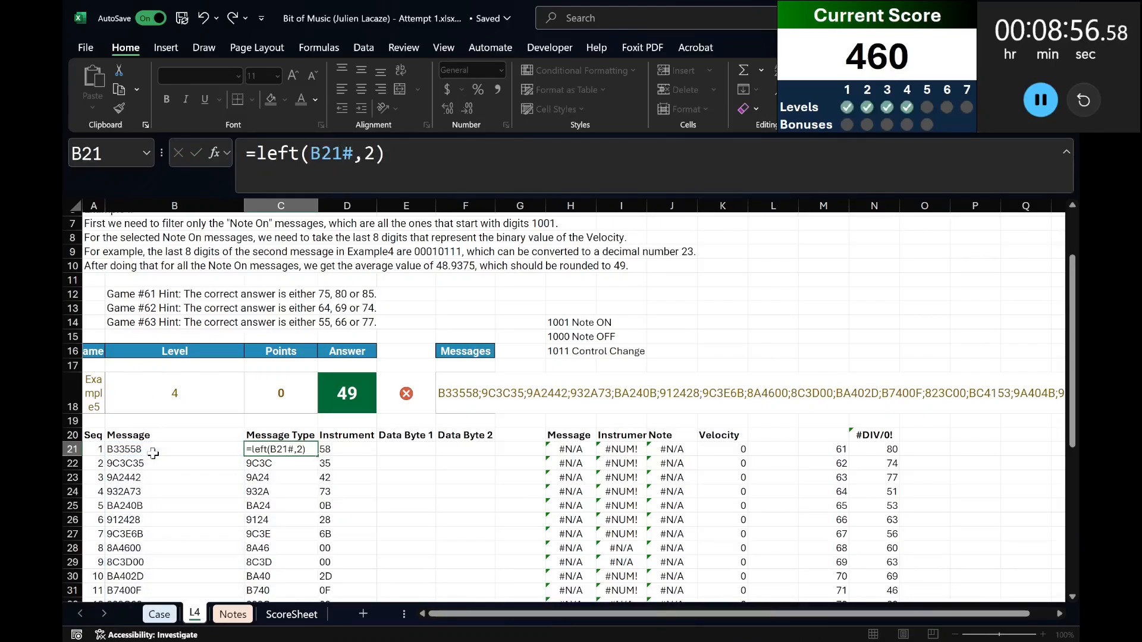
Try wrapping the C21 formula in HEX2BIN with 4 places, as =HEX2BIN(LEFT(B21#,2),4).
{"action": "left_click", "coordinate": [259, 154]}
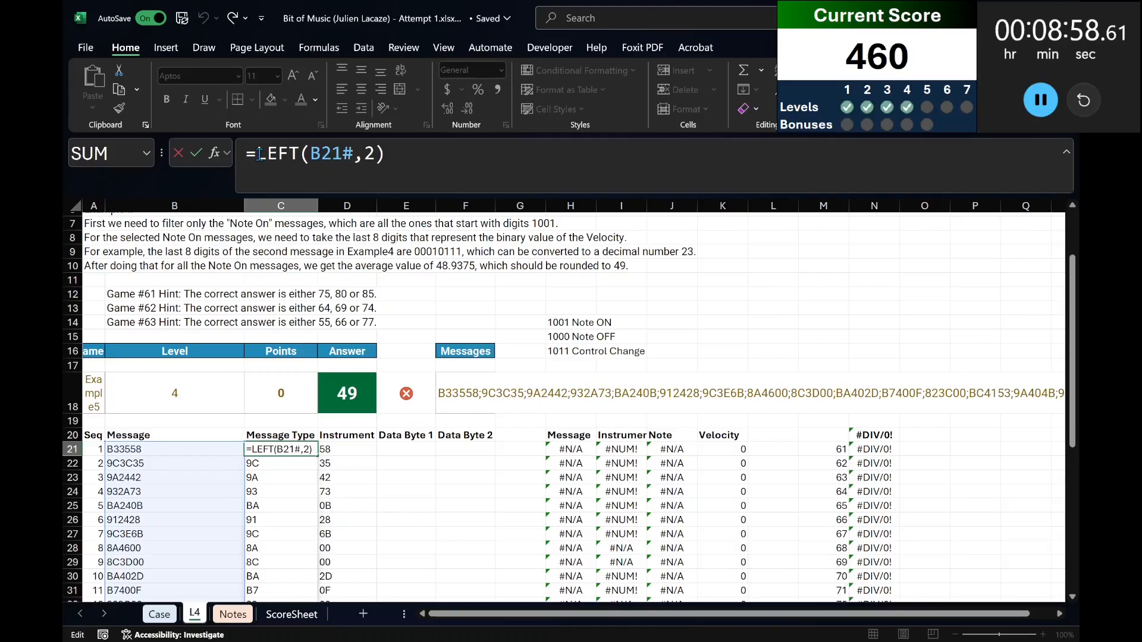
{"action": "type", "text": "hex2bin("}
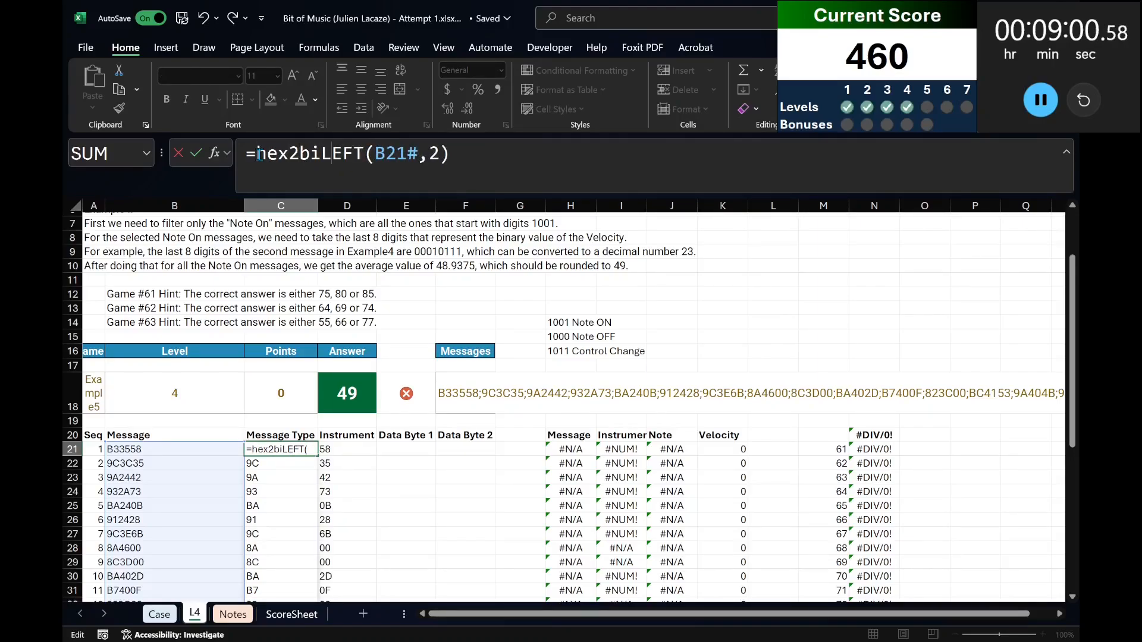
{"action": "left_click", "coordinate": [500, 163]}
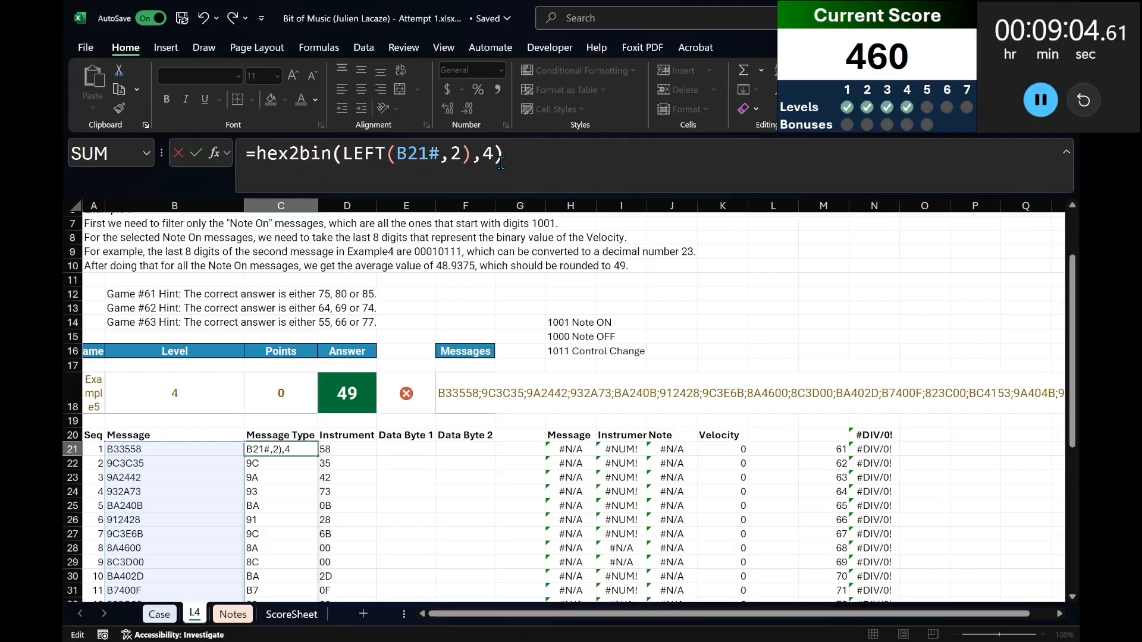
{"action": "type", "text": ",4)"}
{"action": "key", "text": "Return"}
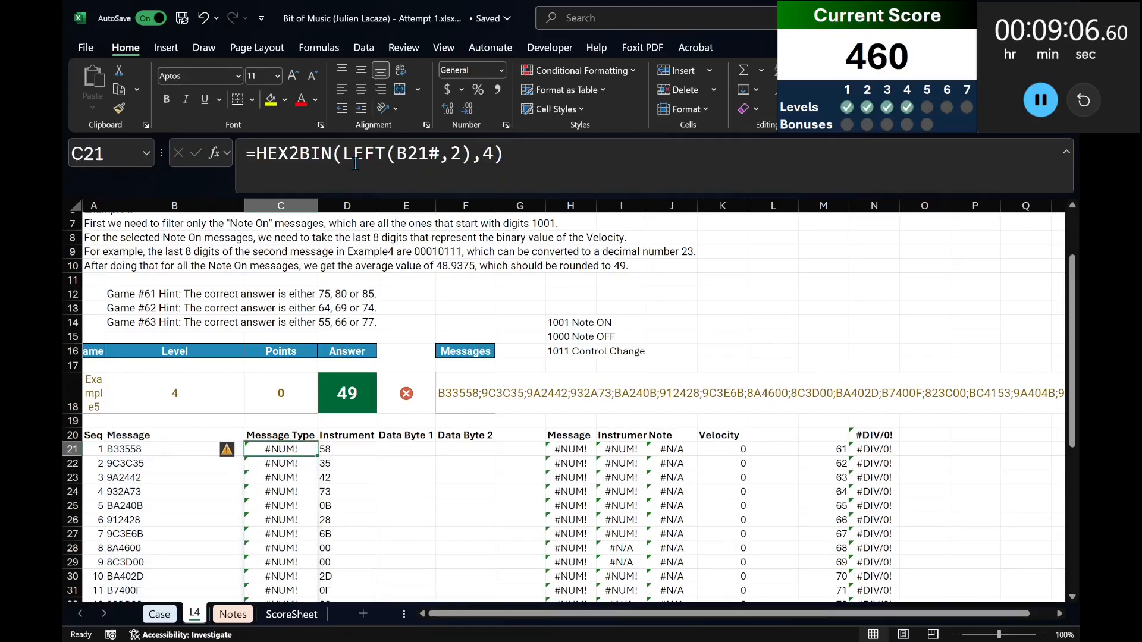
Try adding a plus sign before LEFT inside the HEX2BIN formula in C21.
{"action": "left_click", "coordinate": [340, 152]}
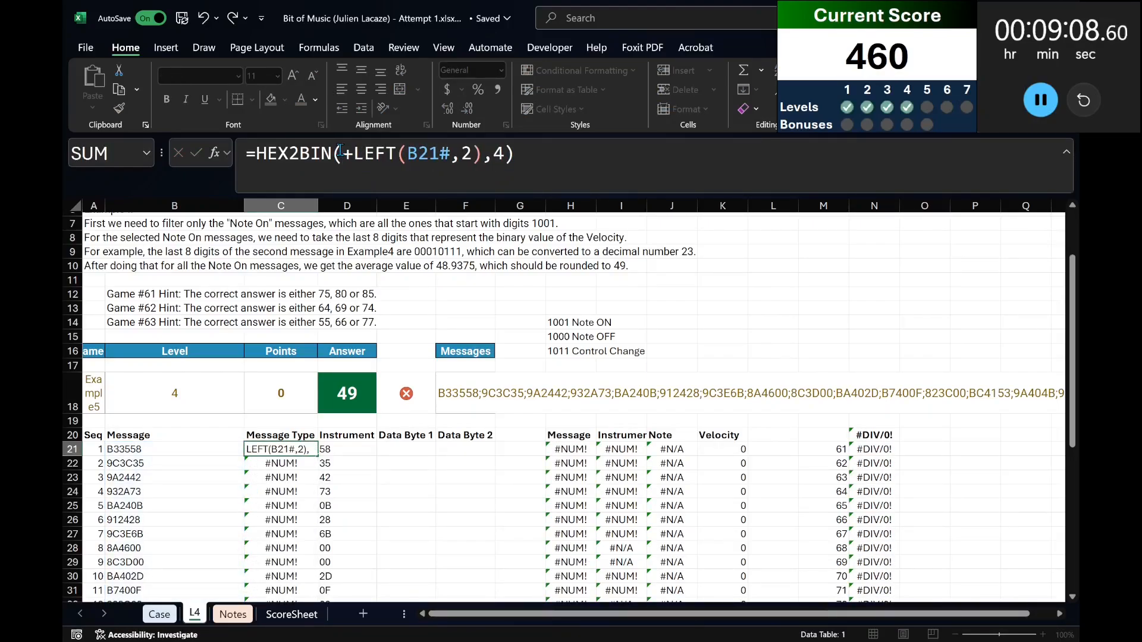
{"action": "key", "text": "Return"}
{"action": "key", "text": "Up"}
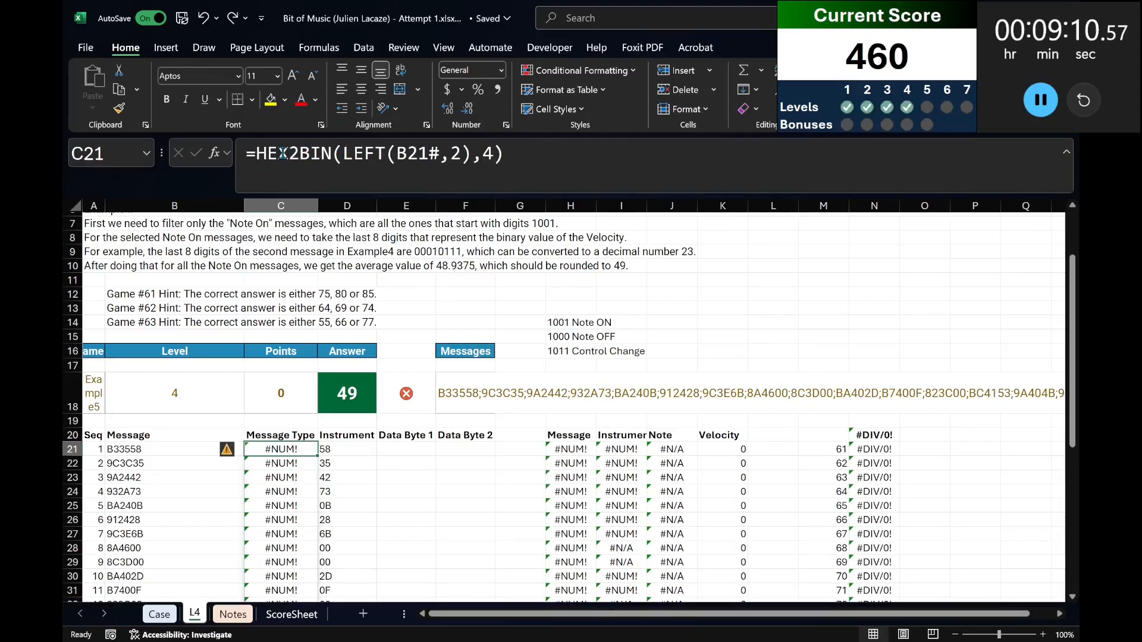
Try replacing the C21 formula with =BYCOL(LEFT(B21#,2),LAMBDA(x,HEX2BIN(x,4))).
{"action": "left_click", "coordinate": [259, 153]}
{"action": "left_click_drag", "start_coordinate": [259, 154], "coordinate": [504, 153]}
{"action": "type", "text": "bycol("}
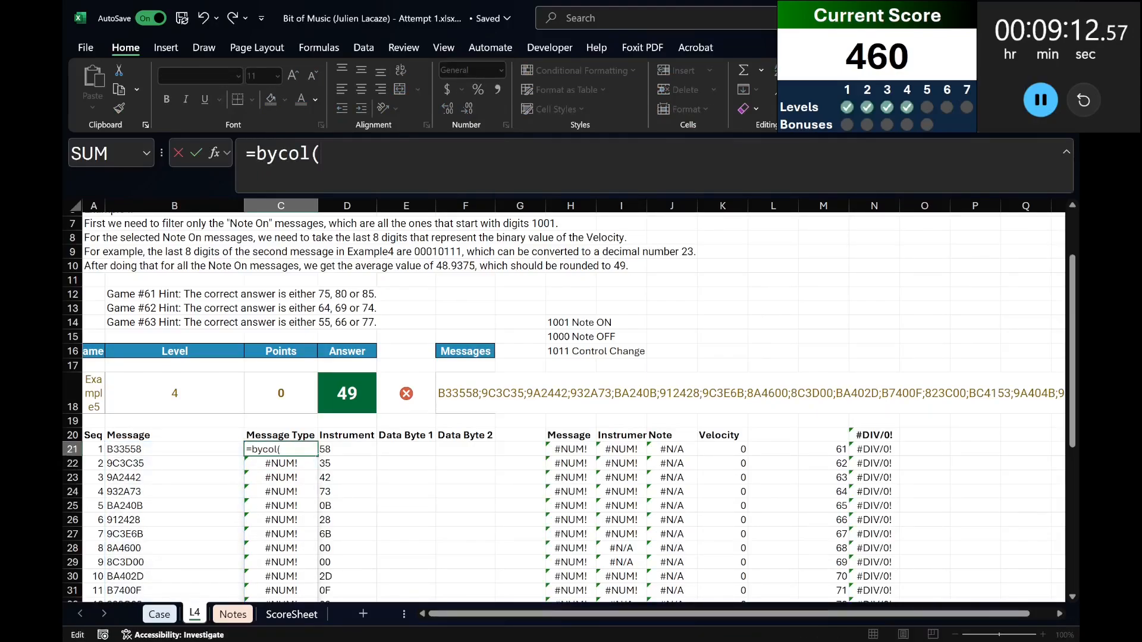
{"action": "type", "text": "left("}
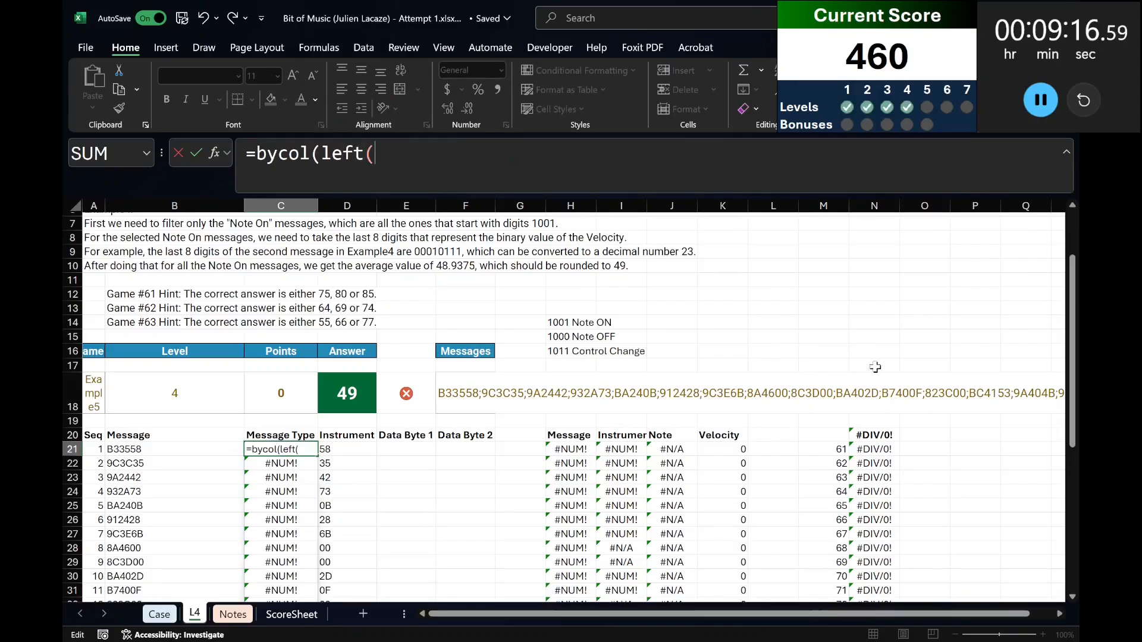
{"action": "left_click", "coordinate": [203, 447]}
{"action": "type", "text": "#,2)"}
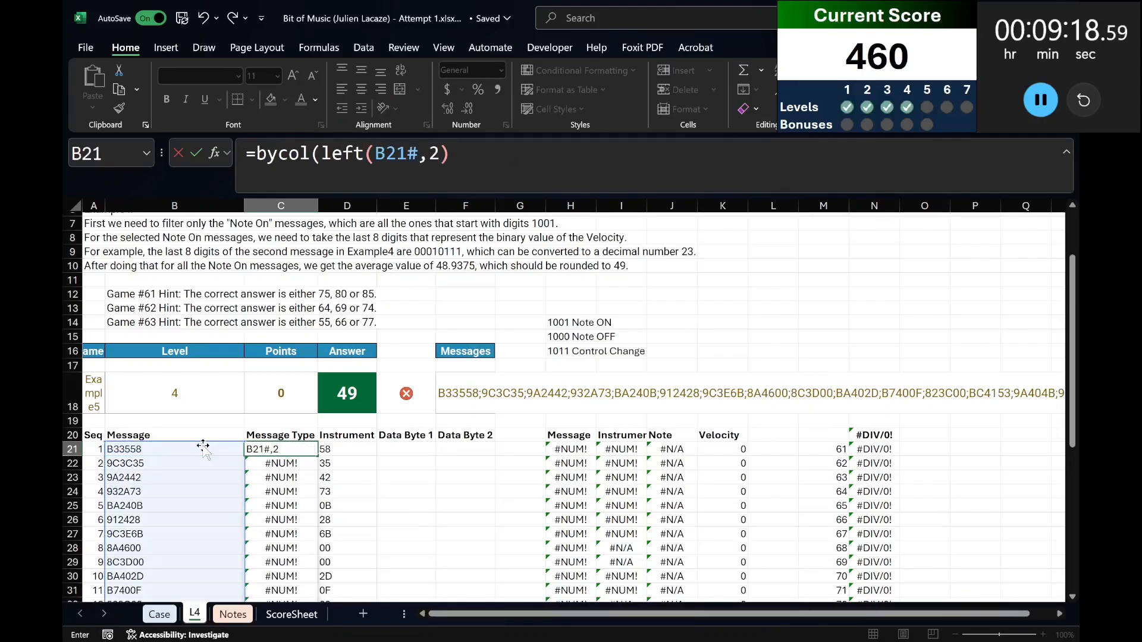
{"action": "type", "text": ",lambda(x,hex"}
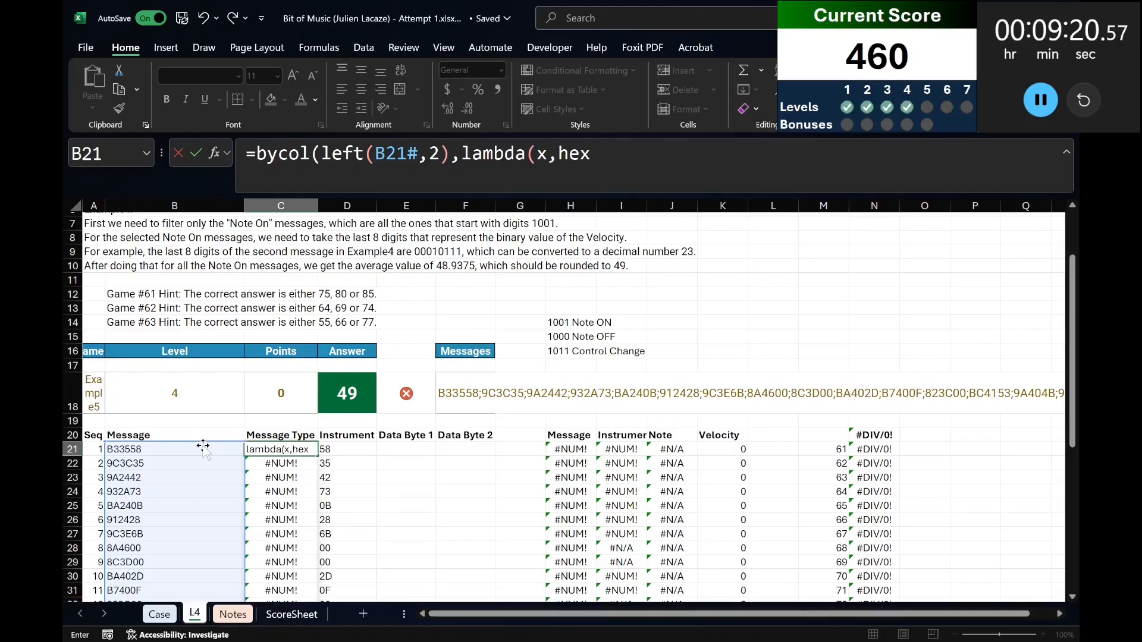
{"action": "type", "text": "2bin(x,2"}
{"action": "key", "text": "BackSpace"}
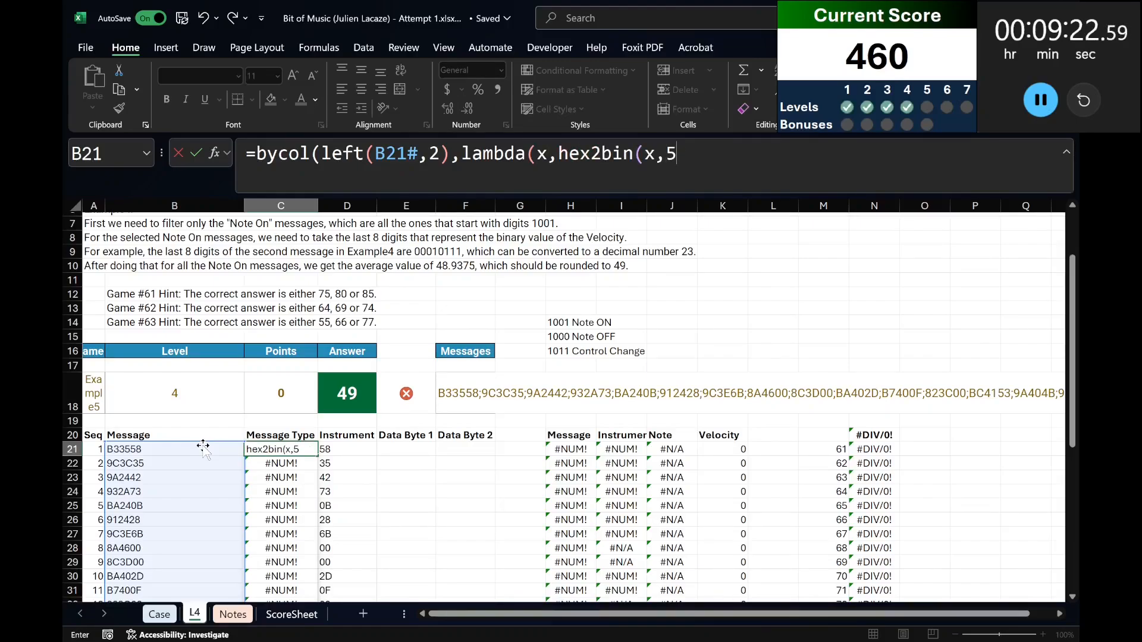
{"action": "type", "text": "4))"}
{"action": "key", "text": "Return"}
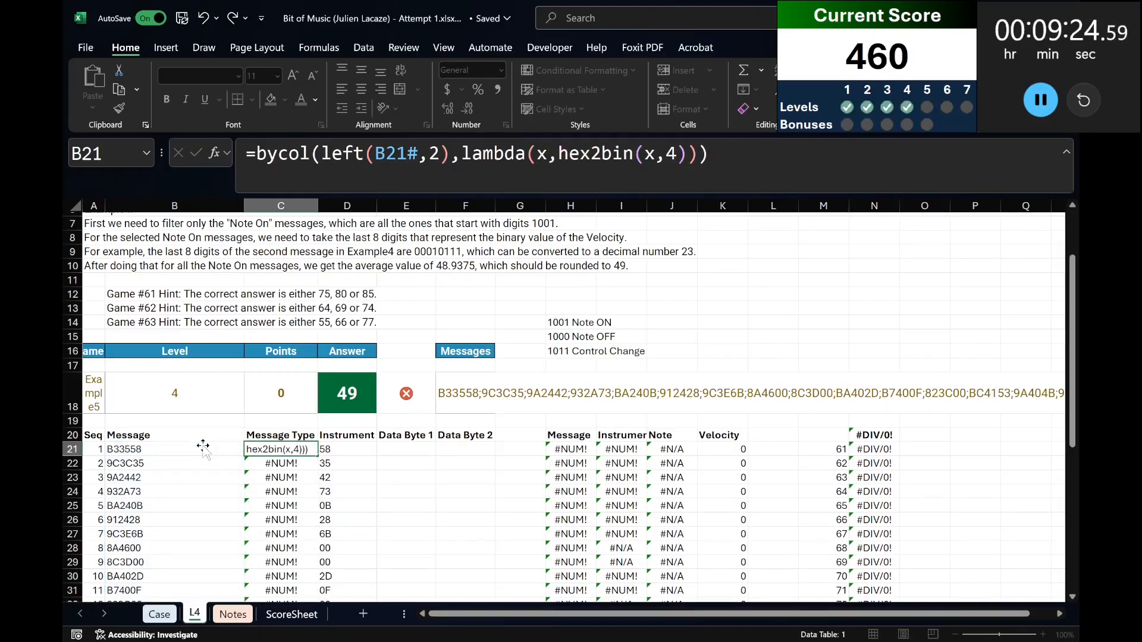
Try changing BYCOL to BYROW in the C21 formula.
{"action": "key", "text": "Up"}
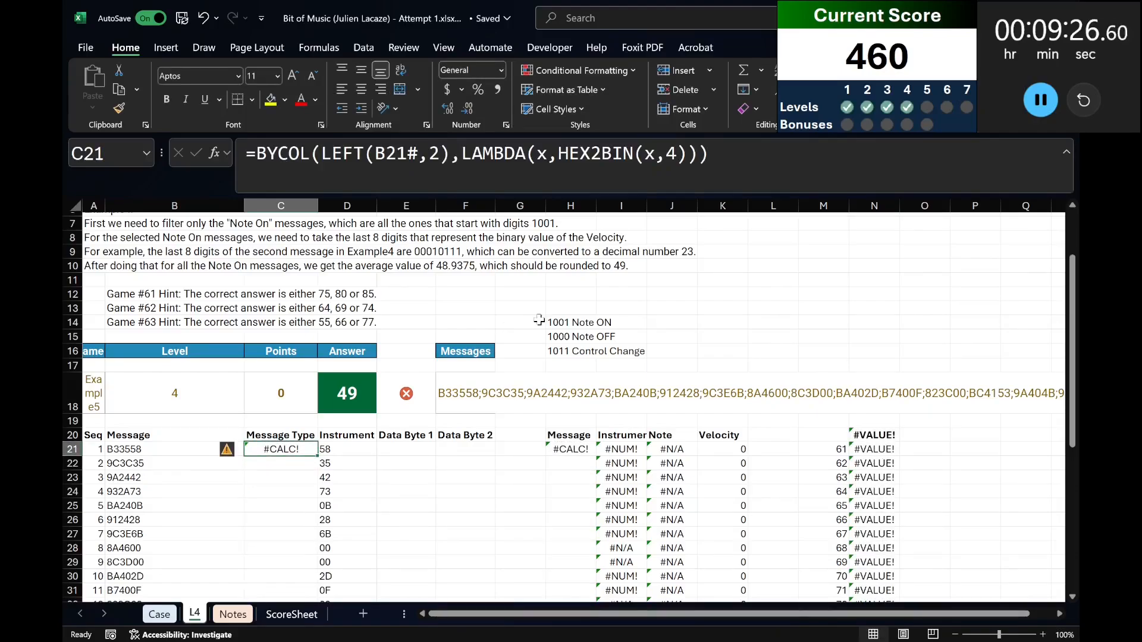
{"action": "left_click_drag", "start_coordinate": [277, 153], "coordinate": [309, 153]}
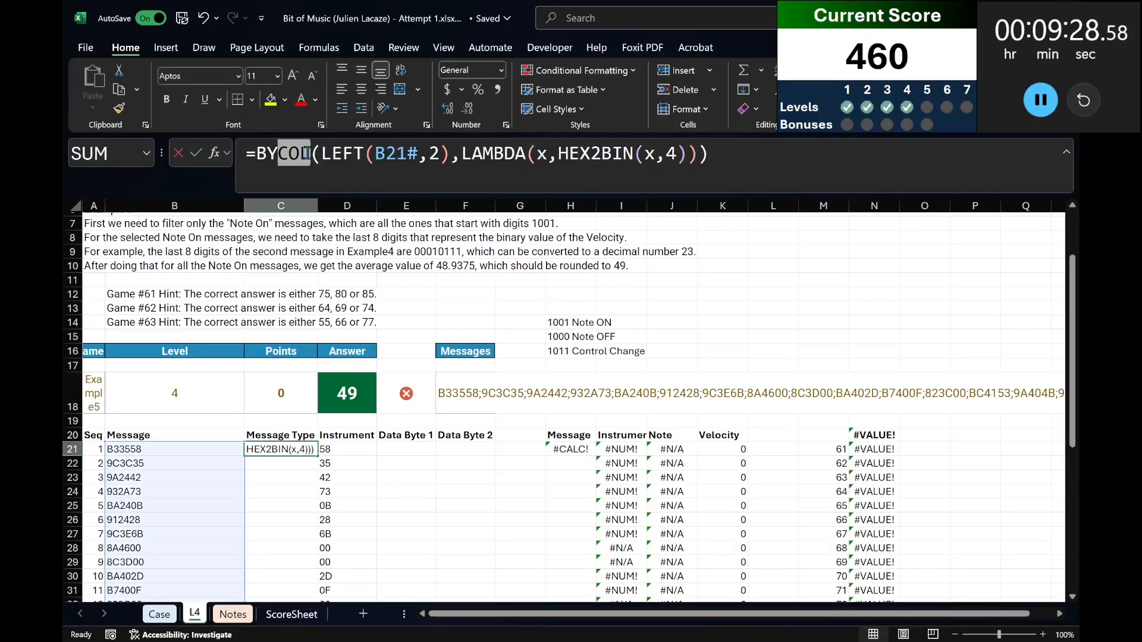
{"action": "type", "text": "row"}
{"action": "key", "text": "Return"}
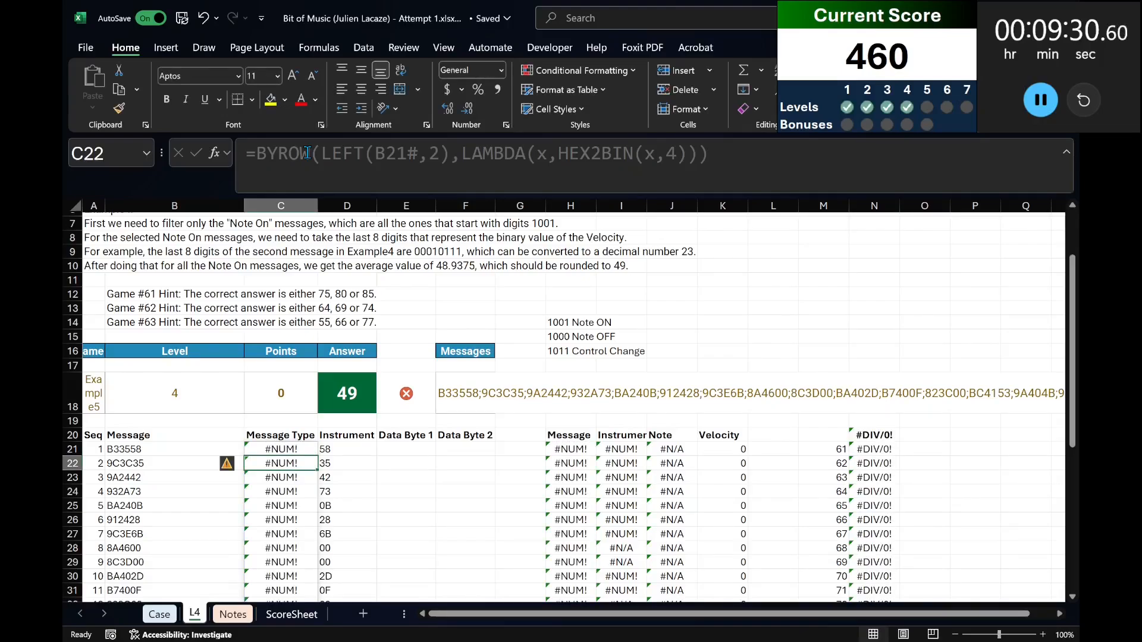
Replace the C21 formula with the single-cell version =HEX2BIN(B21,4) and copy the cell.
{"action": "key", "text": "Up"}
{"action": "left_click", "coordinate": [307, 152]}
{"action": "left_click_drag", "start_coordinate": [255, 153], "coordinate": [711, 153]}
{"action": "key", "text": "BackSpace"}
{"action": "type", "text": "hex2bin("}
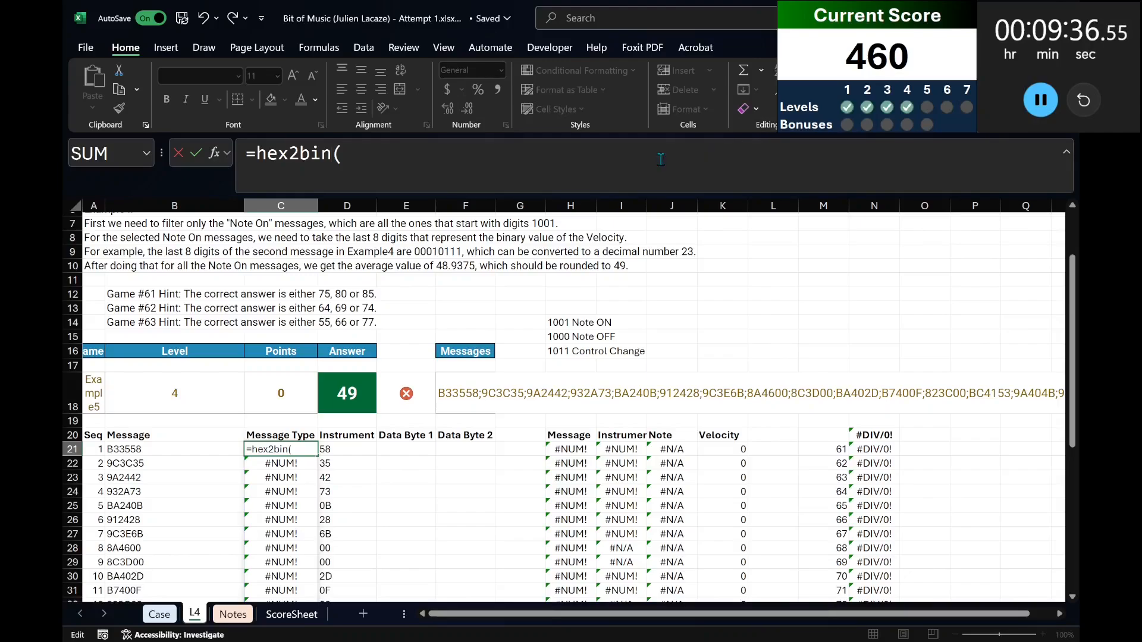
{"action": "left_click", "coordinate": [200, 452]}
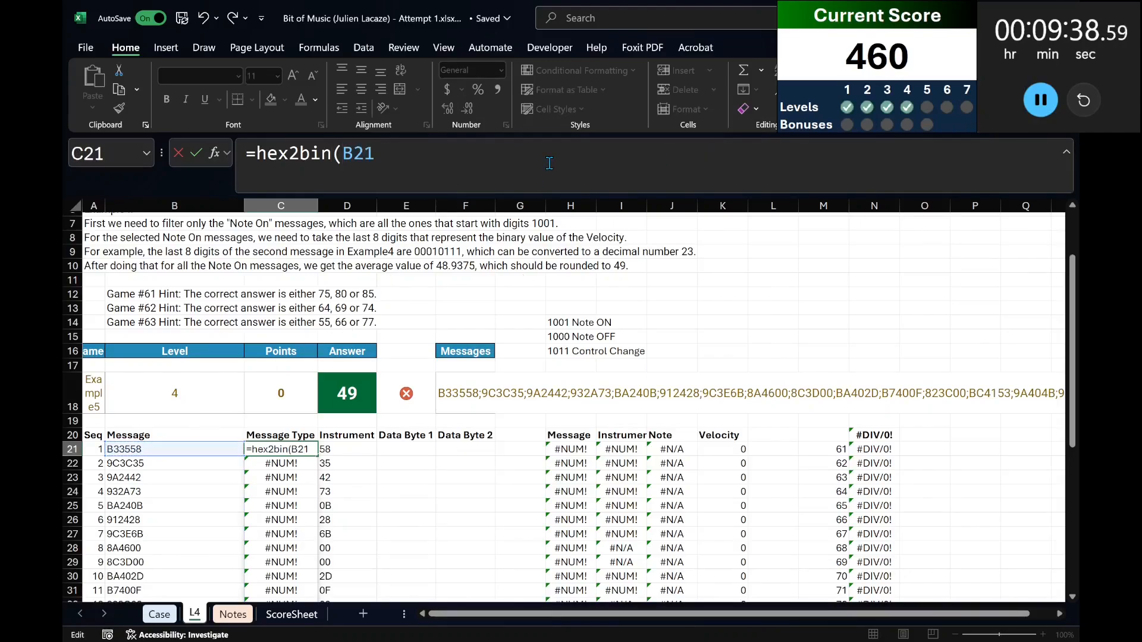
{"action": "type", "text": ",4)"}
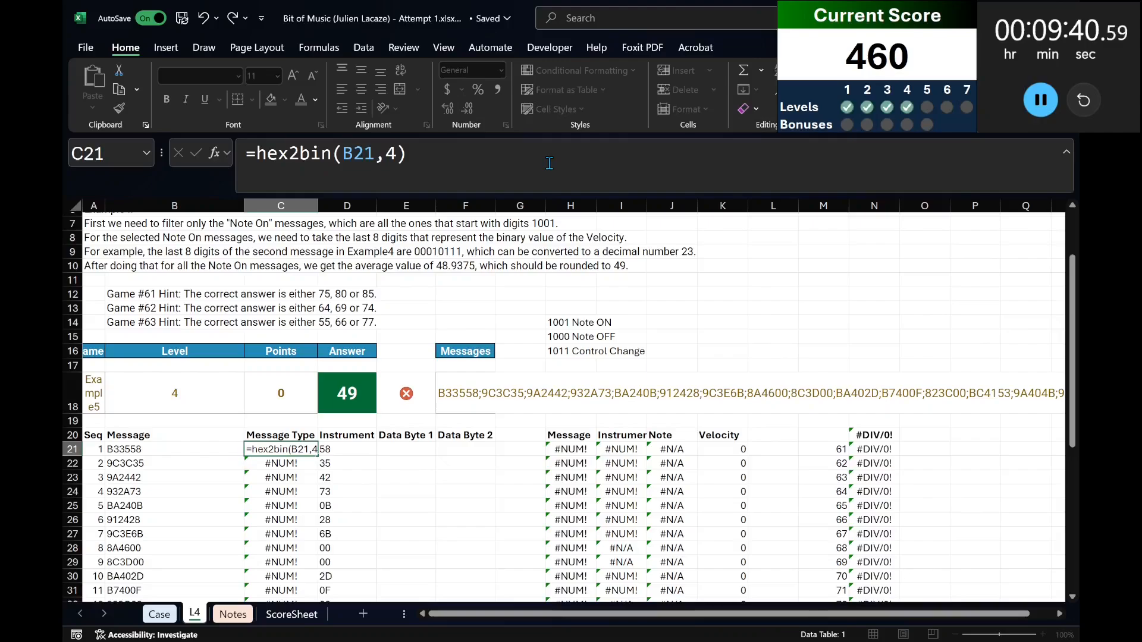
{"action": "key", "text": "ctrl+Return"}
{"action": "key", "text": "ctrl+c"}
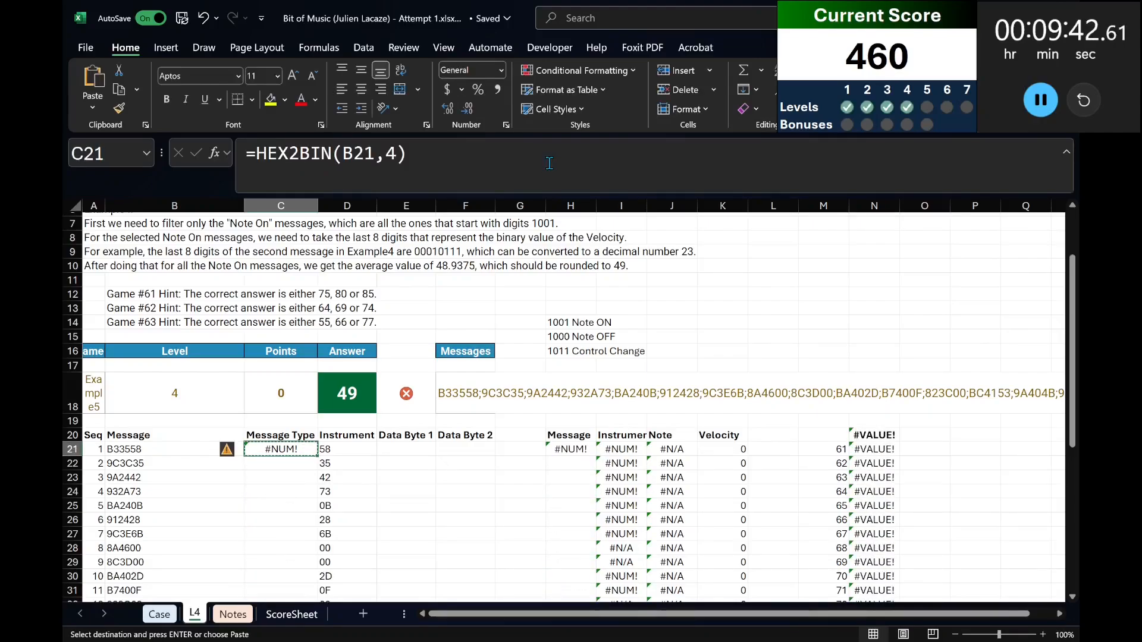
Limit the C21 conversion to the first two characters with =HEX2BIN(LEFT(B21,2),4) and copy the cell.
{"action": "left_click", "coordinate": [343, 156]}
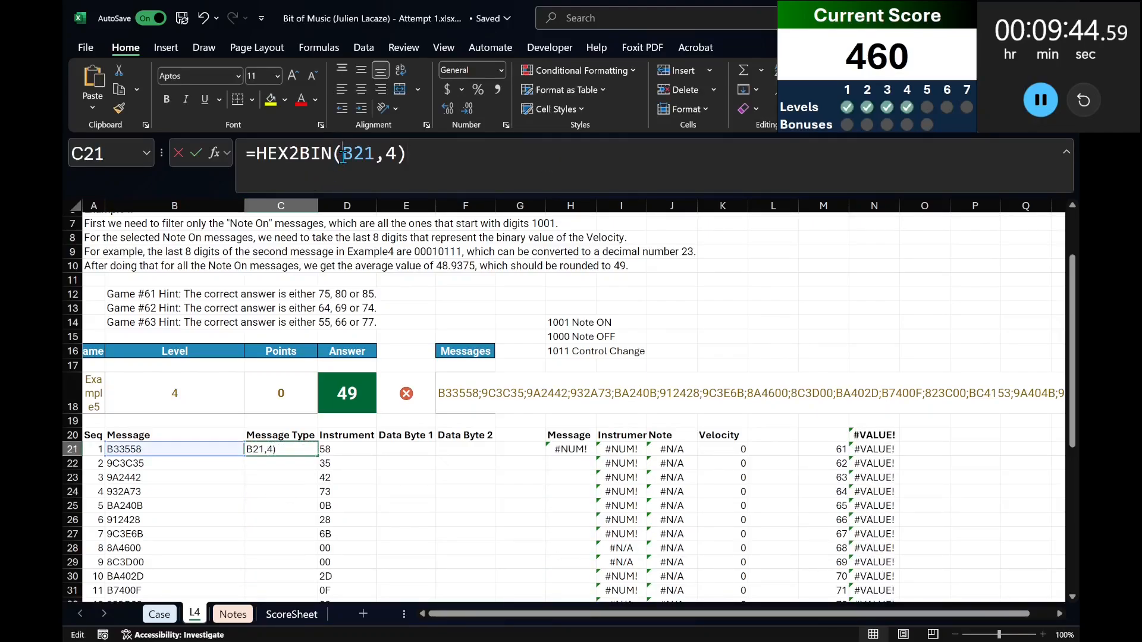
{"action": "type", "text": "left("}
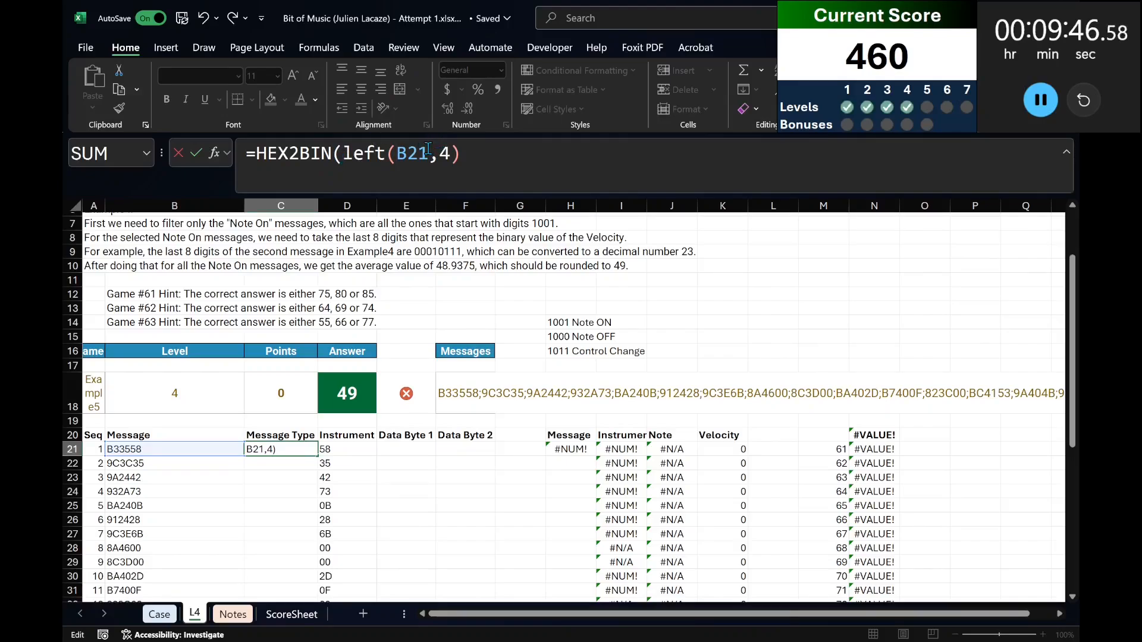
{"action": "left_click", "coordinate": [429, 154]}
{"action": "type", "text": ",2)"}
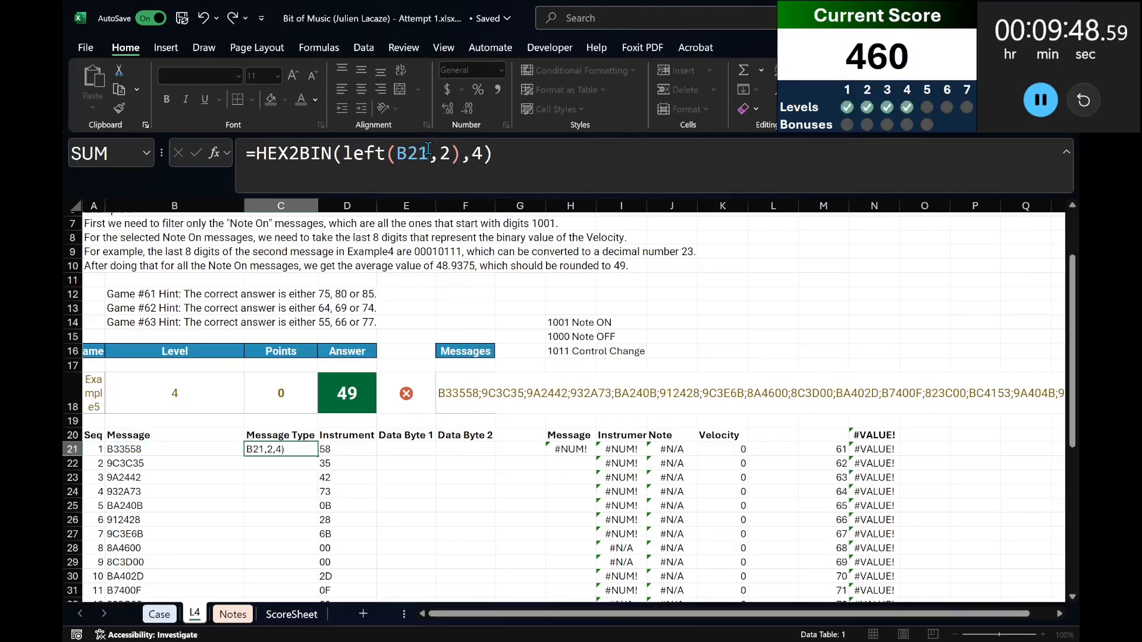
{"action": "key", "text": "ctrl+Return"}
{"action": "key", "text": "ctrl+c"}
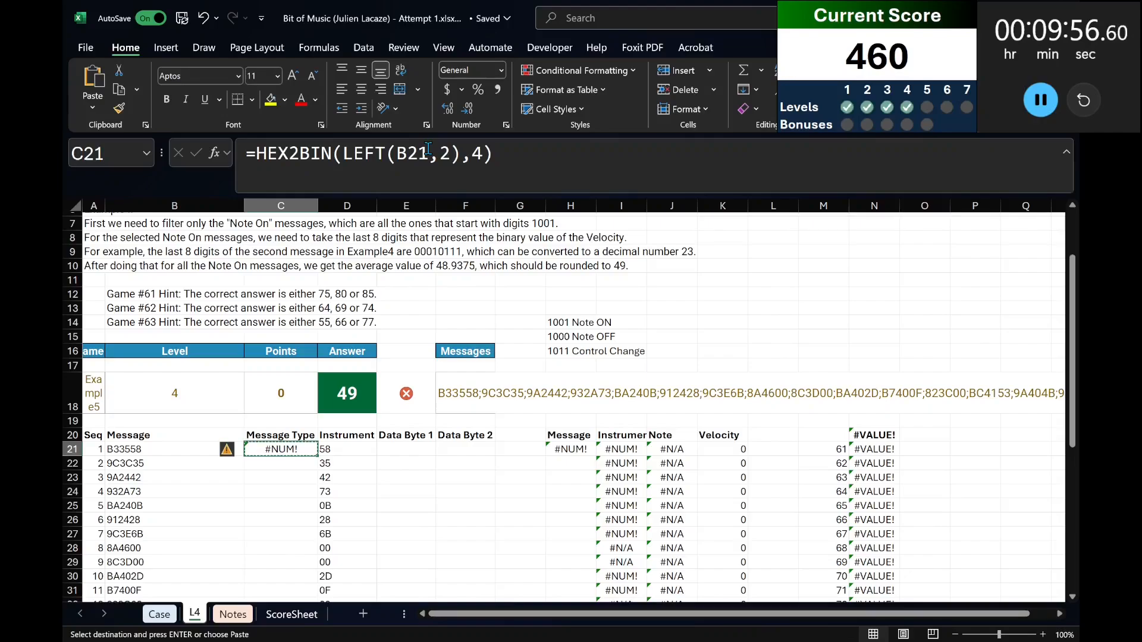
Undo the last C21 change and replace its formula with =LEFT(B21,2).
{"action": "key", "text": "ctrl+z"}
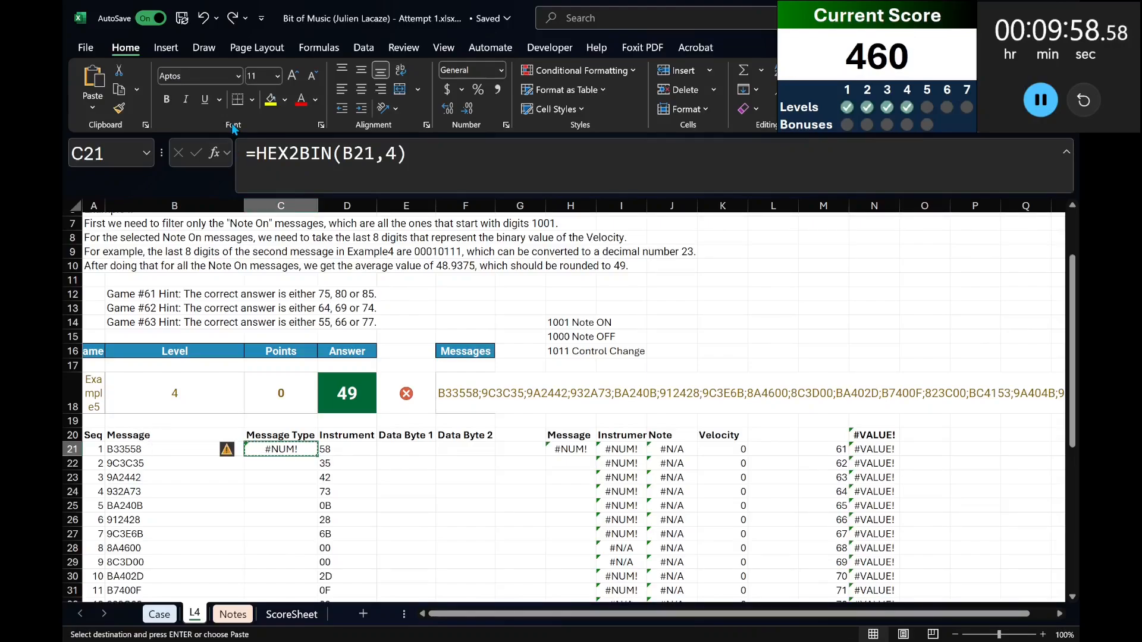
{"action": "left_click_drag", "start_coordinate": [258, 142], "coordinate": [587, 144]}
{"action": "type", "text": "=left"}
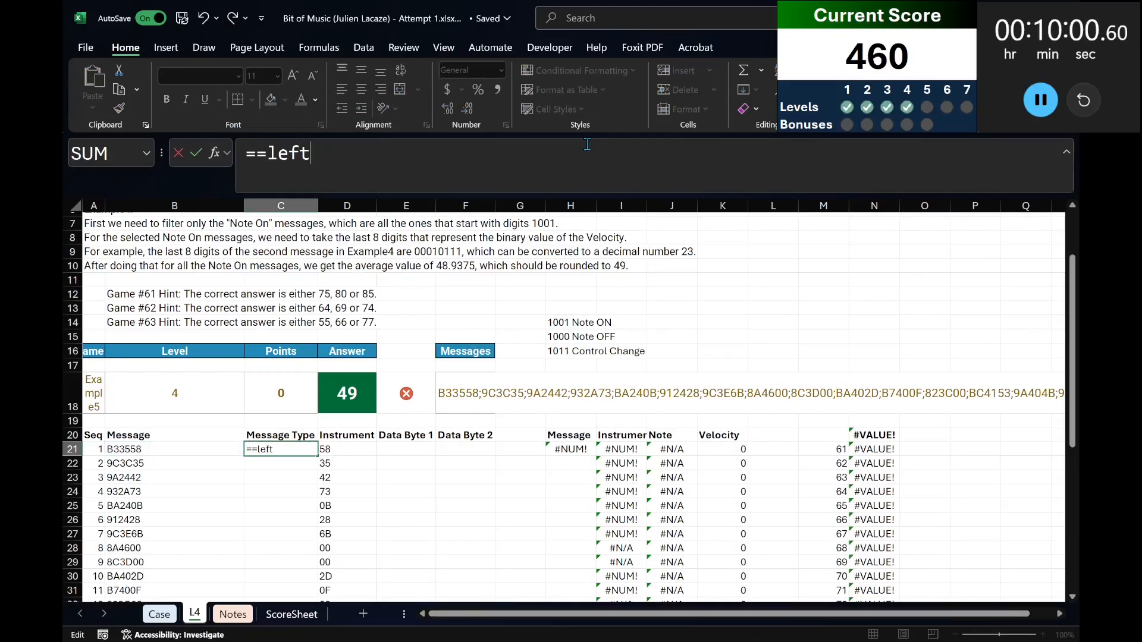
{"action": "key", "text": "BackSpace"}
{"action": "key", "text": "BackSpace"}
{"action": "key", "text": "BackSpace"}
{"action": "type", "text": "left("}
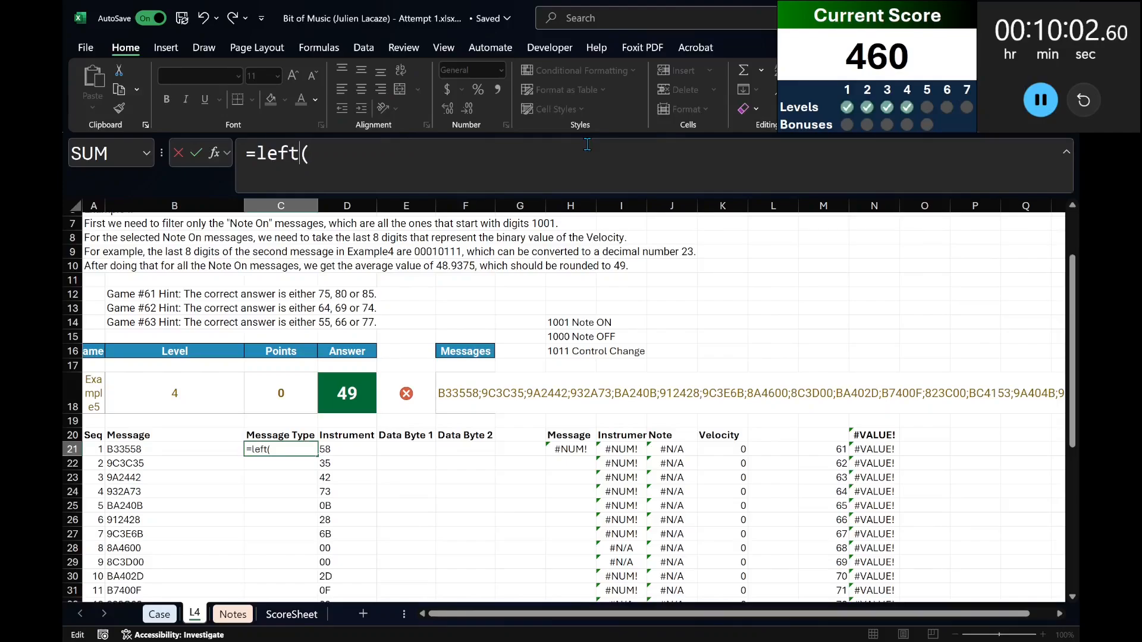
{"action": "left_click", "coordinate": [139, 448]}
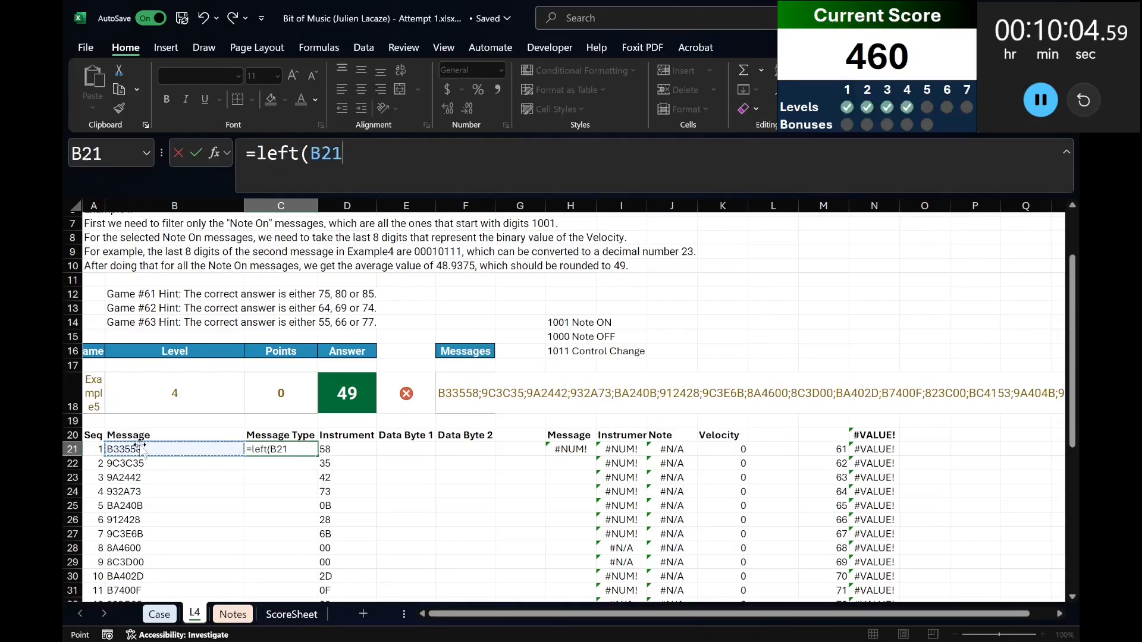
{"action": "type", "text": ",2)"}
{"action": "key", "text": "ctrl+Return"}
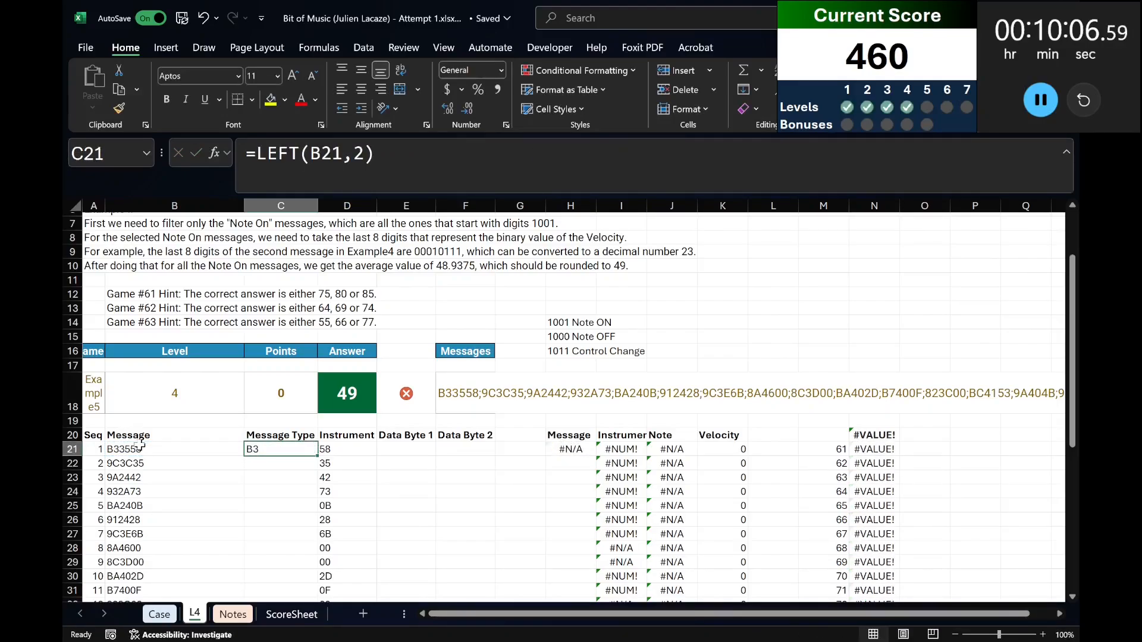
Wrap the C21 formula in a decimal conversion, making it =HEX2DEC(LEFT(B21,2)).
{"action": "left_click", "coordinate": [261, 160]}
{"action": "type", "text": "hex"}
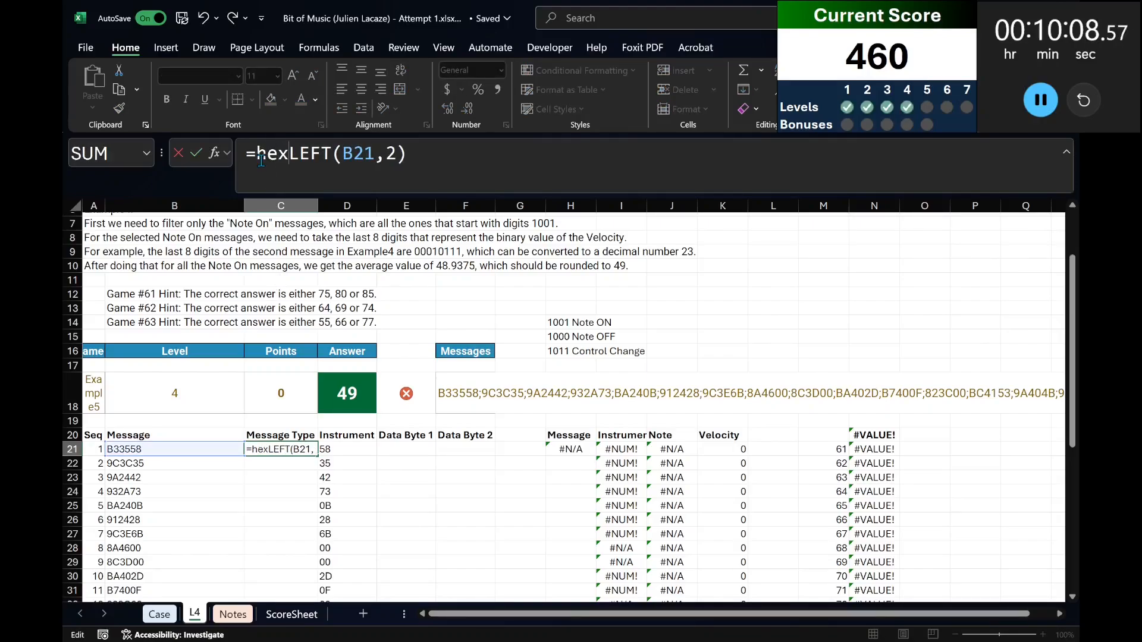
{"action": "type", "text": "2dec("}
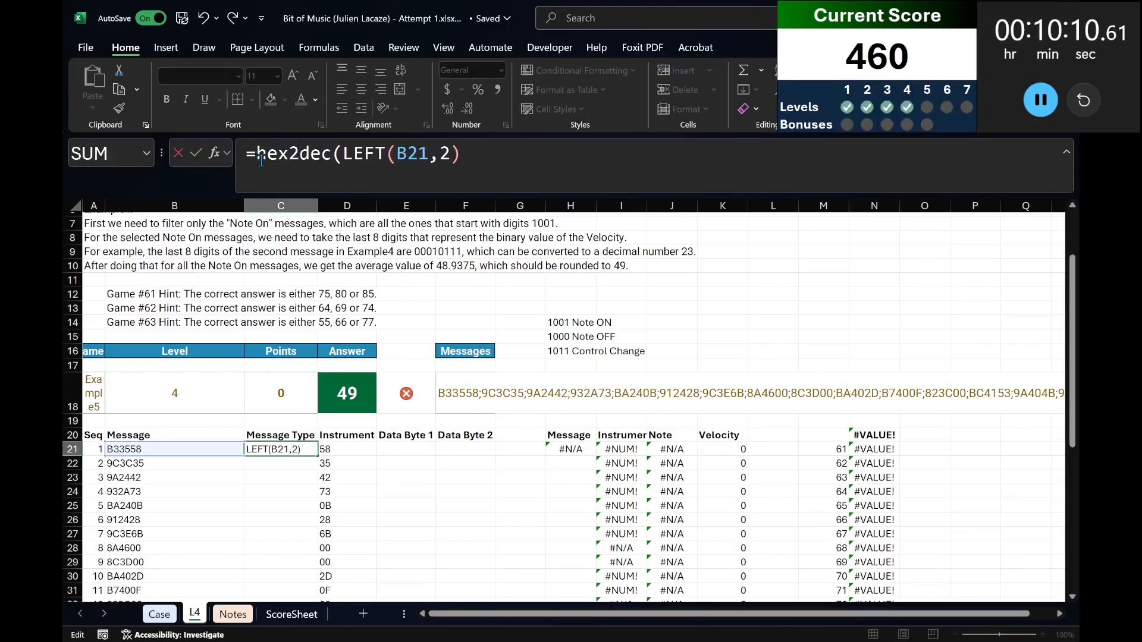
{"action": "type", "text": ")"}
{"action": "key", "text": "ctrl+Return"}
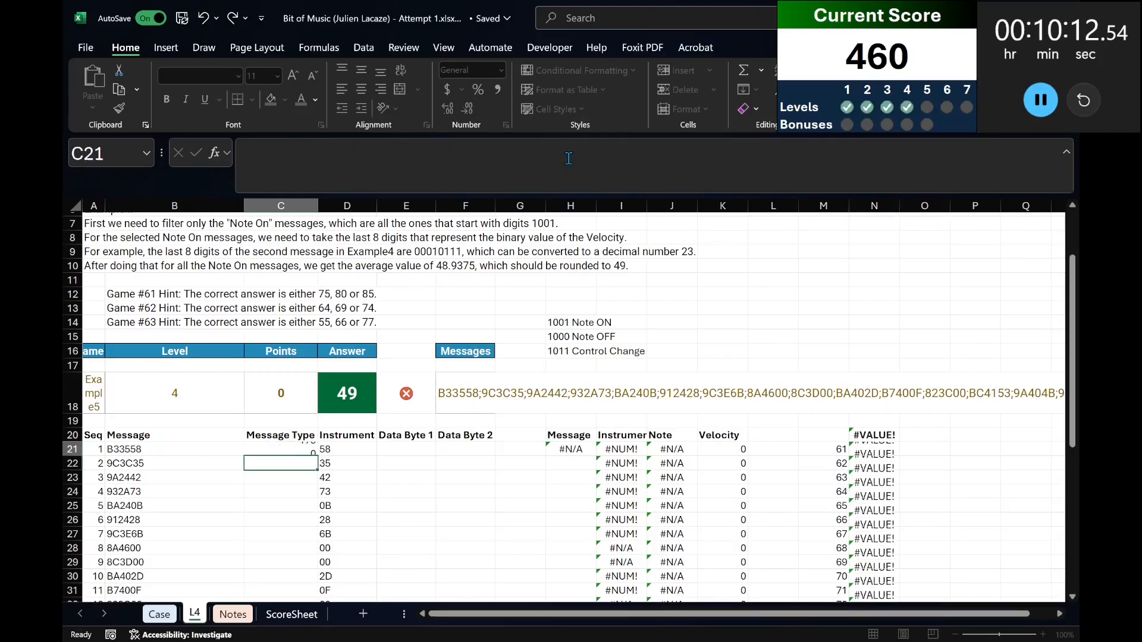
Extend the C21 formula to =DEC2BIN(HEX2DEC(LEFT(B21,2))) and copy the cell, then cancel the copy.
{"action": "left_click", "coordinate": [258, 153]}
{"action": "type", "text": "dec2bin("}
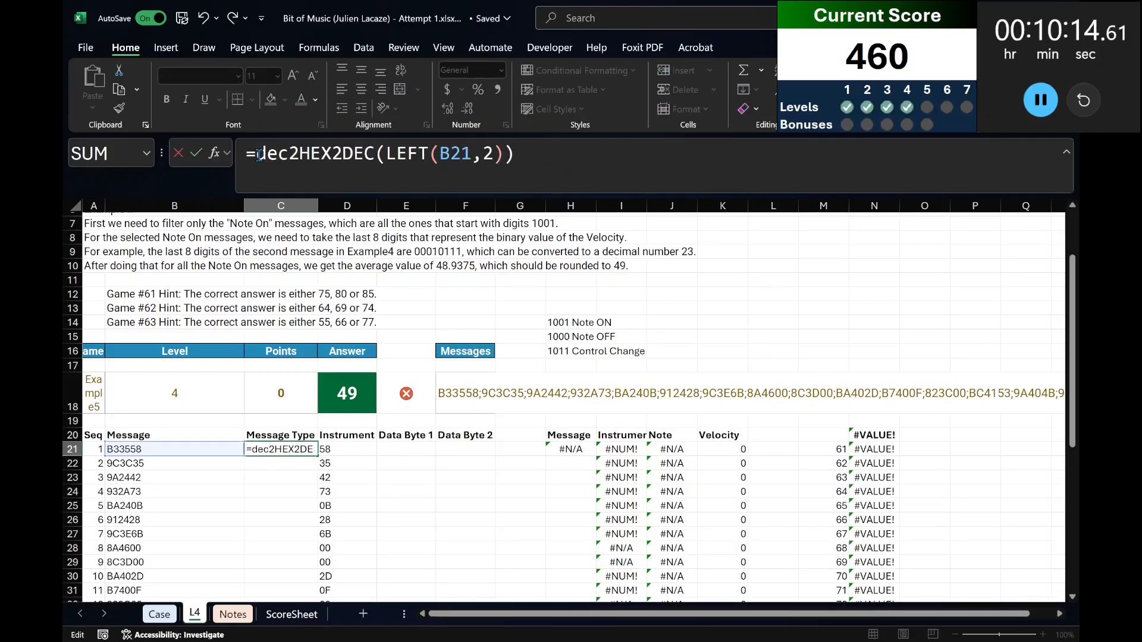
{"action": "type", "text": ")"}
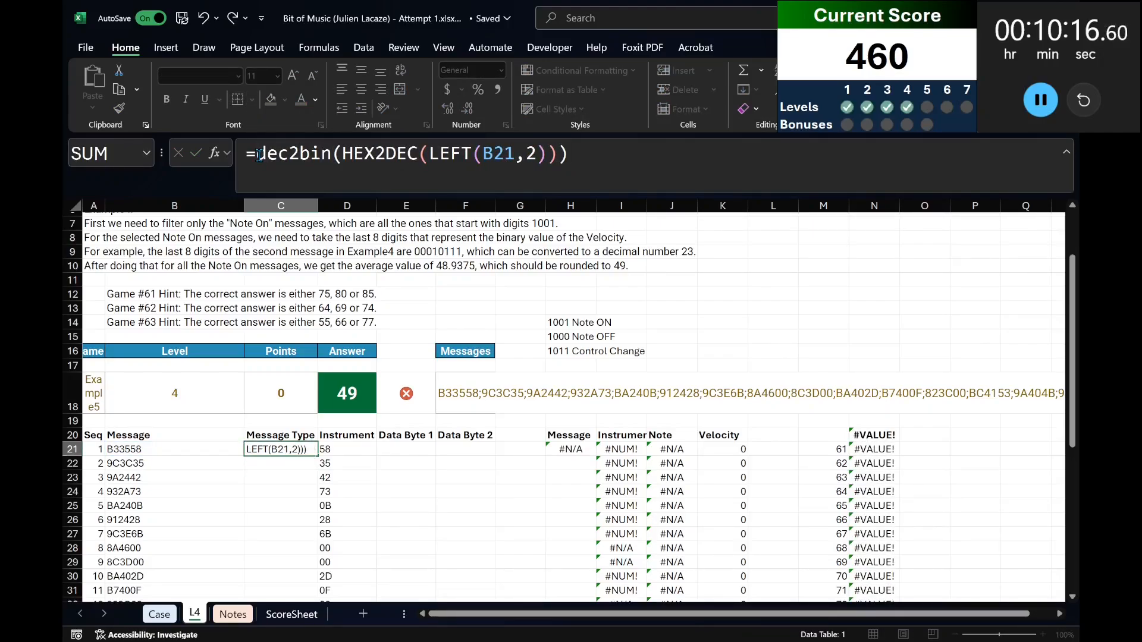
{"action": "key", "text": "Return"}
{"action": "key", "text": "Up"}
{"action": "key", "text": "ctrl+c"}
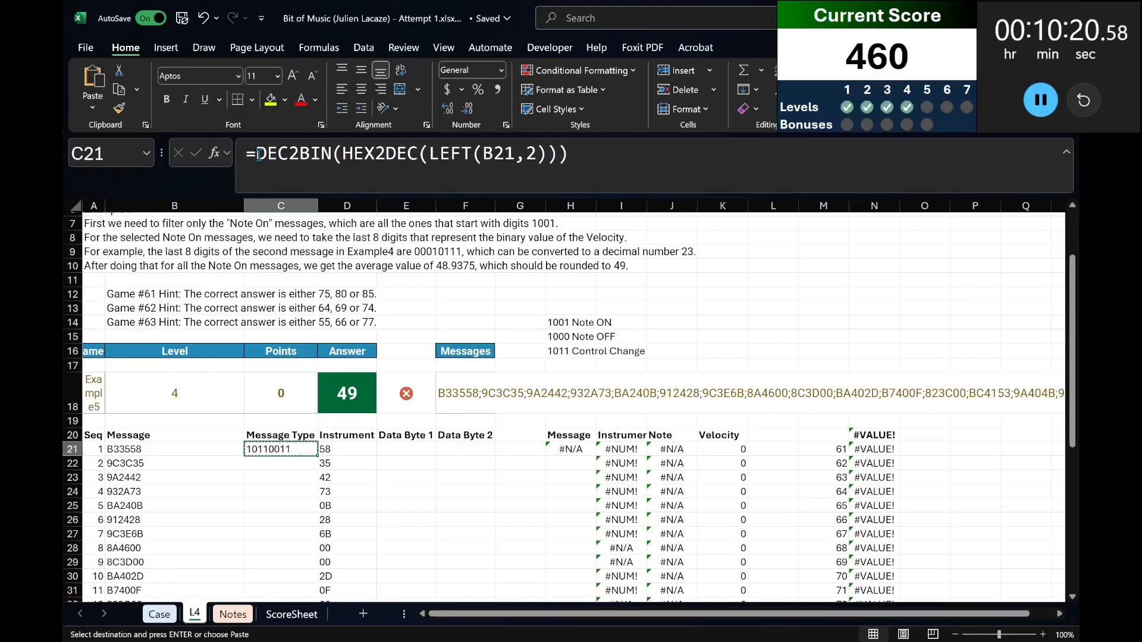
{"action": "key", "text": "Escape"}
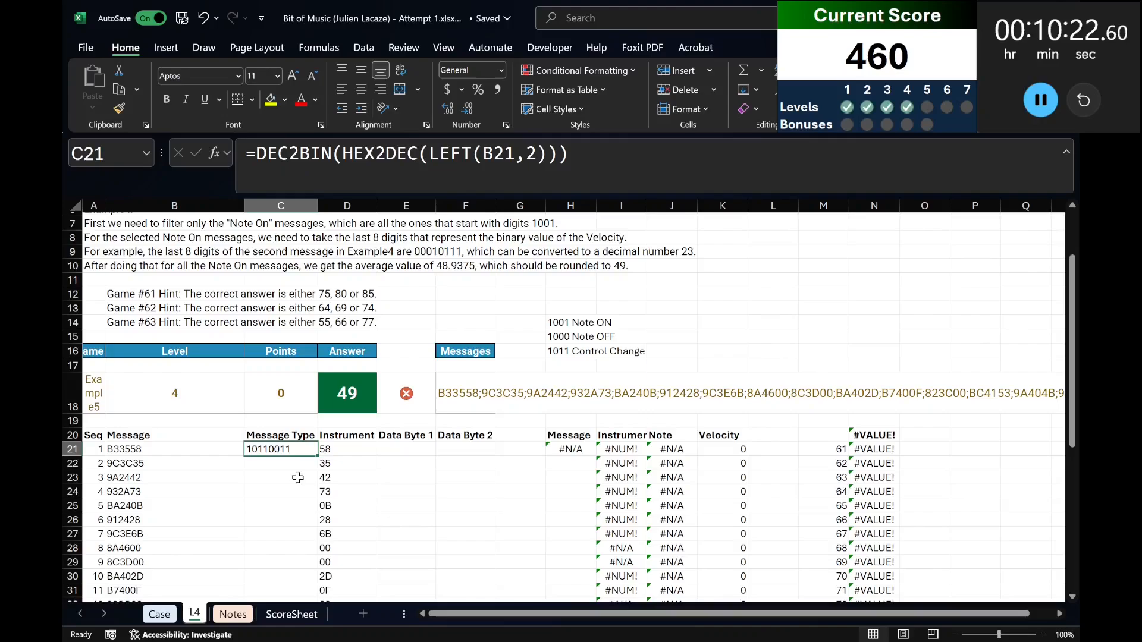
Clear C21, insert blank cells before the Message Type column from row 20 down, and title the new column First Bit.
{"action": "key", "text": "Delete"}
{"action": "key", "text": "Up"}
{"action": "key", "text": "ctrl+shift+Down"}
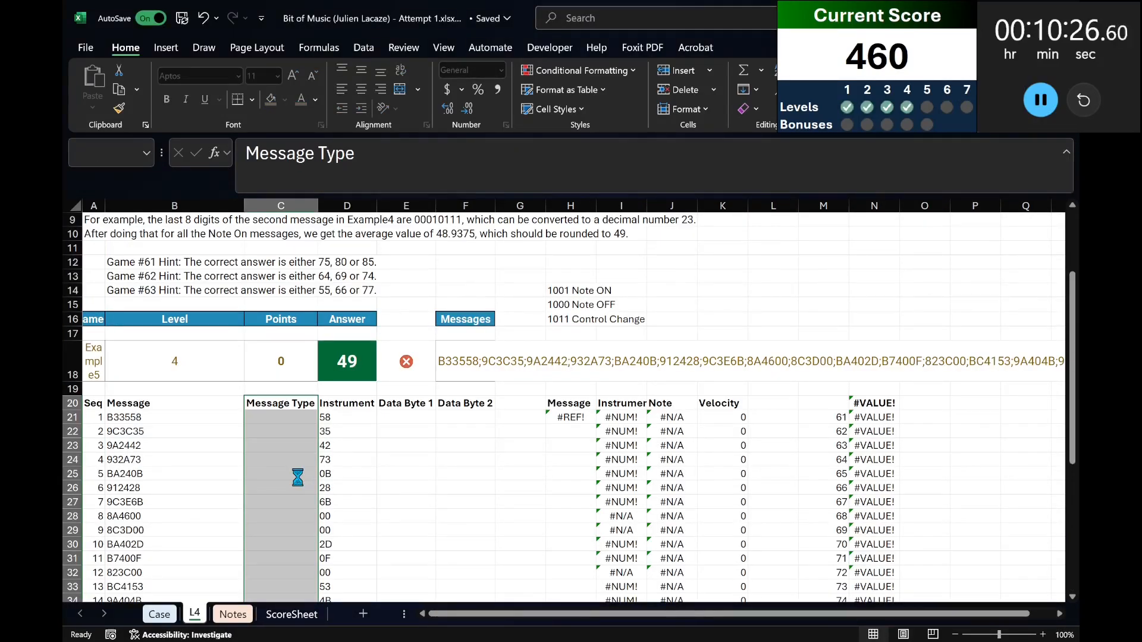
{"action": "key", "text": "Left"}
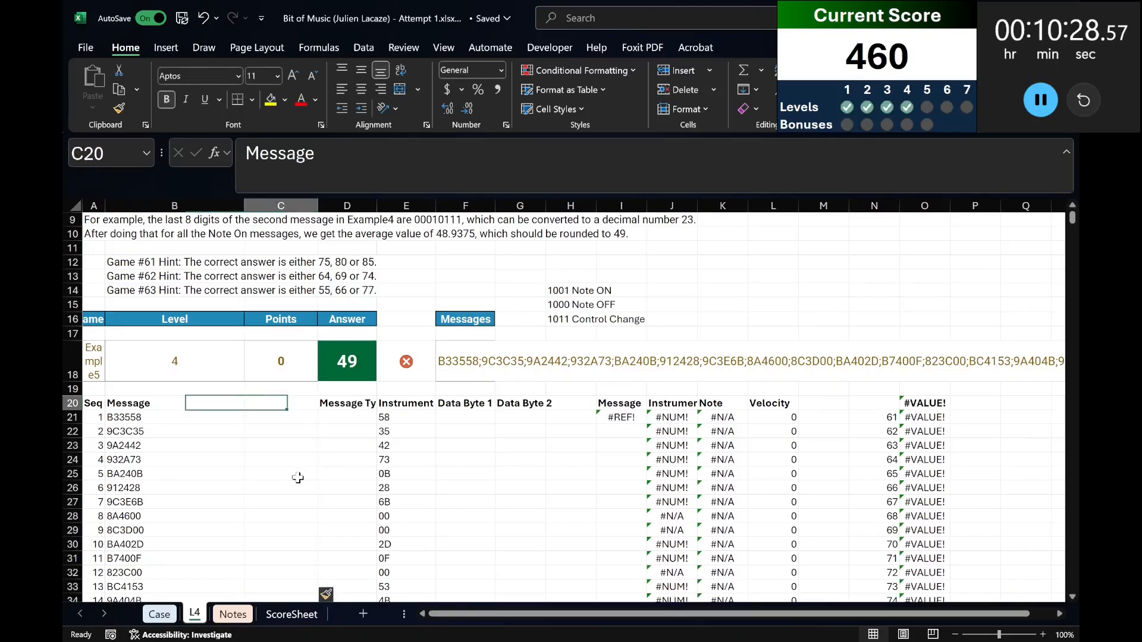
{"action": "type", "text": "First B"}
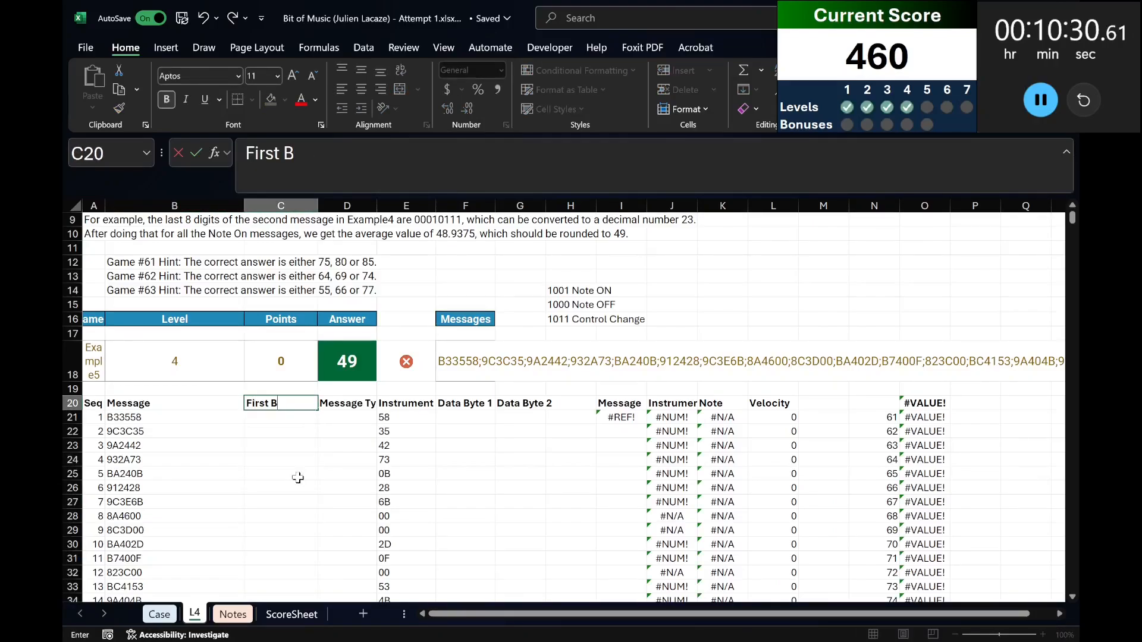
{"action": "type", "text": "it"}
{"action": "key", "text": "Return"}
Enter =LEFT(B21#,2) in C21 to spill the first two characters of every message.
{"action": "type", "text": "="}
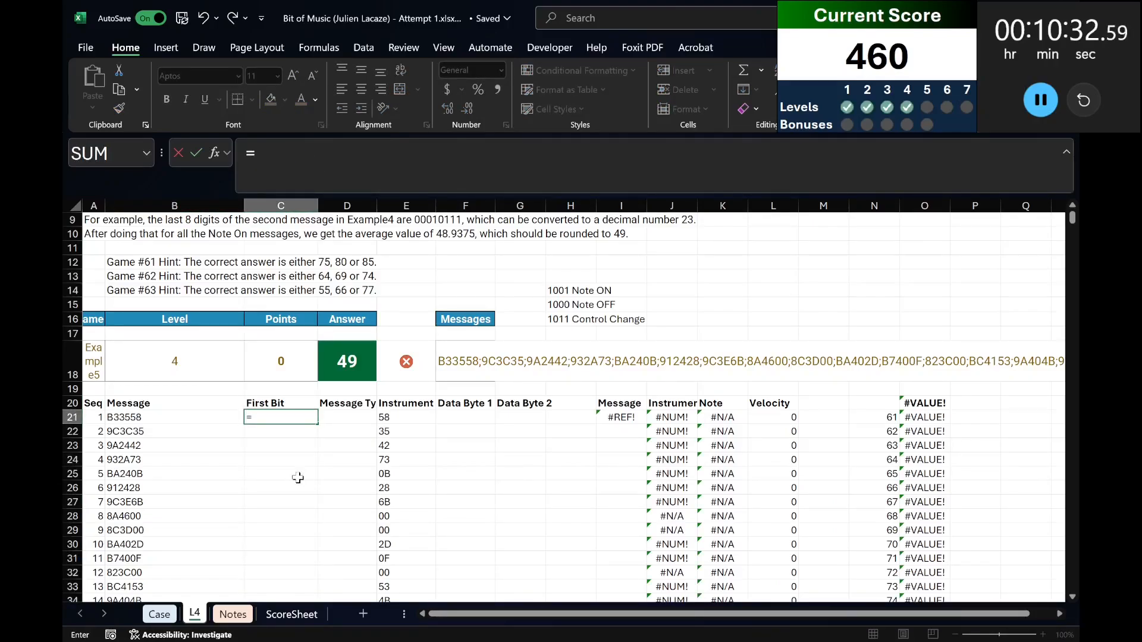
{"action": "type", "text": "left("}
{"action": "key", "text": "Left"}
{"action": "type", "text": ","}
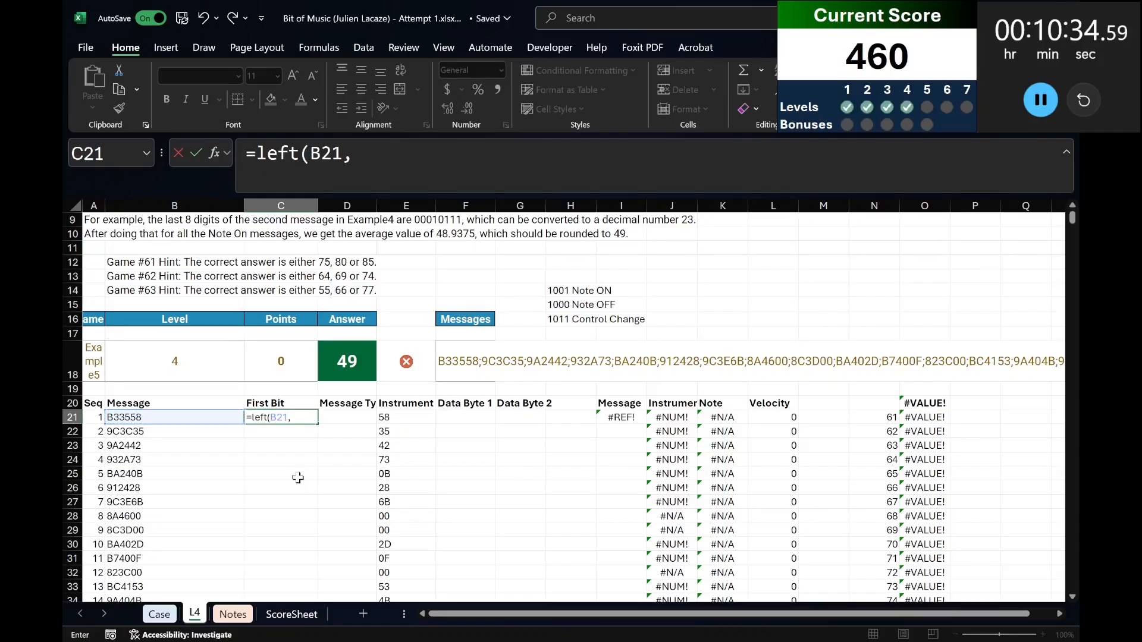
{"action": "type", "text": "#,2)"}
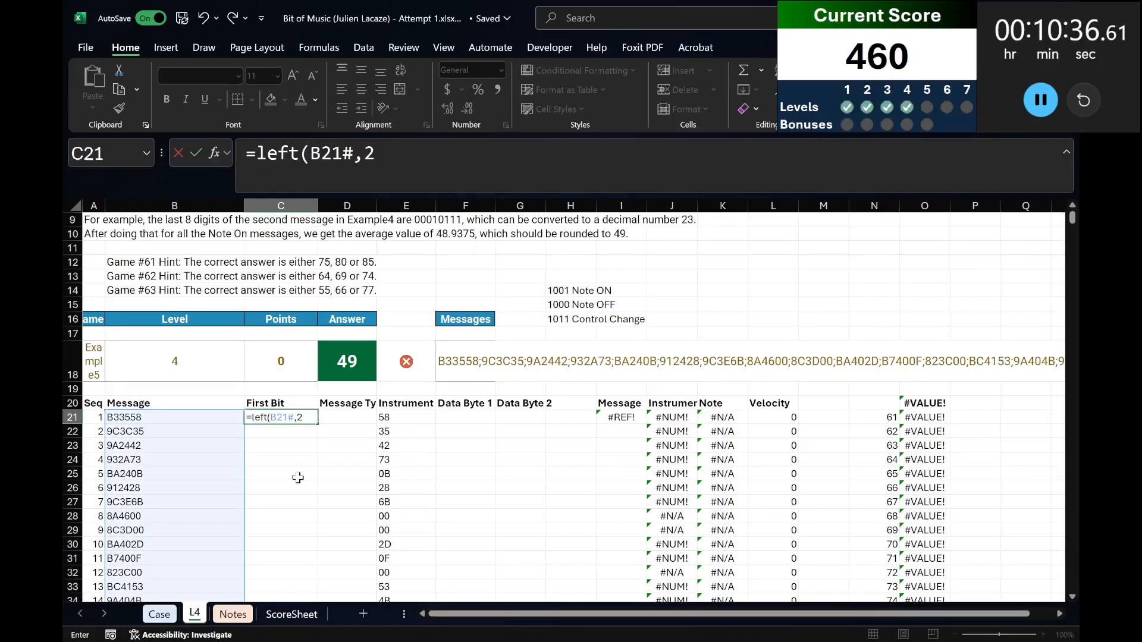
{"action": "key", "text": "Return"}
{"action": "key", "text": "Up"}
Convert the First Bit results to binary by changing the C21 formula to =HEX2BIN(LEFT(B21#,2)).
{"action": "left_click", "coordinate": [253, 153]}
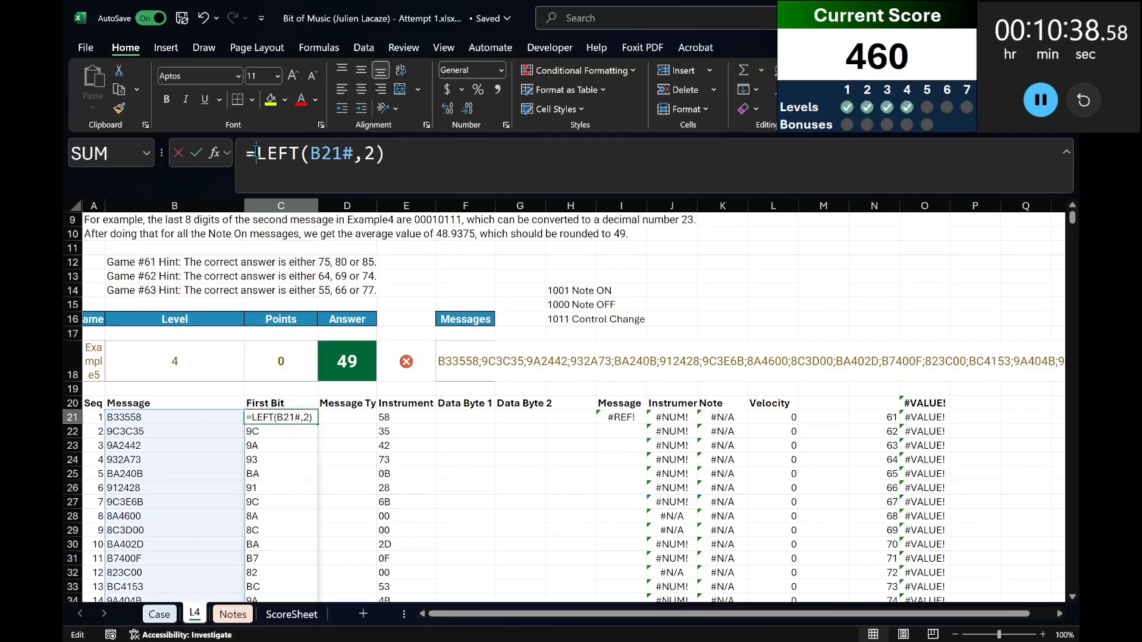
{"action": "type", "text": "hex2bin("}
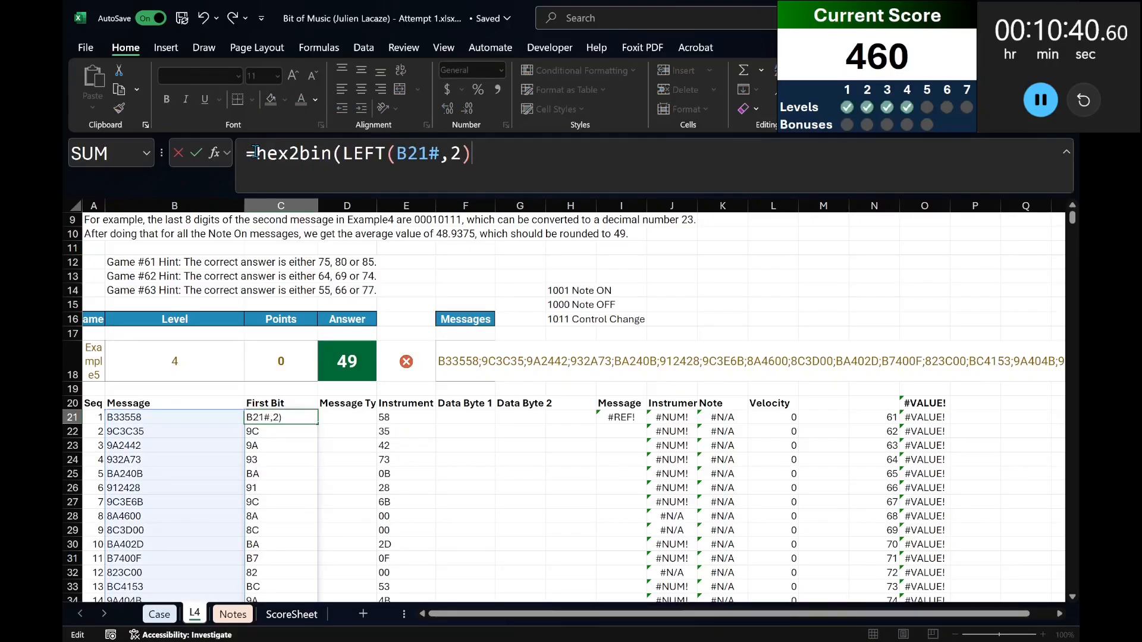
{"action": "key", "text": "End"}
{"action": "type", "text": ")"}
{"action": "key", "text": "Return"}
{"action": "key", "text": "Up"}
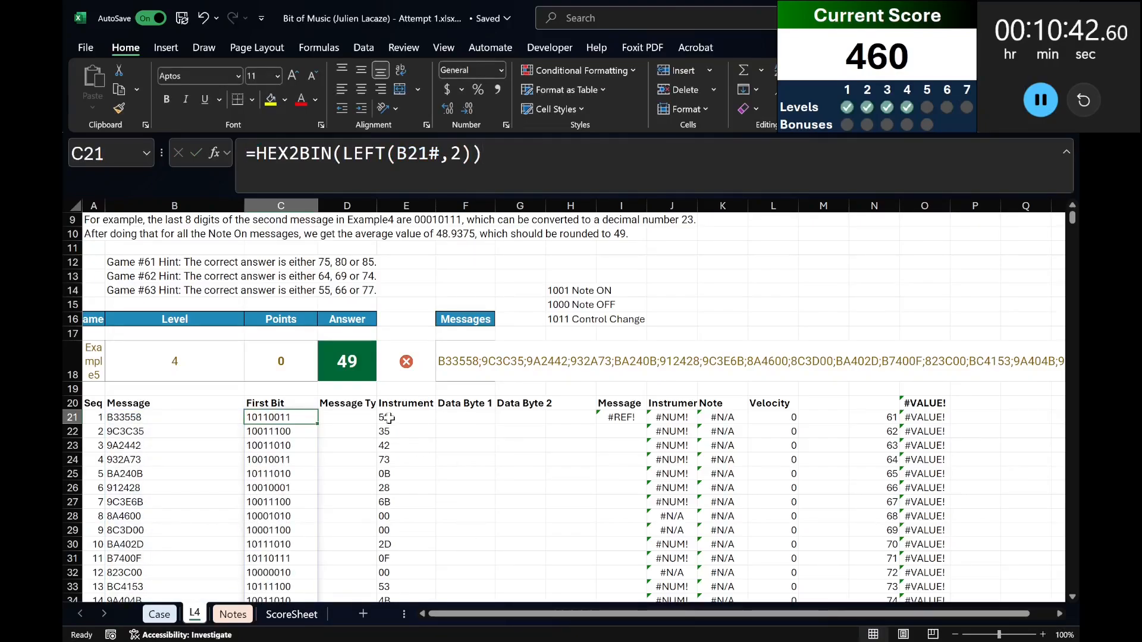
Enter =LEFT(C21#,4) in D21 to extract the message type from the First Bit column.
{"action": "left_click", "coordinate": [361, 402]}
{"action": "left_click", "coordinate": [364, 415]}
{"action": "type", "text": "=left("}
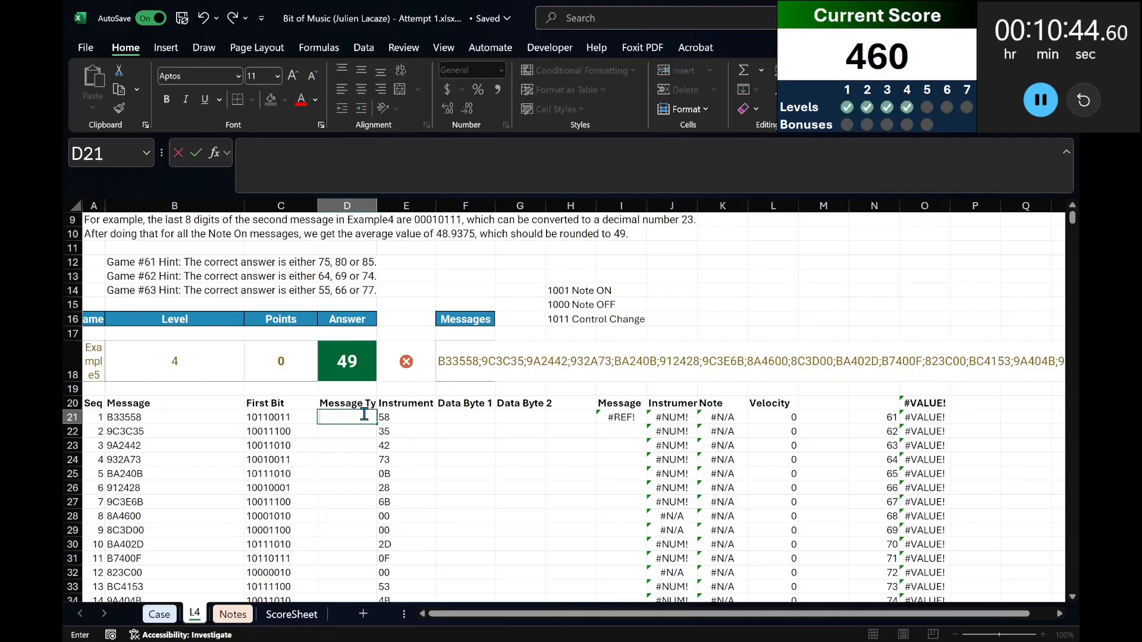
{"action": "key", "text": "Left"}
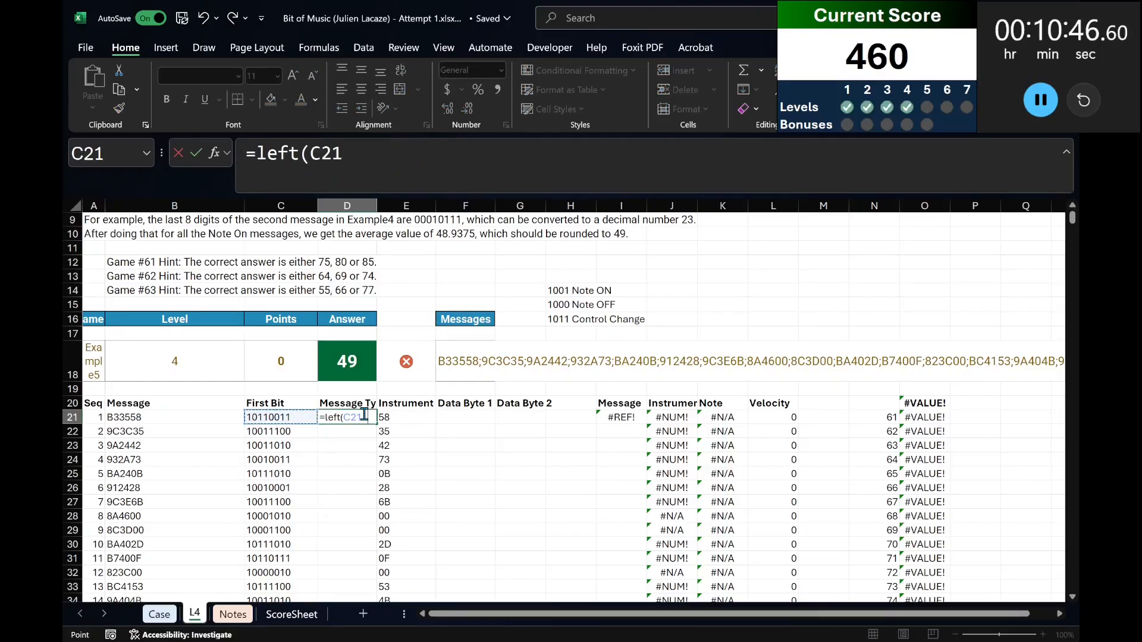
{"action": "type", "text": "#,4)"}
{"action": "key", "text": "Return"}
Point the Instrument MID formula in E21 at the First Bit results instead of the Message column.
{"action": "key", "text": "Tab"}
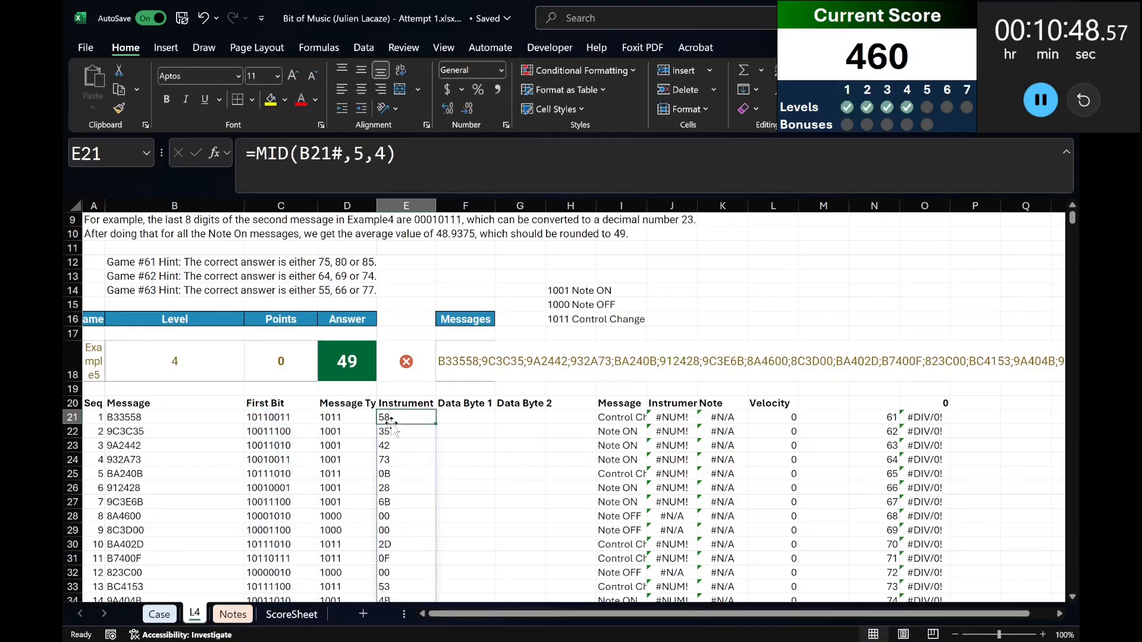
{"action": "left_click", "coordinate": [311, 165]}
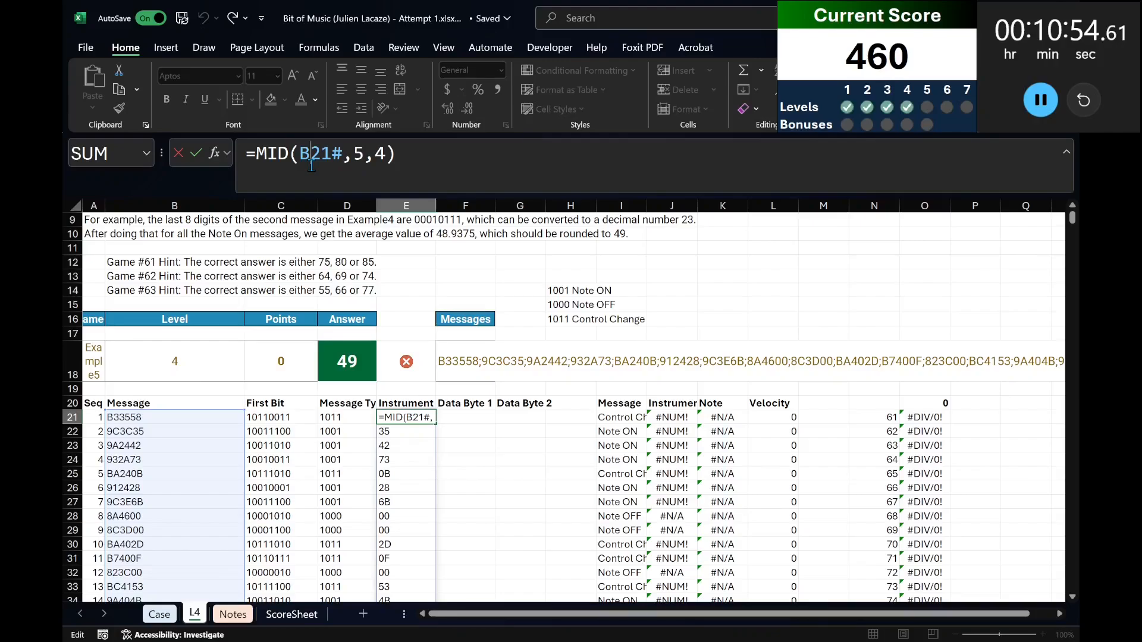
{"action": "double_click", "coordinate": [269, 156]}
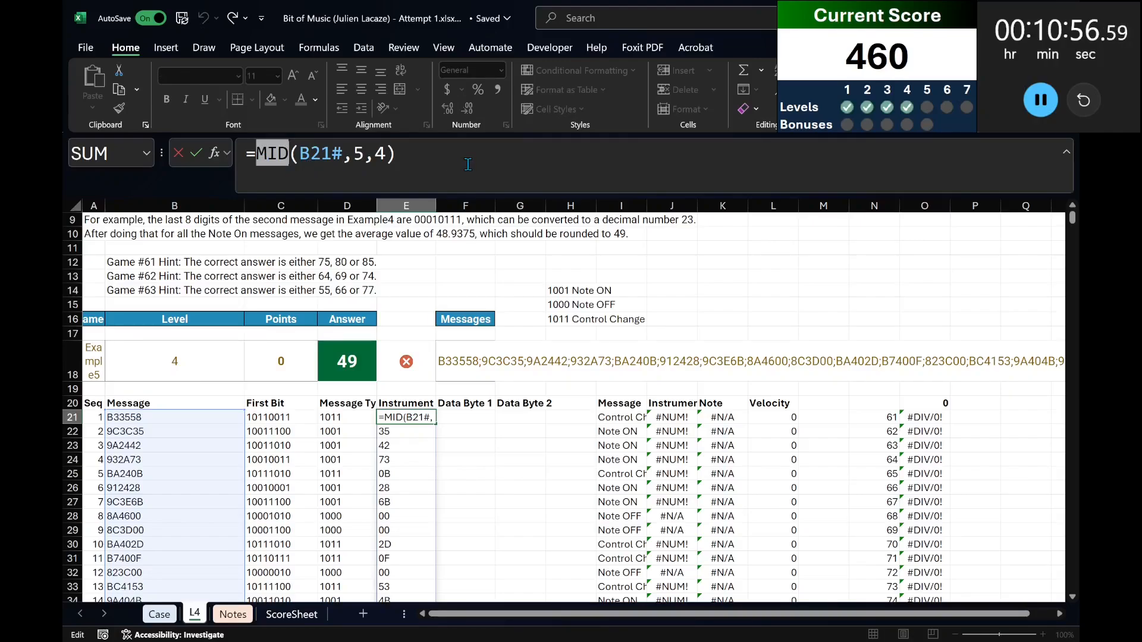
{"action": "double_click", "coordinate": [325, 154]}
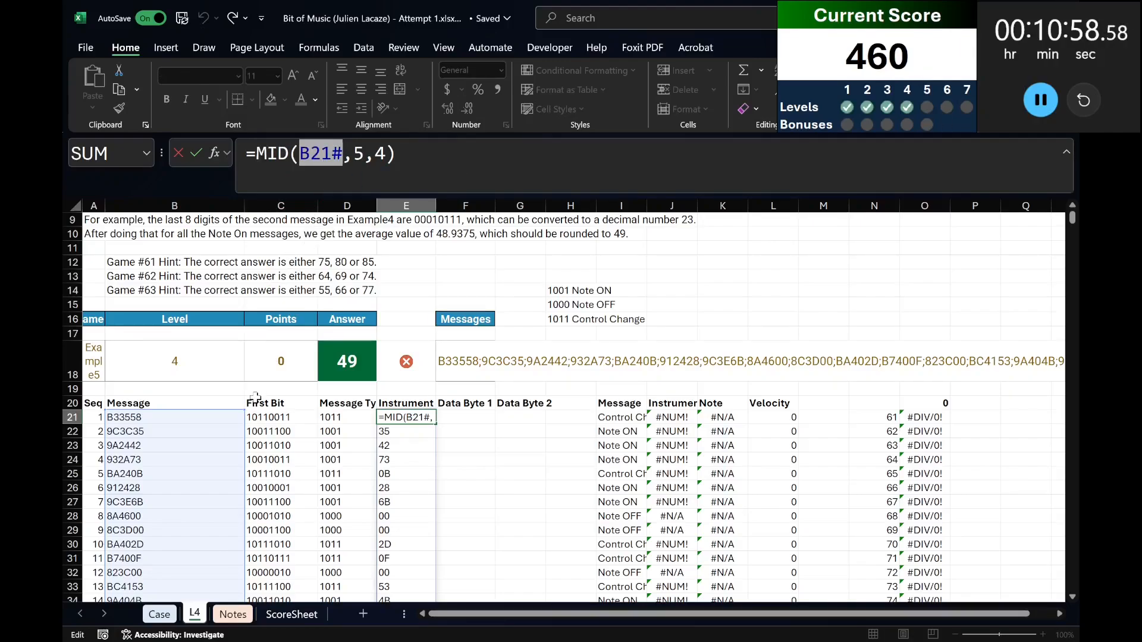
{"action": "left_click", "coordinate": [259, 418]}
{"action": "key", "text": "Return"}
{"action": "key", "text": "Left"}
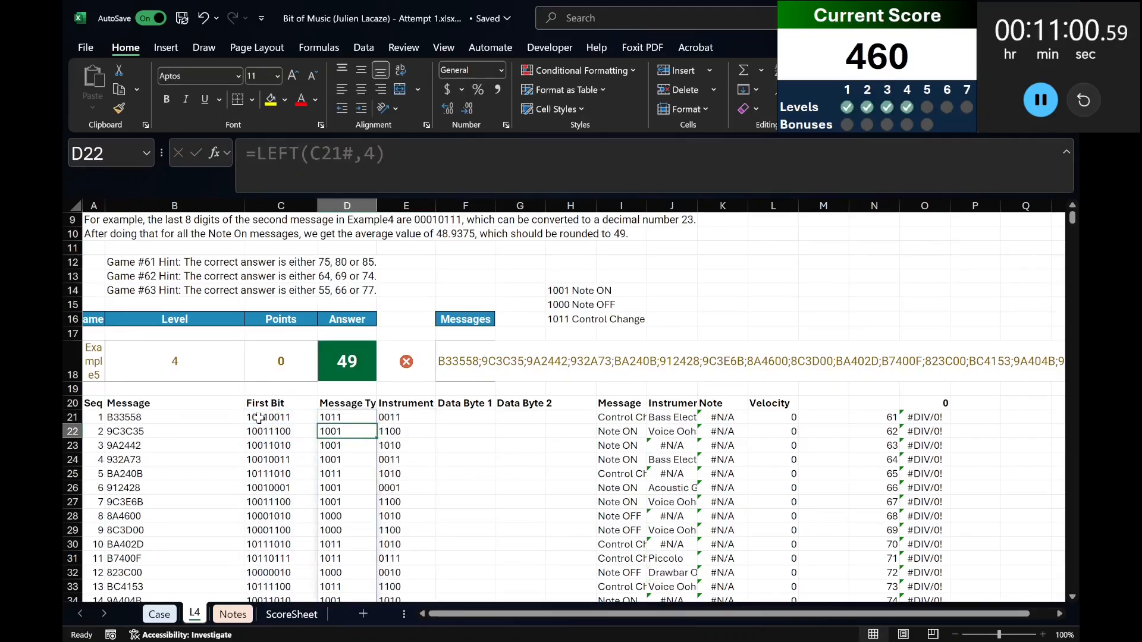
Replace the Data Byte 1 formula in F21 with =HEX2BIN(MID(B21#,3,2)).
{"action": "key", "text": "Up"}
{"action": "key", "text": "Right"}
{"action": "key", "text": "Right"}
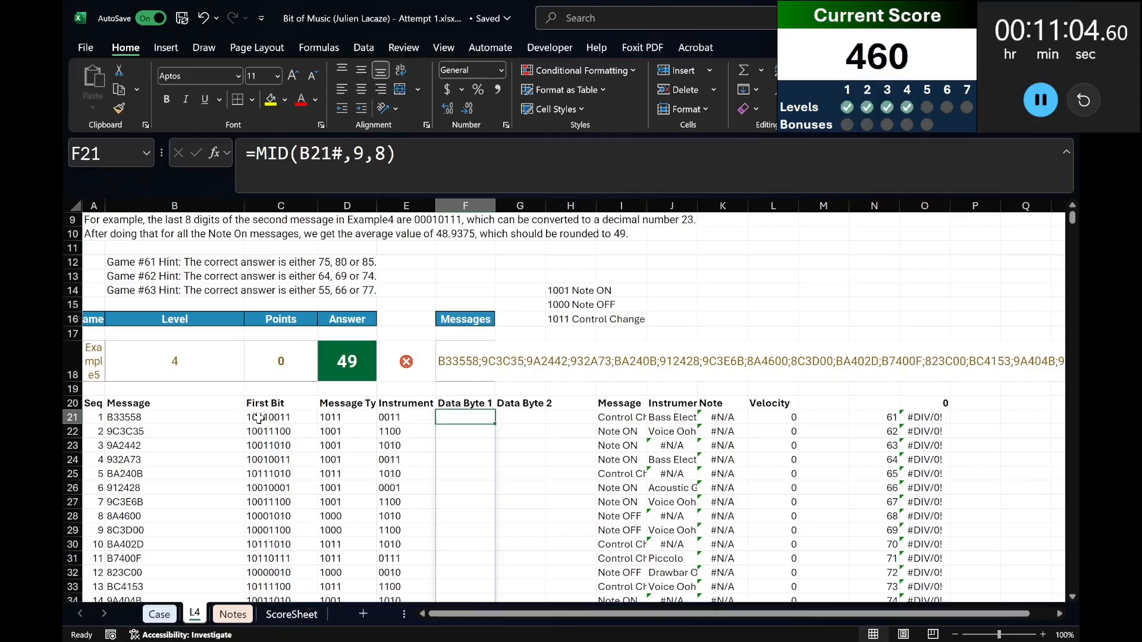
{"action": "key", "text": "Delete"}
{"action": "type", "text": "="}
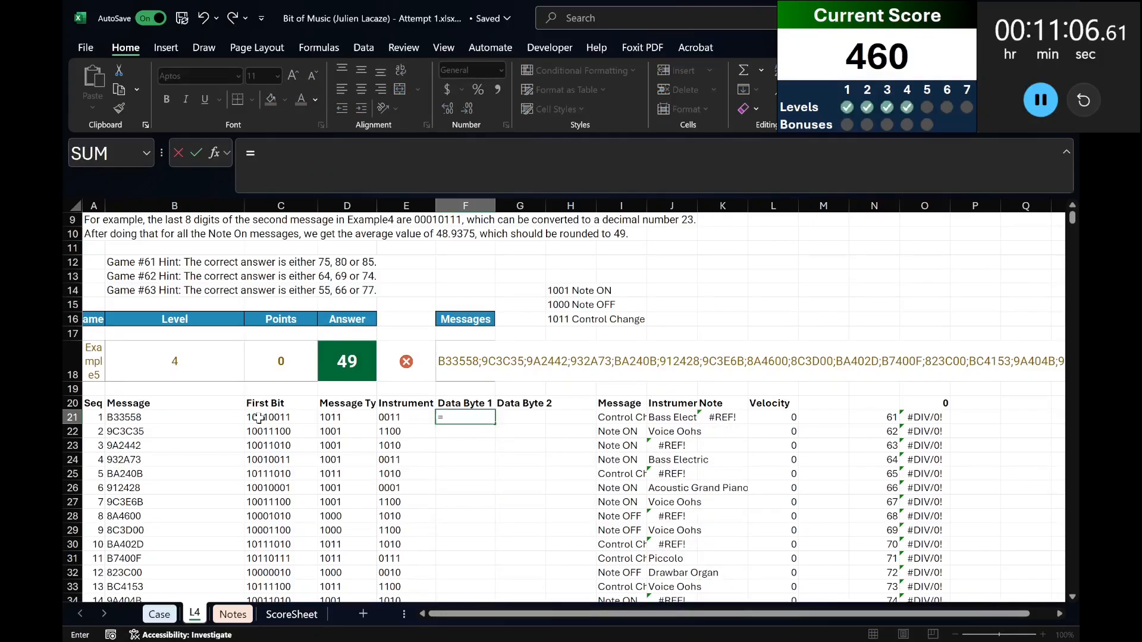
{"action": "type", "text": "h"}
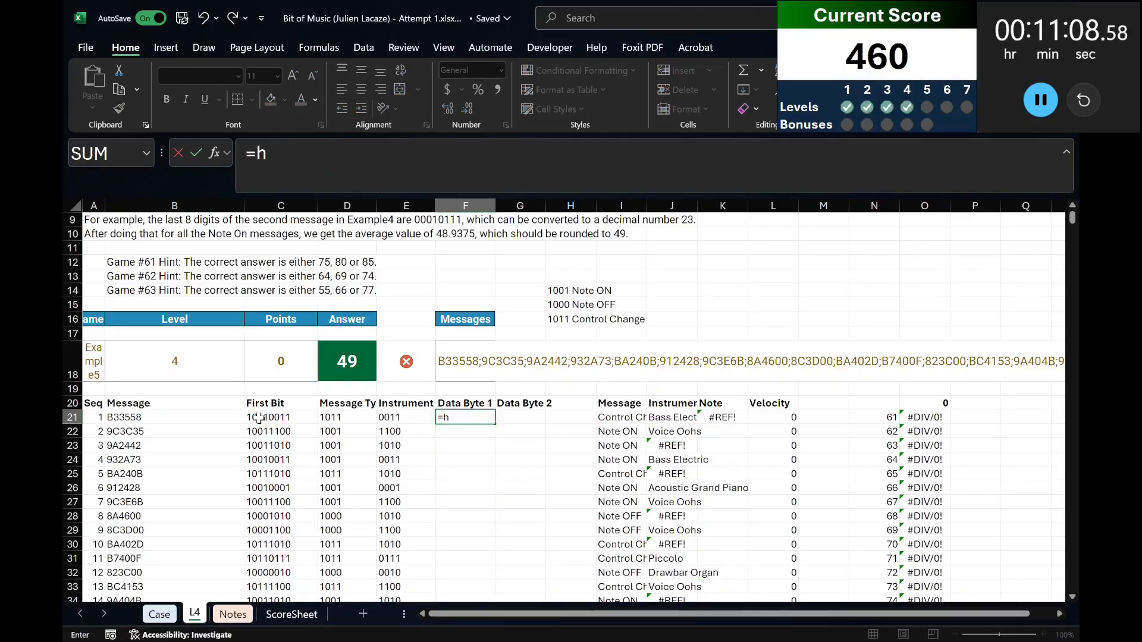
{"action": "type", "text": "ex2bin(mid("}
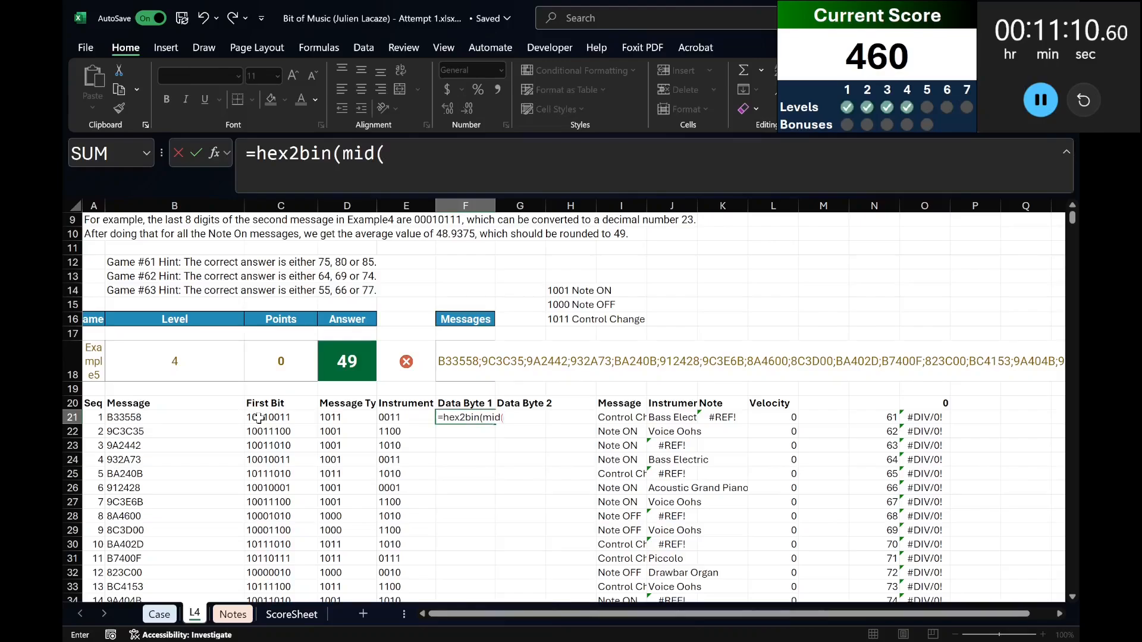
{"action": "key", "text": "Left"}
{"action": "key", "text": "Left"}
{"action": "key", "text": "Left"}
{"action": "key", "text": "Left"}
{"action": "key", "text": "Right"}
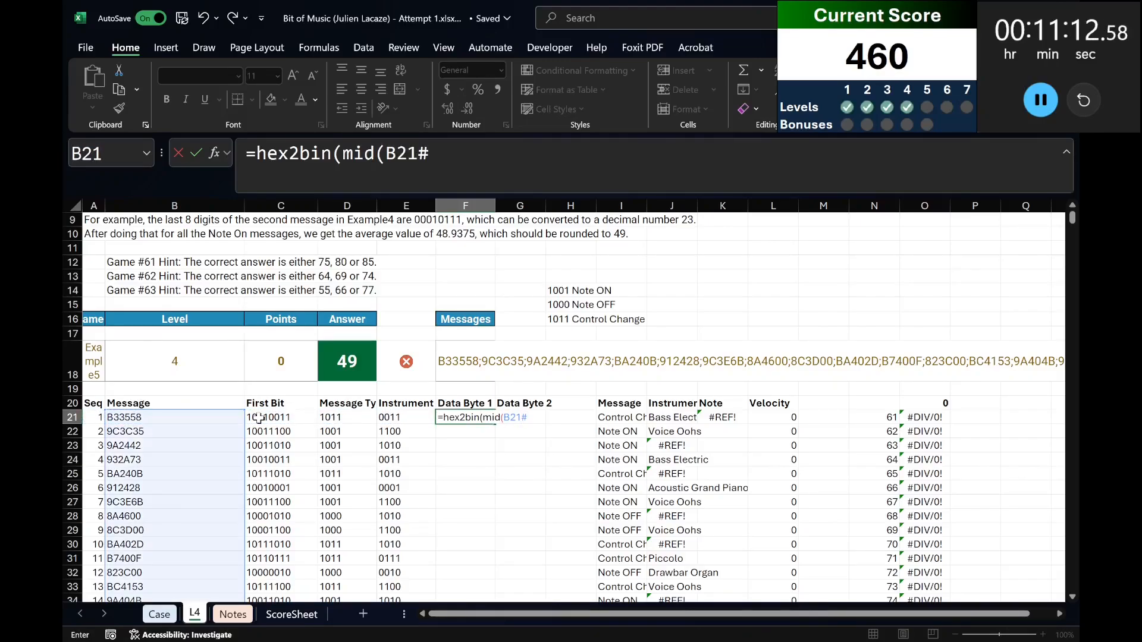
{"action": "type", "text": ",3,2))"}
{"action": "key", "text": "ctrl+Return"}
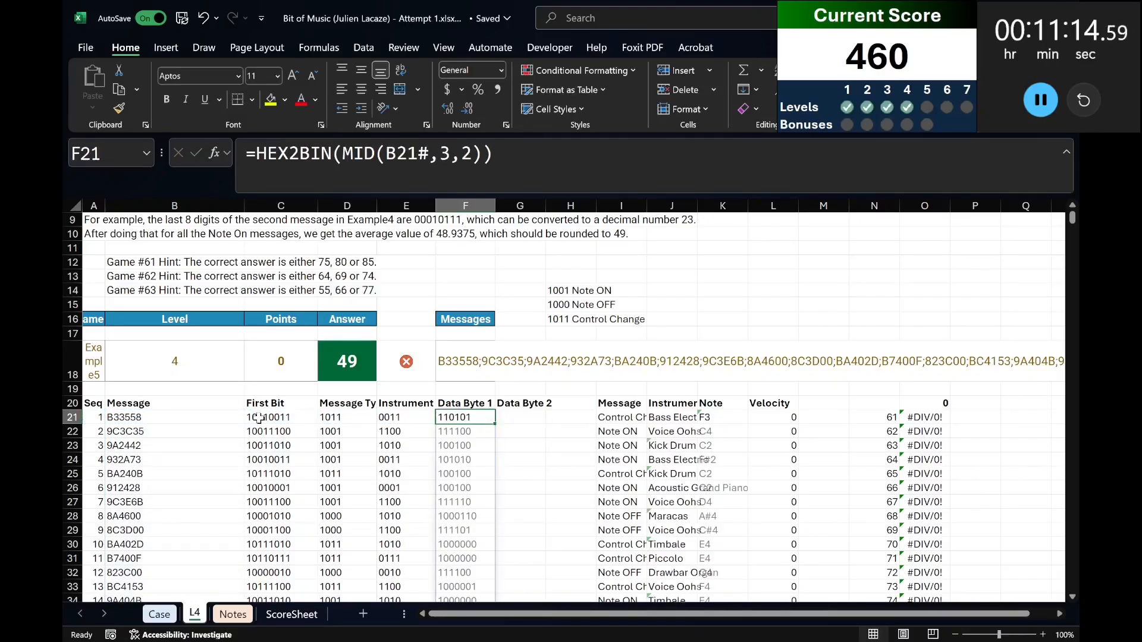
{"action": "key", "text": "Right"}
{"action": "key", "text": "Left"}
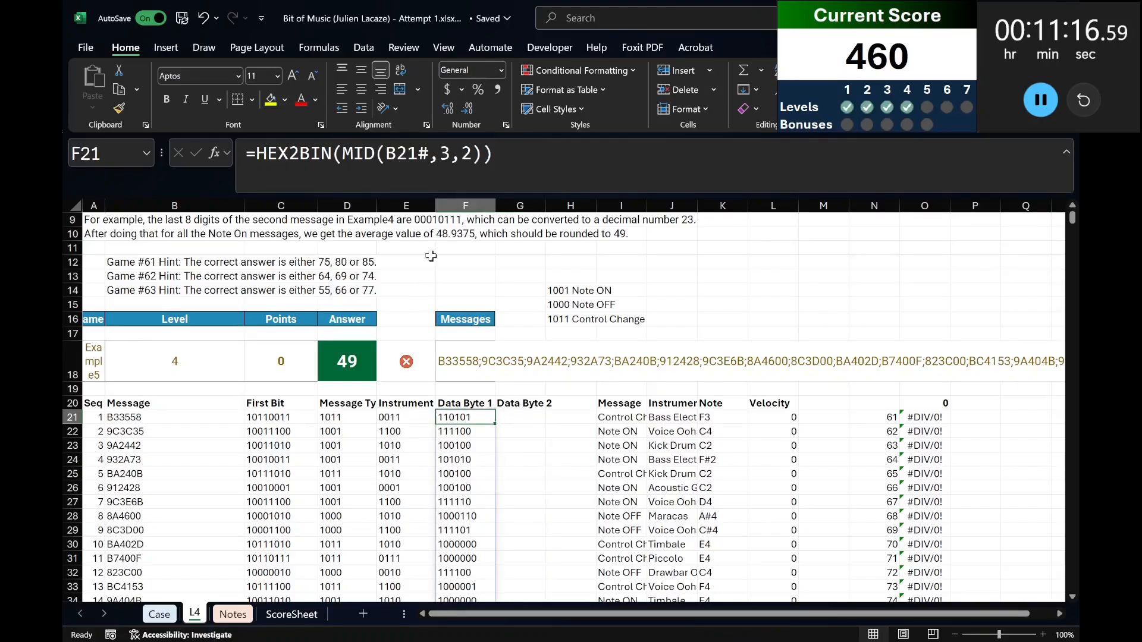
Pad the Data Byte 1 results to eight digits by changing F21 to =HEX2BIN(MID(B21#,3,2),8).
{"action": "left_click", "coordinate": [486, 154]}
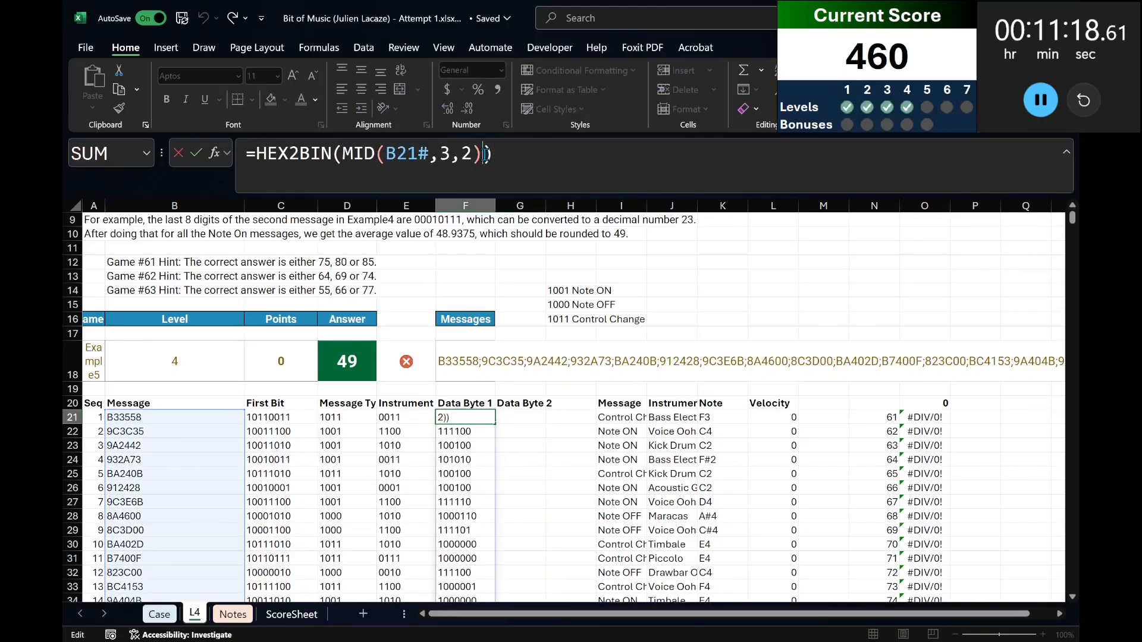
{"action": "type", "text": ",8"}
{"action": "key", "text": "Return"}
{"action": "key", "text": "Up"}
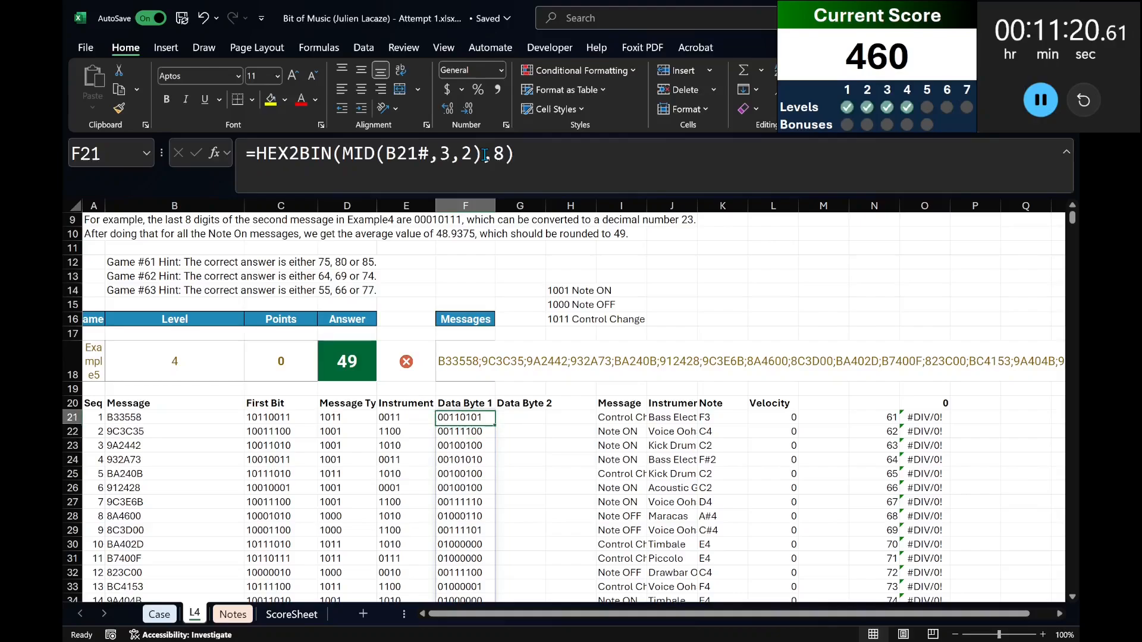
Reuse the Data Byte 1 formula in G21 as =HEX2BIN(MID(B21#,5,2),8) to extract Data Byte 2.
{"action": "left_click", "coordinate": [485, 155]}
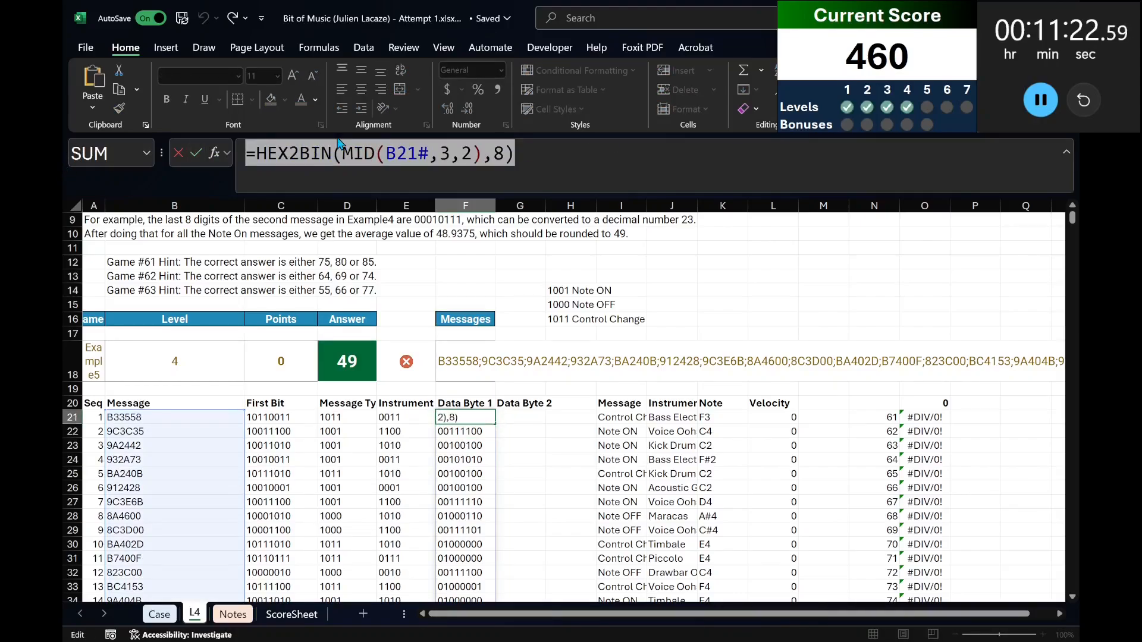
{"action": "key", "text": "Tab"}
{"action": "triple_click", "coordinate": [385, 155]}
{"action": "type", "text": "=HEX2BIN(MID(B21#,3,2),8)"}
{"action": "double_click", "coordinate": [447, 155]}
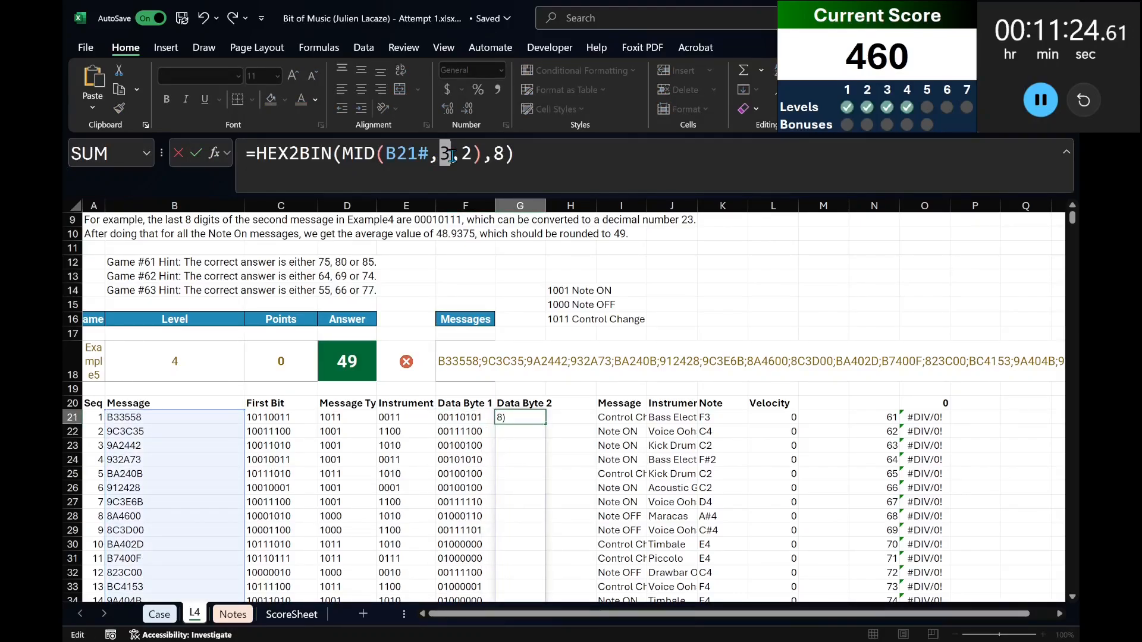
{"action": "type", "text": "5"}
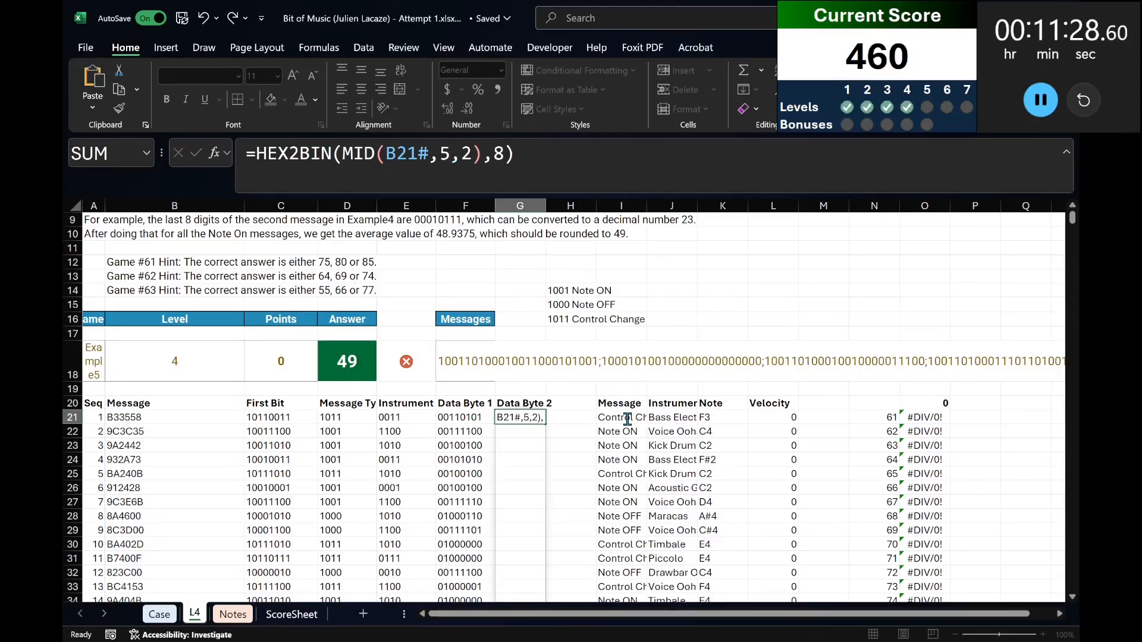
{"action": "key", "text": "Return"}
Review the Level 5 question and its example on the Case sheet, and return to sheet L4.
{"action": "scroll", "coordinate": [618, 418], "scroll_direction": "up", "scroll_amount": 3}
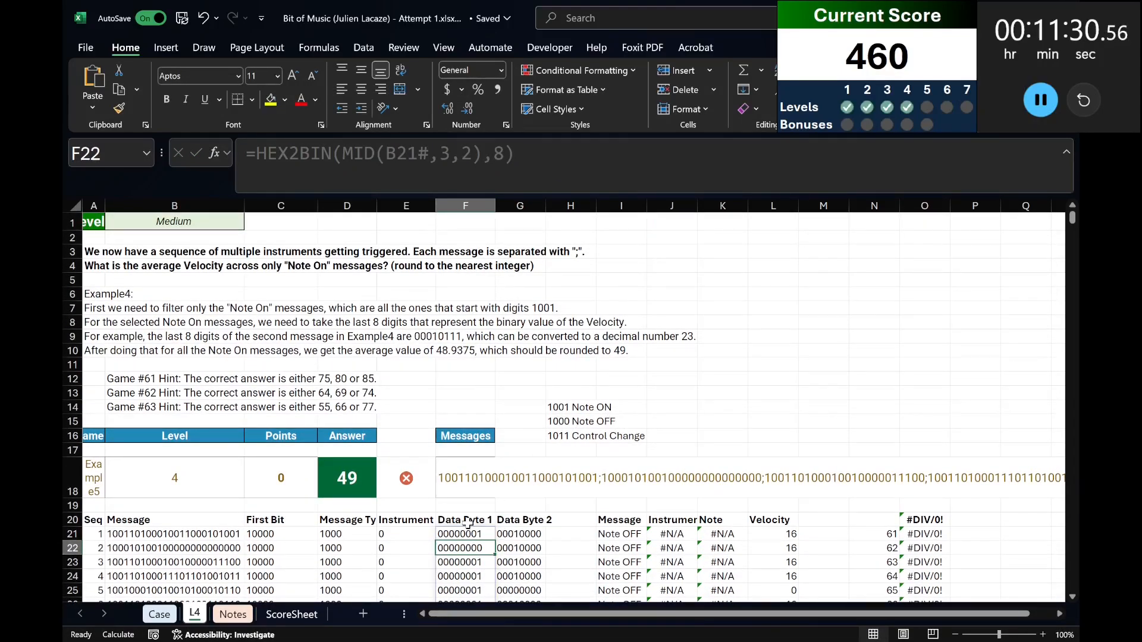
{"action": "left_click", "coordinate": [159, 615]}
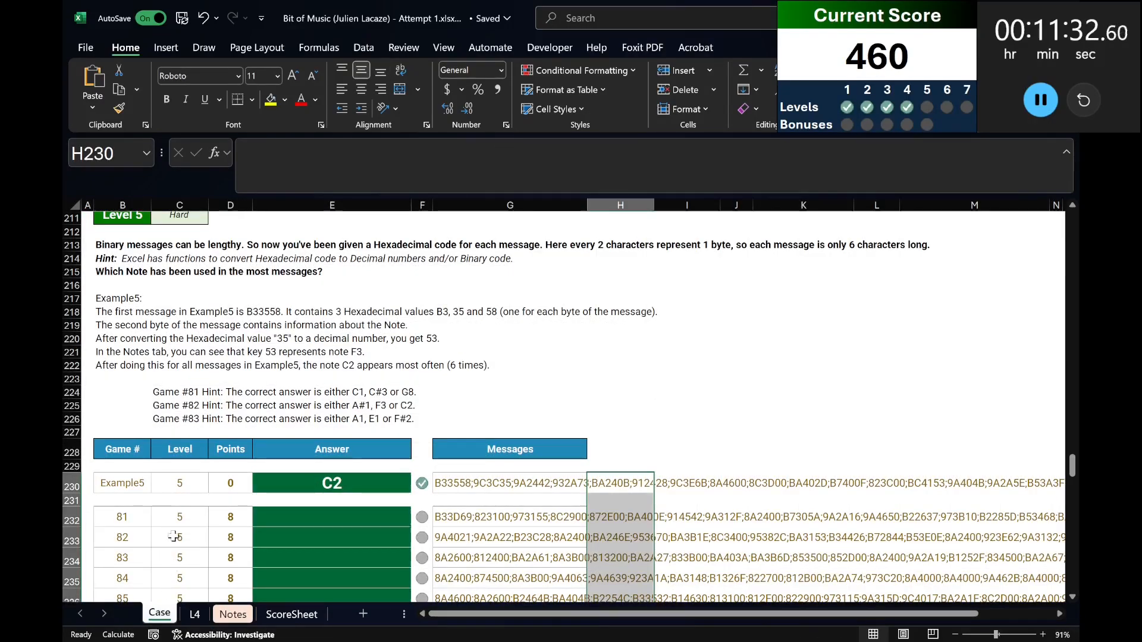
{"action": "scroll", "coordinate": [167, 527], "scroll_direction": "up", "scroll_amount": 1}
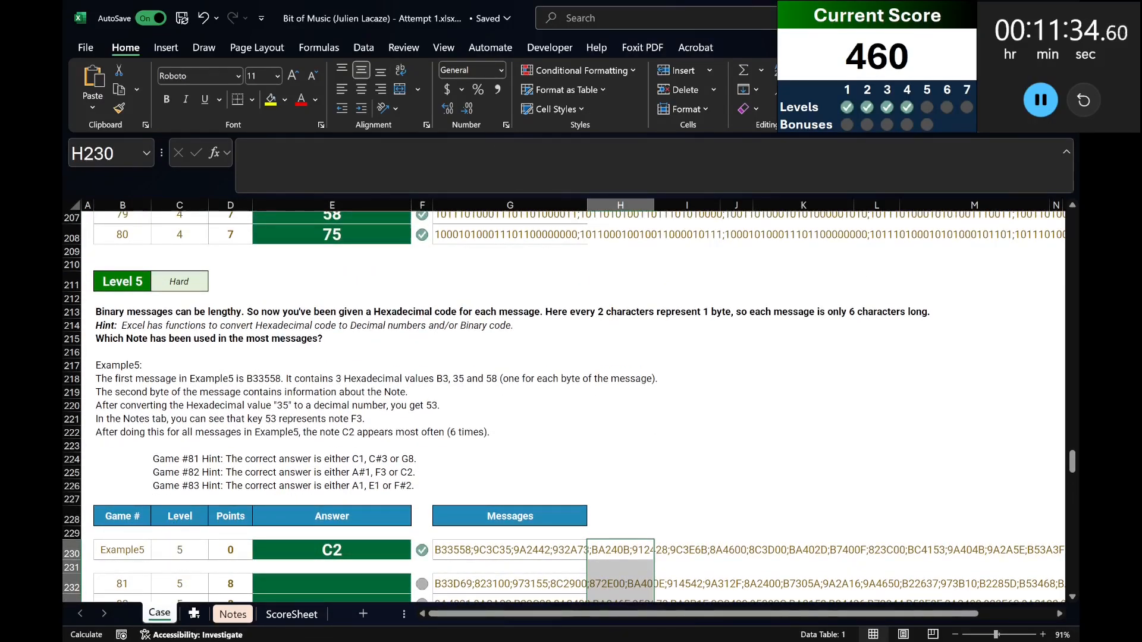
{"action": "left_click", "coordinate": [194, 614]}
Examine the summary formula in O20 and the Data Byte and First Bit formulas in row 21 of sheet L4.
{"action": "left_click", "coordinate": [925, 392]}
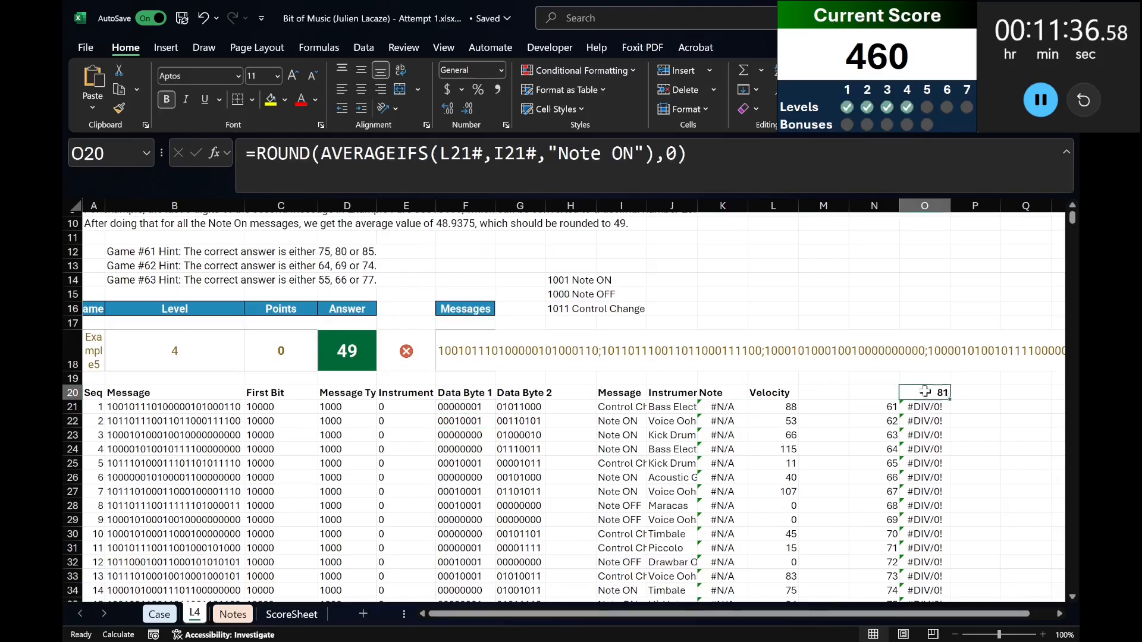
{"action": "key", "text": "Left"}
{"action": "key", "text": "Left"}
{"action": "key", "text": "Left"}
{"action": "key", "text": "Left"}
{"action": "key", "text": "Left"}
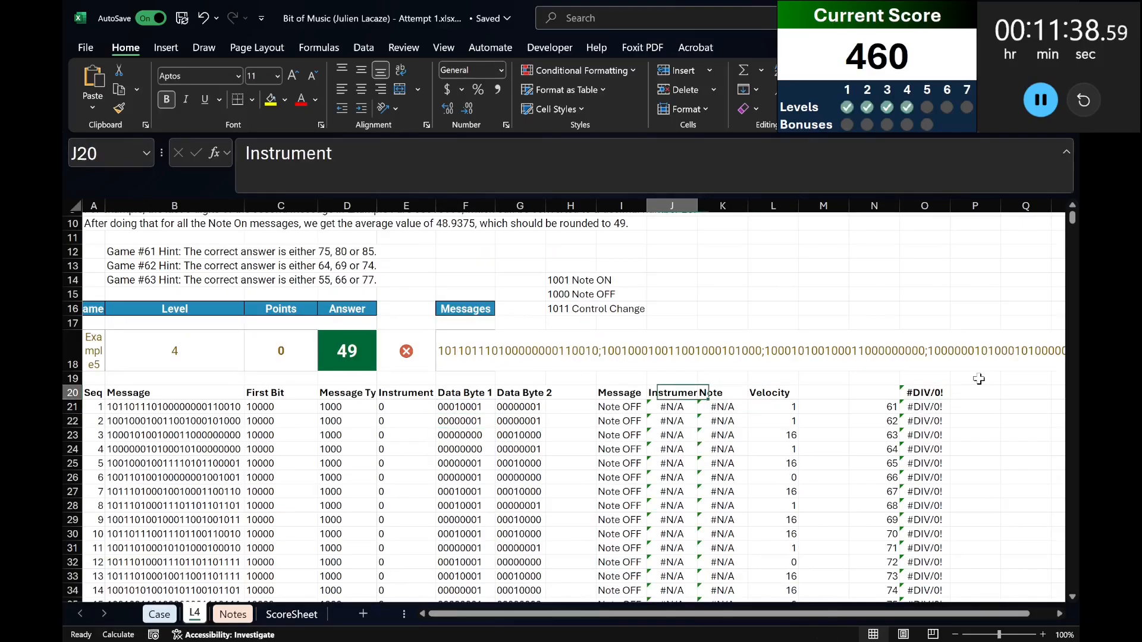
{"action": "key", "text": "Down"}
{"action": "key", "text": "Left"}
{"action": "key", "text": "Left"}
{"action": "key", "text": "Left"}
{"action": "key", "text": "Left"}
{"action": "key", "text": "Left"}
{"action": "key", "text": "Left"}
{"action": "key", "text": "Left"}
{"action": "key", "text": "Left"}
{"action": "key", "text": "Left"}
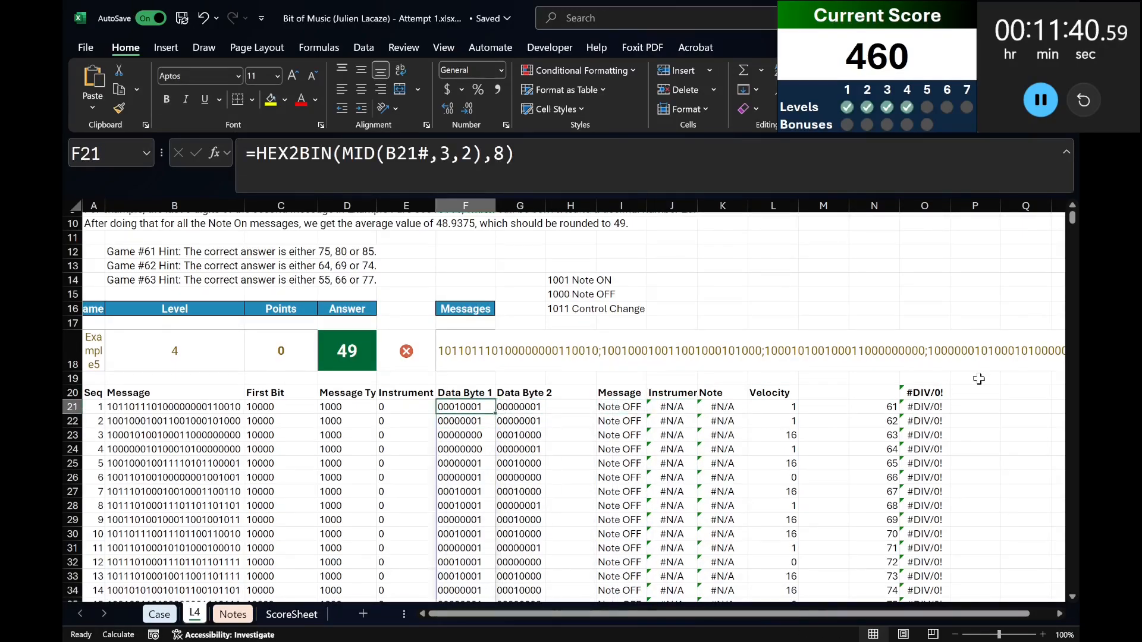
{"action": "key", "text": "Right"}
{"action": "key", "text": "Right"}
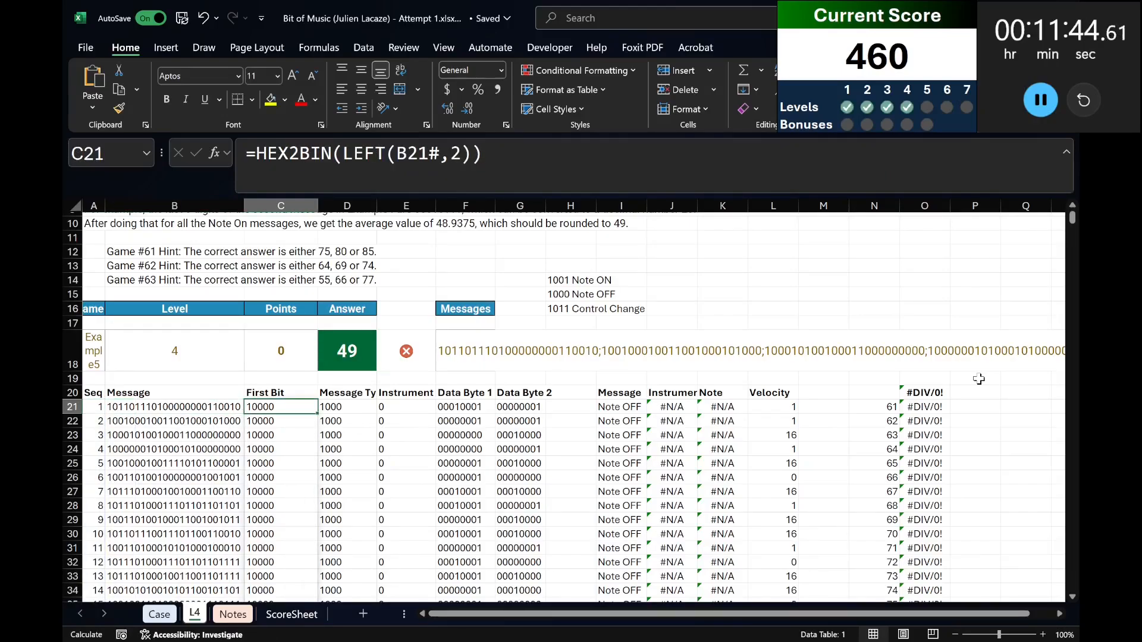
{"action": "key", "text": "F2"}
{"action": "key", "text": "Escape"}
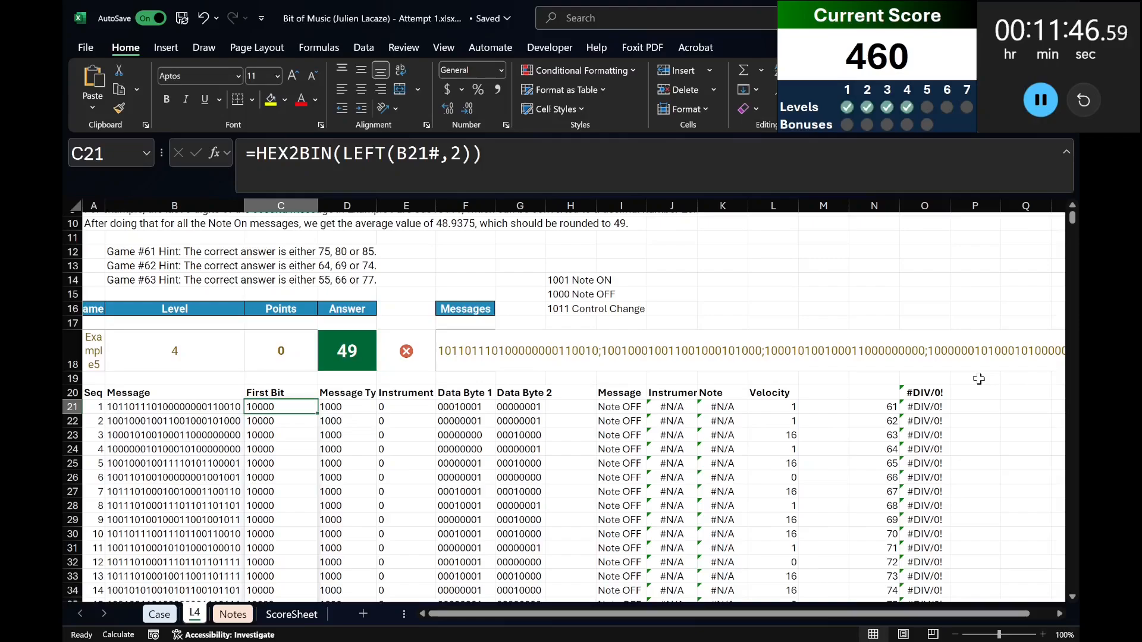
Clear the old Level 4 data table results from O21:O40.
{"action": "left_click", "coordinate": [919, 408]}
{"action": "key", "text": "ctrl+shift+Down"}
{"action": "key", "text": "Delete"}
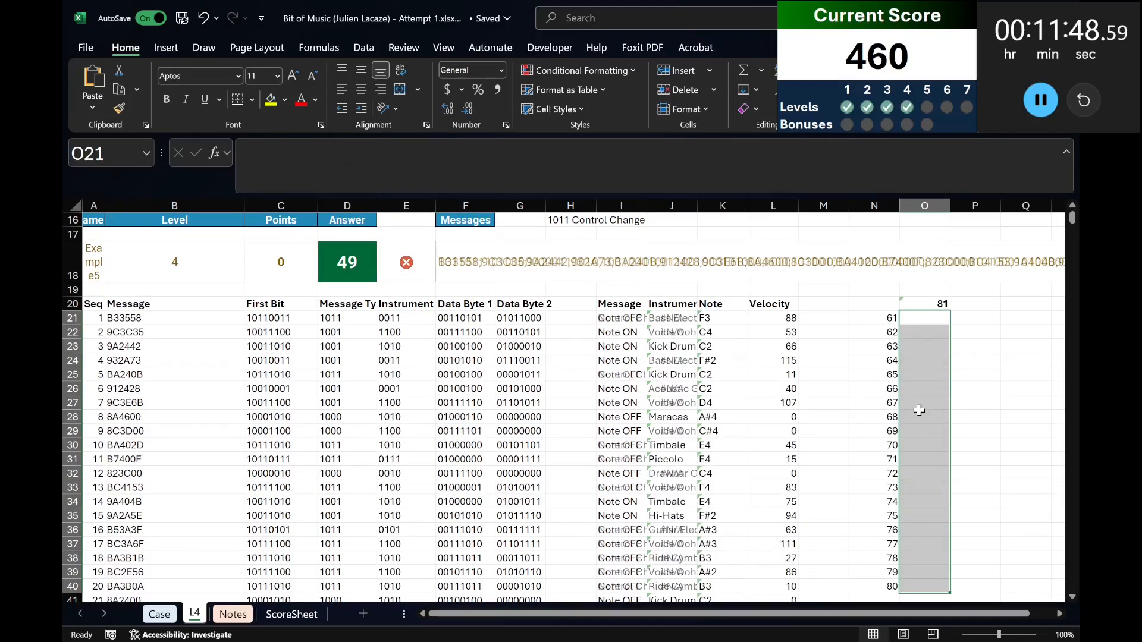
Replace the O20 formula with =GROUPBY(L21#,L21#,COUNTA,,,-2) to count occurrences in descending order.
{"action": "key", "text": "Up"}
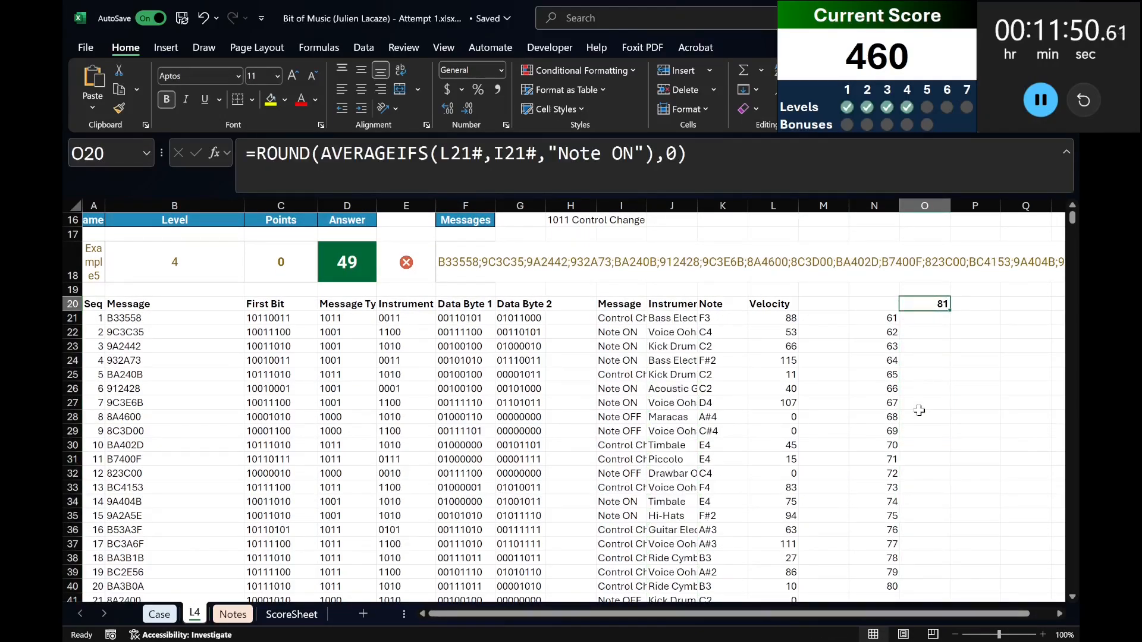
{"action": "key", "text": "Left"}
{"action": "key", "text": "Right"}
{"action": "type", "text": "=groupby("}
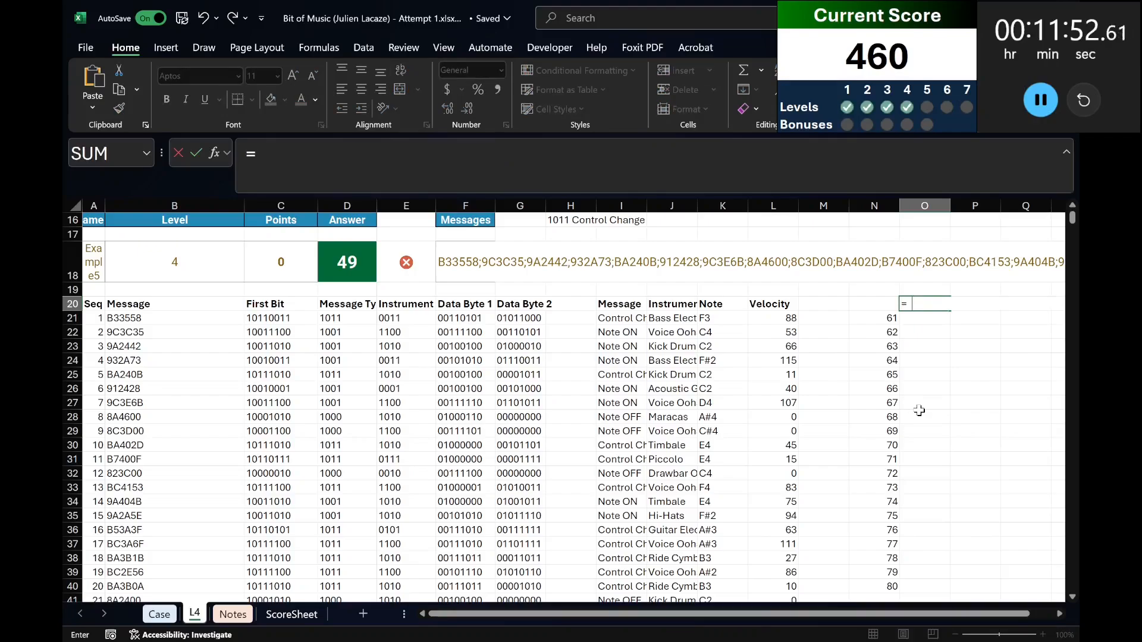
{"action": "key", "text": "Left"}
{"action": "key", "text": "Left"}
{"action": "key", "text": "Left"}
{"action": "key", "text": "Down"}
{"action": "type", "text": "#"}
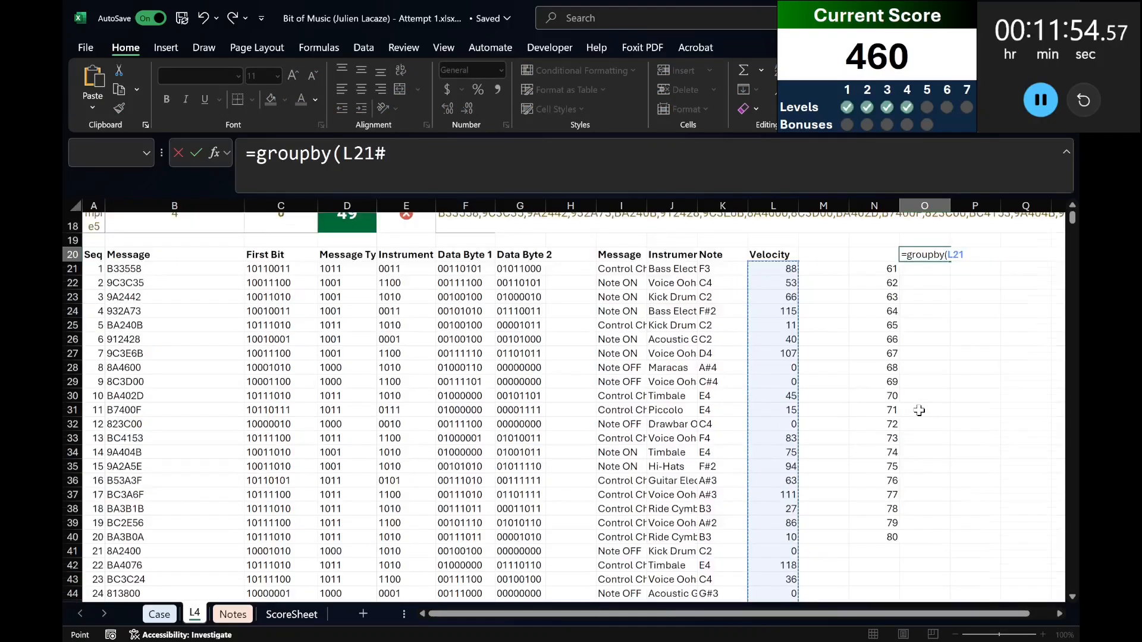
{"action": "scroll", "coordinate": [919, 410], "scroll_direction": "down", "scroll_amount": 3}
{"action": "type", "text": ",l32"}
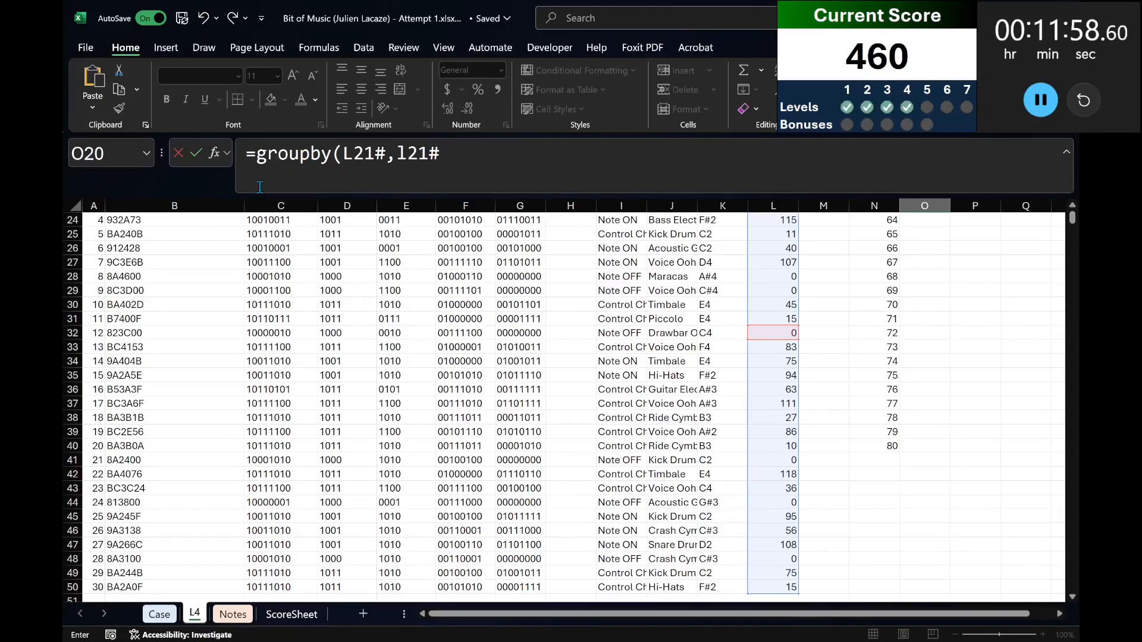
{"action": "type", "text": ",counta,,,-2"}
{"action": "key", "text": "Return"}
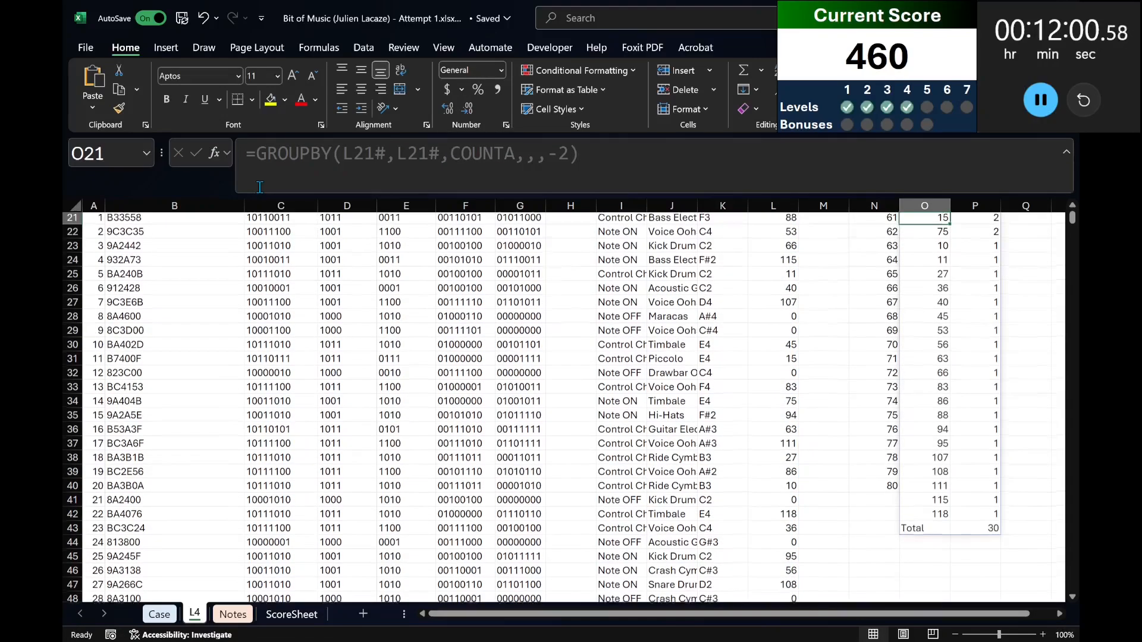
Point both GROUPBY arguments in O20 at the Note column, K21#, instead of Velocity.
{"action": "key", "text": "Up"}
{"action": "key", "text": "Up"}
{"action": "key", "text": "Down"}
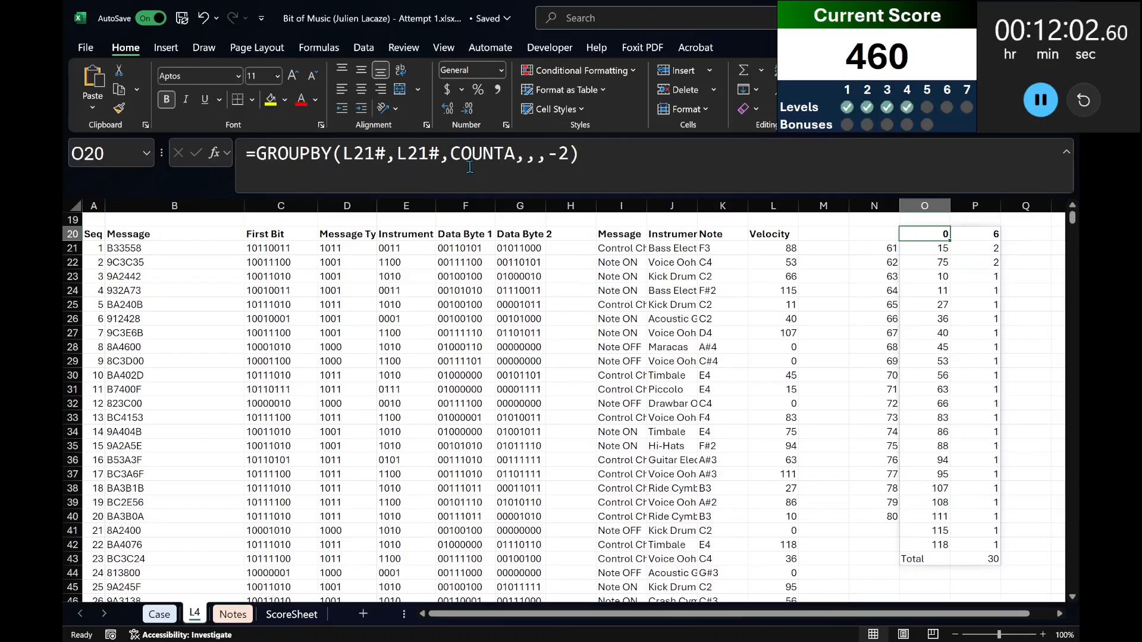
{"action": "left_click", "coordinate": [541, 161]}
{"action": "left_click_drag", "start_coordinate": [340, 154], "coordinate": [403, 153]}
{"action": "type", "text": "k"}
{"action": "type", "text": "k"}
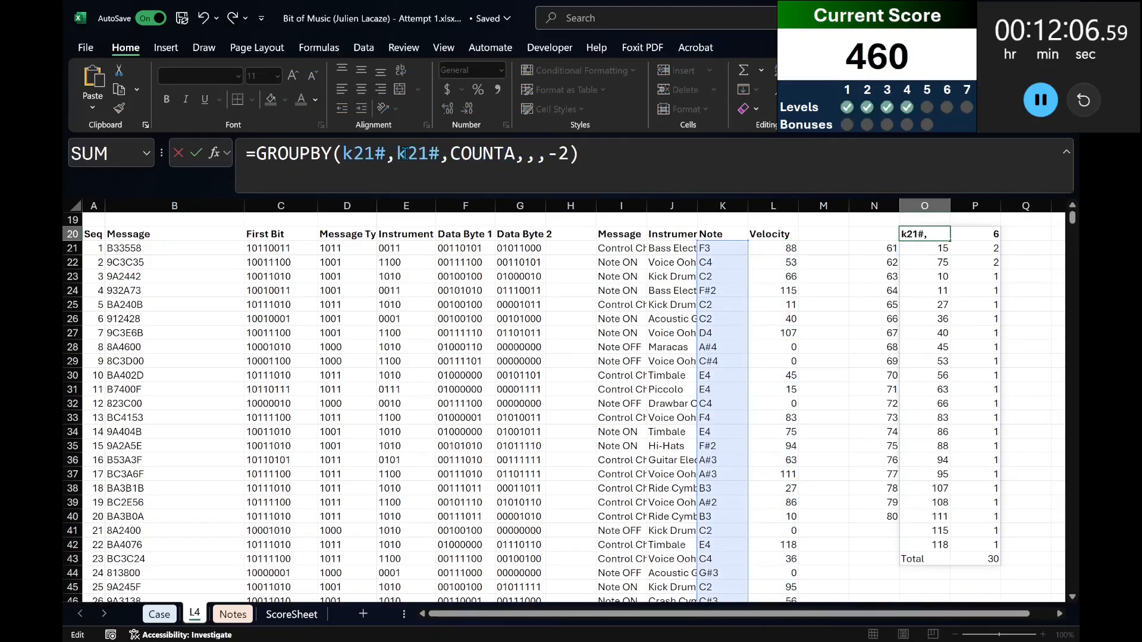
{"action": "key", "text": "Return"}
{"action": "key", "text": "Up"}
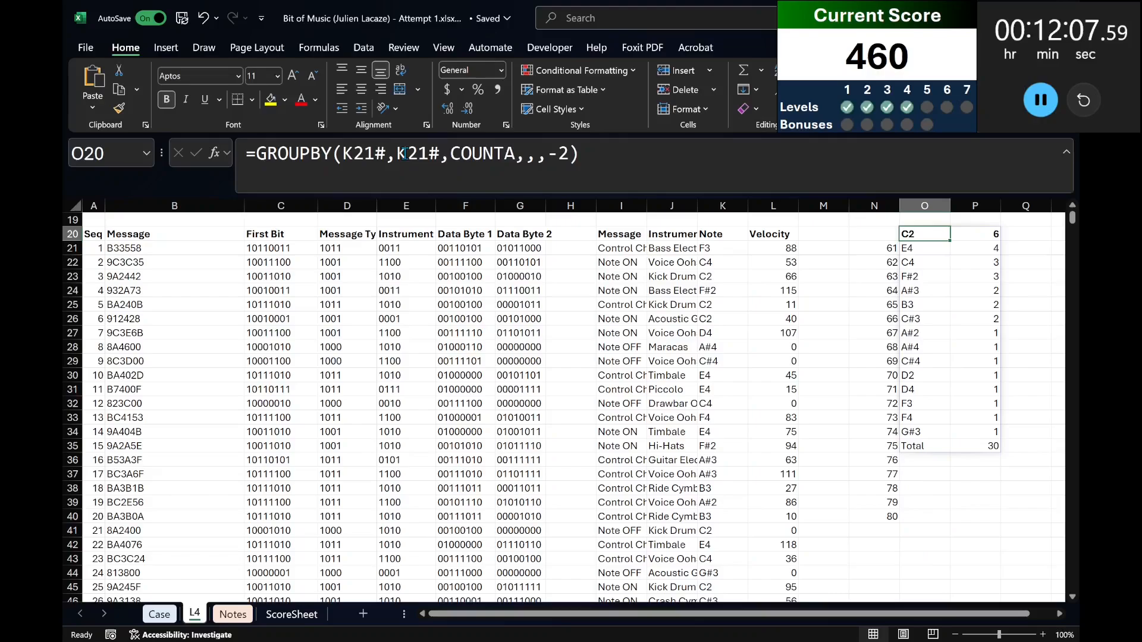
Add the @ operator before GROUPBY in O20 to return only the most frequent note.
{"action": "left_click", "coordinate": [262, 154]}
{"action": "type", "text": "@"}
{"action": "key", "text": "Return"}
Clear the old Level 4 game numbers from N21:N40 on sheet L4.
{"action": "scroll", "coordinate": [271, 355], "scroll_direction": "up", "scroll_amount": 6}
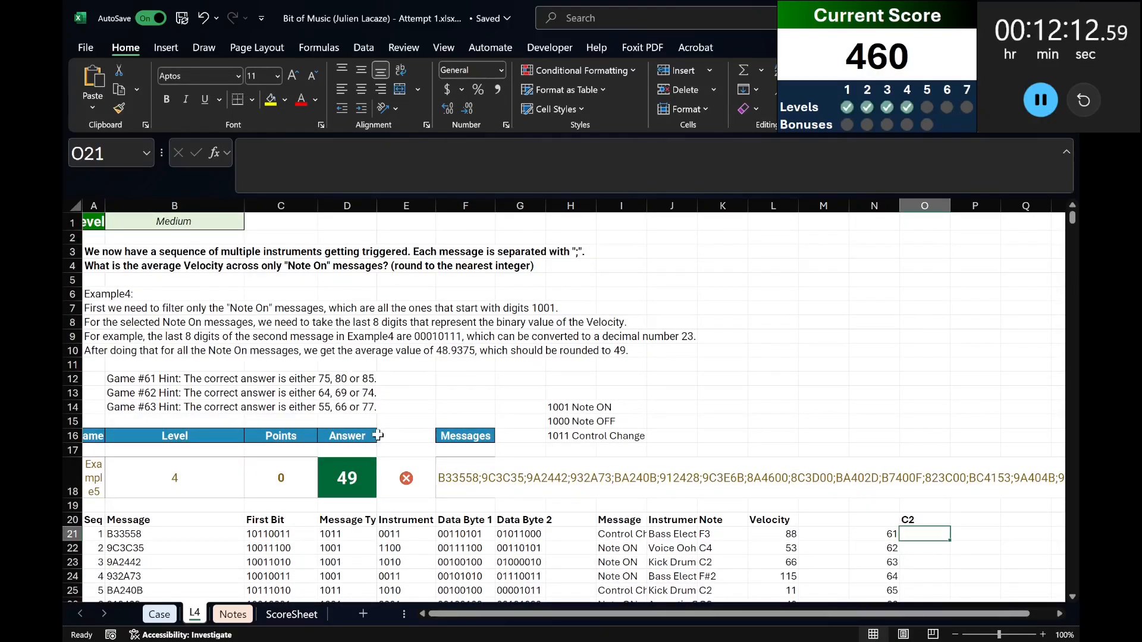
{"action": "left_click", "coordinate": [172, 619]}
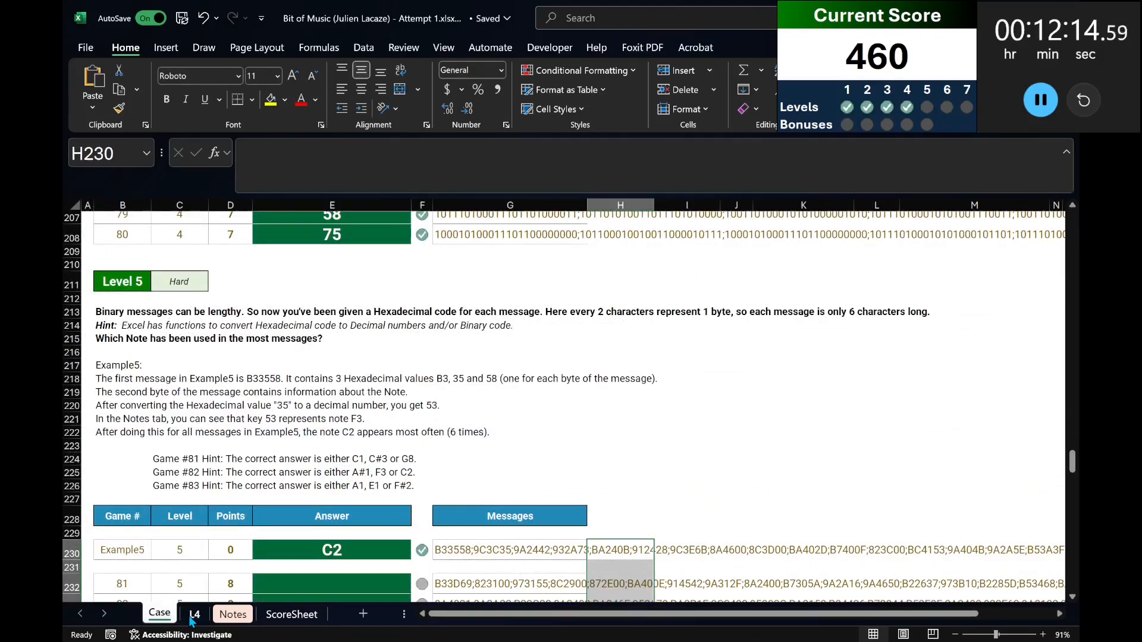
{"action": "left_click", "coordinate": [192, 619]}
{"action": "key", "text": "Left"}
{"action": "key", "text": "ctrl+shift+Down"}
{"action": "key", "text": "Delete"}
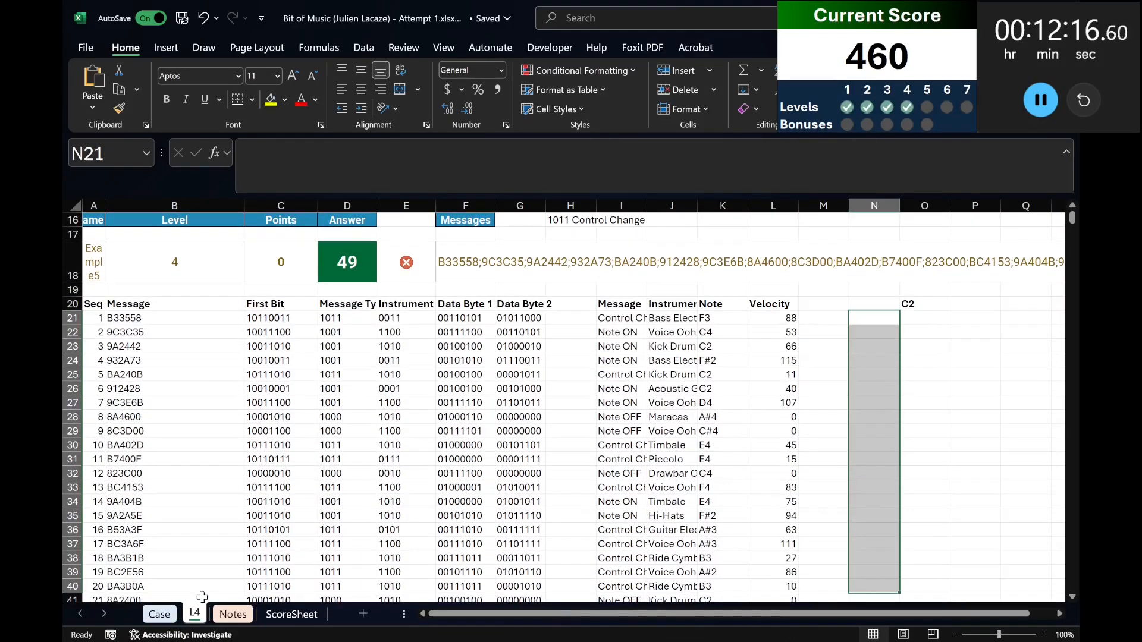
Copy game numbers 81 to 100 from the Case sheet into sheet L4 starting at N21.
{"action": "left_click", "coordinate": [159, 614]}
{"action": "left_click", "coordinate": [132, 581]}
{"action": "key", "text": "ctrl+shift+Down"}
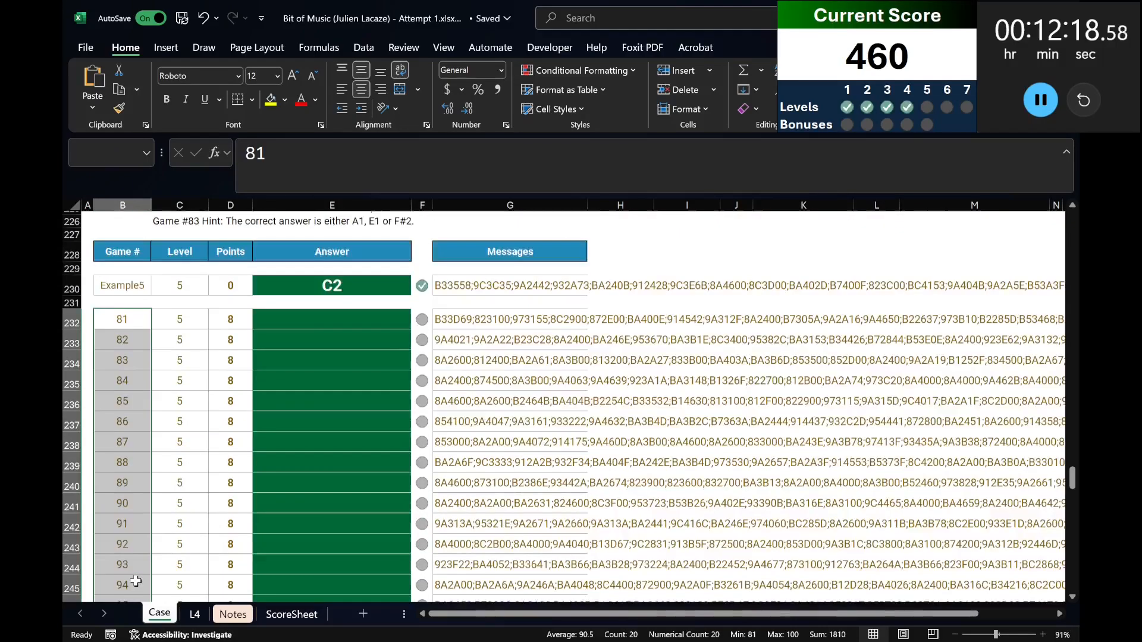
{"action": "key", "text": "ctrl+c"}
{"action": "key", "text": "ctrl+Page_Down"}
{"action": "key", "text": "ctrl+v"}
Create a what-if data table over N20:O40 with A18 as the column input cell.
{"action": "key", "text": "Up"}
{"action": "key", "text": "shift+Right"}
{"action": "key", "text": "ctrl+shift+Down"}
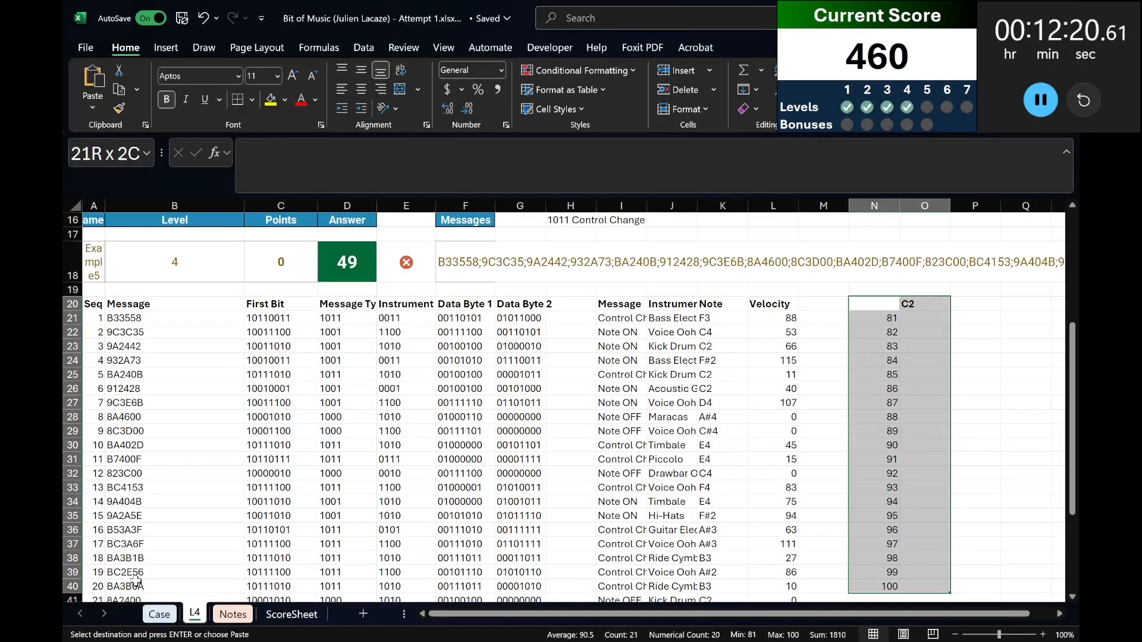
{"action": "type", "text": "d"}
{"action": "key", "text": "Escape"}
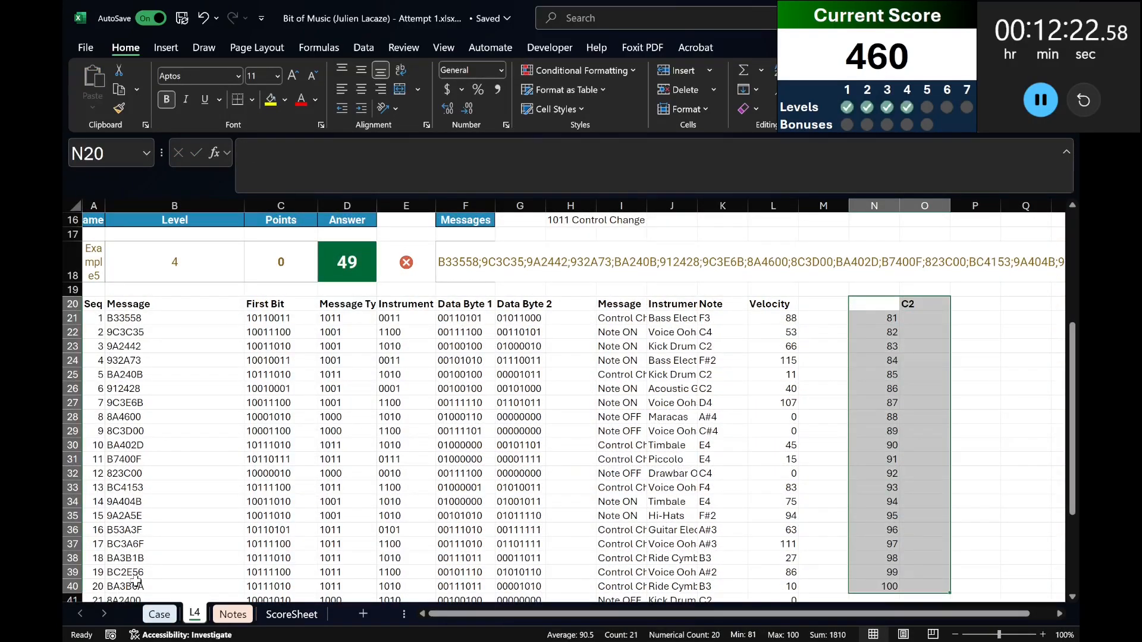
{"action": "key", "text": "alt+d"}
{"action": "key", "text": "t"}
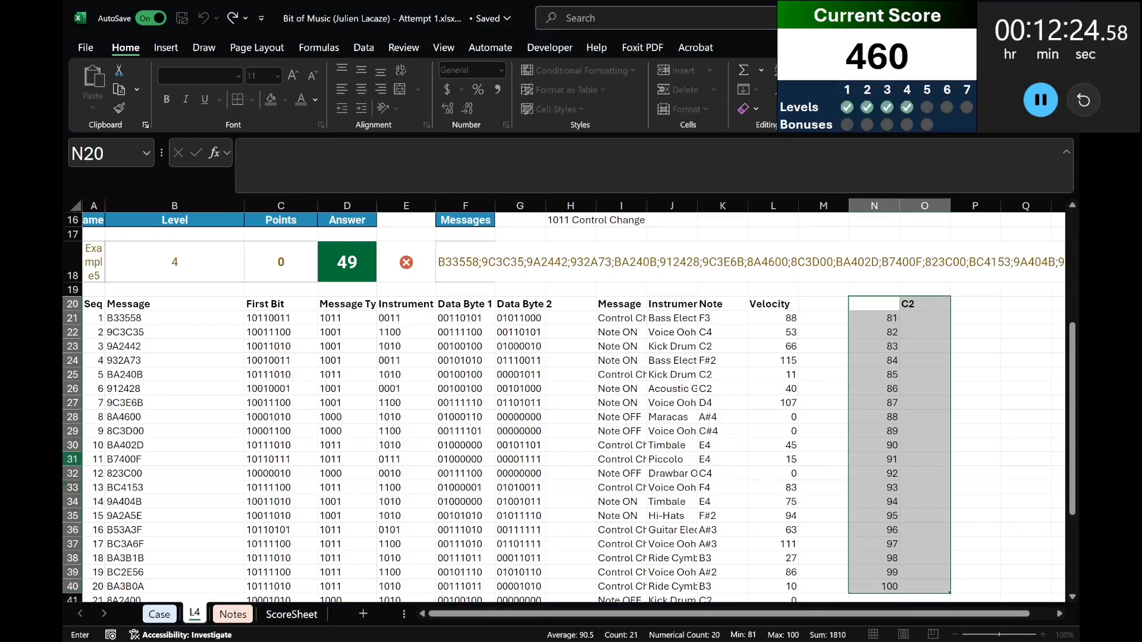
{"action": "left_click", "coordinate": [94, 262]}
{"action": "key", "text": "Return"}
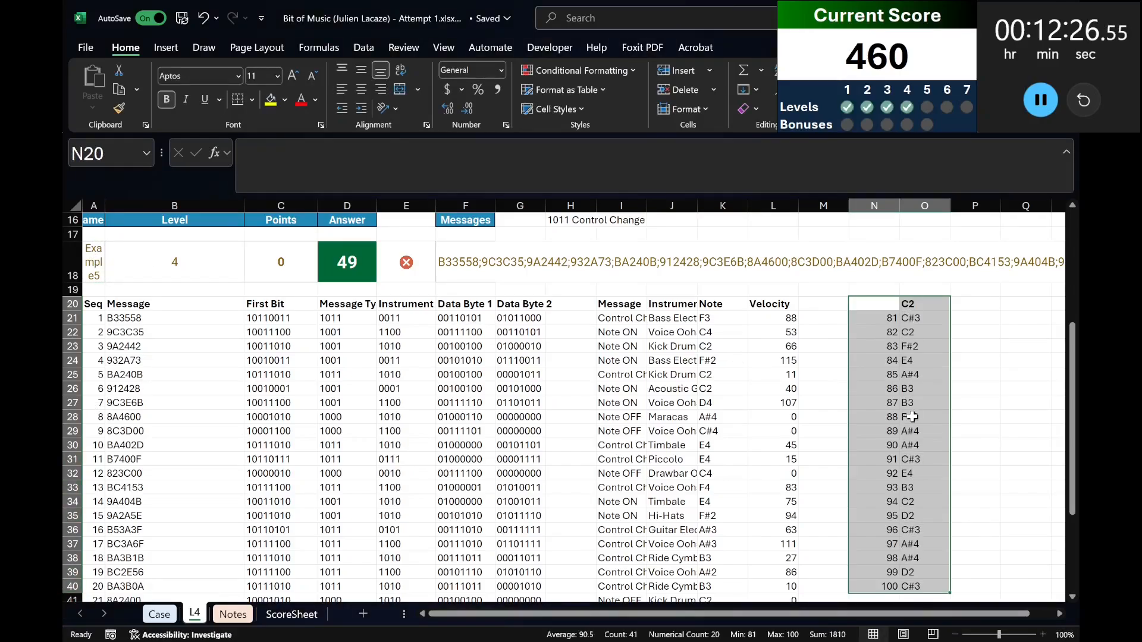
Copy the note results from O21:O40 into the Level 5 answer cells starting at E232 on the Case sheet.
{"action": "left_click", "coordinate": [924, 319]}
{"action": "key", "text": "ctrl+shift+Down"}
{"action": "key", "text": "ctrl+c"}
{"action": "key", "text": "ctrl+Page_Up"}
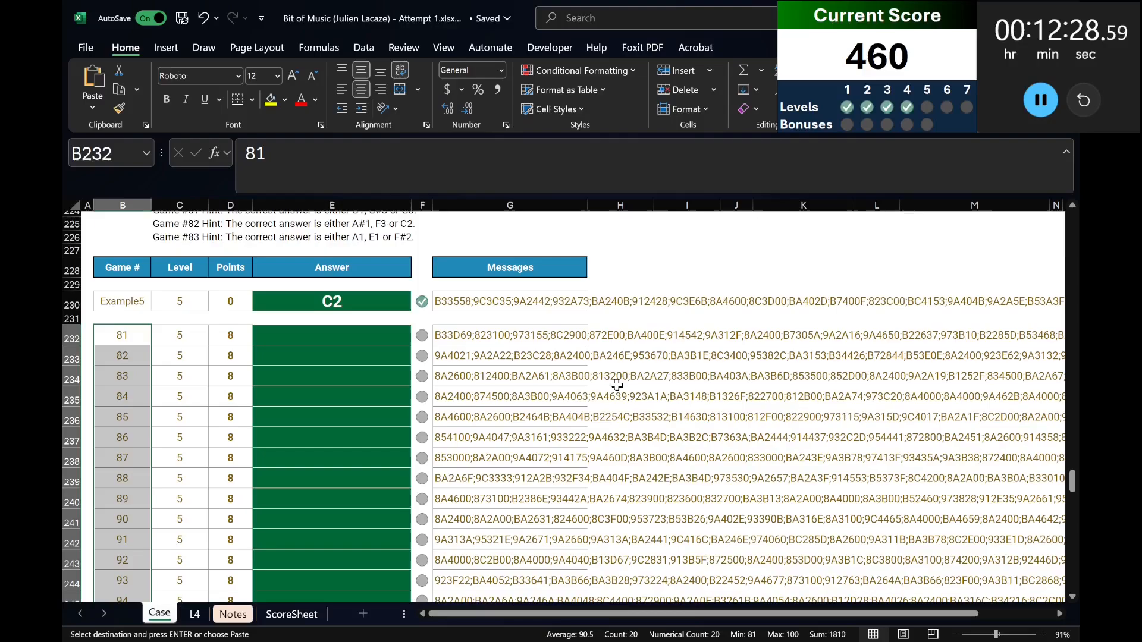
{"action": "left_click", "coordinate": [295, 336]}
{"action": "key", "text": "ctrl+v"}
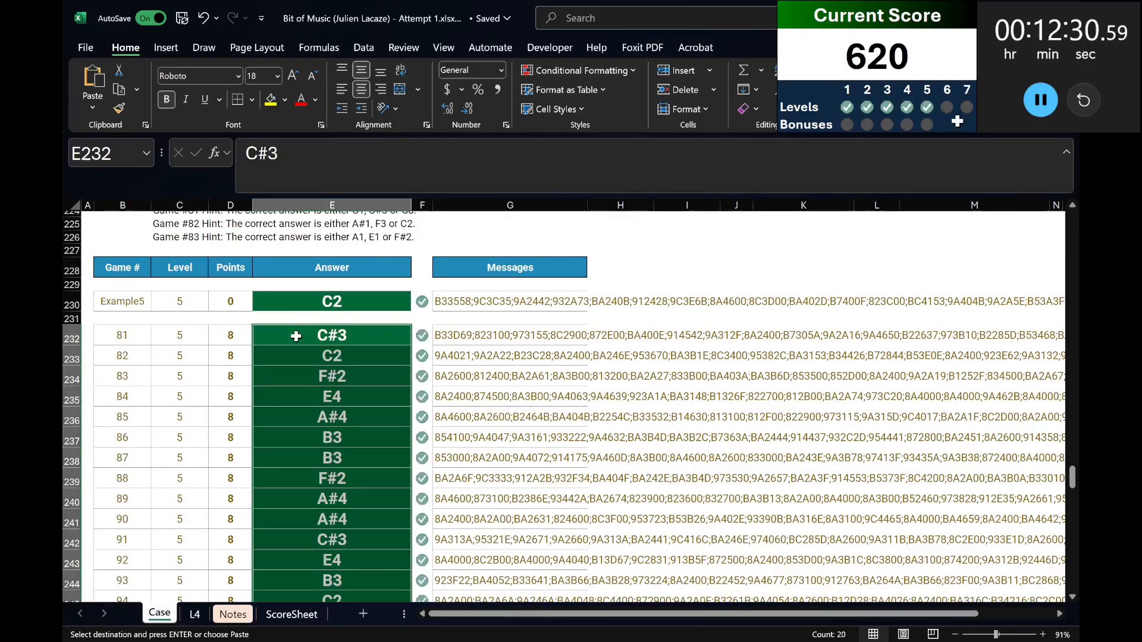
Check the lengths of the Level 6 messages with =LEN(G274:G295) in H274, and delete the formula.
{"action": "scroll", "coordinate": [571, 404], "scroll_direction": "down", "scroll_amount": 10}
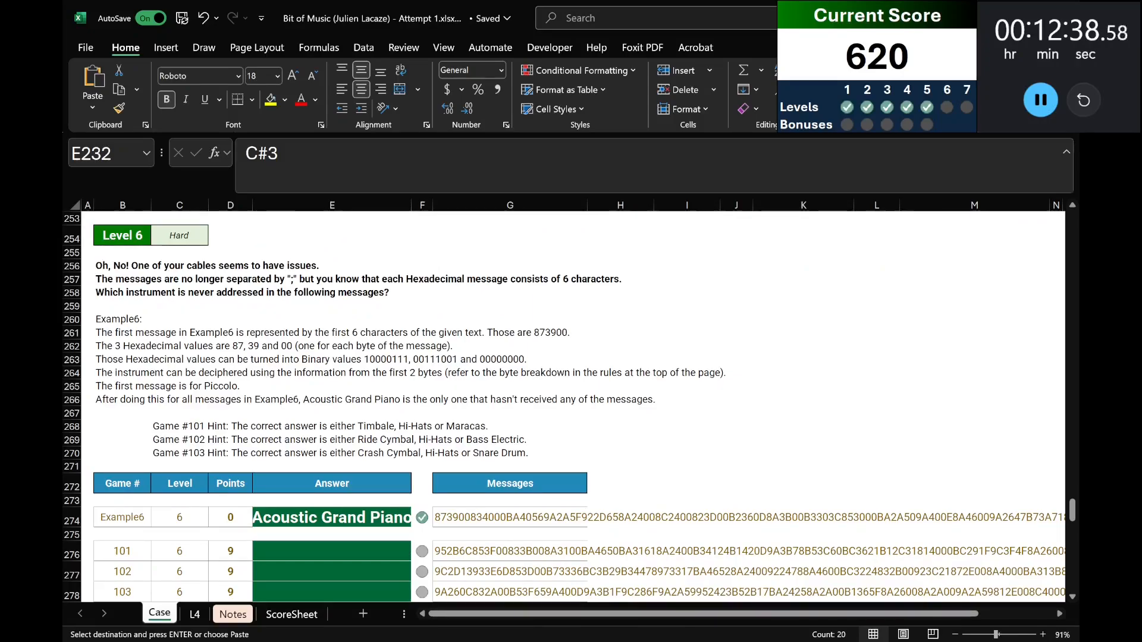
{"action": "left_click", "coordinate": [608, 518]}
{"action": "type", "text": "=len("}
{"action": "key", "text": "Left"}
{"action": "key", "text": "ctrl+shift+Down"}
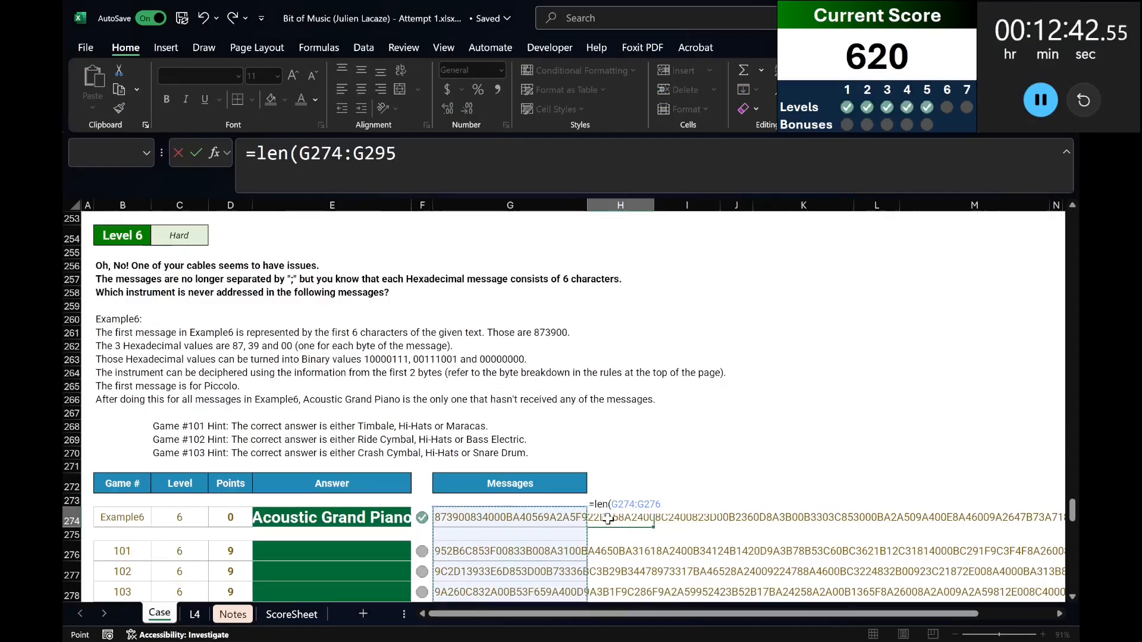
{"action": "key", "text": "Return"}
{"action": "key", "text": "Up"}
{"action": "key", "text": "Delete"}
{"action": "scroll", "coordinate": [607, 518], "scroll_direction": "up", "scroll_amount": 5}
{"action": "key", "text": "Up"}
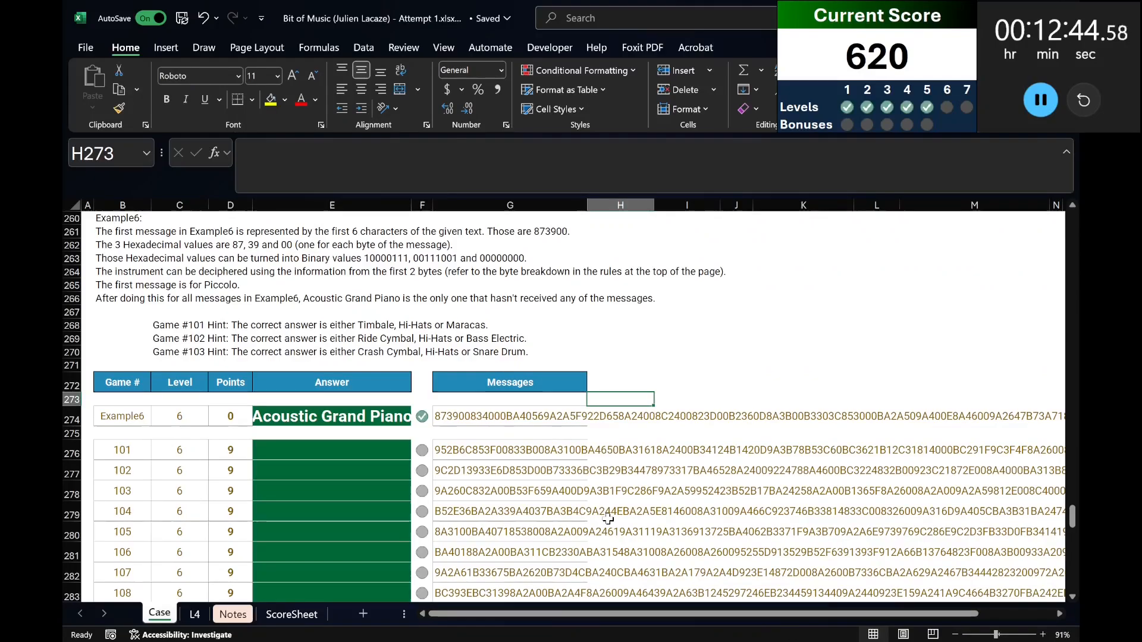
Set the game name in A18 of sheet L4 to Example6.
{"action": "scroll", "coordinate": [121, 276], "scroll_direction": "up", "scroll_amount": 3}
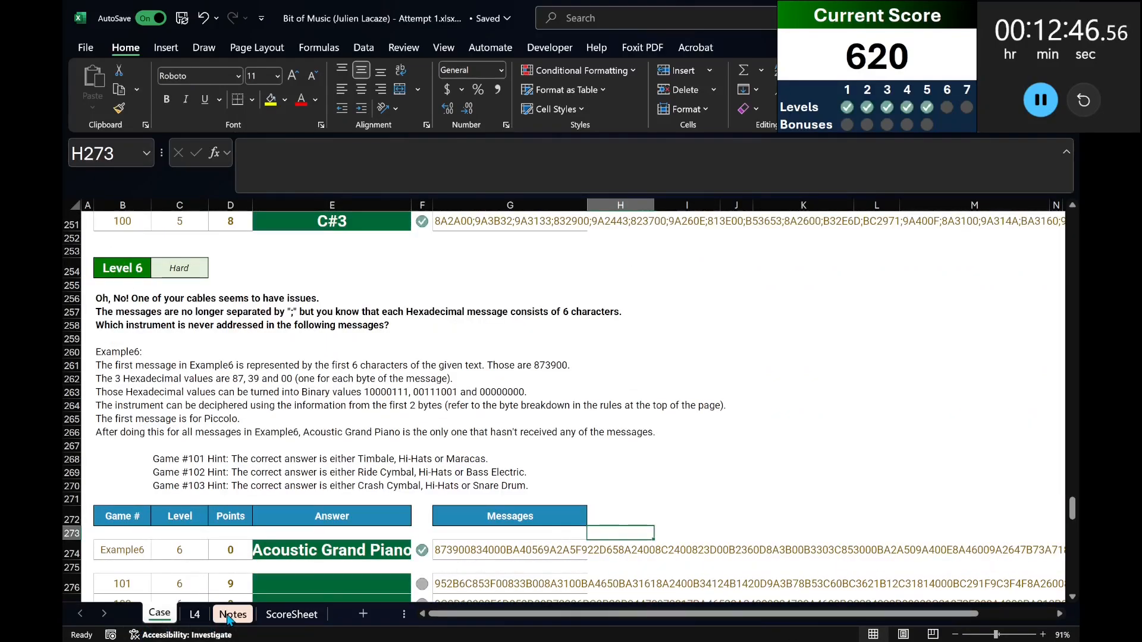
{"action": "left_click", "coordinate": [194, 614]}
{"action": "left_click", "coordinate": [100, 254]}
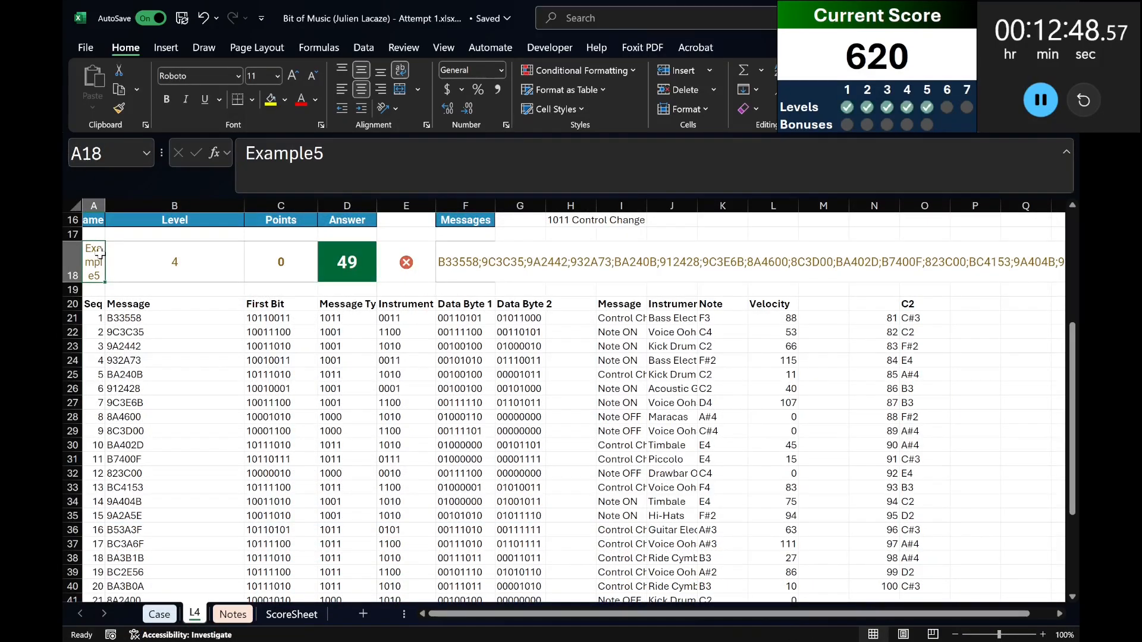
{"action": "type", "text": "Example6"}
{"action": "key", "text": "Return"}
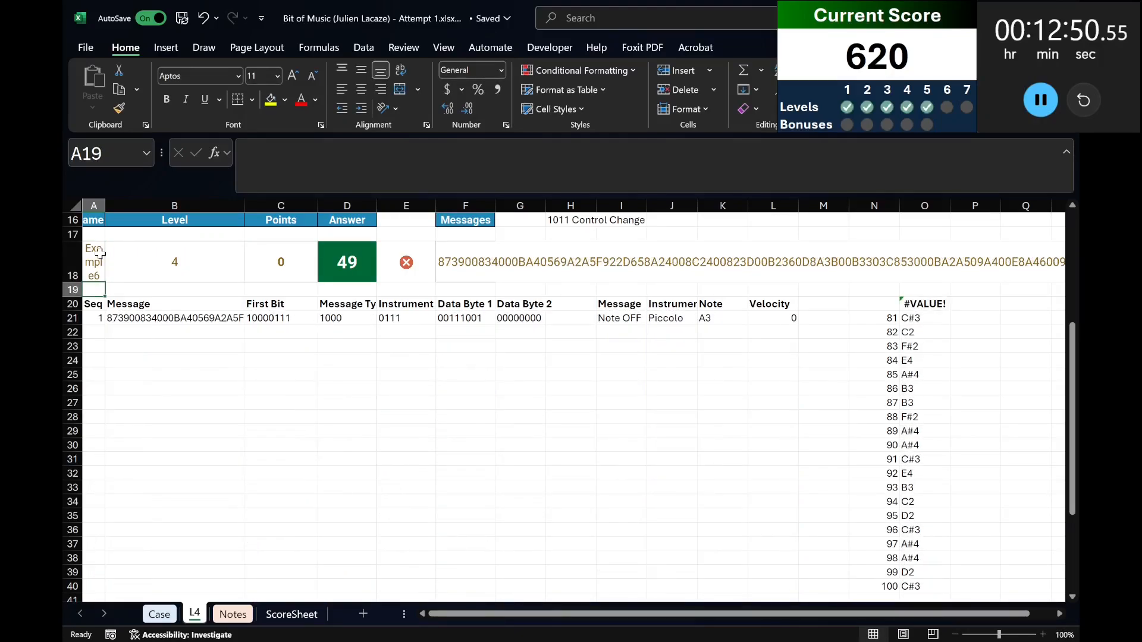
Change the sequence formula in A21 to =SEQUENCE(240/6), giving one row per six-character message.
{"action": "key", "text": "Down"}
{"action": "key", "text": "Down"}
{"action": "key", "text": "Right"}
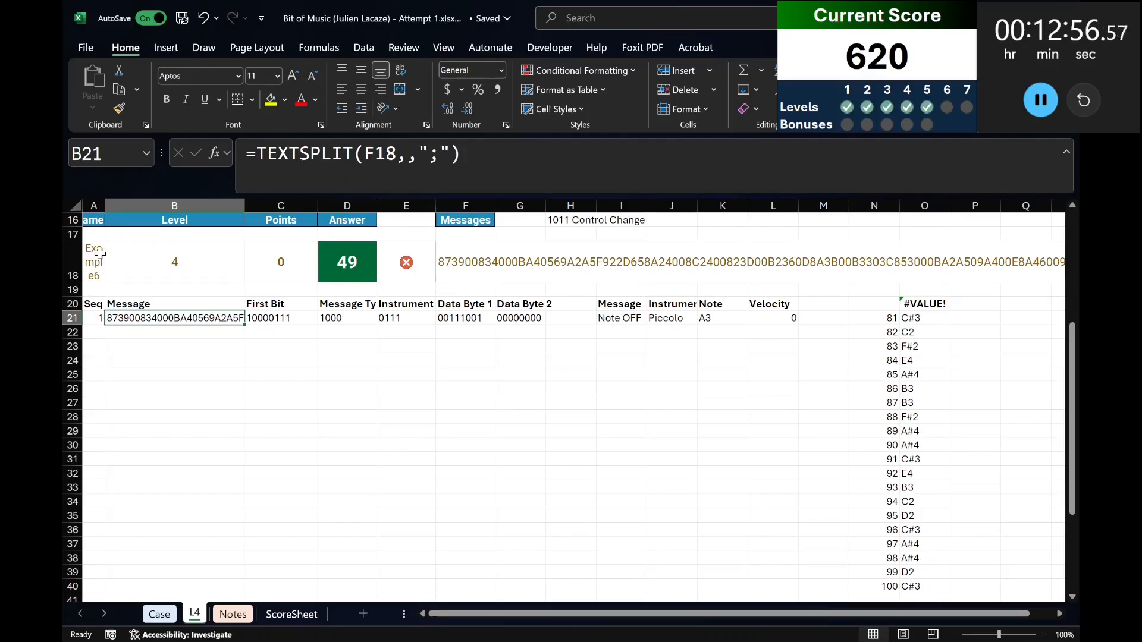
{"action": "key", "text": "Left"}
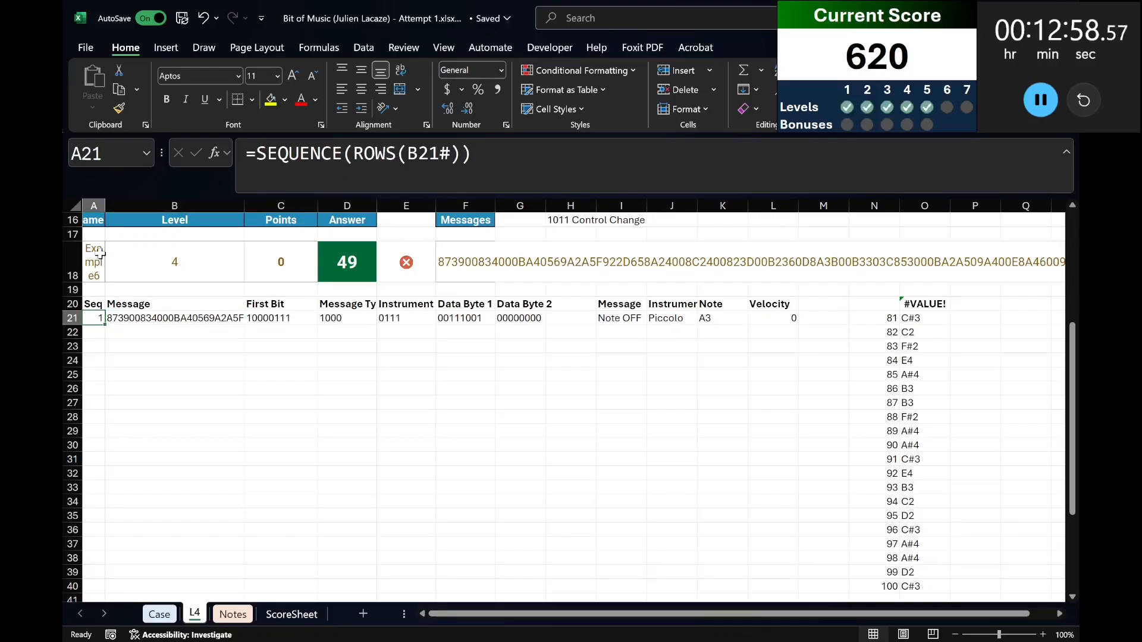
{"action": "left_click_drag", "start_coordinate": [475, 174], "coordinate": [261, 171]}
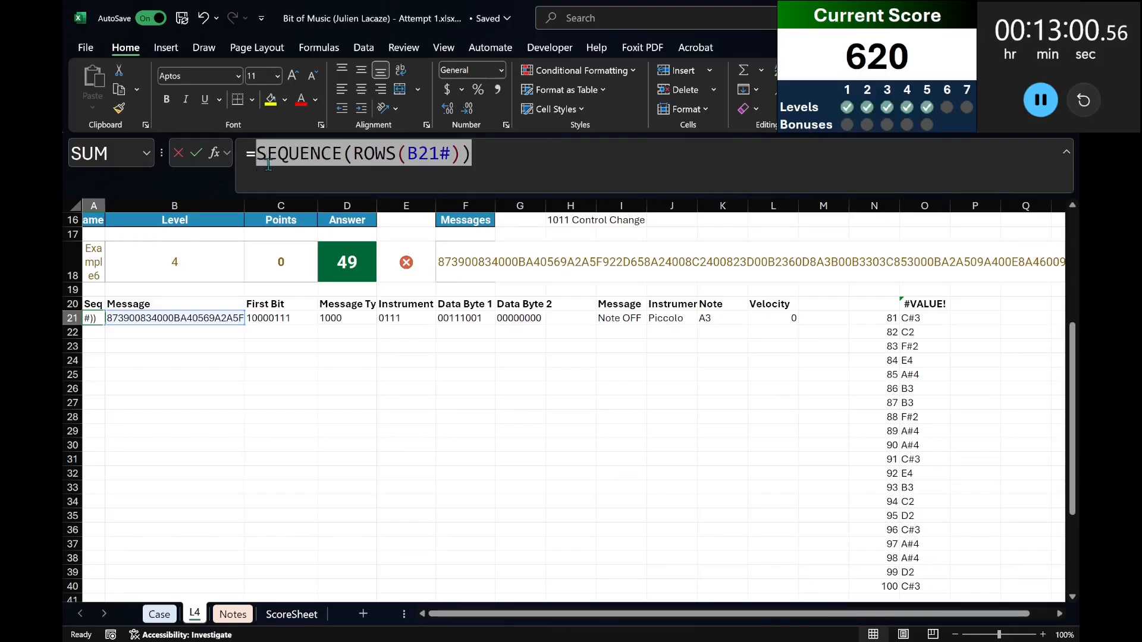
{"action": "left_click_drag", "start_coordinate": [353, 155], "coordinate": [464, 162]}
{"action": "type", "text": "240/6"}
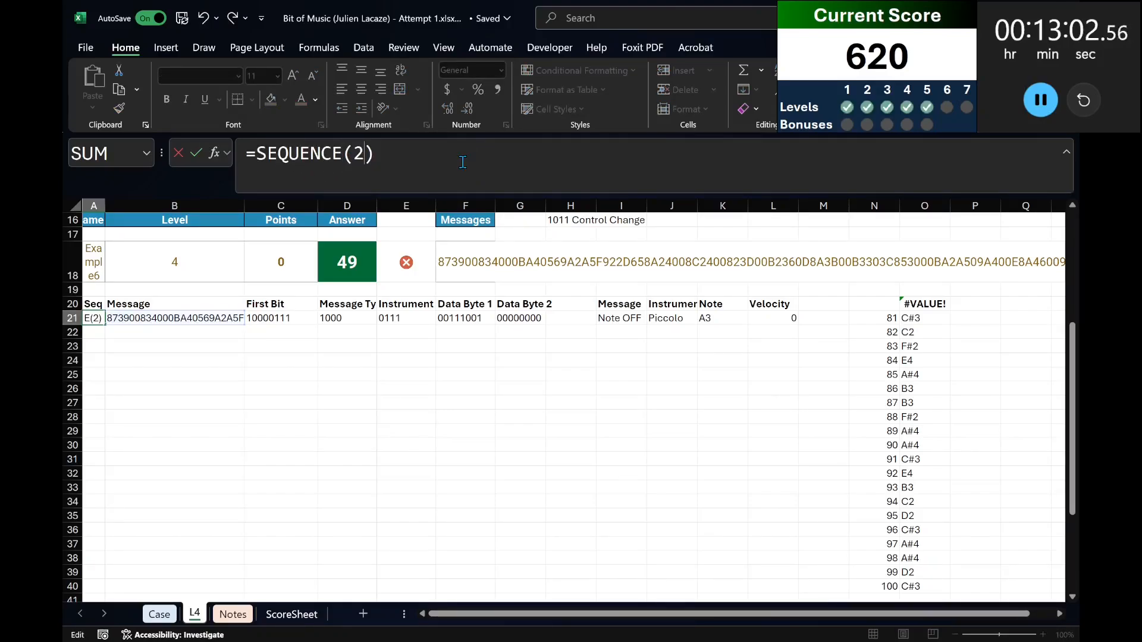
{"action": "key", "text": "Return"}
{"action": "key", "text": "Up"}
{"action": "key", "text": "Right"}
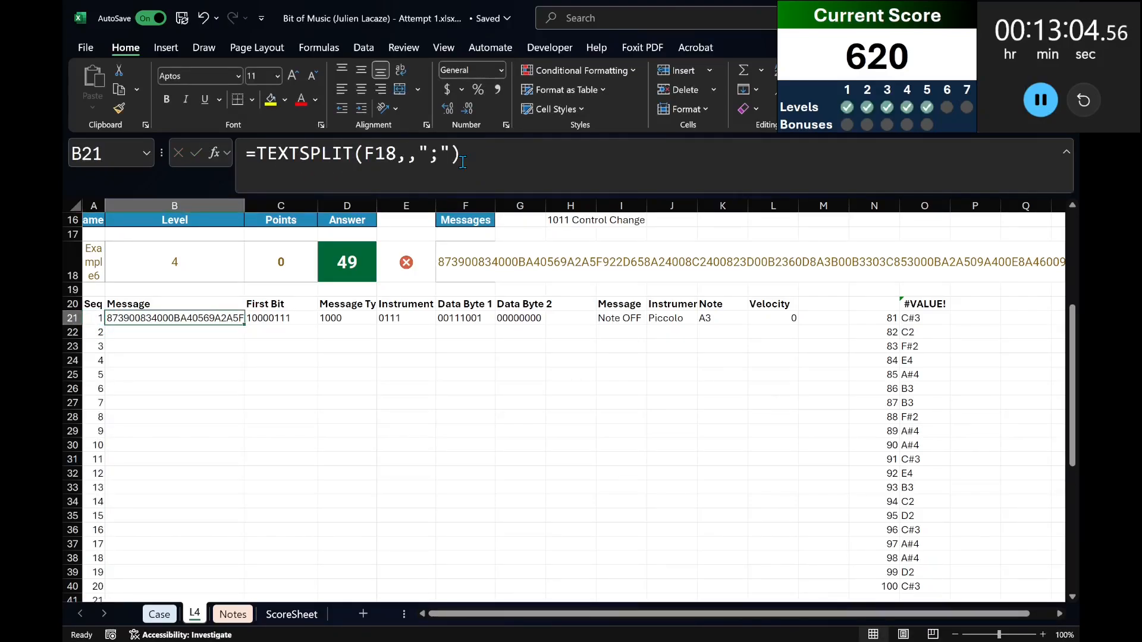
{"action": "type", "text": "=mid("}
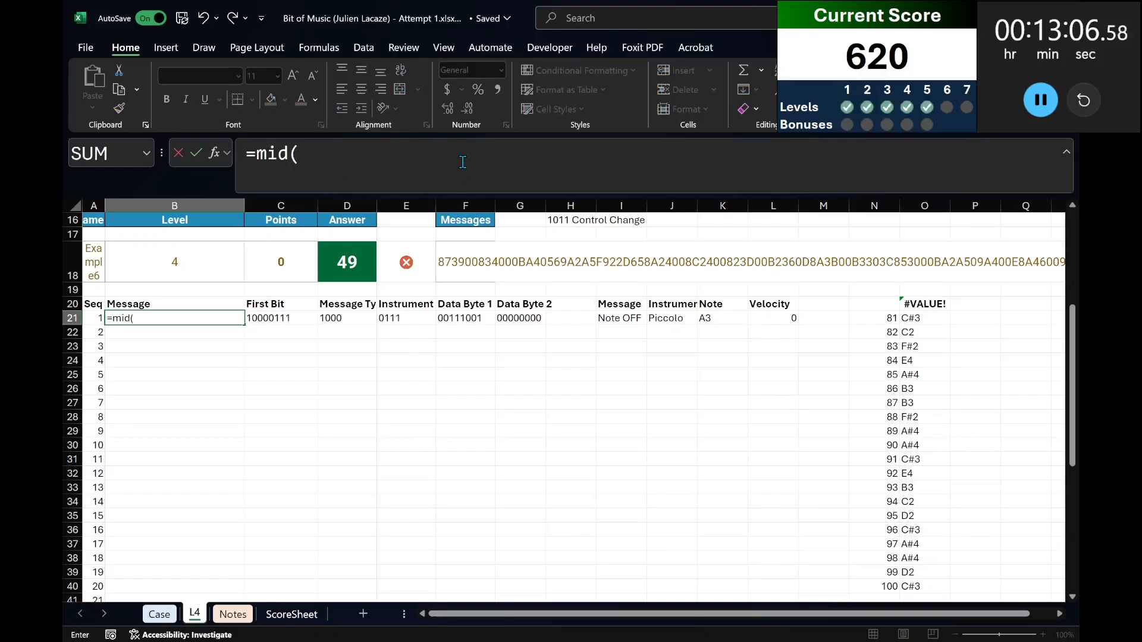
{"action": "left_click", "coordinate": [437, 261]}
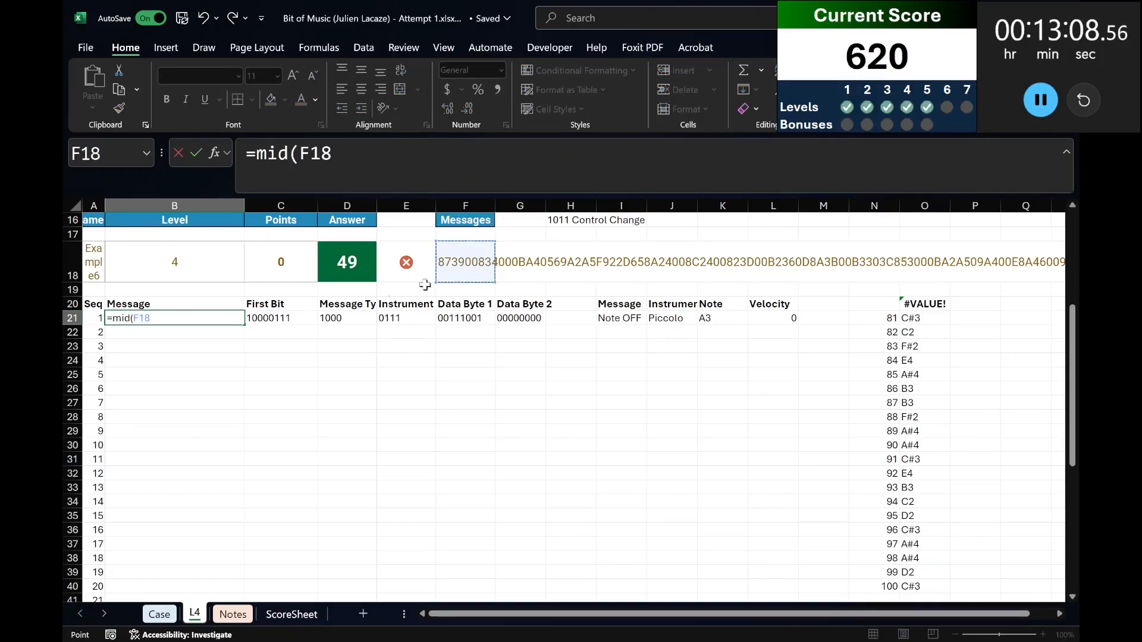
{"action": "type", "text": ","}
{"action": "left_click", "coordinate": [97, 318]}
{"action": "type", "text": "#"}
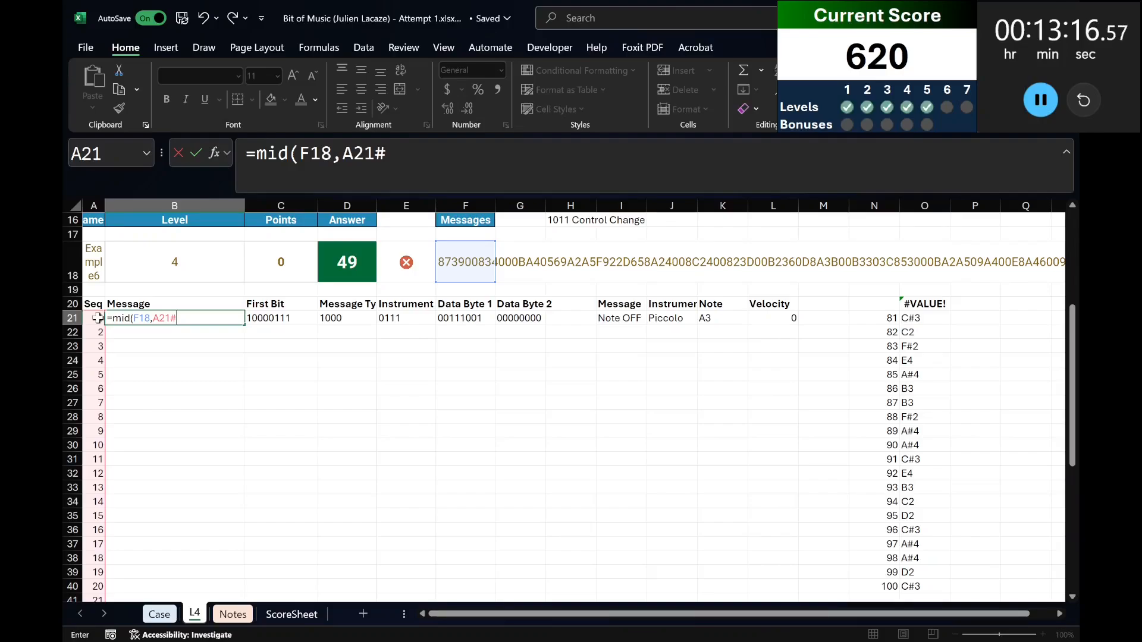
{"action": "key", "text": "Escape"}
Insert a blank column of cells from B20 downward, shifting the Message table one column over.
{"action": "key", "text": "Up"}
{"action": "key", "text": "Right"}
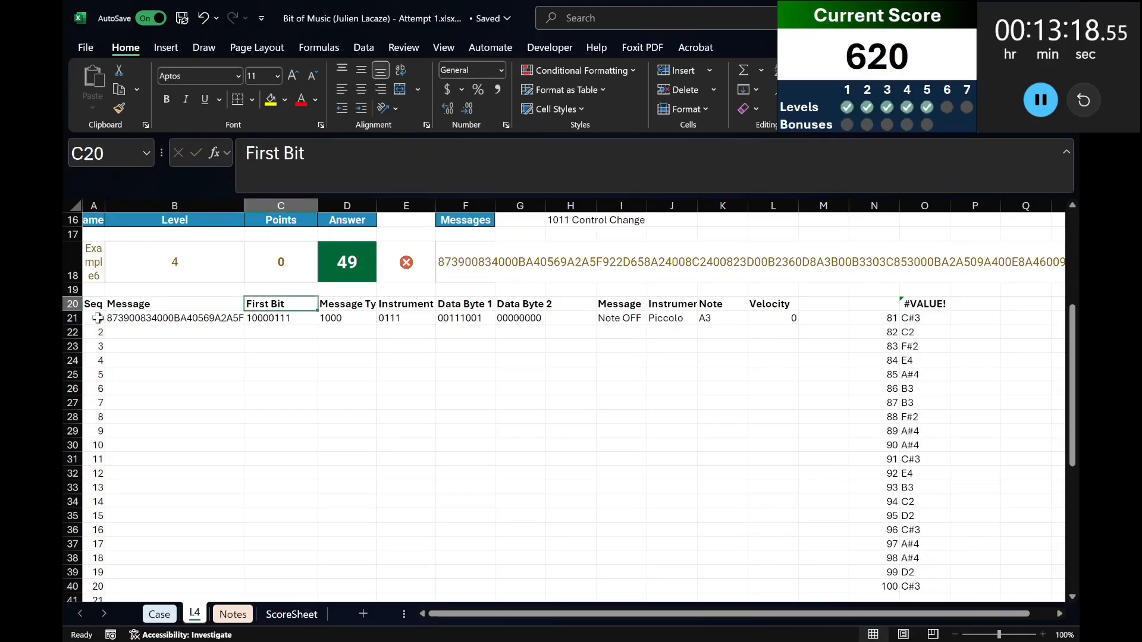
{"action": "key", "text": "Left"}
{"action": "key", "text": "shift+Down"}
{"action": "key", "text": "ctrl+shift+Down"}
{"action": "key", "text": "ctrl+t"}
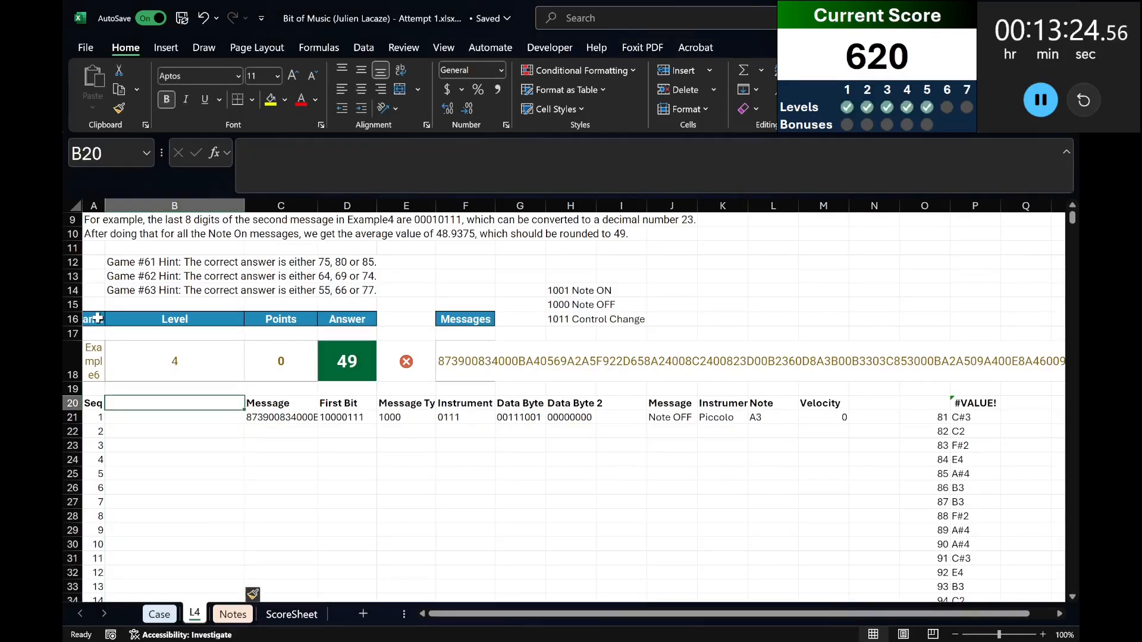
Enter the header Start in B20, with start positions 1 in B21 and 7 in B22.
{"action": "type", "text": "Start"}
{"action": "key", "text": "Return"}
{"action": "type", "text": "1"}
{"action": "key", "text": "Return"}
{"action": "type", "text": "7"}
{"action": "key", "text": "Return"}
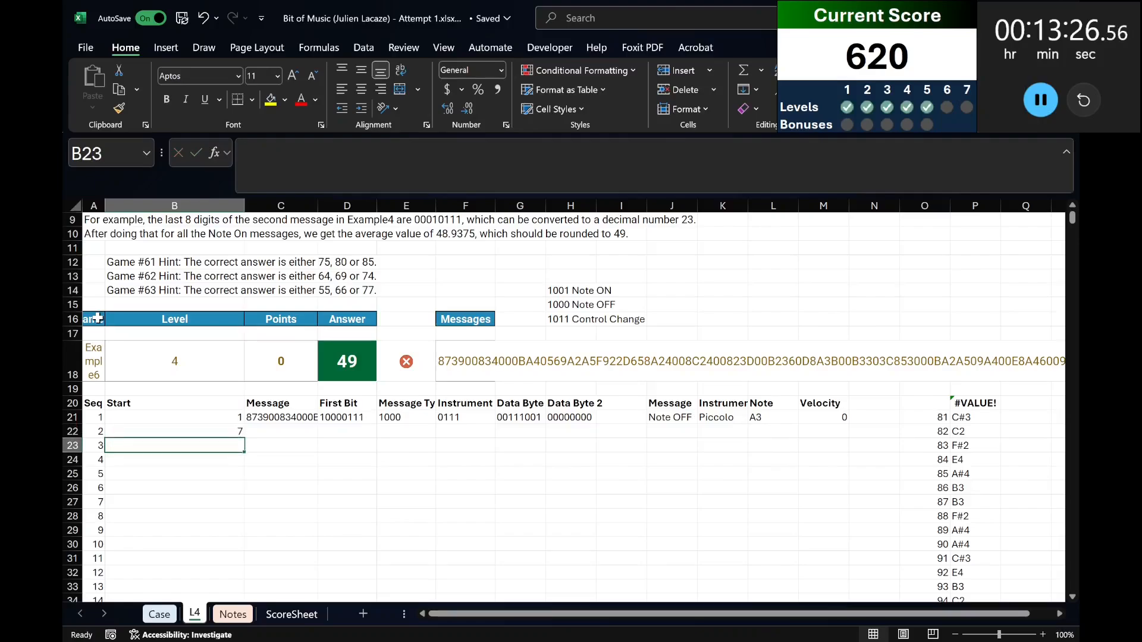
Replace the start position in B22 with =B21+6 and copy the formula down through B60.
{"action": "key", "text": "Up"}
{"action": "type", "text": "="}
{"action": "key", "text": "Up"}
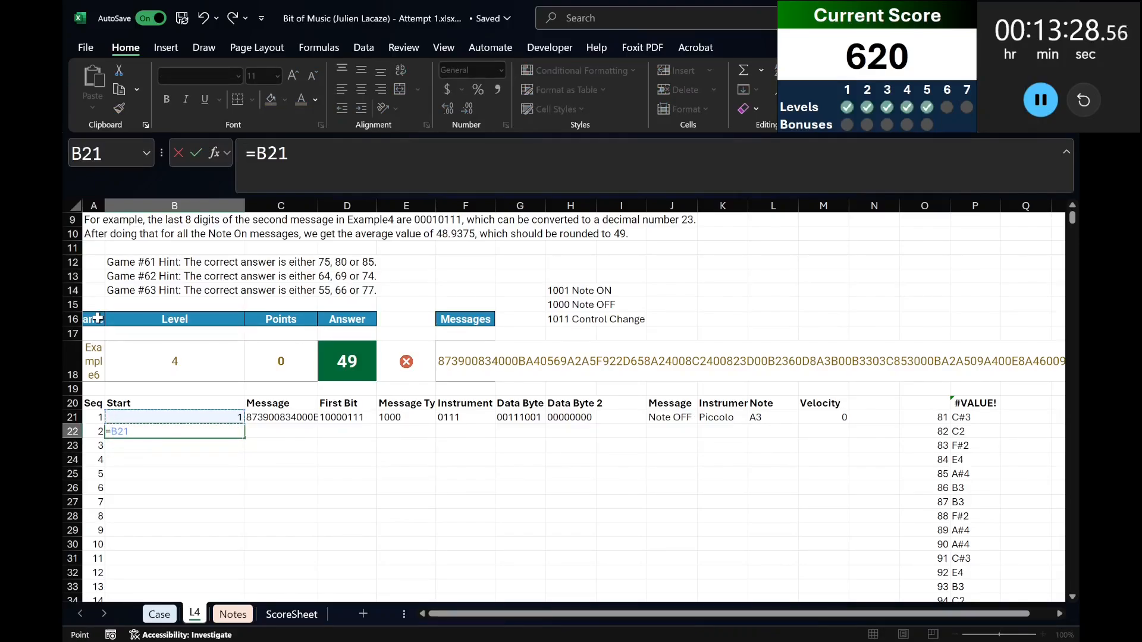
{"action": "type", "text": "+6"}
{"action": "key", "text": "Return"}
{"action": "key", "text": "Up"}
{"action": "key", "text": "ctrl+c"}
{"action": "key", "text": "Left"}
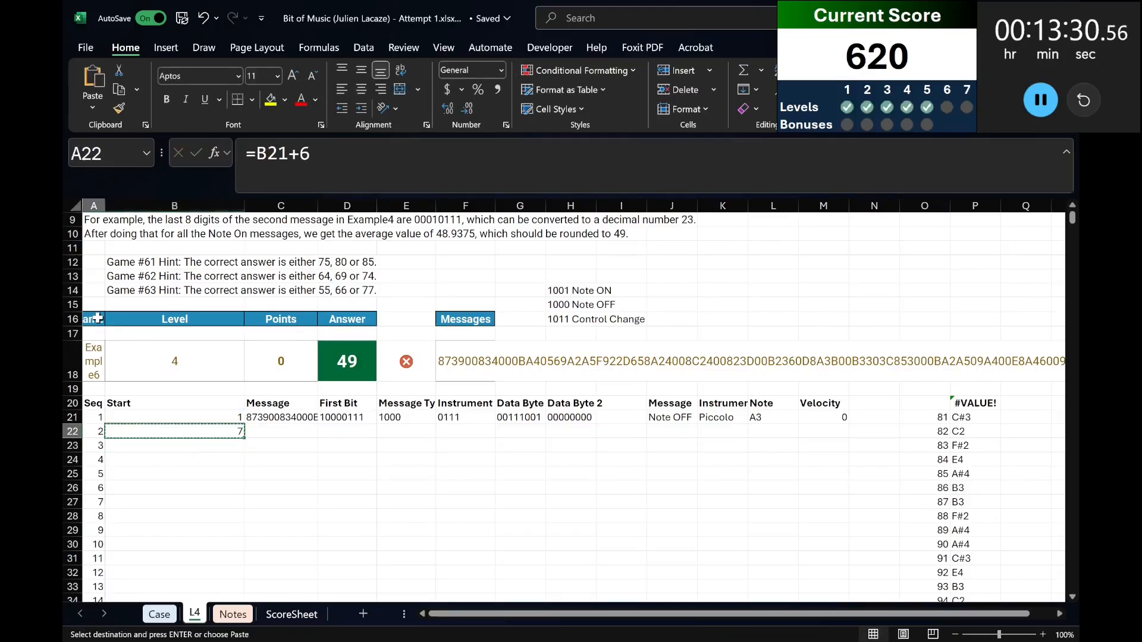
{"action": "key", "text": "ctrl+Down"}
{"action": "key", "text": "Right"}
{"action": "key", "text": "ctrl+shift+Up"}
{"action": "key", "text": "ctrl+v"}
Split the unseparated text into six-character messages with =MID(F18,B21:B60,6) in C21.
{"action": "key", "text": "ctrl+Up"}
{"action": "key", "text": "Up"}
{"action": "key", "text": "Right"}
{"action": "key", "text": "Right"}
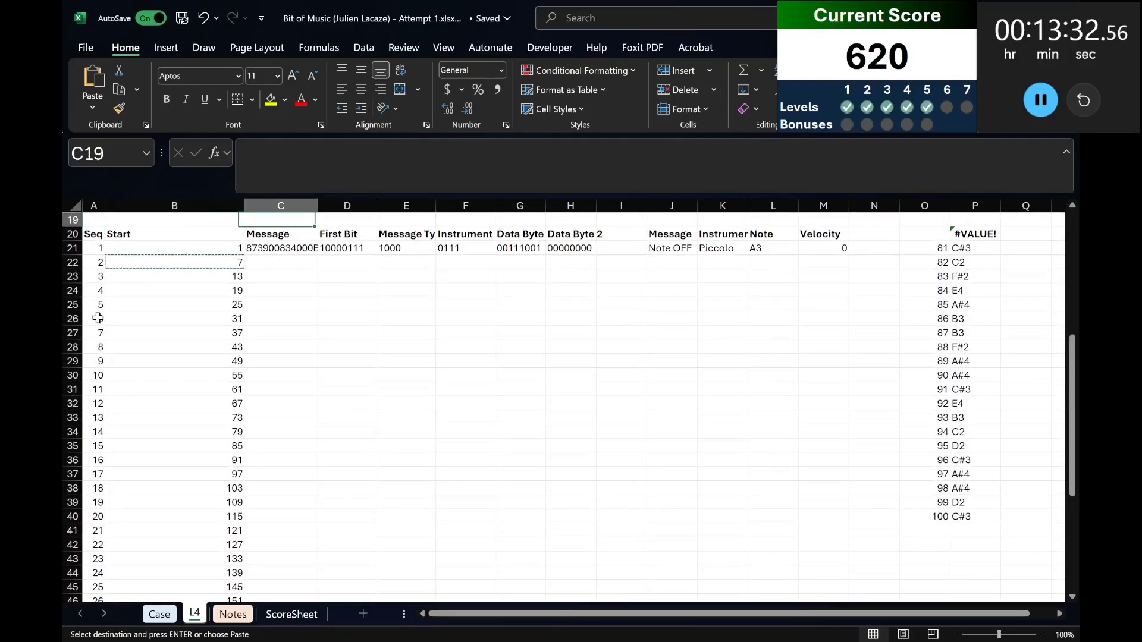
{"action": "key", "text": "Down"}
{"action": "key", "text": "Left"}
{"action": "key", "text": "Down"}
{"action": "type", "text": "=mid"}
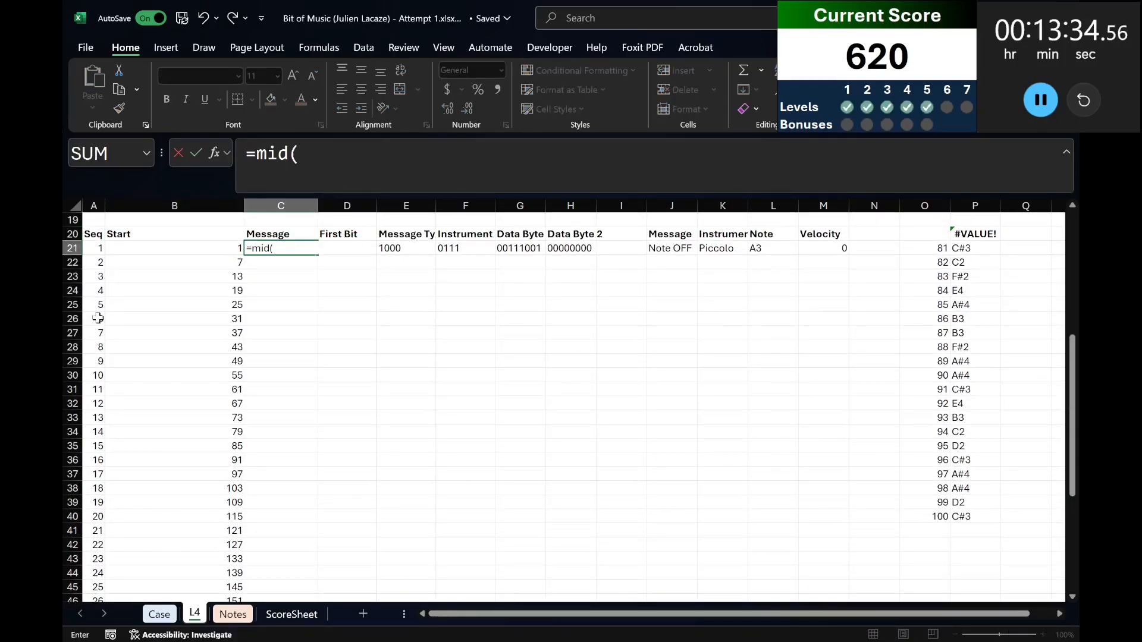
{"action": "scroll", "coordinate": [97, 318], "scroll_direction": "up", "scroll_amount": 5}
{"action": "left_click", "coordinate": [438, 396]}
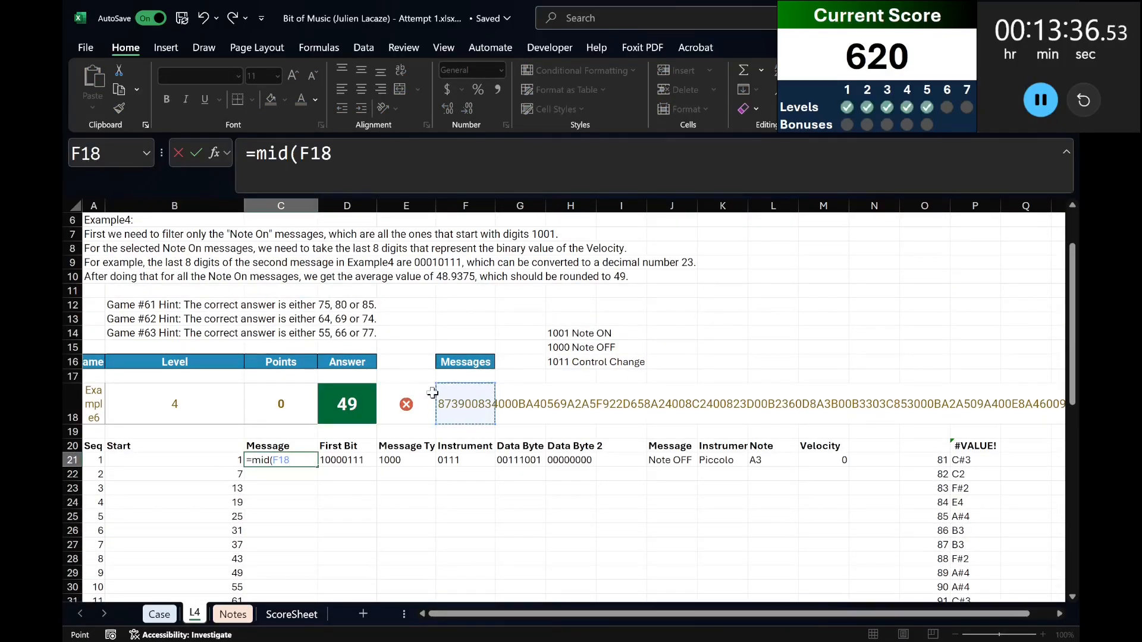
{"action": "type", "text": ","}
{"action": "left_click", "coordinate": [202, 462]}
{"action": "type", "text": "#"}
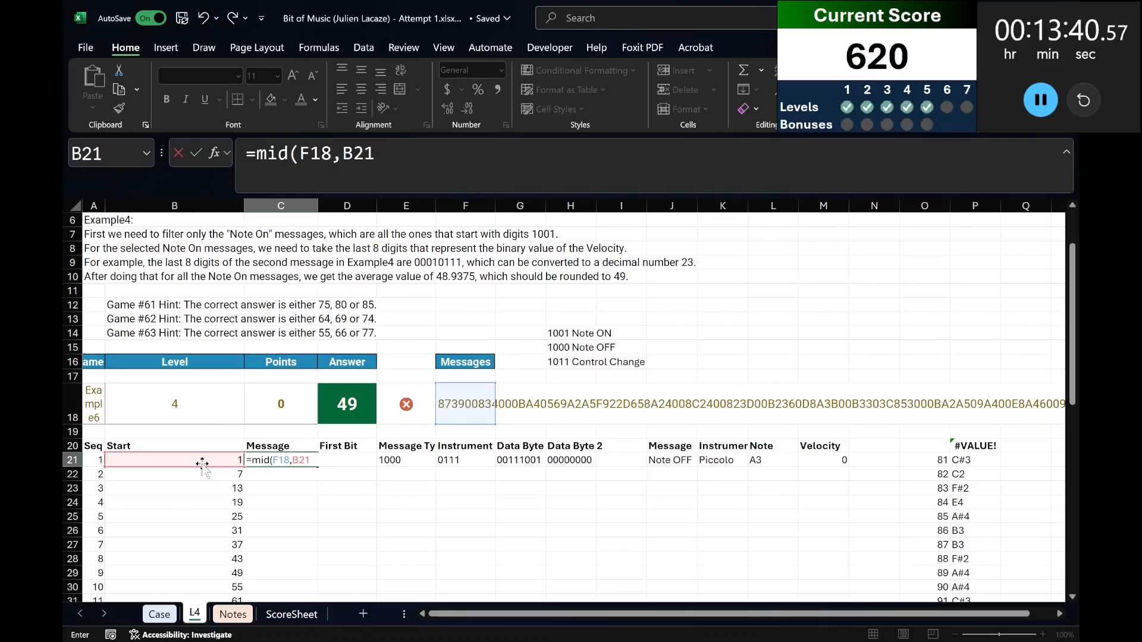
{"action": "key", "text": "BackSpace"}
{"action": "key", "text": "BackSpace"}
{"action": "key", "text": "BackSpace"}
{"action": "key", "text": "BackSpace"}
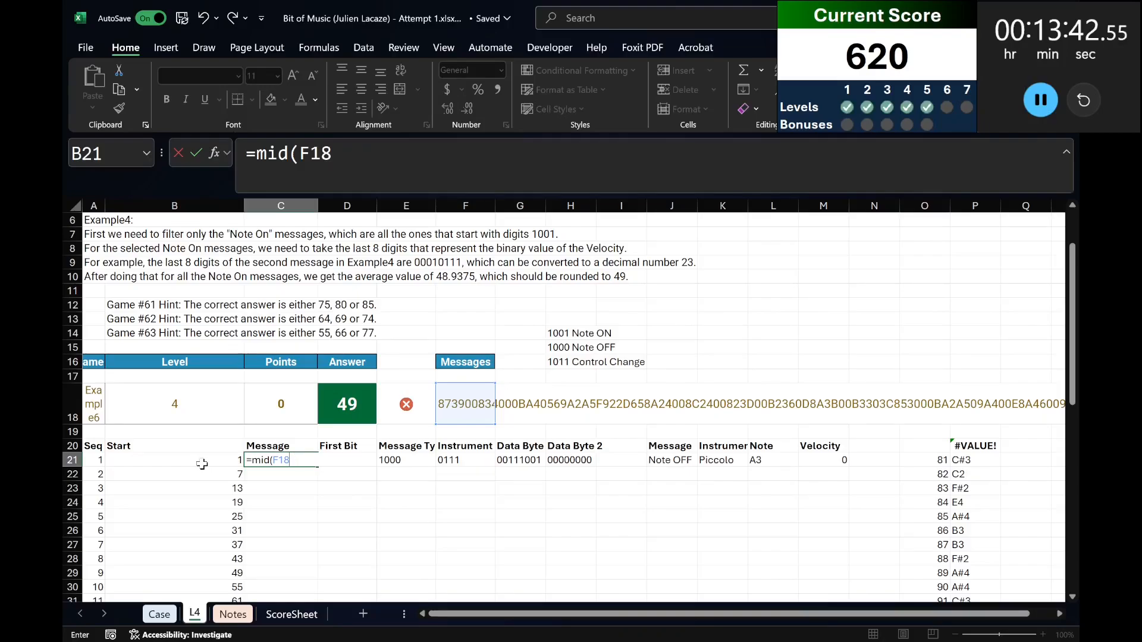
{"action": "type", "text": ","}
{"action": "left_click", "coordinate": [203, 462]}
{"action": "key", "text": "ctrl+shift+Down"}
{"action": "type", "text": ",6"}
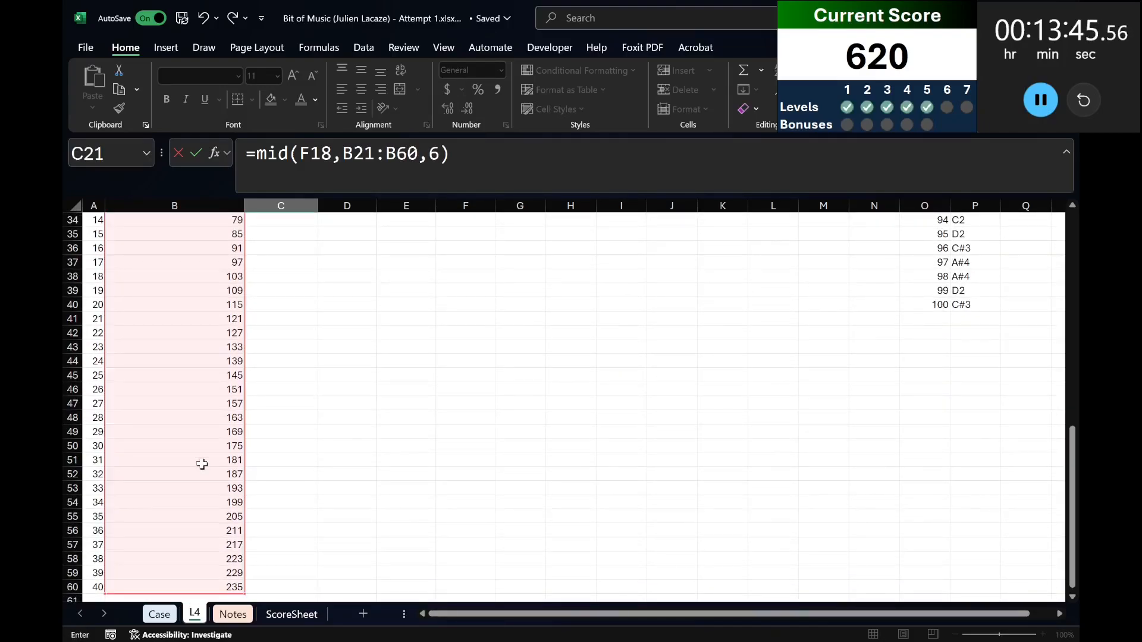
{"action": "key", "text": "ctrl+Return"}
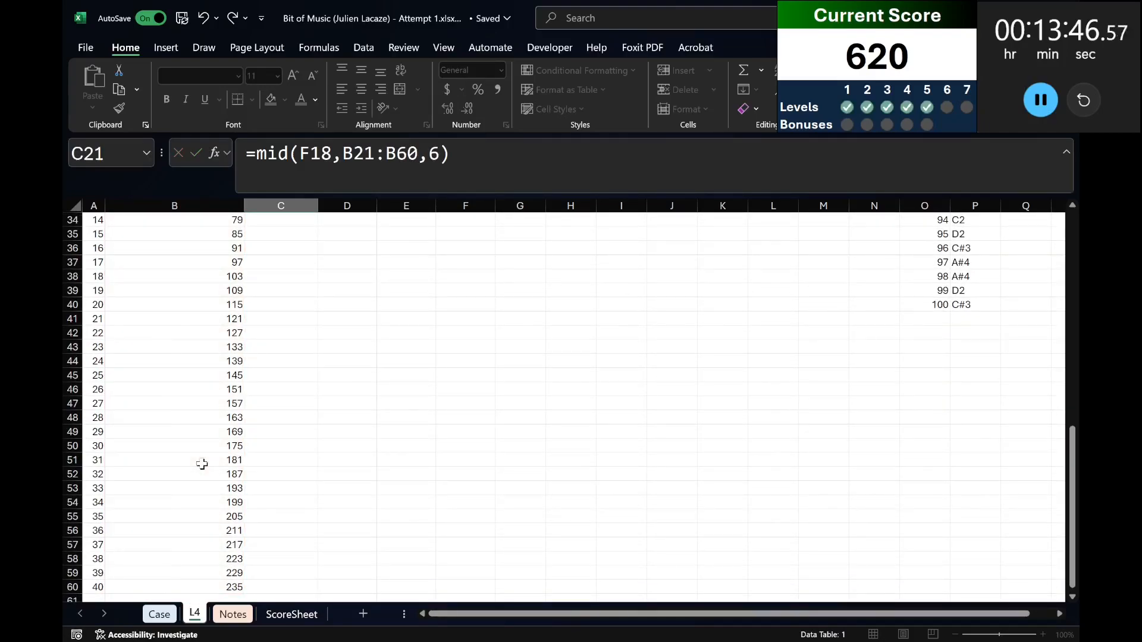
{"action": "key", "text": "Return"}
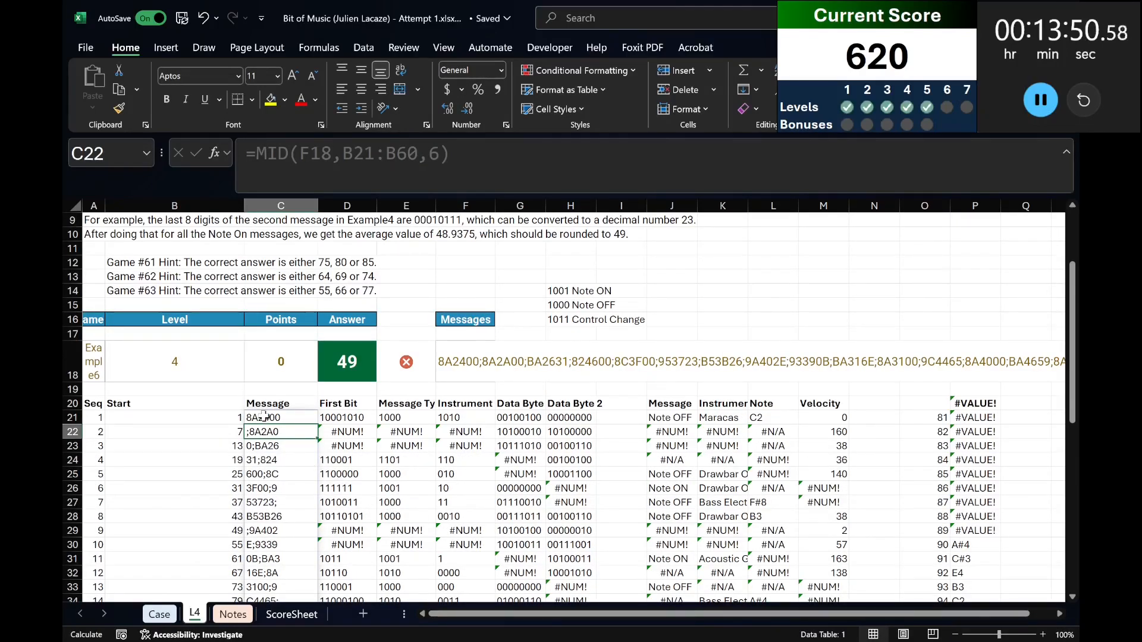
Check the game name in A18 and the message lookup formula in F18 against the Level 6 example on the Case sheet.
{"action": "left_click", "coordinate": [104, 355]}
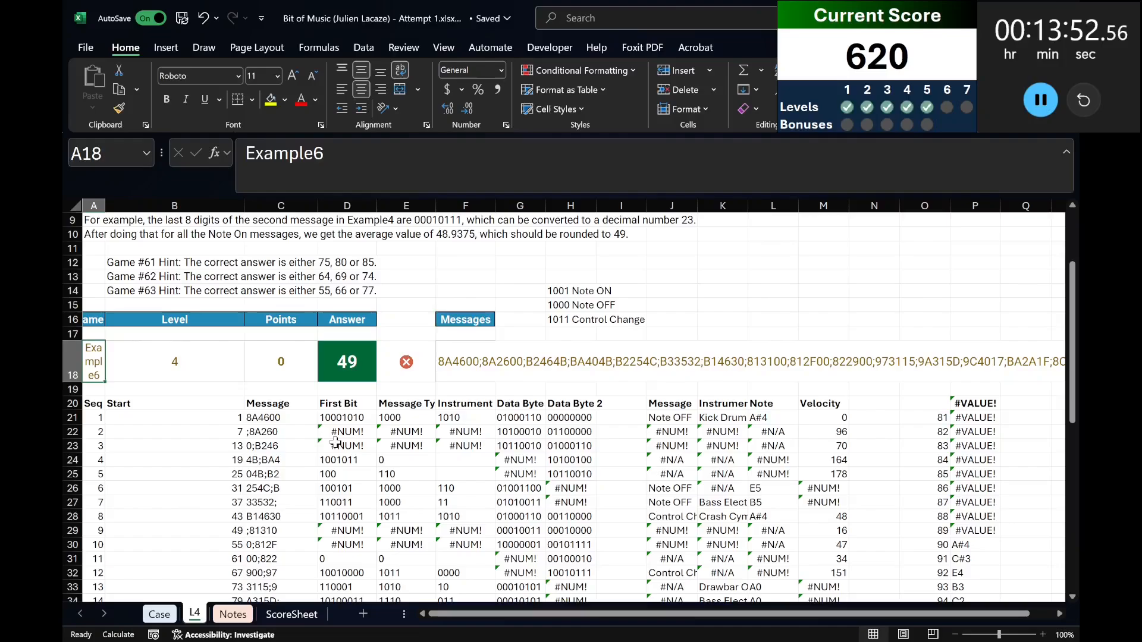
{"action": "left_click", "coordinate": [175, 614]}
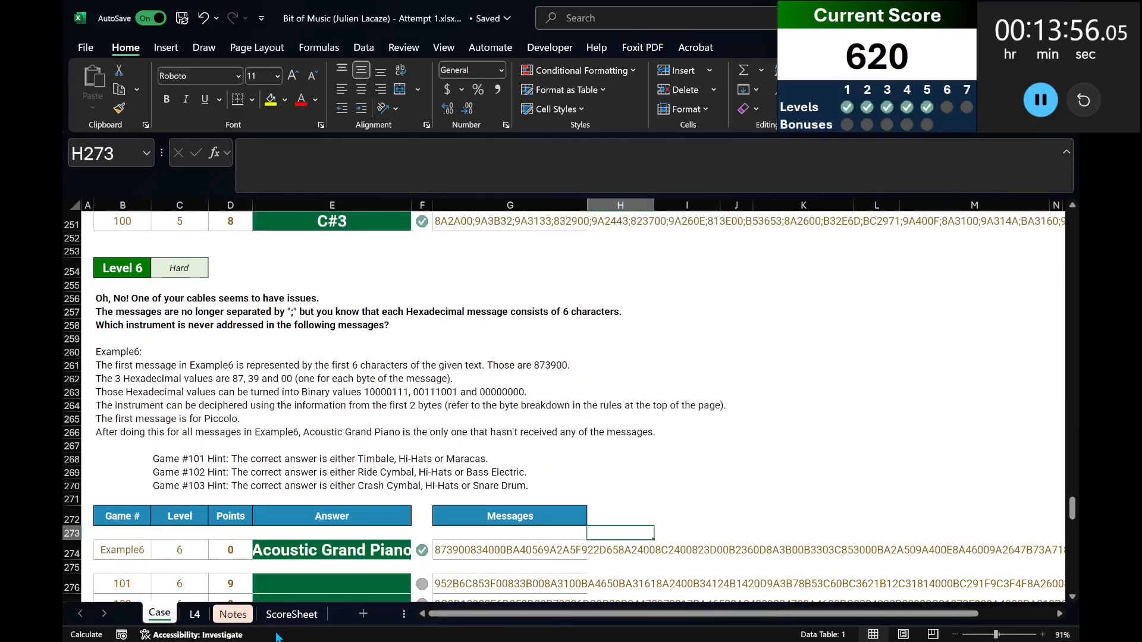
{"action": "left_click", "coordinate": [194, 614]}
{"action": "left_click", "coordinate": [481, 351]}
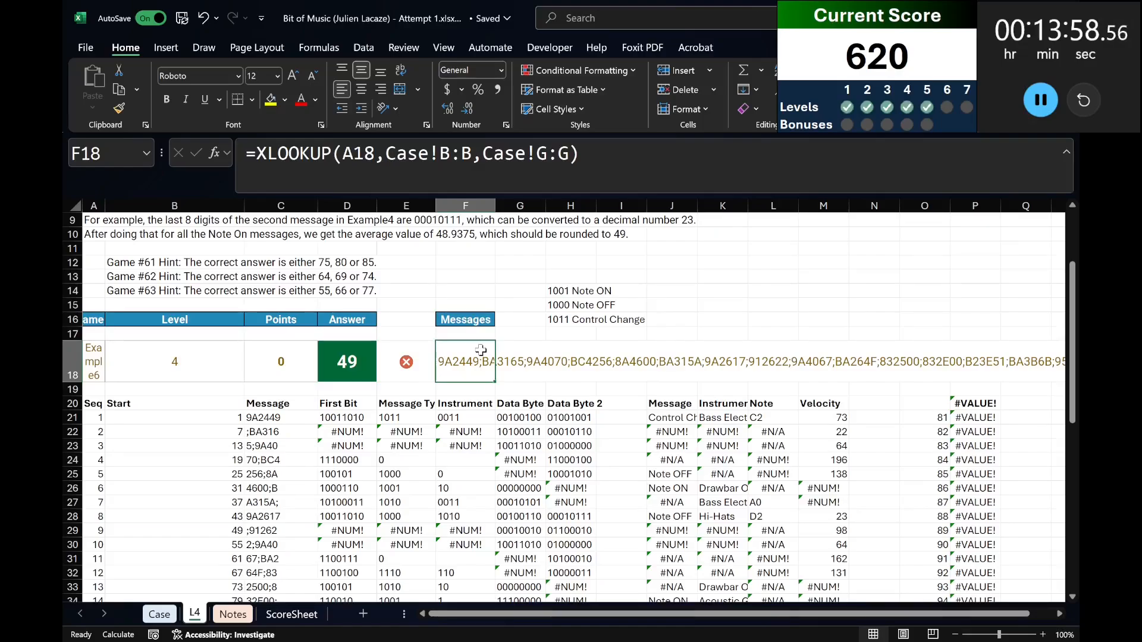
Clear the old data table results in P21:P40.
{"action": "left_click", "coordinate": [967, 419]}
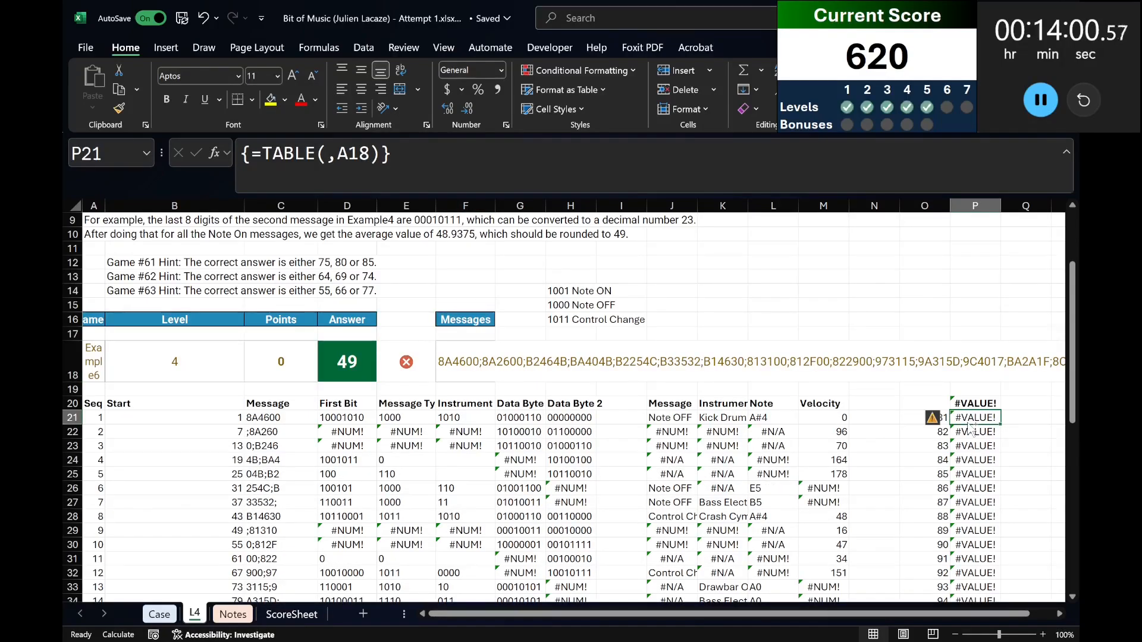
{"action": "key", "text": "ctrl+shift+Down"}
{"action": "key", "text": "Delete"}
{"action": "scroll", "coordinate": [730, 421], "scroll_direction": "up", "scroll_amount": 2}
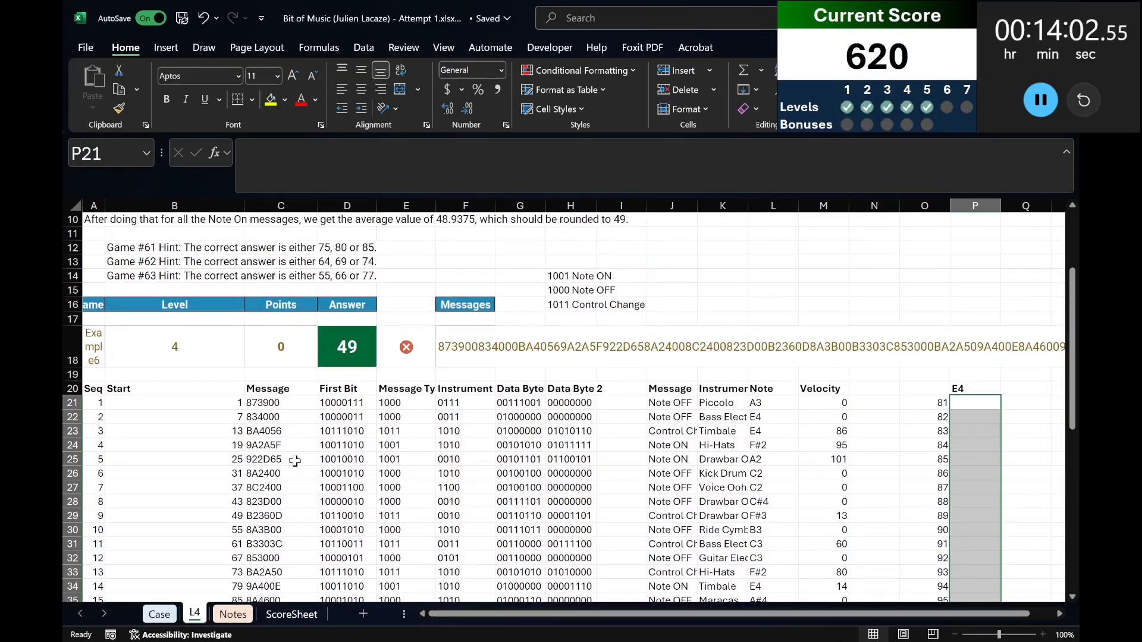
{"action": "scroll", "coordinate": [295, 460], "scroll_direction": "up", "scroll_amount": 3}
Copy the 13 instrument names in K17:K29 of the Case sheet into sheet L4 starting at R21.
{"action": "left_click", "coordinate": [160, 613]}
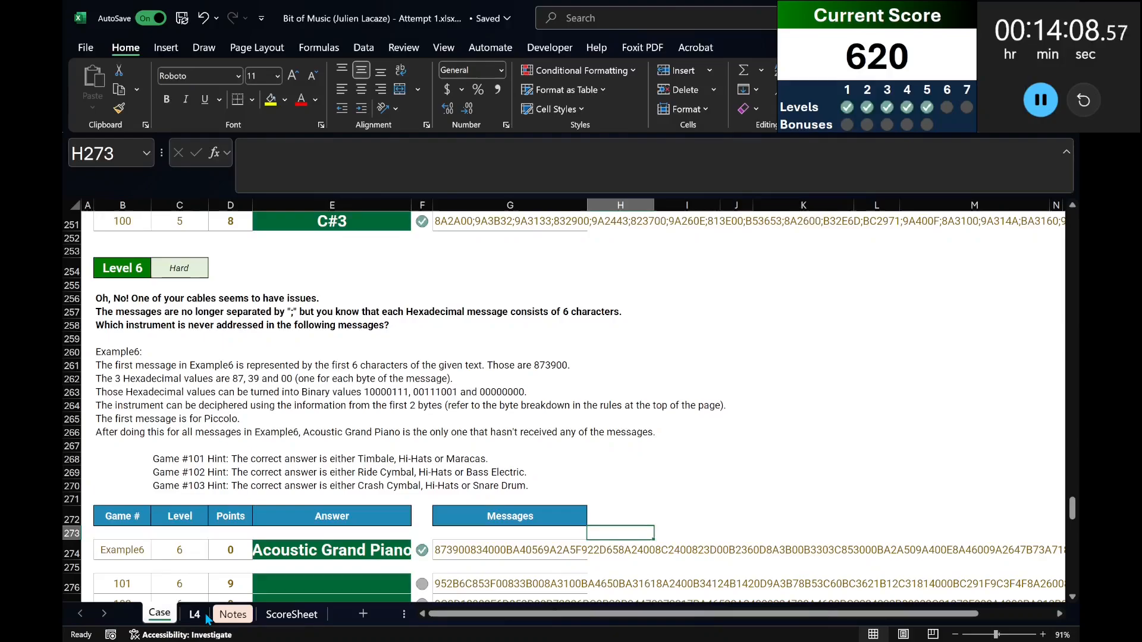
{"action": "scroll", "coordinate": [686, 470], "scroll_direction": "up", "scroll_amount": 20}
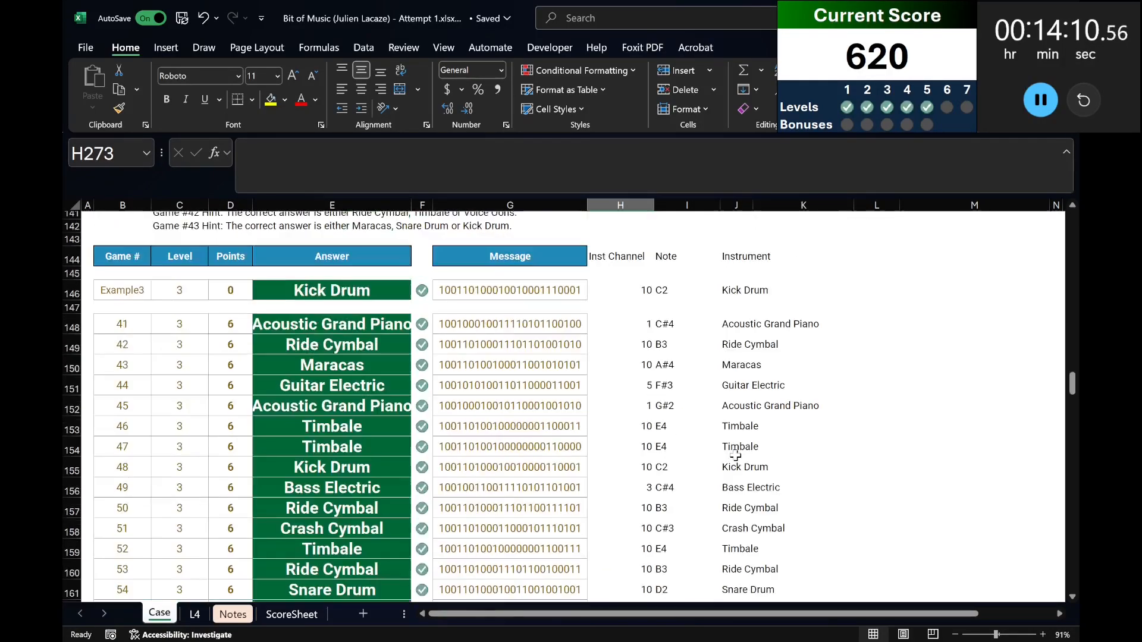
{"action": "scroll", "coordinate": [756, 458], "scroll_direction": "up", "scroll_amount": 20}
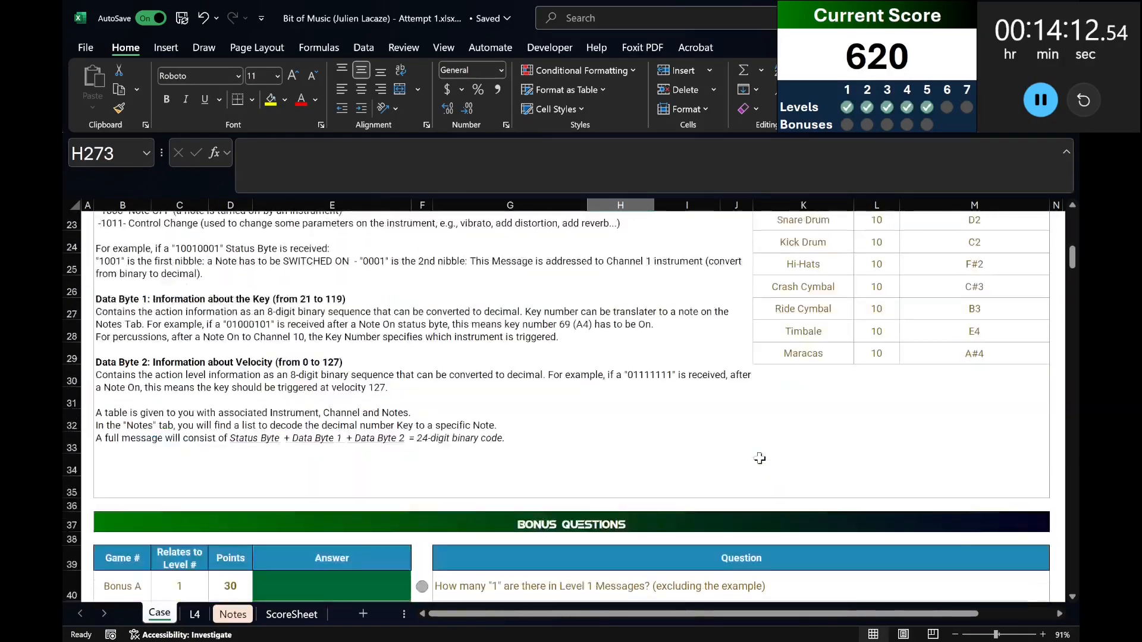
{"action": "scroll", "coordinate": [780, 463], "scroll_direction": "up", "scroll_amount": 10}
{"action": "left_click", "coordinate": [826, 286]}
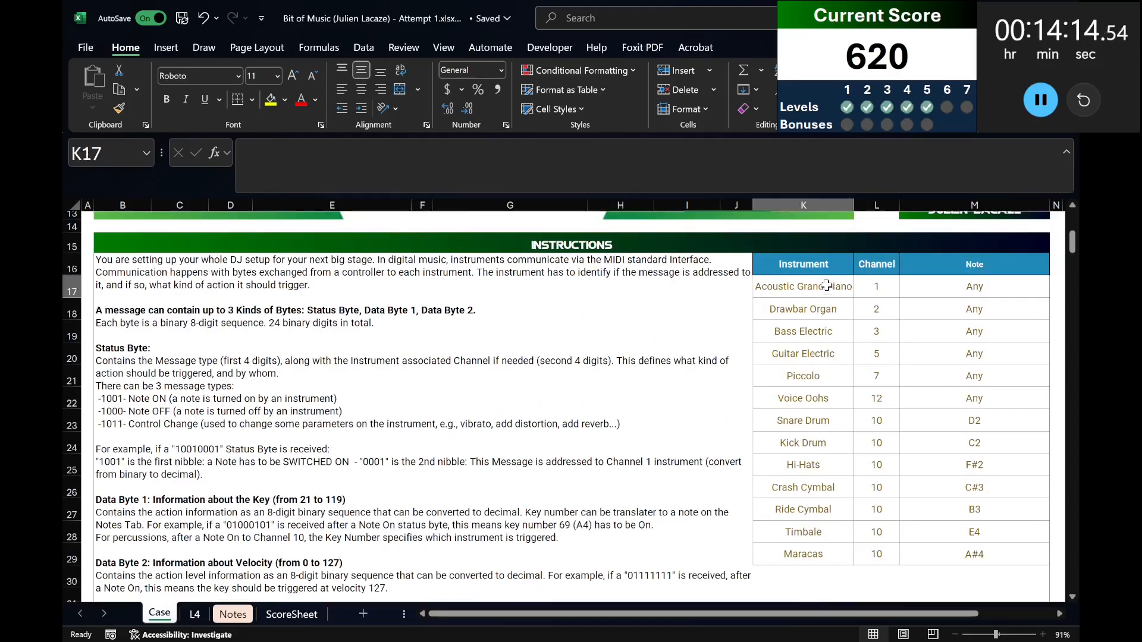
{"action": "left_click_drag", "start_coordinate": [827, 286], "coordinate": [827, 554]}
{"action": "key", "text": "ctrl+c"}
{"action": "left_click", "coordinate": [195, 614]}
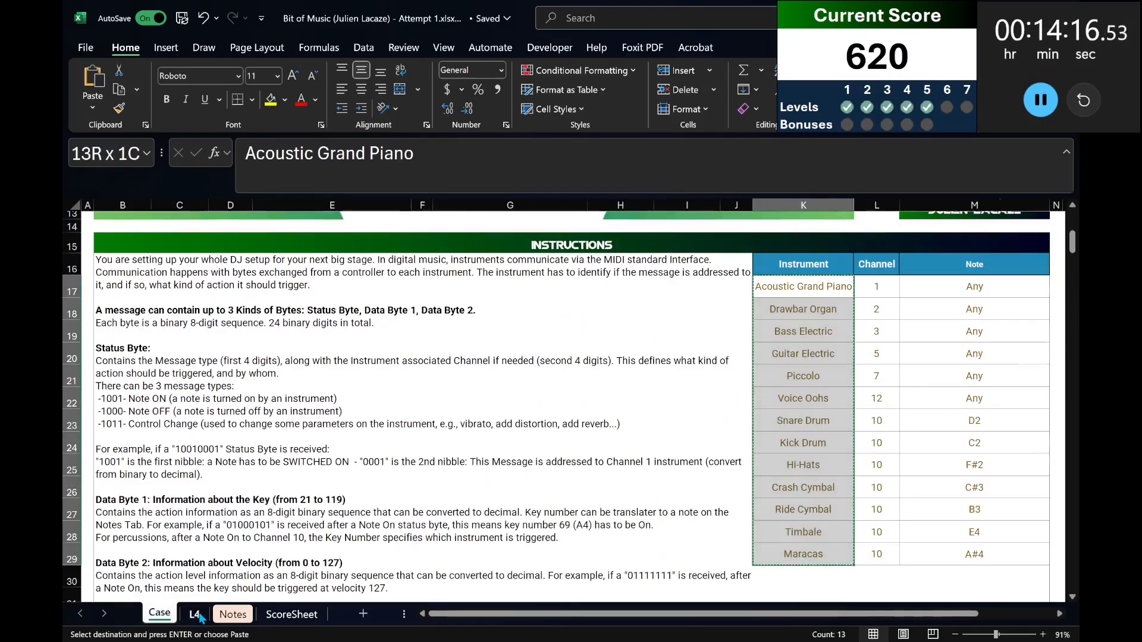
{"action": "left_click_drag", "start_coordinate": [1024, 614], "coordinate": [884, 614]}
{"action": "scroll", "coordinate": [676, 552], "scroll_direction": "down", "scroll_amount": 4}
{"action": "left_click", "coordinate": [543, 360]}
{"action": "key", "text": "ctrl+v"}
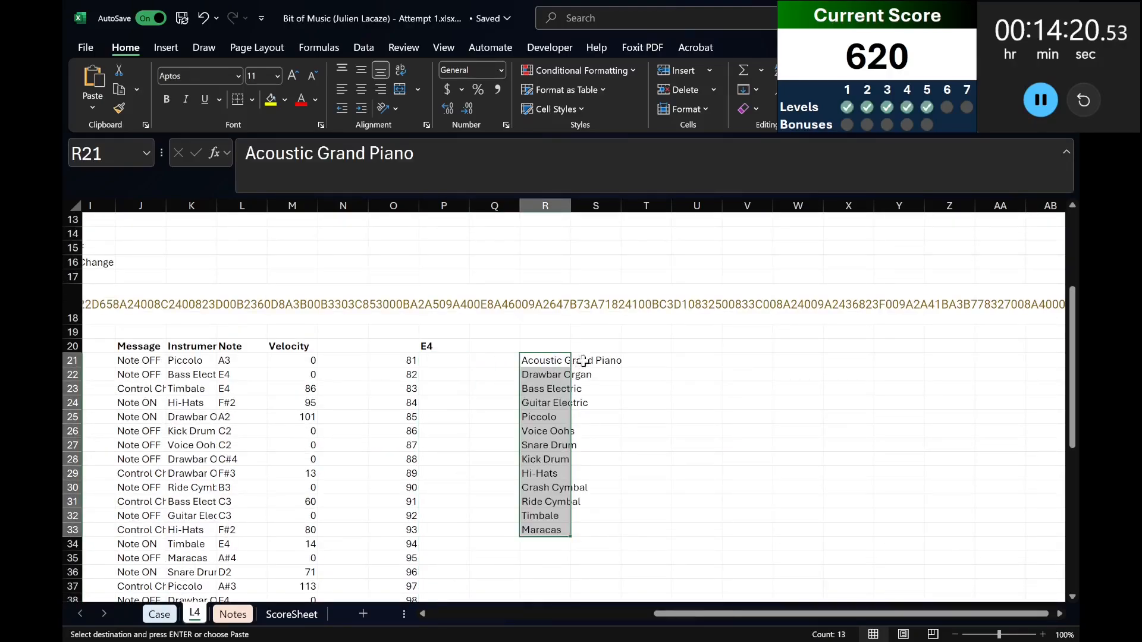
Count how often each listed instrument occurs in the decoded messages with =COUNTIF(K21#,R21:R33) in S21.
{"action": "left_click", "coordinate": [598, 361]}
{"action": "type", "text": "=countif("}
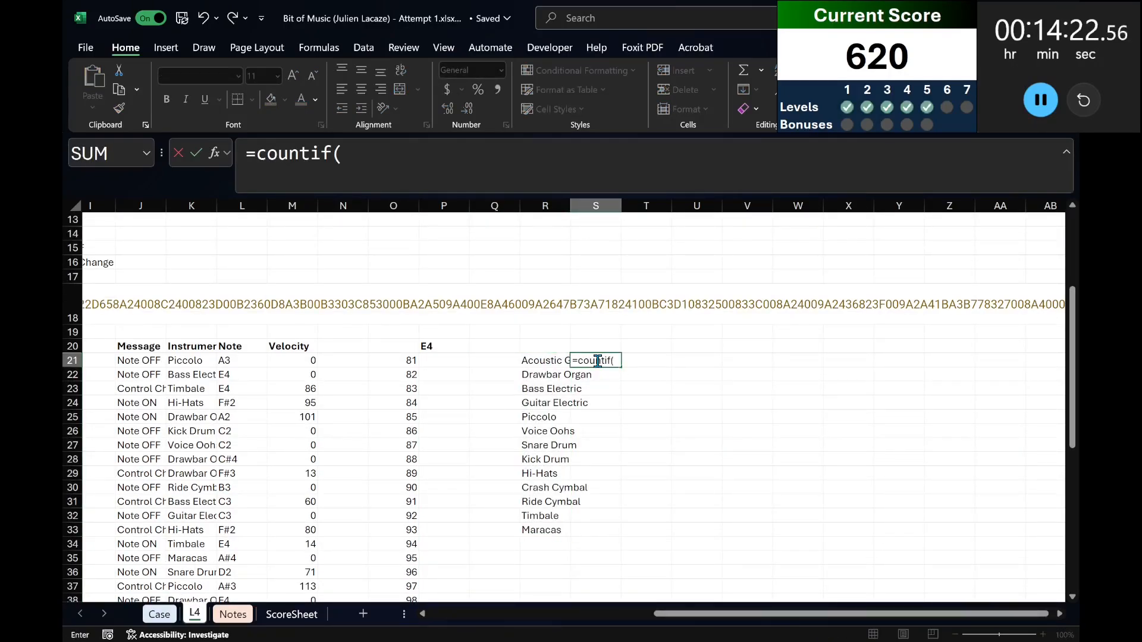
{"action": "left_click", "coordinate": [183, 360]}
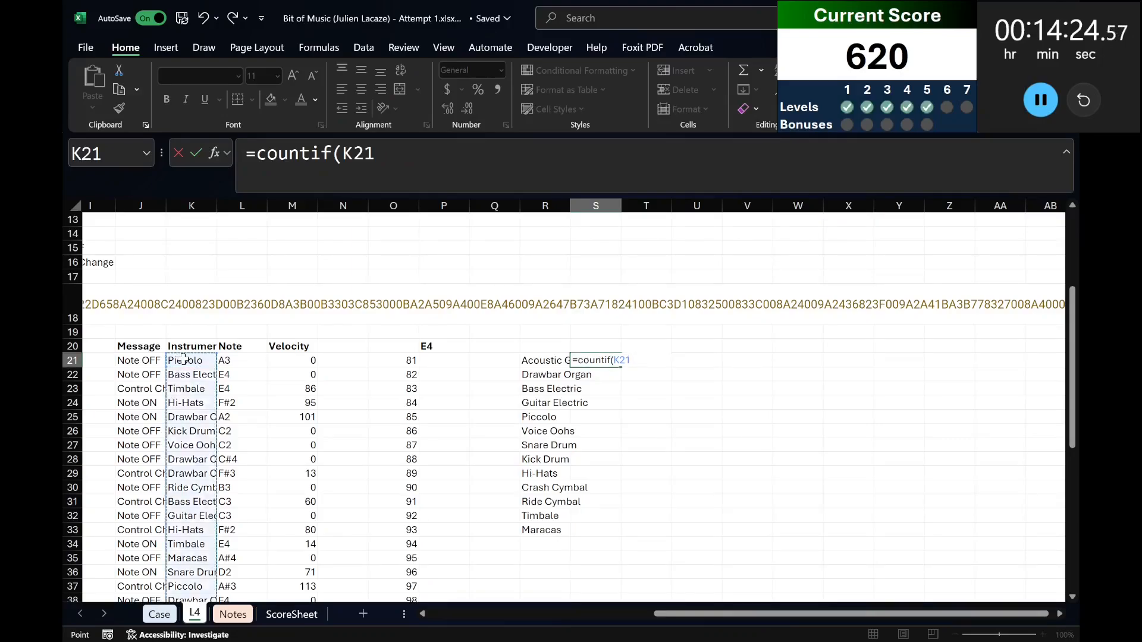
{"action": "type", "text": "#,"}
{"action": "scroll", "coordinate": [182, 359], "scroll_direction": "down", "scroll_amount": 7}
{"action": "scroll", "coordinate": [183, 359], "scroll_direction": "up", "scroll_amount": 5}
{"action": "type", "text": "R21:R33"}
{"action": "key", "text": "Return"}
{"action": "key", "text": "Up"}
{"action": "key", "text": "Up"}
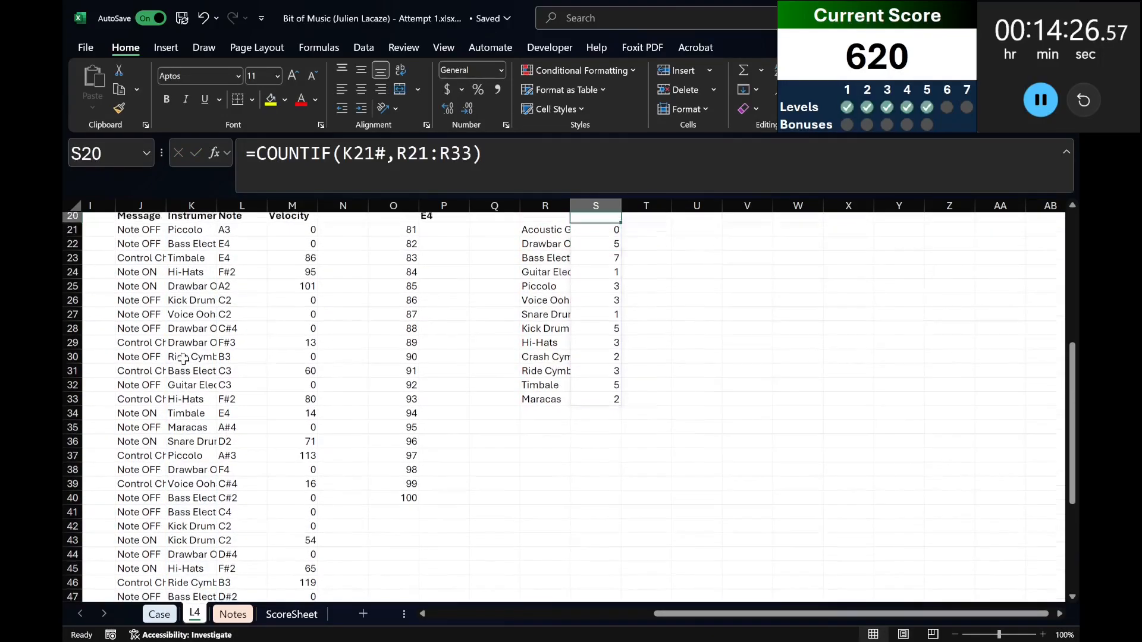
Return the instrument with a count of 0 in P20, using XLOOKUP over S21:S33 and R21:R33.
{"action": "key", "text": "Left"}
{"action": "key", "text": "Left"}
{"action": "key", "text": "Left"}
{"action": "key", "text": "Left"}
{"action": "key", "text": "Right"}
{"action": "type", "text": "=xlookup"}
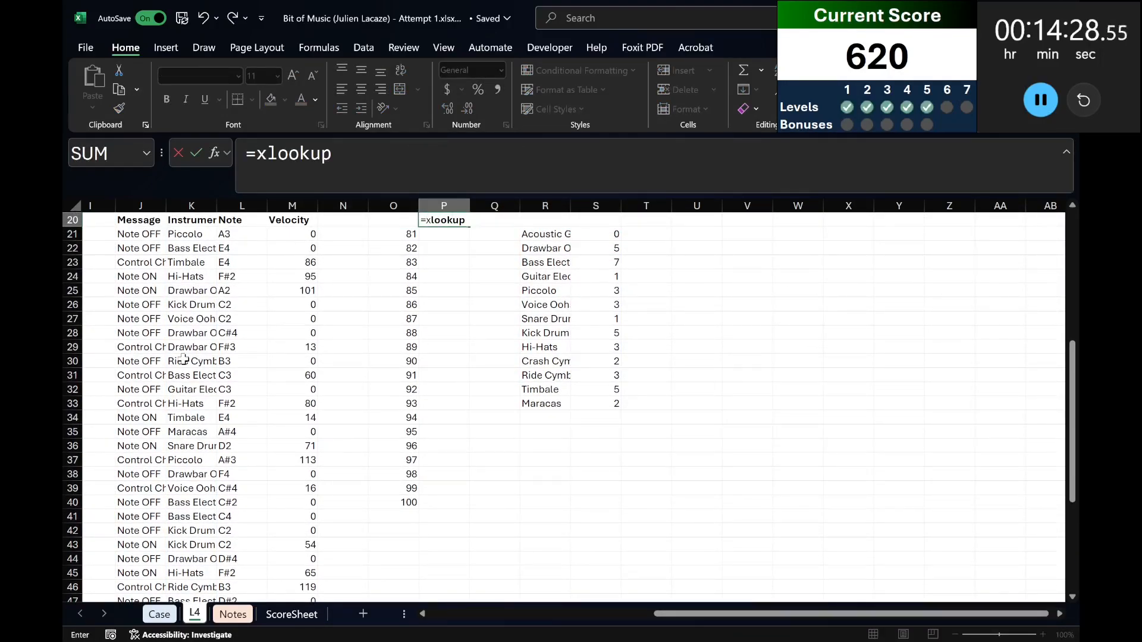
{"action": "type", "text": "(0,"}
{"action": "key", "text": "Right"}
{"action": "key", "text": "Right"}
{"action": "key", "text": "Right"}
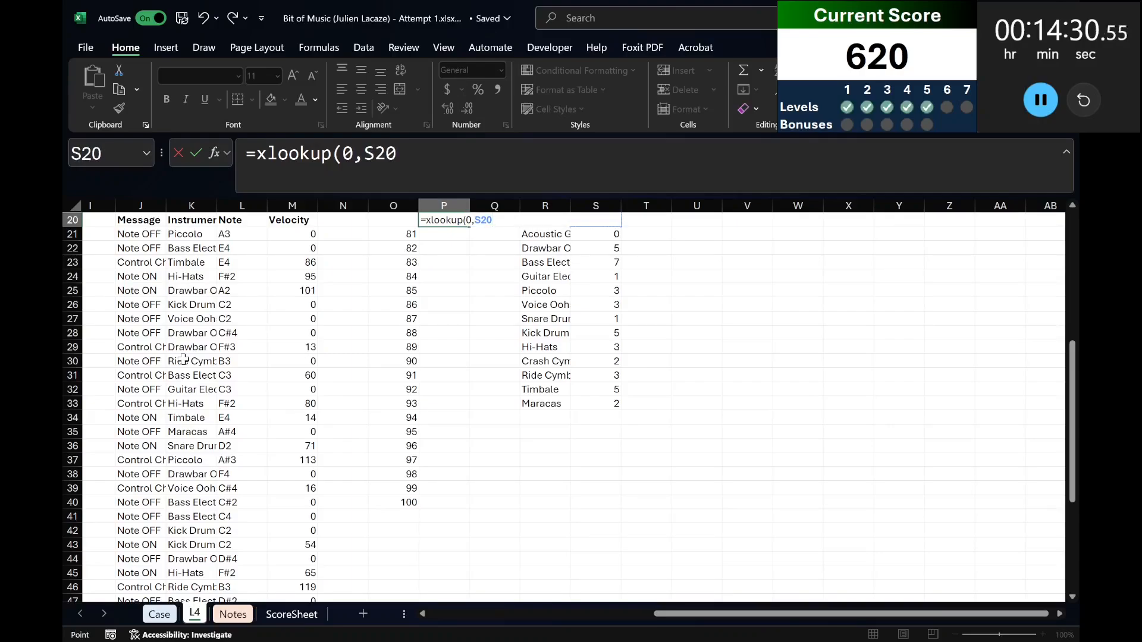
{"action": "key", "text": "Down"}
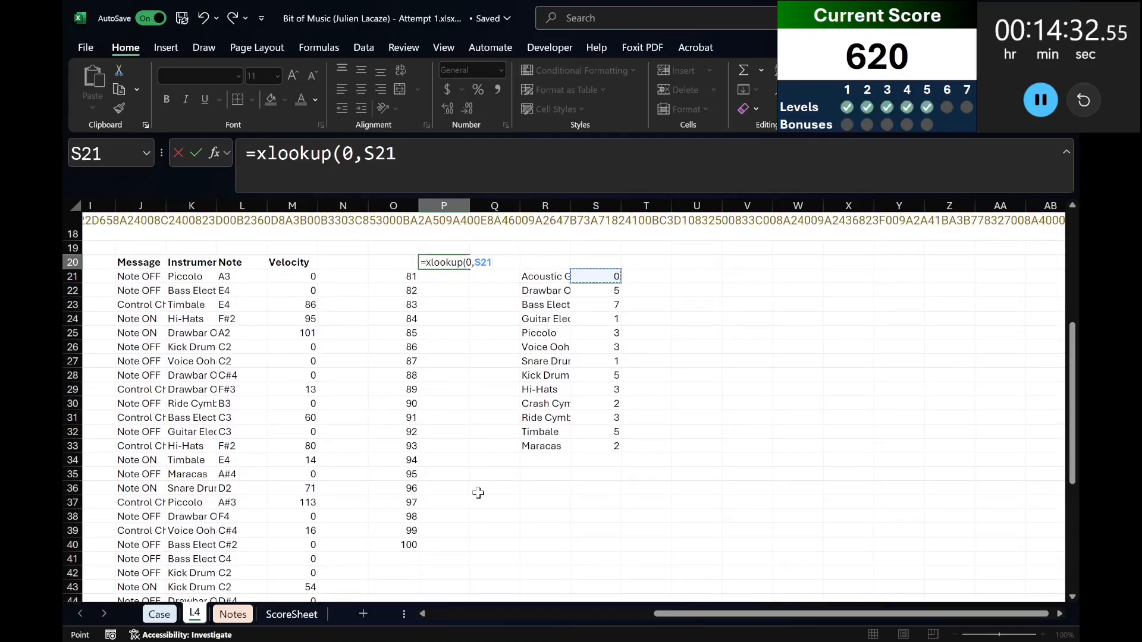
{"action": "key", "text": "ctrl+shift+Down"}
{"action": "type", "text": ","}
{"action": "key", "text": "Right"}
{"action": "key", "text": "Right"}
{"action": "key", "text": "Down"}
{"action": "key", "text": "ctrl+shift+Down"}
{"action": "key", "text": "Return"}
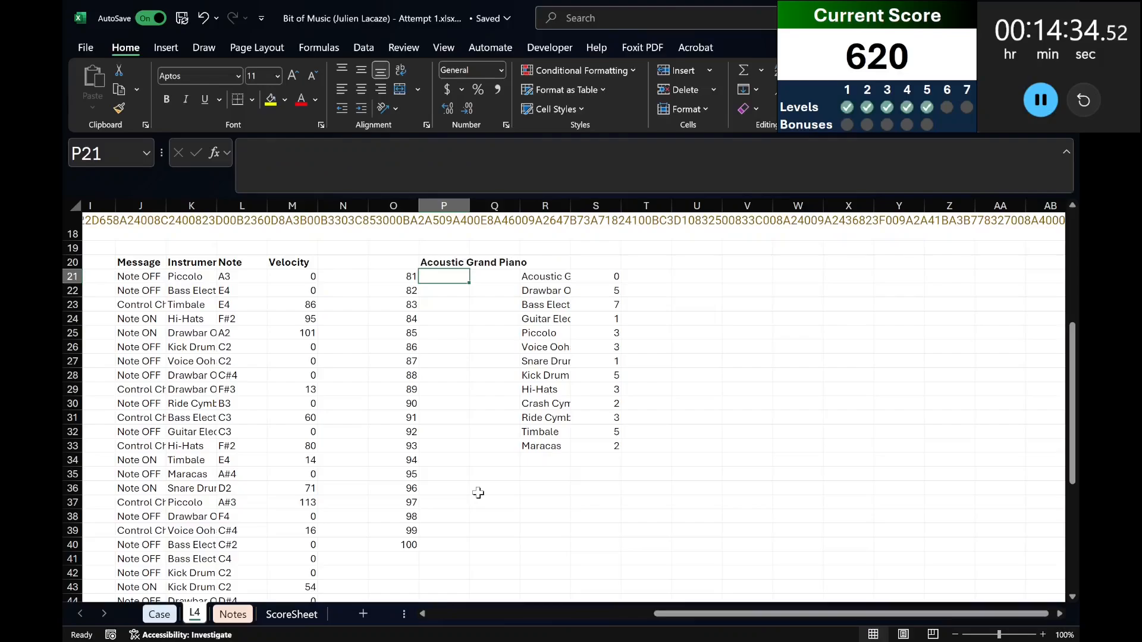
Copy the Level 6 game numbers 101 to 120 from the Case sheet into L4 starting at O21.
{"action": "scroll", "coordinate": [649, 591], "scroll_direction": "left", "scroll_amount": 5}
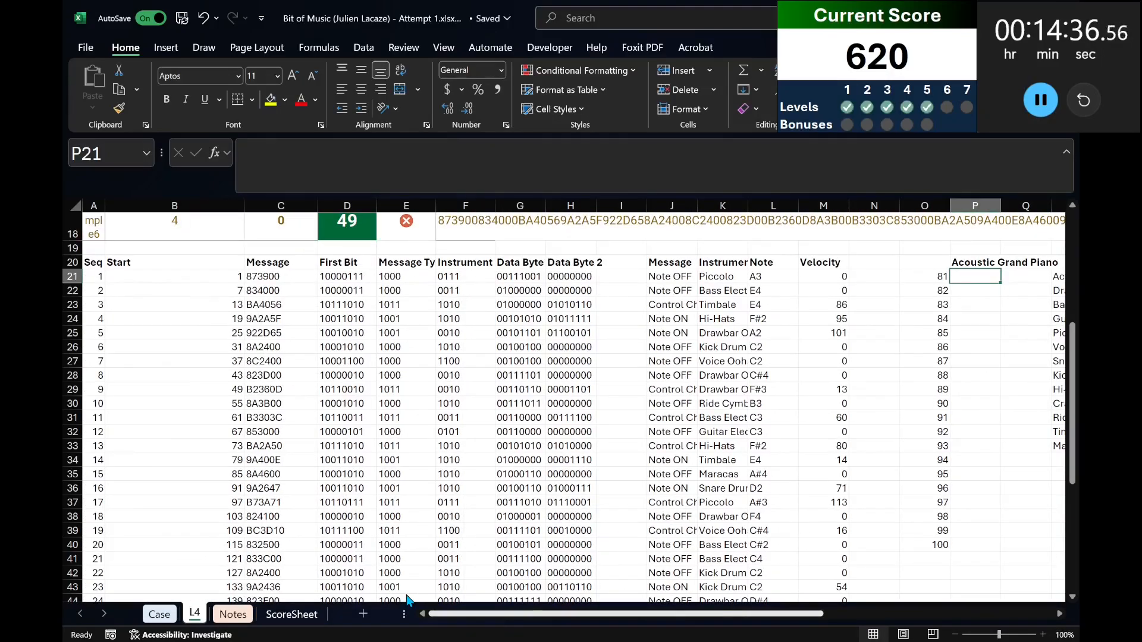
{"action": "left_click", "coordinate": [160, 615]}
{"action": "scroll", "coordinate": [268, 452], "scroll_direction": "down", "scroll_amount": 15}
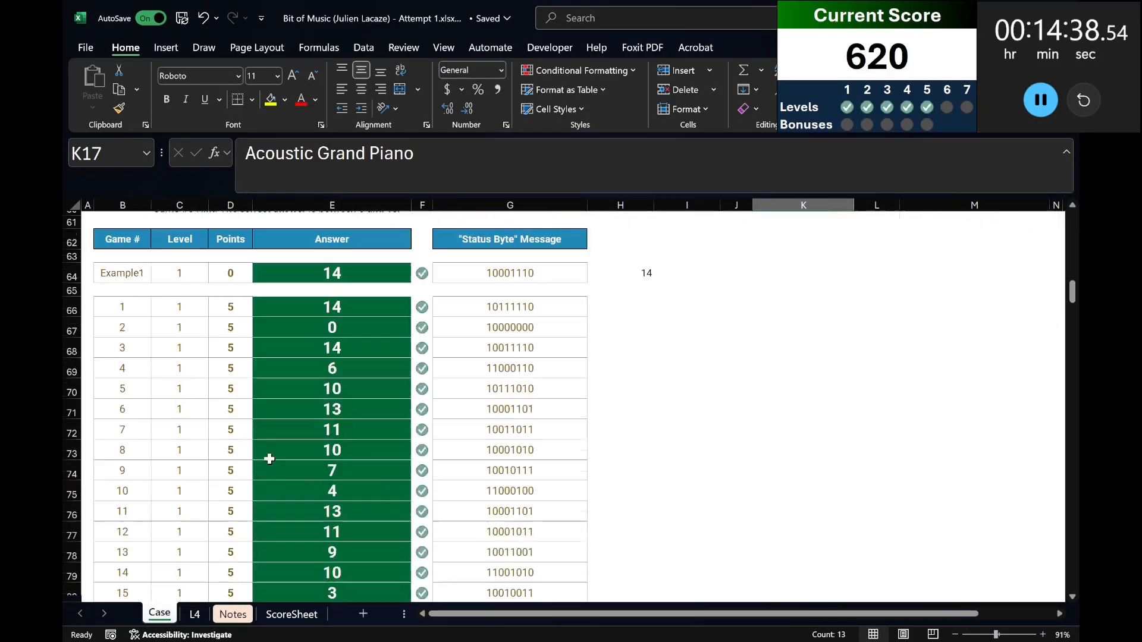
{"action": "scroll", "coordinate": [267, 450], "scroll_direction": "down", "scroll_amount": 20}
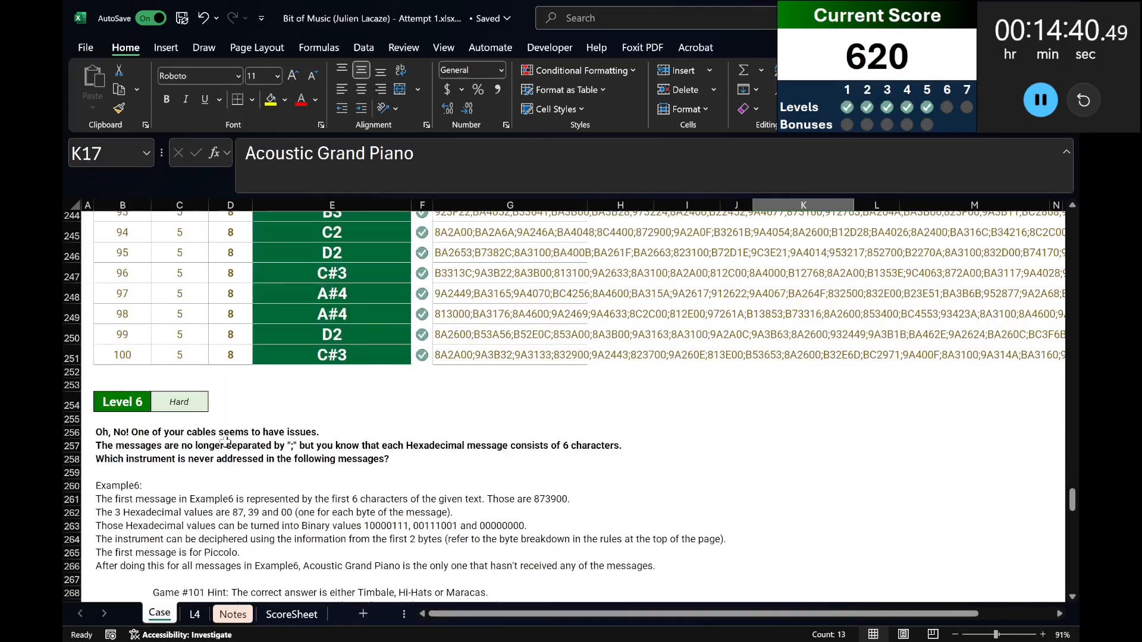
{"action": "scroll", "coordinate": [173, 439], "scroll_direction": "up", "scroll_amount": 2}
{"action": "left_click", "coordinate": [126, 312]}
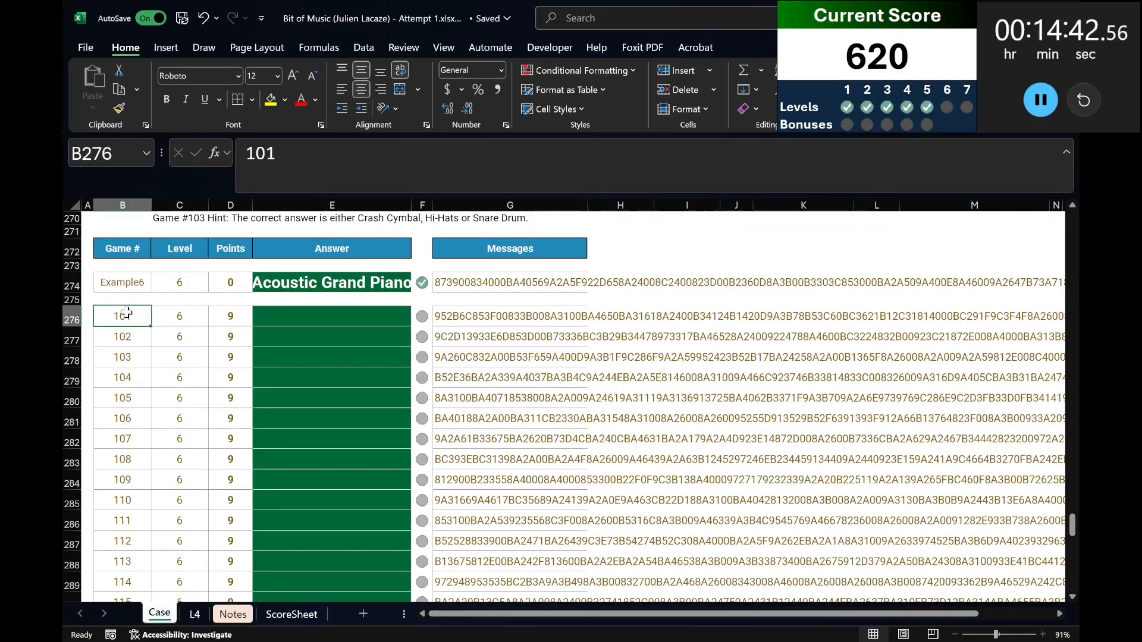
{"action": "key", "text": "ctrl+shift+Down"}
{"action": "key", "text": "ctrl+c"}
{"action": "key", "text": "ctrl+Page_Down"}
{"action": "key", "text": "Left"}
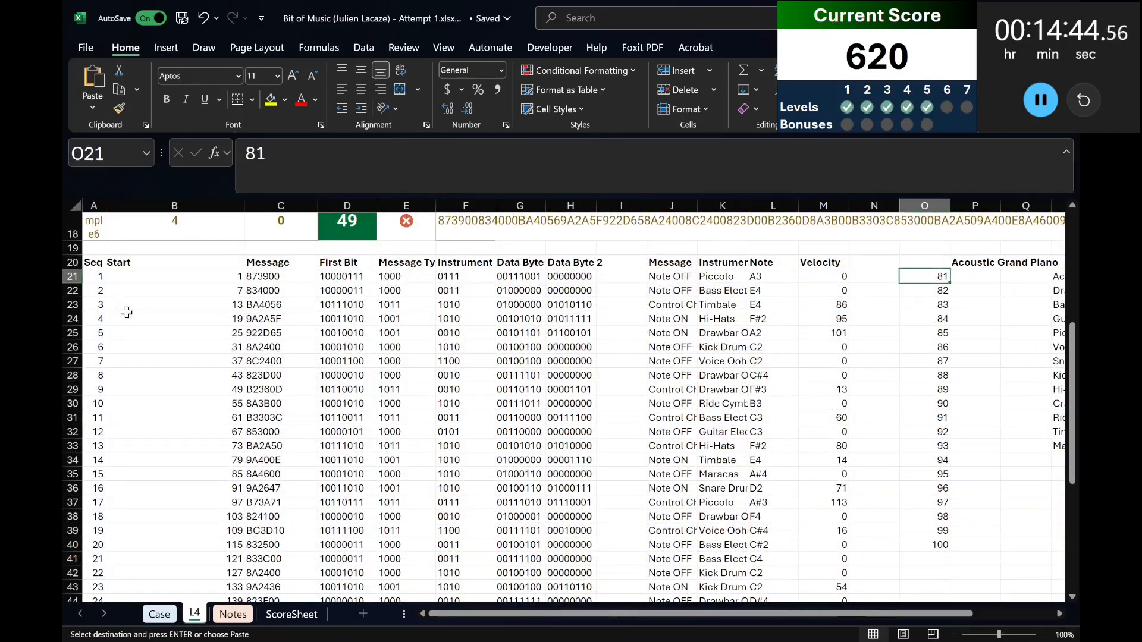
{"action": "key", "text": "ctrl+v"}
Run a what-if data table over O20:P40 to get the unaddressed instrument for every Level 6 game.
{"action": "key", "text": "Up"}
{"action": "key", "text": "shift+Right"}
{"action": "key", "text": "shift+Down"}
{"action": "key", "text": "ctrl+shift+Down"}
{"action": "key", "text": "alt+d"}
{"action": "key", "text": "t"}
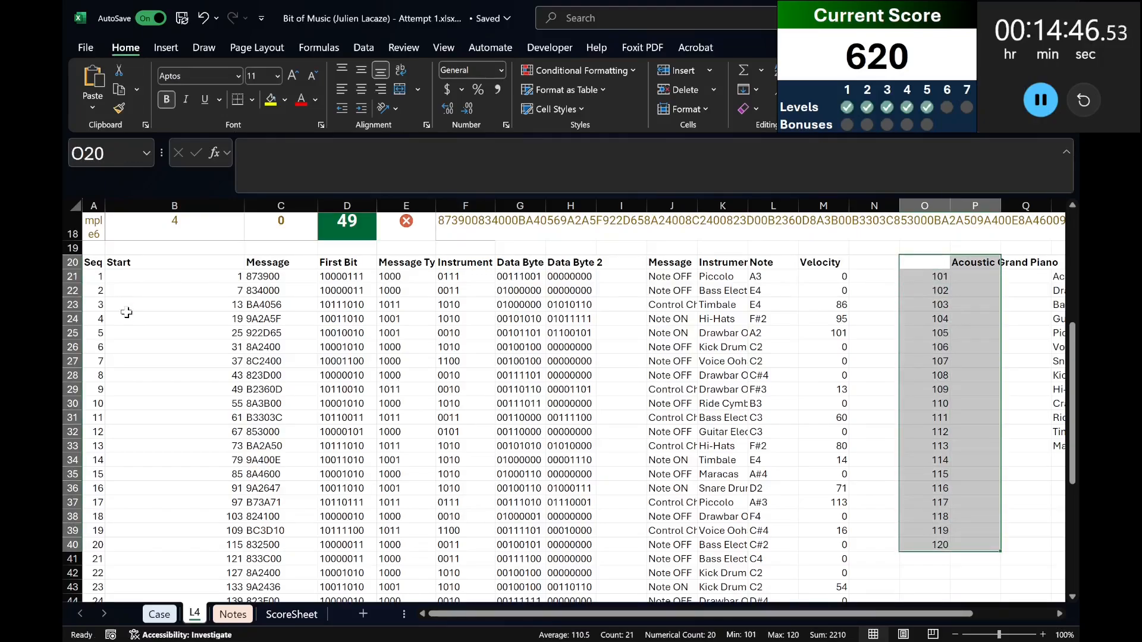
{"action": "key", "text": "Return"}
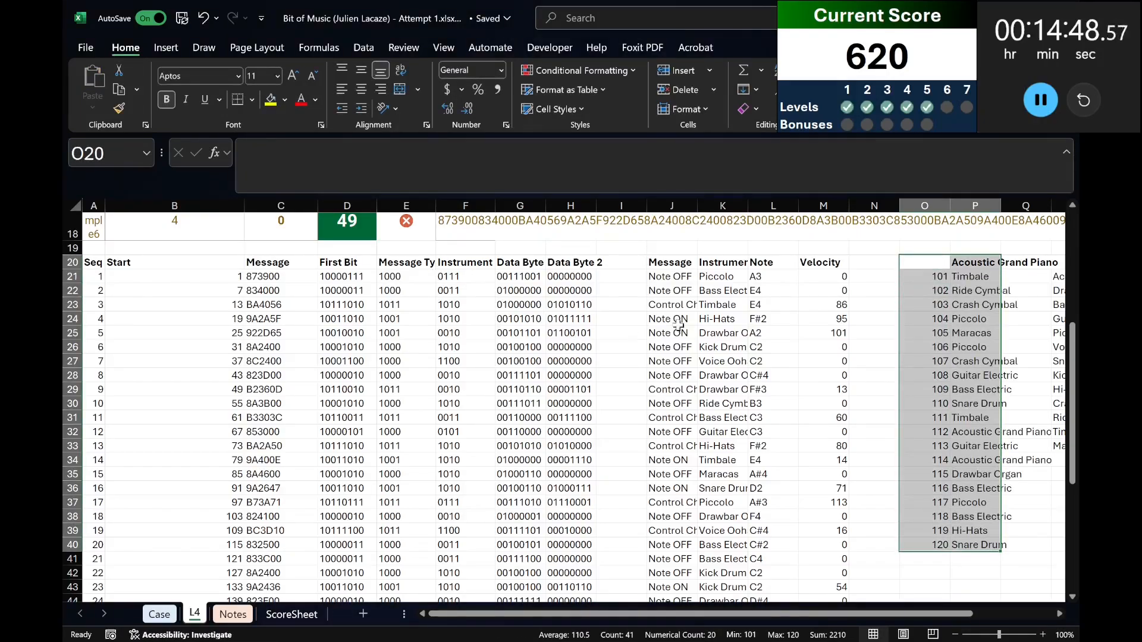
Copy the data table results in P21:P40 into the Level 6 answers on the Case sheet from E276.
{"action": "left_click_drag", "start_coordinate": [963, 277], "coordinate": [964, 544]}
{"action": "key", "text": "ctrl+c"}
{"action": "key", "text": "ctrl+Page_Up"}
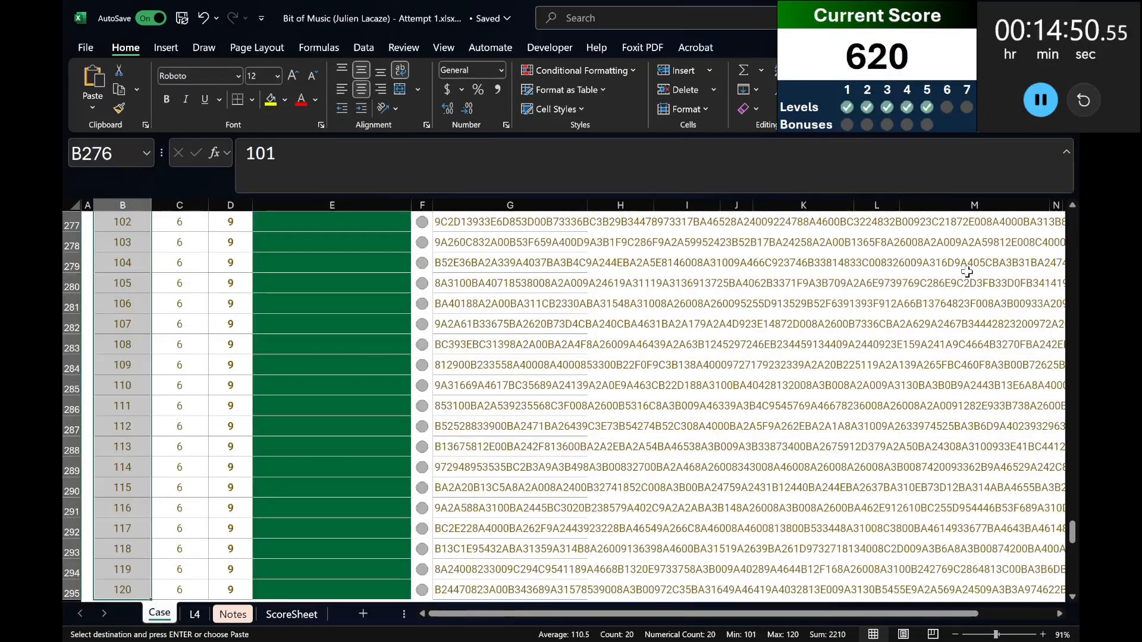
{"action": "scroll", "coordinate": [654, 380], "scroll_direction": "up", "scroll_amount": 4}
{"action": "left_click", "coordinate": [369, 395]}
{"action": "key", "text": "ctrl+v"}
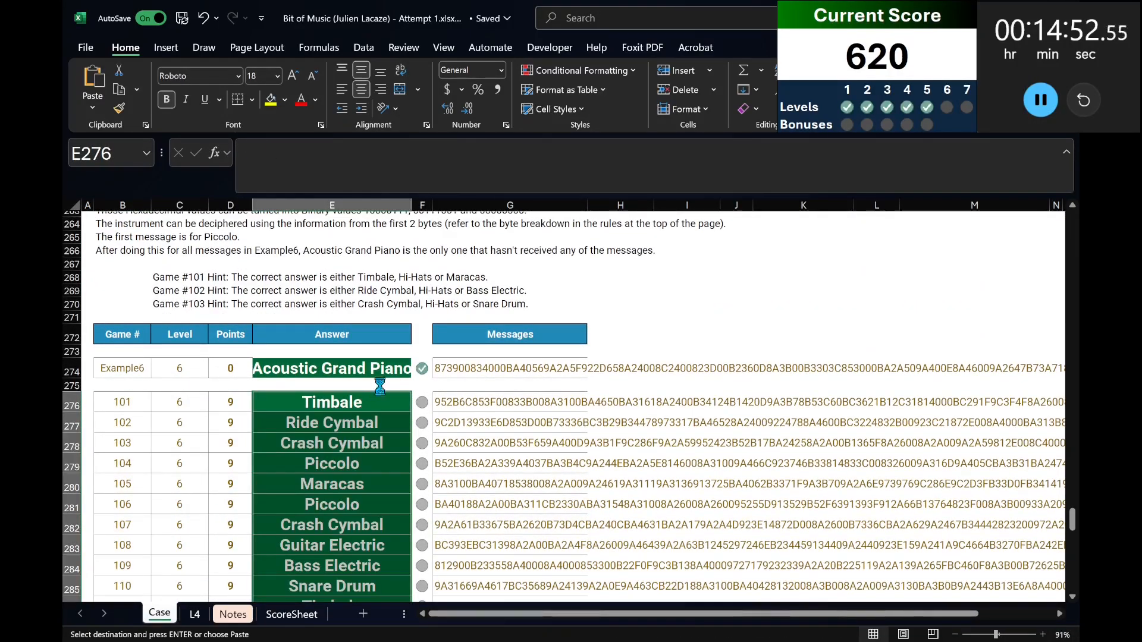
{"action": "scroll", "coordinate": [381, 380], "scroll_direction": "down", "scroll_amount": 8}
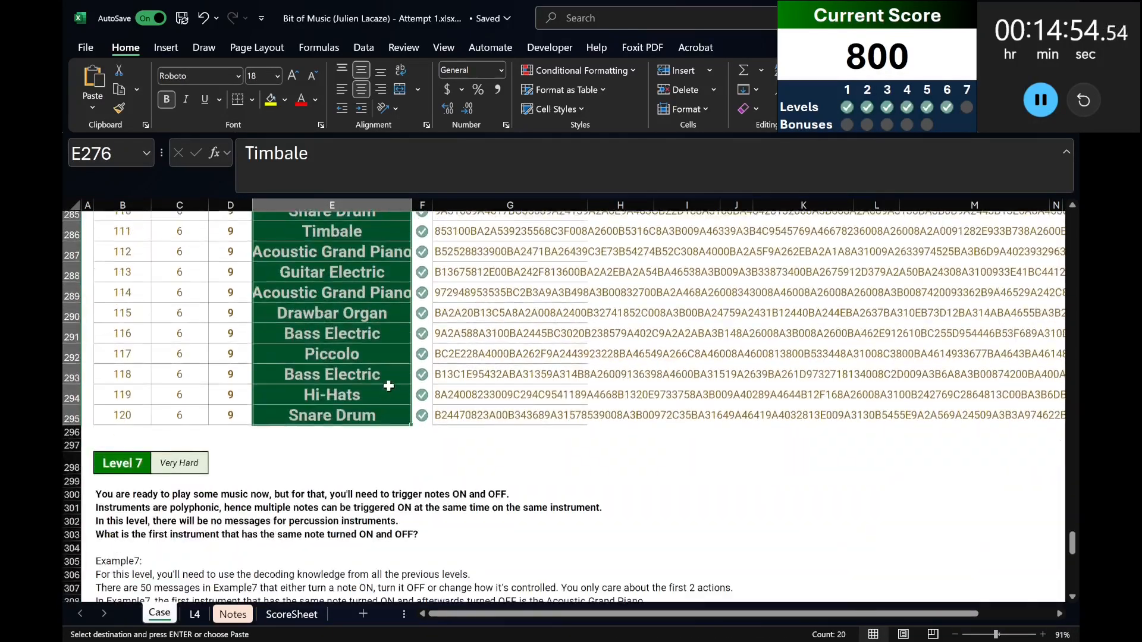
Read the Level 7 rules, then insert 12 rows above row 7 on sheet L4 to make room.
{"action": "scroll", "coordinate": [367, 387], "scroll_direction": "down", "scroll_amount": 2}
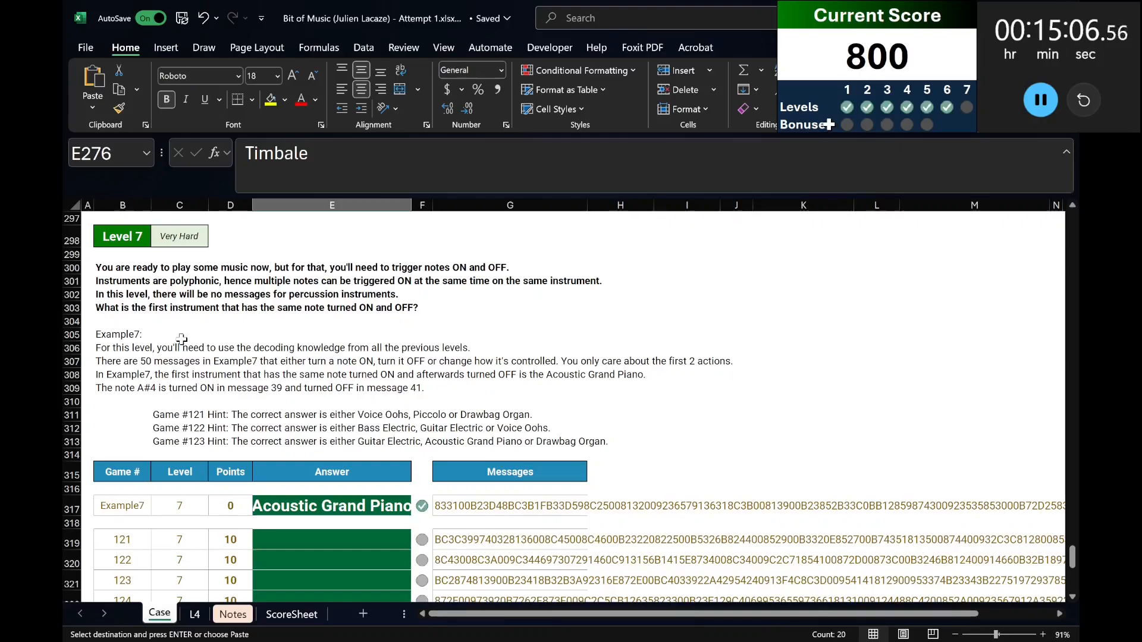
{"action": "left_click", "coordinate": [197, 616]}
{"action": "left_click", "coordinate": [117, 331]}
{"action": "scroll", "coordinate": [113, 327], "scroll_direction": "up", "scroll_amount": 6}
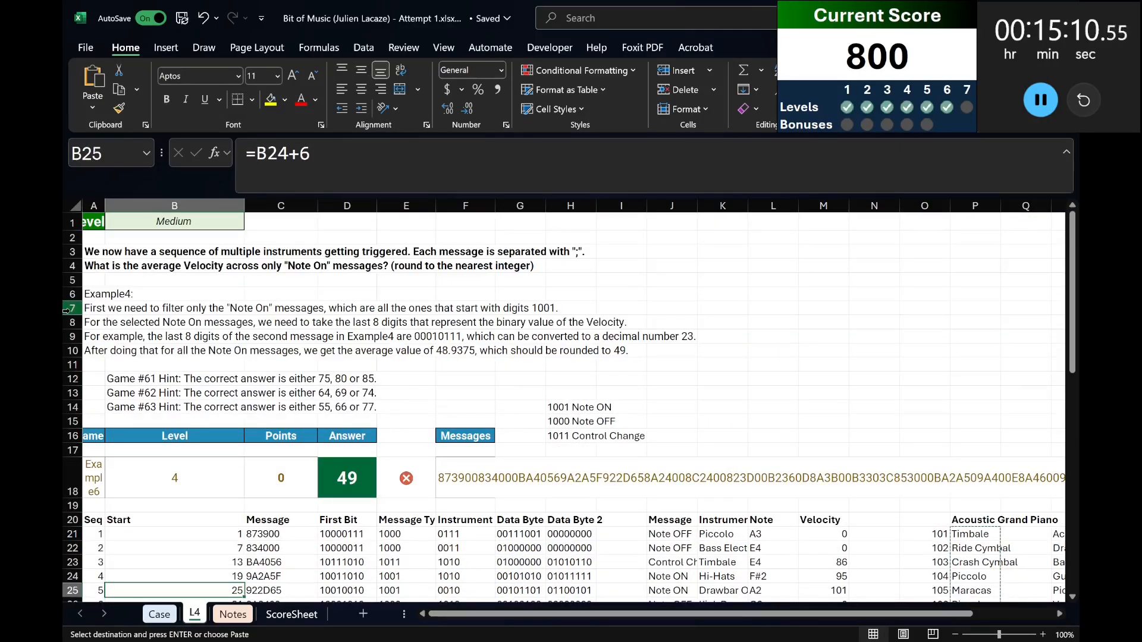
{"action": "left_click_drag", "start_coordinate": [66, 310], "coordinate": [66, 475]}
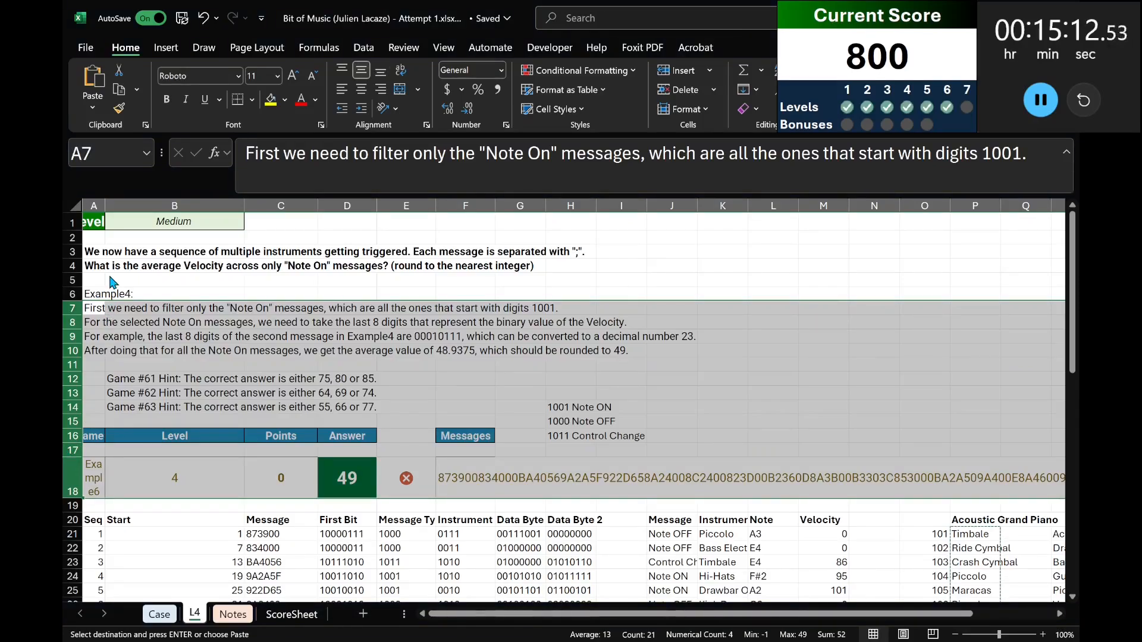
{"action": "key", "text": "ctrl+shift+plus"}
{"action": "left_click", "coordinate": [204, 519]}
Copy the Level 7 instructions and Example7 block, B298:G317 on the Case sheet, to A1 of sheet L4.
{"action": "left_click", "coordinate": [159, 617]}
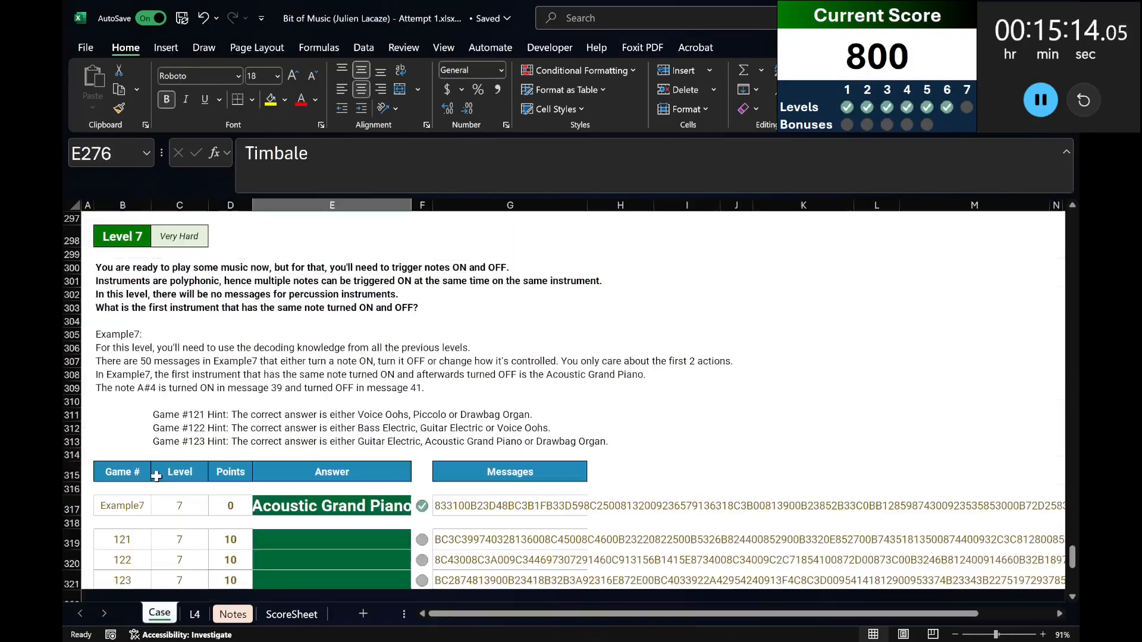
{"action": "left_click", "coordinate": [126, 249]}
{"action": "left_click", "coordinate": [465, 509], "text": "shift"}
{"action": "key", "text": "ctrl+c"}
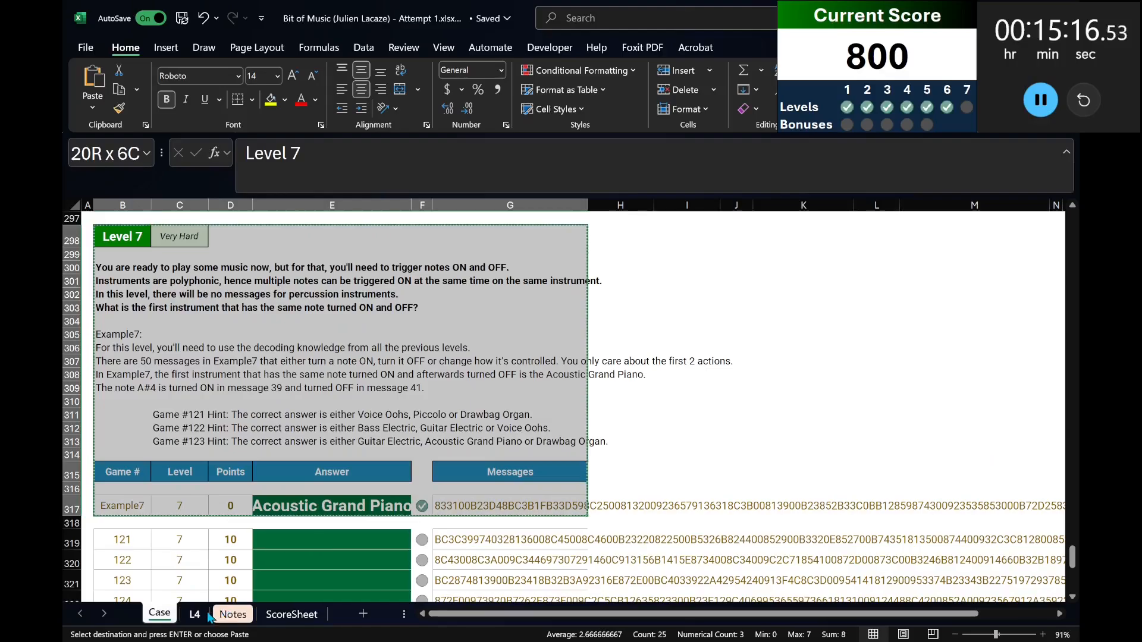
{"action": "left_click", "coordinate": [195, 614]}
{"action": "left_click", "coordinate": [88, 223]}
{"action": "key", "text": "ctrl+v"}
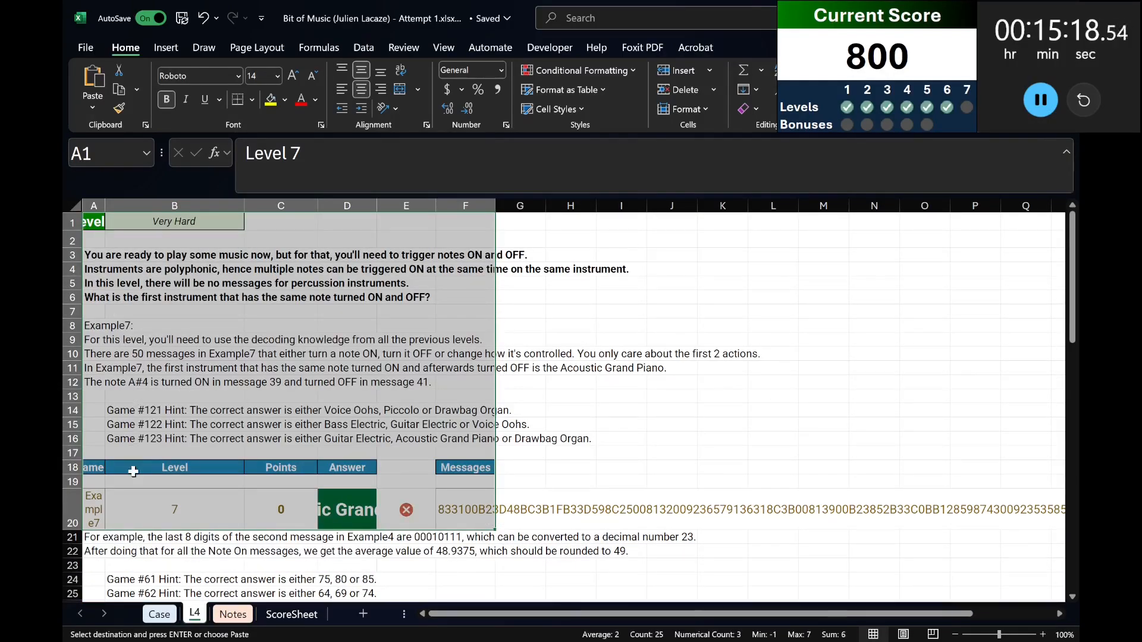
Delete rows 21 to 30 of sheet L4, which hold the leftover Level 4 text and old example row.
{"action": "scroll", "coordinate": [416, 357], "scroll_direction": "down", "scroll_amount": 2}
{"action": "left_click", "coordinate": [79, 452]}
{"action": "scroll", "coordinate": [79, 440], "scroll_direction": "down", "scroll_amount": 4}
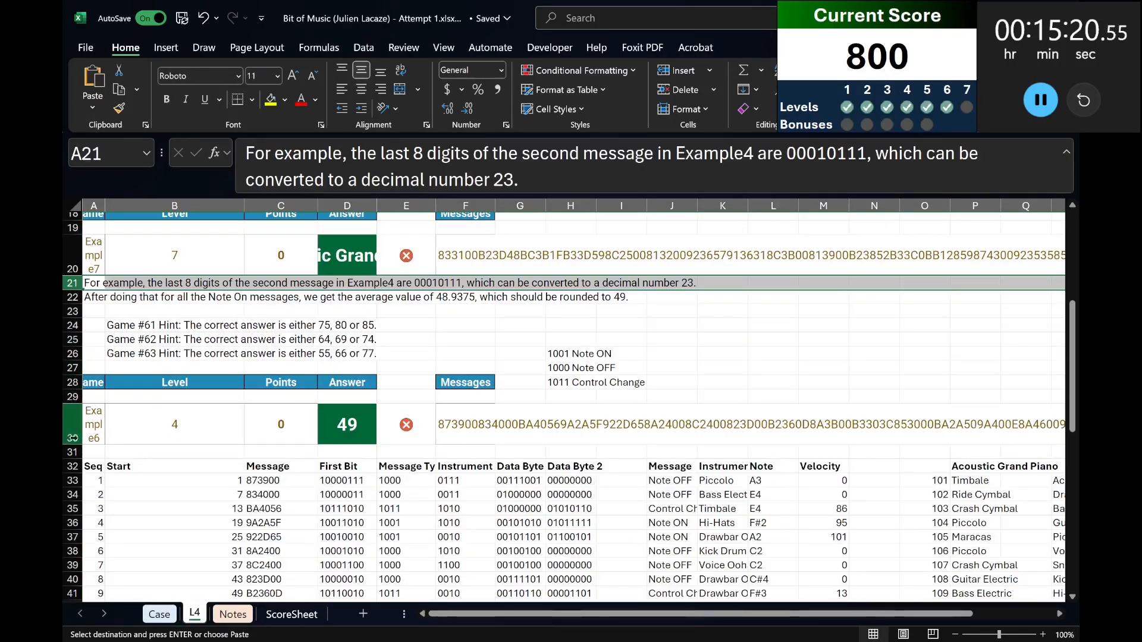
{"action": "left_click", "coordinate": [74, 426], "text": "shift"}
{"action": "key", "text": "ctrl+minus"}
{"action": "scroll", "coordinate": [272, 381], "scroll_direction": "up", "scroll_amount": 5}
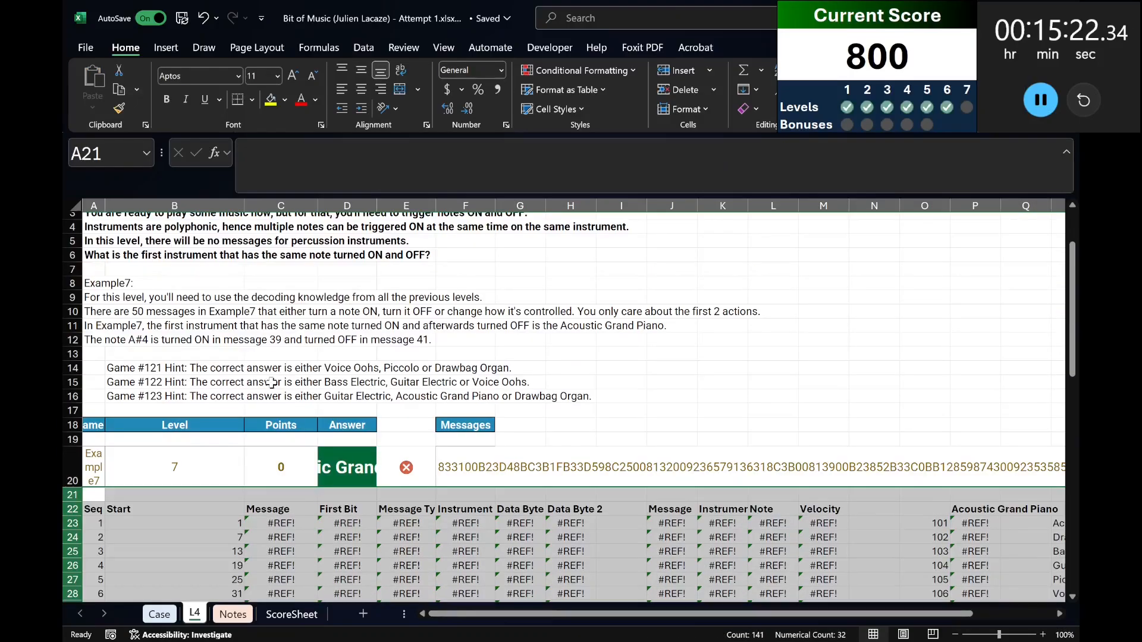
{"action": "left_click", "coordinate": [274, 382]}
{"action": "scroll", "coordinate": [273, 382], "scroll_direction": "up", "scroll_amount": 1}
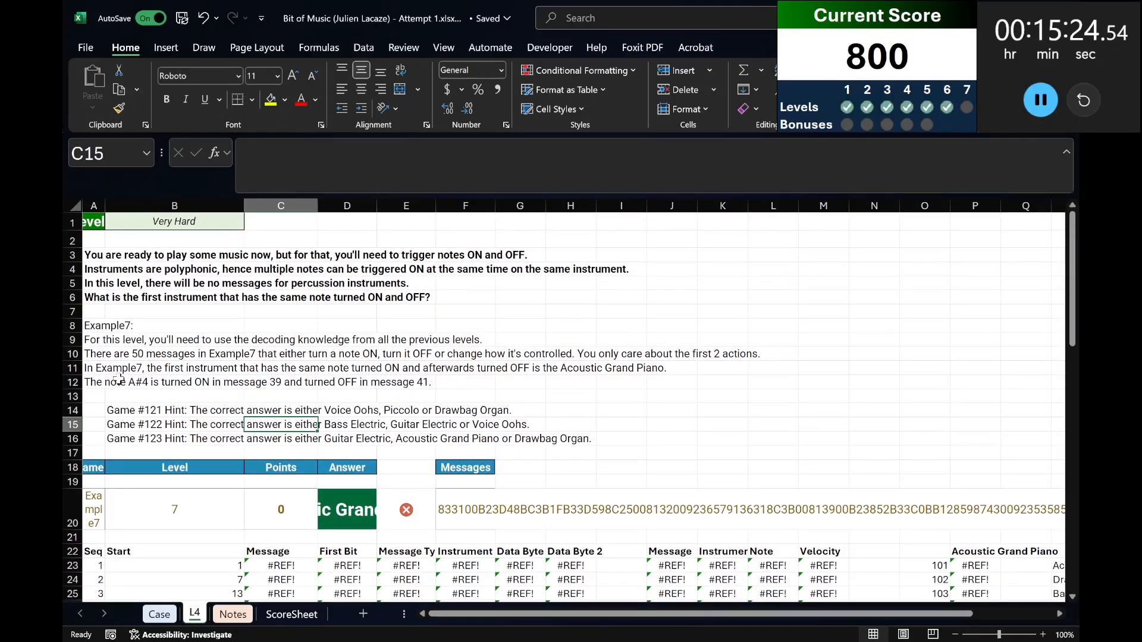
Replace the broken reference in the MID formula in C23 with the Example7 message text in F20.
{"action": "scroll", "coordinate": [115, 384], "scroll_direction": "down", "scroll_amount": 2}
{"action": "left_click", "coordinate": [111, 481]}
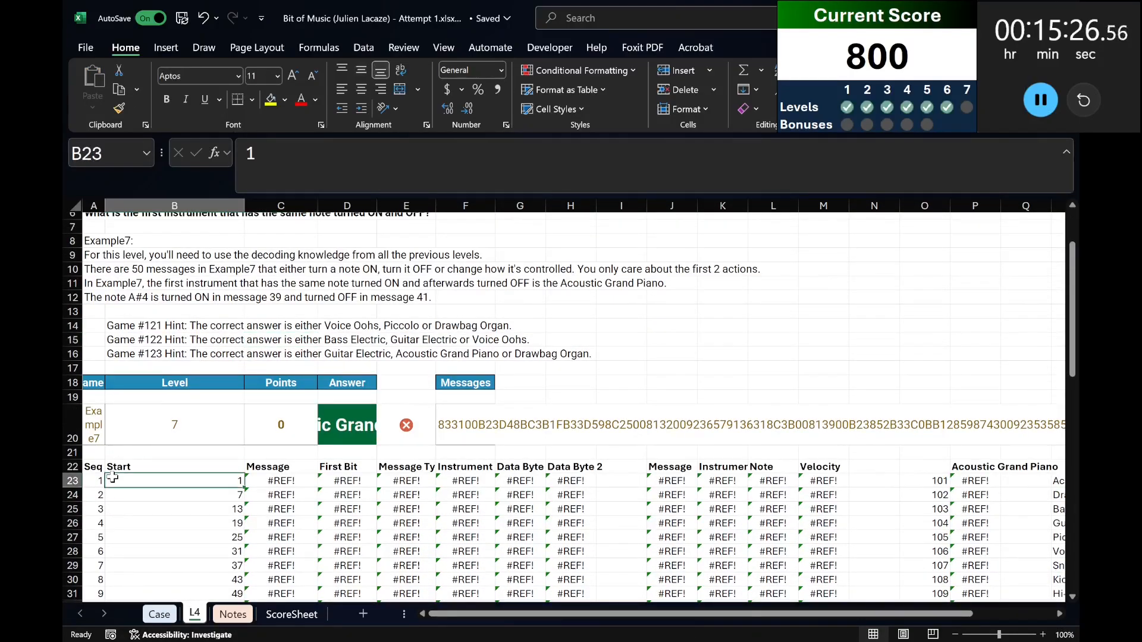
{"action": "left_click", "coordinate": [250, 481]}
{"action": "left_click", "coordinate": [316, 146]}
{"action": "double_click", "coordinate": [315, 146]}
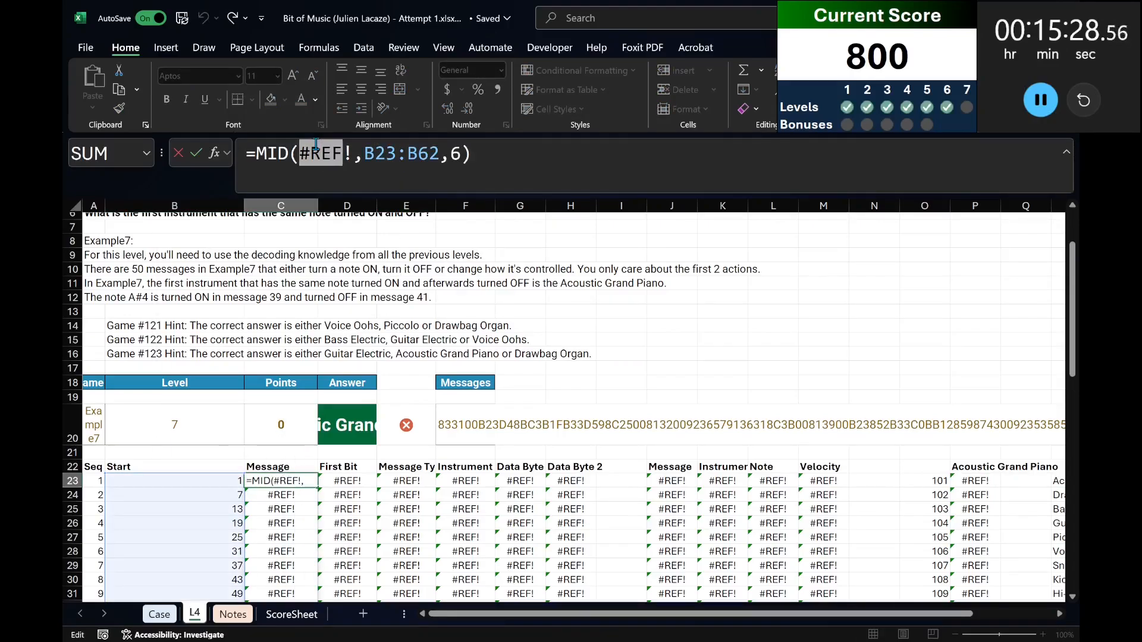
{"action": "key", "text": "BackSpace"}
{"action": "key", "text": "Delete"}
{"action": "left_click", "coordinate": [478, 424]}
{"action": "key", "text": "Return"}
Replace the fixed message text in F20 with an XLOOKUP that finds A20 in column B of the Case sheet.
{"action": "left_click", "coordinate": [477, 423]}
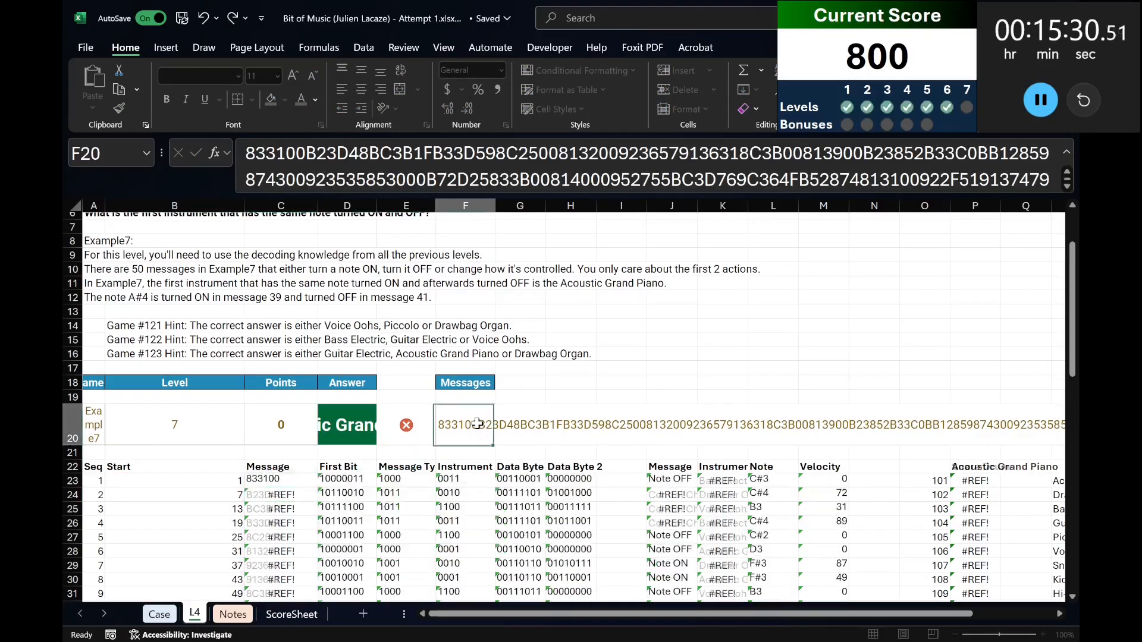
{"action": "type", "text": "-xklo"}
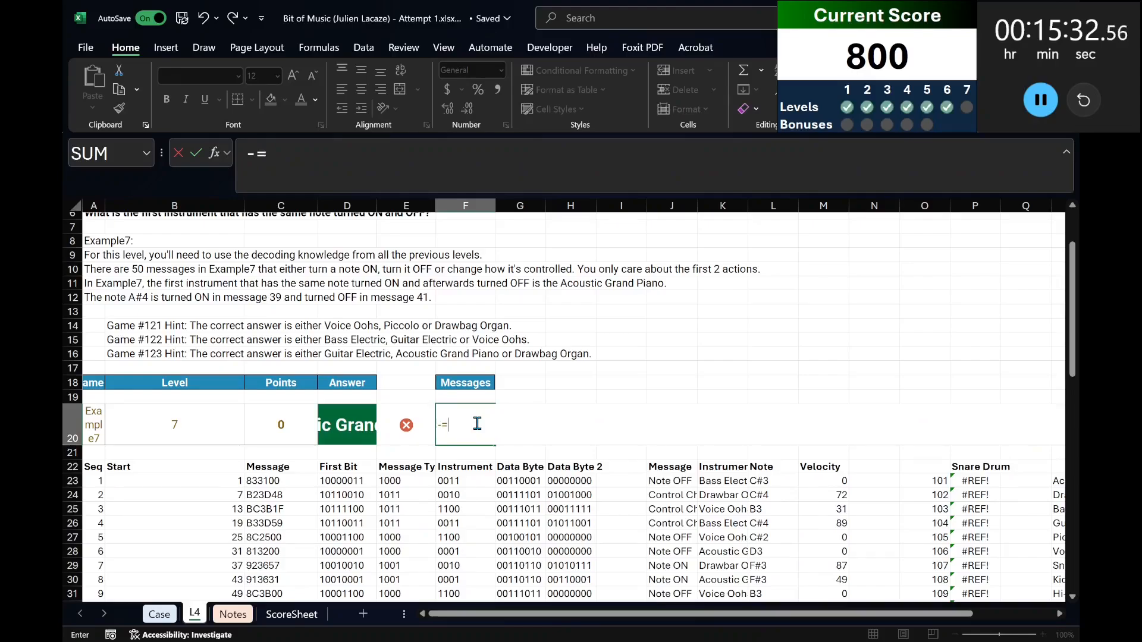
{"action": "type", "text": "xlookup("}
{"action": "key", "text": "Home"}
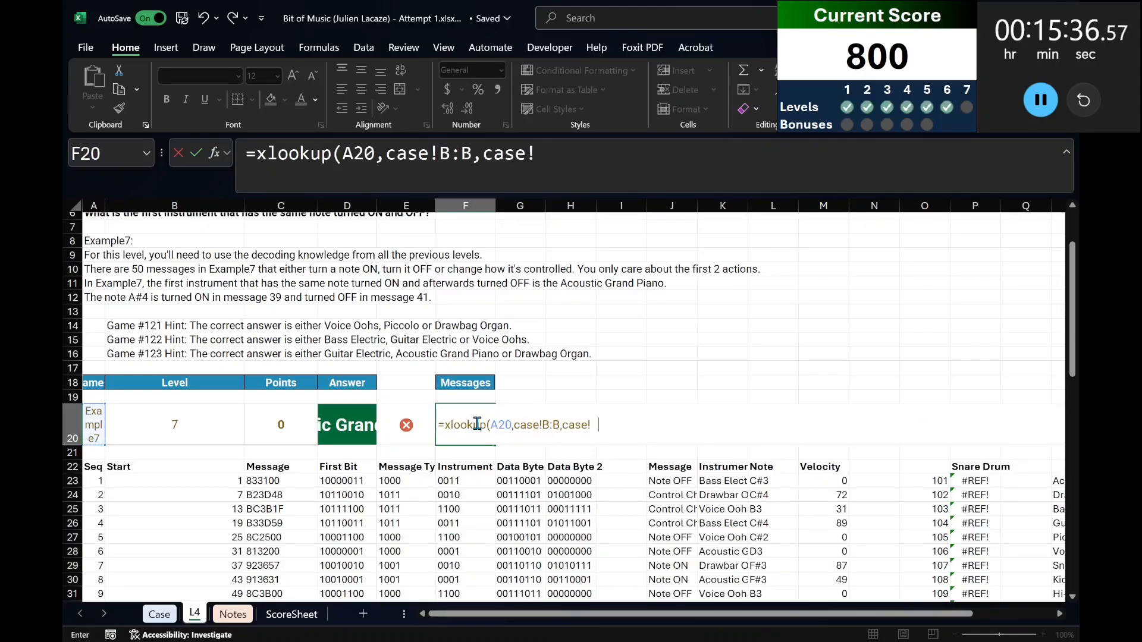
{"action": "key", "text": "Return"}
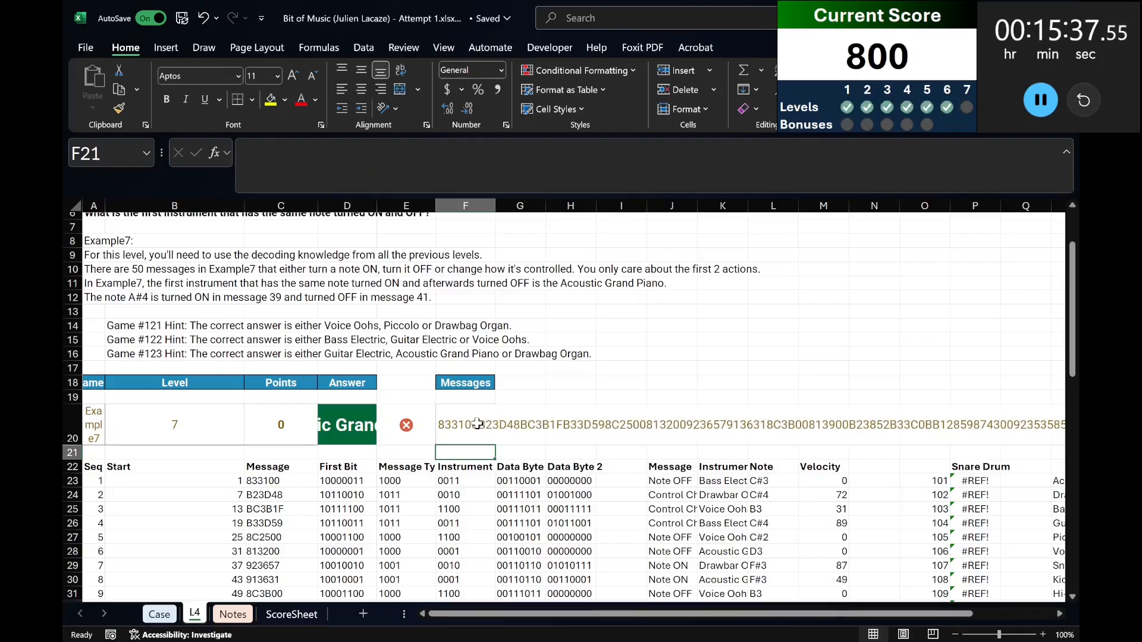
Calculate the length of every Level 7 message text on the Case sheet with =LEN(G317:G338) in H317.
{"action": "left_click", "coordinate": [159, 615]}
{"action": "left_click", "coordinate": [611, 523]}
{"action": "left_click", "coordinate": [611, 512]}
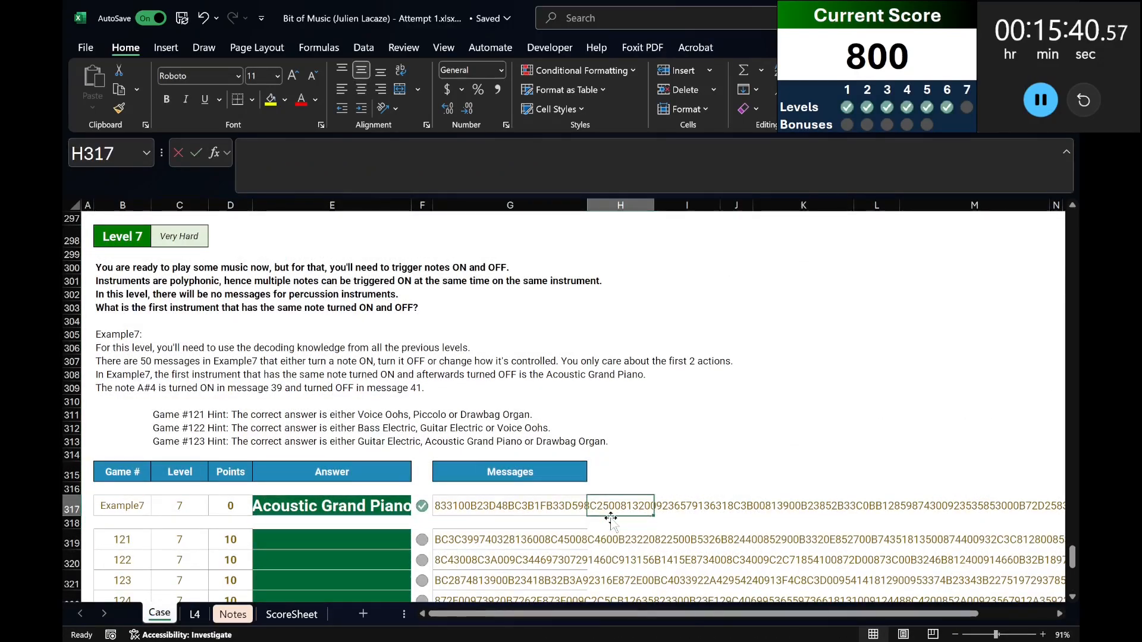
{"action": "type", "text": "=len("}
{"action": "key", "text": "Left"}
{"action": "key", "text": "ctrl+shift+Down"}
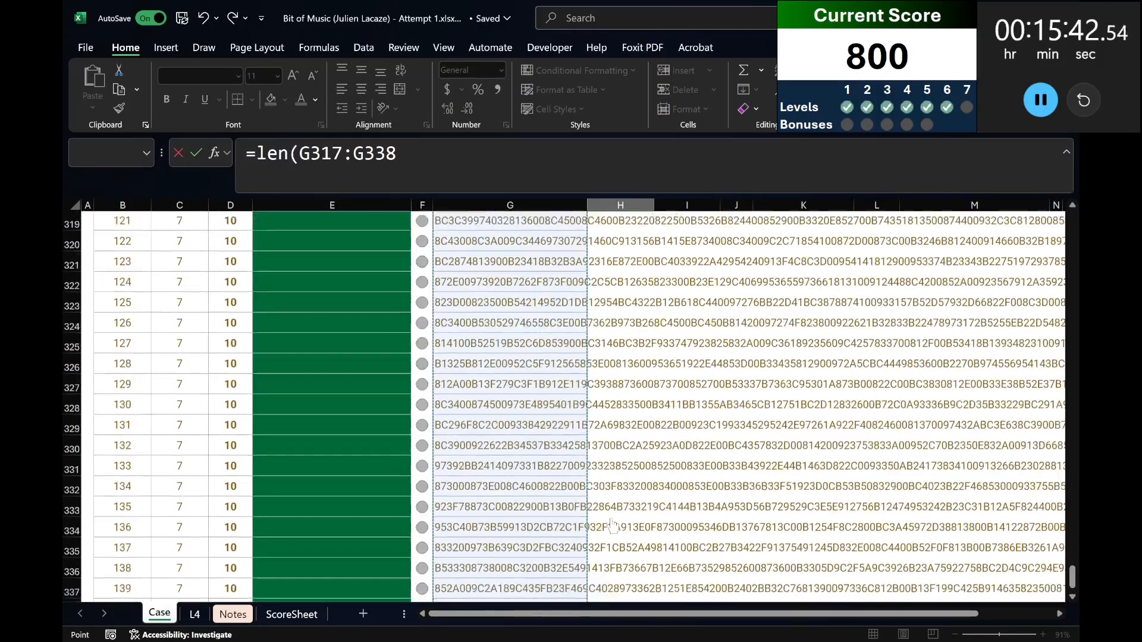
{"action": "key", "text": "Return"}
{"action": "key", "text": "Up"}
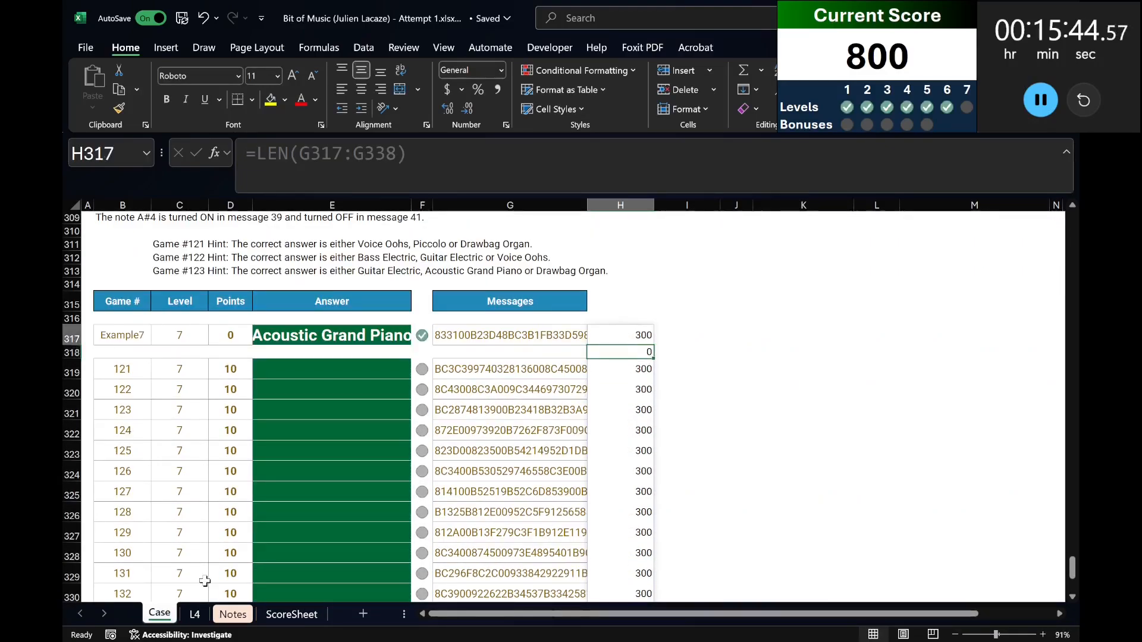
Change the sequence formula in A23 of sheet L4 to =SEQUENCE(300/6) for the 300-character messages.
{"action": "key", "text": "ctrl+shift+Down"}
{"action": "key", "text": "ctrl+shift+Down"}
{"action": "key", "text": "ctrl+BackSpace"}
{"action": "left_click", "coordinate": [195, 614]}
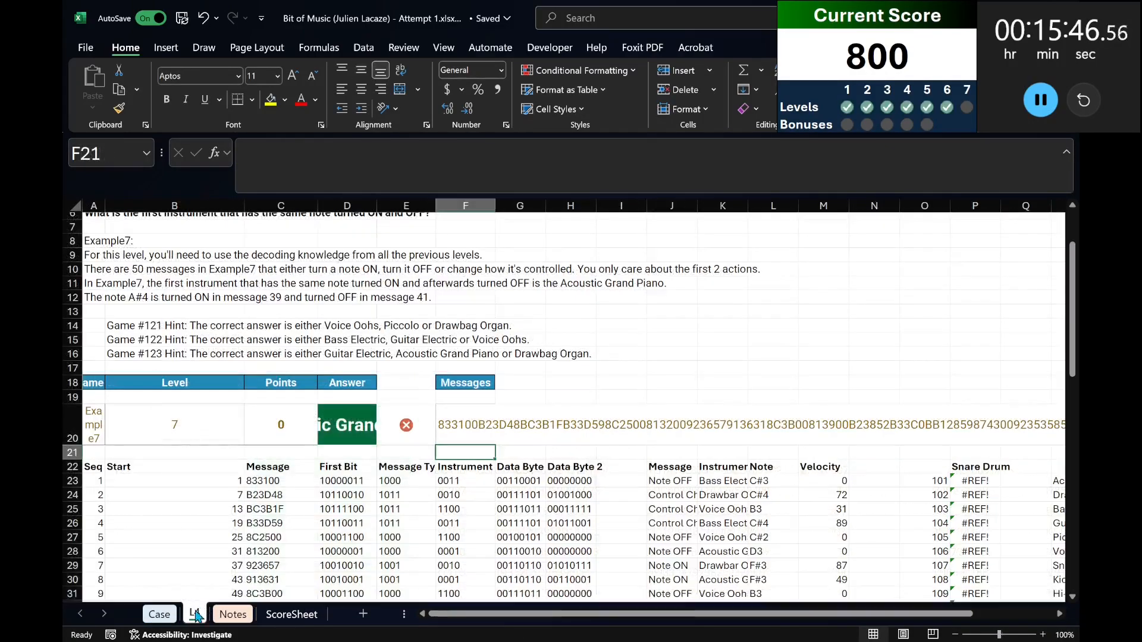
{"action": "left_click", "coordinate": [93, 481]}
{"action": "double_click", "coordinate": [382, 157]}
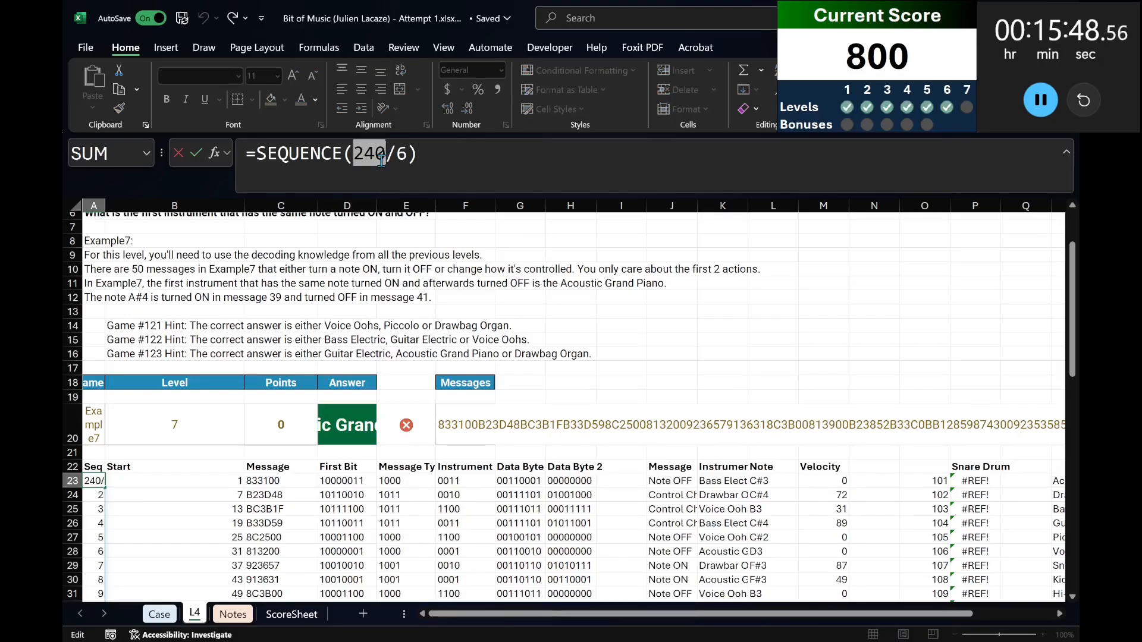
{"action": "type", "text": "300"}
{"action": "key", "text": "Return"}
Extend the start-position formula in column B down to row 72, matching the end of the sequence.
{"action": "scroll", "coordinate": [118, 487], "scroll_direction": "down", "scroll_amount": 7}
{"action": "left_click", "coordinate": [148, 475]}
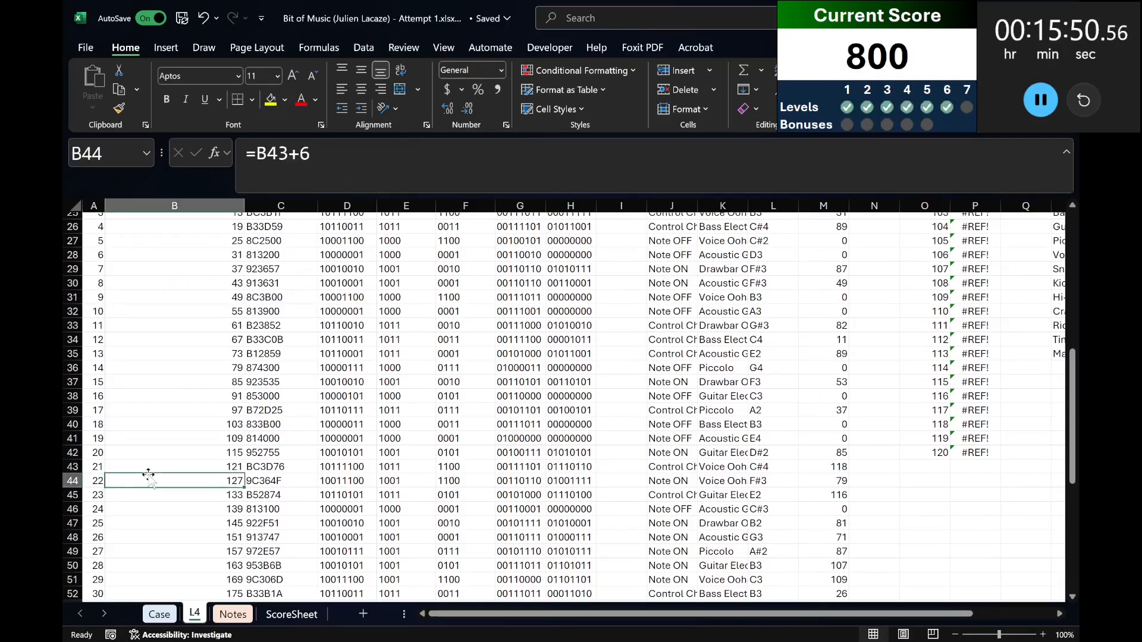
{"action": "key", "text": "ctrl+Down"}
{"action": "key", "text": "ctrl+c"}
{"action": "key", "text": "Left"}
{"action": "key", "text": "ctrl+Down"}
{"action": "key", "text": "Right"}
{"action": "key", "text": "ctrl+shift+Up"}
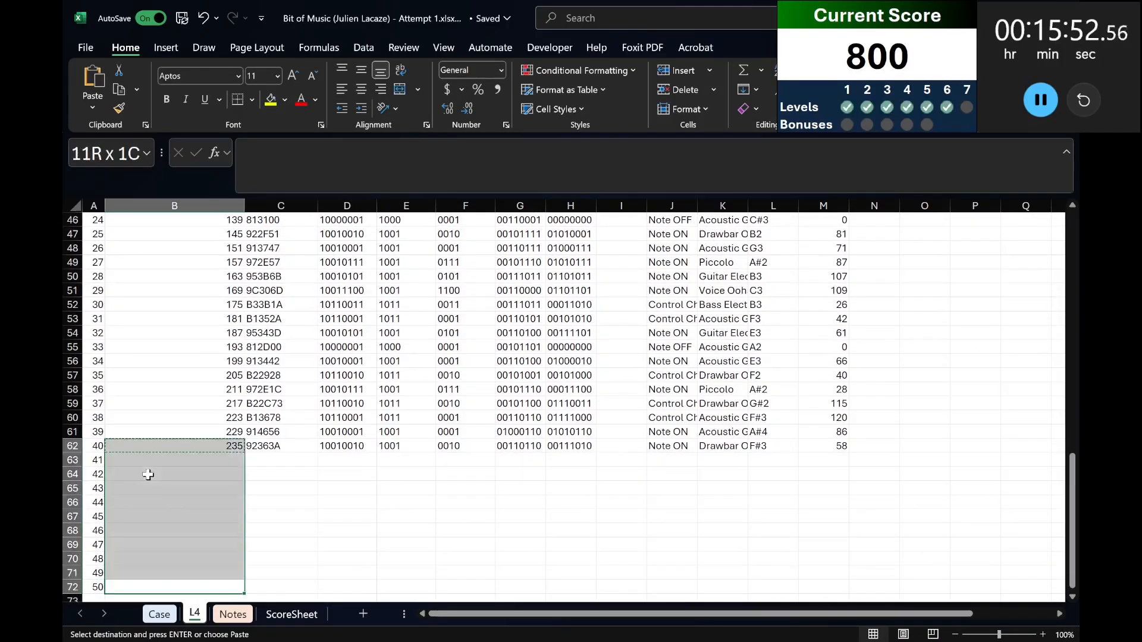
{"action": "key", "text": "ctrl+v"}
Update the message-splitting formula in C23 to =MID(F20,B23:B72,6) and check the decoded rows down to row 72.
{"action": "key", "text": "Right"}
{"action": "key", "text": "Up"}
{"action": "key", "text": "Up"}
{"action": "key", "text": "Up"}
{"action": "key", "text": "Up"}
{"action": "key", "text": "Up"}
{"action": "key", "text": "Up"}
{"action": "key", "text": "Up"}
{"action": "key", "text": "Up"}
{"action": "key", "text": "Up"}
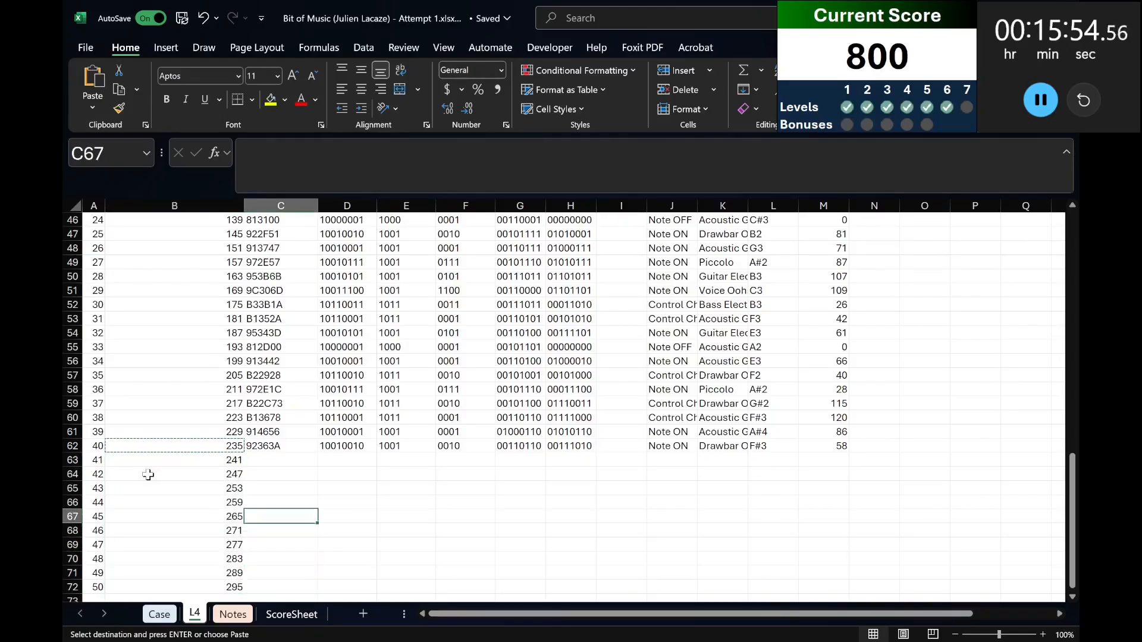
{"action": "key", "text": "Up"}
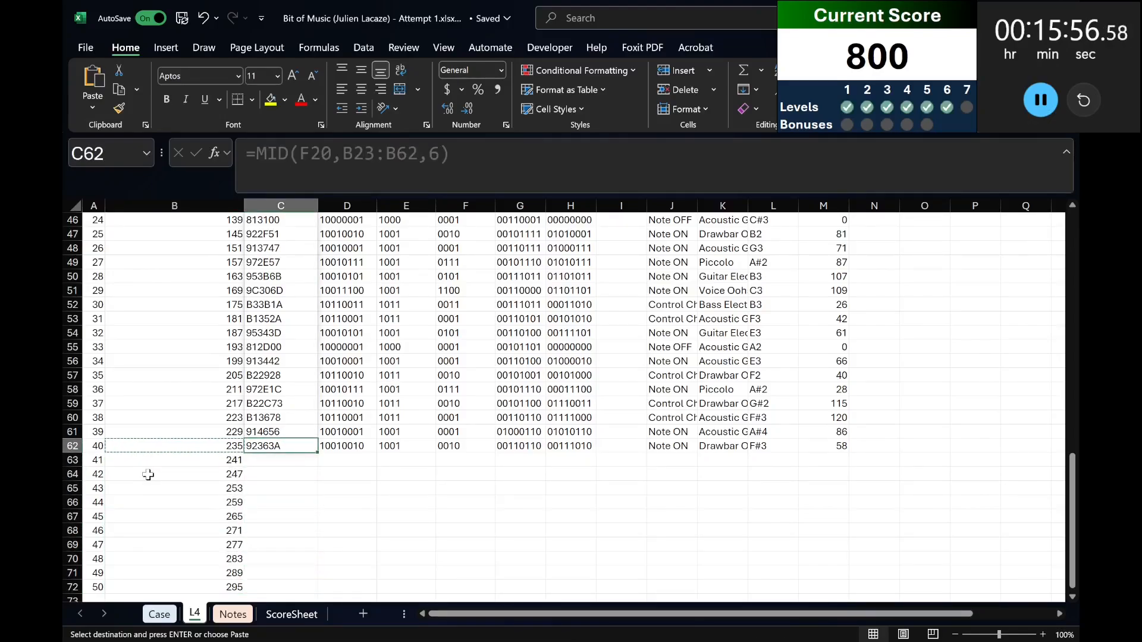
{"action": "key", "text": "ctrl+Up"}
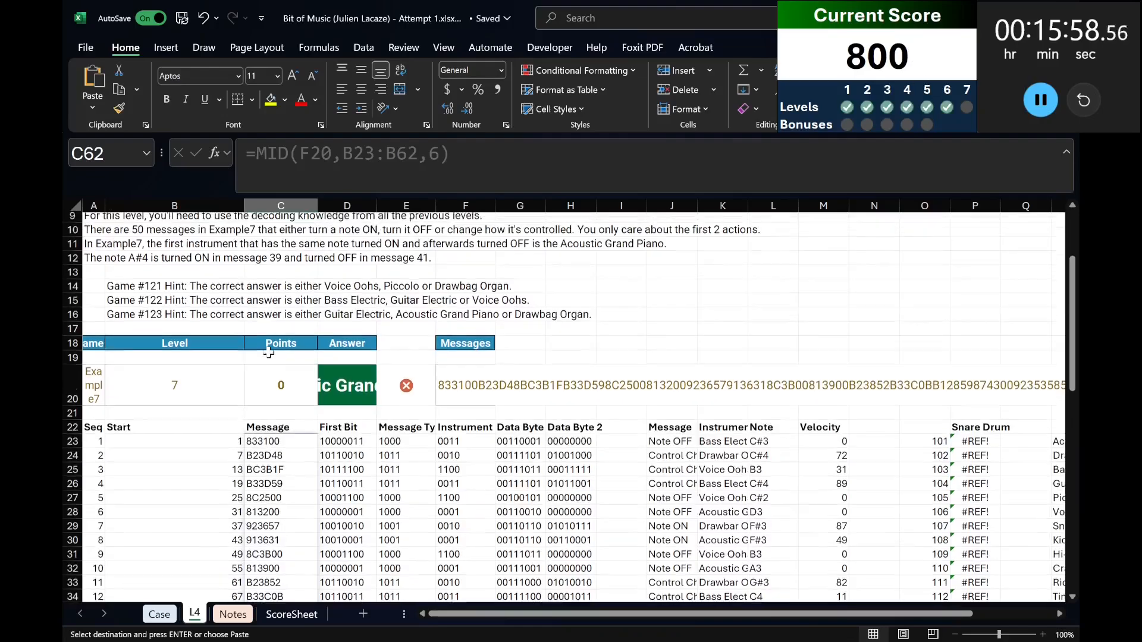
{"action": "key", "text": "Down"}
{"action": "left_click", "coordinate": [414, 153]}
{"action": "double_click", "coordinate": [414, 154]}
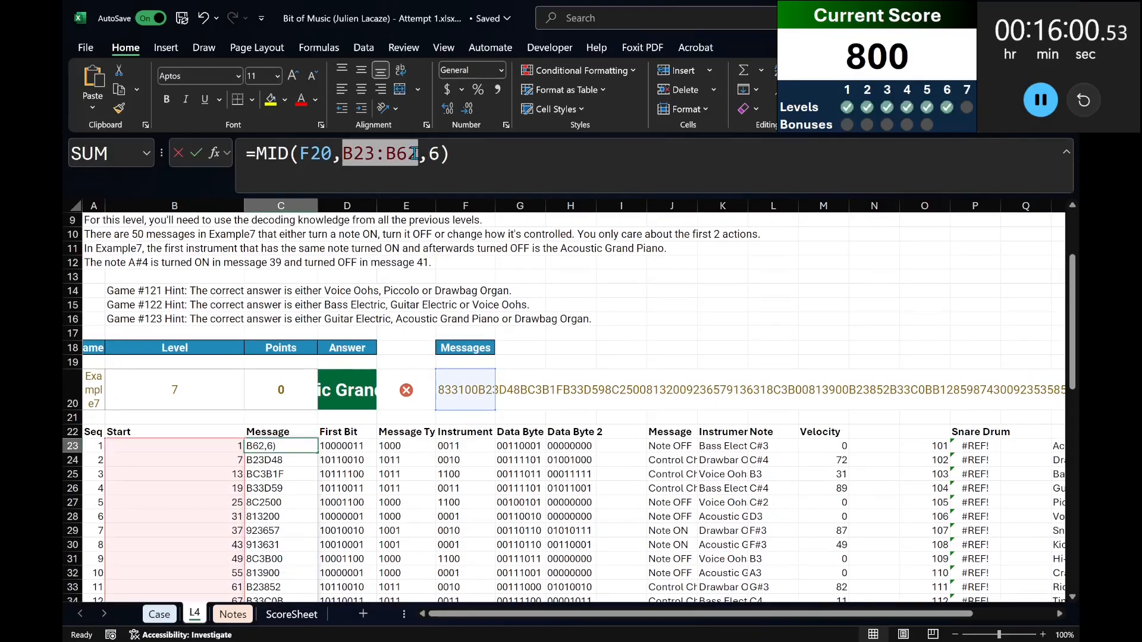
{"action": "key", "text": "BackSpace"}
{"action": "left_click", "coordinate": [164, 443]}
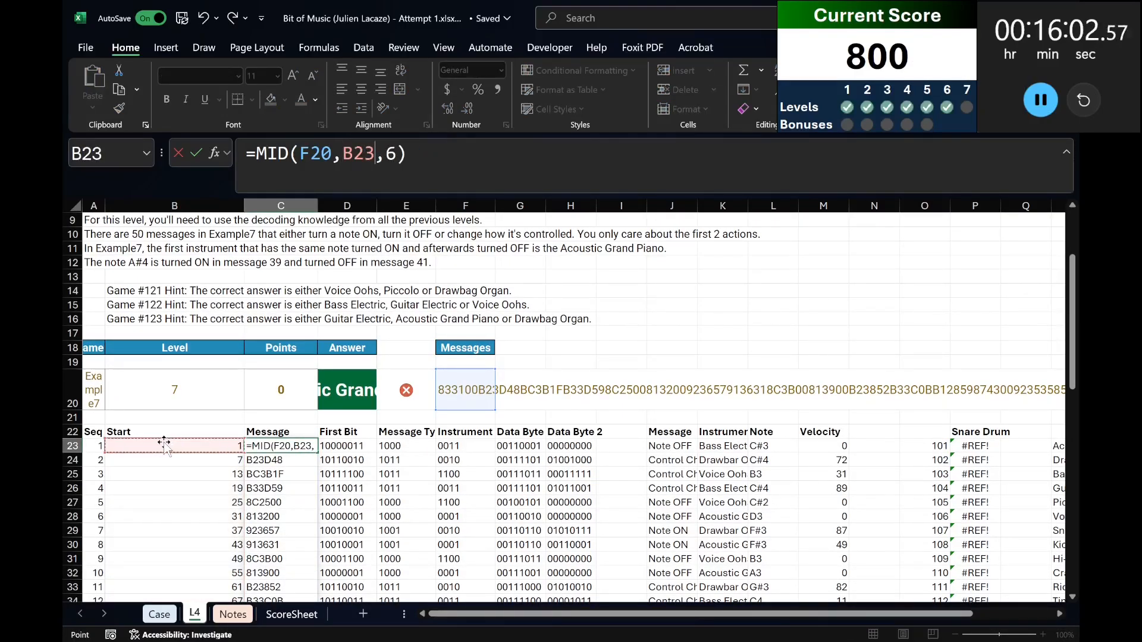
{"action": "key", "text": "ctrl+shift+Down"}
{"action": "key", "text": "Return"}
{"action": "scroll", "coordinate": [415, 482], "scroll_direction": "down", "scroll_amount": 7}
{"action": "scroll", "coordinate": [416, 480], "scroll_direction": "down", "scroll_amount": 8}
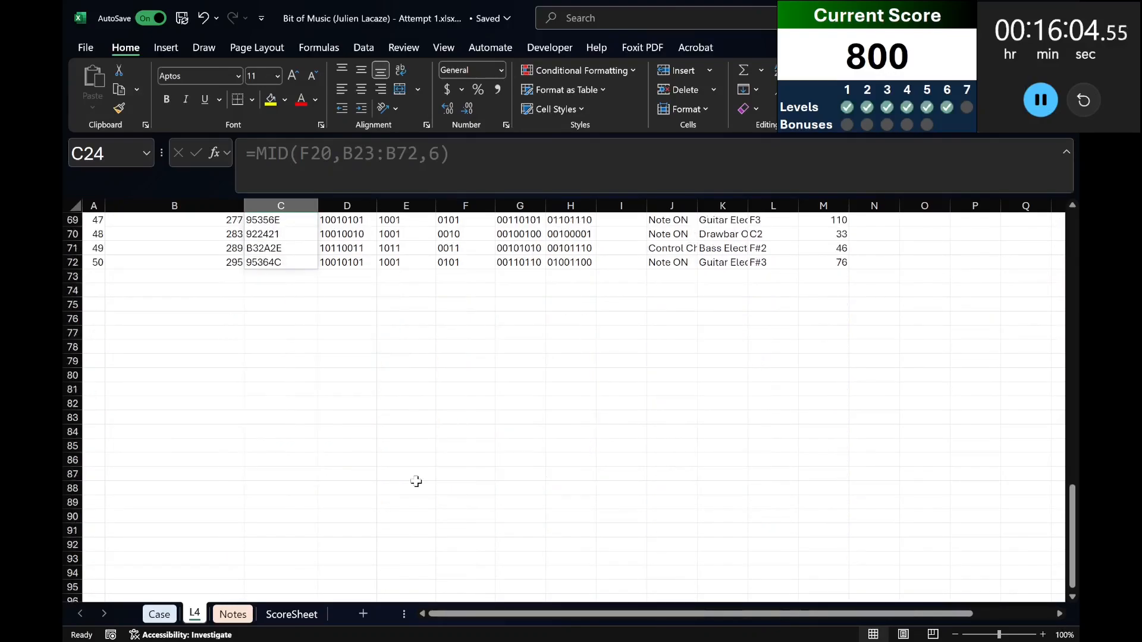
{"action": "scroll", "coordinate": [419, 479], "scroll_direction": "up", "scroll_amount": 18}
{"action": "scroll", "coordinate": [426, 476], "scroll_direction": "down", "scroll_amount": 14}
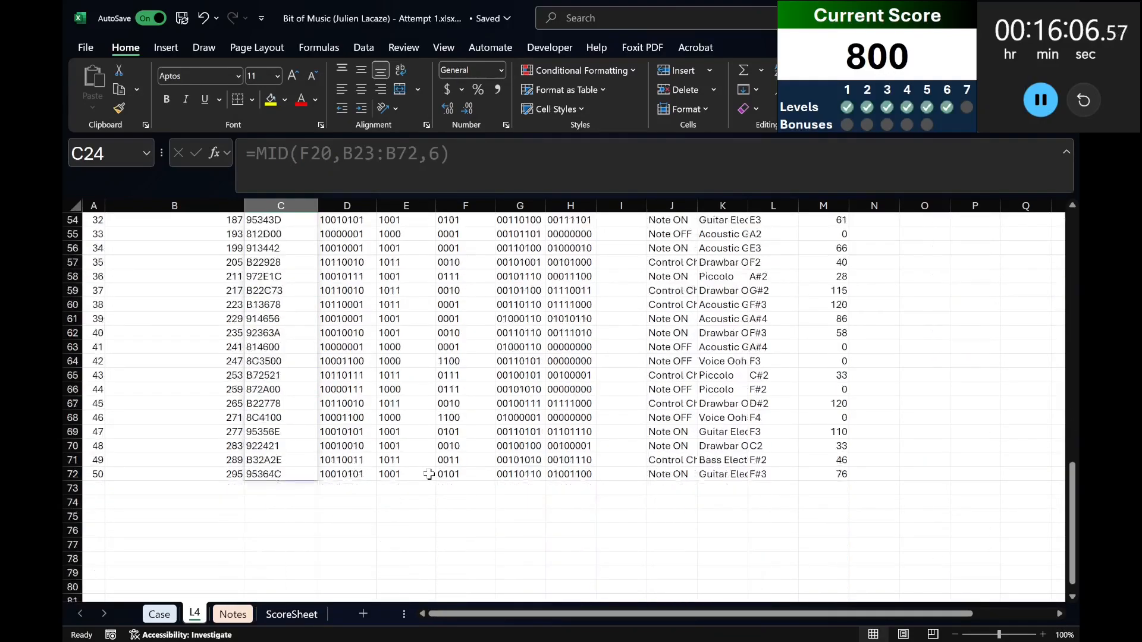
{"action": "scroll", "coordinate": [594, 387], "scroll_direction": "up", "scroll_amount": 16}
Widen the decoded Instrument column K to fit the full instrument names.
{"action": "left_click", "coordinate": [817, 532]}
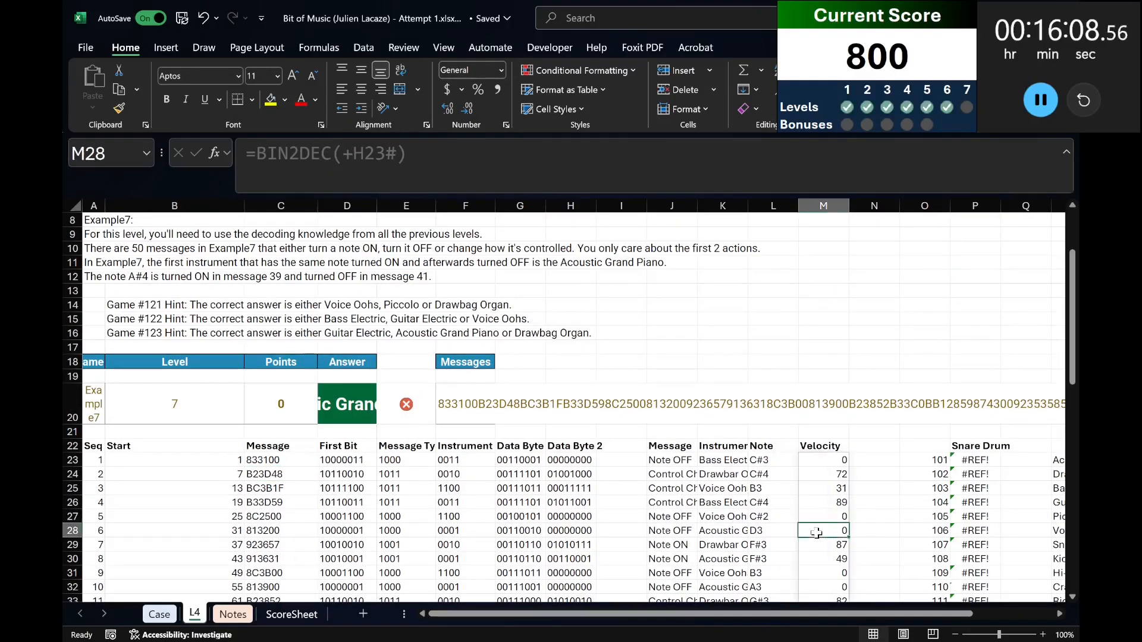
{"action": "double_click", "coordinate": [748, 205]}
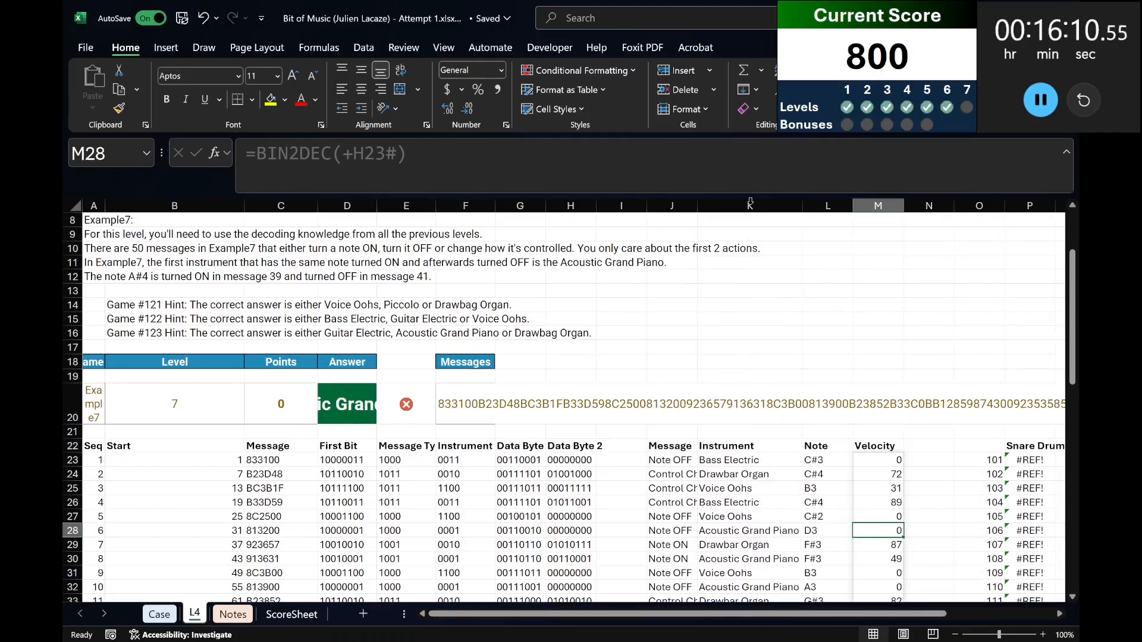
{"action": "scroll", "coordinate": [764, 372], "scroll_direction": "down", "scroll_amount": 4}
{"action": "left_click", "coordinate": [767, 390]}
Clear the leftover Snare Drum table and instrument count list in columns O to S from row 22 down.
{"action": "left_click_drag", "start_coordinate": [782, 614], "coordinate": [948, 621]}
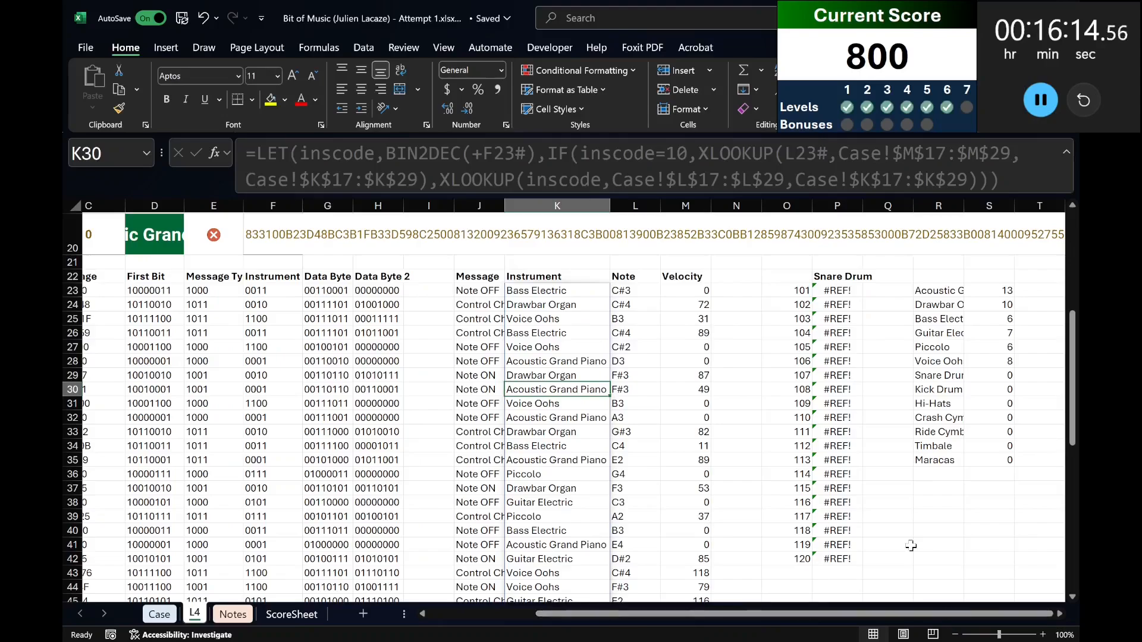
{"action": "left_click", "coordinate": [769, 275]}
{"action": "key", "text": "shift+Right"}
{"action": "key", "text": "shift+Right"}
{"action": "key", "text": "shift+Right"}
{"action": "key", "text": "shift+Right"}
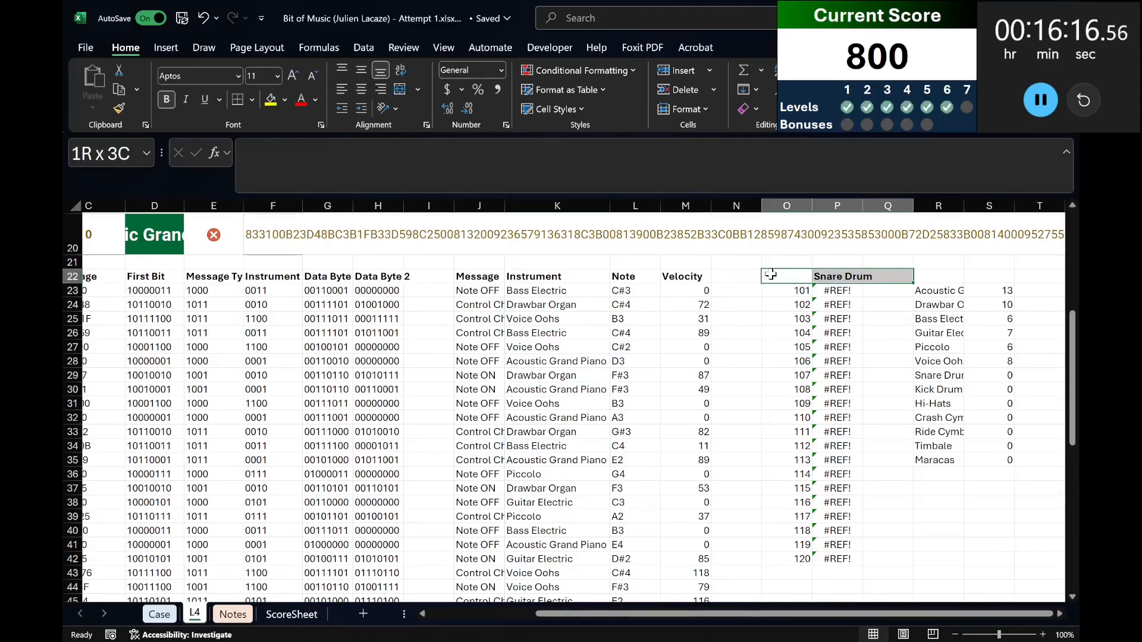
{"action": "key", "text": "ctrl+shift+Down"}
{"action": "key", "text": "ctrl+shift+Down"}
{"action": "key", "text": "Delete"}
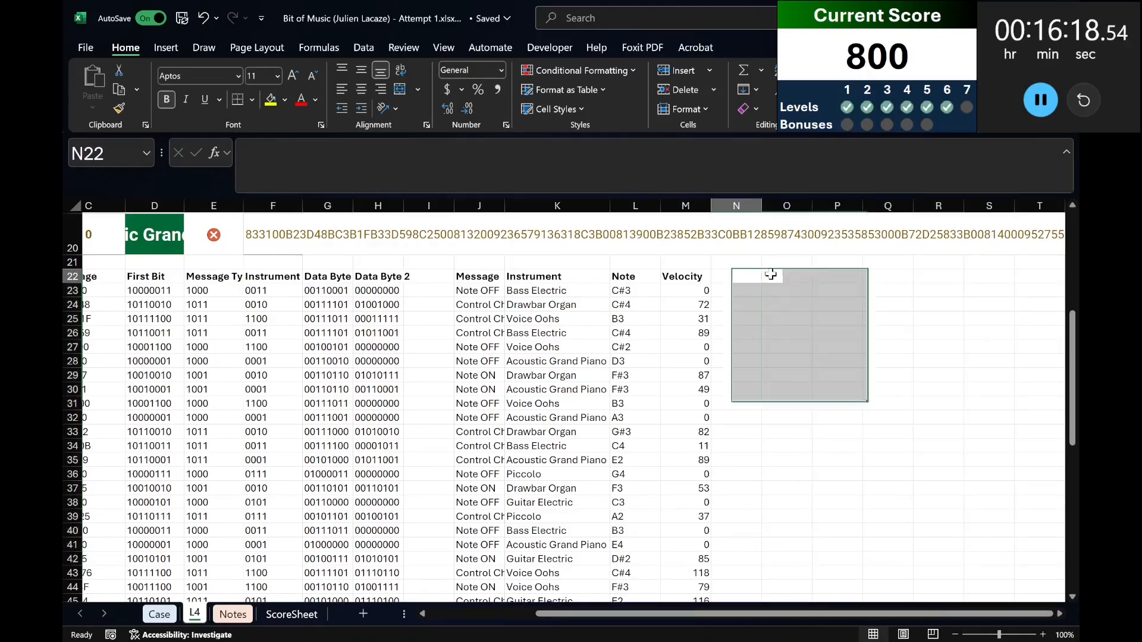
Enter the headings Instrument, Note and On Seq in O22:Q22.
{"action": "left_click", "coordinate": [770, 274]}
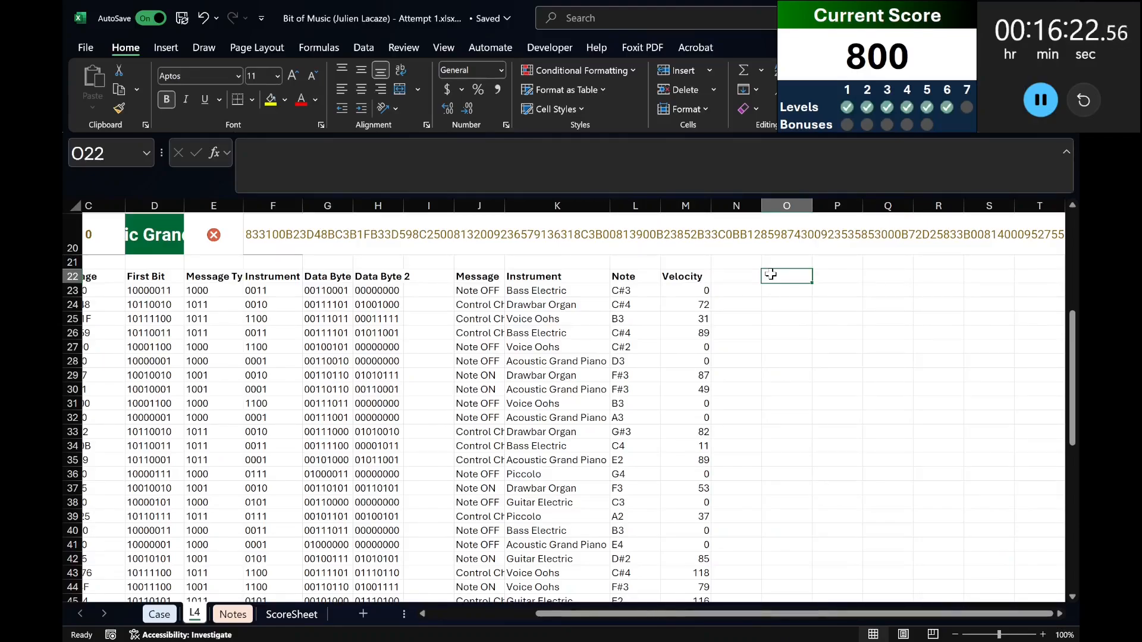
{"action": "type", "text": "Instrument"}
{"action": "key", "text": "Tab"}
{"action": "type", "text": "N"}
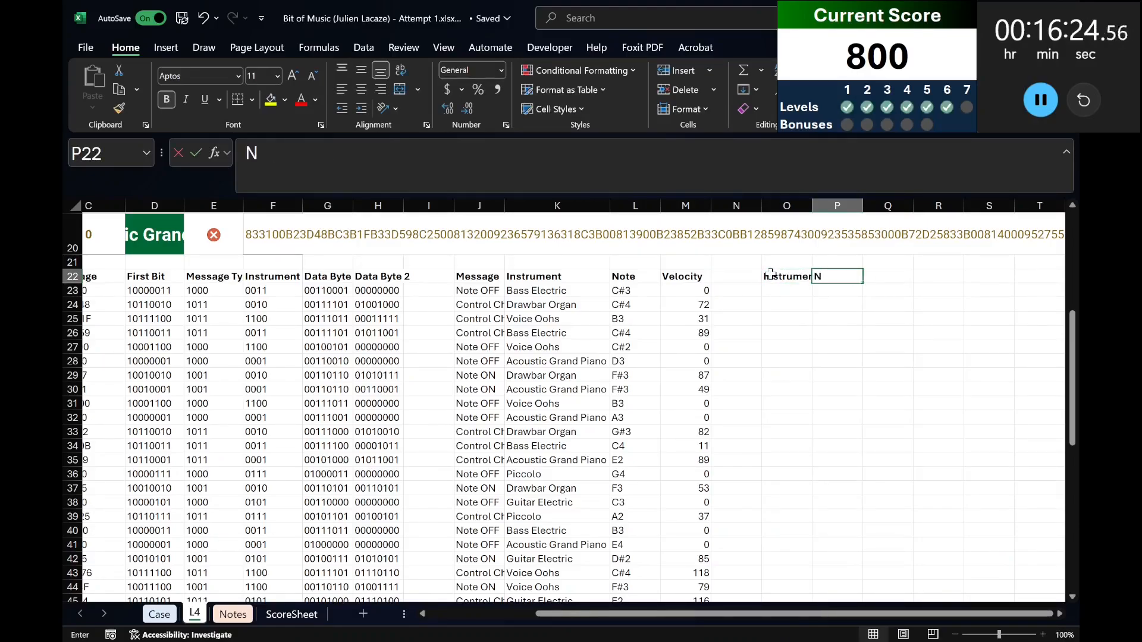
{"action": "type", "text": "ote"}
{"action": "key", "text": "Tab"}
{"action": "type", "text": "On Seq"}
{"action": "key", "text": "Return"}
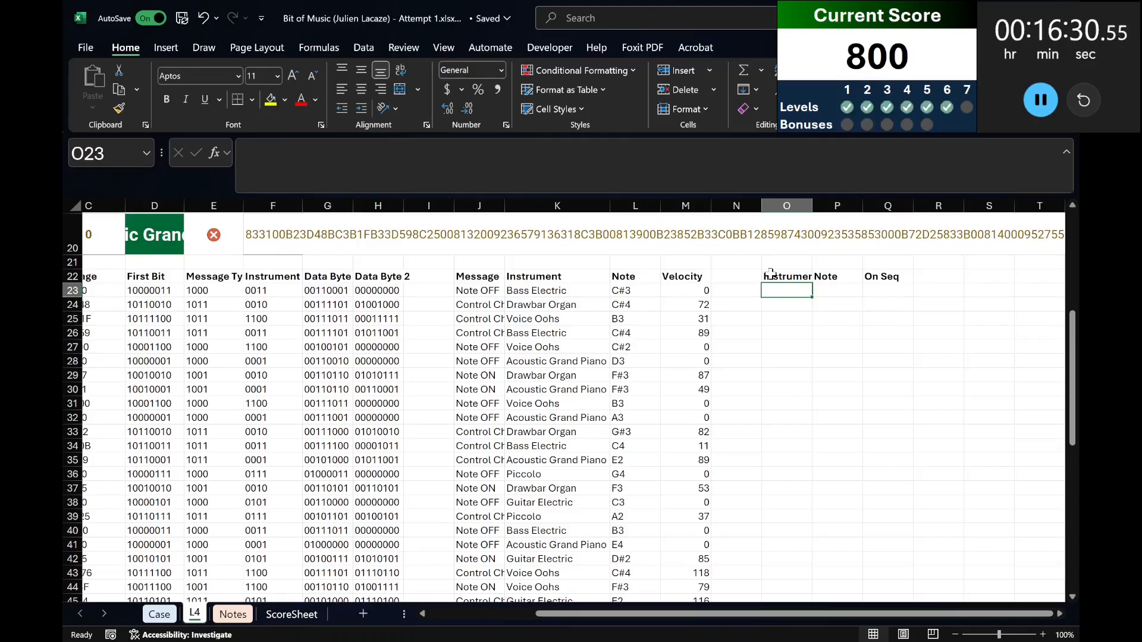
Replace the headings in O22:Q22 with Message, Instrument and Note.
{"action": "left_click", "coordinate": [770, 274]}
{"action": "type", "text": "Message"}
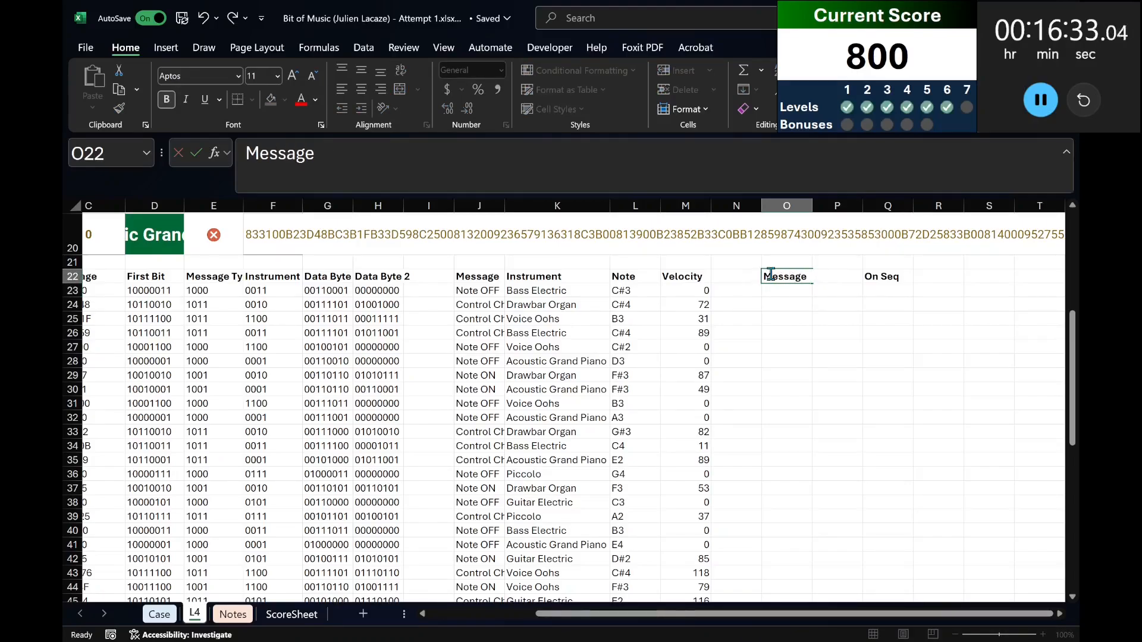
{"action": "key", "text": "Tab"}
{"action": "type", "text": "Instru"}
{"action": "key", "text": "Tab"}
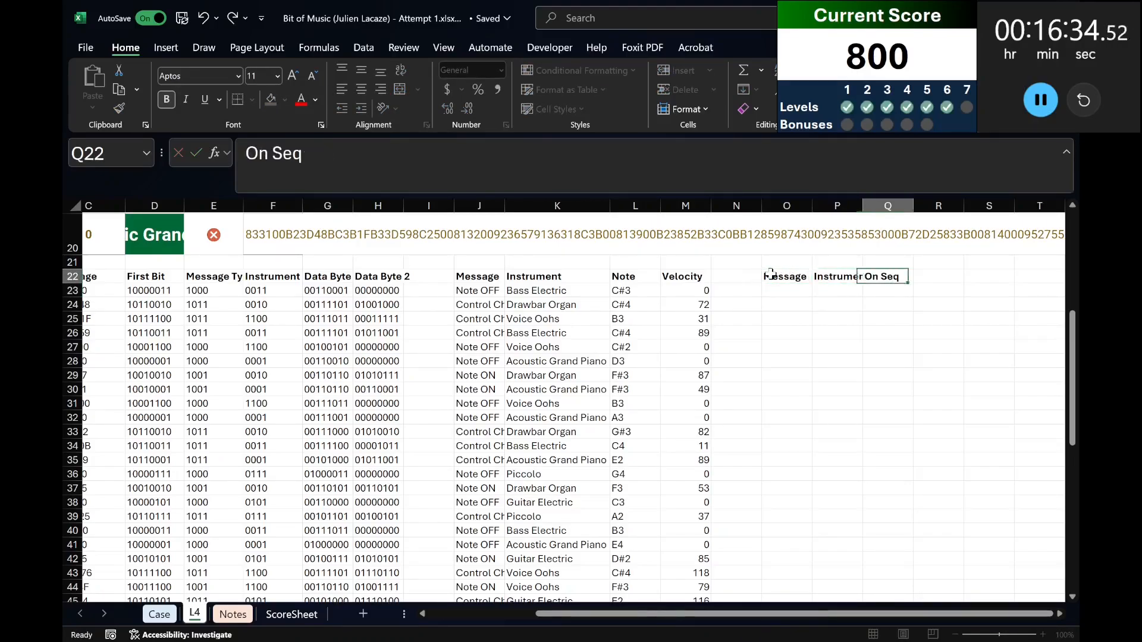
{"action": "type", "text": "Note"}
{"action": "key", "text": "Return"}
List only the note-on messages in O23 with =FILTER(J23:L72,J23#="Note ON").
{"action": "type", "text": "=filter("}
{"action": "key", "text": "Left"}
{"action": "key", "text": "Left"}
{"action": "key", "text": "Left"}
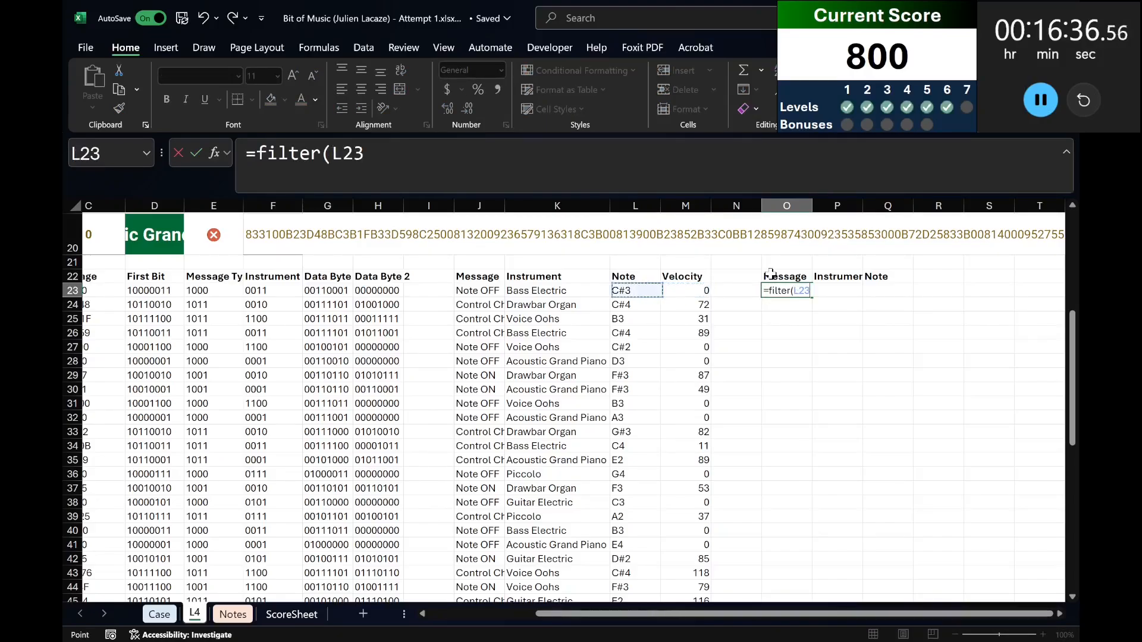
{"action": "key", "text": "shift+Left"}
{"action": "key", "text": "shift+Left"}
{"action": "key", "text": "ctrl+shift+Down"}
{"action": "type", "text": ","}
{"action": "key", "text": "Left"}
{"action": "key", "text": "Left"}
{"action": "key", "text": "Left"}
{"action": "key", "text": "Left"}
{"action": "key", "text": "Left"}
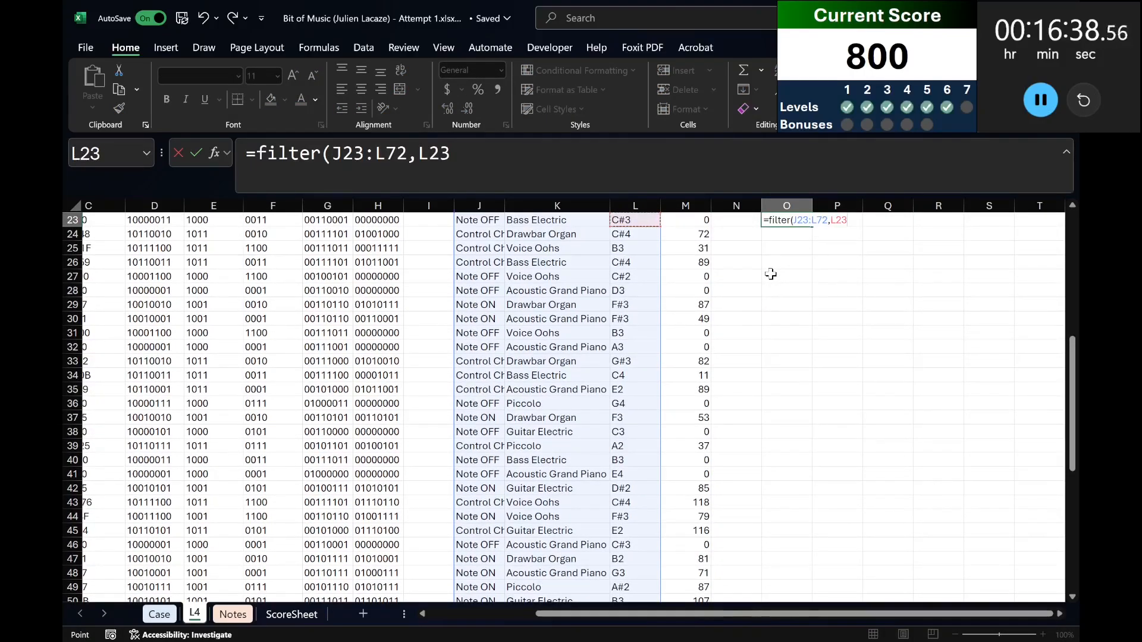
{"action": "key", "text": "ctrl+shift+Down"}
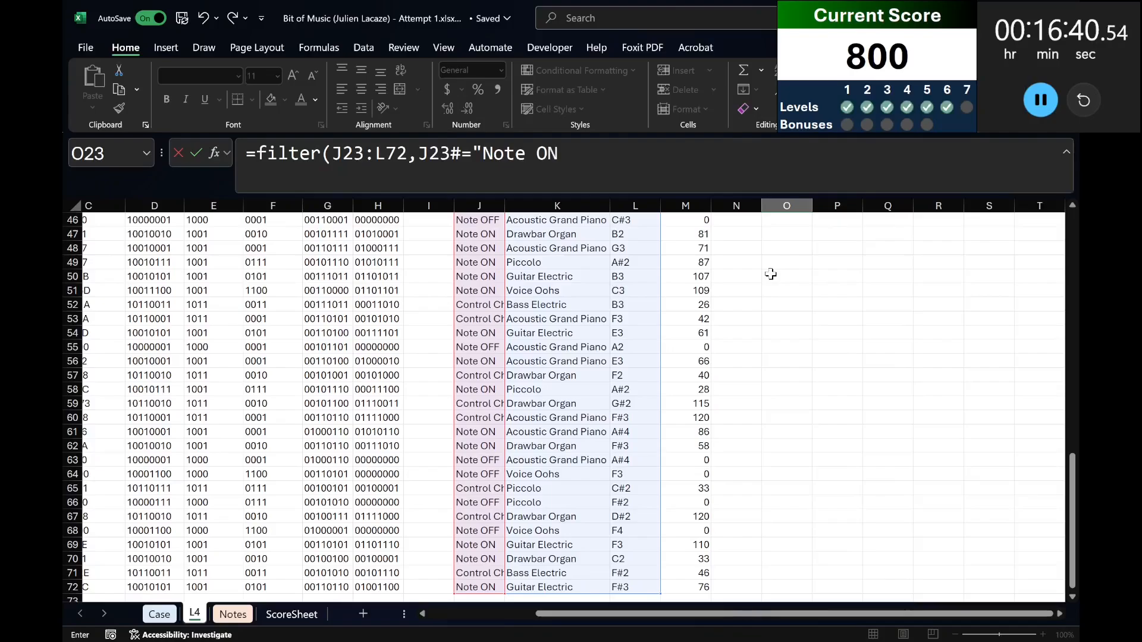
{"action": "key", "text": "Return"}
{"action": "scroll", "coordinate": [904, 250], "scroll_direction": "up", "scroll_amount": 3}
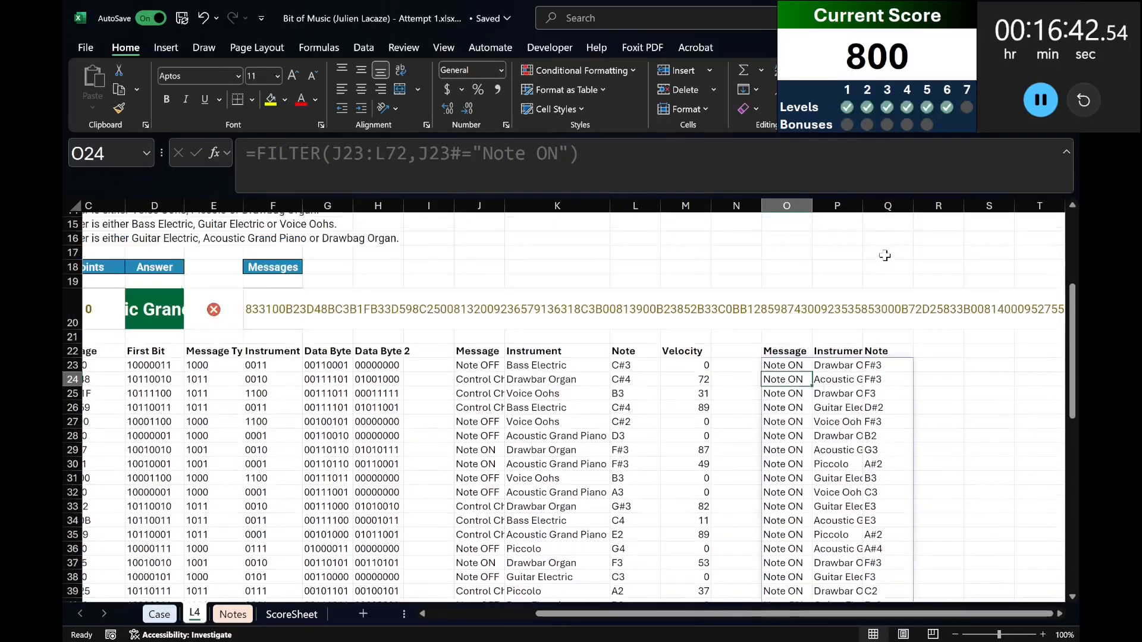
Add the heading Seq in R22 beside the filtered Note column.
{"action": "left_click", "coordinate": [925, 363]}
{"action": "type", "text": "Seq"}
{"action": "key", "text": "Return"}
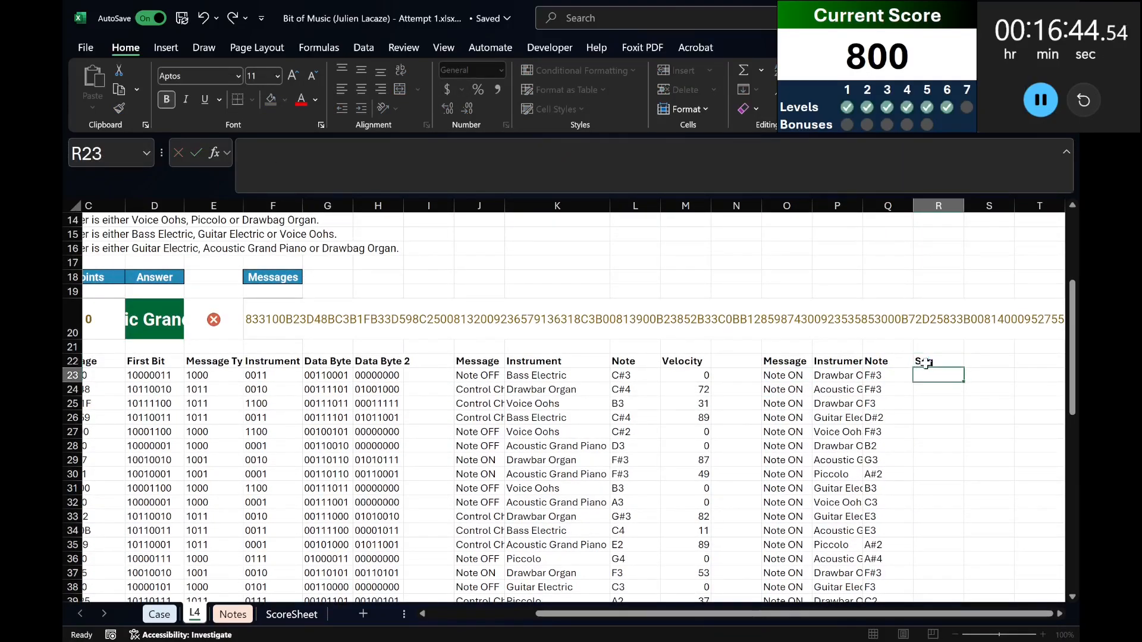
Look up the first filtered row's sequence number in R23 with =XLOOKUP(O23&P23&Q23,J23#&K23#&L23#,A23#).
{"action": "type", "text": "=xlookup("}
{"action": "key", "text": "Left"}
{"action": "key", "text": "Left"}
{"action": "key", "text": "Left"}
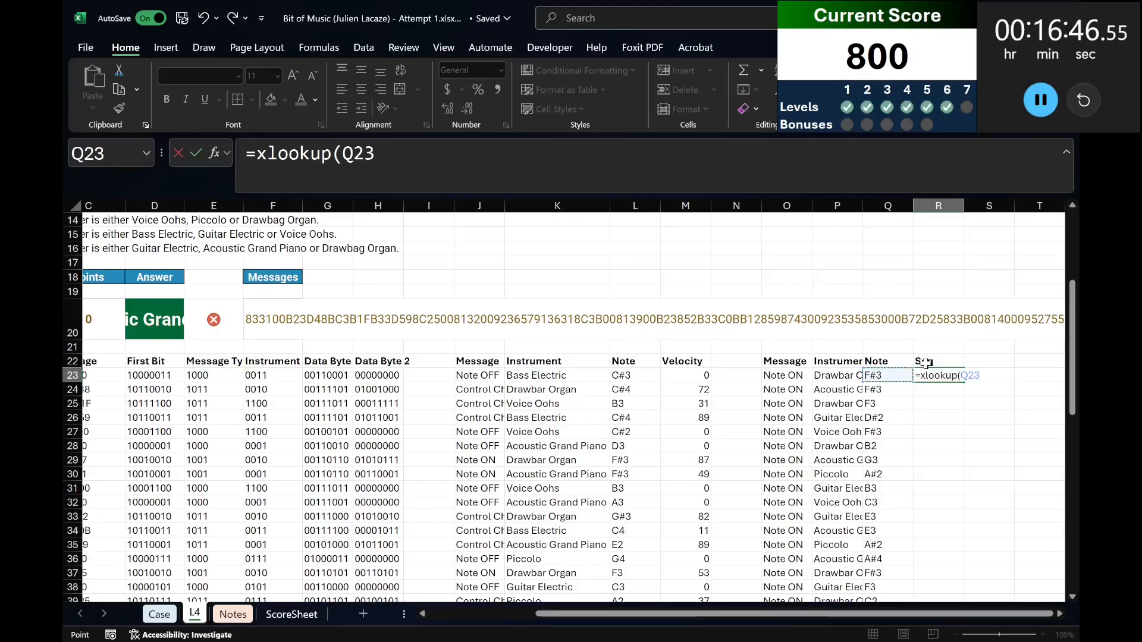
{"action": "type", "text": "&"}
{"action": "key", "text": "Left"}
{"action": "key", "text": "Left"}
{"action": "type", "text": "&"}
{"action": "key", "text": "Left"}
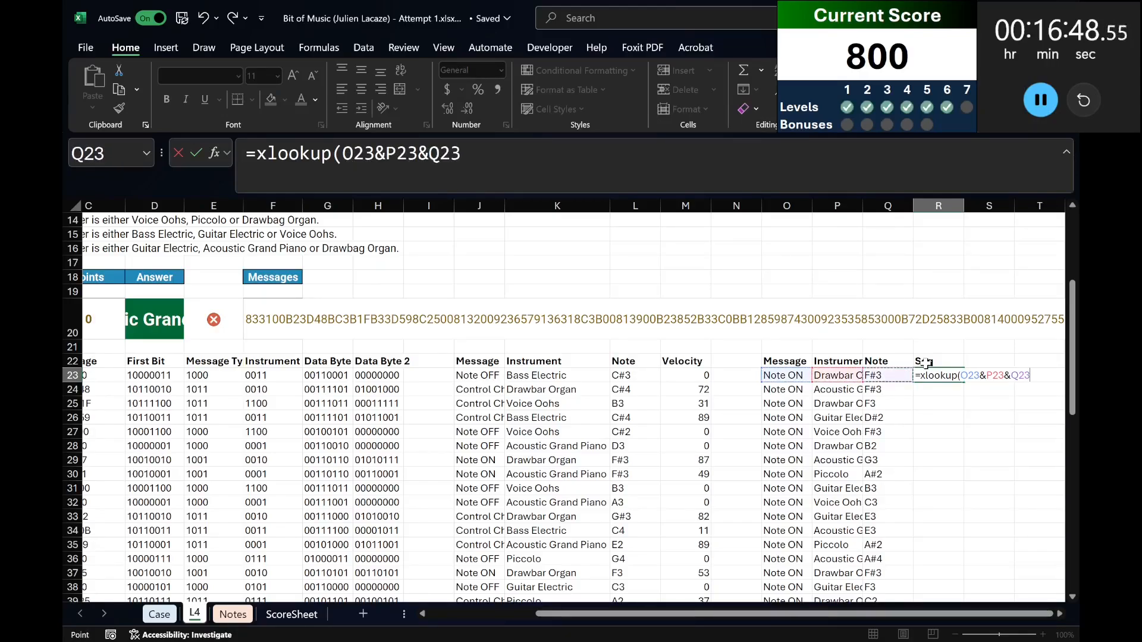
{"action": "type", "text": ","}
{"action": "left_click", "coordinate": [479, 378]}
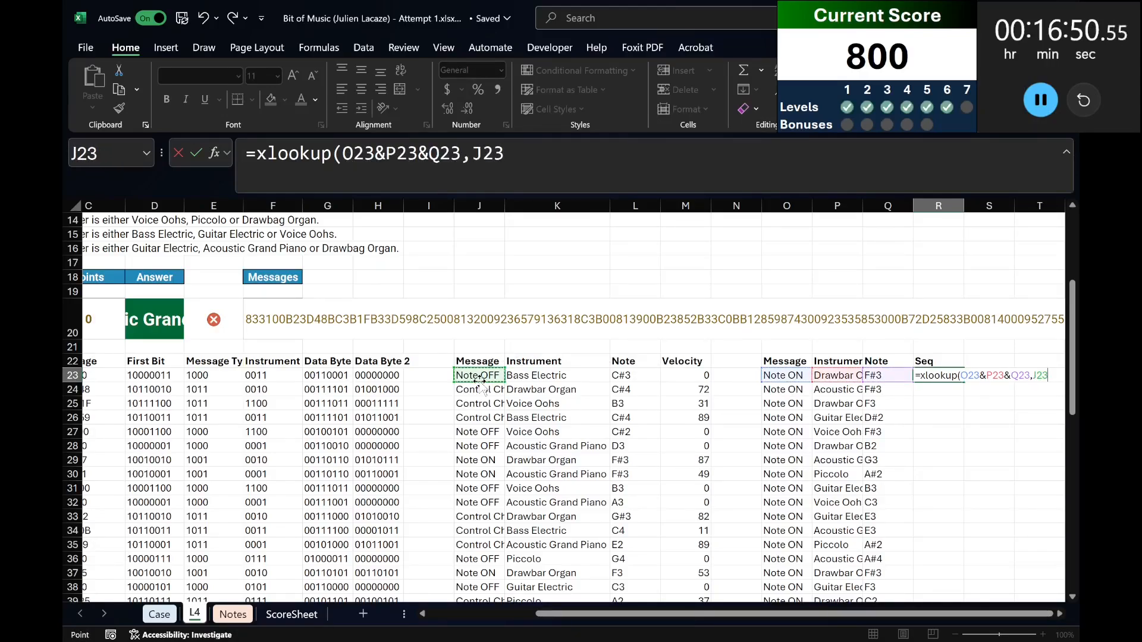
{"action": "key", "text": "ctrl+shift+Down"}
{"action": "type", "text": "&"}
{"action": "key", "text": "Left"}
{"action": "key", "text": "Left"}
{"action": "key", "text": "Left"}
{"action": "key", "text": "Left"}
{"action": "key", "text": "Left"}
{"action": "key", "text": "Left"}
{"action": "key", "text": "Left"}
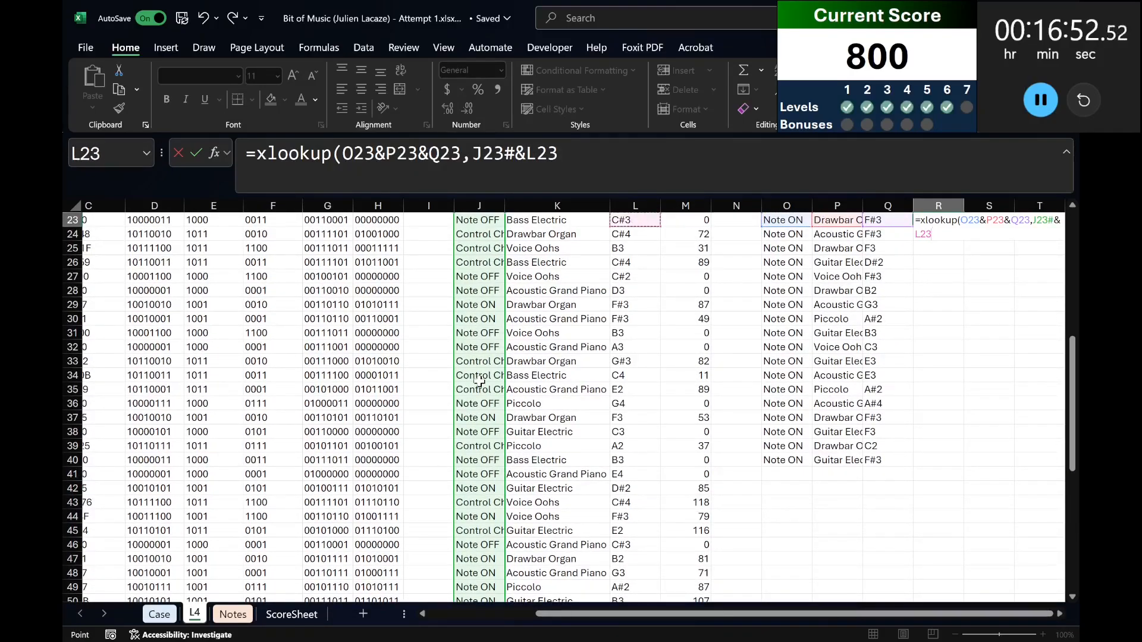
{"action": "key", "text": "ctrl+shift+Down"}
{"action": "type", "text": "&"}
{"action": "key", "text": "Left"}
{"action": "key", "text": "Left"}
{"action": "key", "text": "Left"}
{"action": "key", "text": "Left"}
{"action": "key", "text": "Left"}
{"action": "key", "text": "Left"}
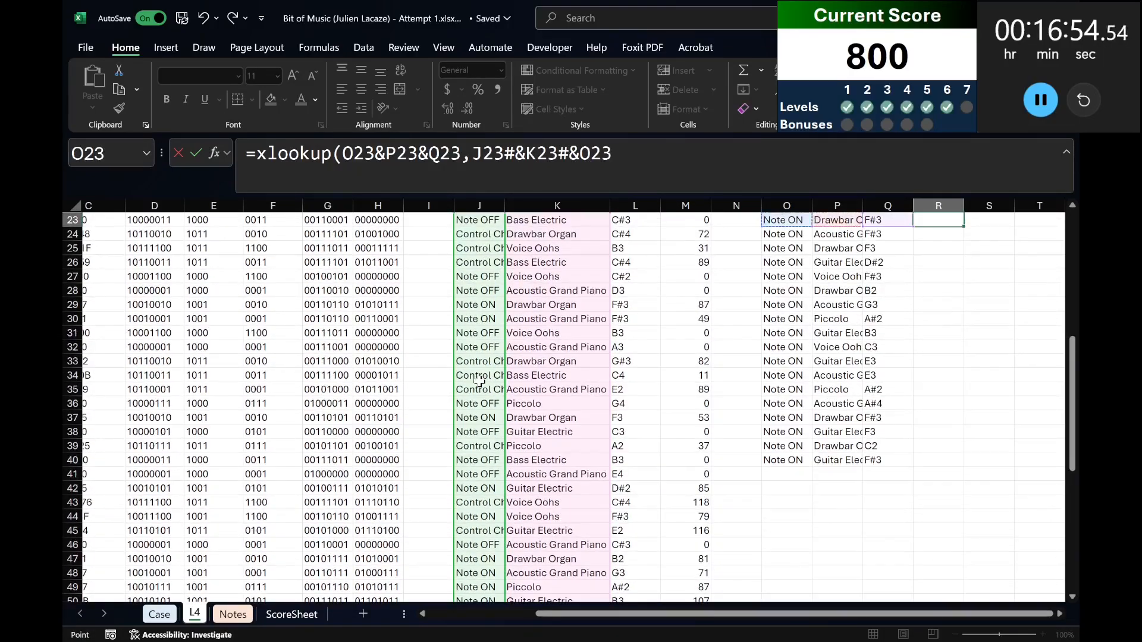
{"action": "key", "text": "ctrl+shift+Down"}
{"action": "type", "text": ","}
{"action": "key", "text": "Left"}
{"action": "key", "text": "Left"}
{"action": "key", "text": "Left"}
{"action": "key", "text": "Left"}
{"action": "key", "text": "Left"}
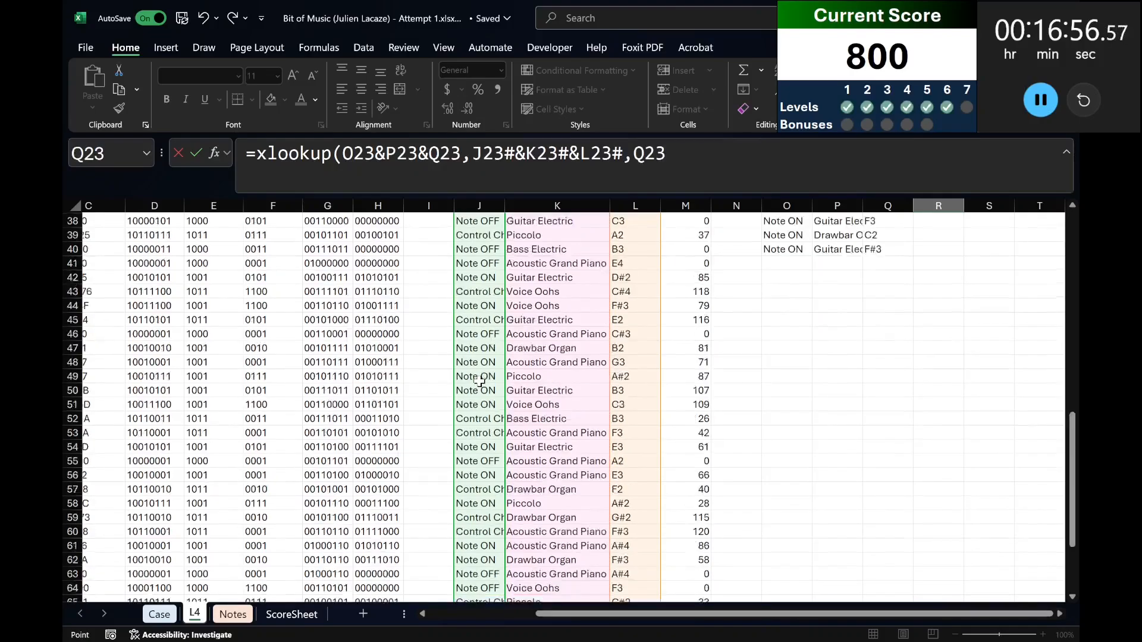
{"action": "key", "text": "Left"}
{"action": "key", "text": "Left"}
{"action": "key", "text": "Left"}
{"action": "key", "text": "Left"}
{"action": "key", "text": "Left"}
{"action": "key", "text": "Left"}
{"action": "key", "text": "Left"}
{"action": "key", "text": "Left"}
{"action": "key", "text": "Left"}
{"action": "key", "text": "Left"}
{"action": "key", "text": "Left"}
{"action": "key", "text": "Left"}
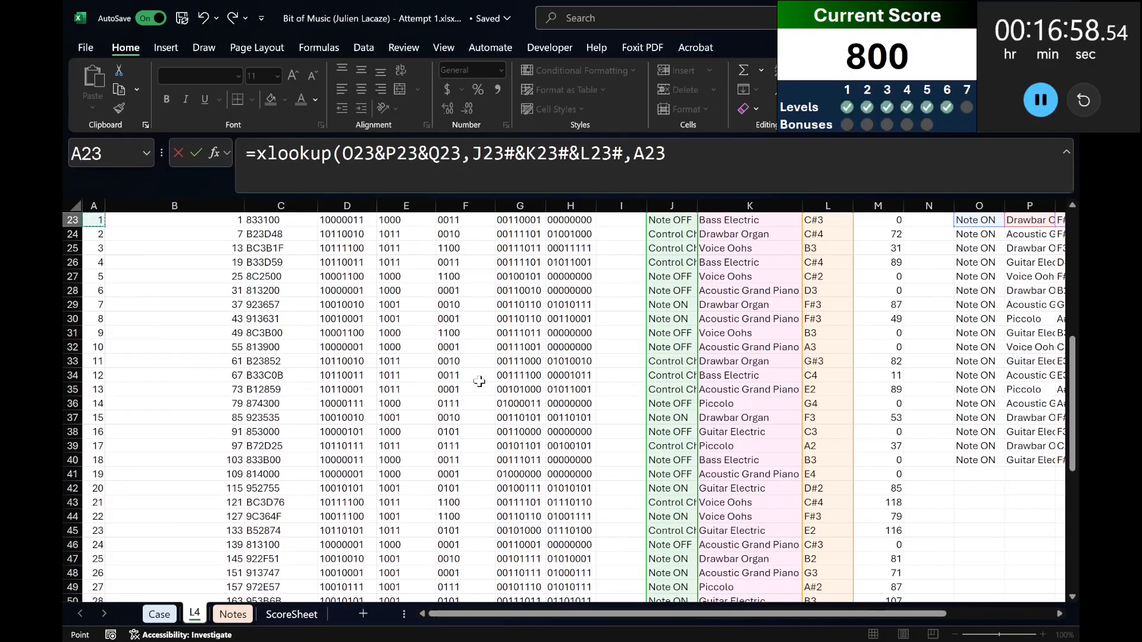
{"action": "key", "text": "ctrl+shift+Down"}
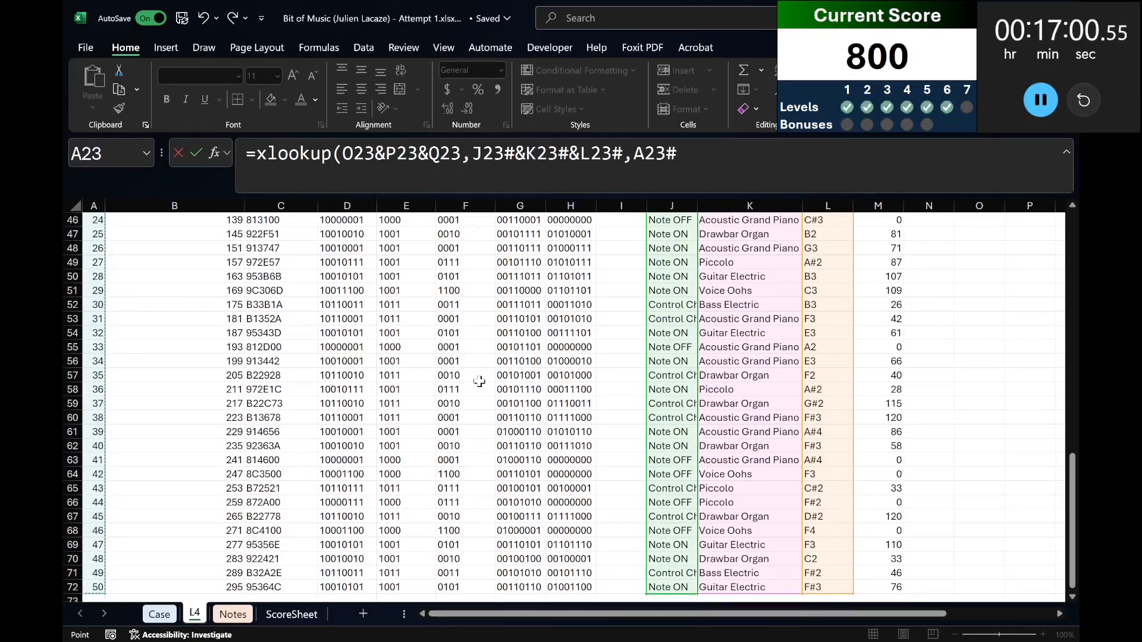
{"action": "key", "text": "Return"}
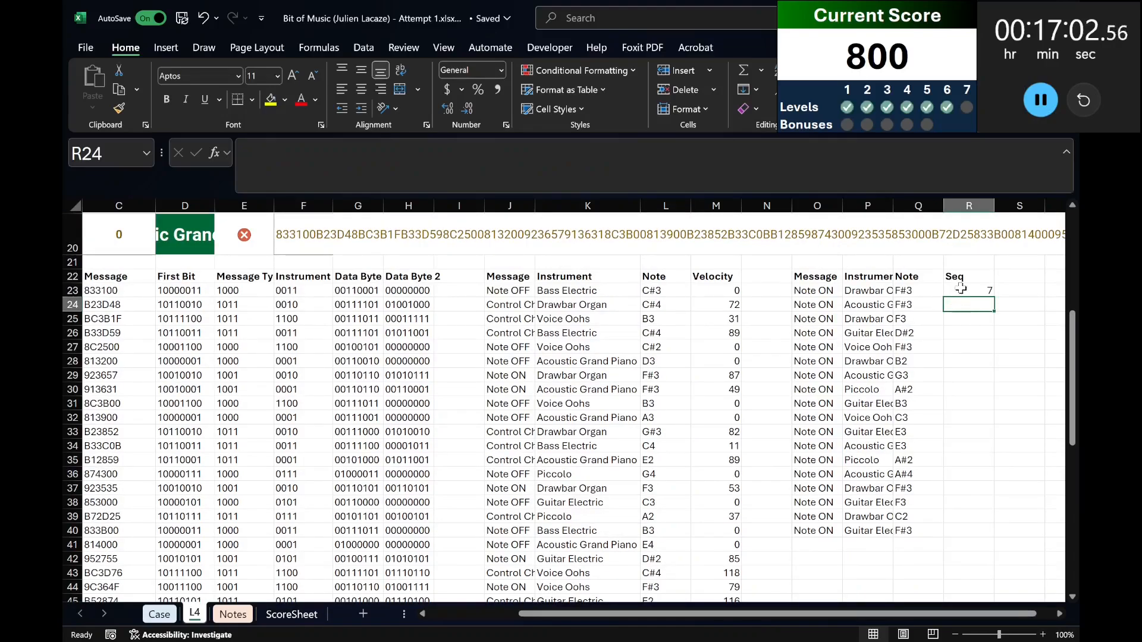
Make the array references in R23's XLOOKUP absolute as $J$23#&$K$23#&$L$23# and $A$23#.
{"action": "left_click", "coordinate": [960, 289]}
{"action": "left_click", "coordinate": [504, 153]}
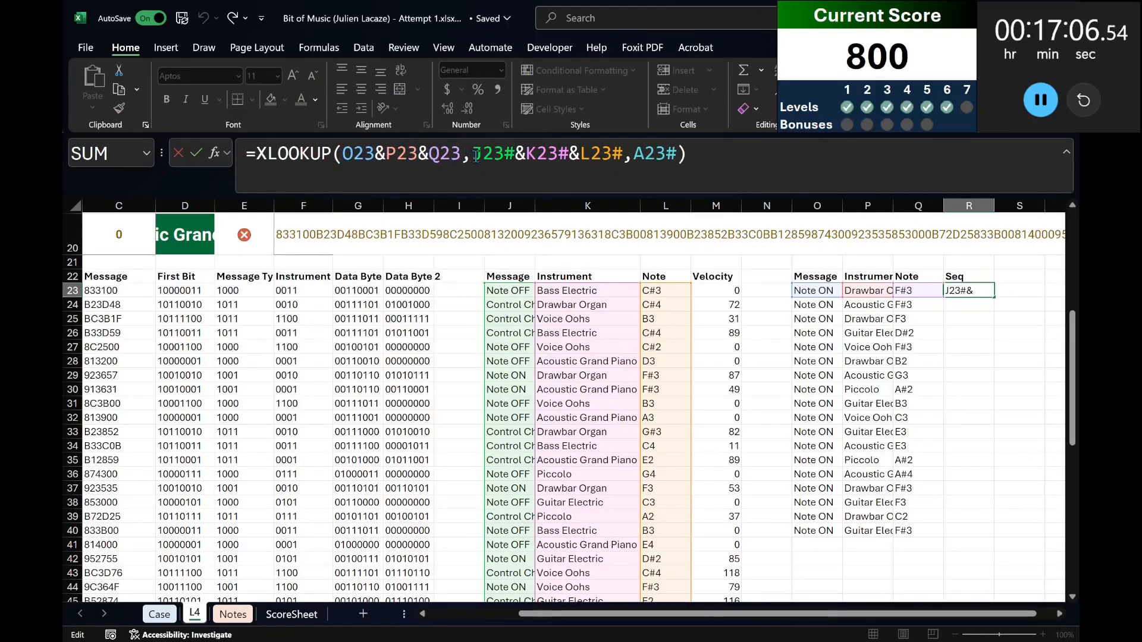
{"action": "left_click_drag", "start_coordinate": [475, 156], "coordinate": [685, 157]}
{"action": "key", "text": "F4"}
{"action": "key", "text": "Return"}
Copy the R23 sequence lookup down to row 40 for all filtered note-on rows.
{"action": "key", "text": "Up"}
{"action": "key", "text": "ctrl+c"}
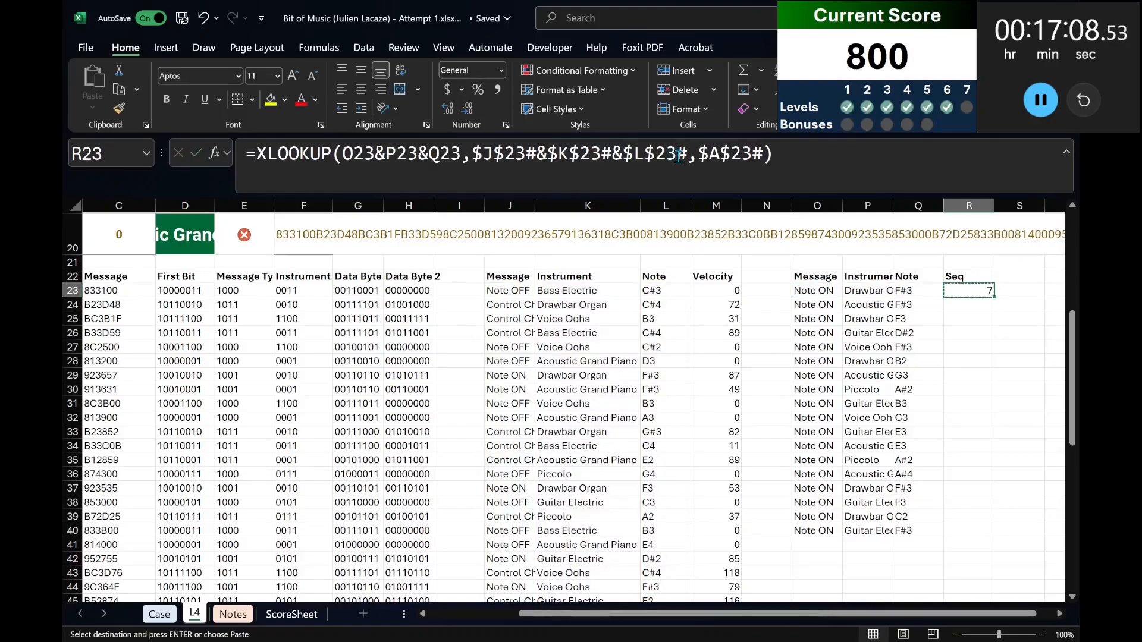
{"action": "key", "text": "Left"}
{"action": "key", "text": "ctrl+Down"}
{"action": "key", "text": "Right"}
{"action": "key", "text": "ctrl+shift+Up"}
{"action": "key", "text": "ctrl+v"}
{"action": "key", "text": "Up"}
{"action": "key", "text": "Up"}
{"action": "key", "text": "Up"}
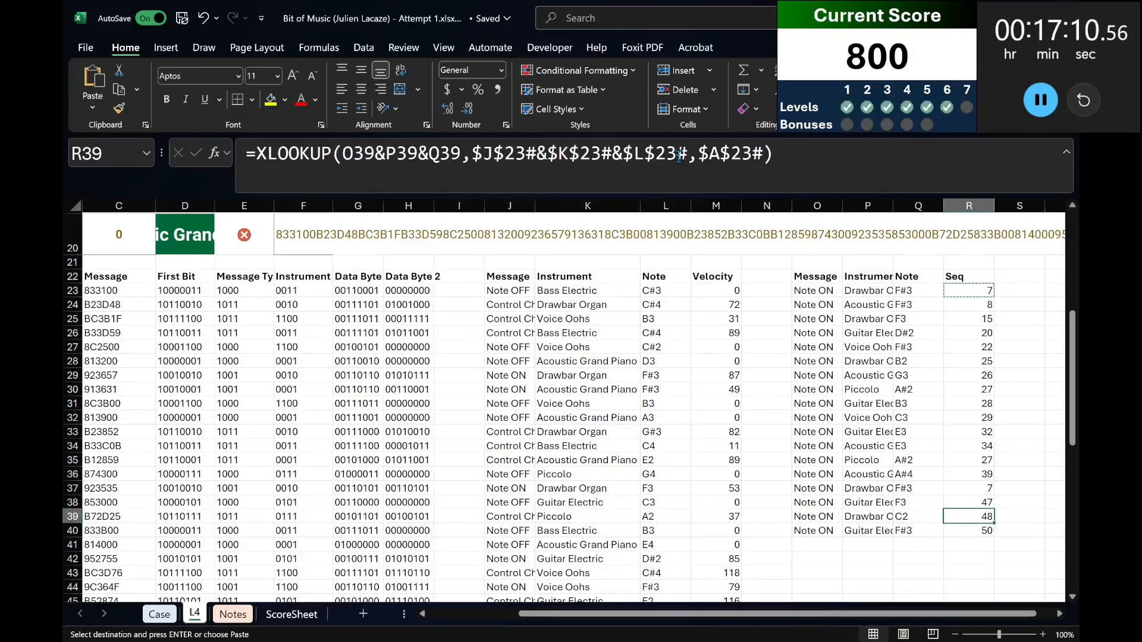
{"action": "key", "text": "Escape"}
{"action": "key", "text": "Left"}
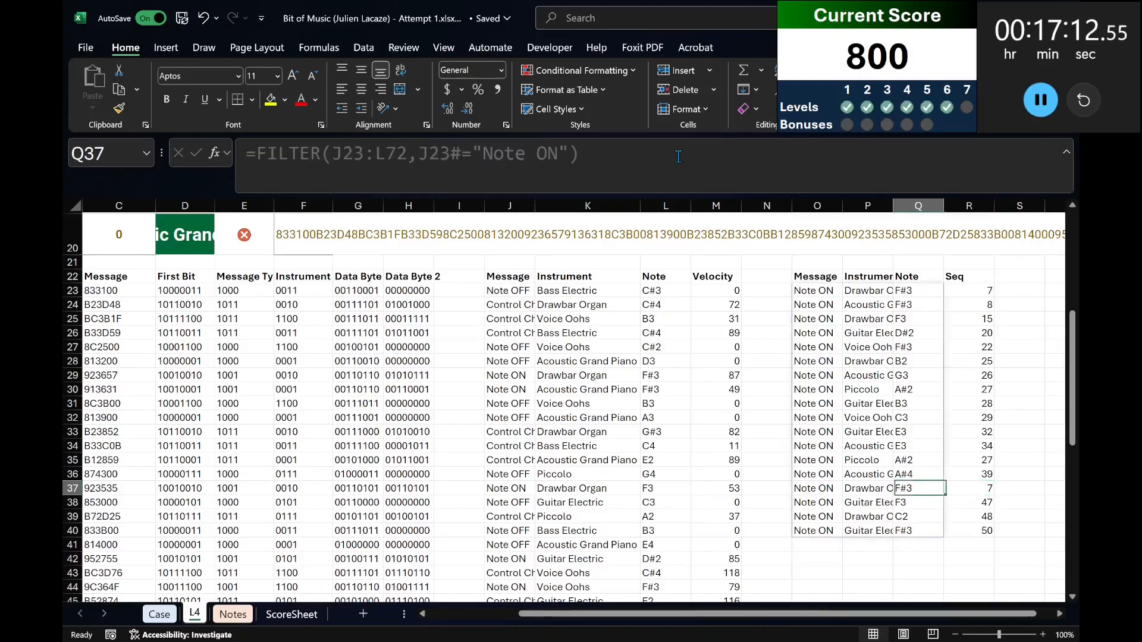
Rename the R22 heading to On Seq and add the heading Off Seq in S22.
{"action": "key", "text": "Up"}
{"action": "key", "text": "Up"}
{"action": "key", "text": "Up"}
{"action": "key", "text": "Up"}
{"action": "key", "text": "Up"}
{"action": "key", "text": "Up"}
{"action": "key", "text": "Up"}
{"action": "key", "text": "Up"}
{"action": "key", "text": "Up"}
{"action": "key", "text": "Up"}
{"action": "key", "text": "Up"}
{"action": "key", "text": "Up"}
{"action": "key", "text": "Up"}
{"action": "key", "text": "Up"}
{"action": "key", "text": "Up"}
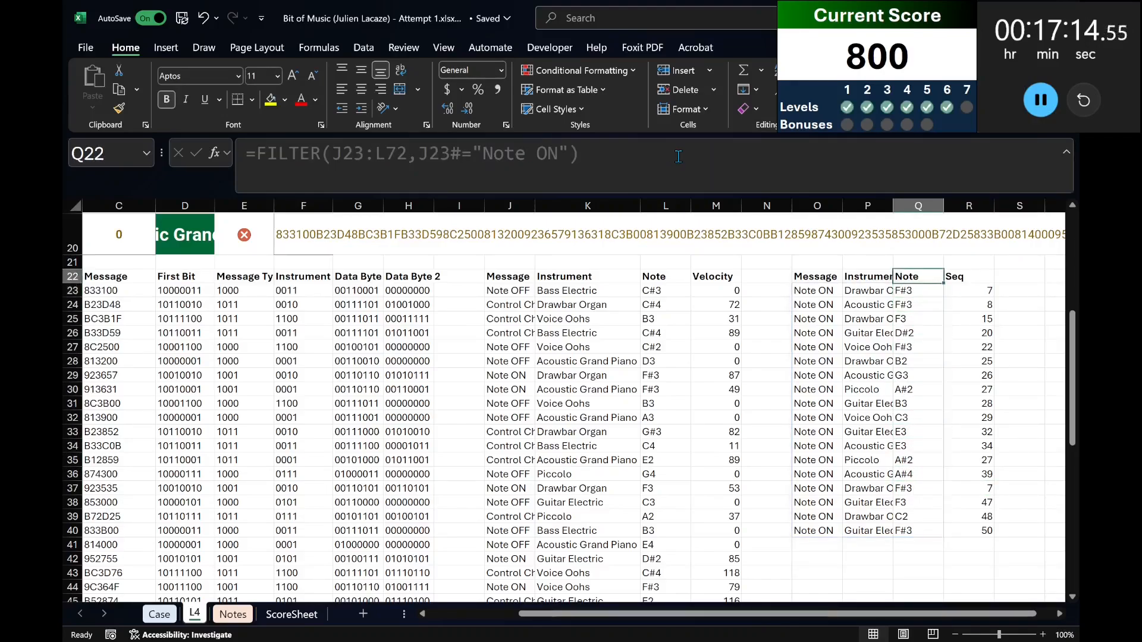
{"action": "key", "text": "Right"}
{"action": "type", "text": "On Seq"}
{"action": "key", "text": "Tab"}
{"action": "type", "text": "Off"}
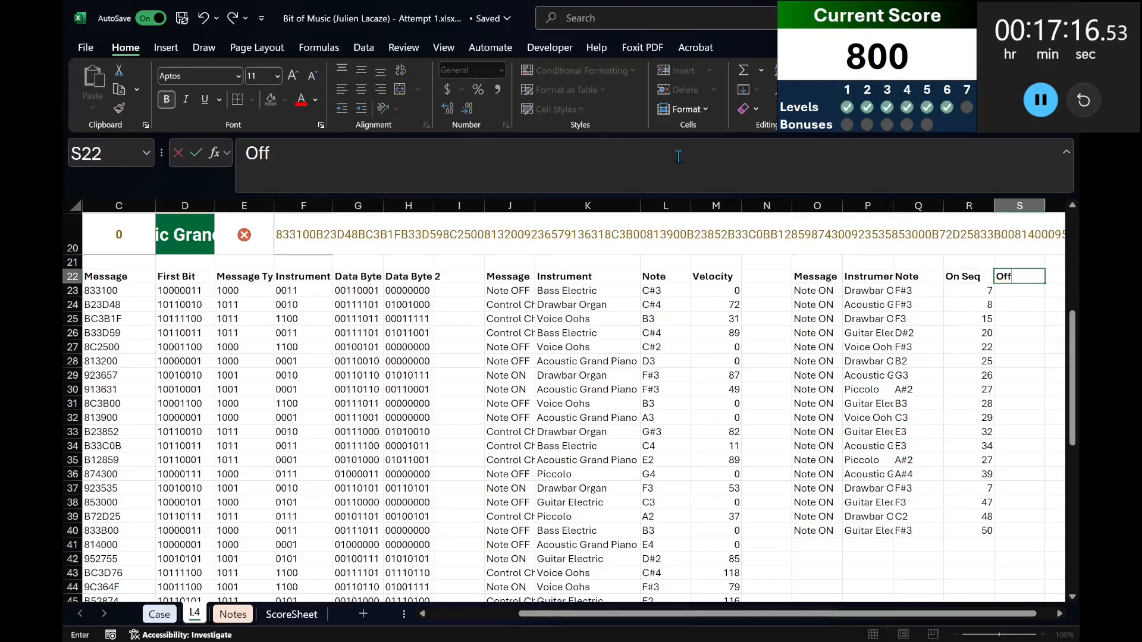
{"action": "key", "text": "Return"}
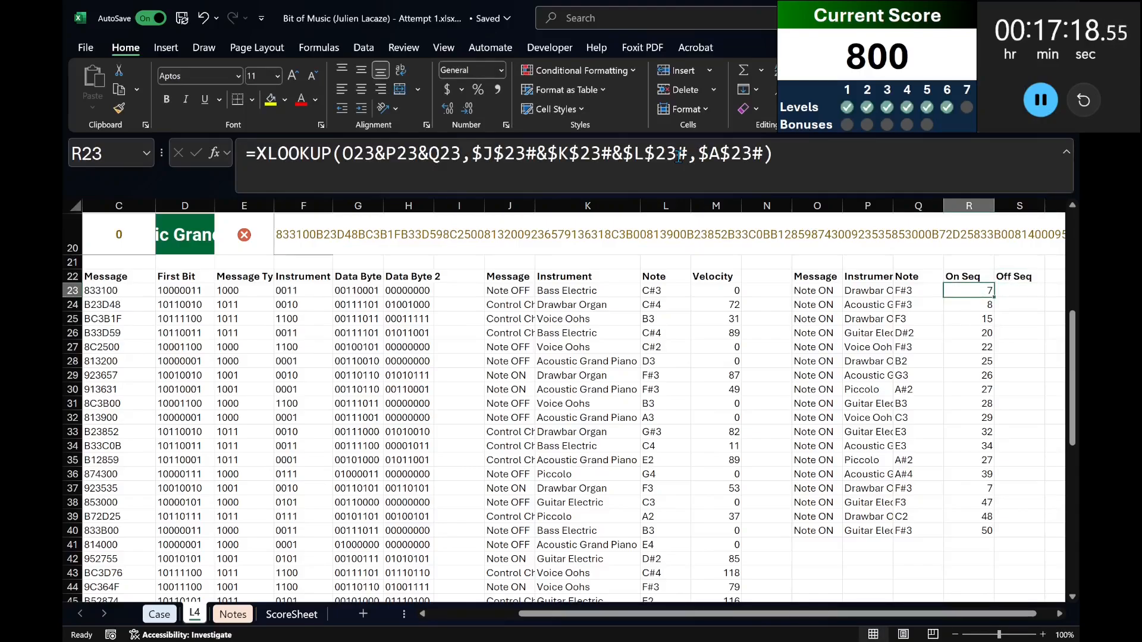
{"action": "key", "text": "Right"}
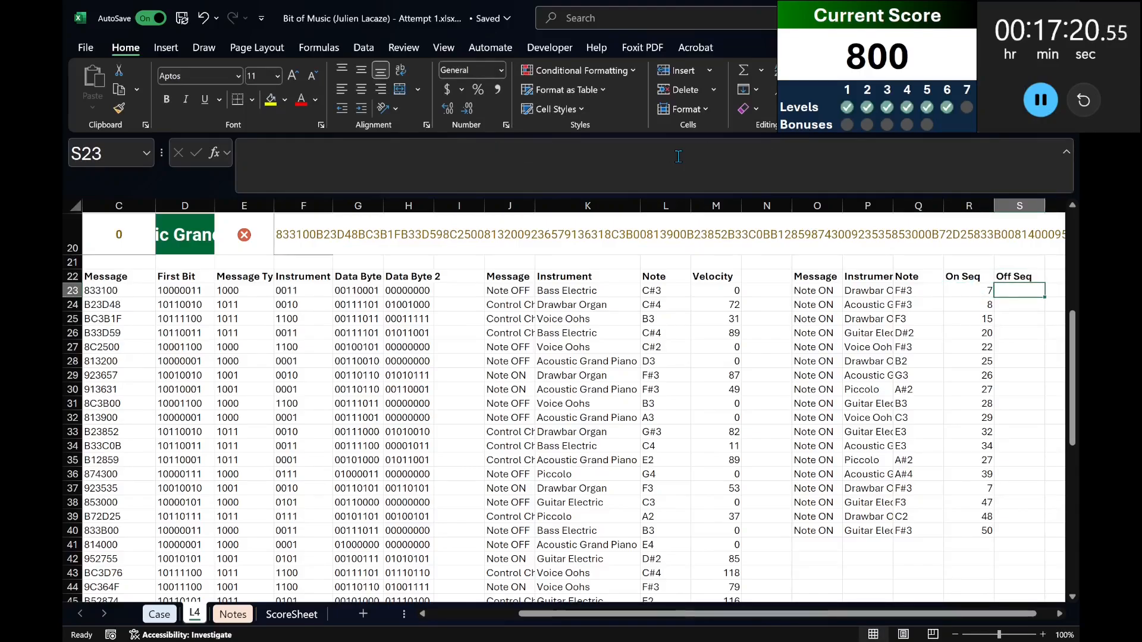
{"action": "type", "text": "=xlookup("}
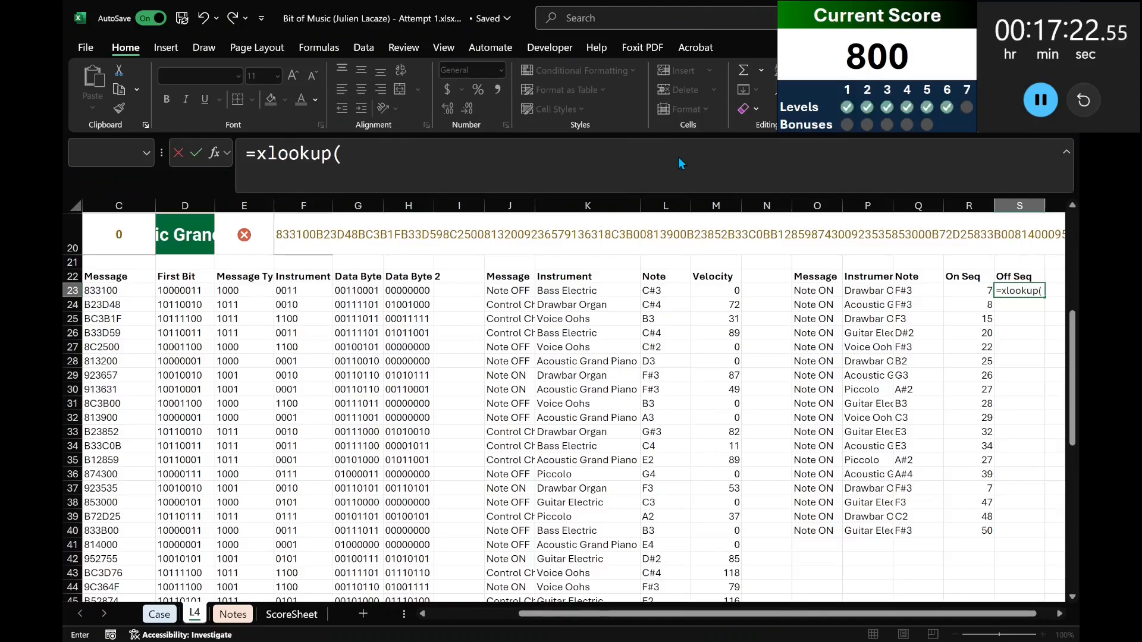
{"action": "left_click", "coordinate": [678, 158]}
{"action": "key", "text": "ctrl+a"}
{"action": "key", "text": "BackSpace"}
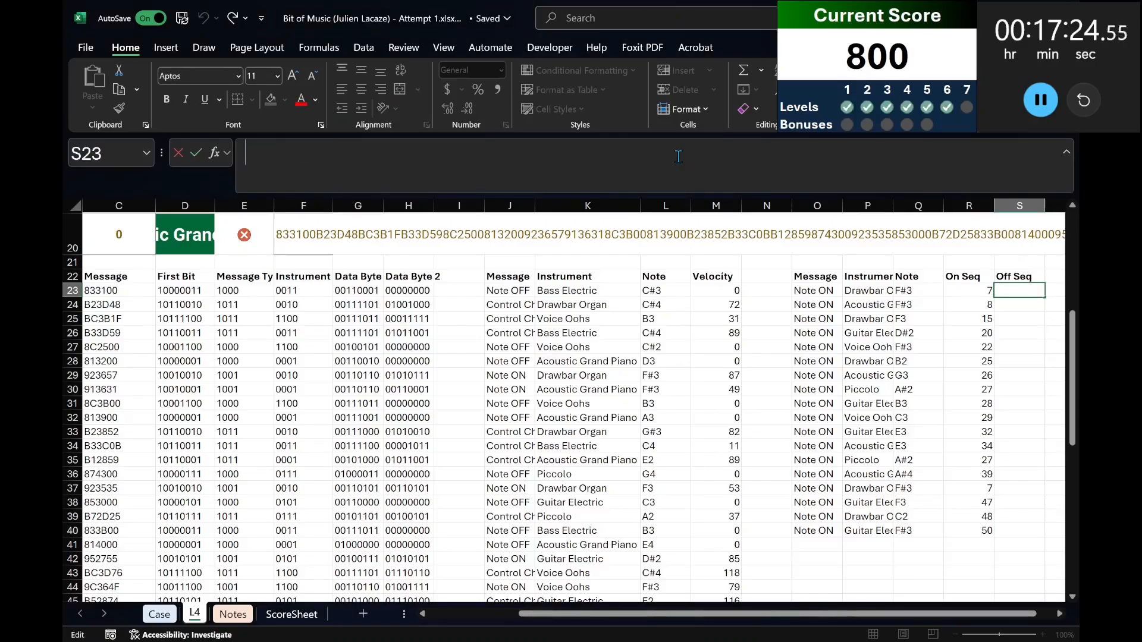
{"action": "type", "text": "=xlookup(\""}
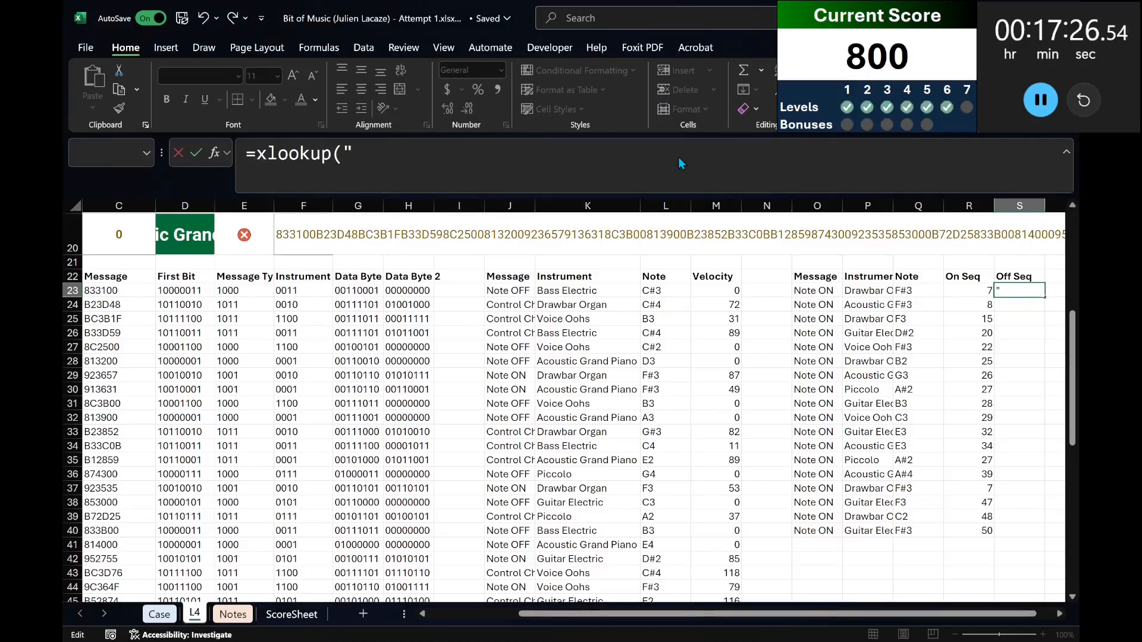
{"action": "key", "text": "Escape"}
{"action": "key", "text": "Right"}
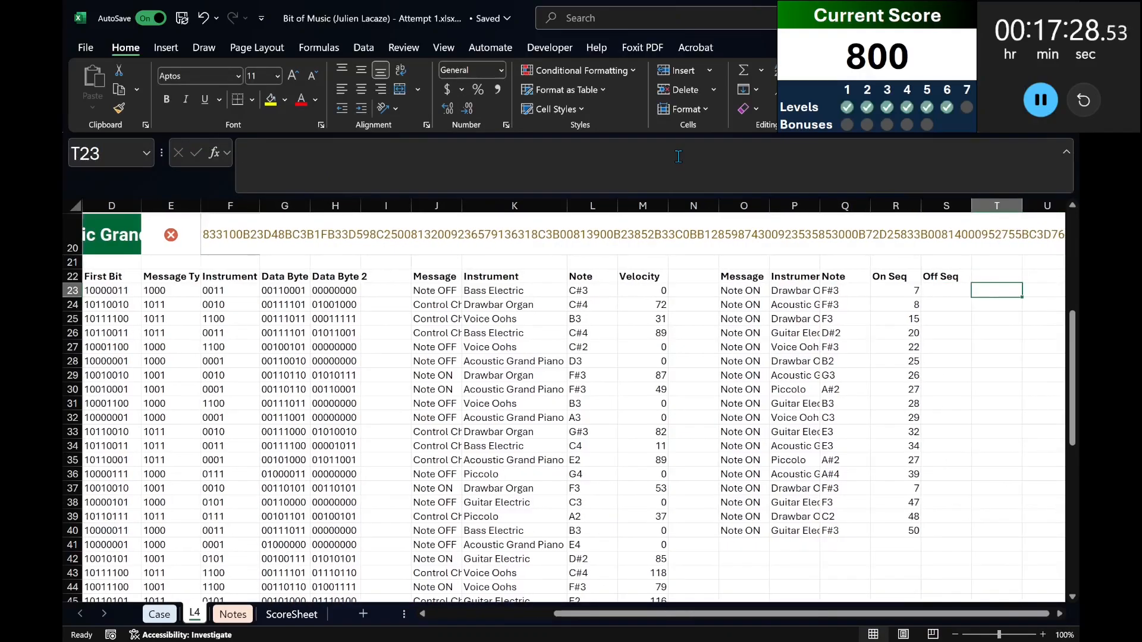
{"action": "key", "text": "Left"}
Begin an XLOOKUP in S23 with "Note OFF"&P23&Q23 as the lookup value.
{"action": "left_click", "coordinate": [678, 156]}
{"action": "type", "text": "=xlooku"}
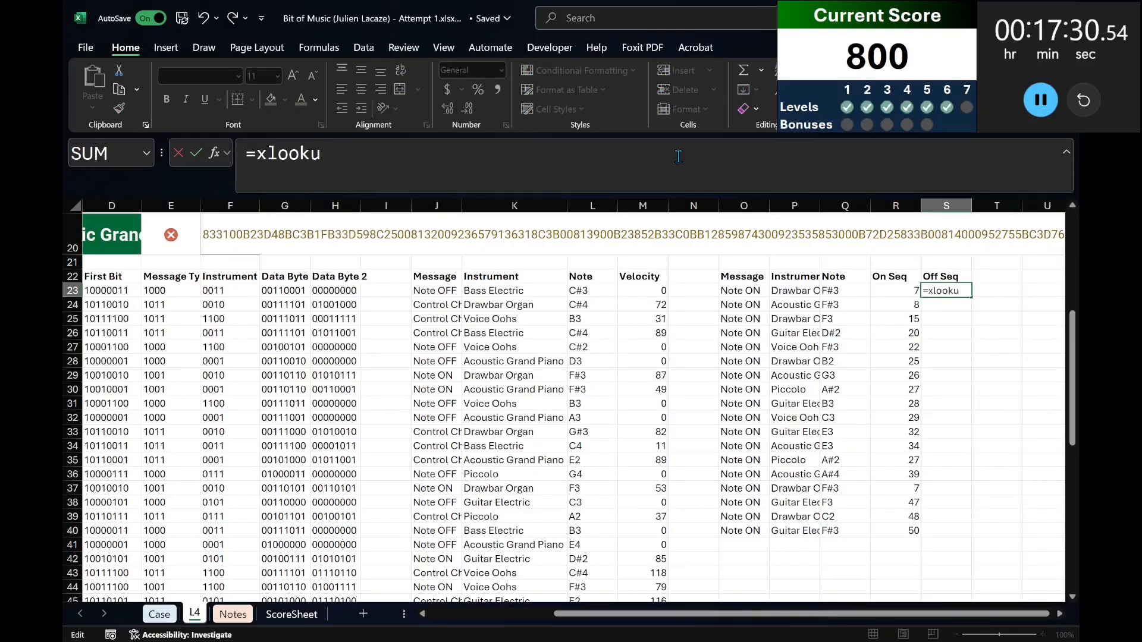
{"action": "type", "text": "p(\"Note OFF\""}
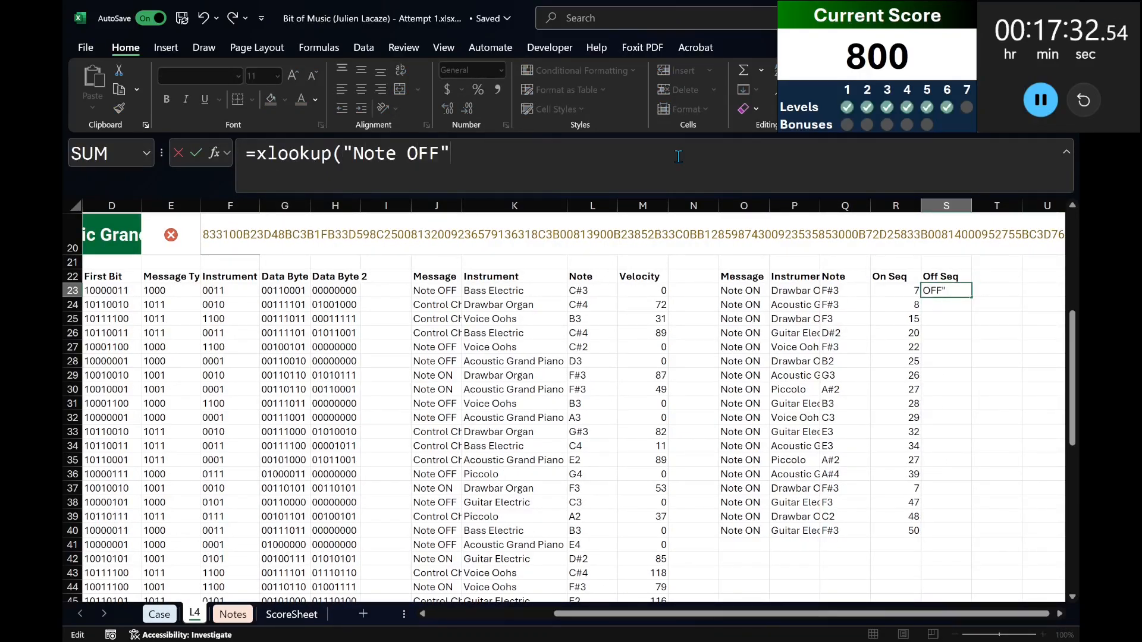
{"action": "key", "text": "Left"}
{"action": "key", "text": "Left"}
{"action": "key", "text": "Left"}
{"action": "type", "text": "&"}
{"action": "left_click", "coordinate": [799, 293]}
{"action": "type", "text": "&"}
{"action": "left_click", "coordinate": [852, 293]}
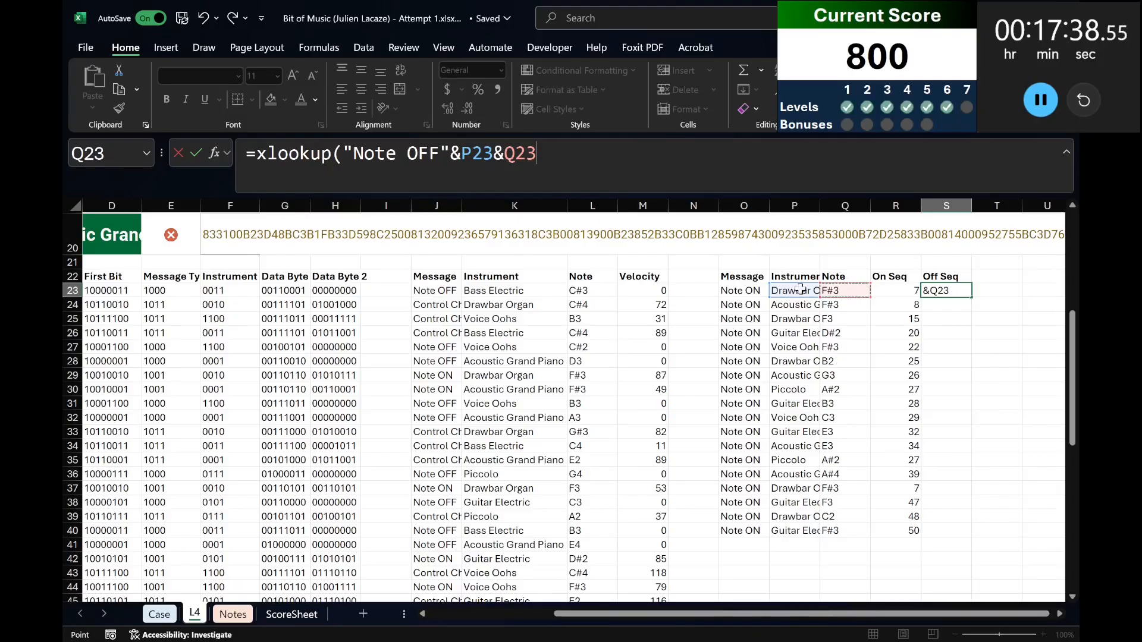
Use the joined decoded columns J23#&K23#&L23# as the lookup array of the S23 formula.
{"action": "type", "text": ","}
{"action": "left_click", "coordinate": [432, 291]}
{"action": "key", "text": "ctrl+shift+Down"}
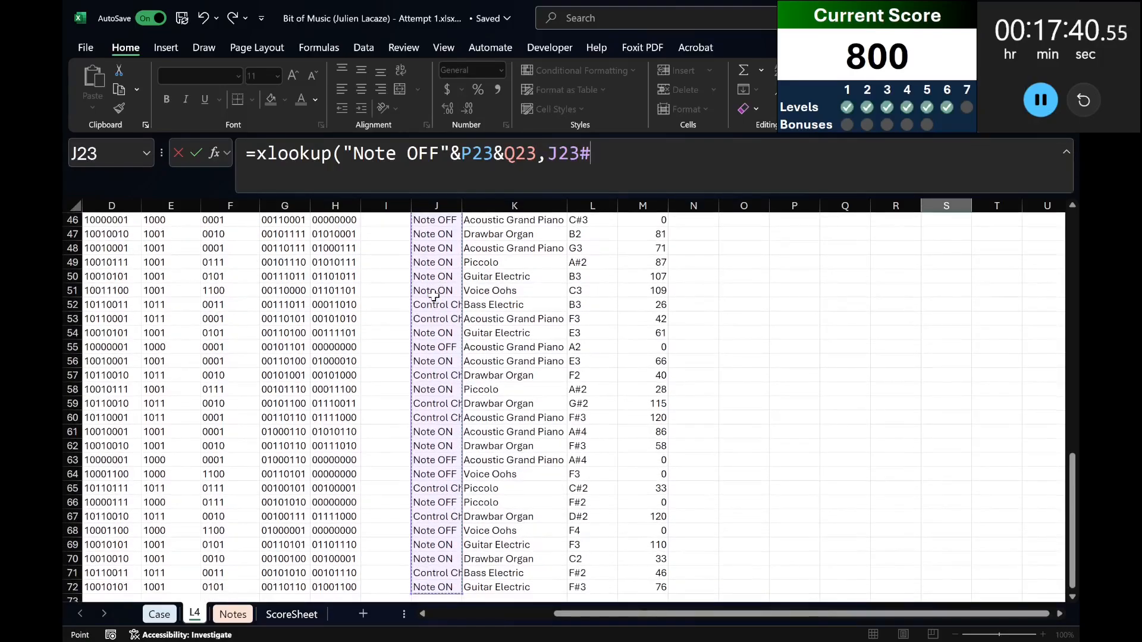
{"action": "key", "text": "Left"}
{"action": "key", "text": "Left"}
{"action": "key", "text": "Left"}
{"action": "key", "text": "Left"}
{"action": "key", "text": "Left"}
{"action": "key", "text": "Left"}
{"action": "key", "text": "Left"}
{"action": "key", "text": "Left"}
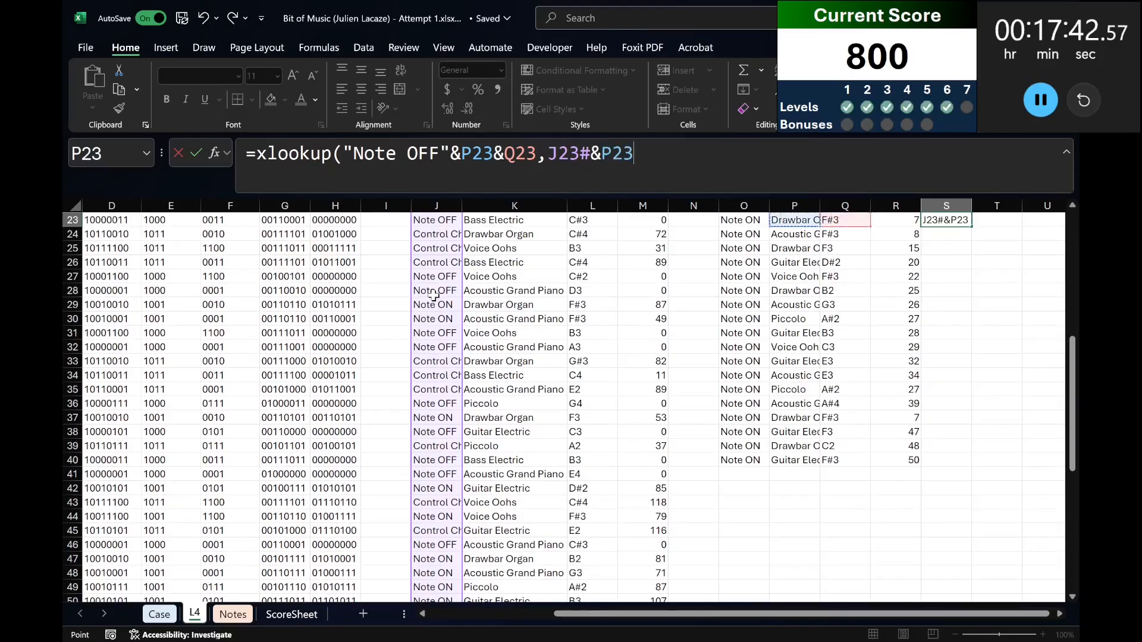
{"action": "key", "text": "ctrl+shift+Down"}
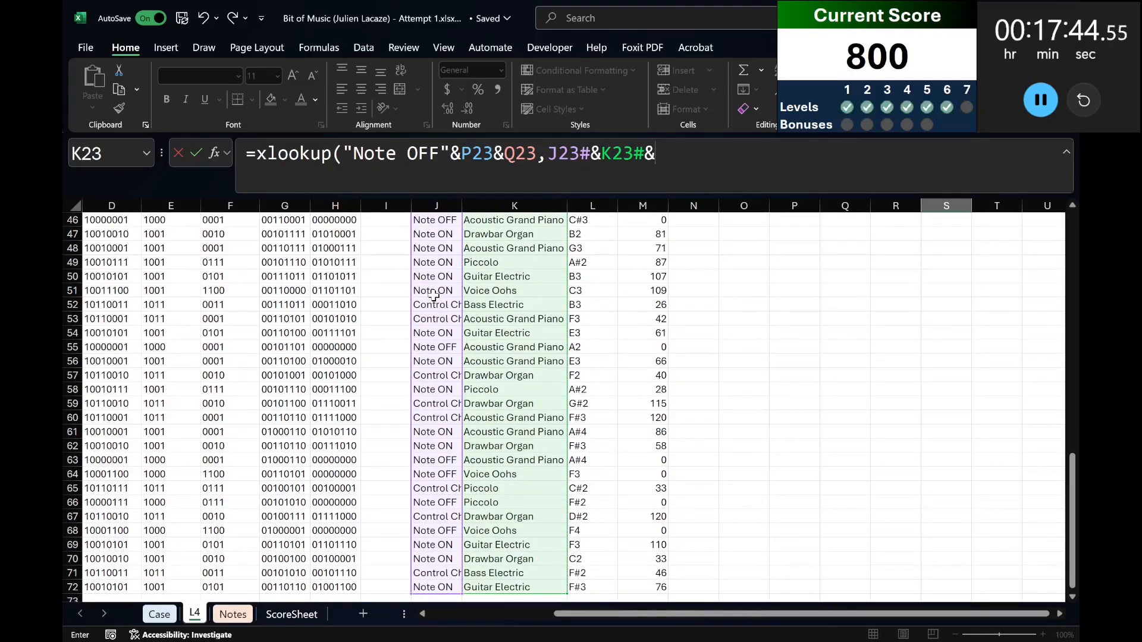
{"action": "key", "text": "Left"}
{"action": "key", "text": "Left"}
{"action": "key", "text": "Left"}
{"action": "key", "text": "Left"}
{"action": "key", "text": "Left"}
{"action": "key", "text": "Left"}
{"action": "key", "text": "ctrl+shift+Down"}
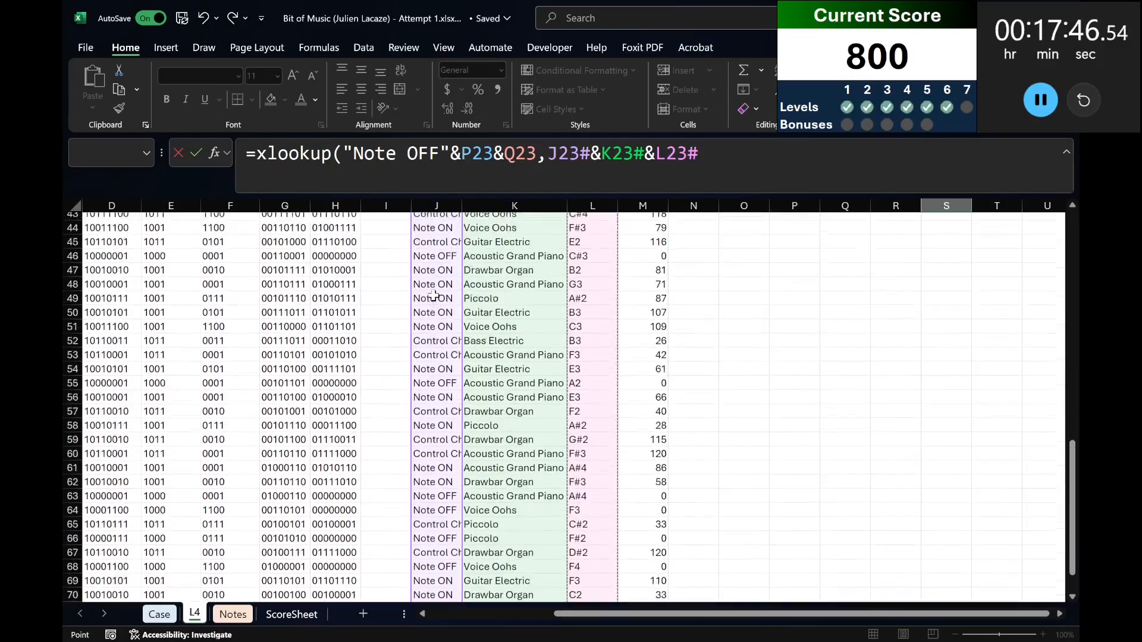
Finish S23's XLOOKUP with return array A23# and "" for no match, making all array references absolute.
{"action": "type", "text": ","}
{"action": "key", "text": "Left"}
{"action": "key", "text": "Left"}
{"action": "key", "text": "Left"}
{"action": "key", "text": "Left"}
{"action": "key", "text": "Left"}
{"action": "key", "text": "Left"}
{"action": "key", "text": "Left"}
{"action": "key", "text": "Left"}
{"action": "key", "text": "Left"}
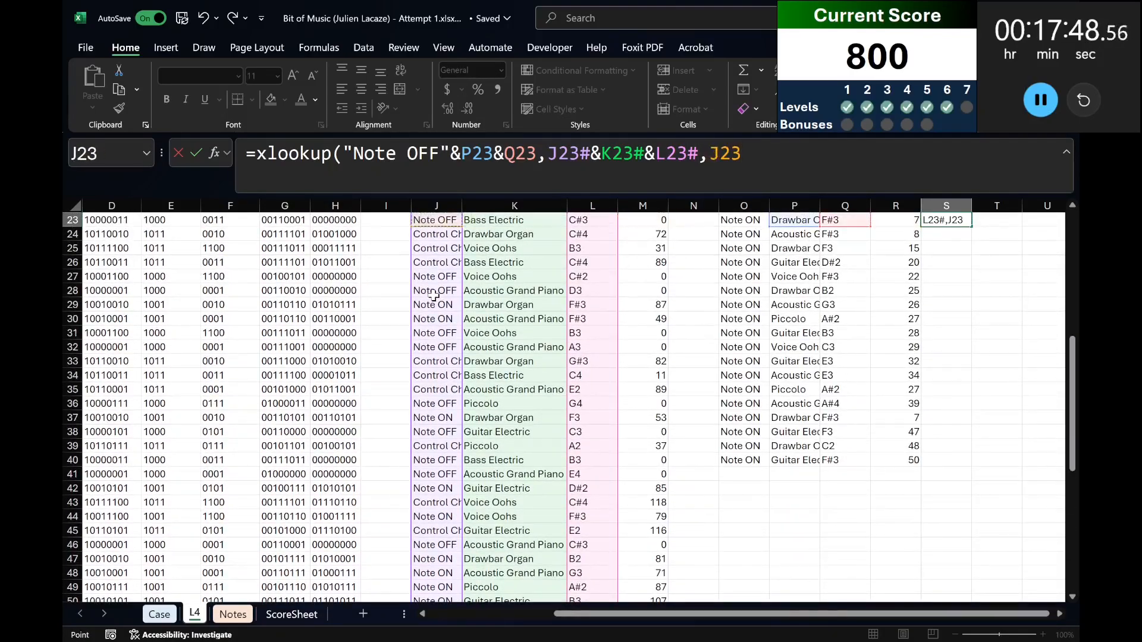
{"action": "key", "text": "Home"}
{"action": "key", "text": "ctrl+shift+Down"}
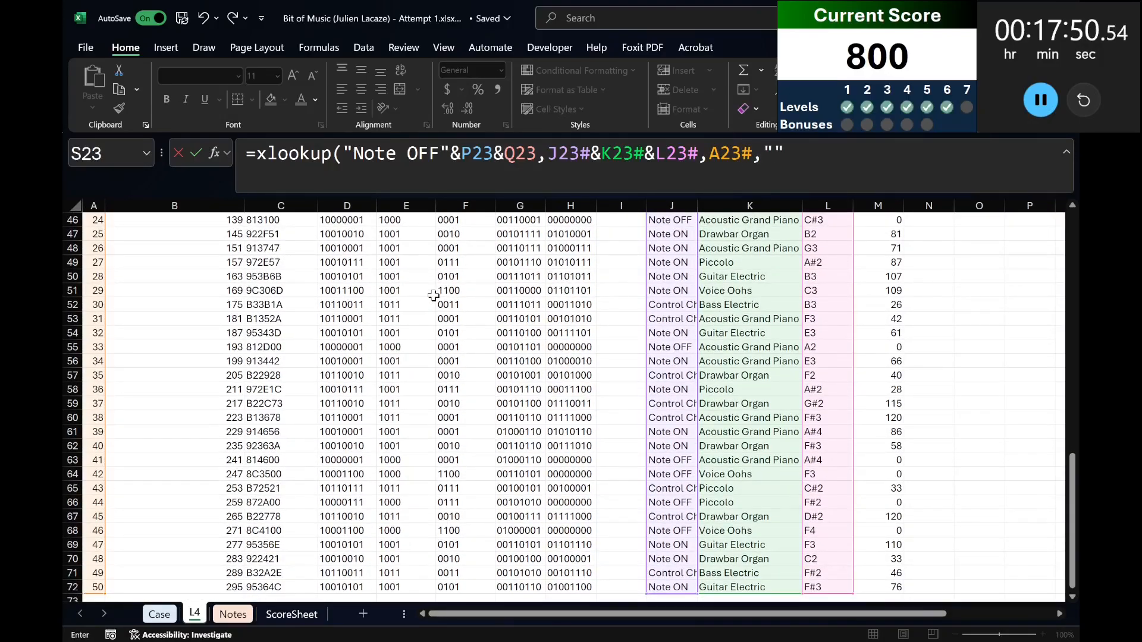
{"action": "left_click_drag", "start_coordinate": [546, 159], "coordinate": [750, 158]}
{"action": "key", "text": "F4"}
{"action": "key", "text": "Return"}
Copy the S23 note-off lookup down to row 40 of the Off Seq column.
{"action": "key", "text": "Up"}
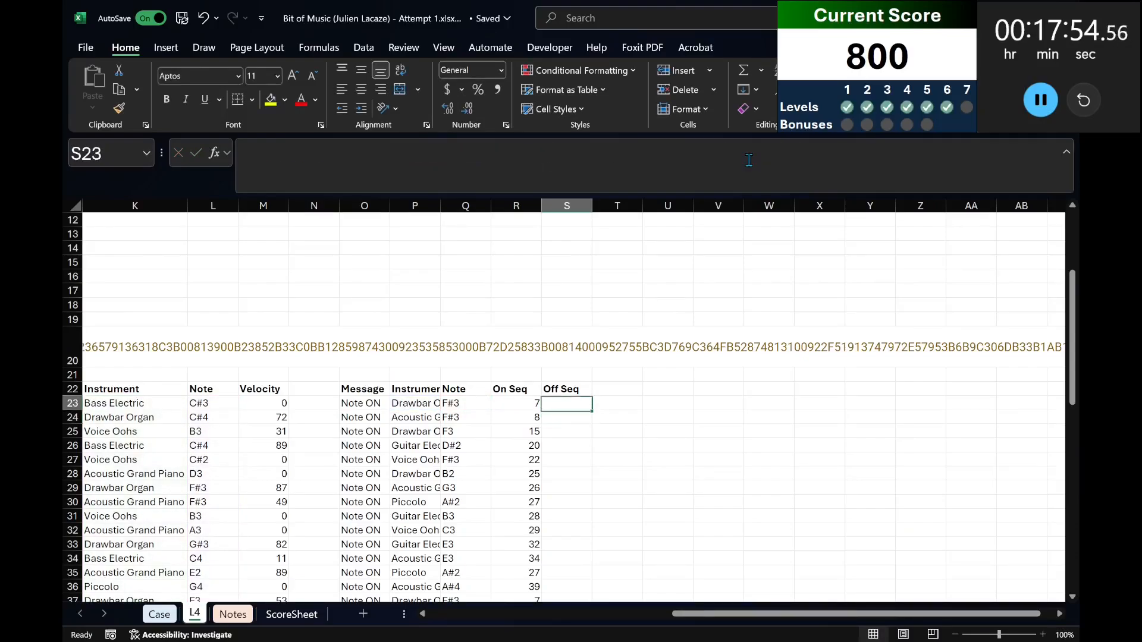
{"action": "key", "text": "ctrl+c"}
{"action": "key", "text": "Left"}
{"action": "key", "text": "ctrl+Down"}
{"action": "key", "text": "Right"}
{"action": "key", "text": "ctrl+shift+Up"}
{"action": "key", "text": "ctrl+v"}
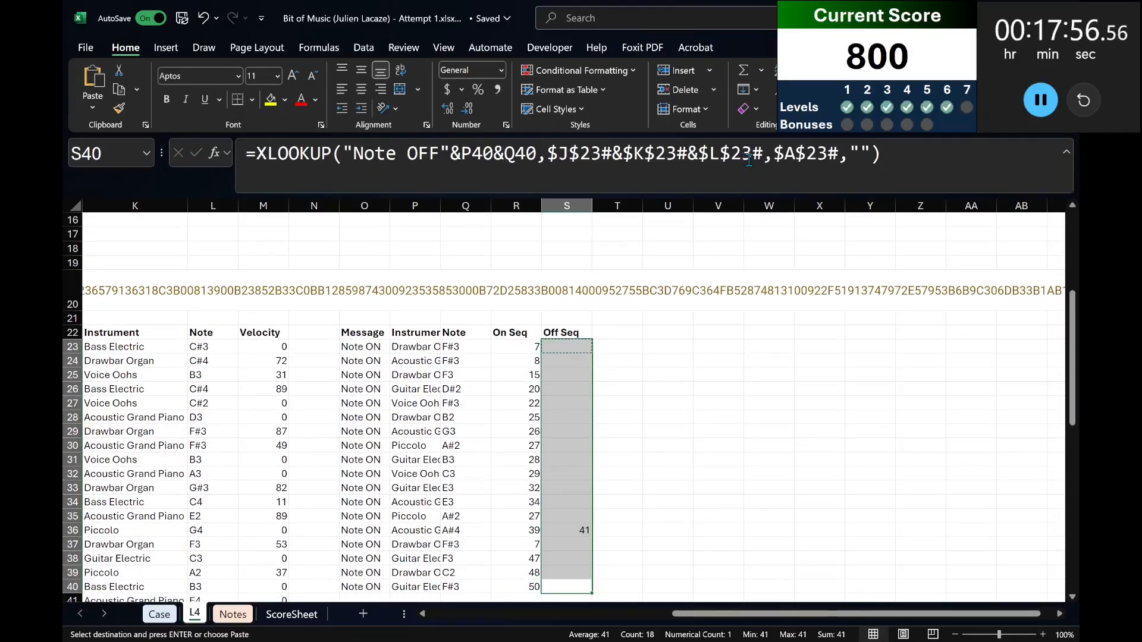
{"action": "key", "text": "Left"}
{"action": "key", "text": "Up"}
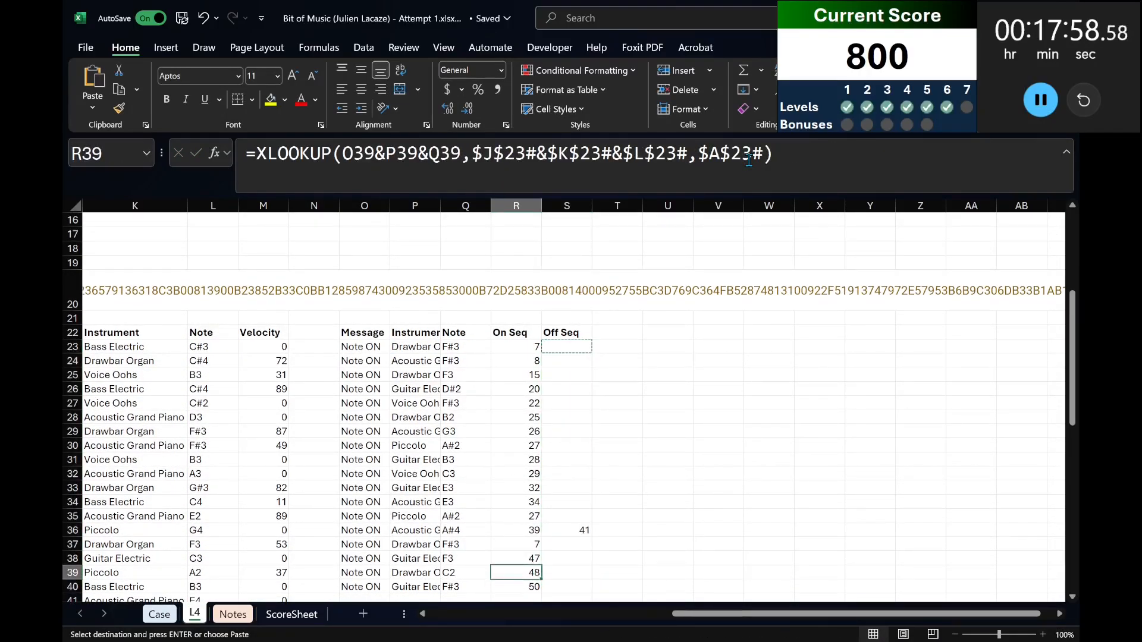
Review the Level 7 question and the Example7 explanation above the worked columns.
{"action": "scroll", "coordinate": [601, 597], "scroll_direction": "left", "scroll_amount": 5}
{"action": "scroll", "coordinate": [440, 559], "scroll_direction": "up", "scroll_amount": 4}
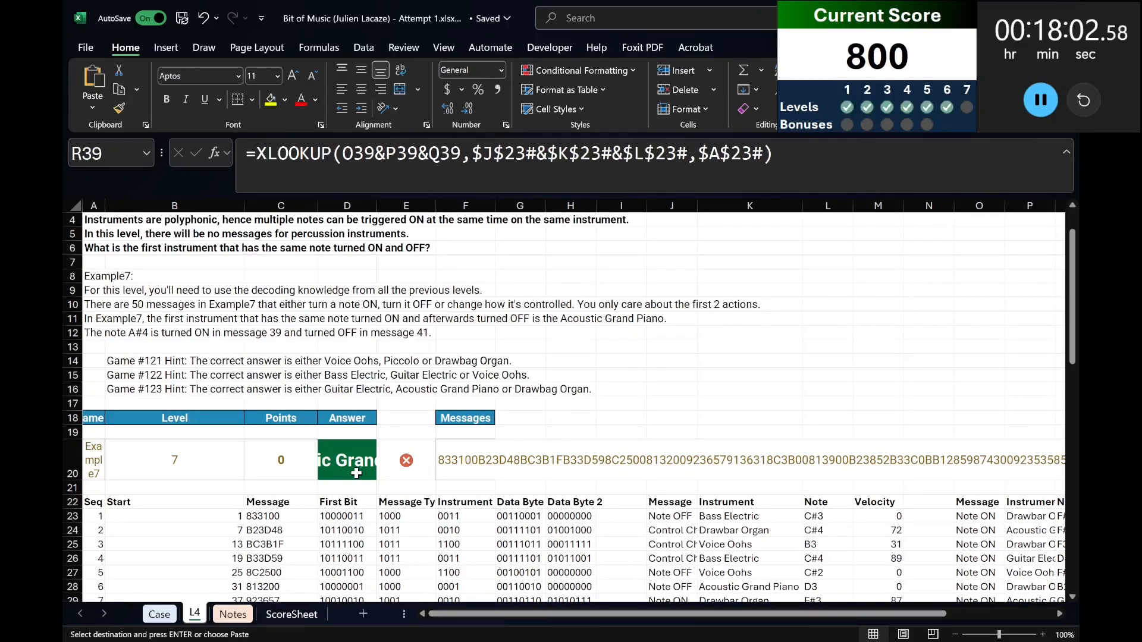
{"action": "left_click", "coordinate": [125, 250]}
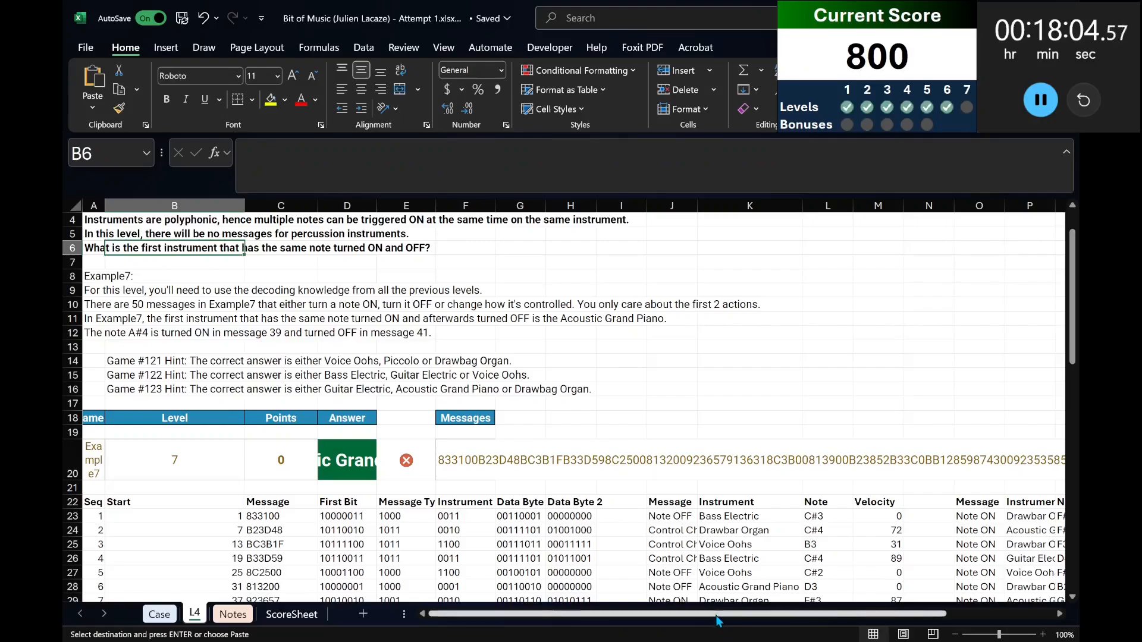
{"action": "scroll", "coordinate": [996, 520], "scroll_direction": "right", "scroll_amount": 2}
{"action": "scroll", "coordinate": [996, 520], "scroll_direction": "down", "scroll_amount": 4}
{"action": "scroll", "coordinate": [996, 520], "scroll_direction": "down", "scroll_amount": 1}
{"action": "key", "text": "Right"}
{"action": "key", "text": "Right"}
{"action": "key", "text": "Right"}
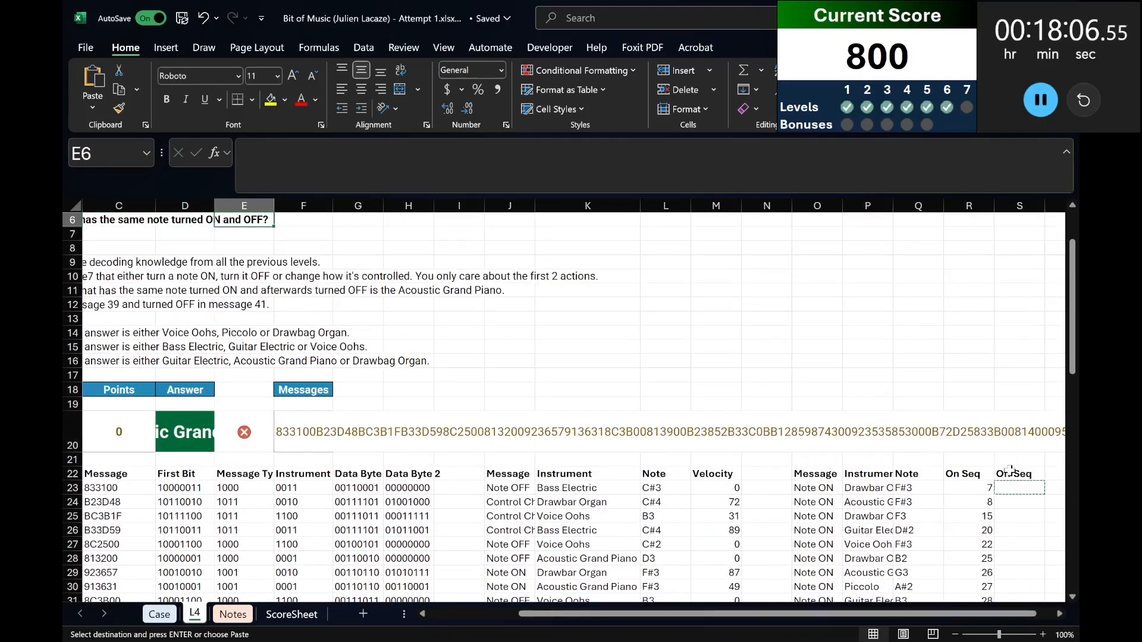
Begin an XLOOKUP in V22 with MIN(S23:S40), the earliest Off Seq, as the lookup value.
{"action": "left_click", "coordinate": [1009, 472]}
{"action": "key", "text": "Right"}
{"action": "key", "text": "Right"}
{"action": "key", "text": "Right"}
{"action": "key", "text": "Left"}
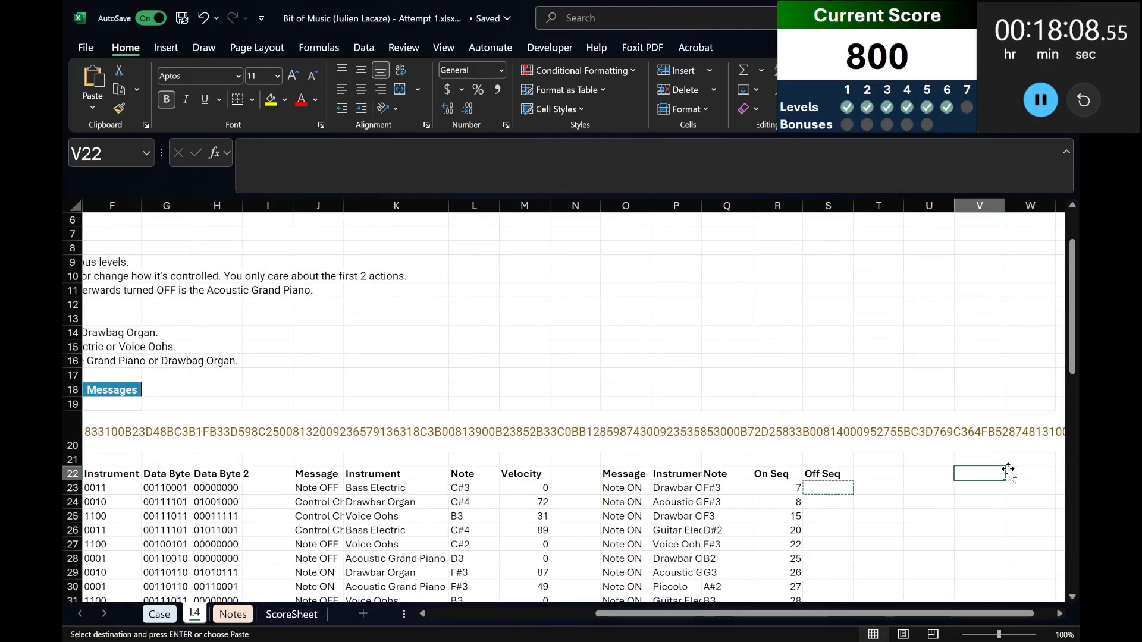
{"action": "type", "text": "=xlookup(min("}
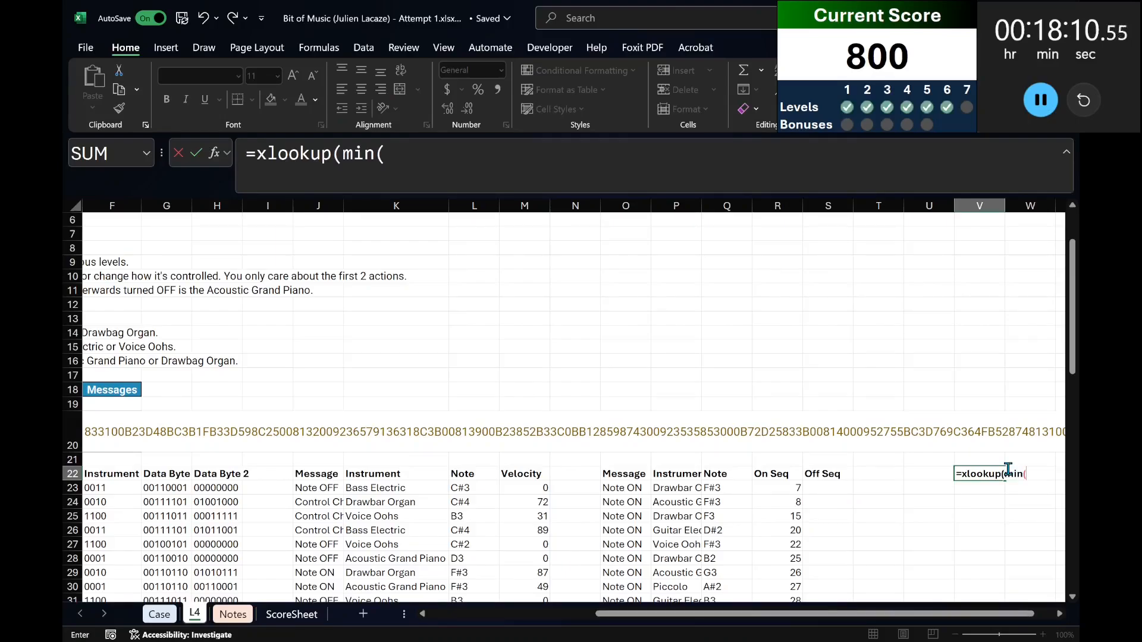
{"action": "key", "text": "Left"}
{"action": "key", "text": "Left"}
{"action": "key", "text": "Left"}
{"action": "key", "text": "Down"}
{"action": "key", "text": "ctrl+shift+Down"}
{"action": "type", "text": "),"}
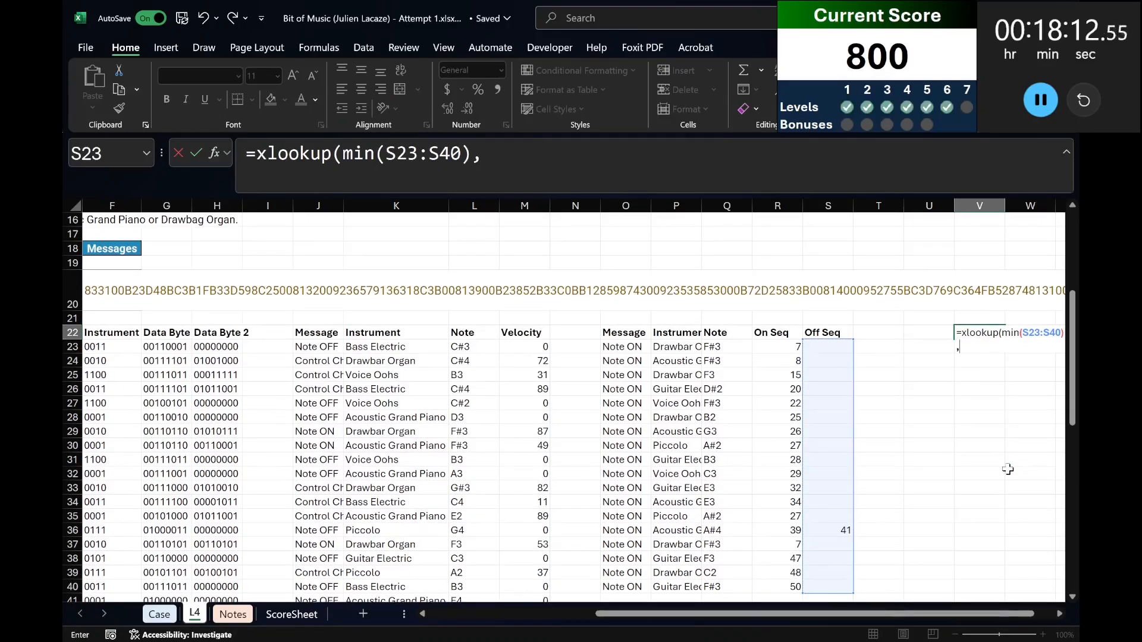
Complete V22's XLOOKUP with lookup array S23:S40 and return the instrument from P23:P40.
{"action": "key", "text": "Left"}
{"action": "key", "text": "Left"}
{"action": "key", "text": "Left"}
{"action": "key", "text": "Left"}
{"action": "key", "text": "Down"}
{"action": "key", "text": "Right"}
{"action": "key", "text": "ctrl+shift+Down"}
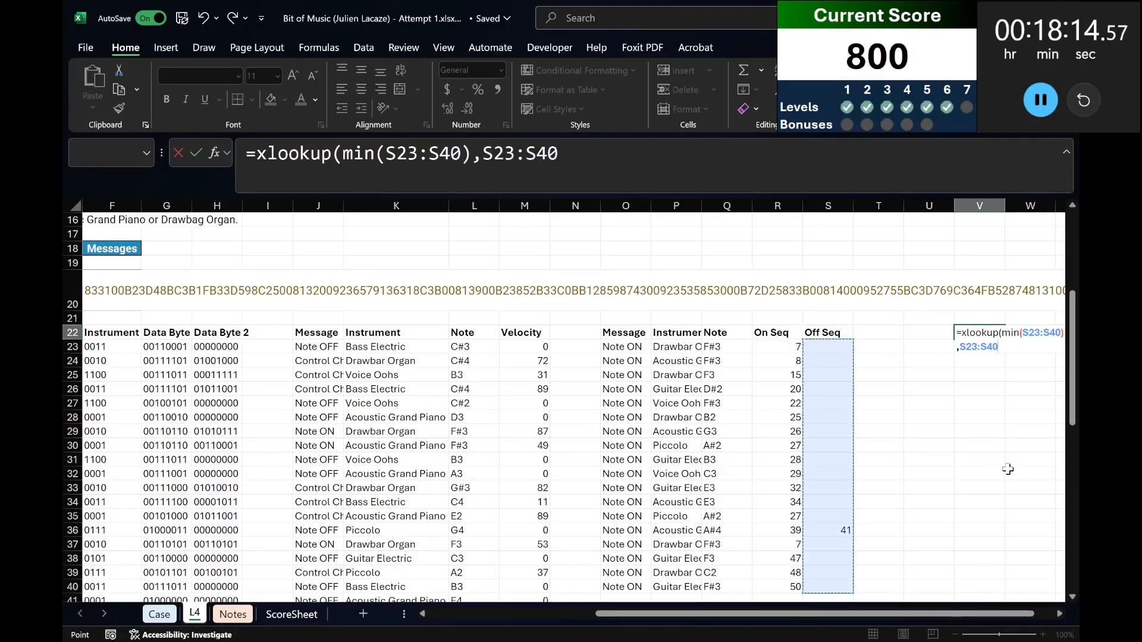
{"action": "type", "text": ","}
{"action": "key", "text": "Left"}
{"action": "key", "text": "Left"}
{"action": "key", "text": "Left"}
{"action": "key", "text": "Left"}
{"action": "key", "text": "Left"}
{"action": "key", "text": "Left"}
{"action": "key", "text": "Down"}
{"action": "key", "text": "ctrl+shift+Down"}
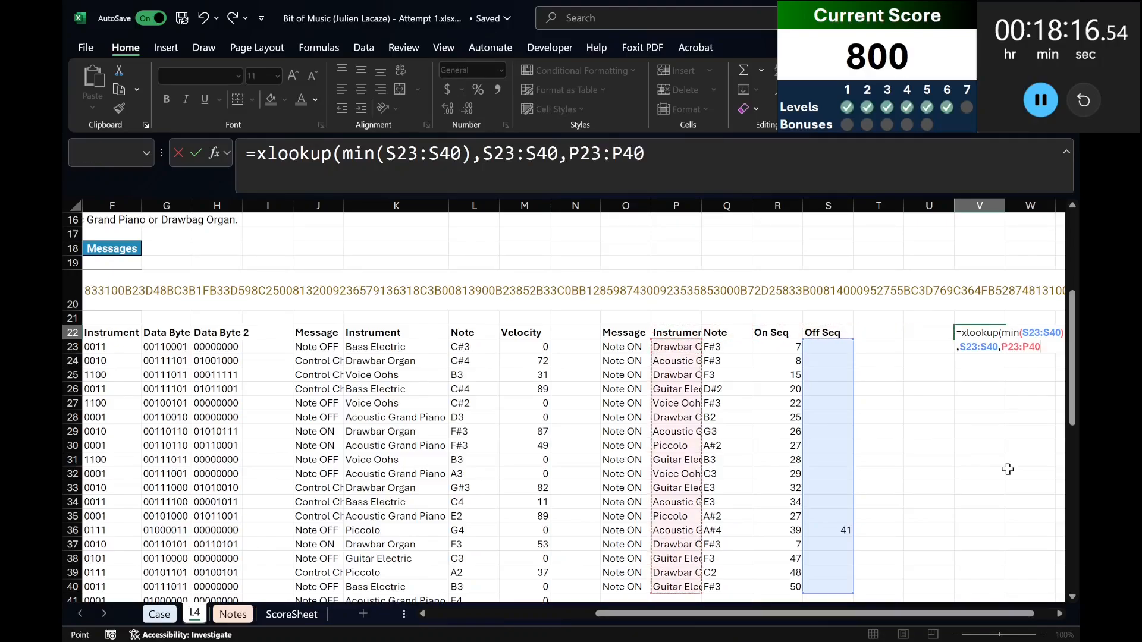
{"action": "key", "text": "Return"}
{"action": "key", "text": "Up"}
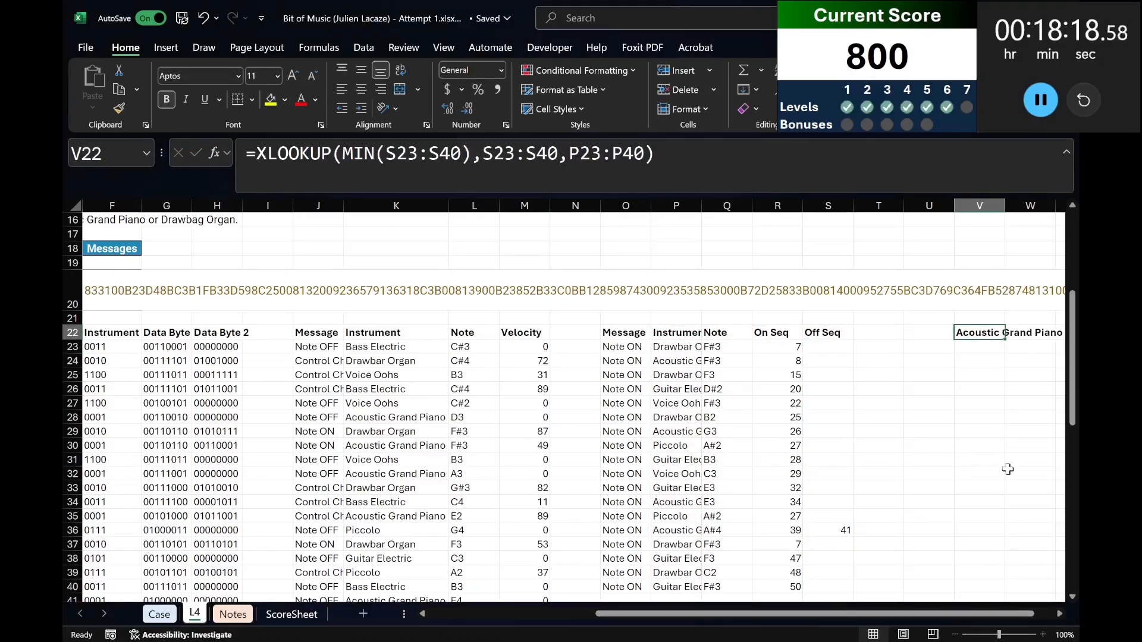
Copy the Level 7 game numbers starting at 121 from the Case sheet and paste them as values from U23 on L4.
{"action": "key", "text": "Down"}
{"action": "key", "text": "Left"}
{"action": "key", "text": "ctrl+Page_Up"}
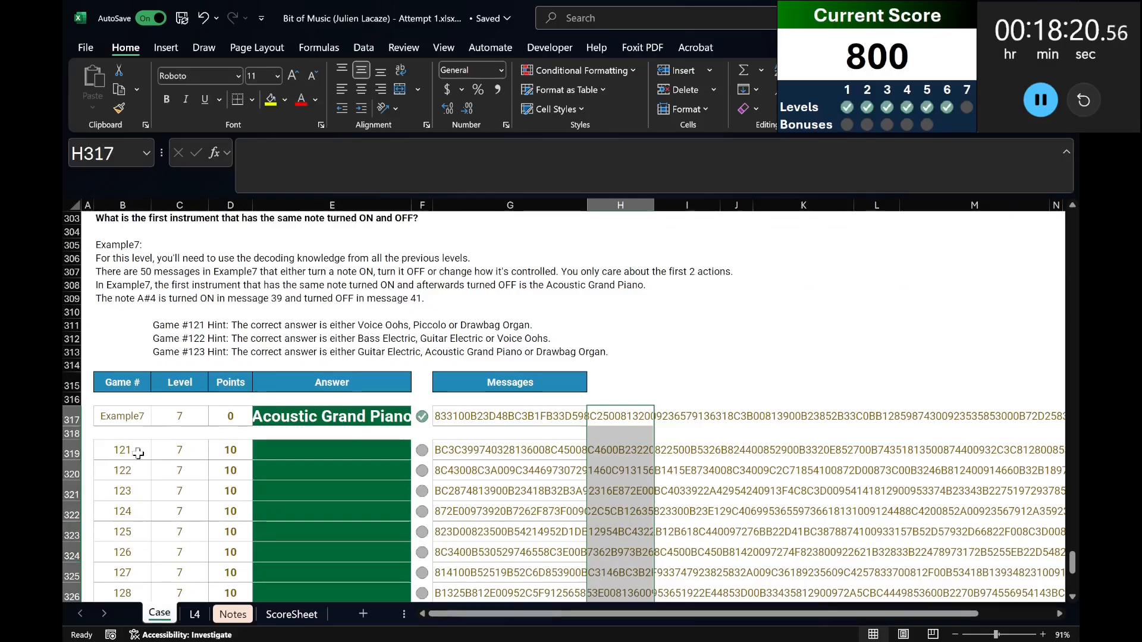
{"action": "left_click", "coordinate": [138, 453]}
{"action": "key", "text": "ctrl+shift+Down"}
{"action": "key", "text": "ctrl+c"}
{"action": "key", "text": "ctrl+Page_Down"}
{"action": "key", "text": "ctrl+shift+v"}
Create a what-if data table over U22:V42 with A20 as the column input cell to evaluate every Level 7 game.
{"action": "key", "text": "Up"}
{"action": "key", "text": "shift+Right"}
{"action": "key", "text": "ctrl+shift+Down"}
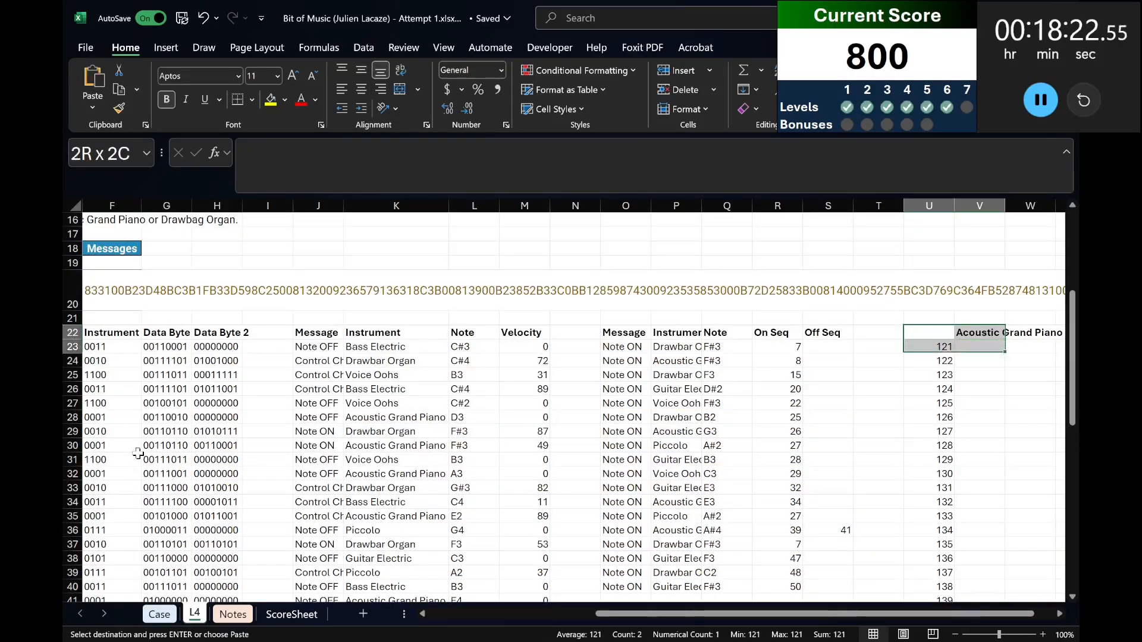
{"action": "key", "text": "ctrl+shift+Down"}
{"action": "key", "text": "alt+d"}
{"action": "key", "text": "t"}
{"action": "scroll", "coordinate": [687, 525], "scroll_direction": "up", "scroll_amount": 2}
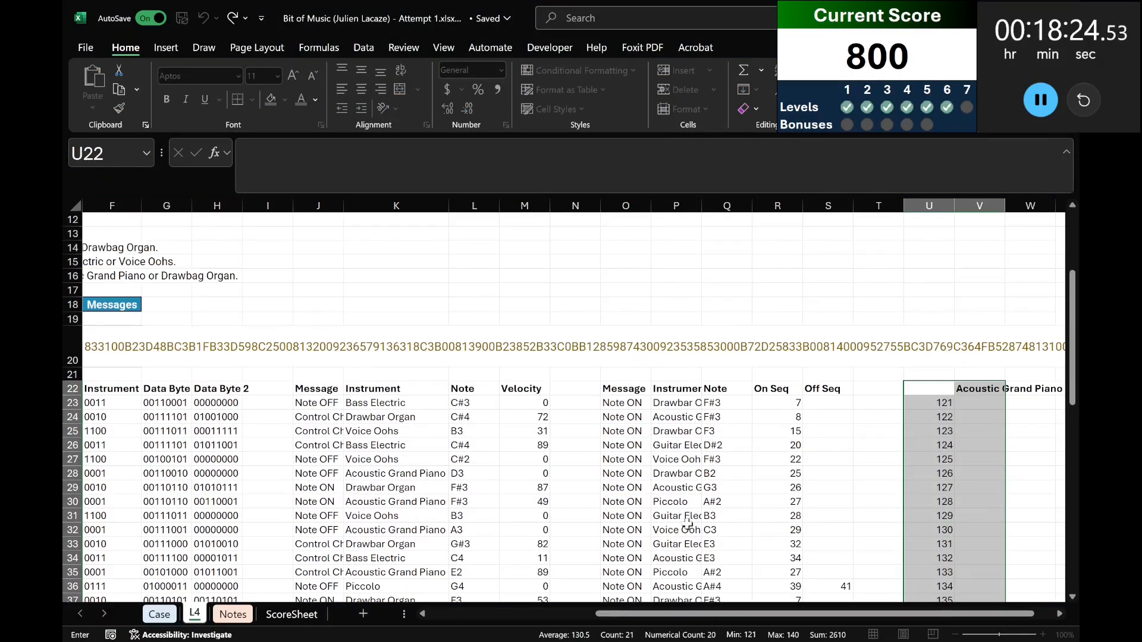
{"action": "scroll", "coordinate": [310, 489], "scroll_direction": "left", "scroll_amount": 5}
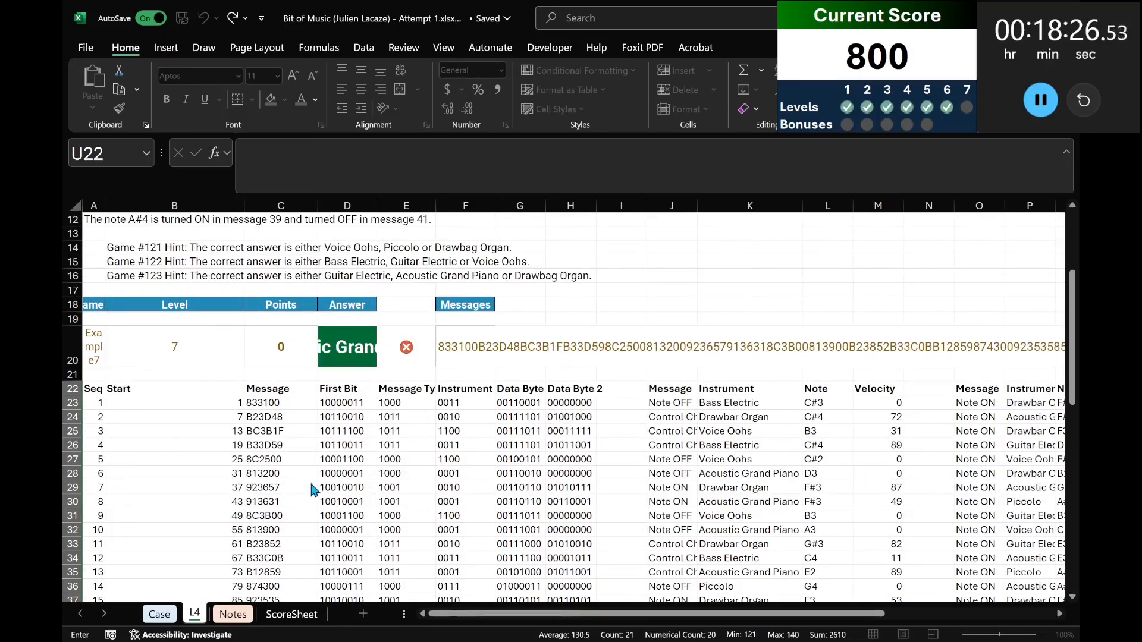
{"action": "key", "text": "Return"}
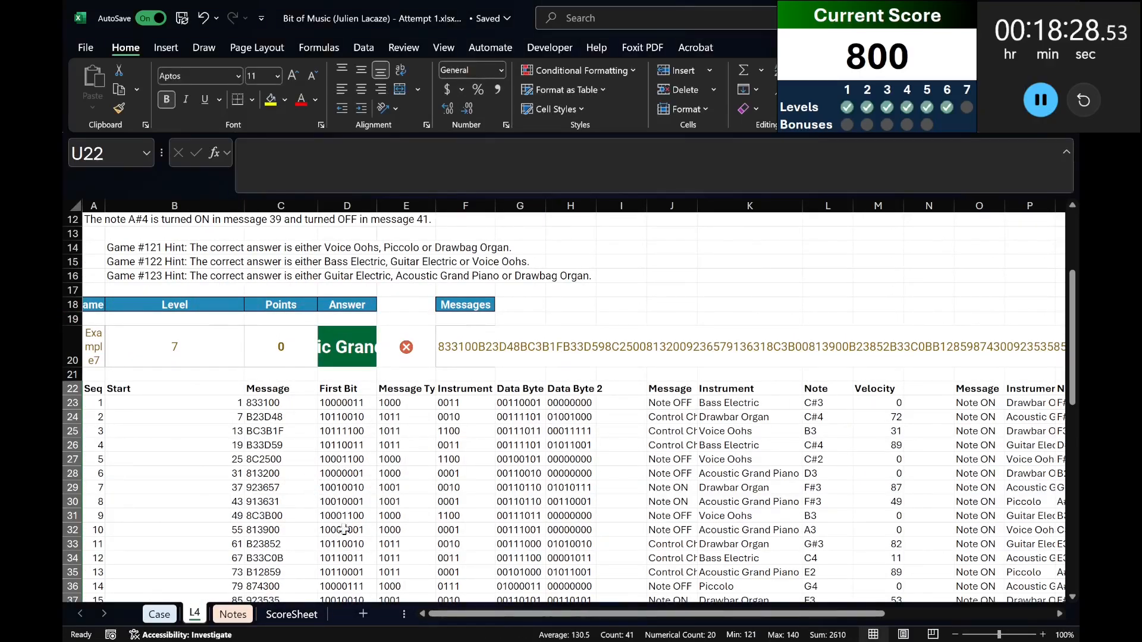
Copy the data table's instruments from V23 downward and paste them as values into the Level 7 answers from E319 on Case.
{"action": "left_click_drag", "start_coordinate": [680, 608], "coordinate": [850, 608]}
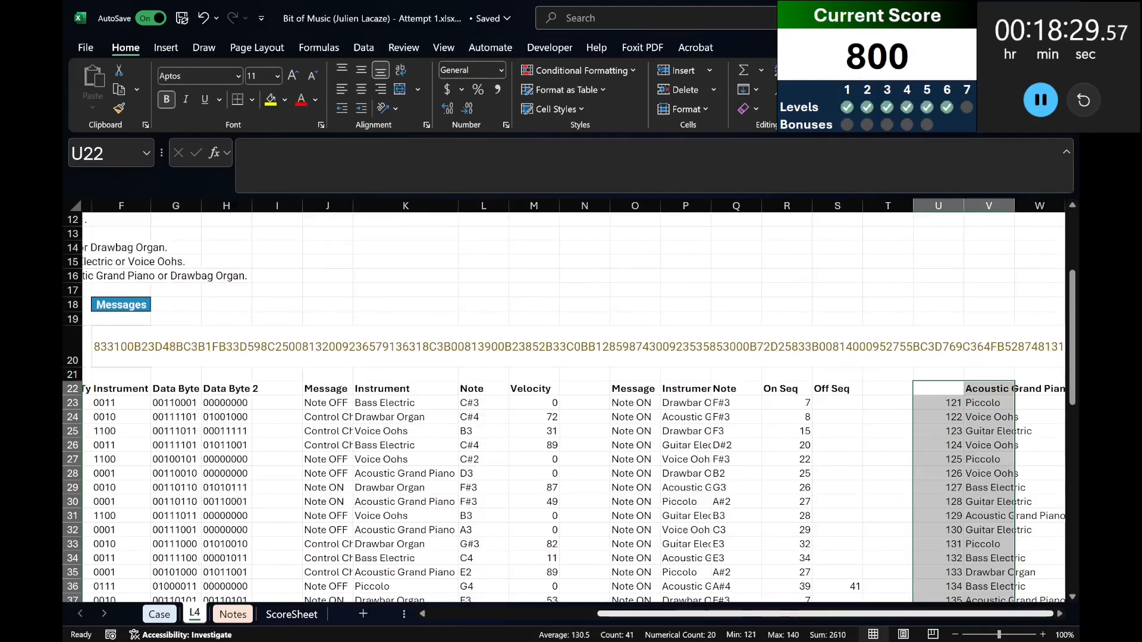
{"action": "left_click", "coordinate": [981, 403]}
{"action": "key", "text": "ctrl+shift+Down"}
{"action": "key", "text": "ctrl+c"}
{"action": "key", "text": "ctrl+Page_Up"}
{"action": "scroll", "coordinate": [118, 376], "scroll_direction": "up", "scroll_amount": 1}
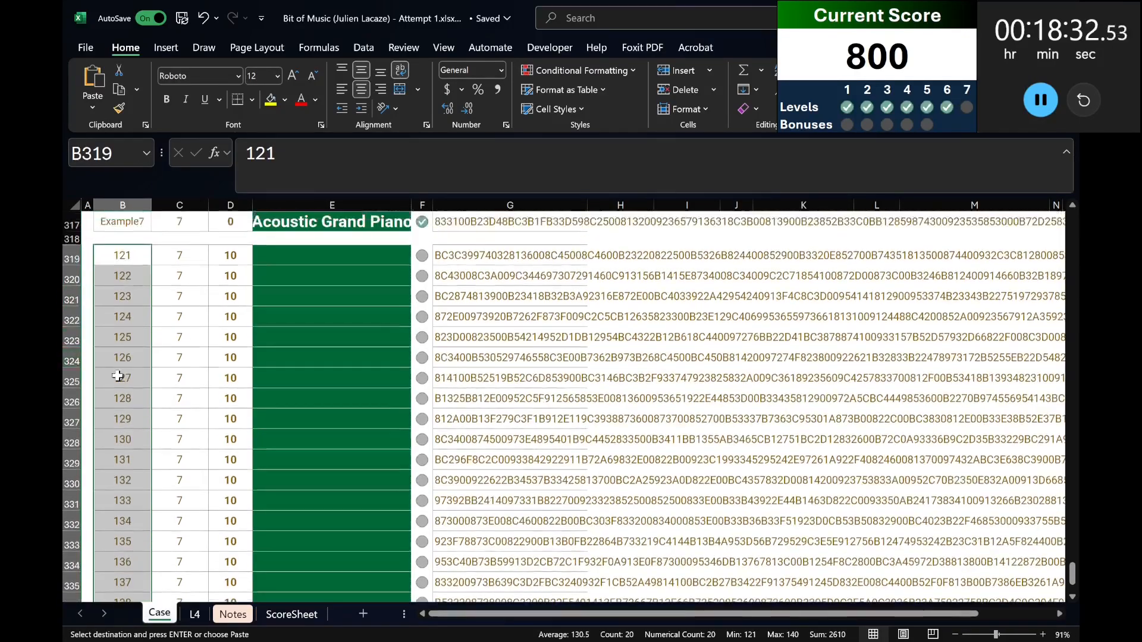
{"action": "scroll", "coordinate": [118, 375], "scroll_direction": "up", "scroll_amount": 2}
{"action": "left_click", "coordinate": [350, 333]}
{"action": "key", "text": "ctrl+v"}
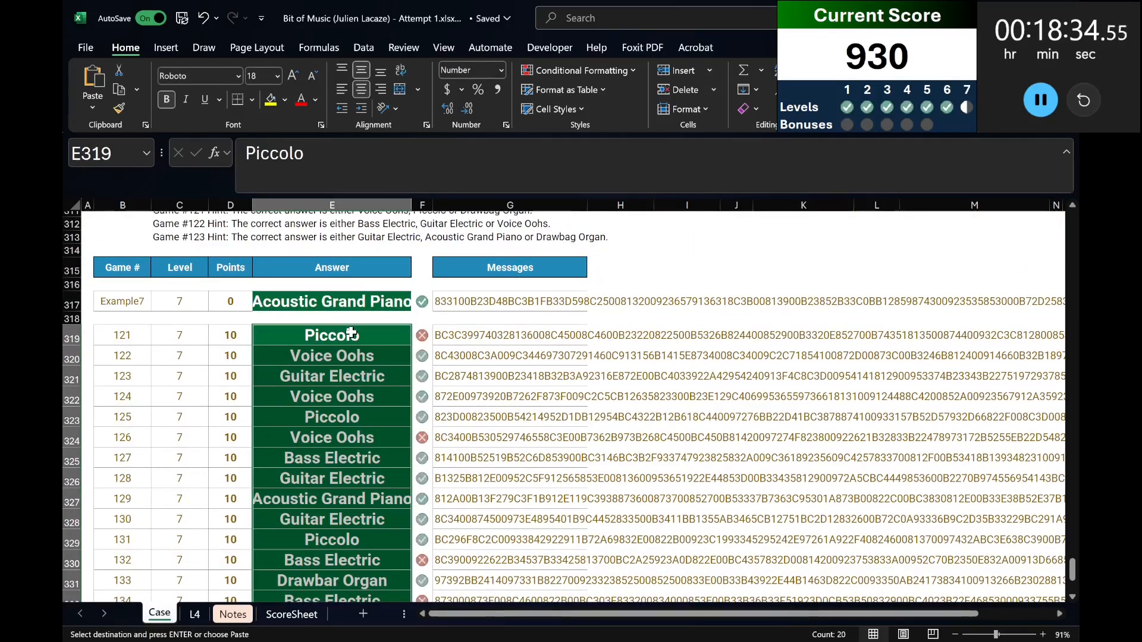
Set the game number in A20 on L4 to 121 to load that game's messages.
{"action": "left_click", "coordinate": [195, 618]}
{"action": "scroll", "coordinate": [865, 535], "scroll_direction": "up", "scroll_amount": 3}
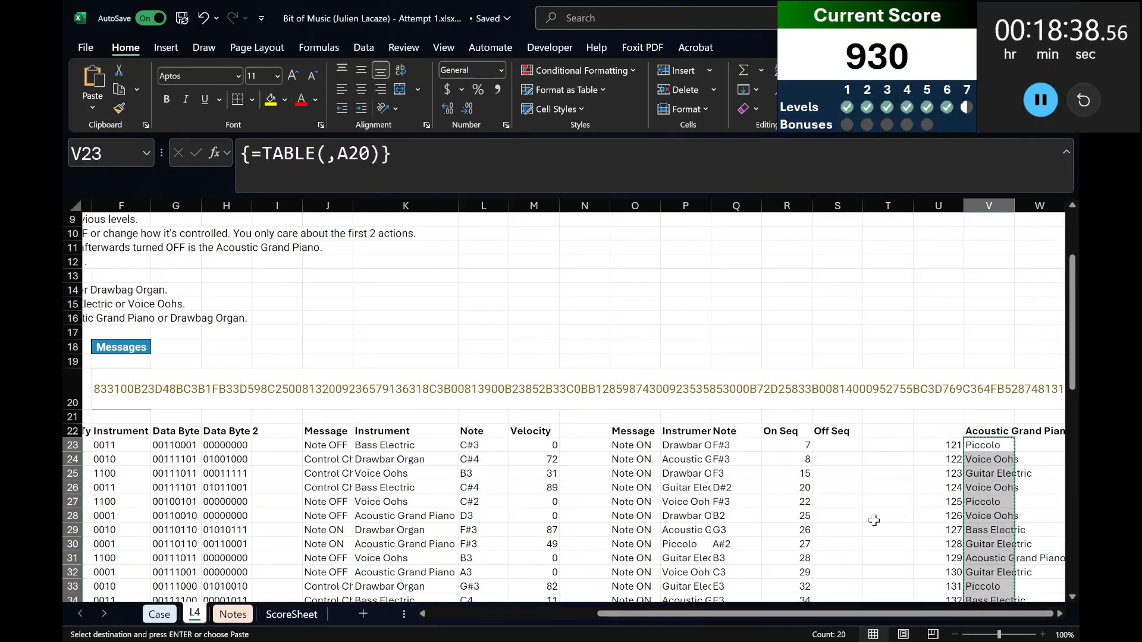
{"action": "scroll", "coordinate": [826, 623], "scroll_direction": "left", "scroll_amount": 5}
{"action": "left_click", "coordinate": [91, 387]}
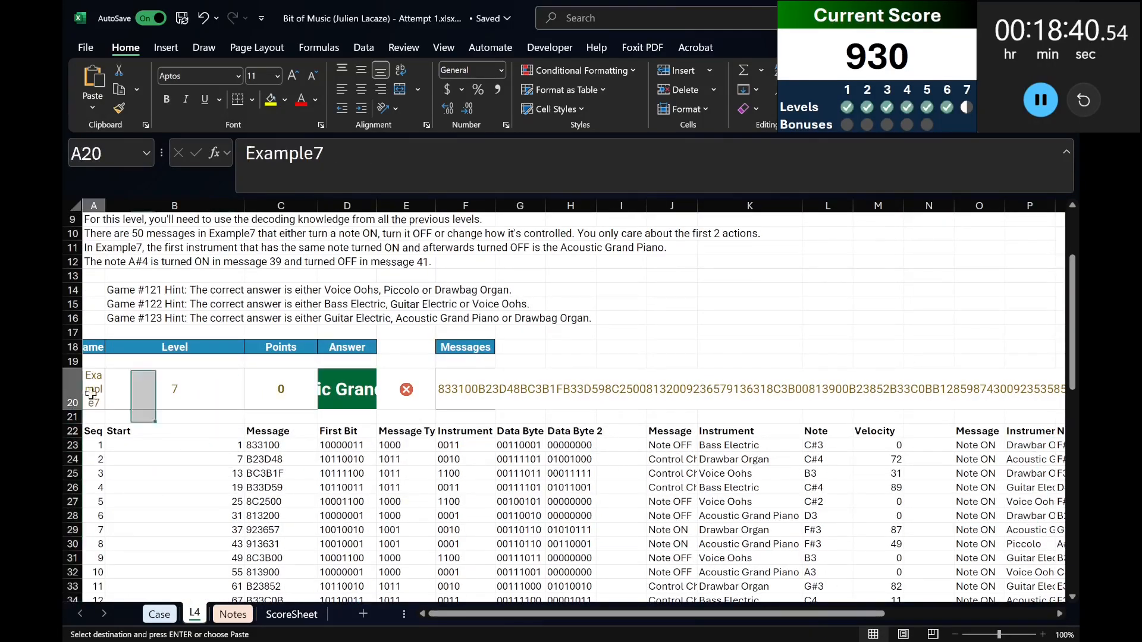
{"action": "type", "text": "121"}
{"action": "key", "text": "Return"}
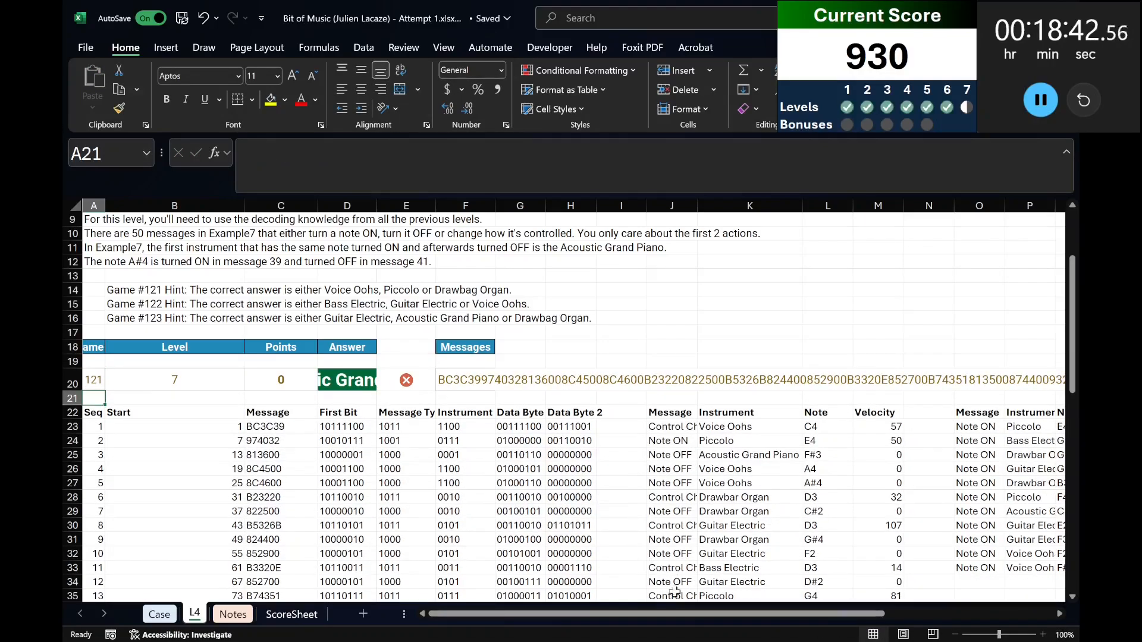
Examine game 121's Note ON list, comparing the On Seq and Off Seq entries row by row.
{"action": "left_click_drag", "start_coordinate": [676, 613], "coordinate": [838, 616]}
{"action": "scroll", "coordinate": [853, 580], "scroll_direction": "down", "scroll_amount": 2}
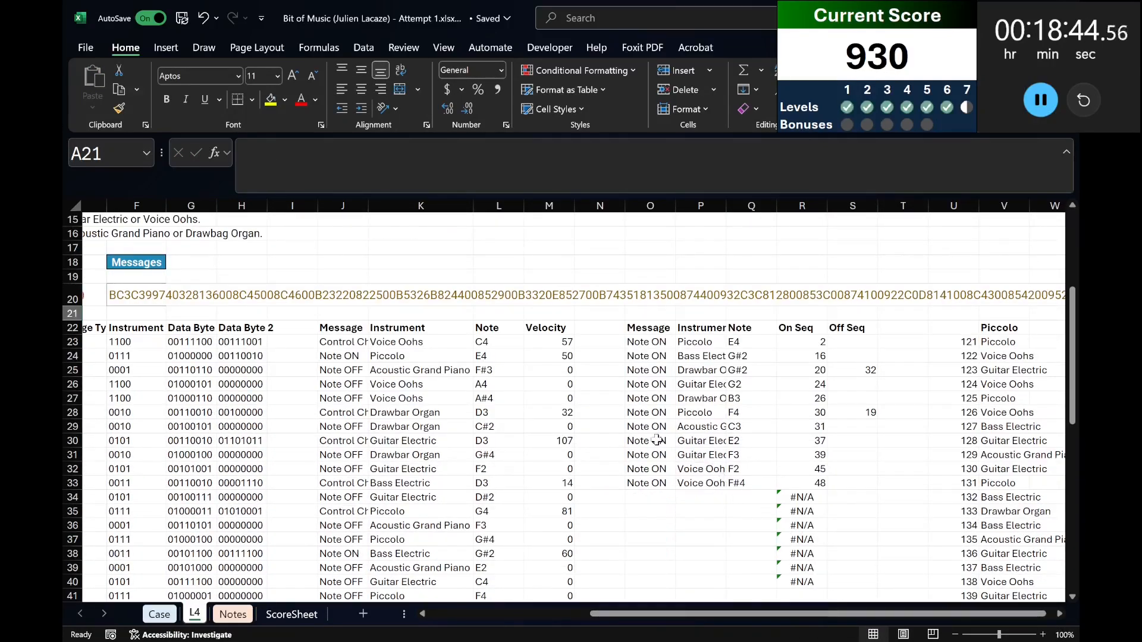
{"action": "left_click_drag", "start_coordinate": [649, 412], "coordinate": [869, 412]}
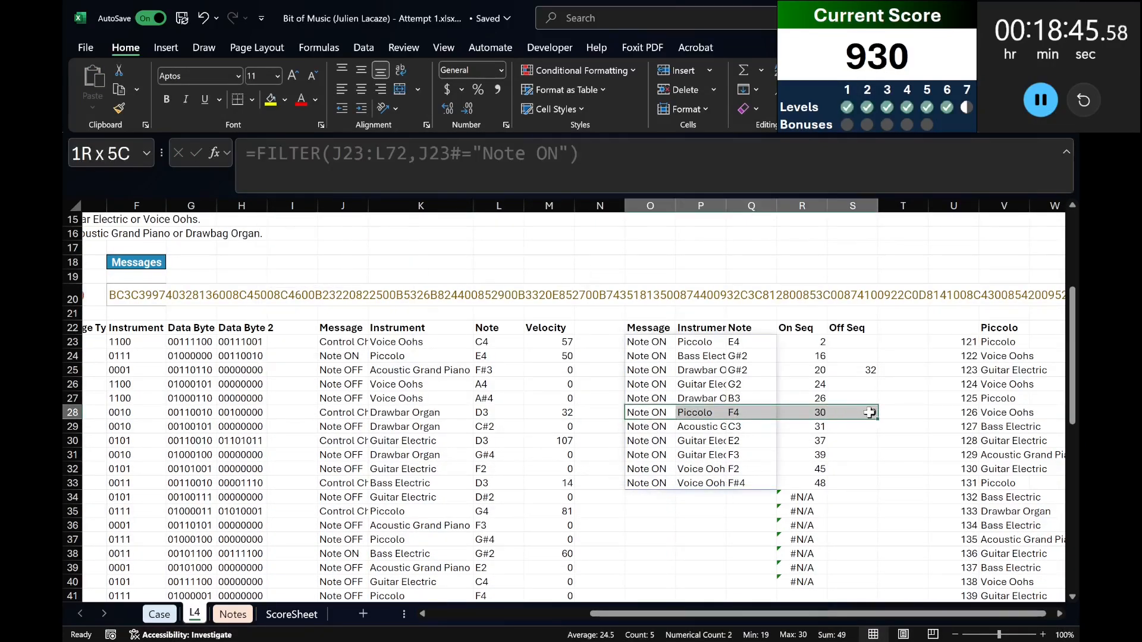
{"action": "left_click", "coordinate": [850, 502]}
{"action": "left_click", "coordinate": [659, 430]}
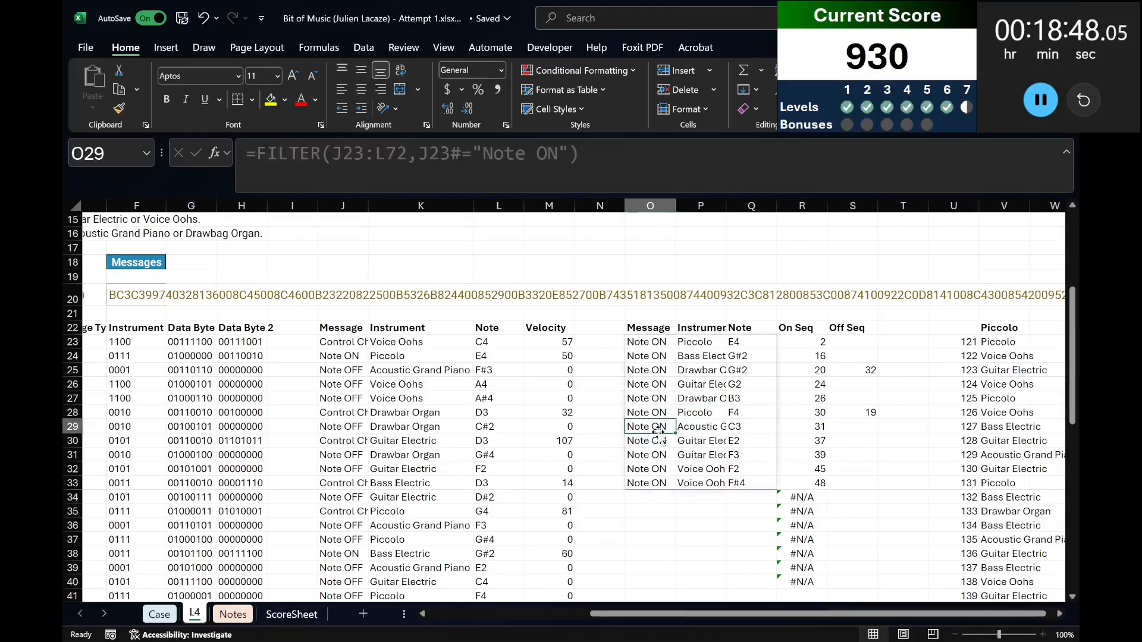
{"action": "left_click", "coordinate": [642, 340]}
{"action": "left_click", "coordinate": [811, 355]}
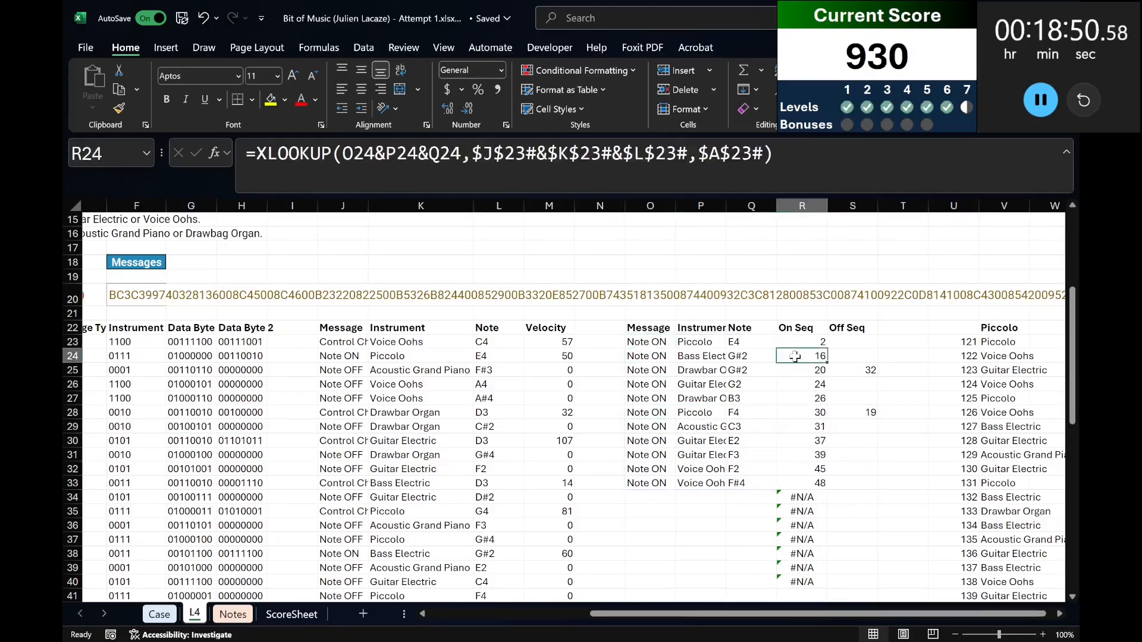
Copy the On Seq and Off Seq formulas in R23:S23 and paste them down the columns through row 72.
{"action": "left_click", "coordinate": [810, 341]}
{"action": "scroll", "coordinate": [815, 480], "scroll_direction": "down", "scroll_amount": 5}
{"action": "key", "text": "ctrl+c"}
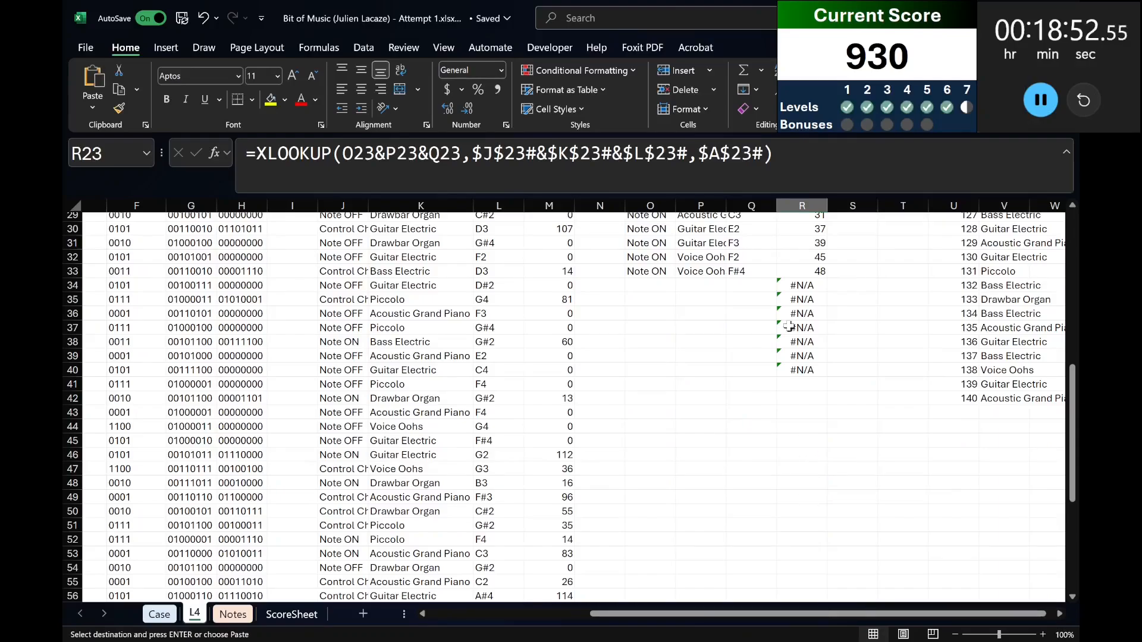
{"action": "scroll", "coordinate": [787, 326], "scroll_direction": "up", "scroll_amount": 4}
{"action": "left_click_drag", "start_coordinate": [802, 299], "coordinate": [871, 300]}
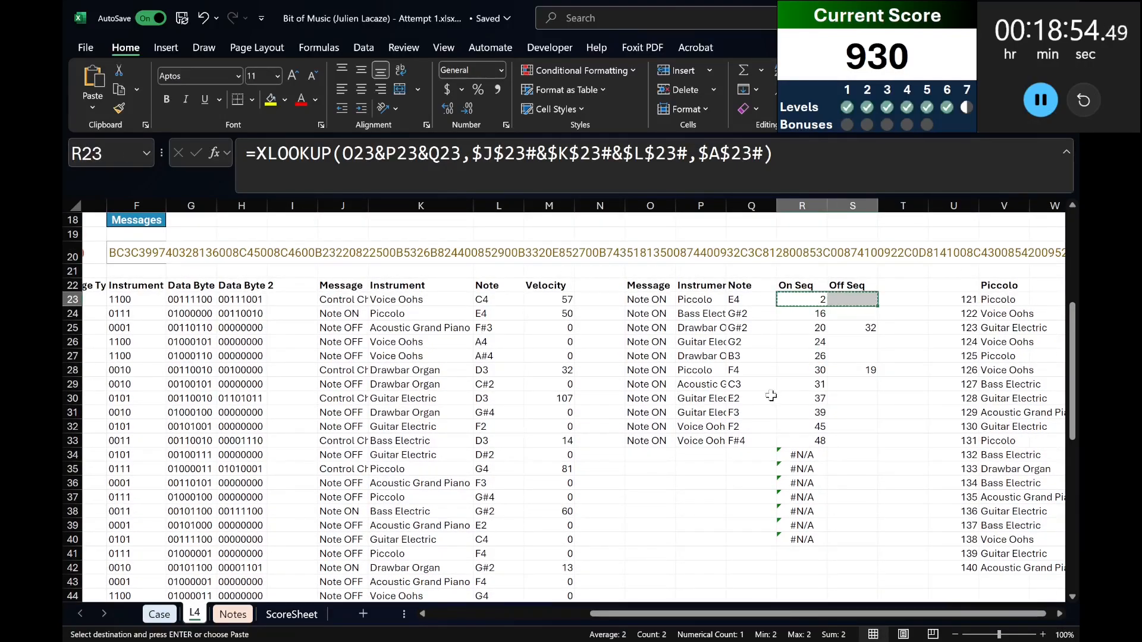
{"action": "scroll", "coordinate": [773, 410], "scroll_direction": "down", "scroll_amount": 15}
{"action": "left_click", "coordinate": [811, 355], "text": "shift"}
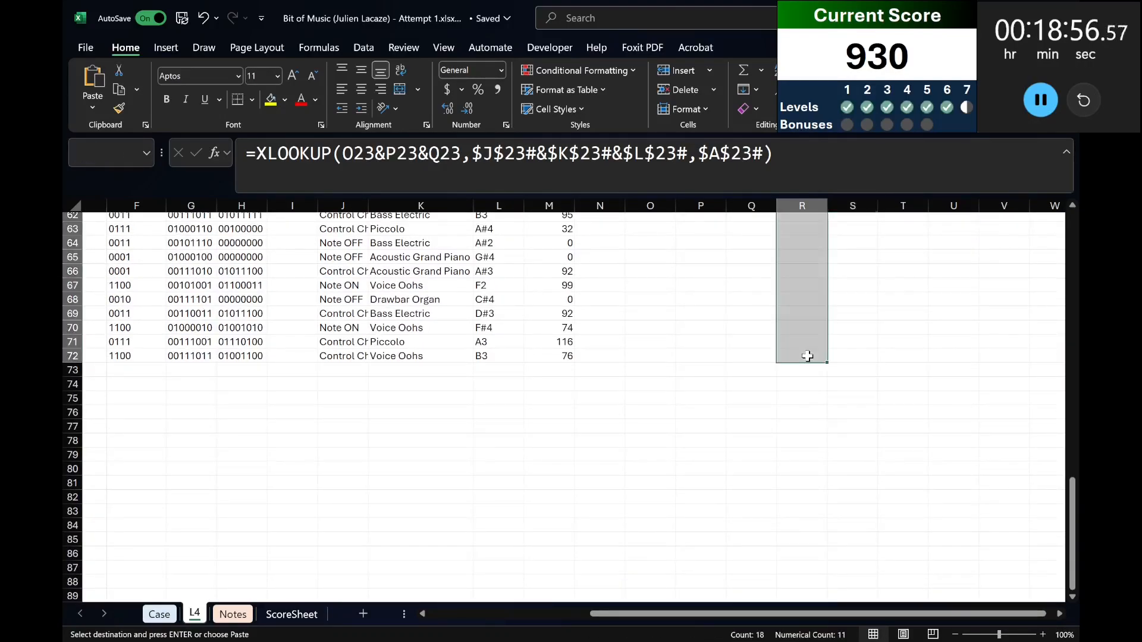
{"action": "key", "text": "ctrl+v"}
Inspect the On Seq and Off Seq formulas for the Piccolo F4 note in row 28.
{"action": "left_click", "coordinate": [809, 471]}
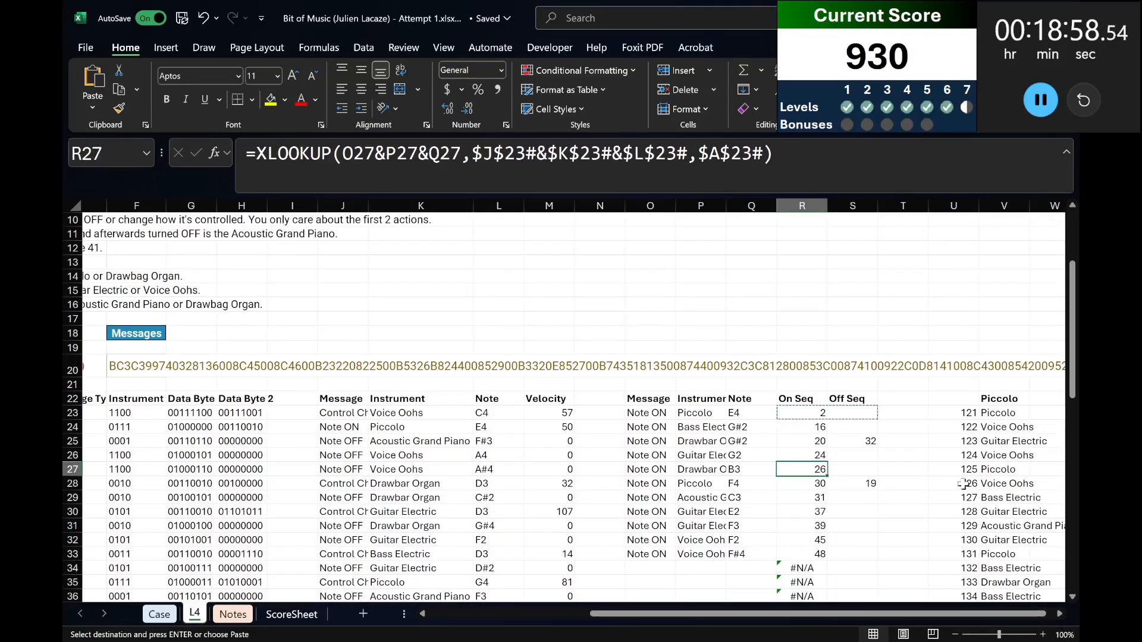
{"action": "left_click", "coordinate": [817, 480]}
{"action": "left_click", "coordinate": [753, 483]}
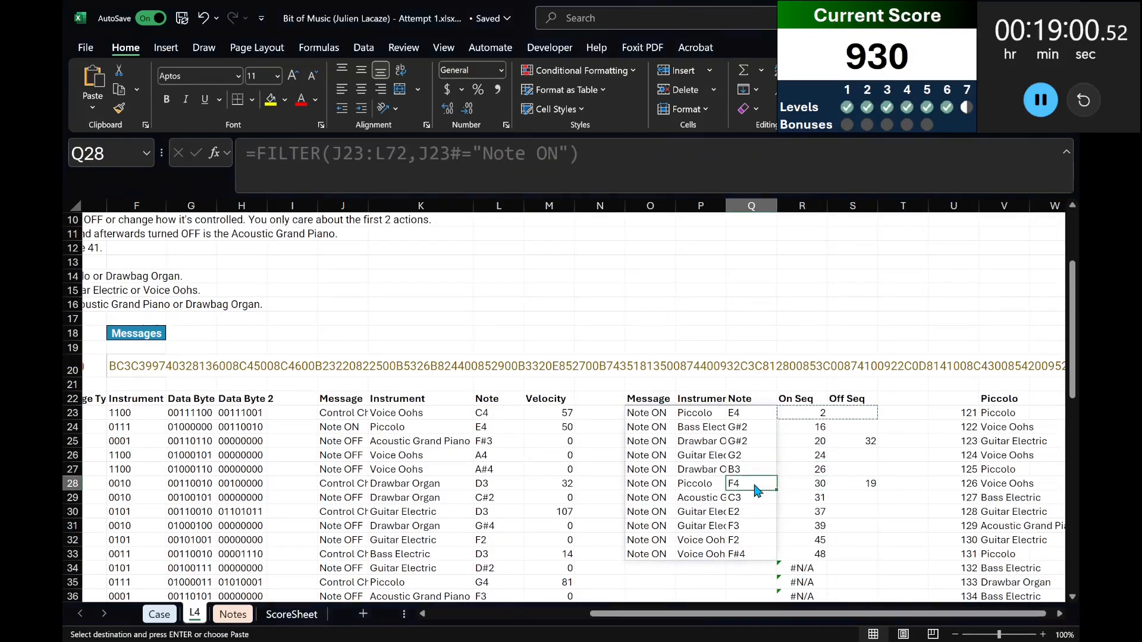
{"action": "left_click", "coordinate": [835, 485]}
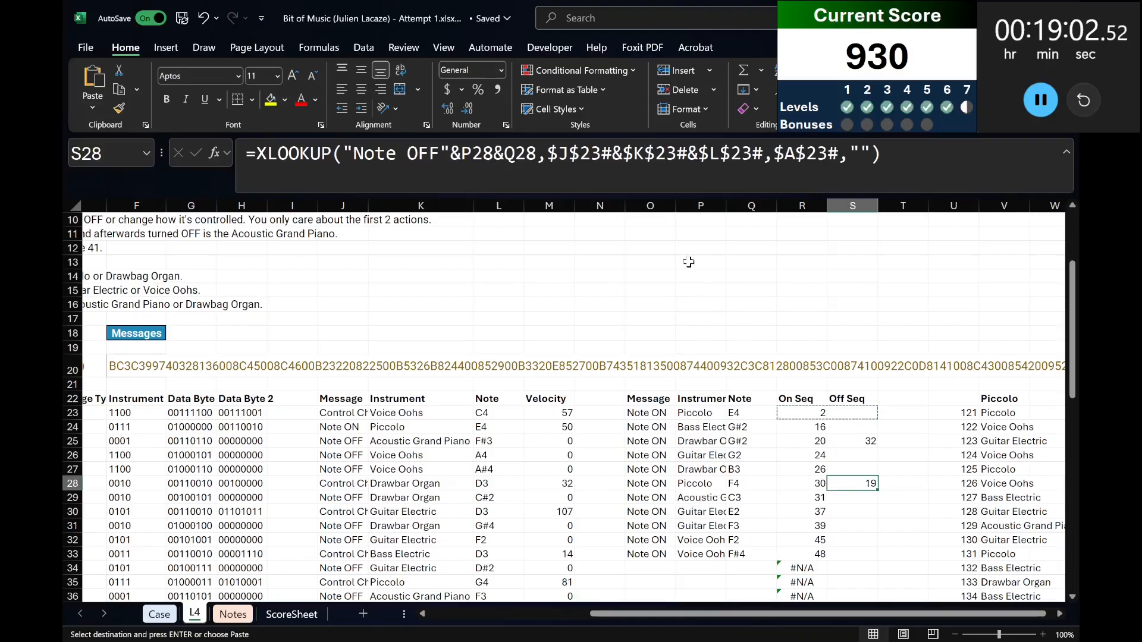
AutoFit the widths of columns O through S and clear the pending copy selection.
{"action": "left_click_drag", "start_coordinate": [650, 206], "coordinate": [839, 207]}
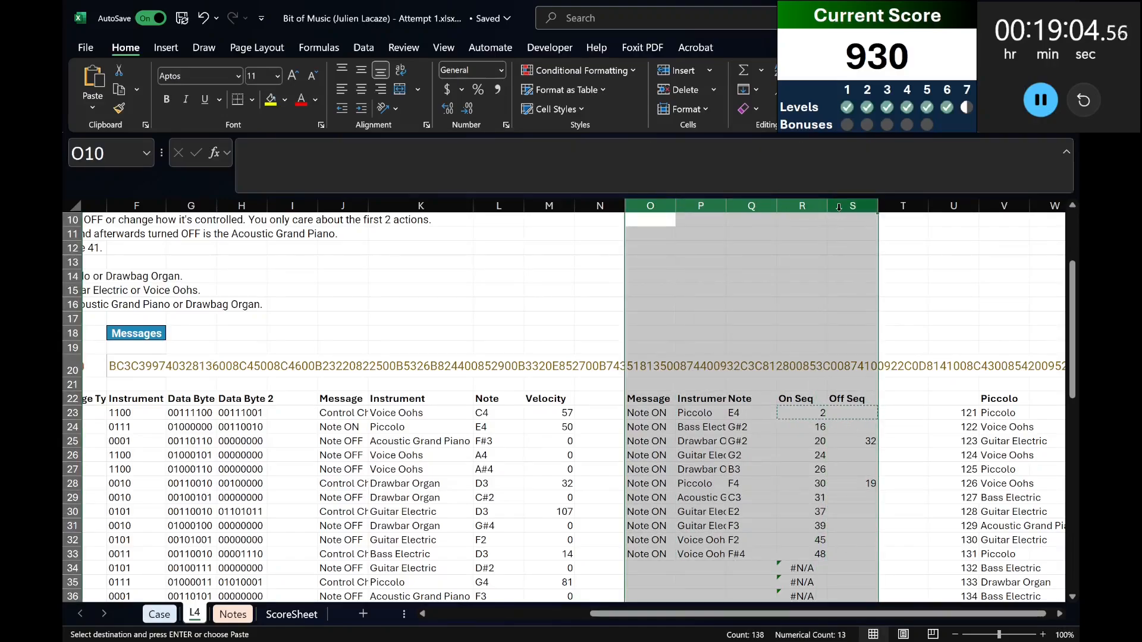
{"action": "key", "text": "alt+h"}
{"action": "key", "text": "o"}
{"action": "key", "text": "i"}
{"action": "left_click", "coordinate": [816, 414]}
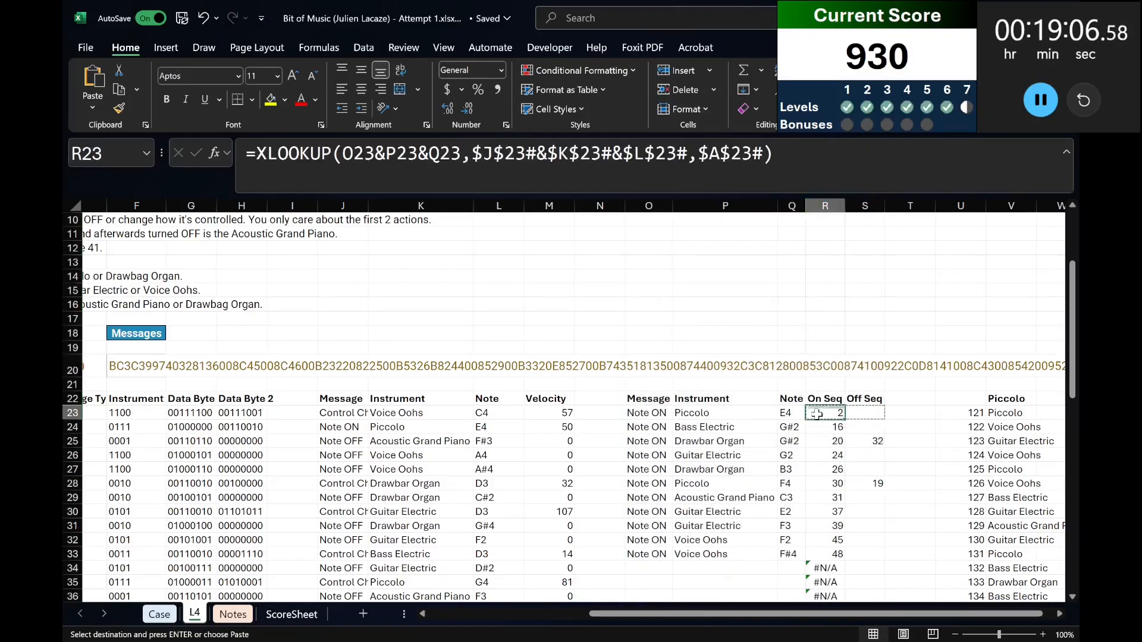
{"action": "left_click", "coordinate": [834, 358]}
{"action": "key", "text": "Escape"}
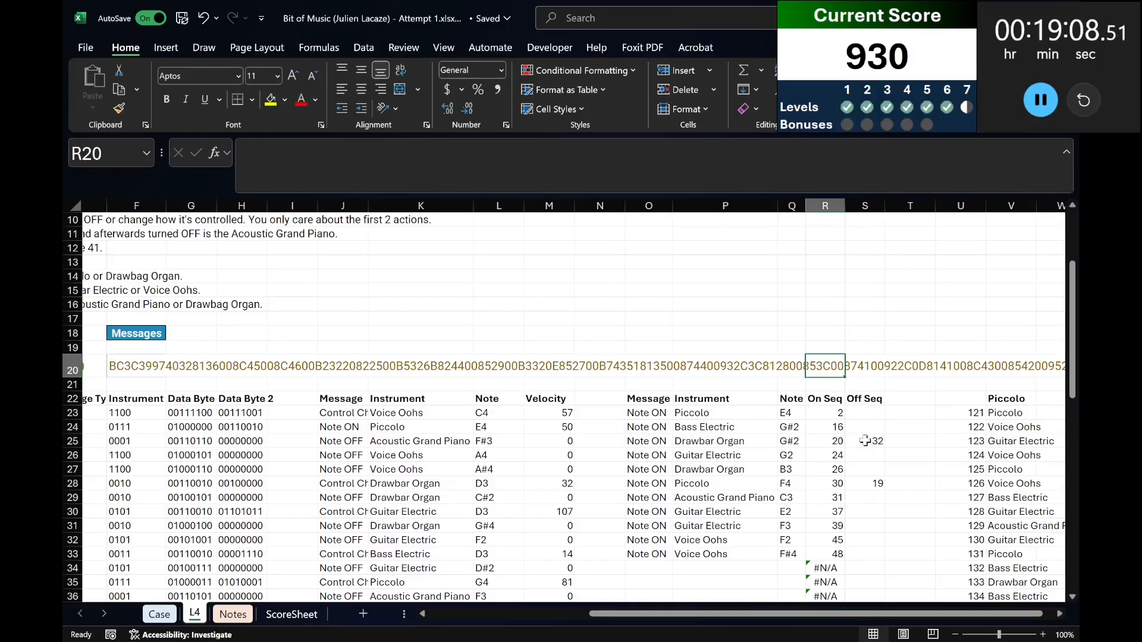
Re-enter the Off Seq XLOOKUP in S23 and open the formula in S24 for editing.
{"action": "left_click", "coordinate": [860, 410]}
{"action": "key", "text": "F2"}
{"action": "key", "text": "Return"}
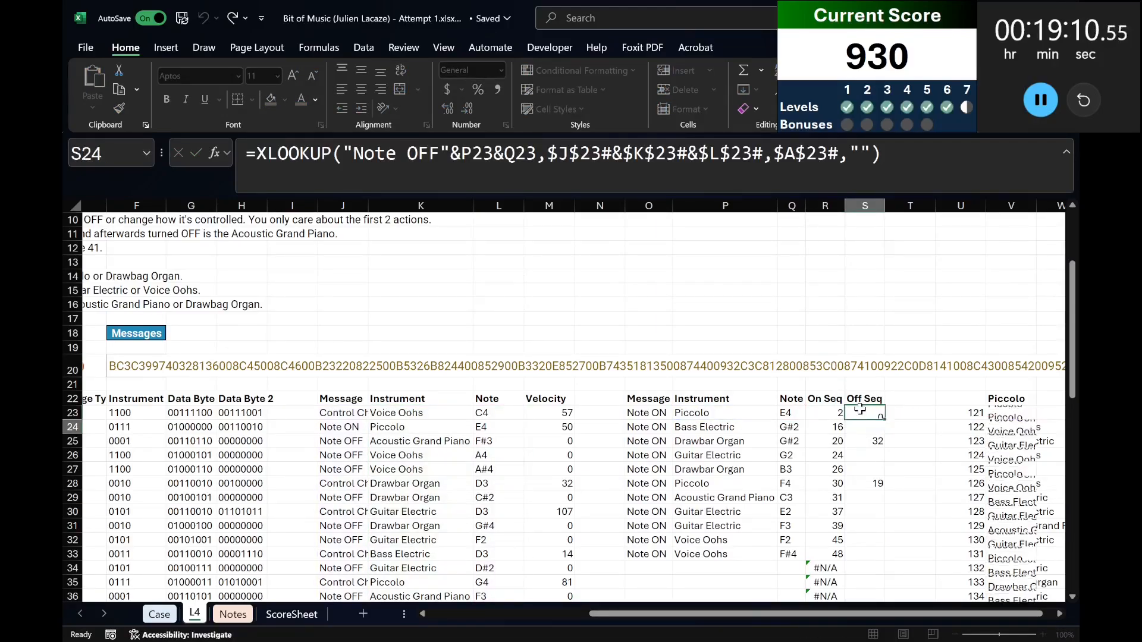
{"action": "key", "text": "F2"}
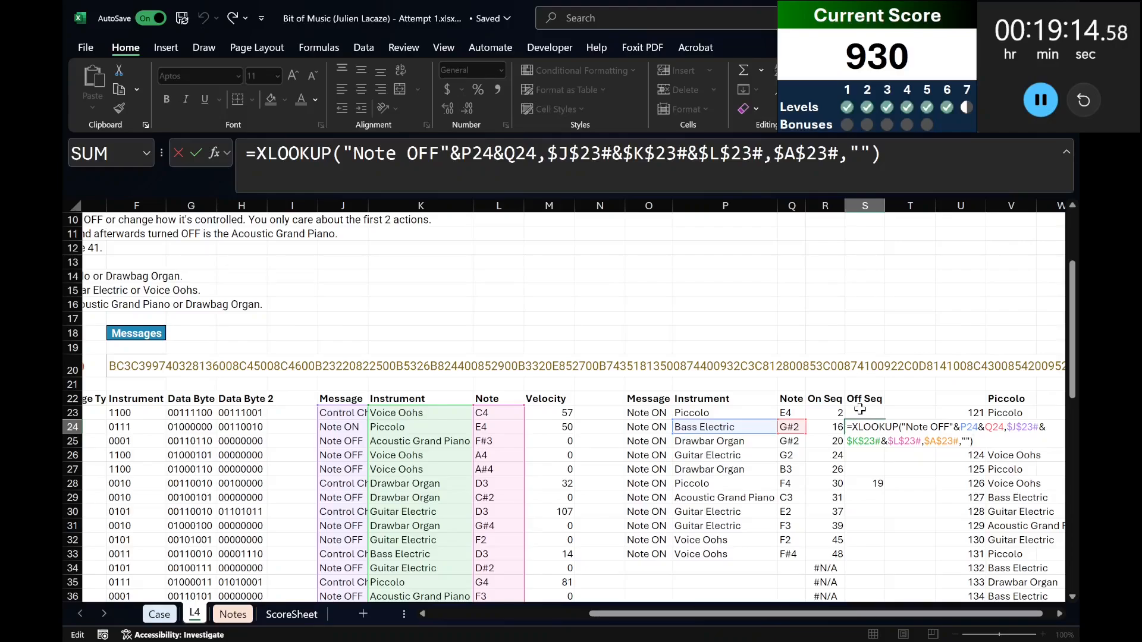
Check the Off Seq XLOOKUP formulas in S24 and S25 by confirming S24 and reopening S25 without changes.
{"action": "key", "text": "Return"}
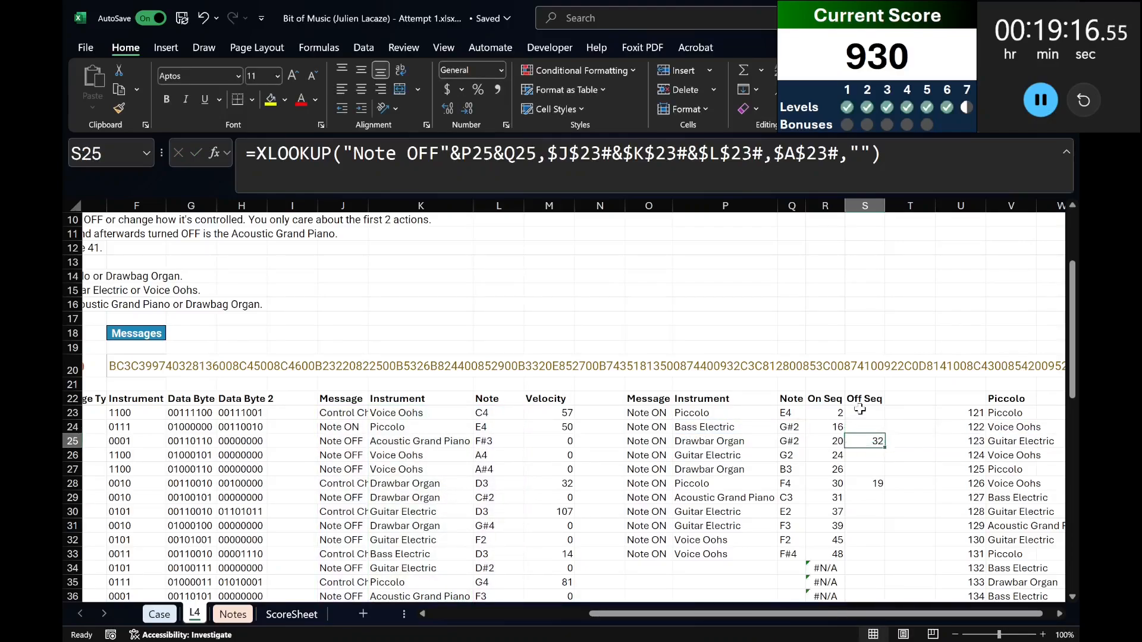
{"action": "key", "text": "F2"}
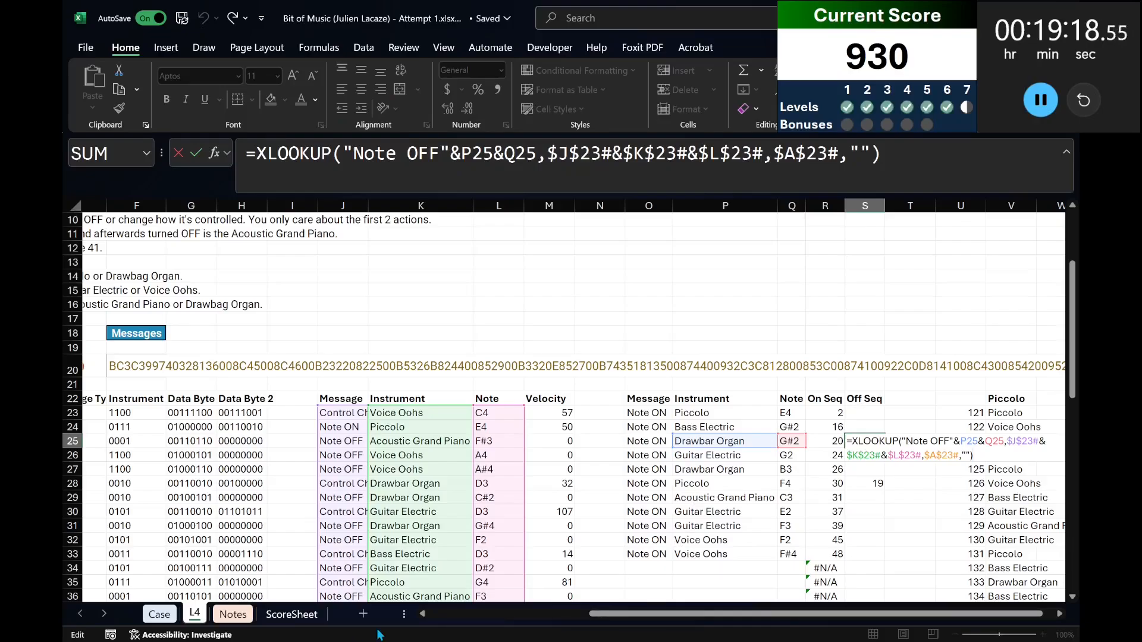
{"action": "key", "text": "ctrl+Return"}
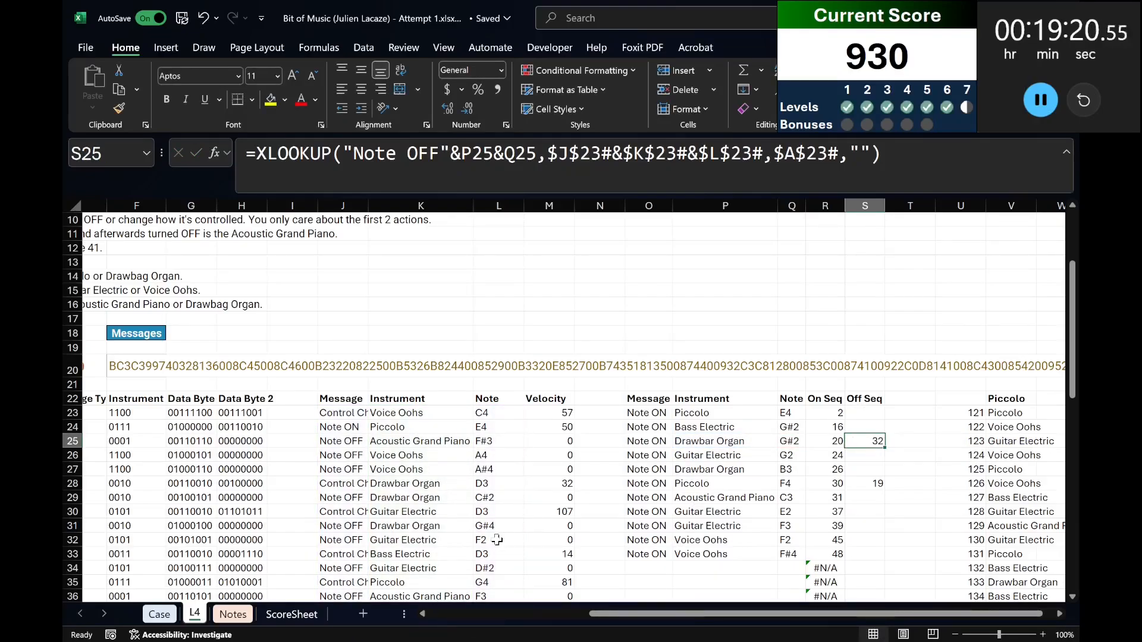
Trace the Drawbar Organ G#2 Note OFF message in row 54 and compare the On Seq and Off Seq values per note.
{"action": "scroll", "coordinate": [498, 540], "scroll_direction": "down", "scroll_amount": 2}
{"action": "left_click_drag", "start_coordinate": [764, 614], "coordinate": [603, 613]}
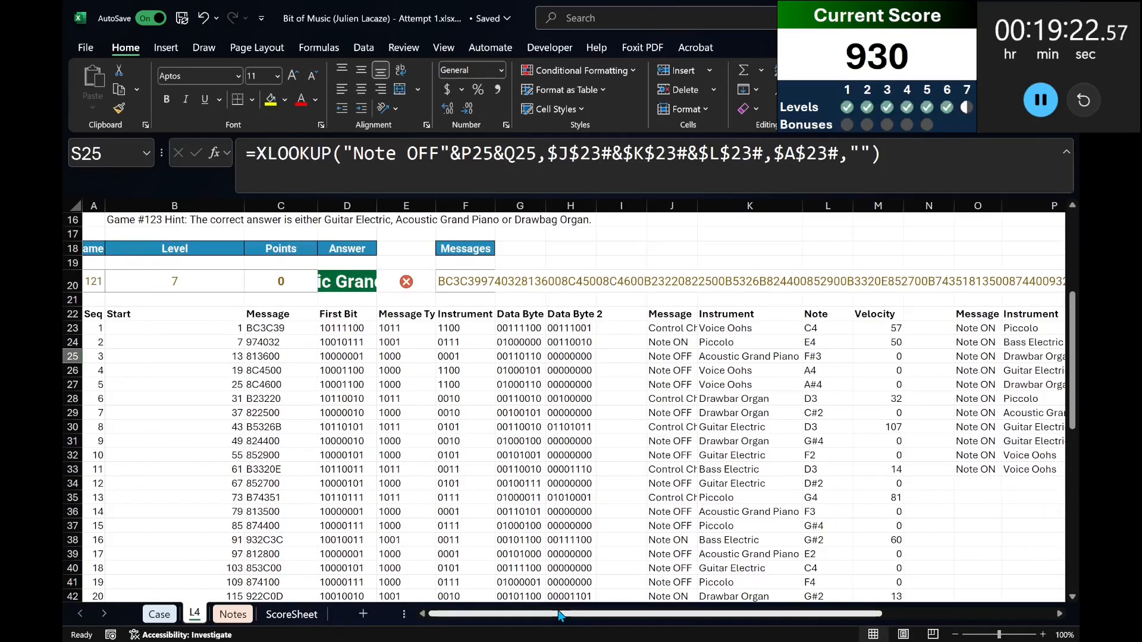
{"action": "scroll", "coordinate": [323, 559], "scroll_direction": "down", "scroll_amount": 4}
{"action": "left_click", "coordinate": [132, 594]}
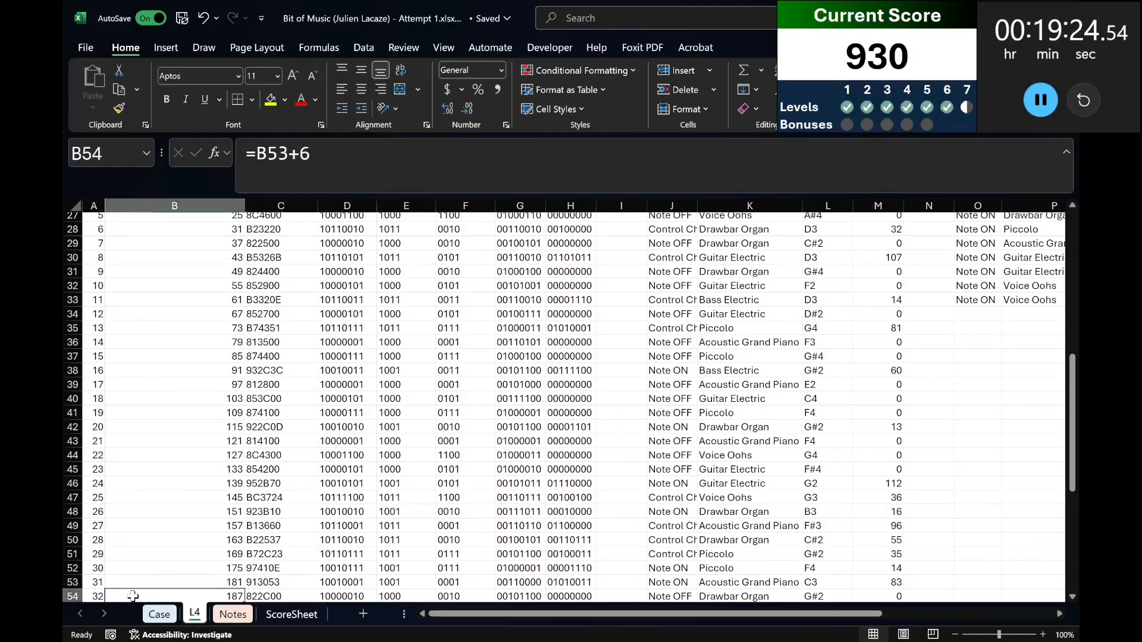
{"action": "key", "text": "shift+space"}
{"action": "left_click_drag", "start_coordinate": [630, 620], "coordinate": [787, 617]}
{"action": "scroll", "coordinate": [786, 577], "scroll_direction": "up", "scroll_amount": 6}
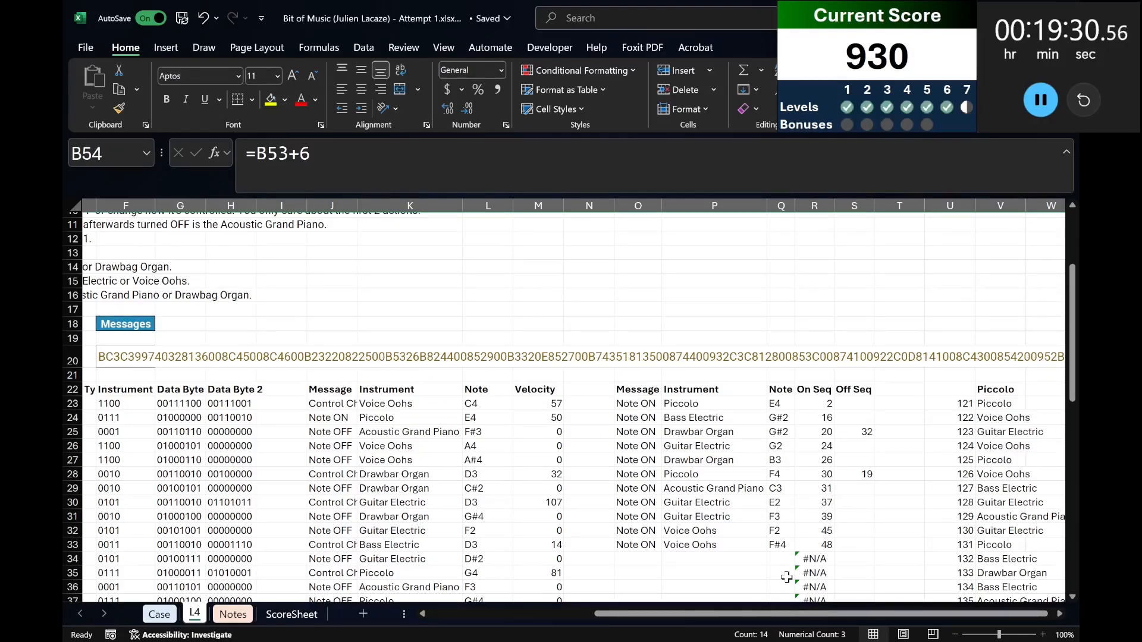
{"action": "scroll", "coordinate": [786, 577], "scroll_direction": "down", "scroll_amount": 4}
{"action": "scroll", "coordinate": [782, 547], "scroll_direction": "up", "scroll_amount": 3}
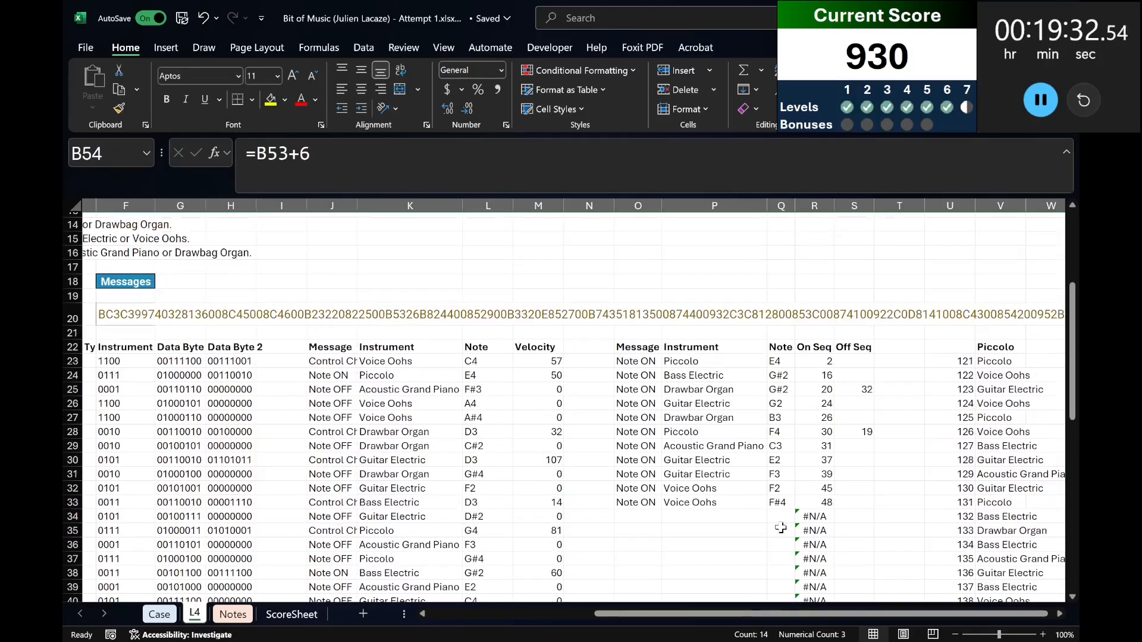
{"action": "left_click", "coordinate": [862, 359]}
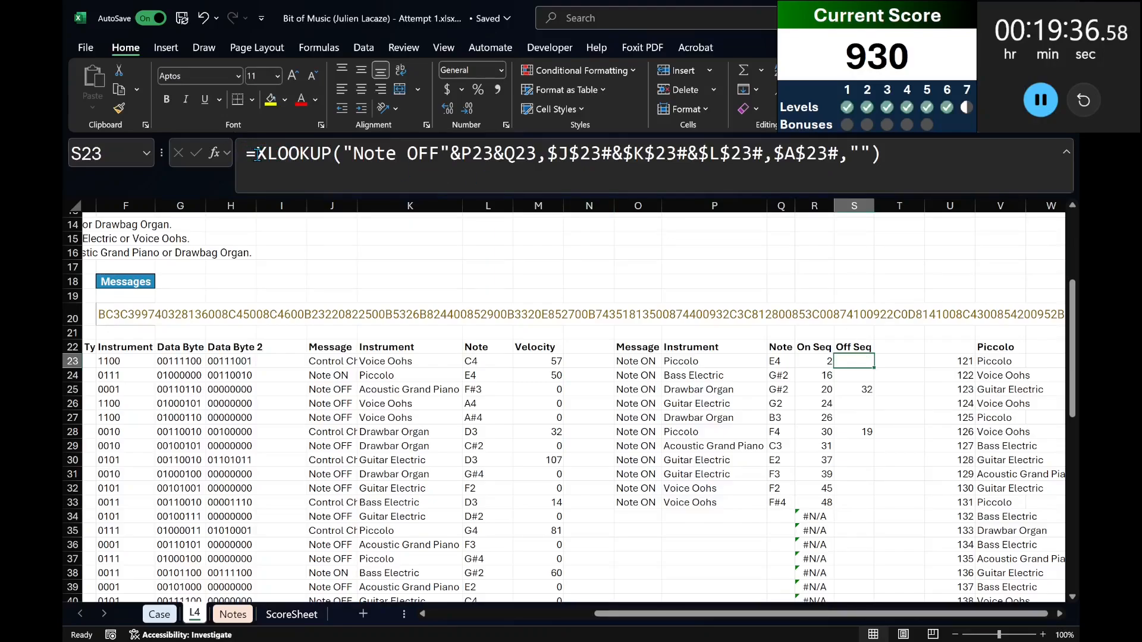
Add the header CountSeq in T22, beside Off Seq.
{"action": "left_click", "coordinate": [909, 347]}
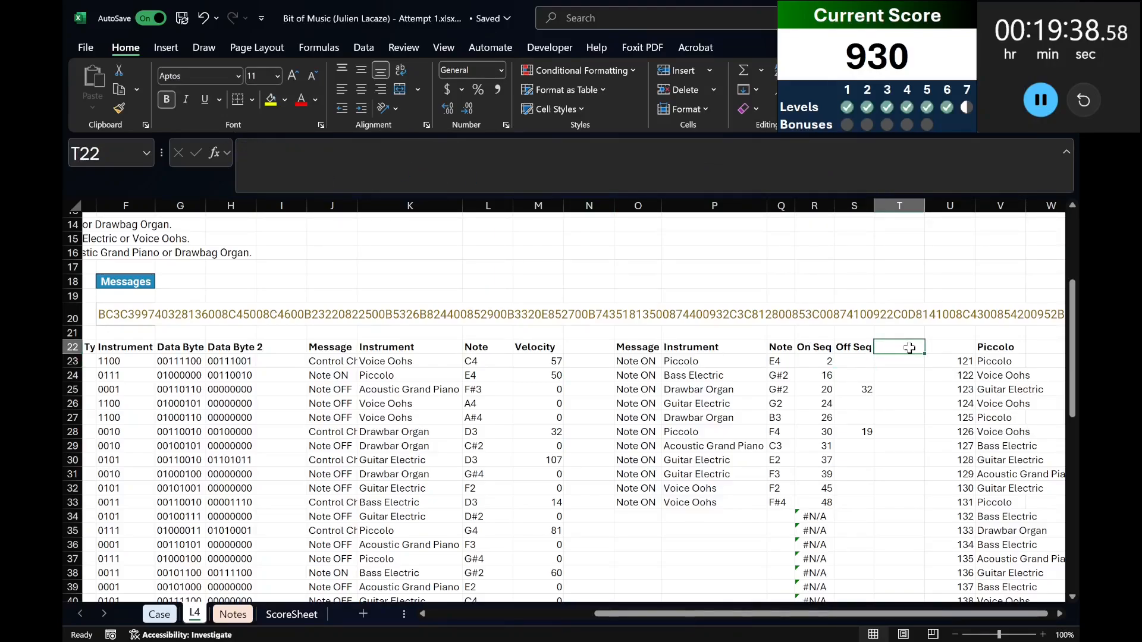
{"action": "key", "text": "ctrl+shift+Down"}
{"action": "key", "text": "ctrl+BackSpace"}
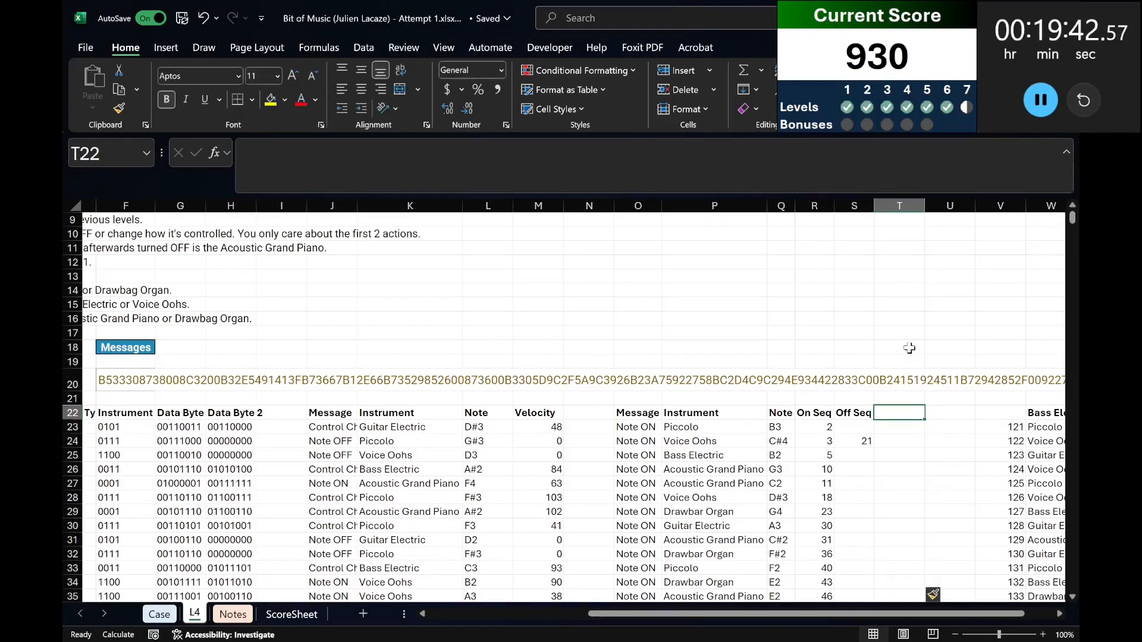
{"action": "type", "text": "CountSeq"}
{"action": "key", "text": "Return"}
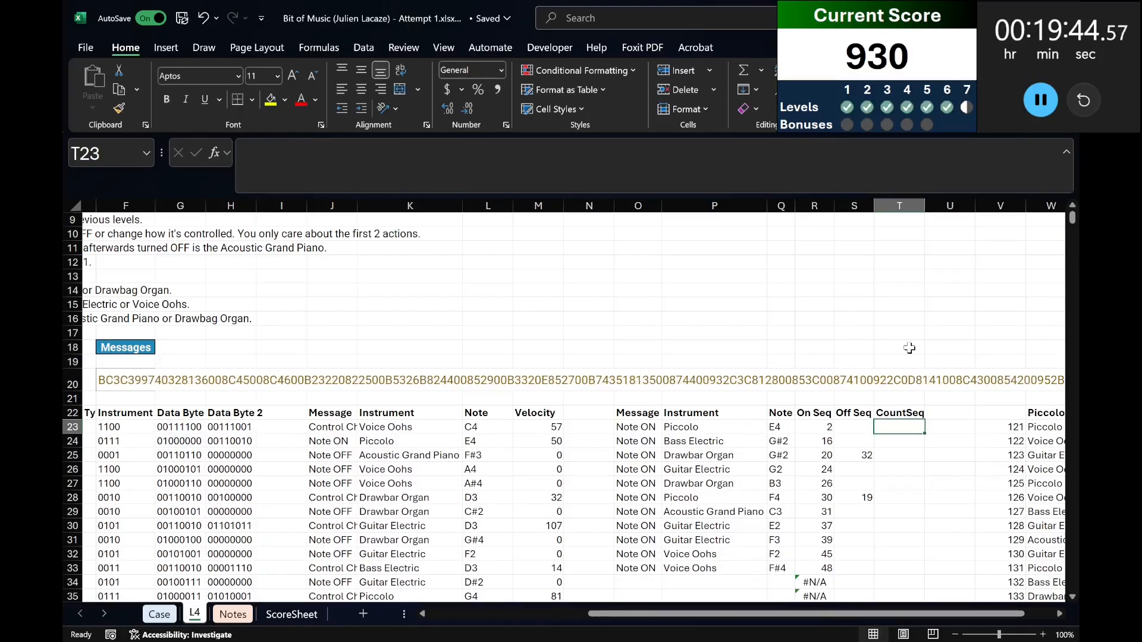
Enter =IF(S23>R23,S23,"") in T23 to keep only Off Seq values that follow the On Seq.
{"action": "type", "text": "=if("}
{"action": "key", "text": "Left"}
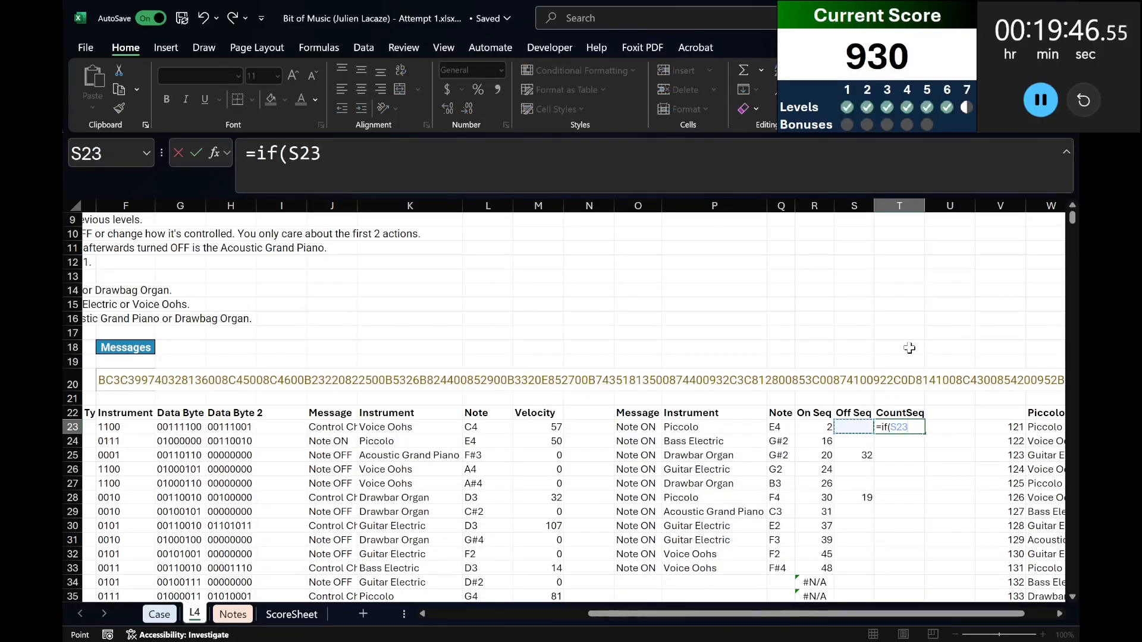
{"action": "type", "text": ">"}
{"action": "key", "text": "Left"}
{"action": "key", "text": "Left"}
{"action": "type", "text": ","}
Copy the CountSeq formula from T23 down the column through row 72.
{"action": "key", "text": "Left"}
{"action": "type", "text": ","}
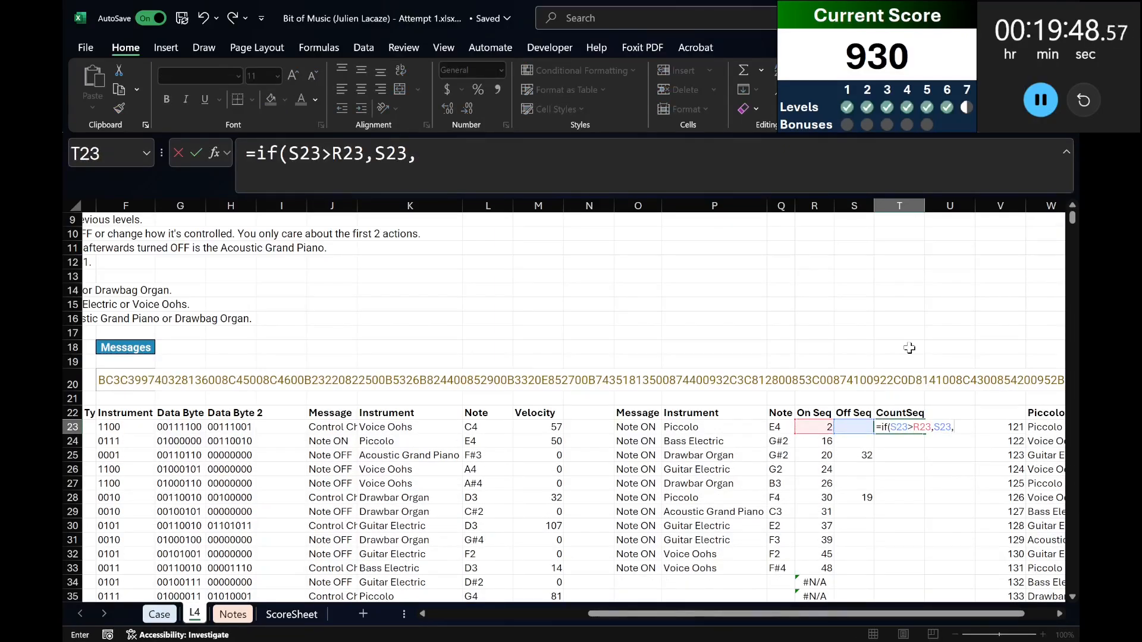
{"action": "type", "text": "\"\")"}
{"action": "key", "text": "Return"}
{"action": "key", "text": "Up"}
{"action": "key", "text": "ctrl+c"}
{"action": "key", "text": "Left"}
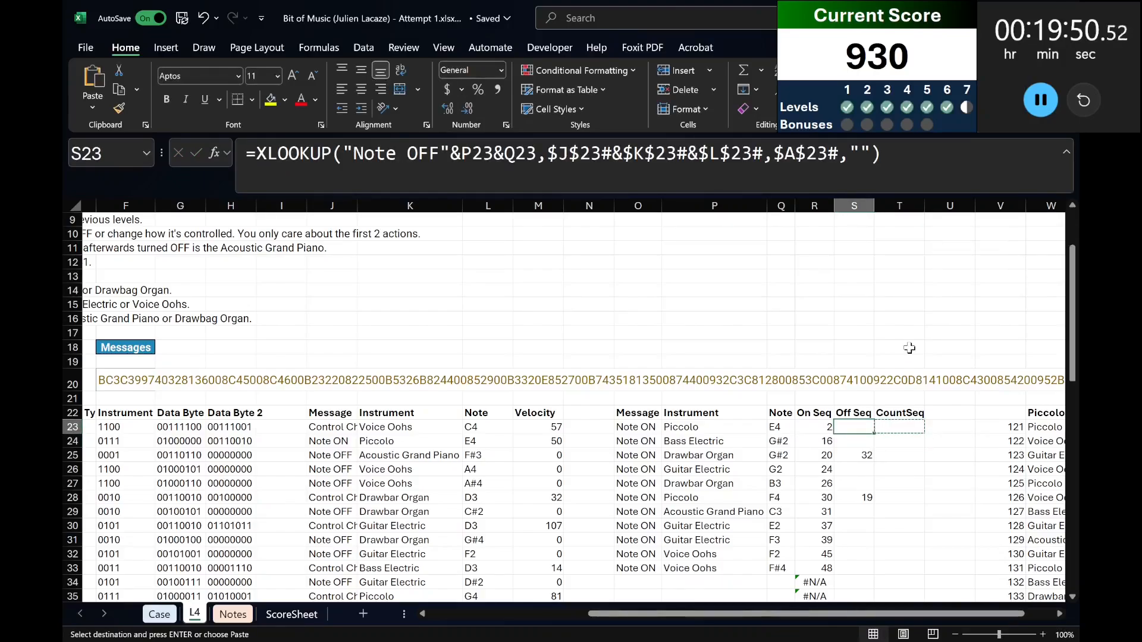
{"action": "key", "text": "ctrl+Down"}
{"action": "key", "text": "Right"}
{"action": "key", "text": "ctrl+shift+Up"}
{"action": "key", "text": "ctrl+v"}
{"action": "key", "text": "ctrl+Up"}
Repoint the MIN and lookup ranges of the XLOOKUP in W22 from Off Seq to the CountSeq range T23:T40.
{"action": "key", "text": "ctrl+Right"}
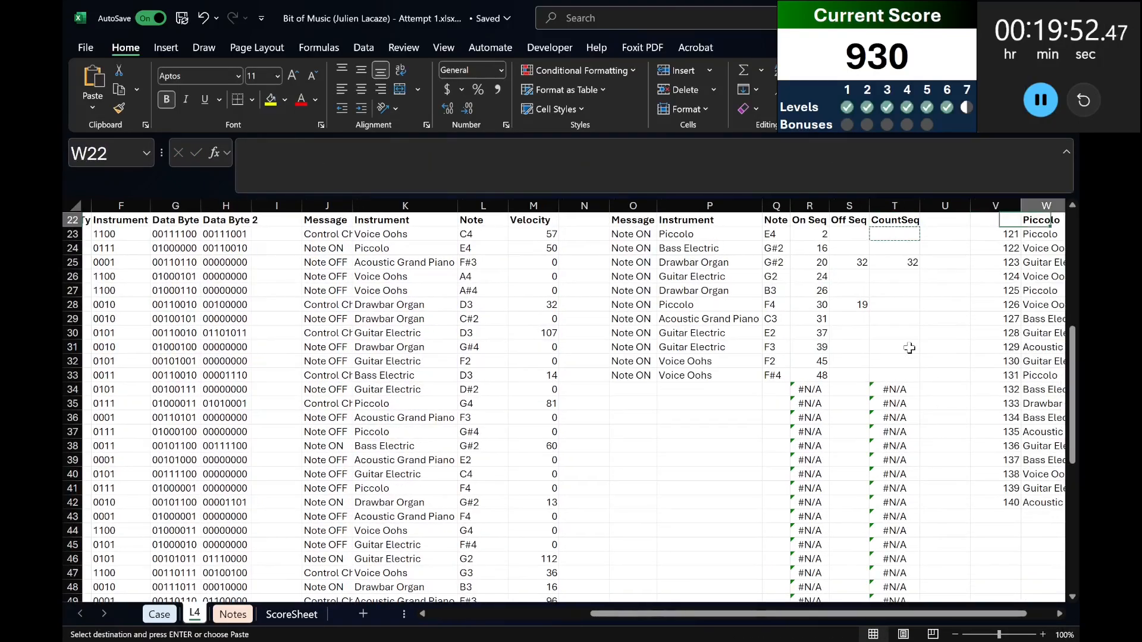
{"action": "key", "text": "Right"}
{"action": "key", "text": "Right"}
{"action": "key", "text": "Right"}
{"action": "key", "text": "Left"}
{"action": "key", "text": "Left"}
{"action": "key", "text": "Left"}
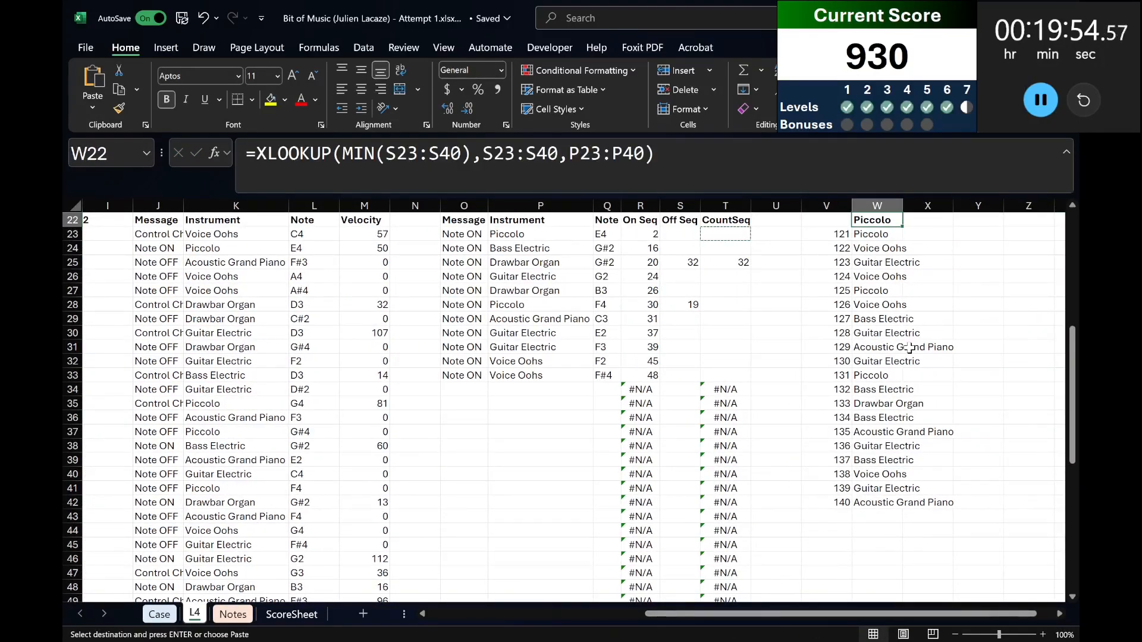
{"action": "key", "text": "F2"}
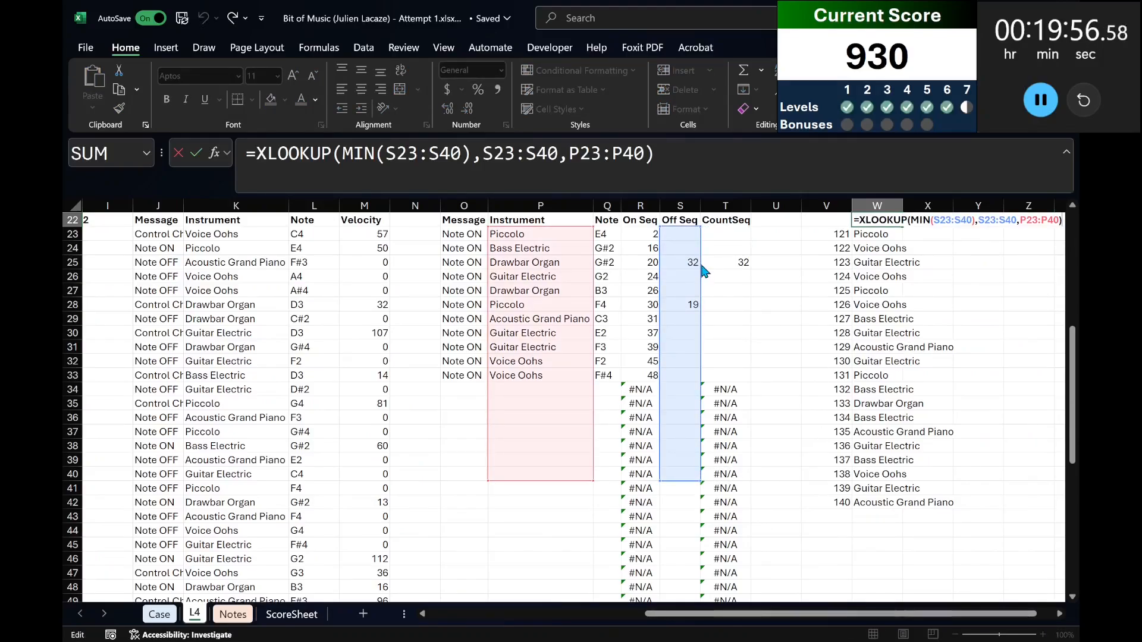
{"action": "left_click_drag", "start_coordinate": [702, 265], "coordinate": [724, 267]}
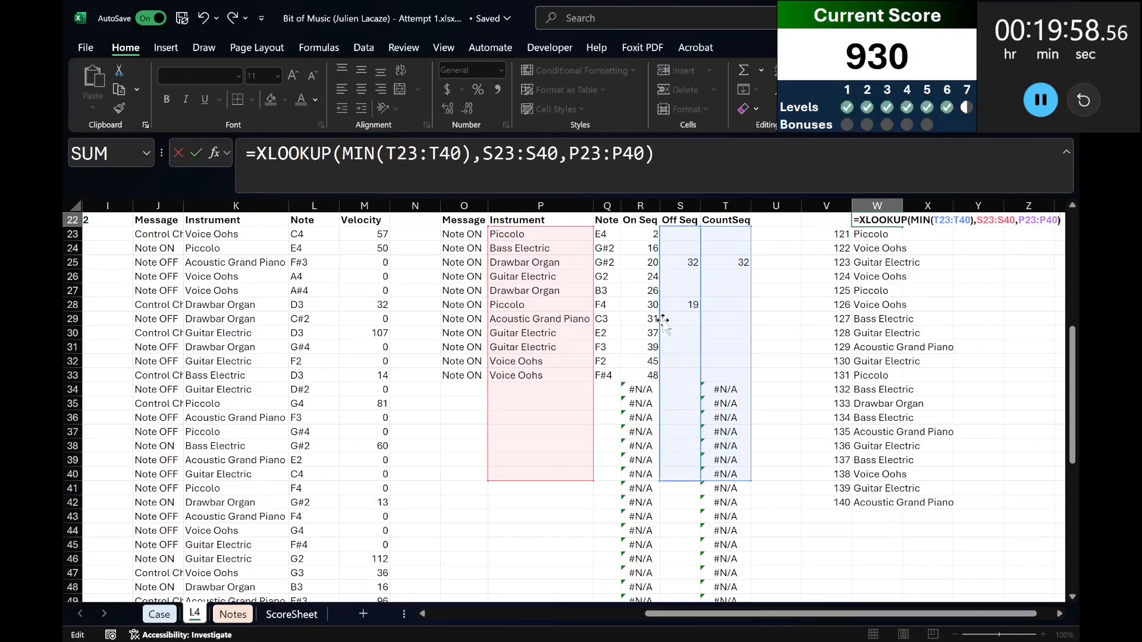
{"action": "left_click_drag", "start_coordinate": [698, 329], "coordinate": [723, 328]}
Extend the W22 formula's ranges to row 72, giving =XLOOKUP(MIN(T23:T72),T23:T72,P23:P72).
{"action": "scroll", "coordinate": [537, 394], "scroll_direction": "down", "scroll_amount": 2}
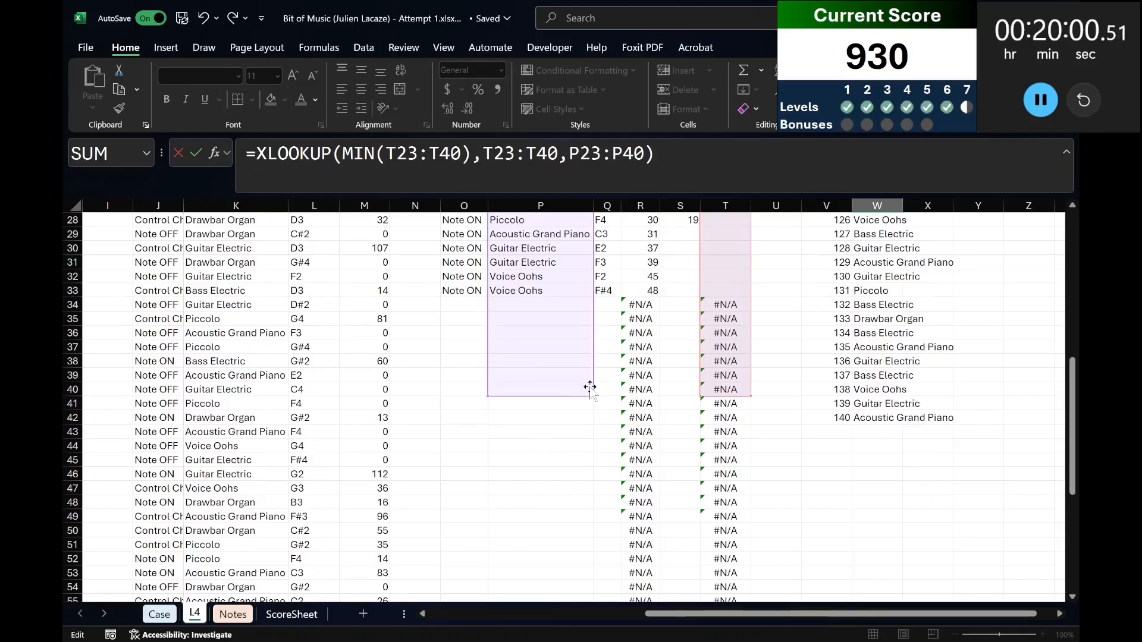
{"action": "left_click_drag", "start_coordinate": [592, 410], "coordinate": [601, 489]}
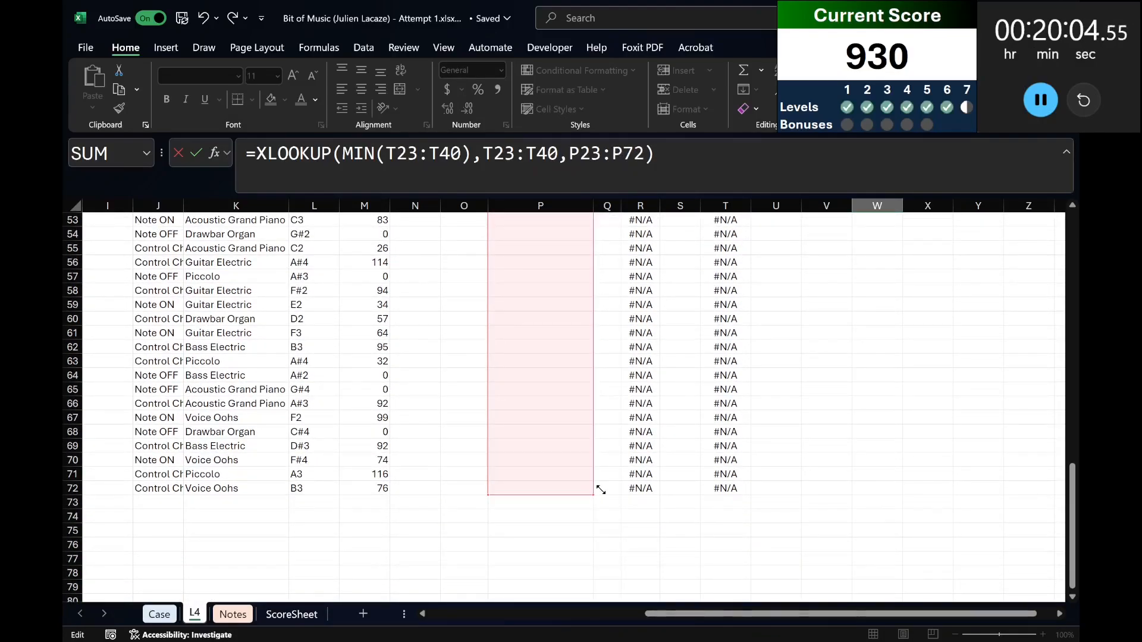
{"action": "scroll", "coordinate": [603, 458], "scroll_direction": "up", "scroll_amount": 12}
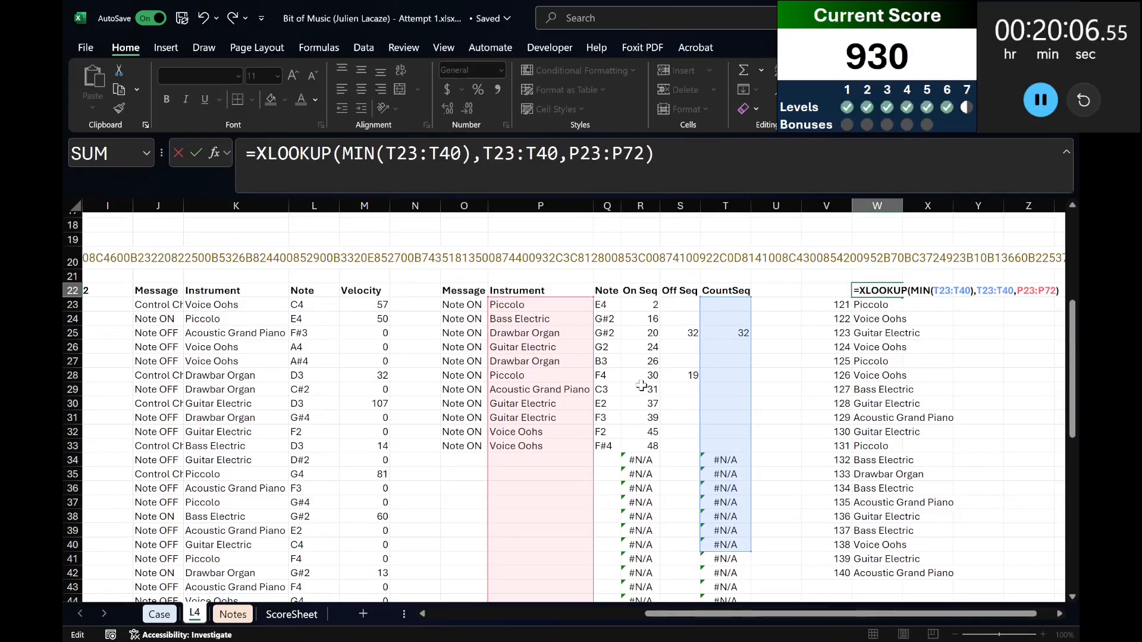
{"action": "left_click_drag", "start_coordinate": [536, 158], "coordinate": [554, 155]}
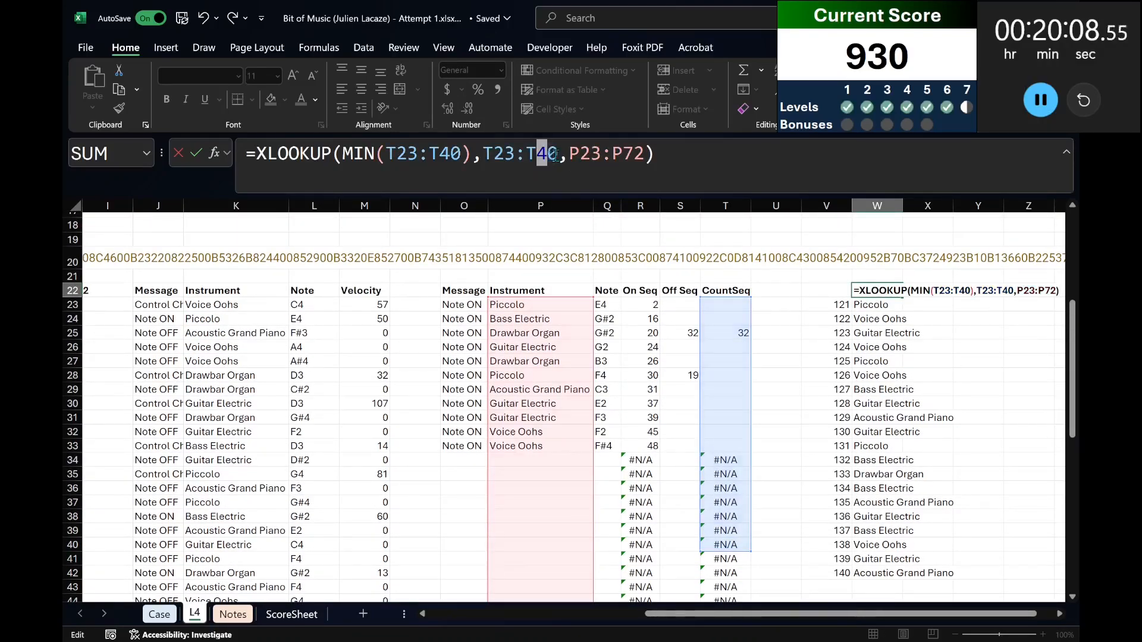
{"action": "type", "text": "72"}
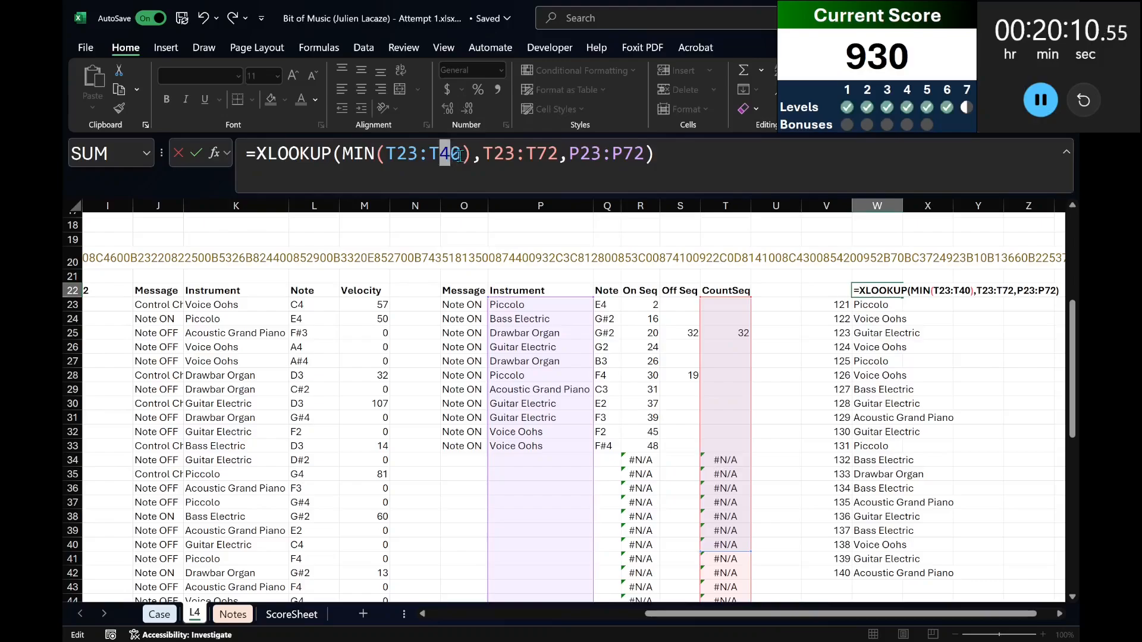
{"action": "type", "text": "72"}
{"action": "key", "text": "Return"}
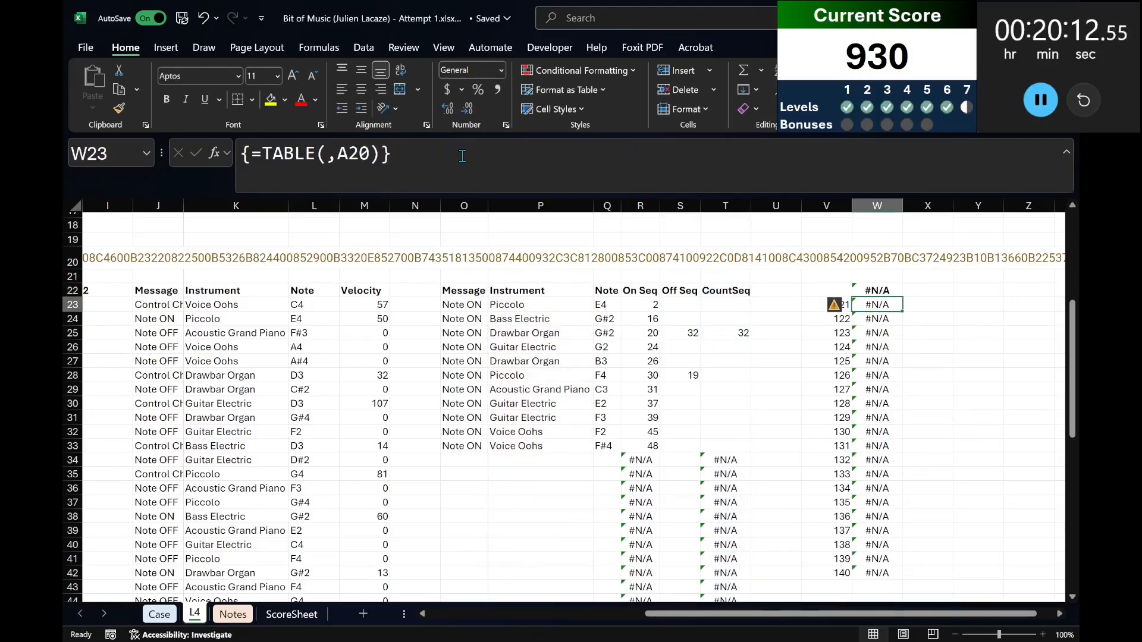
Review the W22 formula and wrap the CountSeq formula in T23 in IFERROR.
{"action": "key", "text": "Up"}
{"action": "key", "text": "Left"}
{"action": "key", "text": "Right"}
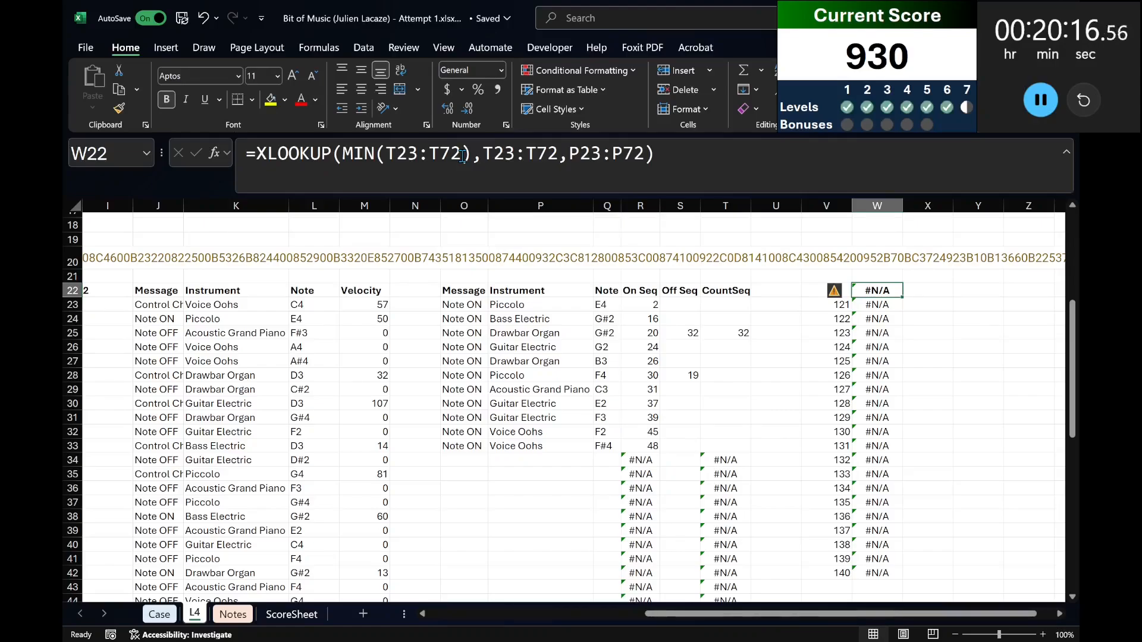
{"action": "left_click", "coordinate": [715, 301]}
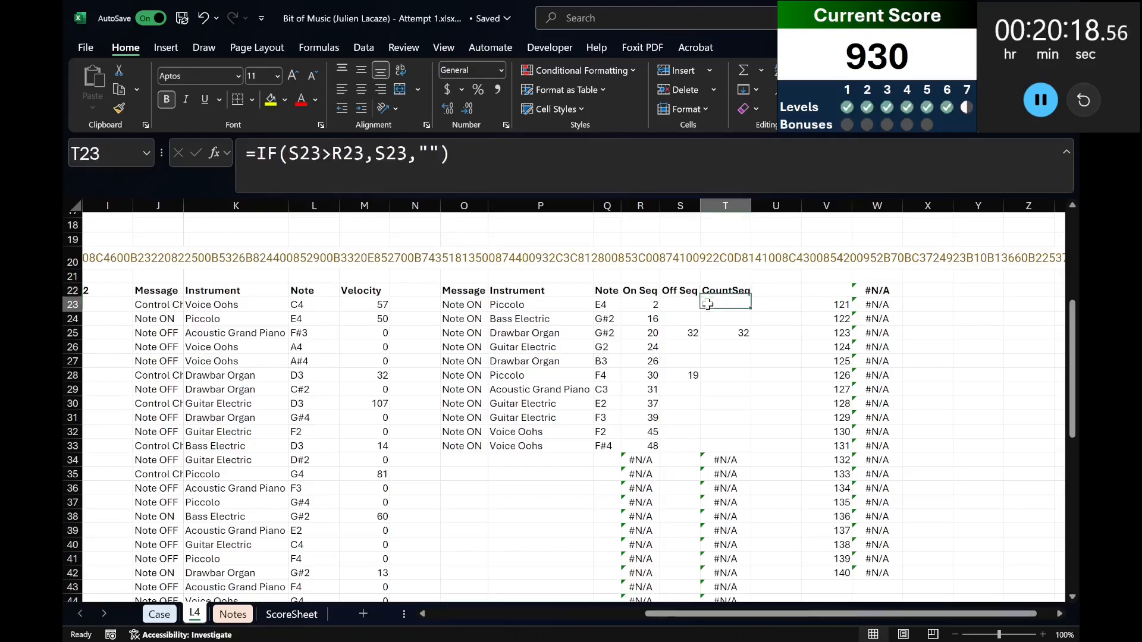
{"action": "left_click", "coordinate": [252, 154]}
{"action": "type", "text": "iferror("}
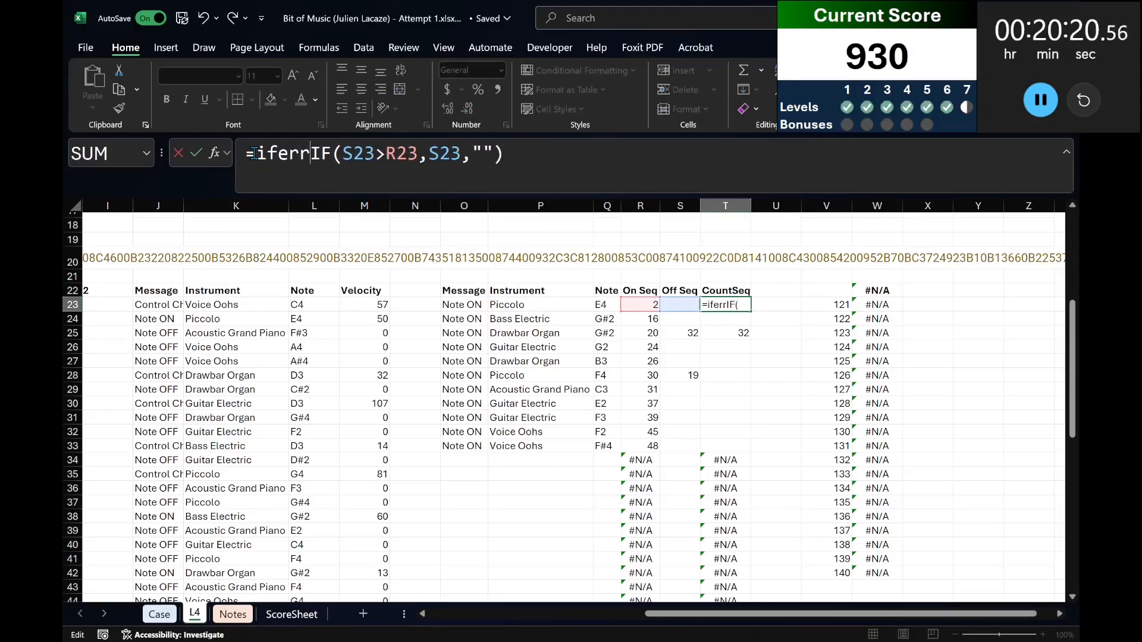
{"action": "key", "text": "Return"}
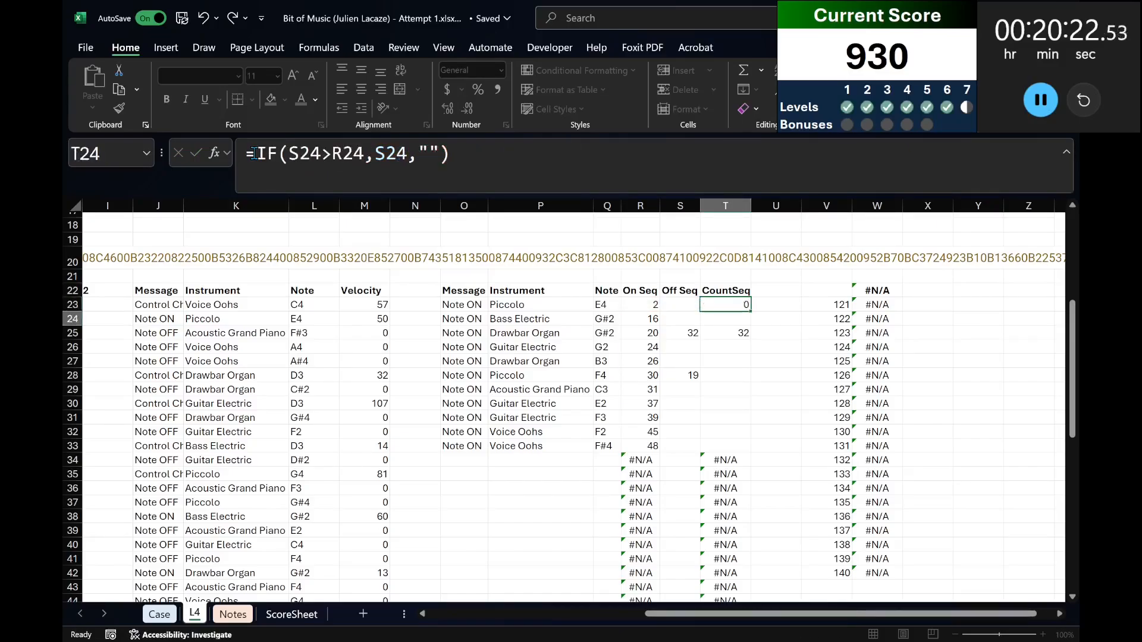
Apply the revised CountSeq formula from T23 to the rest of its column.
{"action": "key", "text": "Up"}
{"action": "key", "text": "ctrl+shift+Down"}
{"action": "key", "text": "ctrl+c"}
{"action": "key", "text": "ctrl+BackSpace"}
Copy the data table results for games 121 to 140 and paste them over the Level 7 answers starting at E319 on the Case sheet.
{"action": "key", "text": "Right"}
{"action": "key", "text": "Right"}
{"action": "key", "text": "Right"}
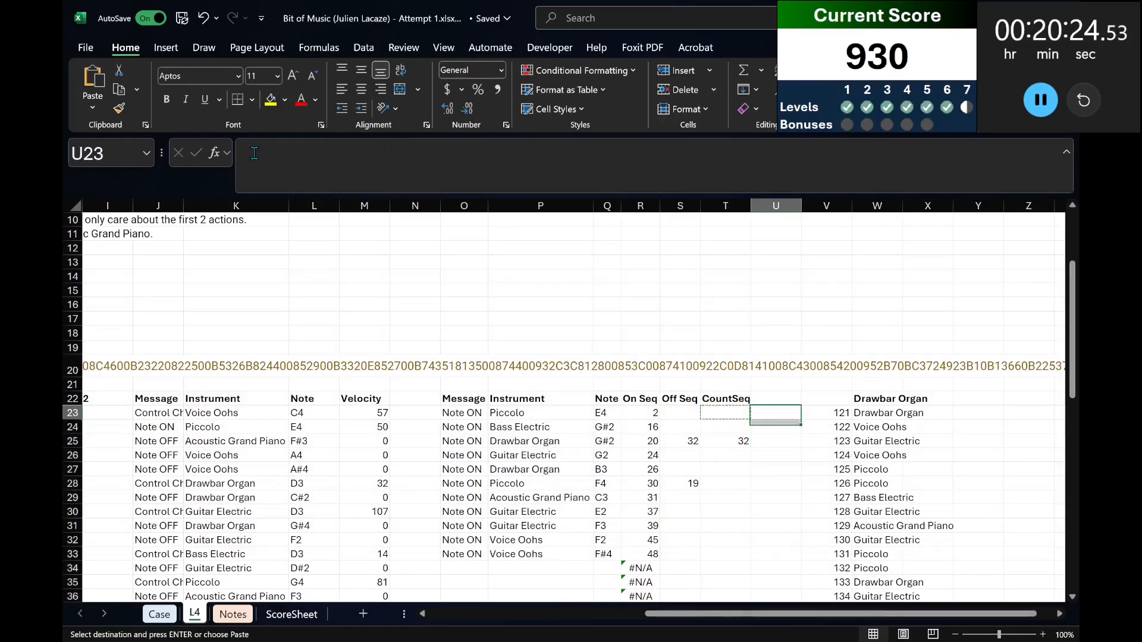
{"action": "key", "text": "ctrl+shift+Down"}
{"action": "key", "text": "ctrl+c"}
{"action": "key", "text": "ctrl+Page_Up"}
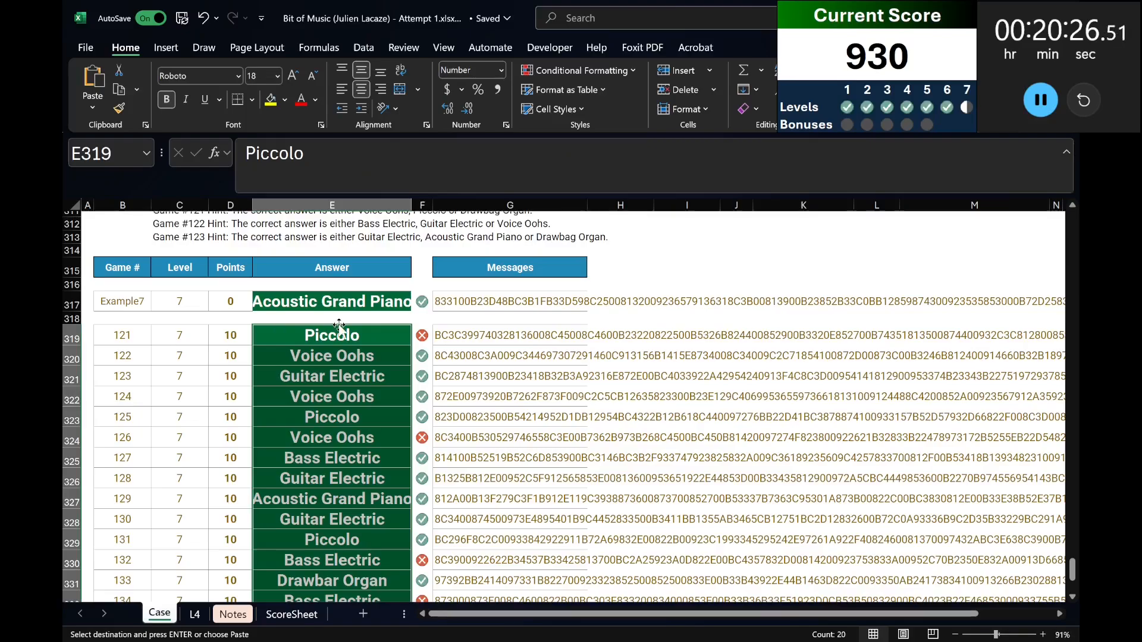
{"action": "key", "text": "ctrl+v"}
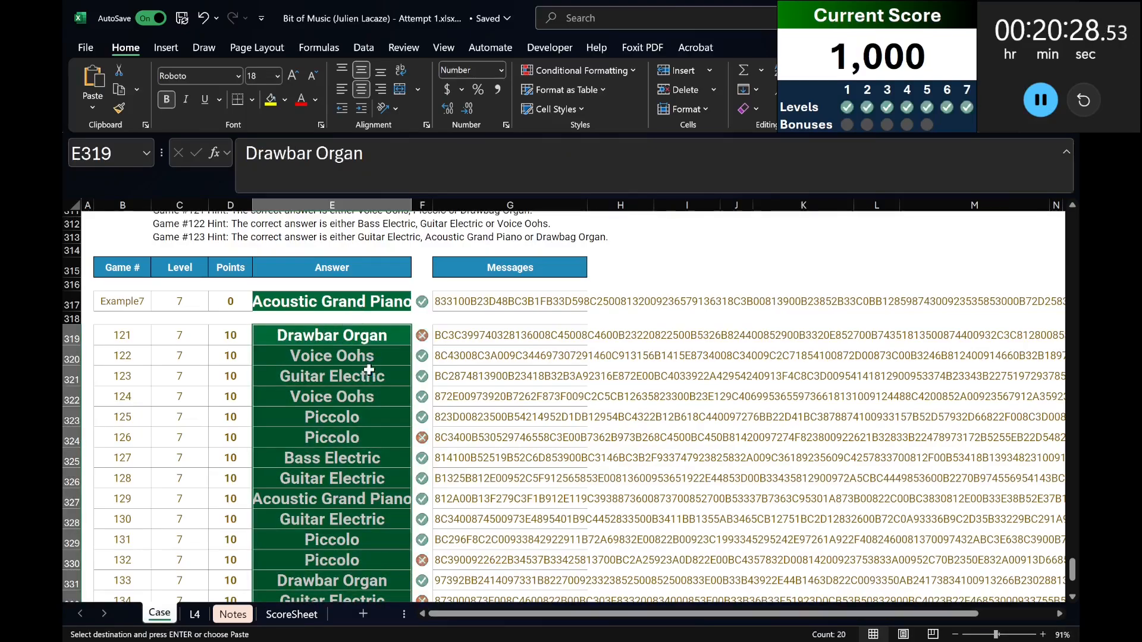
Clear the pending copy selection on the L4 sheet and go to the Bonus Questions on the Case sheet.
{"action": "scroll", "coordinate": [369, 361], "scroll_direction": "down", "scroll_amount": 8}
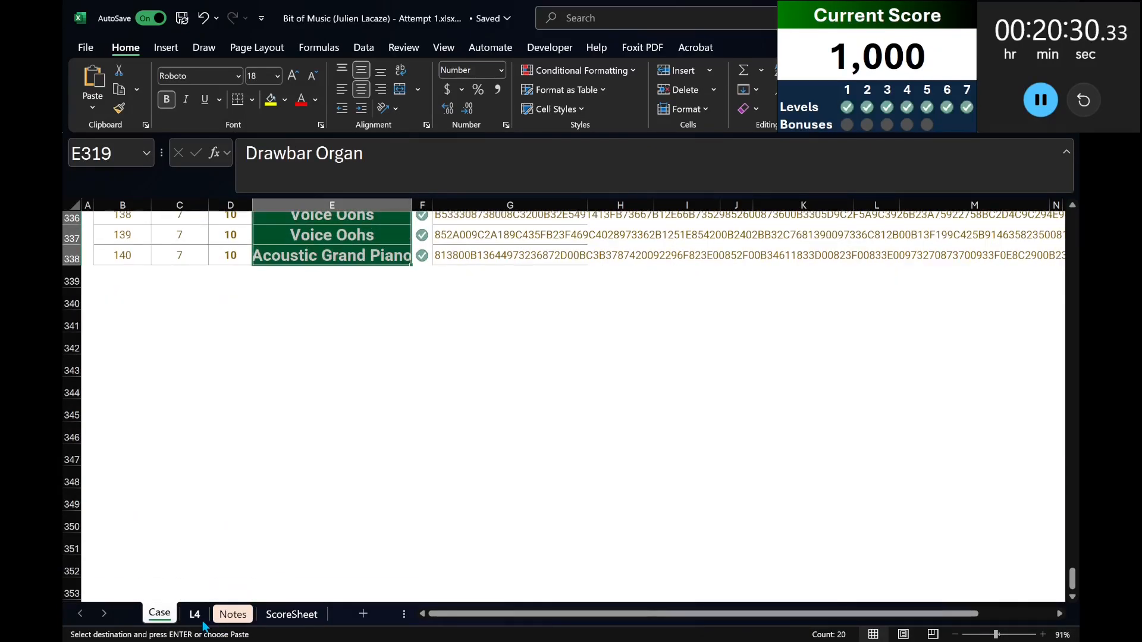
{"action": "left_click", "coordinate": [194, 614]}
{"action": "key", "text": "Delete"}
{"action": "key", "text": "ctrl+Page_Up"}
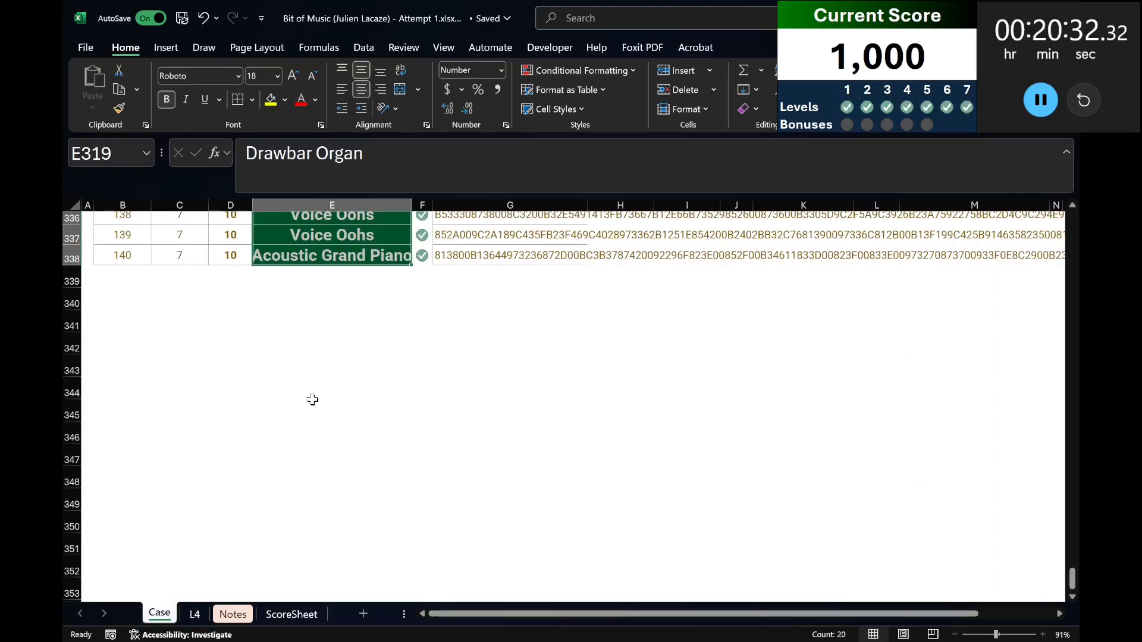
{"action": "scroll", "coordinate": [312, 399], "scroll_direction": "up", "scroll_amount": 20}
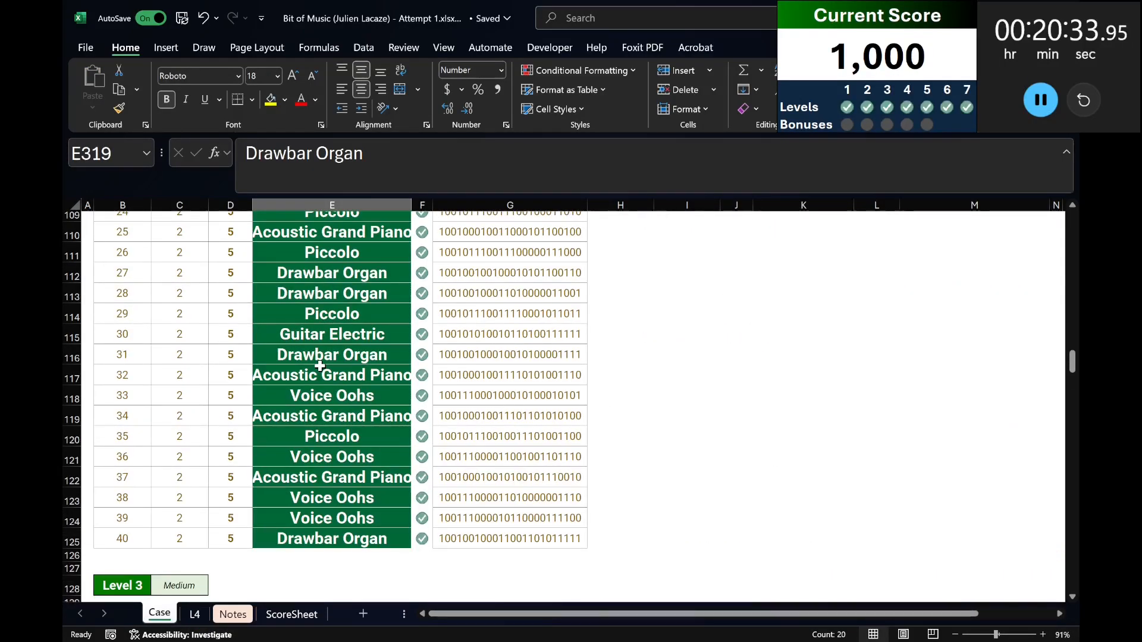
{"action": "scroll", "coordinate": [320, 367], "scroll_direction": "up", "scroll_amount": 20}
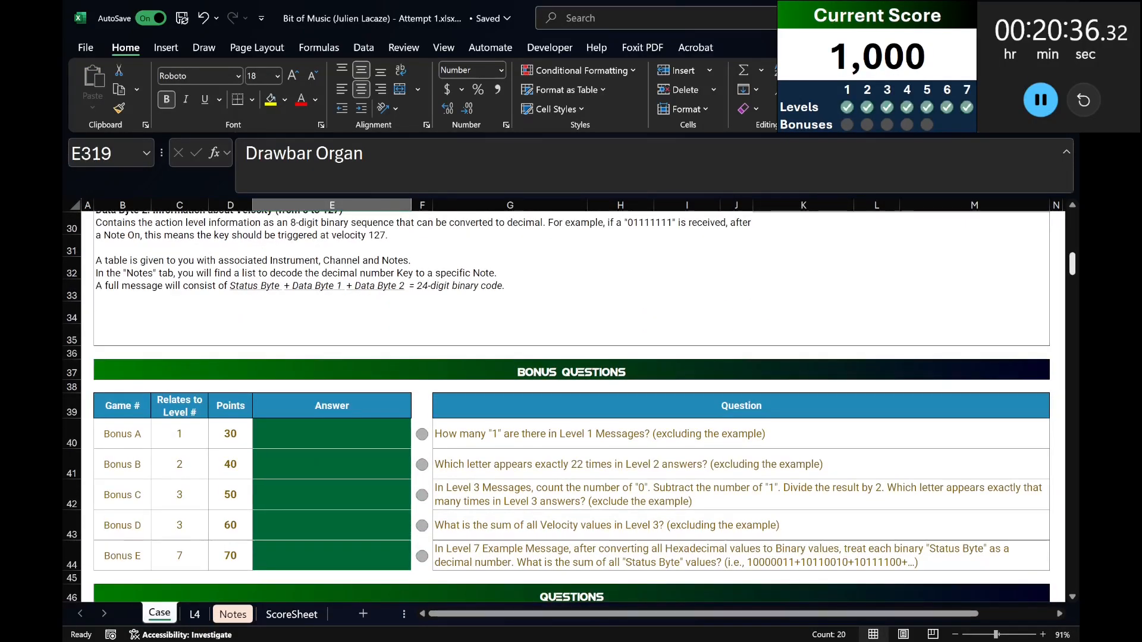
In cell I64 beside Level 1, use CONCAT to join all the Level 1 messages in G66:G85 into one string.
{"action": "left_click", "coordinate": [348, 410]}
{"action": "key", "text": "Down"}
{"action": "scroll", "coordinate": [370, 395], "scroll_direction": "down", "scroll_amount": 8}
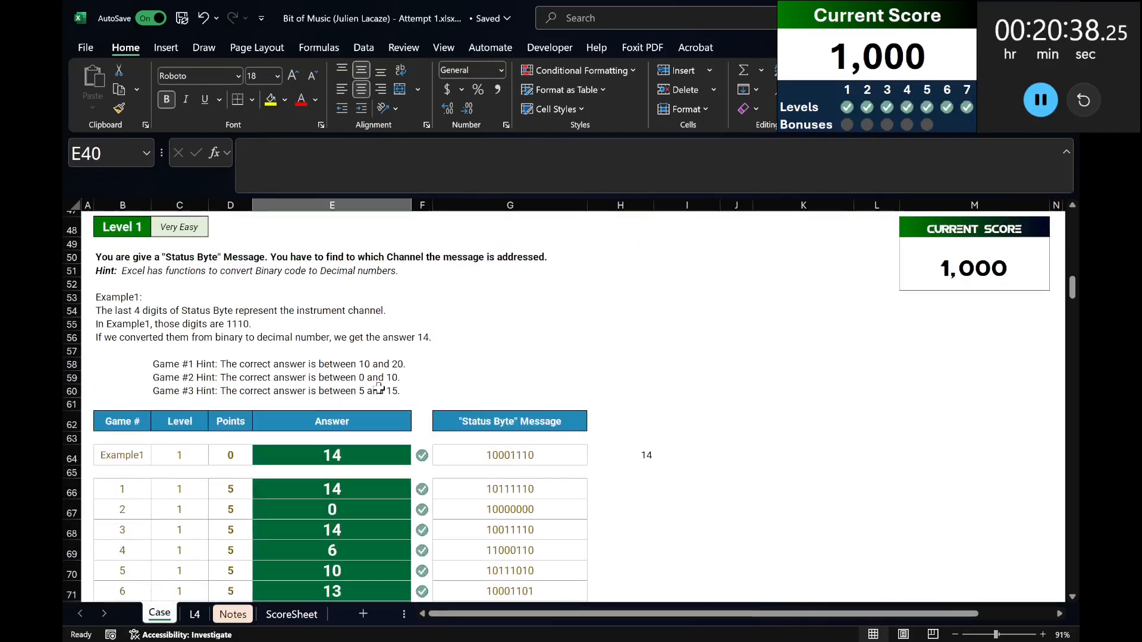
{"action": "scroll", "coordinate": [463, 344], "scroll_direction": "up", "scroll_amount": 5}
{"action": "scroll", "coordinate": [533, 373], "scroll_direction": "down", "scroll_amount": 4}
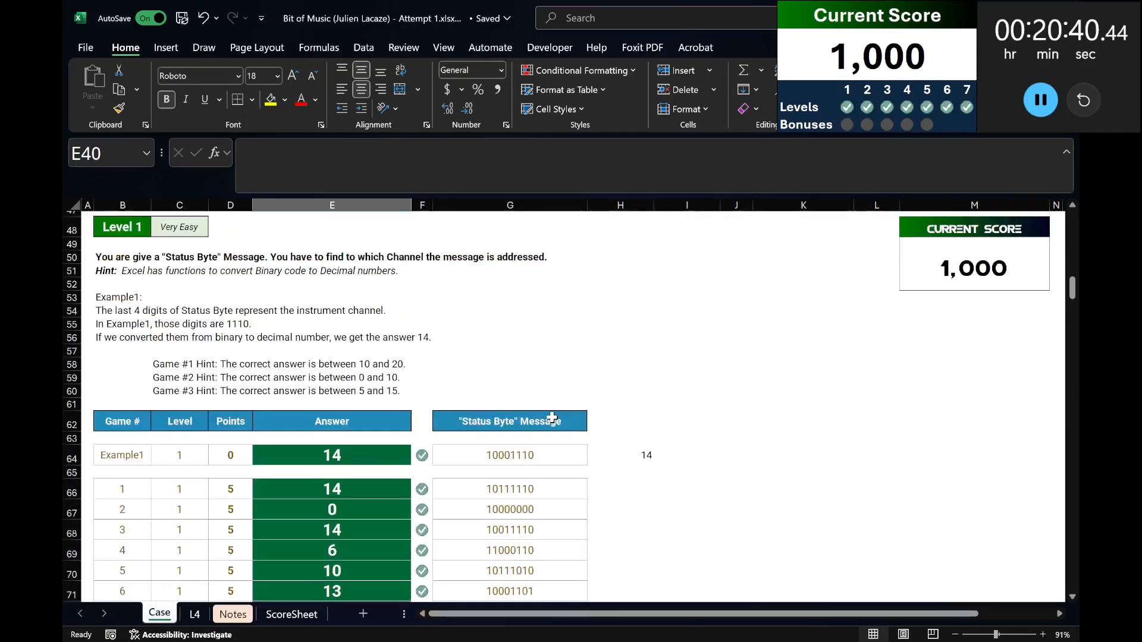
{"action": "left_click", "coordinate": [649, 456]}
{"action": "left_click", "coordinate": [695, 455]}
{"action": "type", "text": "=co"}
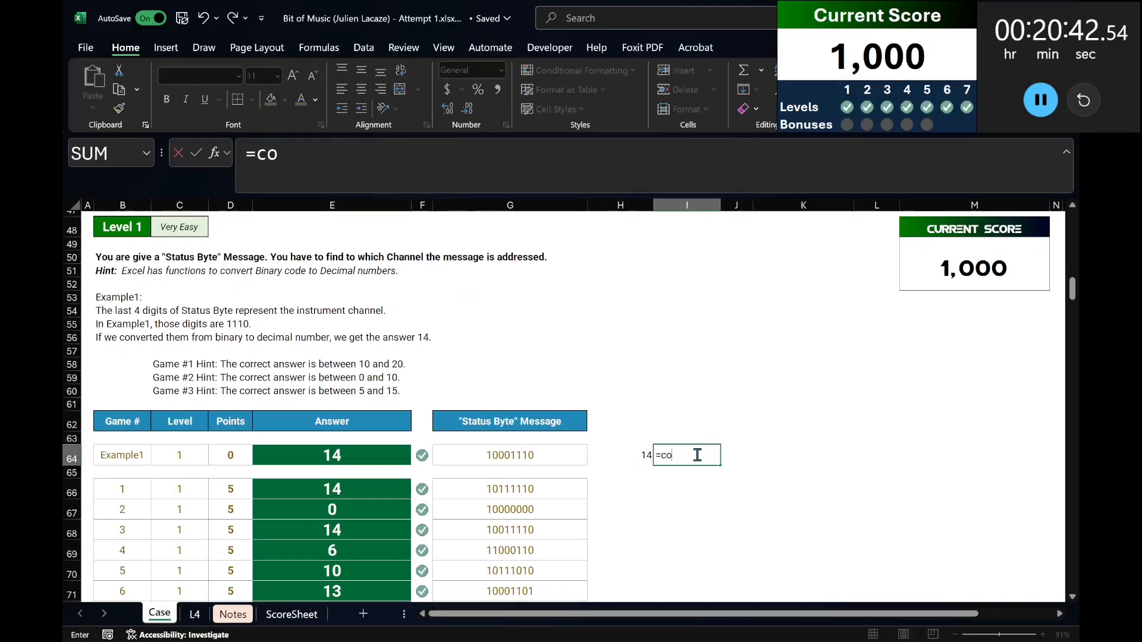
{"action": "type", "text": "ncat("}
{"action": "key", "text": "Left"}
{"action": "key", "text": "Left"}
{"action": "key", "text": "Down"}
{"action": "key", "text": "Down"}
{"action": "key", "text": "ctrl+shift+Down"}
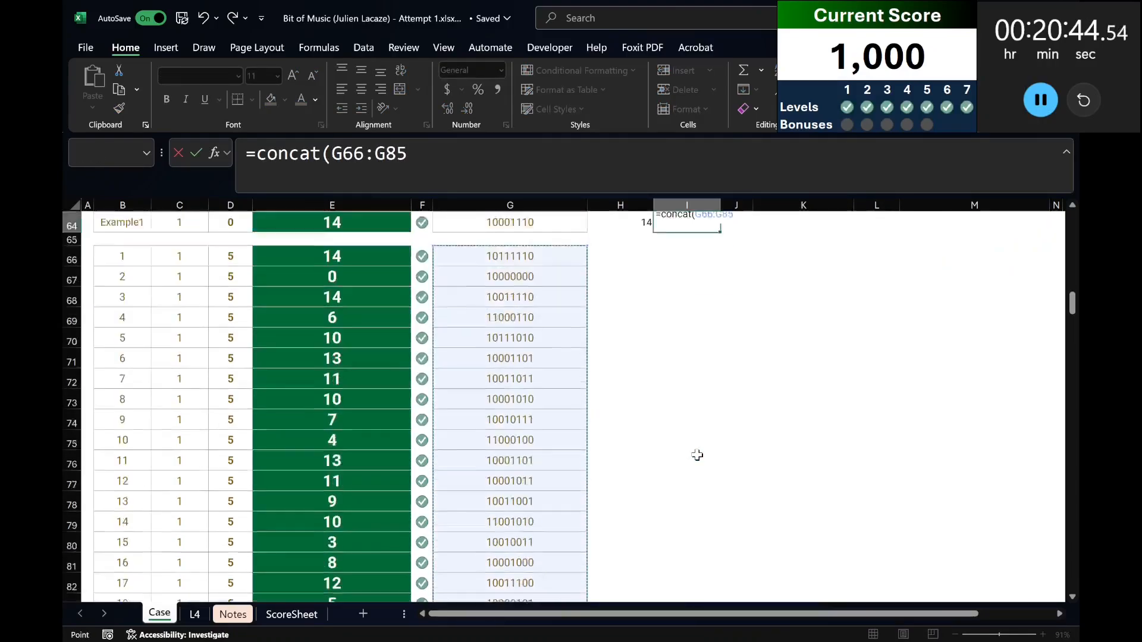
{"action": "key", "text": "Return"}
{"action": "key", "text": "Up"}
{"action": "key", "text": "Down"}
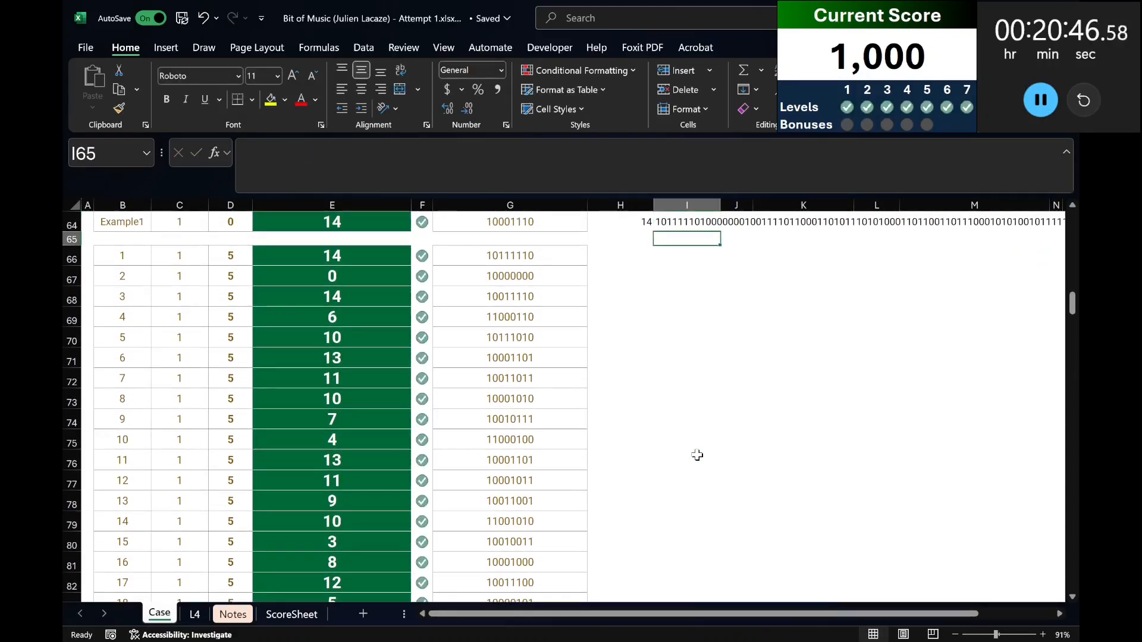
Answer Bonus A in E40 by counting the 1s in I64 with =LEN(I64)-LEN(SUBSTITUTE(I64,"1","")).
{"action": "scroll", "coordinate": [697, 454], "scroll_direction": "up", "scroll_amount": 7}
{"action": "scroll", "coordinate": [697, 454], "scroll_direction": "down", "scroll_amount": 2}
{"action": "key", "text": "Up"}
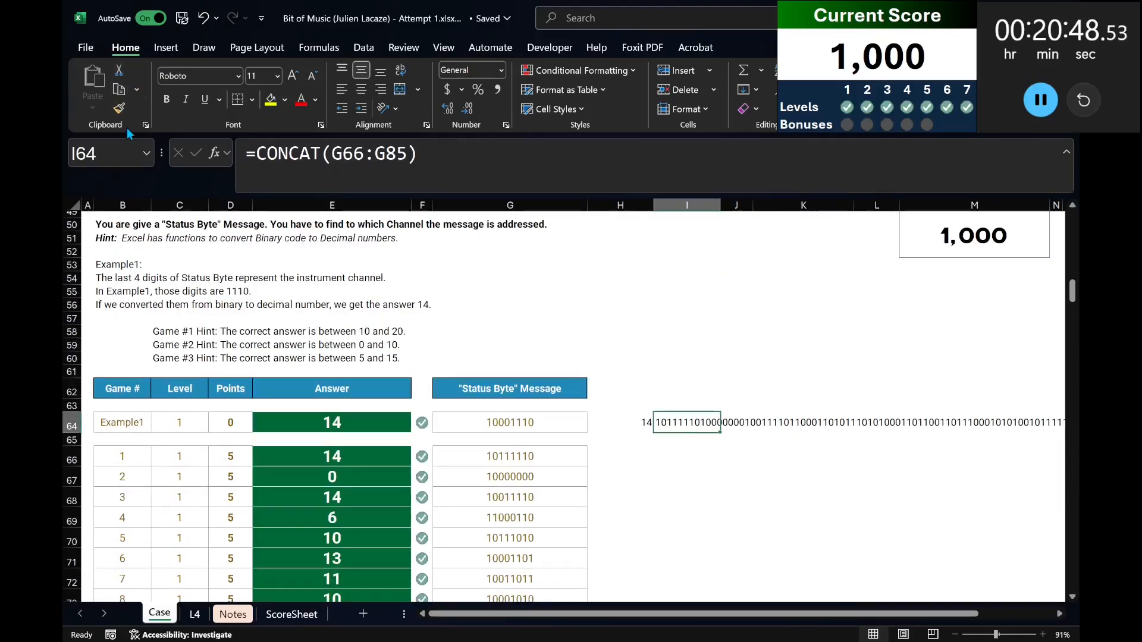
{"action": "left_click", "coordinate": [89, 153]}
{"action": "scroll", "coordinate": [169, 333], "scroll_direction": "up", "scroll_amount": 6}
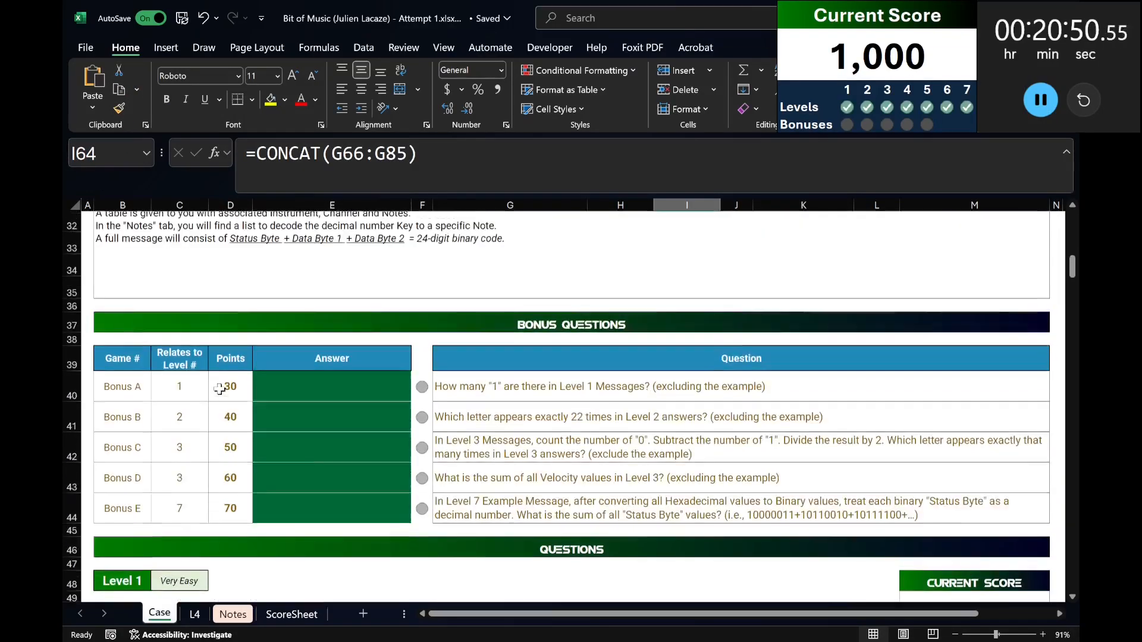
{"action": "double_click", "coordinate": [316, 413]}
{"action": "type", "text": "=len(I64)-len("}
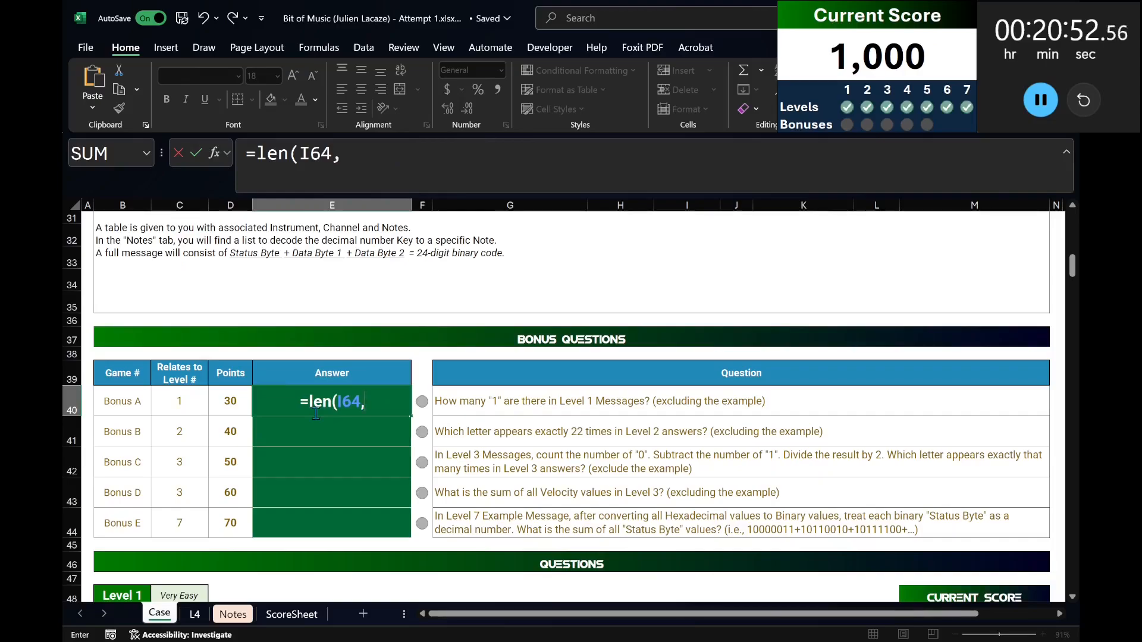
{"action": "type", "text": "substitute"}
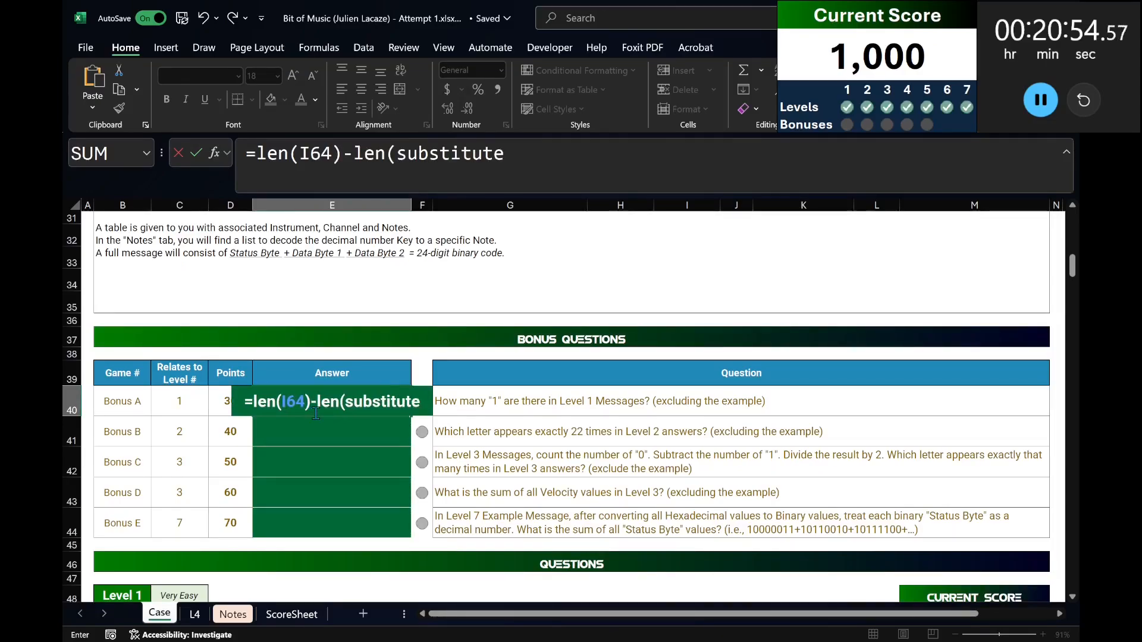
{"action": "type", "text": "(I64,\"1\",\"\""}
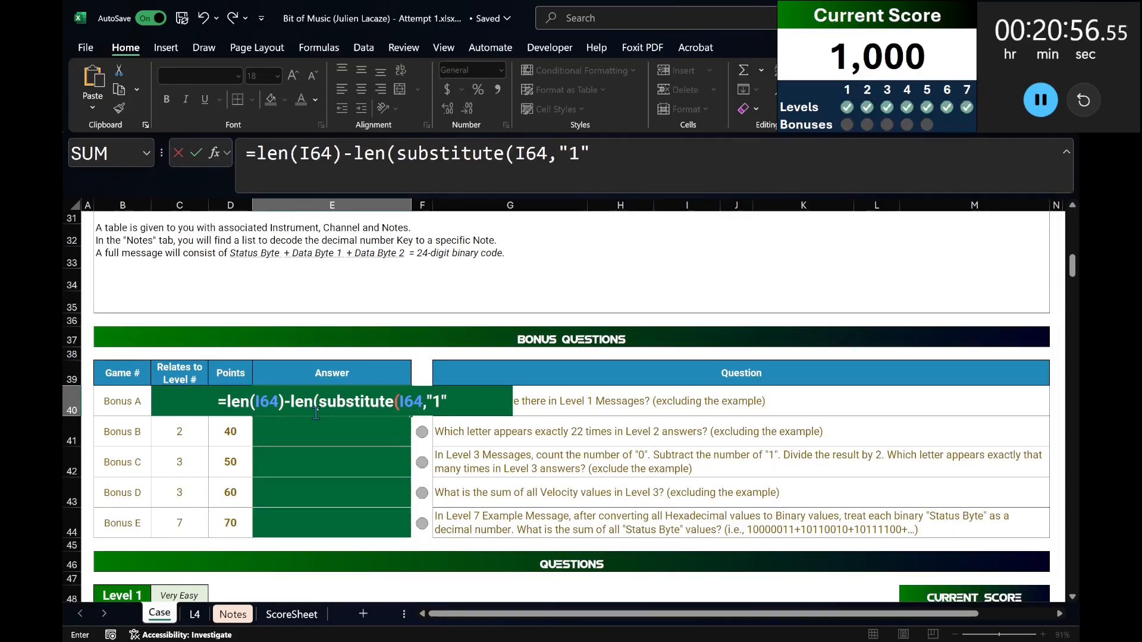
{"action": "type", "text": "))"}
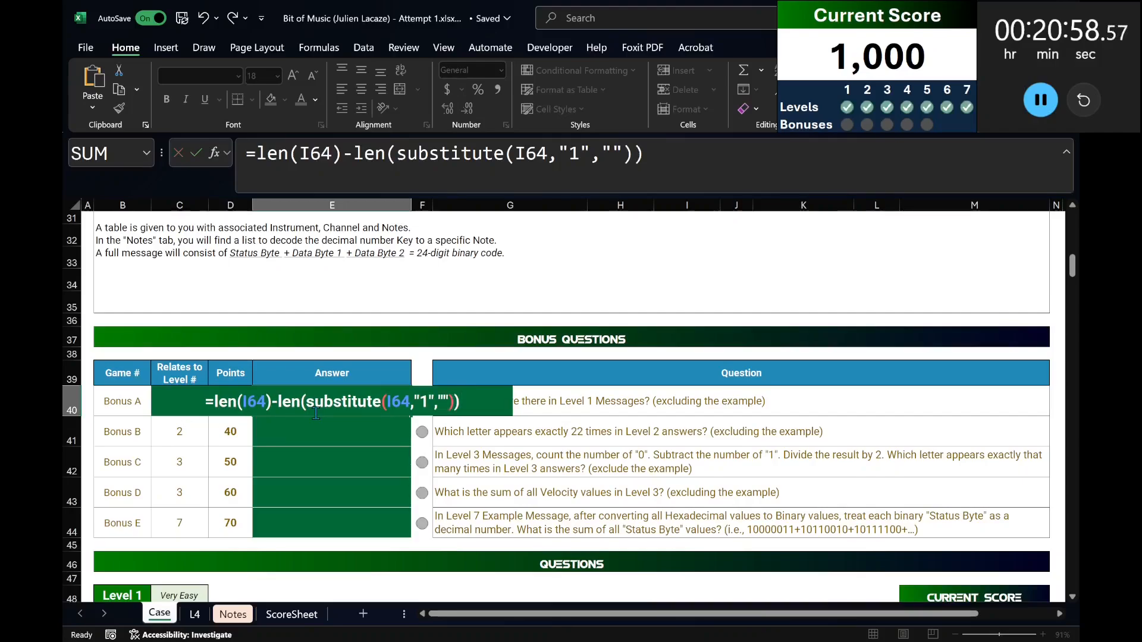
{"action": "key", "text": "Return"}
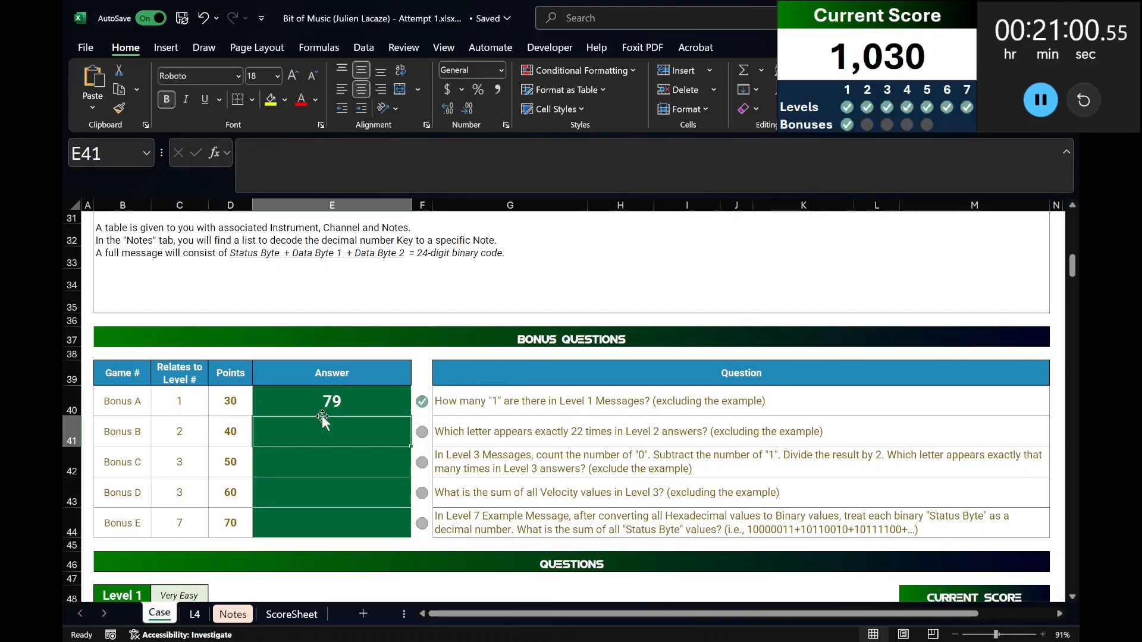
For Bonus B, list the letters A to Z across a row from H105 beside Level 2 with =CHAR(SEQUENCE(,26,65)).
{"action": "scroll", "coordinate": [386, 454], "scroll_direction": "down", "scroll_amount": 17}
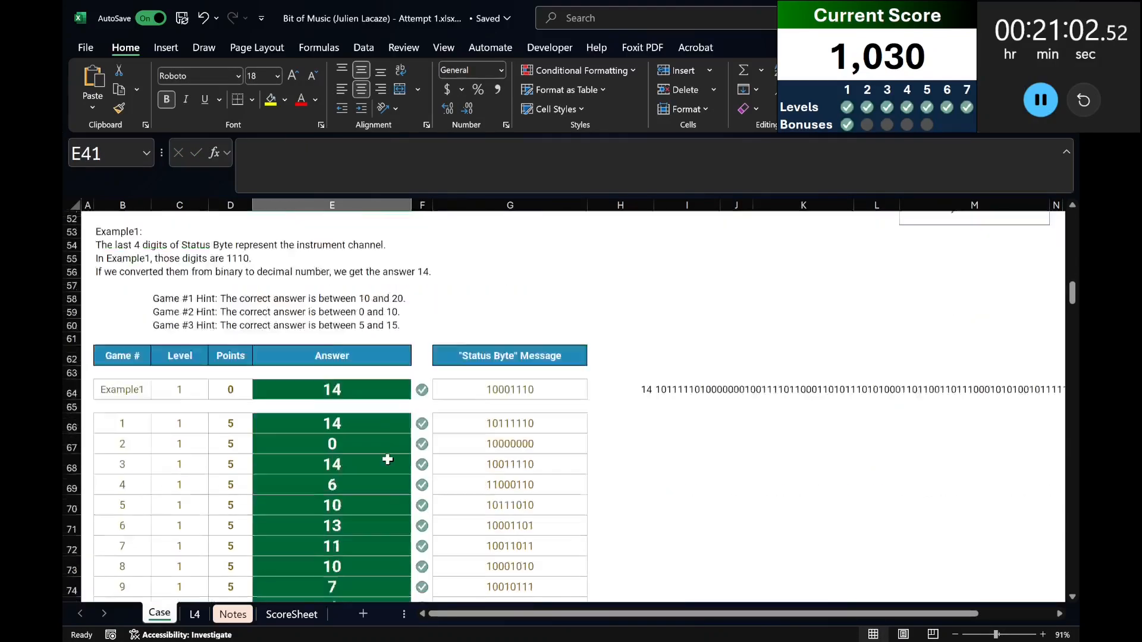
{"action": "scroll", "coordinate": [388, 458], "scroll_direction": "up", "scroll_amount": 20}
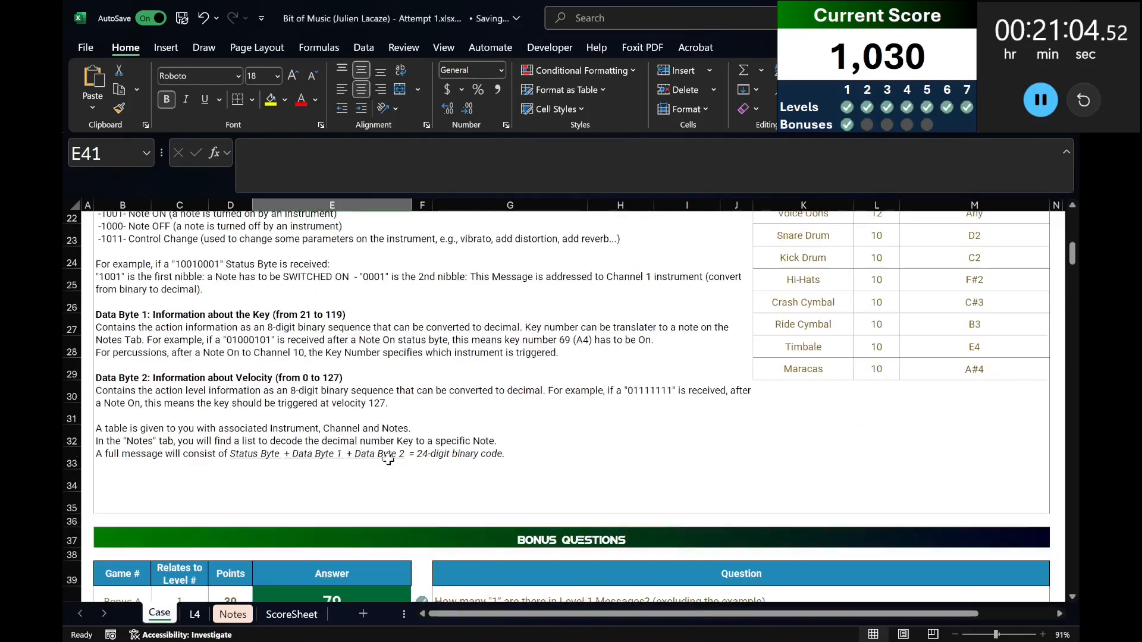
{"action": "scroll", "coordinate": [388, 461], "scroll_direction": "down", "scroll_amount": 10}
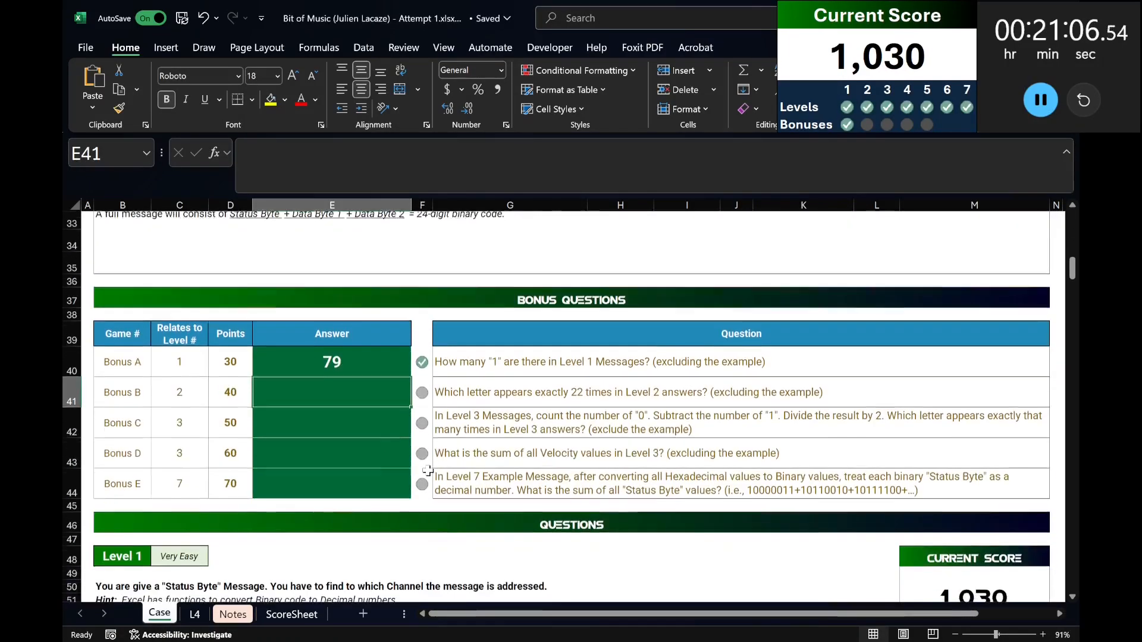
{"action": "left_click", "coordinate": [524, 410]}
{"action": "left_click", "coordinate": [366, 383]}
{"action": "scroll", "coordinate": [565, 488], "scroll_direction": "down", "scroll_amount": 17}
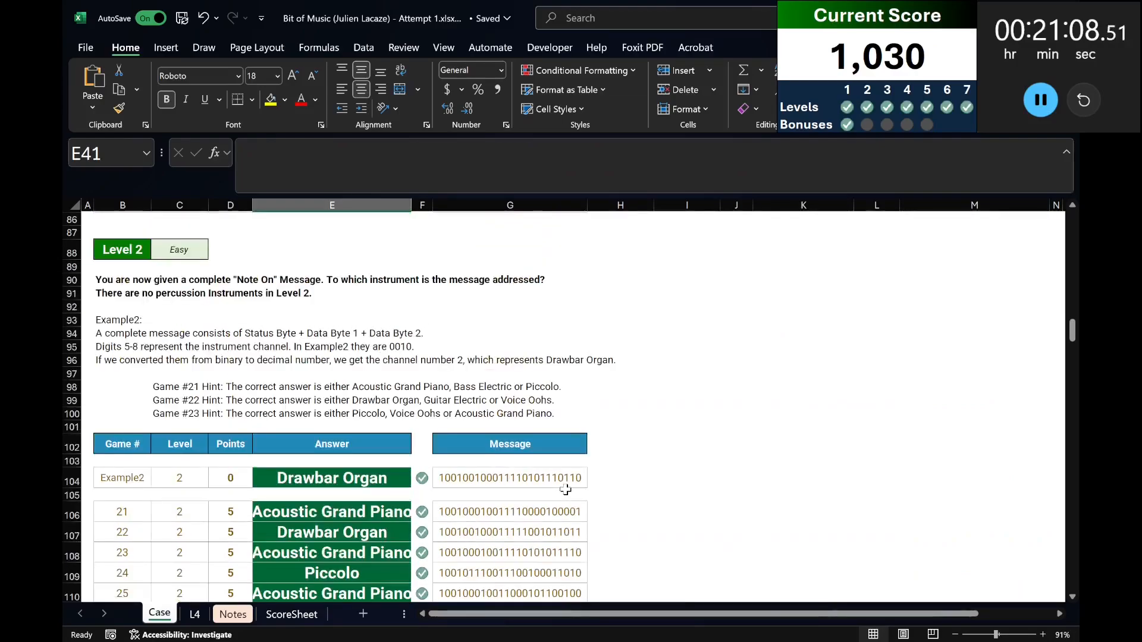
{"action": "left_click", "coordinate": [591, 495]}
{"action": "scroll", "coordinate": [780, 444], "scroll_direction": "down", "scroll_amount": 2}
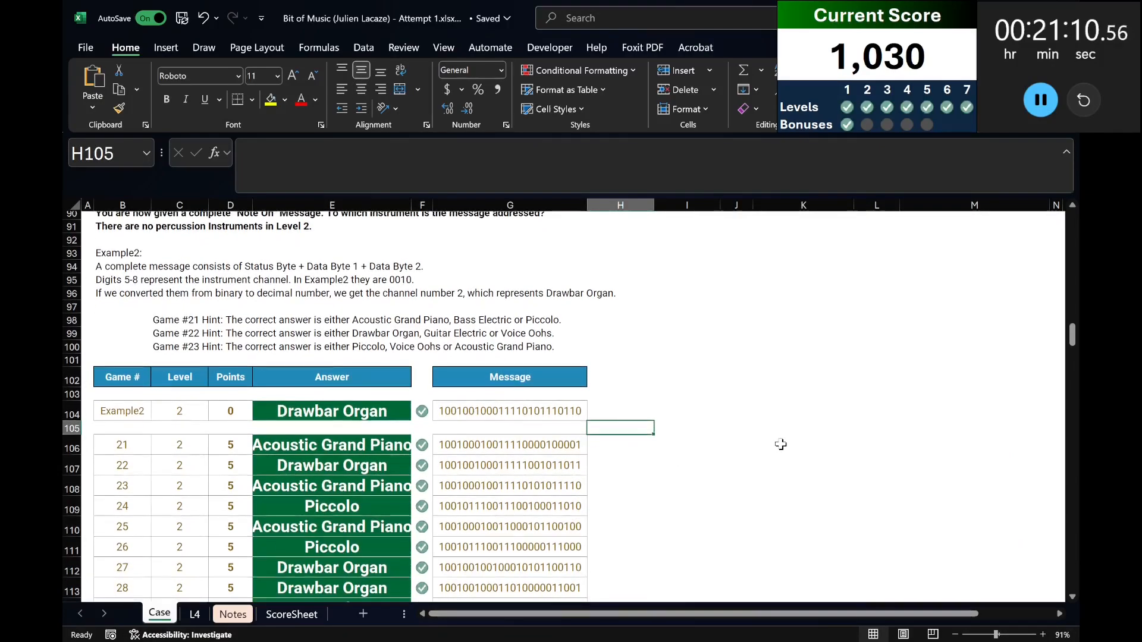
{"action": "type", "text": "cha"}
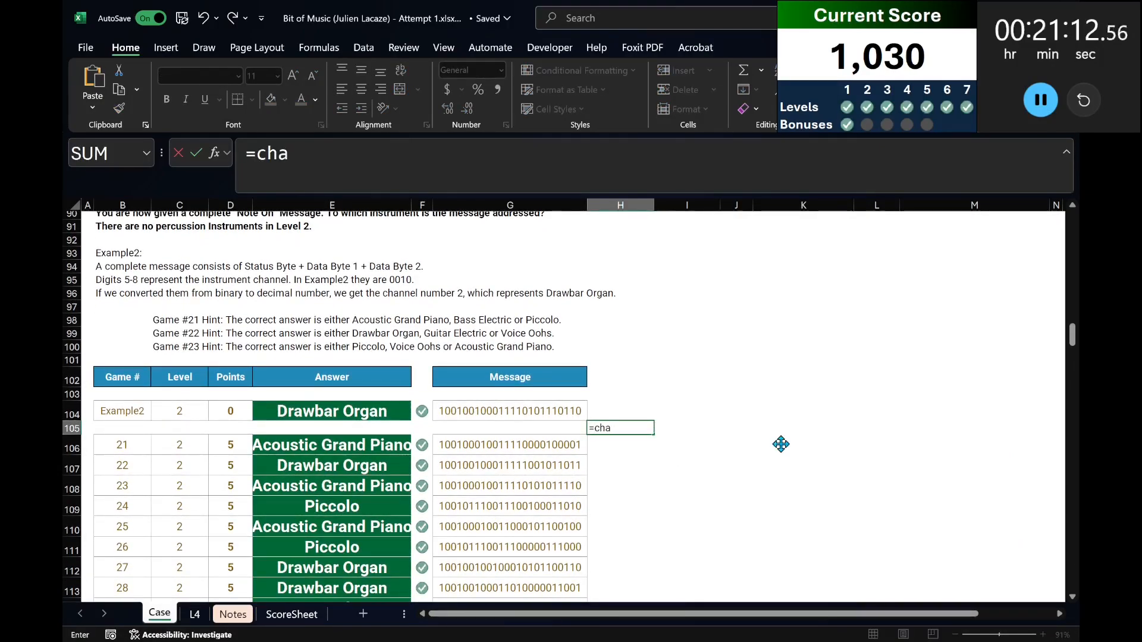
{"action": "key", "text": "Tab"}
{"action": "type", "text": "sEQUENCE("}
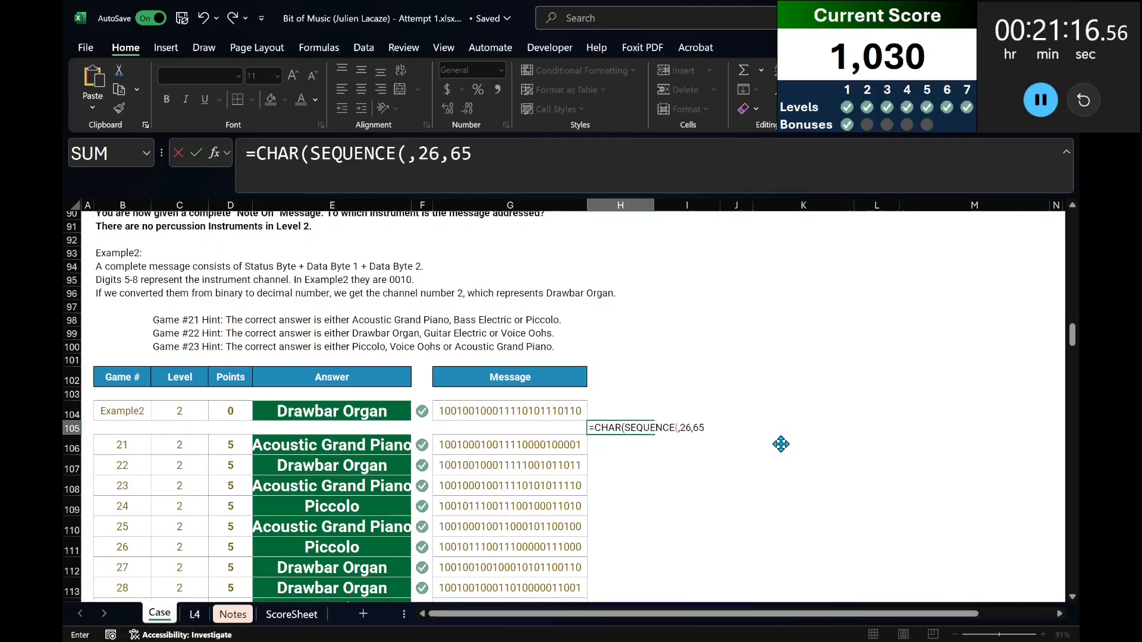
{"action": "key", "text": "Return"}
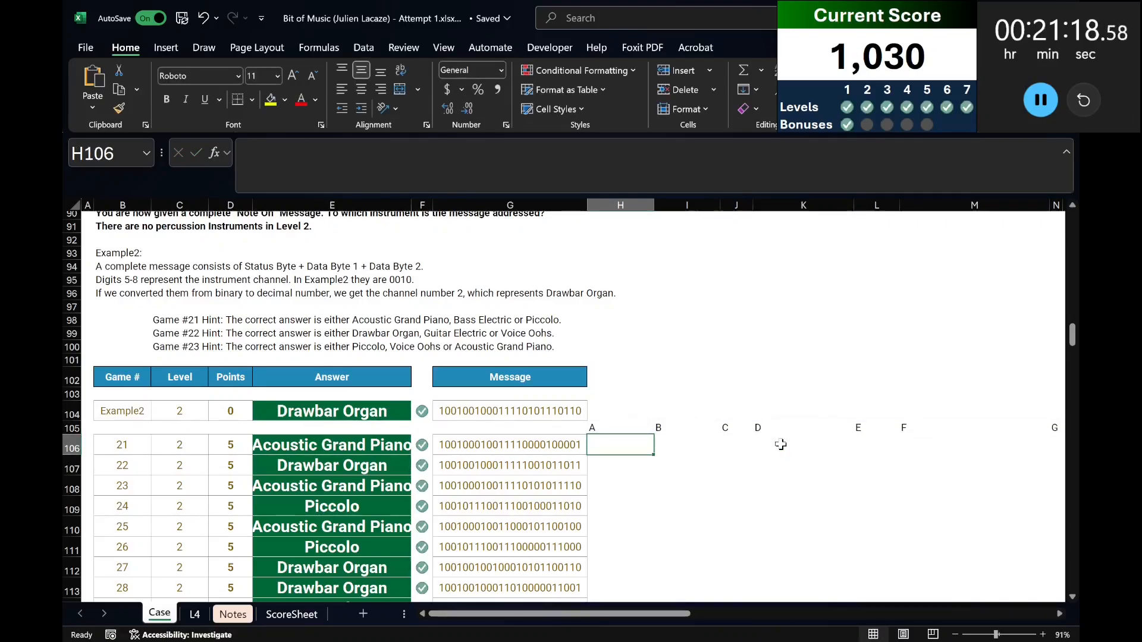
Start the letter-count formula in H106 with the length of the Level 2 answers E106:E125 minus a second LEN.
{"action": "type", "text": "=le"}
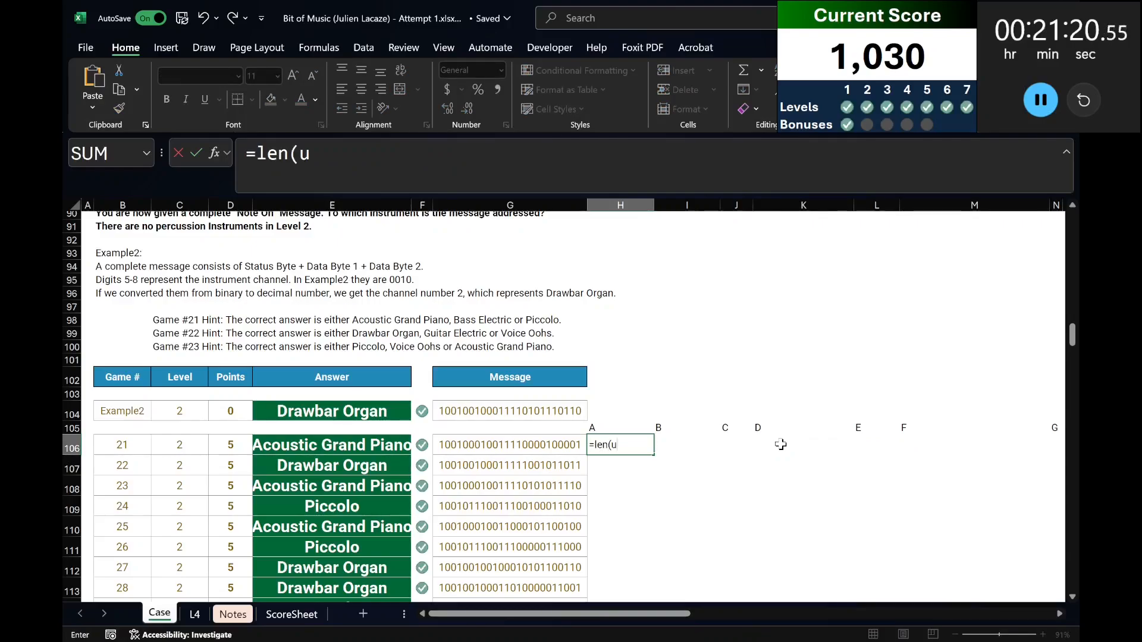
{"action": "type", "text": "n("}
{"action": "key", "text": "Left"}
{"action": "key", "text": "Left"}
{"action": "key", "text": "Left"}
{"action": "key", "text": "ctrl+shift+Down"}
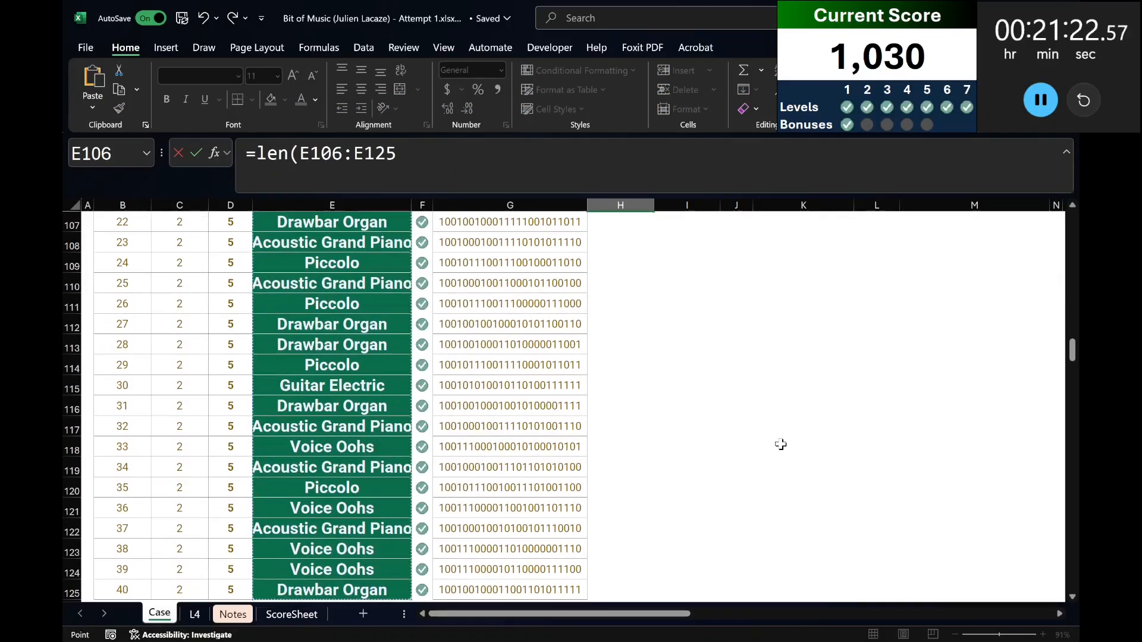
{"action": "type", "text": ")-l"}
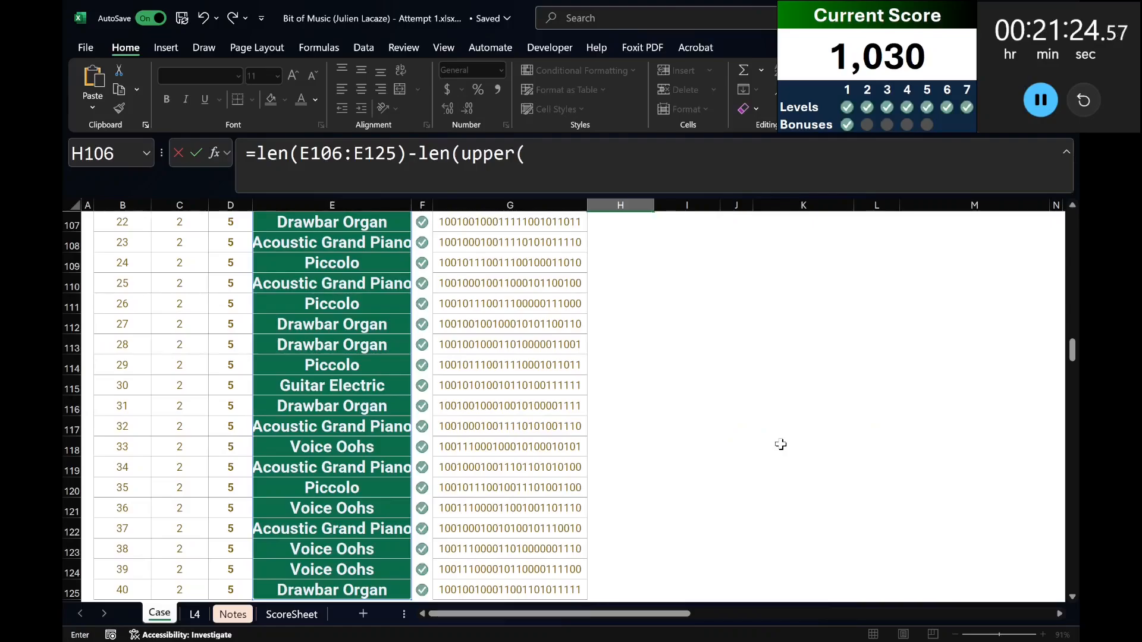
{"action": "type", "text": "en(upper("}
{"action": "scroll", "coordinate": [780, 444], "scroll_direction": "up", "scroll_amount": 4}
{"action": "key", "text": "Left"}
{"action": "key", "text": "Left"}
{"action": "key", "text": "Left"}
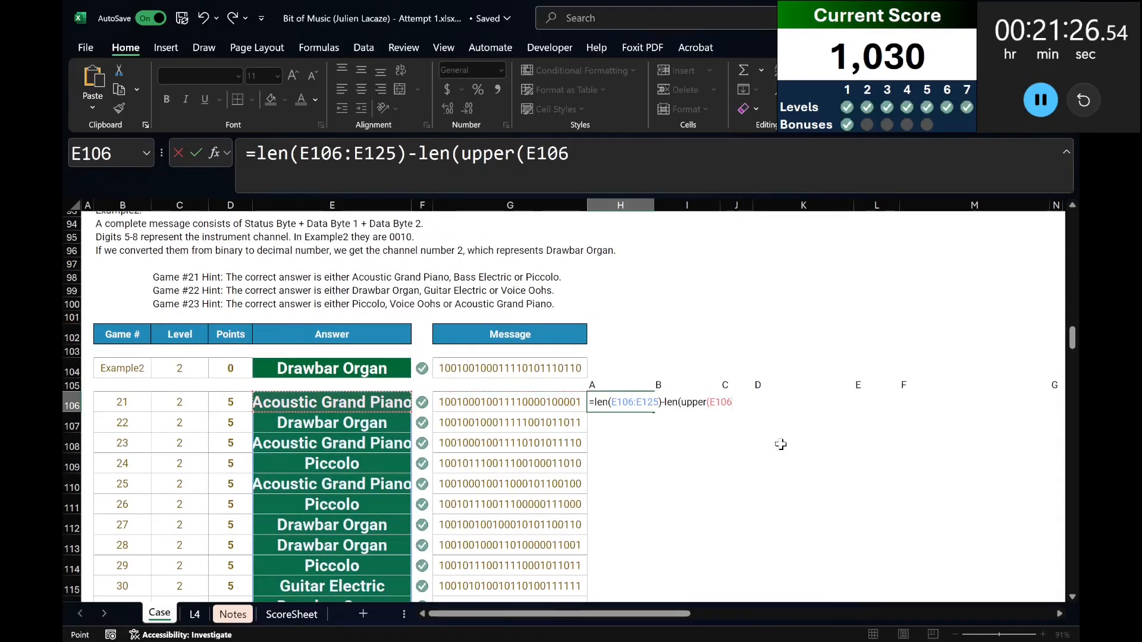
{"action": "key", "text": "ctrl+shift+Down"}
{"action": "scroll", "coordinate": [779, 446], "scroll_direction": "up", "scroll_amount": 6}
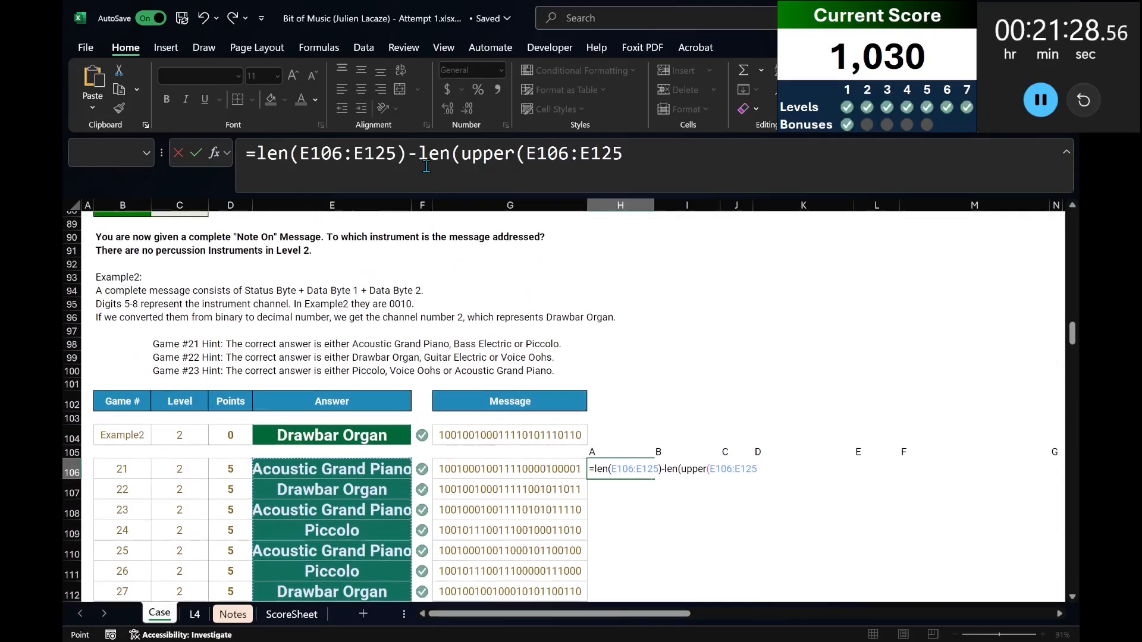
{"action": "left_click_drag", "start_coordinate": [623, 153], "coordinate": [459, 153]}
{"action": "key", "text": "BackSpace"}
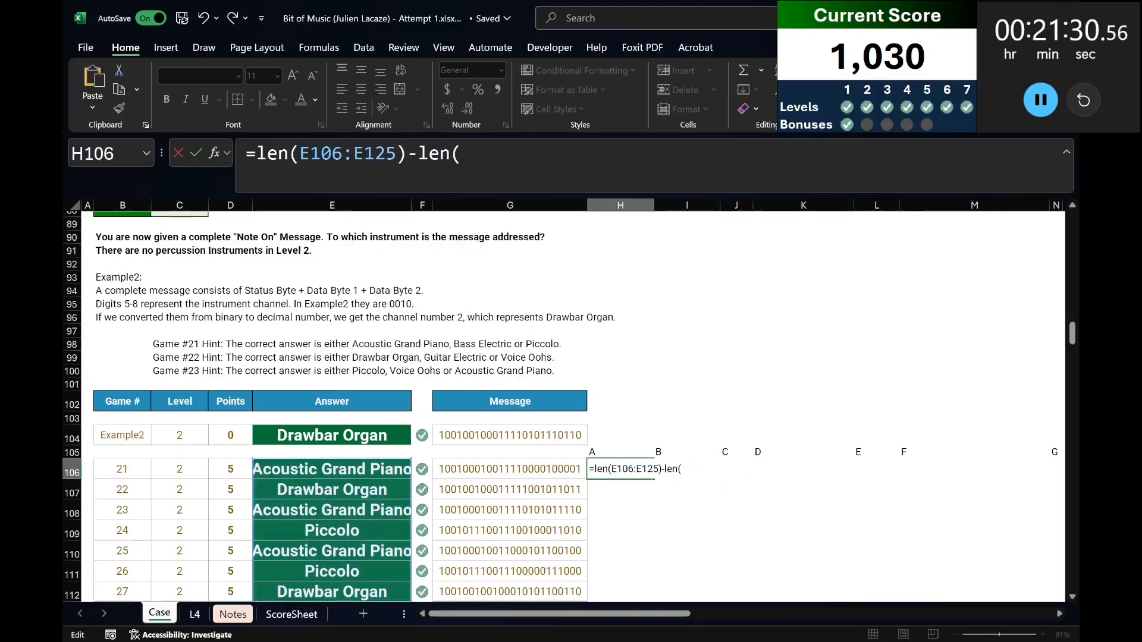
Complete the second LEN in H106 with SUBSTITUTE(UPPER(E106:E125),H105#,"") to count each letter per answer.
{"action": "type", "text": "substitute("}
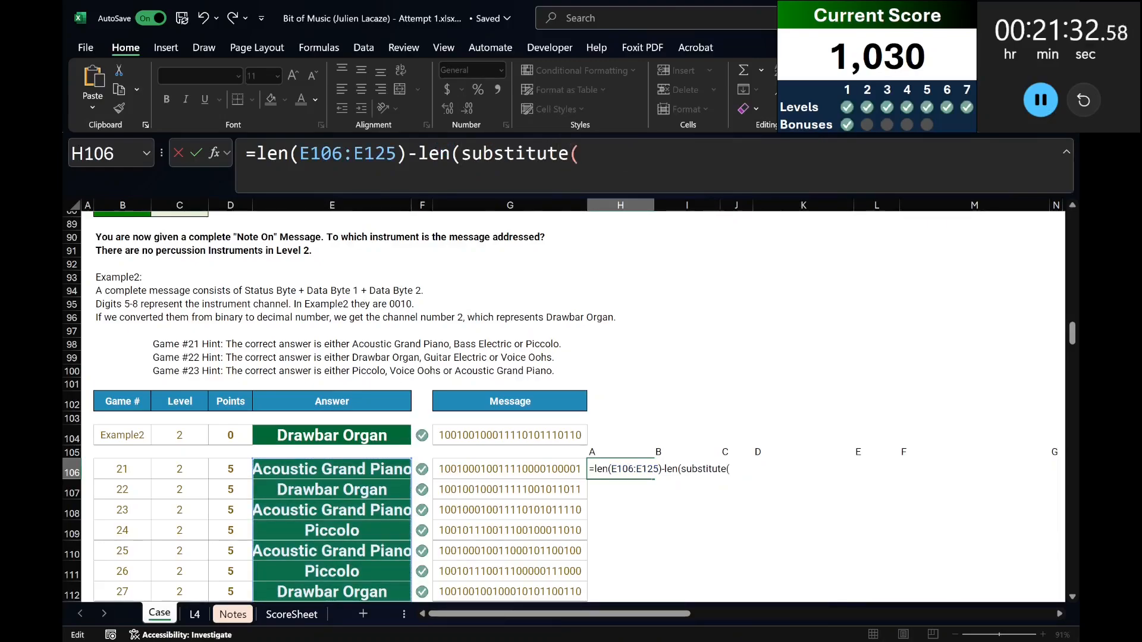
{"action": "type", "text": "upper("}
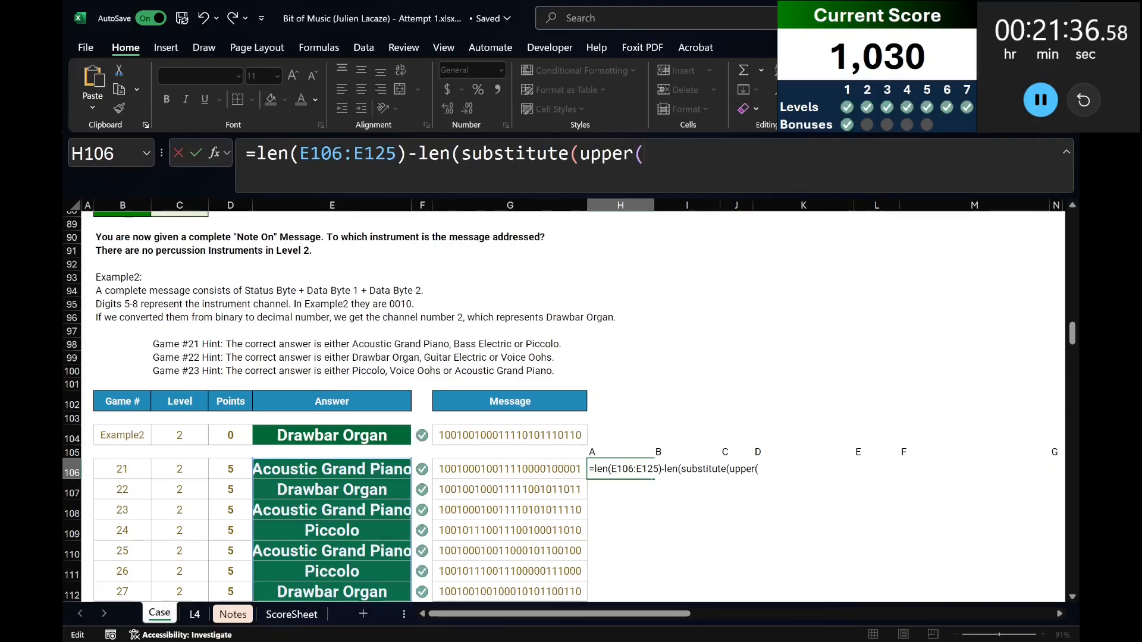
{"action": "left_click", "coordinate": [327, 468]}
{"action": "key", "text": "ctrl+shift+Down"}
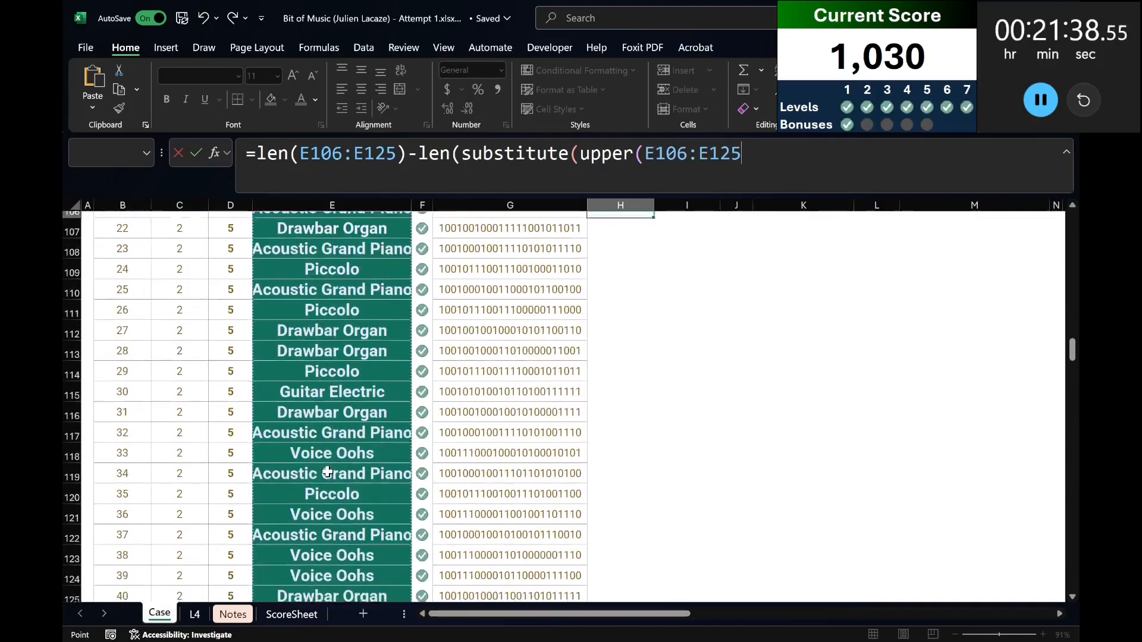
{"action": "type", "text": ")"}
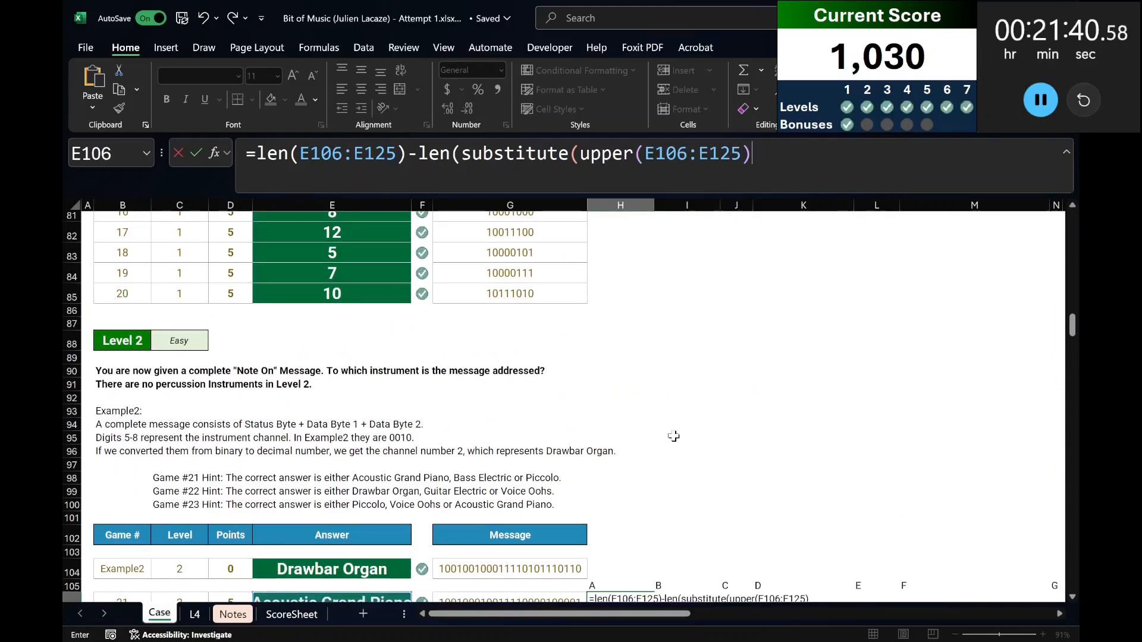
{"action": "type", "text": ","}
{"action": "scroll", "coordinate": [678, 441], "scroll_direction": "down", "scroll_amount": 2}
{"action": "left_click", "coordinate": [632, 450]}
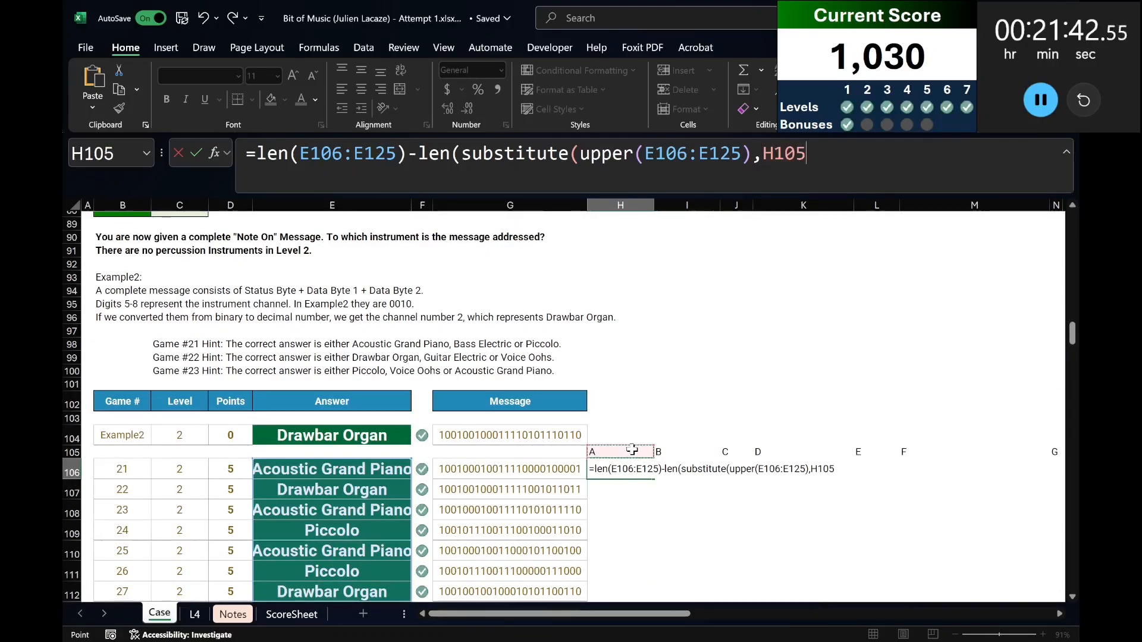
{"action": "key", "text": "ctrl+shift+Right"}
{"action": "type", "text": ",\"\""}
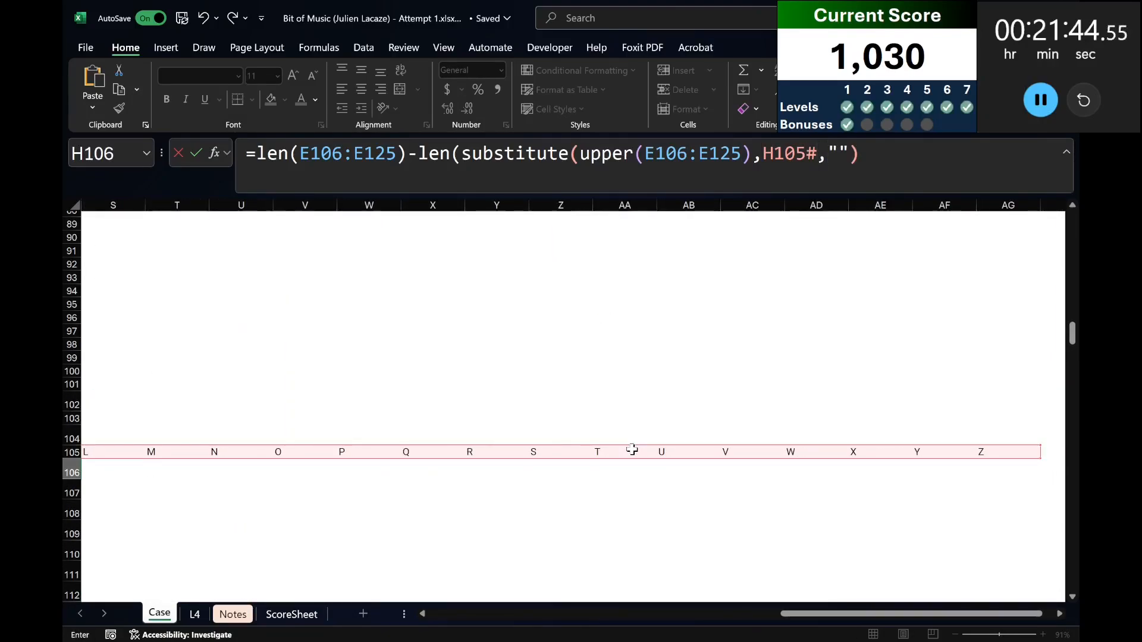
{"action": "type", "text": ")"}
{"action": "key", "text": "Return"}
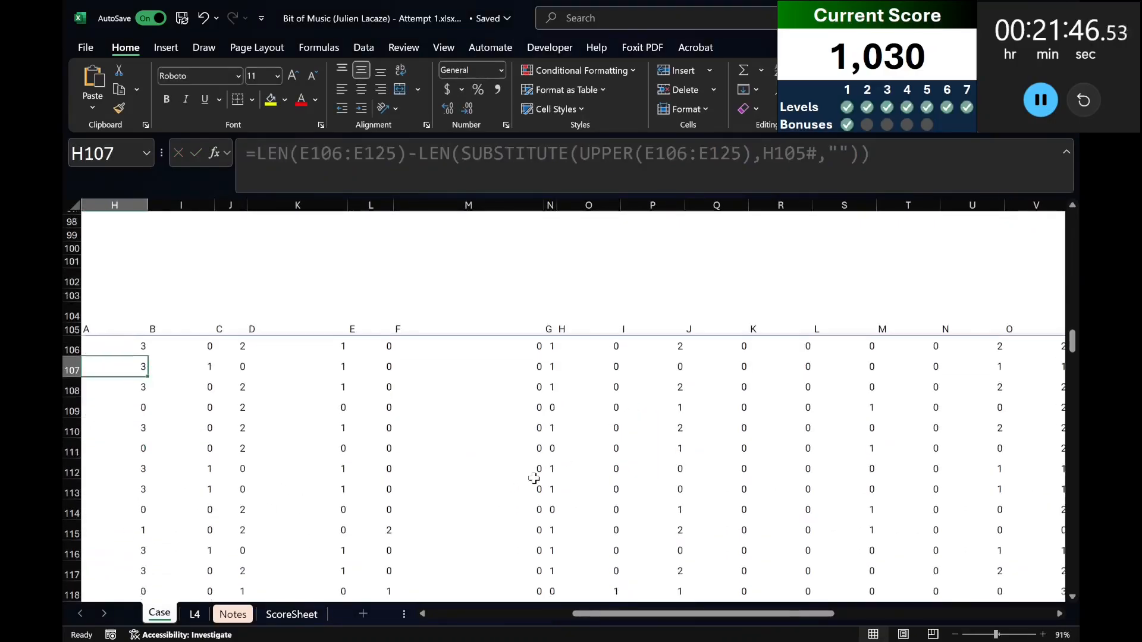
Total the Level 2 counts of each letter in row 126, from H126 to AG126, with SUM over rows 106 to 125.
{"action": "key", "text": "Up"}
{"action": "key", "text": "shift+Right"}
{"action": "key", "text": "ctrl+shift+Right"}
{"action": "key", "text": "ctrl+shift+Down"}
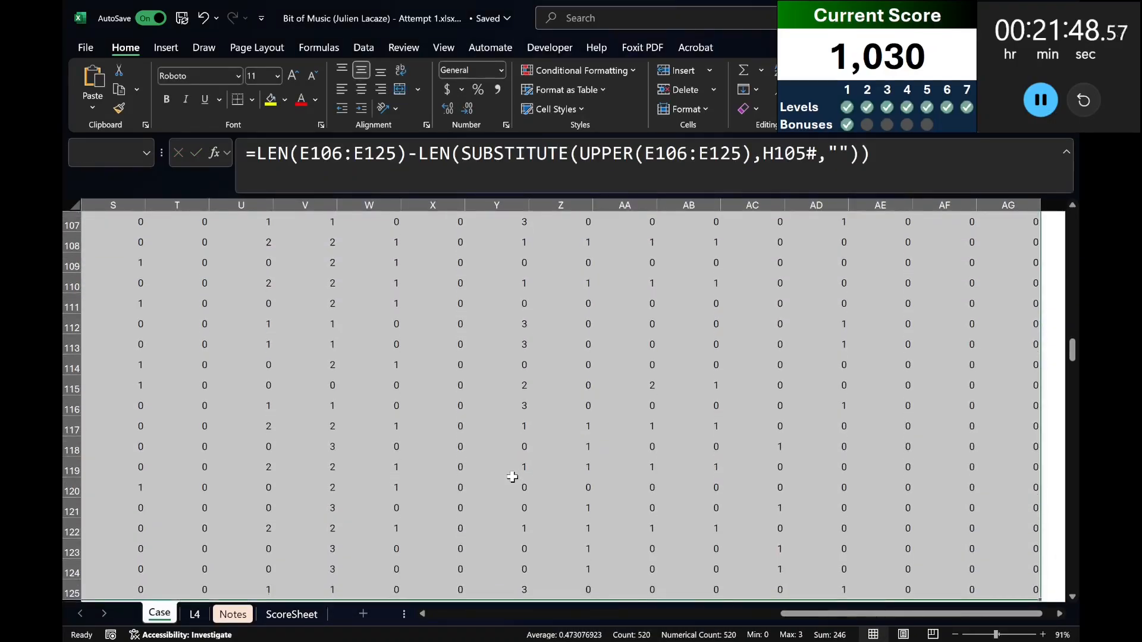
{"action": "left_click", "coordinate": [696, 614]}
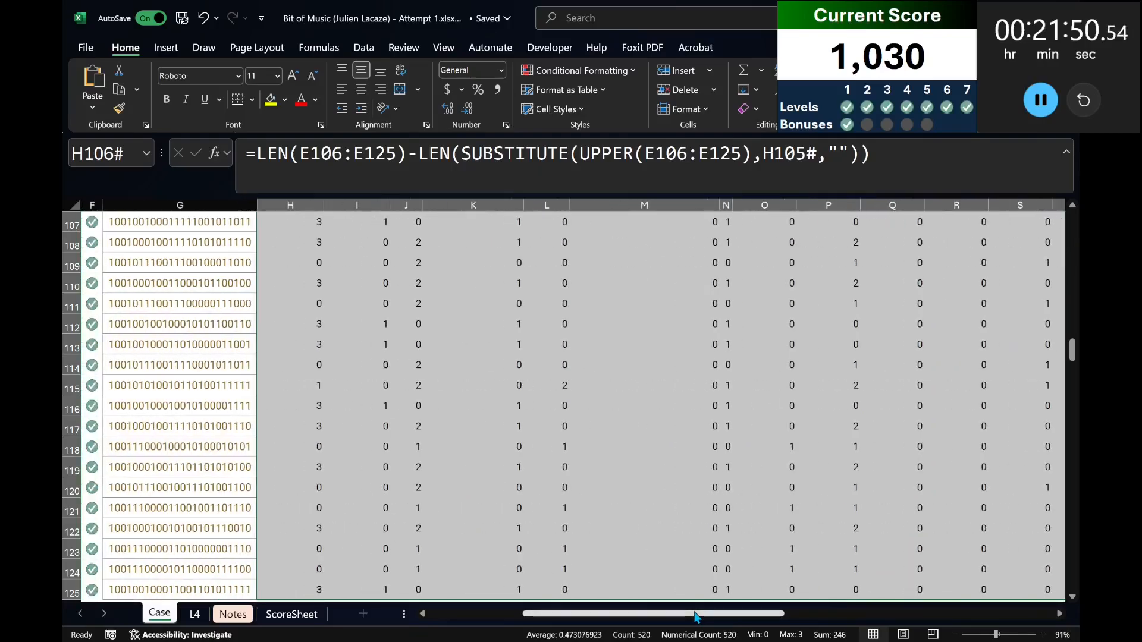
{"action": "left_click_drag", "start_coordinate": [696, 615], "coordinate": [624, 613]}
{"action": "scroll", "coordinate": [567, 562], "scroll_direction": "down", "scroll_amount": 5}
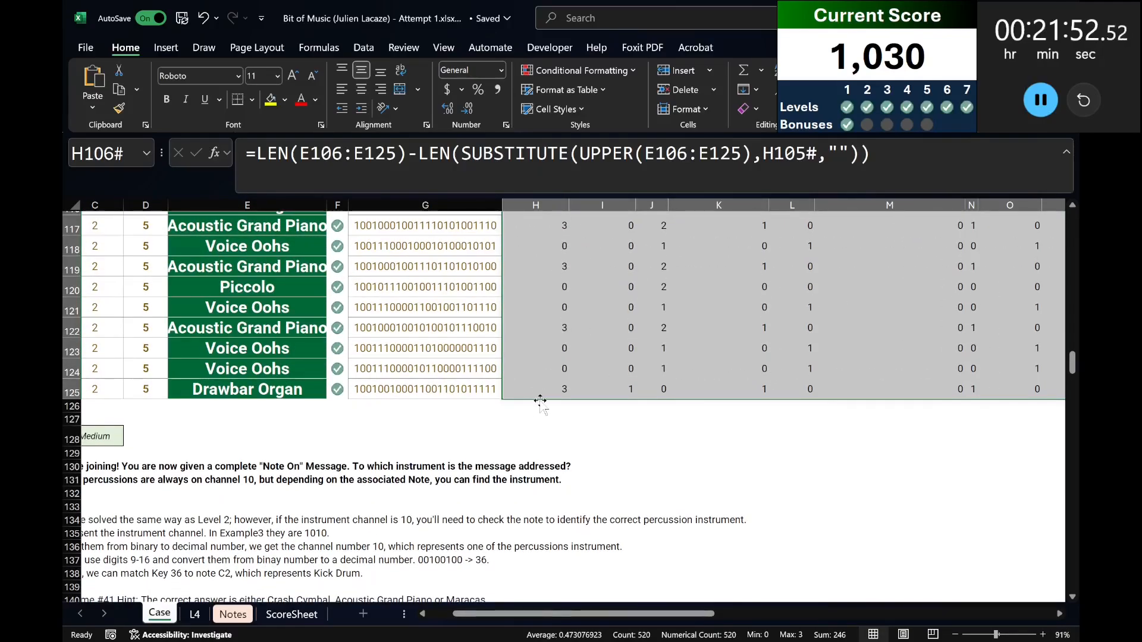
{"action": "left_click", "coordinate": [537, 392]}
{"action": "key", "text": "ctrl+Right"}
{"action": "key", "text": "Down"}
{"action": "key", "text": "ctrl+shift+Left"}
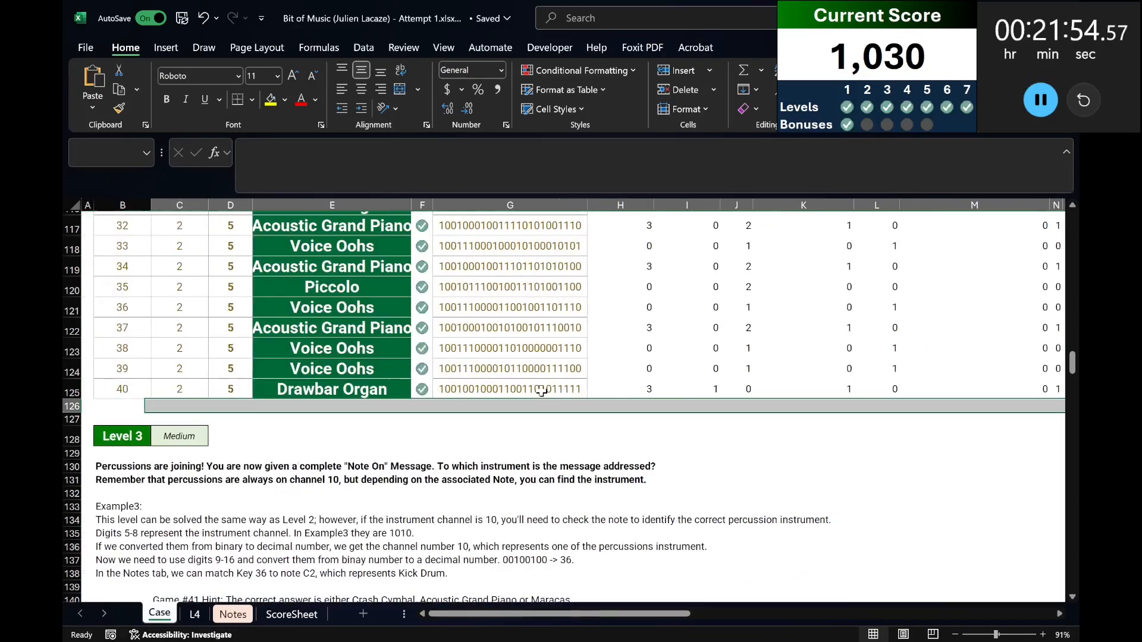
{"action": "key", "text": "shift+Right"}
{"action": "key", "text": "shift+Right"}
{"action": "key", "text": "shift+Right"}
{"action": "key", "text": "shift+Right"}
{"action": "key", "text": "shift+Right"}
{"action": "key", "text": "shift+Right"}
{"action": "key", "text": "shift+Right"}
{"action": "key", "text": "alt+equal"}
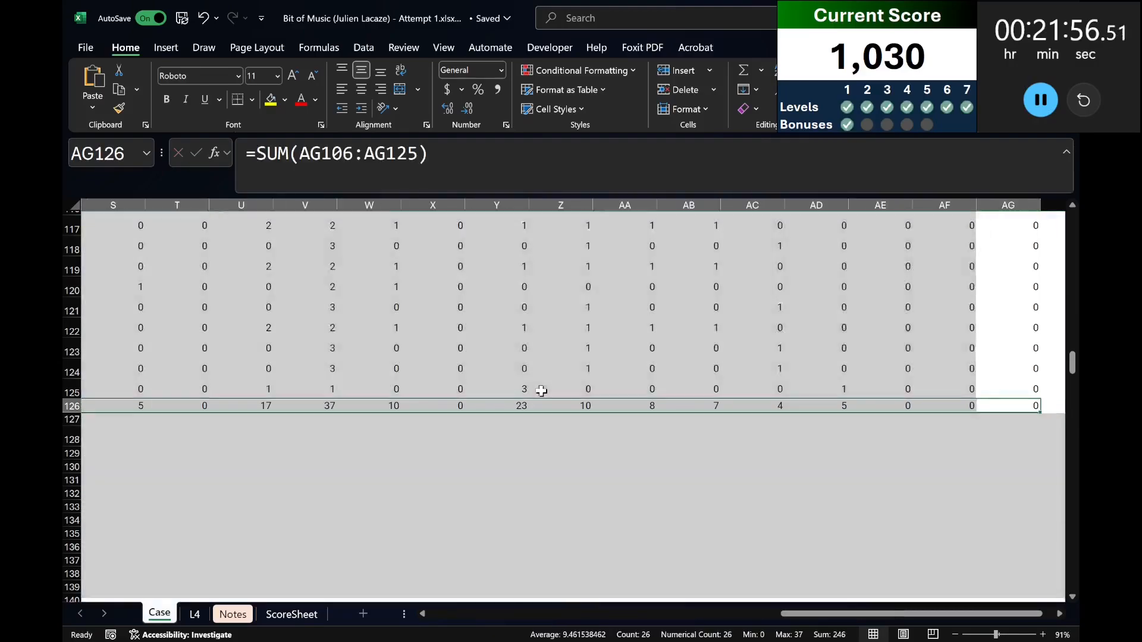
Answer Bonus B in E41 by looking up the letter that occurs 22 times with =XLOOKUP(22,126:126,105:105).
{"action": "left_click_drag", "start_coordinate": [838, 613], "coordinate": [486, 613]}
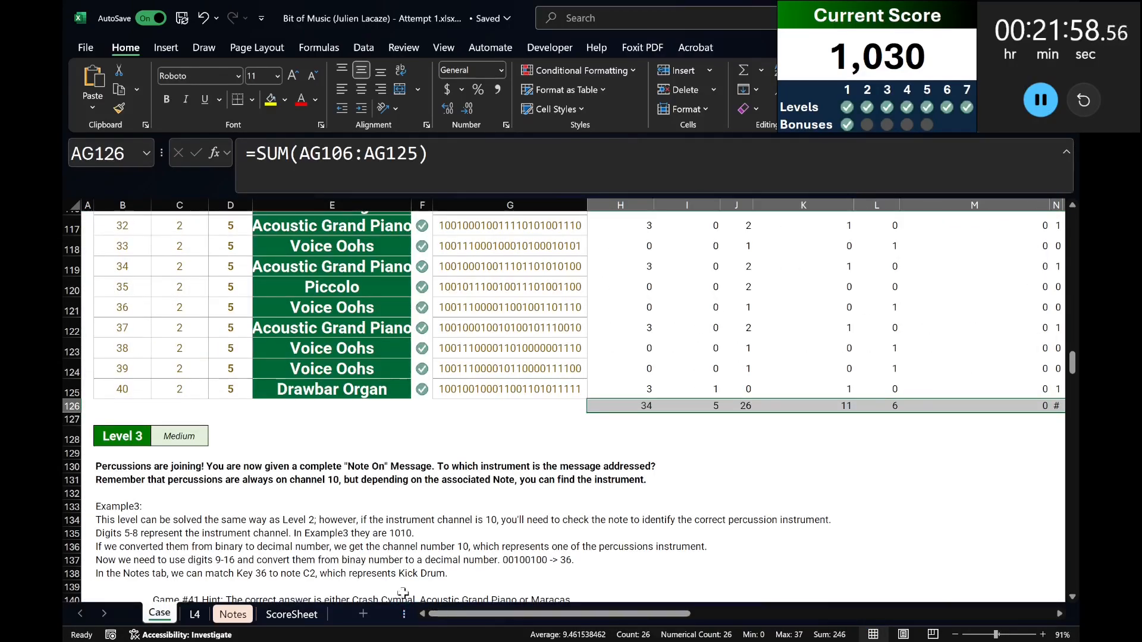
{"action": "scroll", "coordinate": [510, 467], "scroll_direction": "up", "scroll_amount": 19}
{"action": "scroll", "coordinate": [510, 466], "scroll_direction": "up", "scroll_amount": 12}
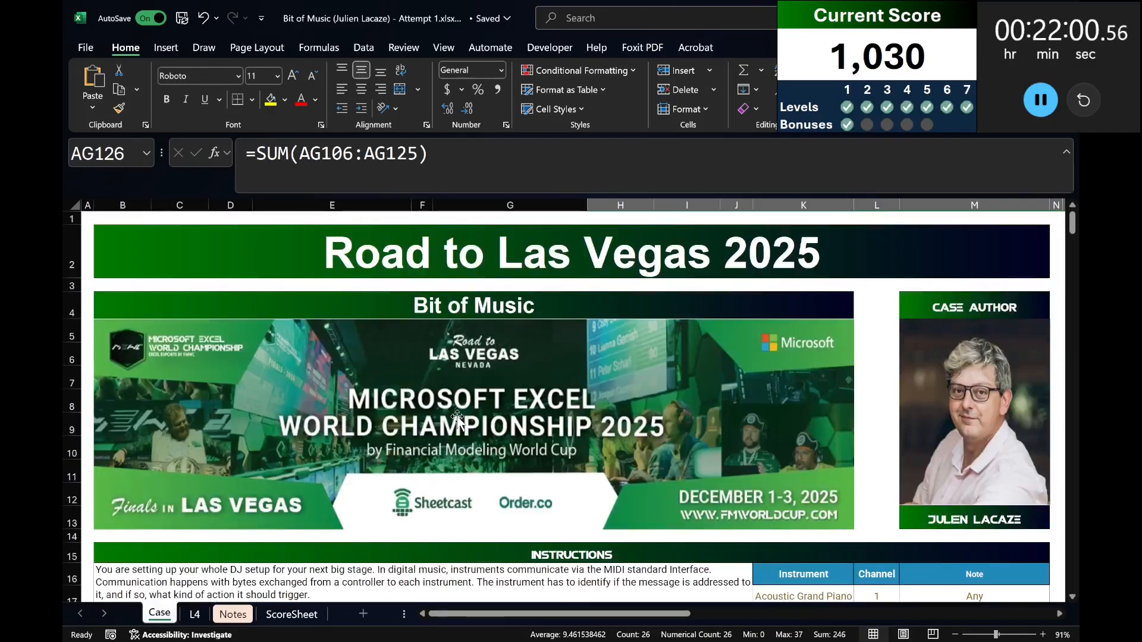
{"action": "scroll", "coordinate": [472, 410], "scroll_direction": "down", "scroll_amount": 7}
{"action": "left_click", "coordinate": [359, 461]}
{"action": "type", "text": "="}
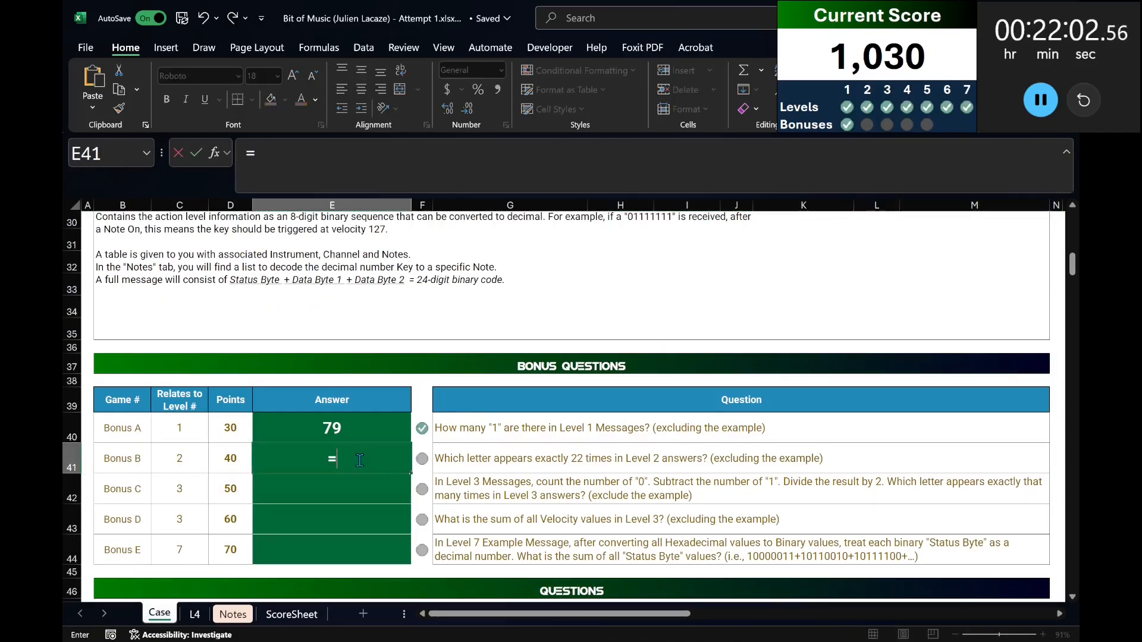
{"action": "type", "text": "xlookup(22,"}
{"action": "scroll", "coordinate": [361, 458], "scroll_direction": "down", "scroll_amount": 20}
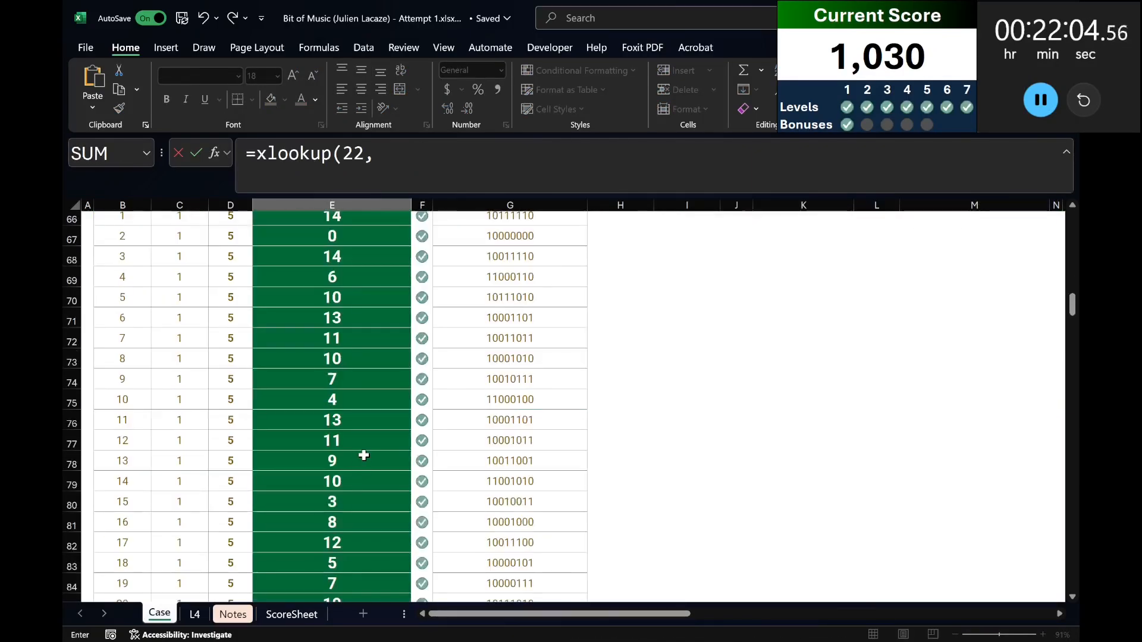
{"action": "left_click", "coordinate": [81, 582]}
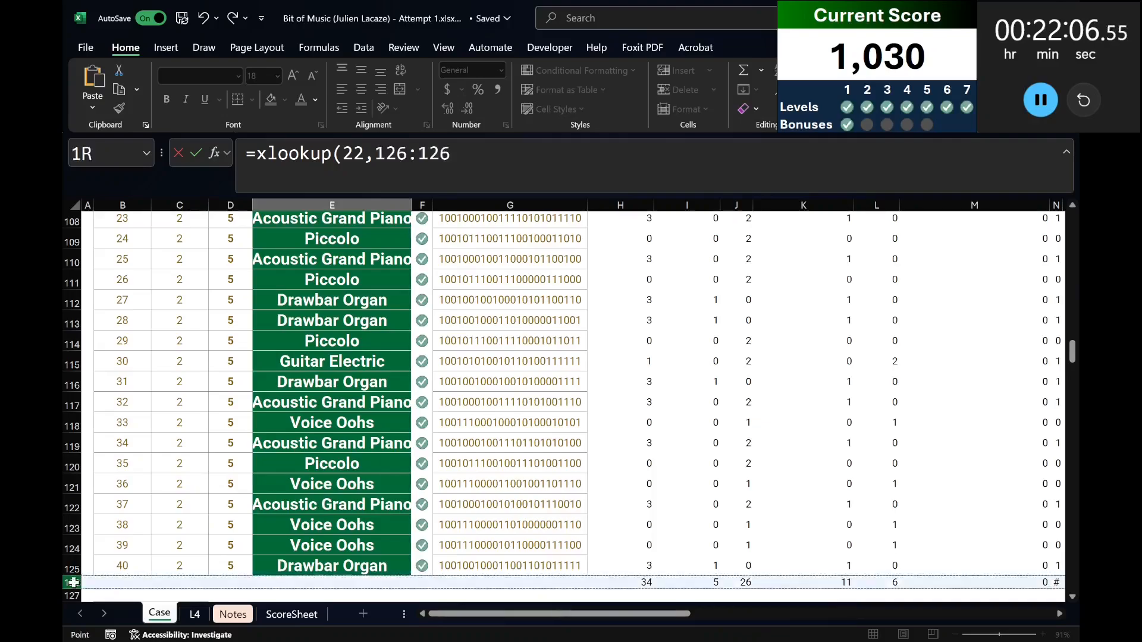
{"action": "type", "text": ","}
{"action": "scroll", "coordinate": [230, 408], "scroll_direction": "up", "scroll_amount": 4}
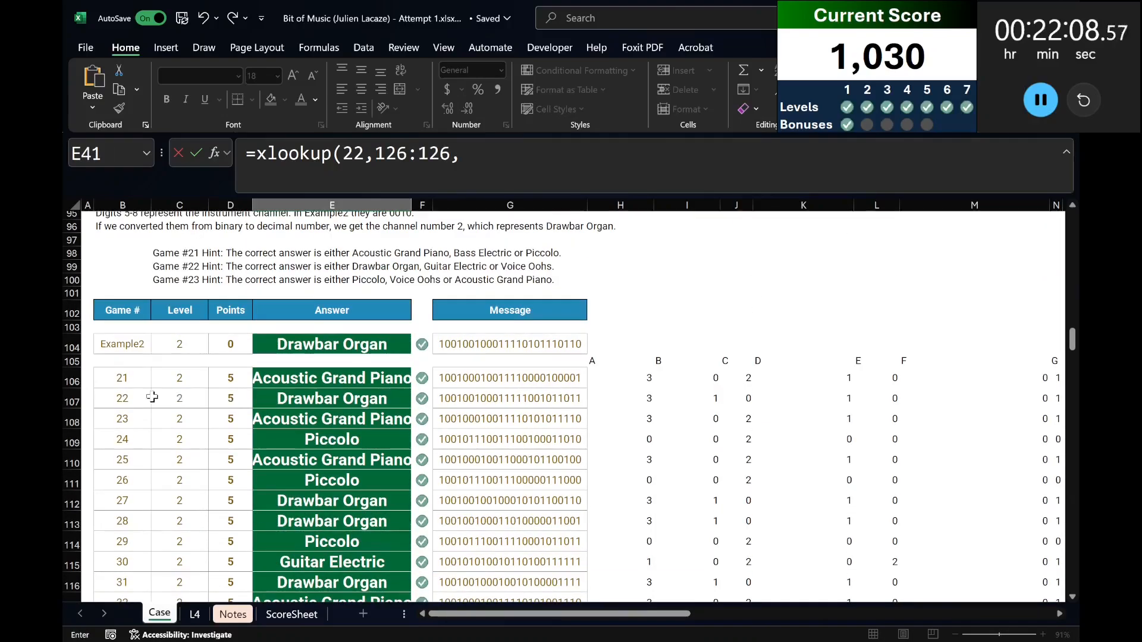
{"action": "left_click", "coordinate": [67, 360]}
{"action": "type", "text": ")"}
{"action": "key", "text": "Return"}
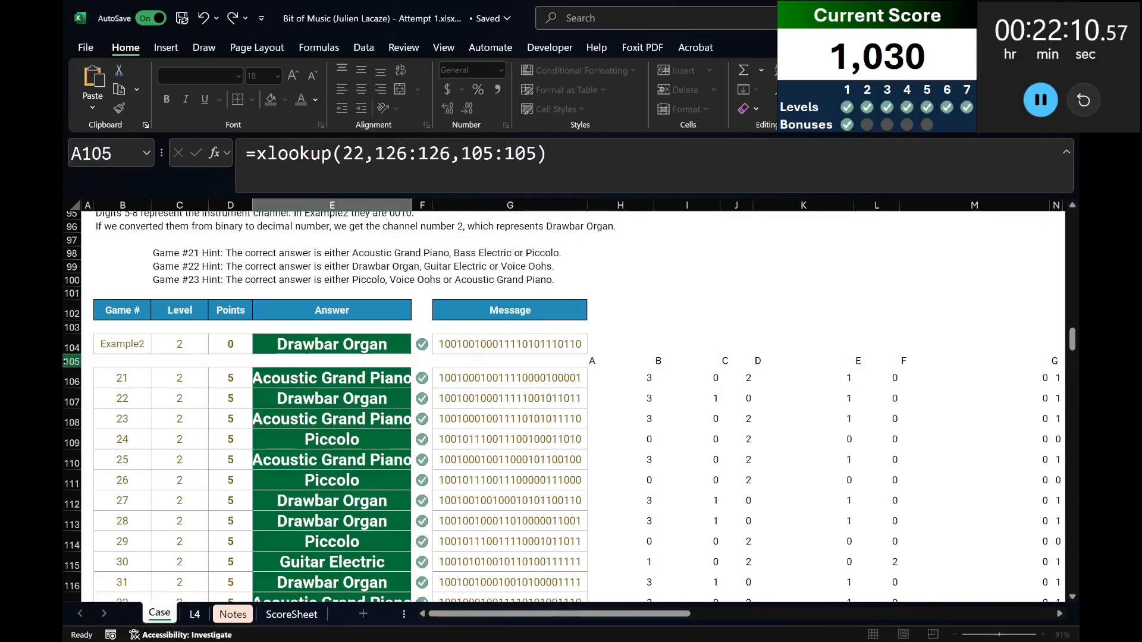
For Bonus C, add the heading 0s in L147 beside the Level 3 table.
{"action": "scroll", "coordinate": [249, 443], "scroll_direction": "up", "scroll_amount": 3}
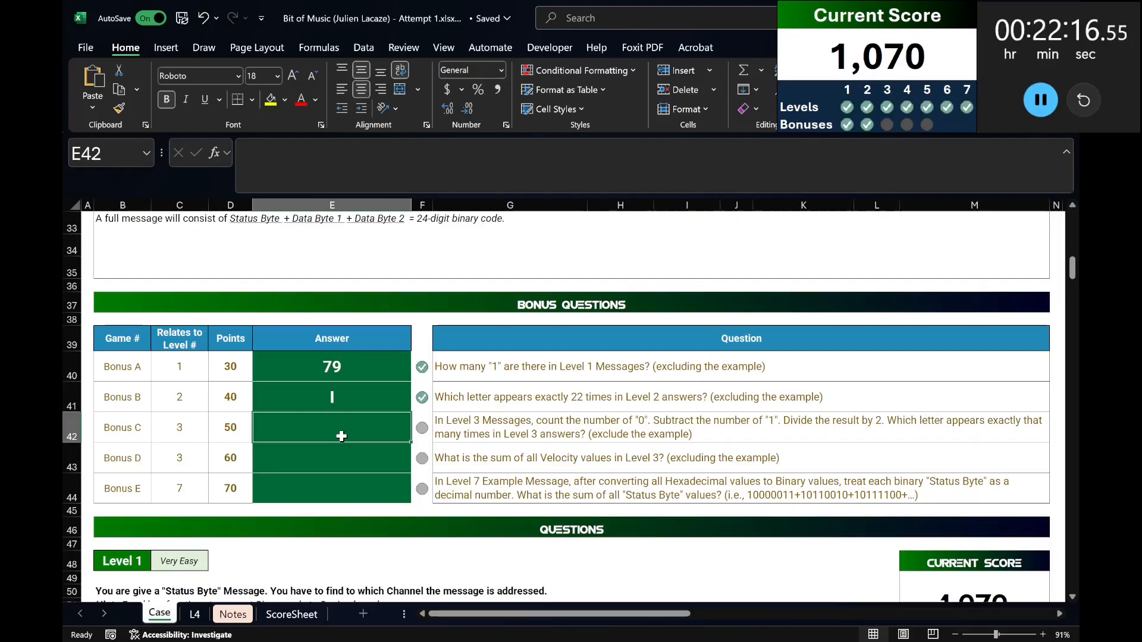
{"action": "scroll", "coordinate": [341, 436], "scroll_direction": "down", "scroll_amount": 20}
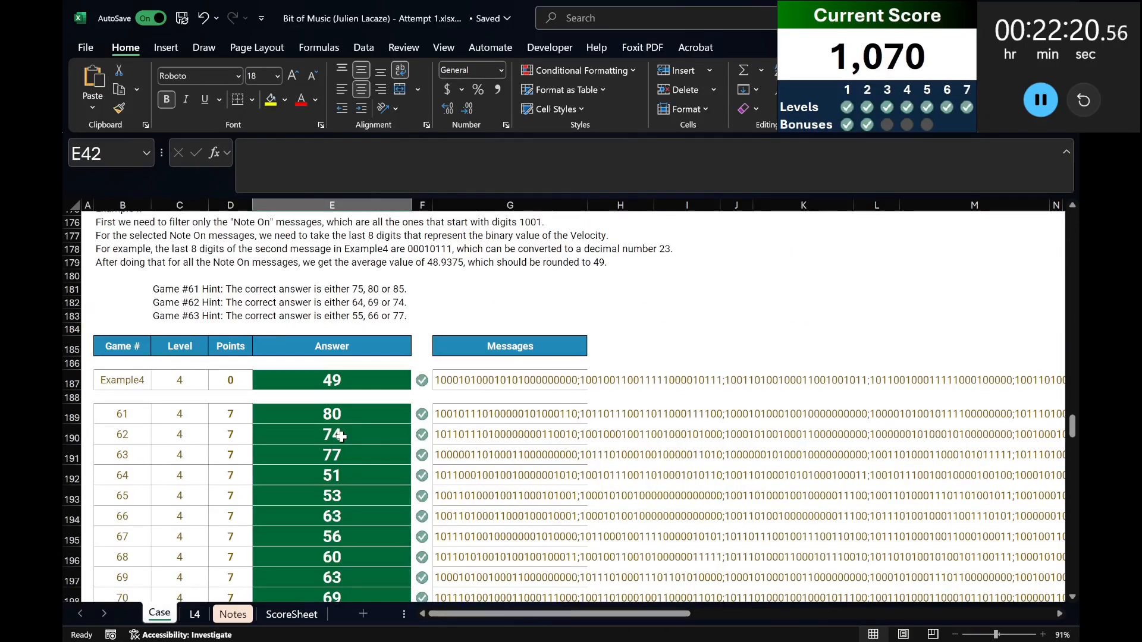
{"action": "scroll", "coordinate": [340, 435], "scroll_direction": "up", "scroll_amount": 14}
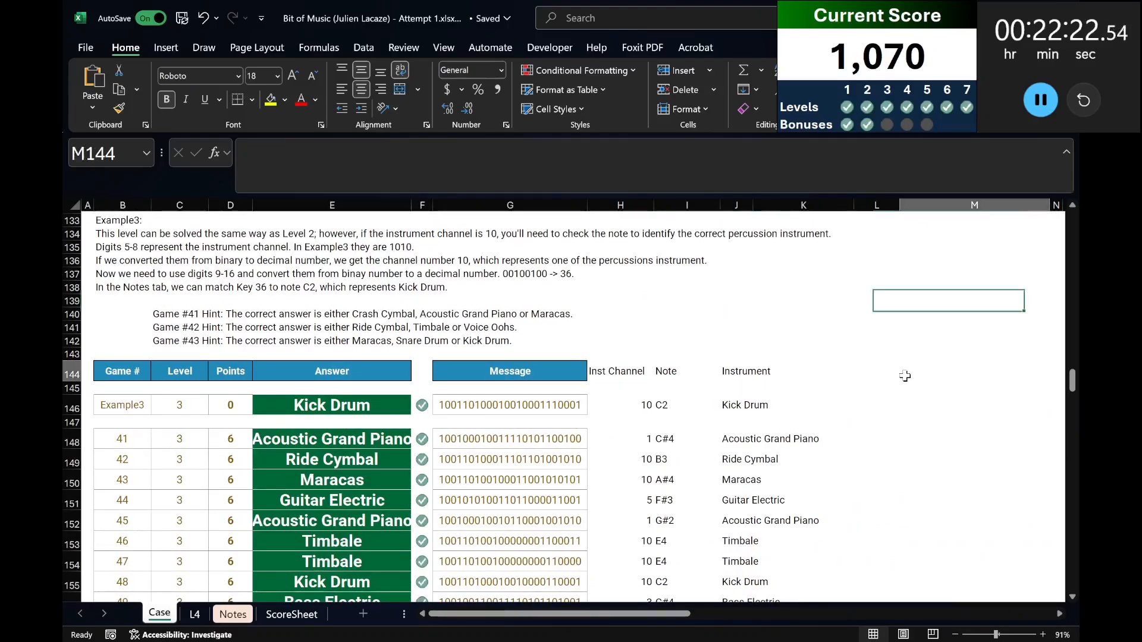
{"action": "left_click", "coordinate": [875, 373]}
{"action": "left_click", "coordinate": [889, 417]}
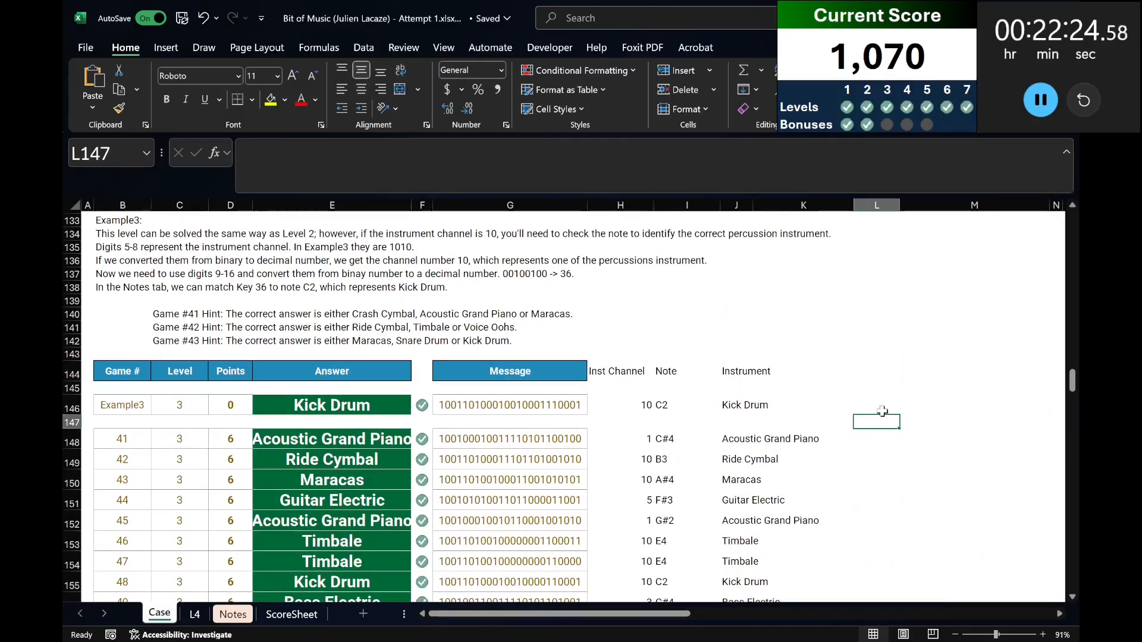
{"action": "type", "text": "0s"}
{"action": "key", "text": "Return"}
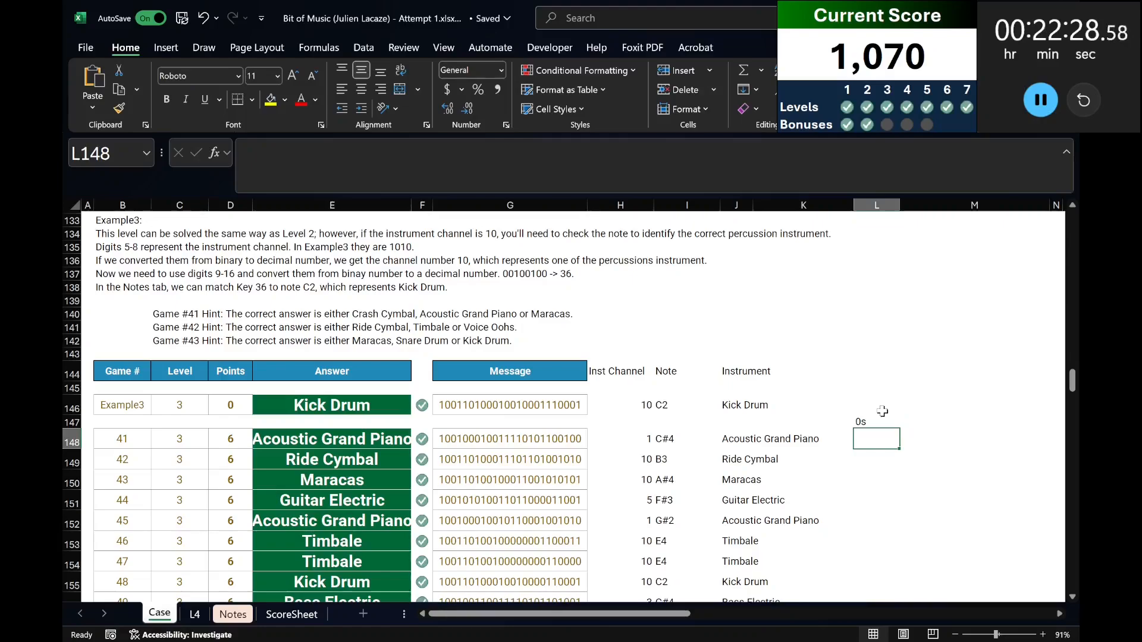
Count the zeros in each Level 3 message from L148 with =LEN(G148:G167)-LEN(SUBSTITUTE(G148:G167,0,"")).
{"action": "type", "text": "=len("}
{"action": "key", "text": "Left"}
{"action": "key", "text": "Left"}
{"action": "key", "text": "Left"}
{"action": "key", "text": "Left"}
{"action": "key", "text": "Left"}
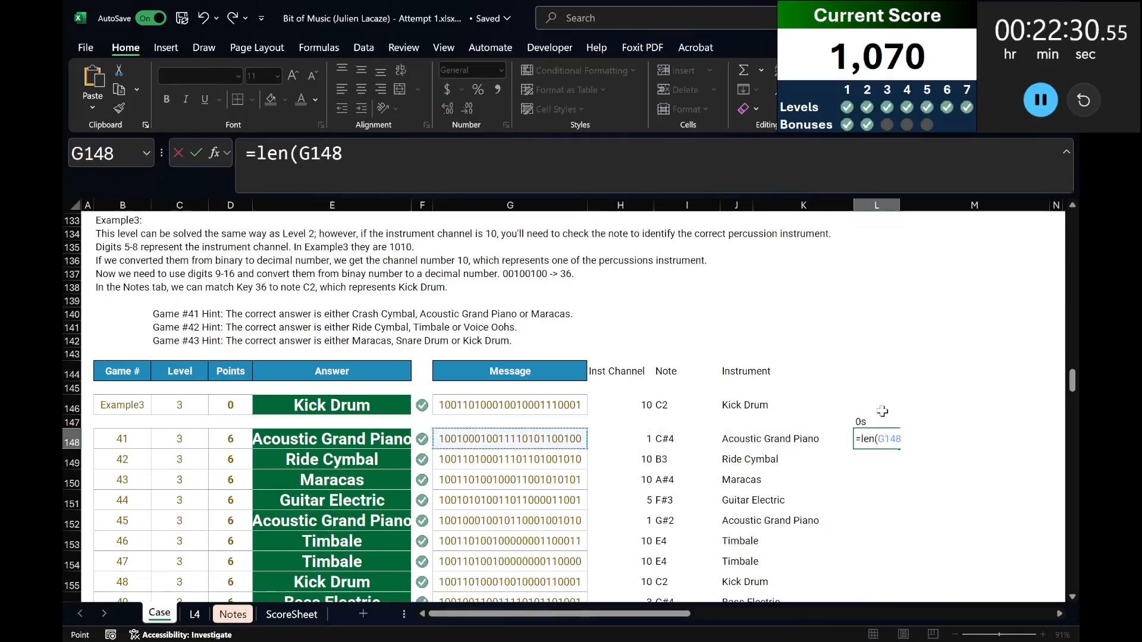
{"action": "key", "text": "ctrl+shift+Down"}
{"action": "type", "text": ")-len(substit"}
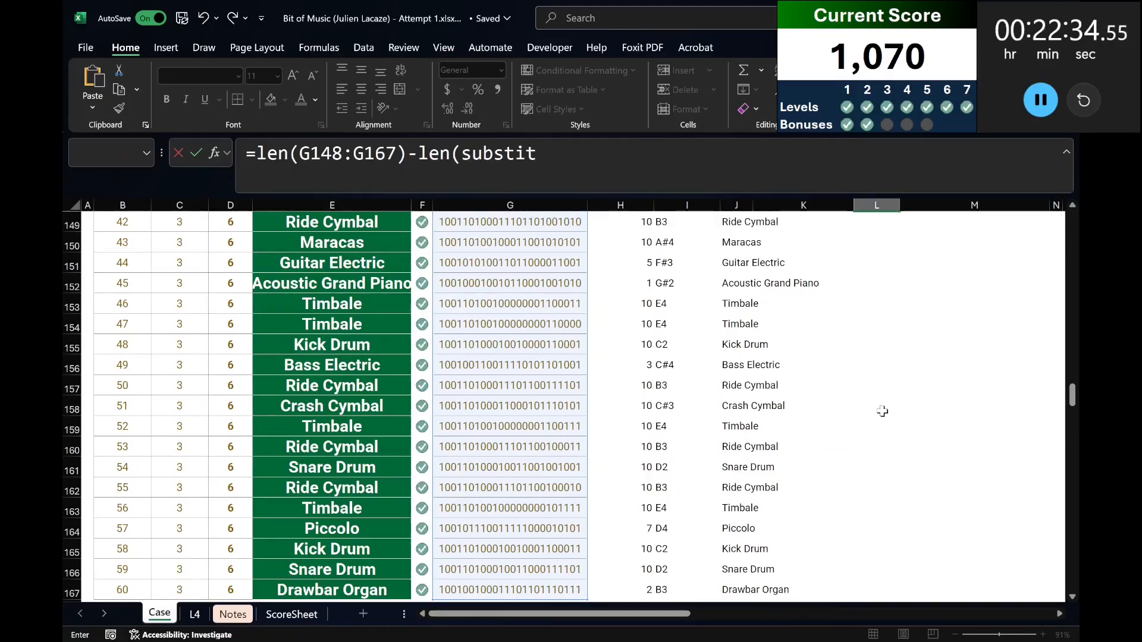
{"action": "type", "text": "ute("}
{"action": "key", "text": "Left"}
{"action": "key", "text": "Left"}
{"action": "key", "text": "Left"}
{"action": "key", "text": "Left"}
{"action": "key", "text": "Left"}
{"action": "key", "text": "ctrl+shift+Down"}
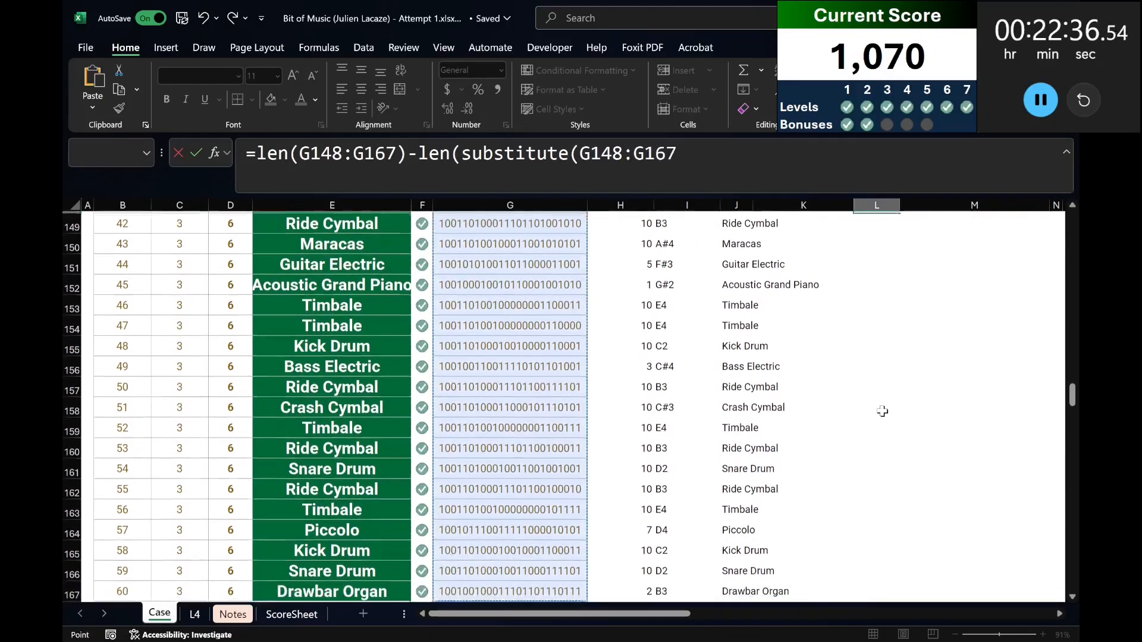
{"action": "type", "text": ",0,\""}
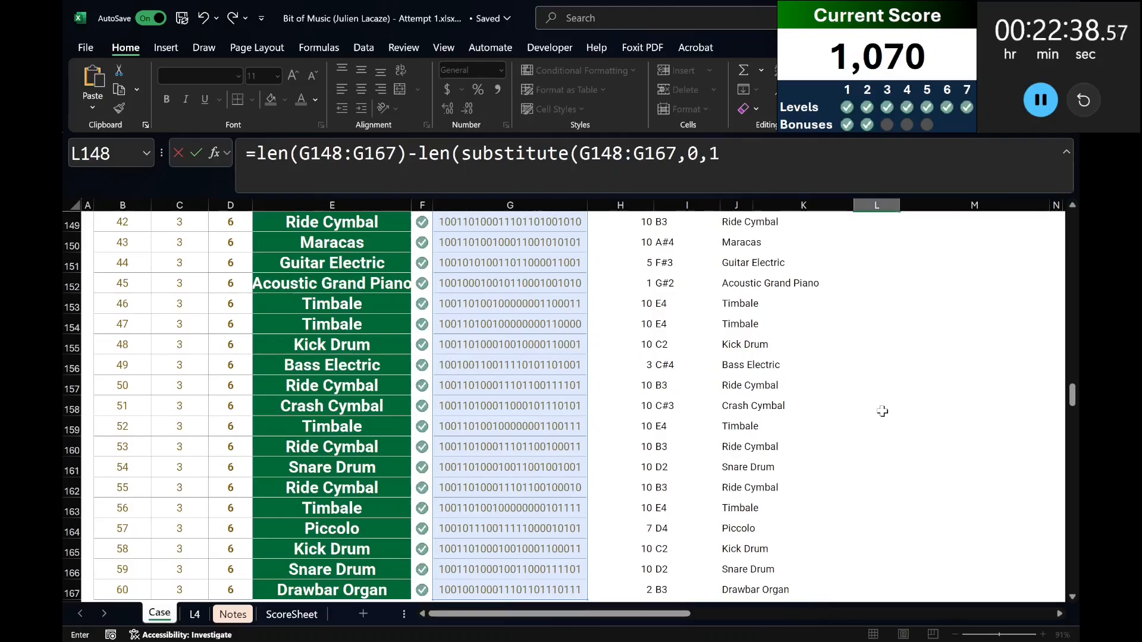
{"action": "key", "text": "shift+Return"}
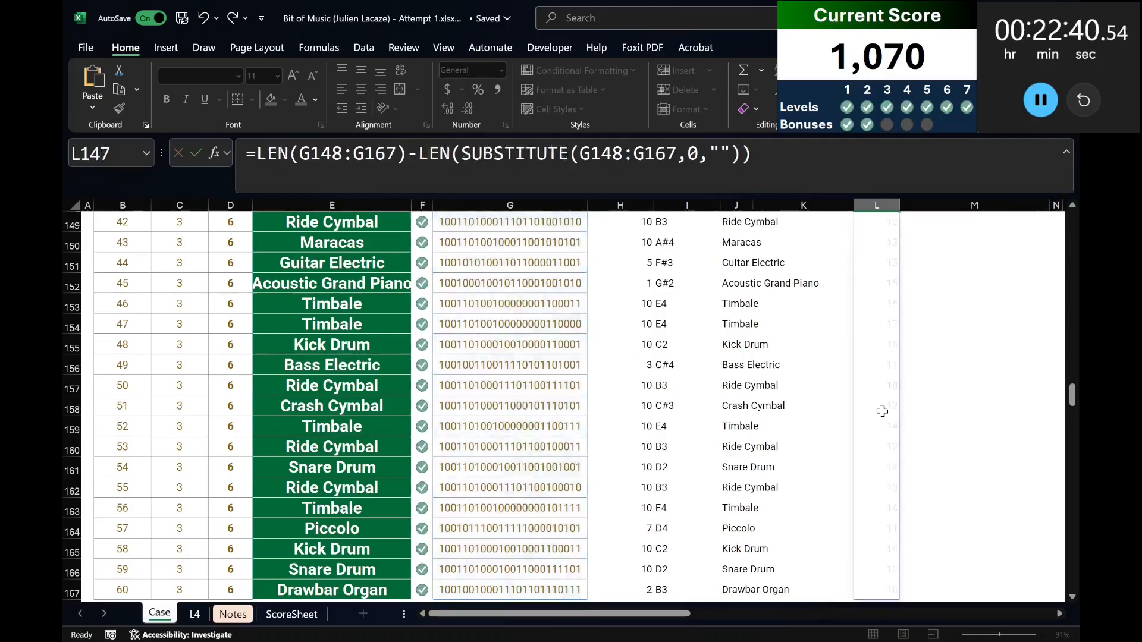
Add the heading 1s in M147 next to the 0s heading.
{"action": "scroll", "coordinate": [885, 356], "scroll_direction": "up", "scroll_amount": 3}
{"action": "left_click", "coordinate": [921, 351]}
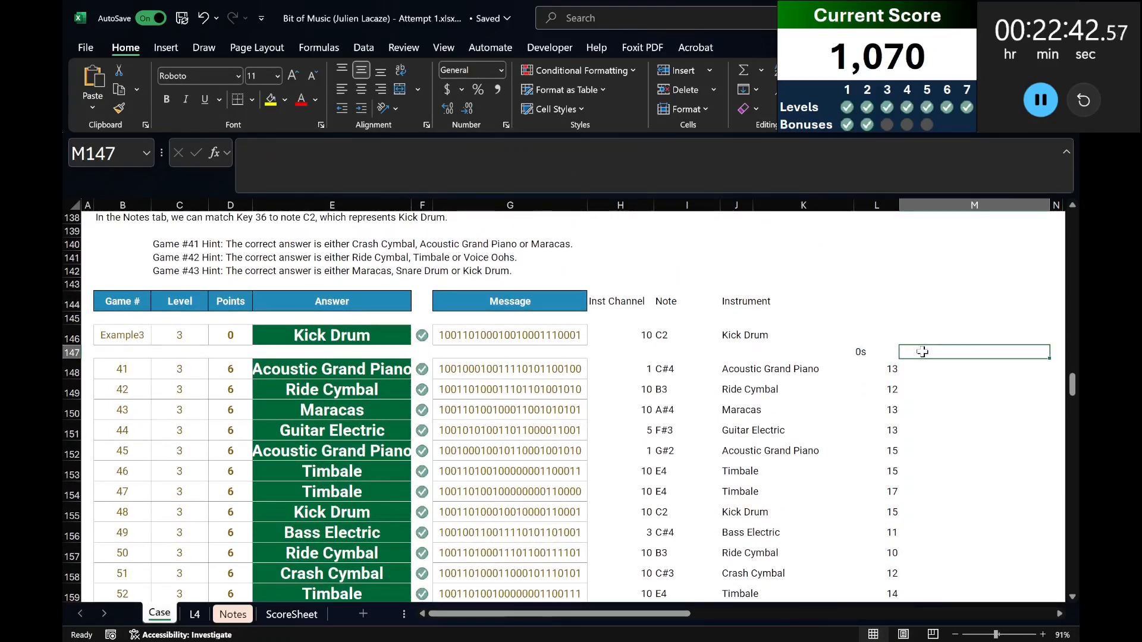
{"action": "type", "text": "1s"}
{"action": "key", "text": "Return"}
Copy the zero-count formula from L148 into M148 and change the substituted digit to 1 to count the ones.
{"action": "key", "text": "Left"}
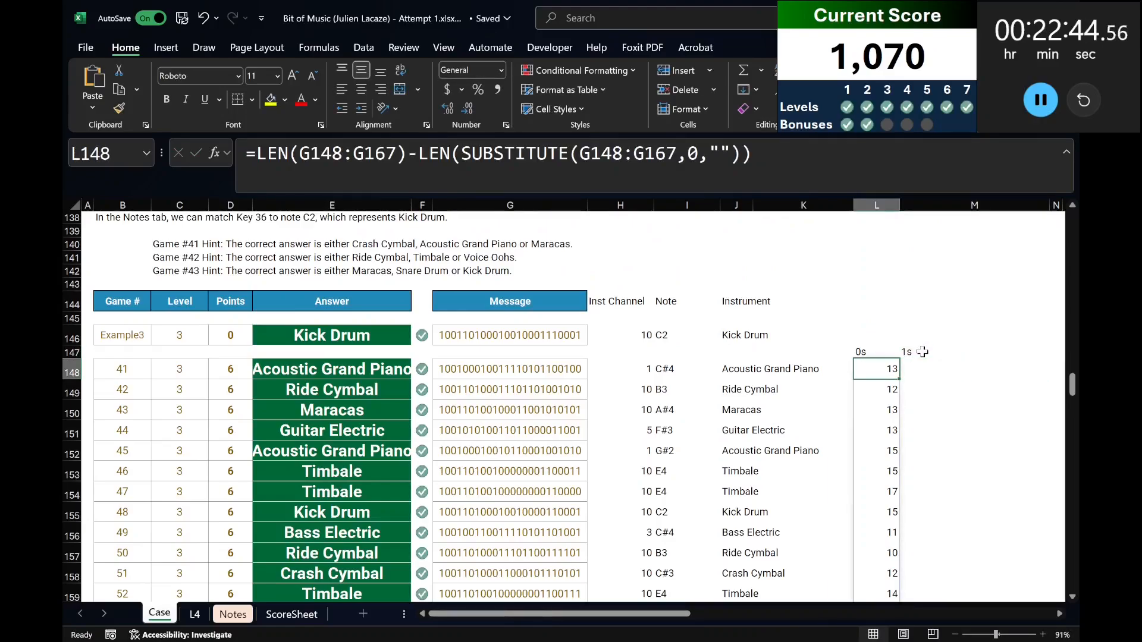
{"action": "left_click_drag", "start_coordinate": [831, 156], "coordinate": [66, 132]}
{"action": "key", "text": "ctrl+c"}
{"action": "key", "text": "Tab"}
{"action": "left_click", "coordinate": [315, 153]}
{"action": "key", "text": "ctrl+v"}
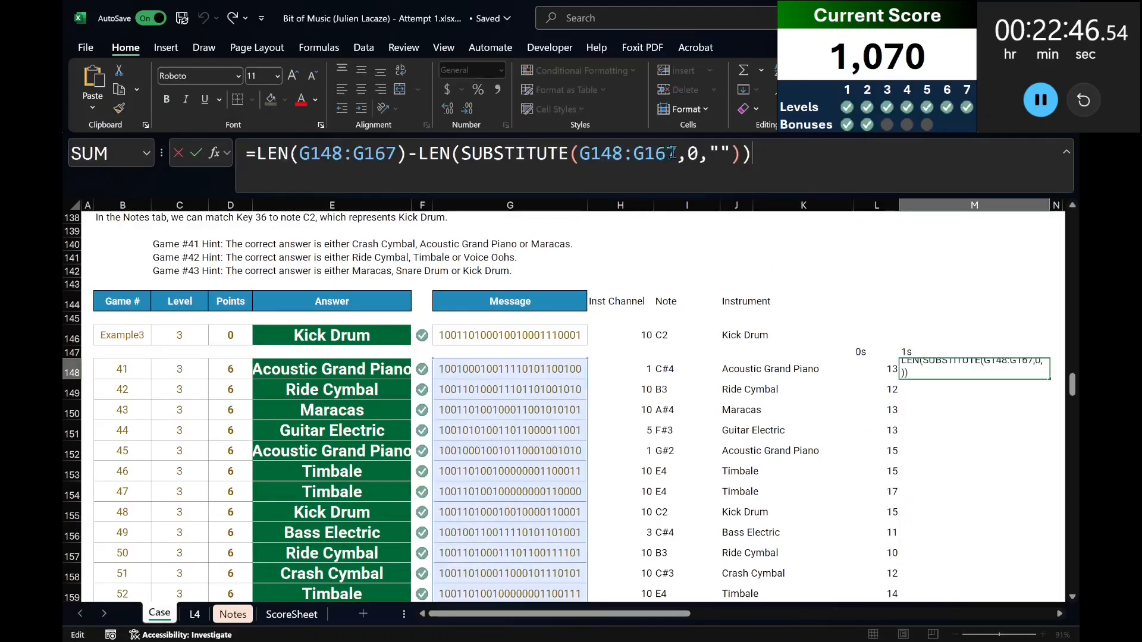
{"action": "left_click", "coordinate": [707, 154]}
{"action": "key", "text": "BackSpace"}
{"action": "type", "text": "1"}
{"action": "key", "text": "Return"}
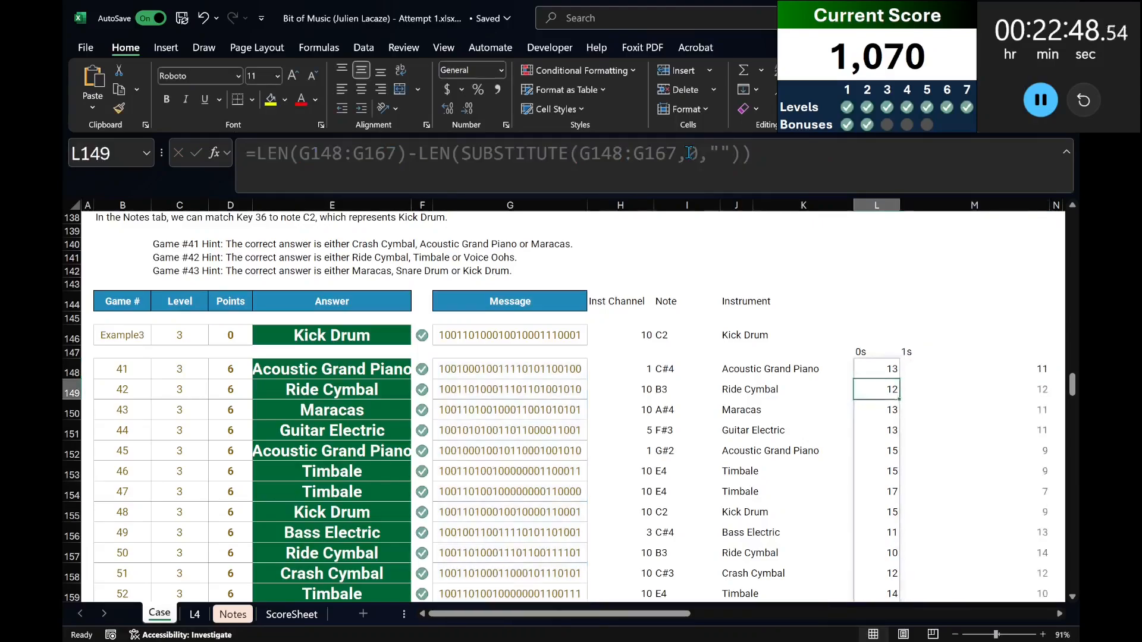
Total the 0s and 1s columns in L168 and M168 with SUM over rows 148 to 167.
{"action": "scroll", "coordinate": [1050, 464], "scroll_direction": "down", "scroll_amount": 3}
{"action": "scroll", "coordinate": [1050, 464], "scroll_direction": "down", "scroll_amount": 5}
{"action": "left_click_drag", "start_coordinate": [877, 306], "coordinate": [979, 309]}
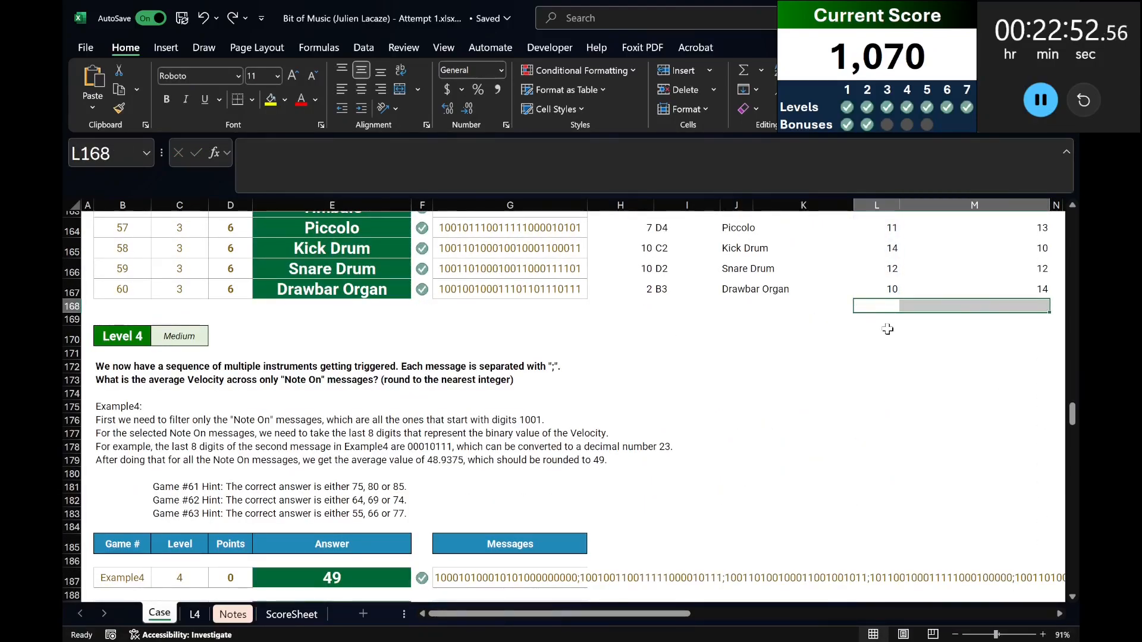
{"action": "key", "text": "alt+equal"}
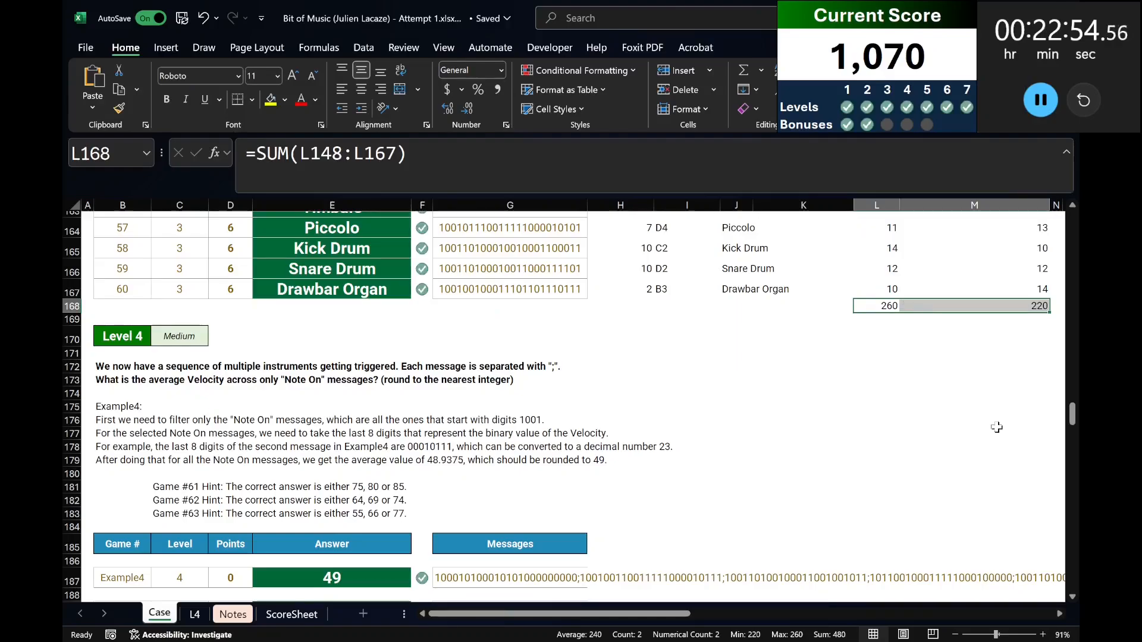
Reread the Bonus C question and compute half the difference between zeros and ones in L169 with =(L168-M168)/2.
{"action": "left_click_drag", "start_coordinate": [1072, 430], "coordinate": [1063, 278]}
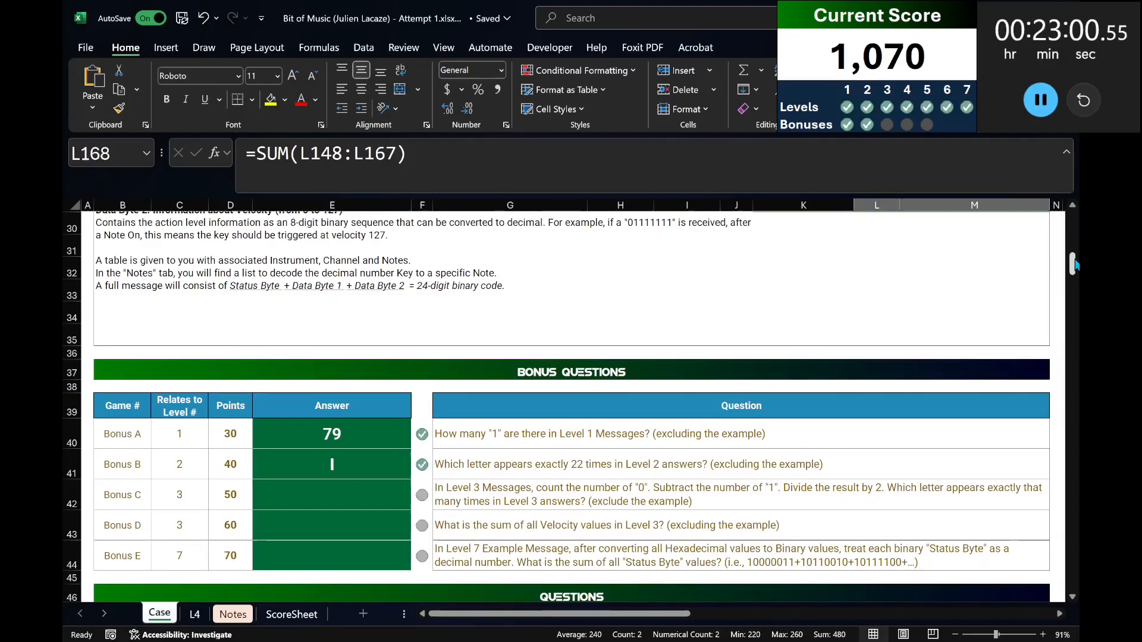
{"action": "left_click_drag", "start_coordinate": [1071, 264], "coordinate": [1070, 401]}
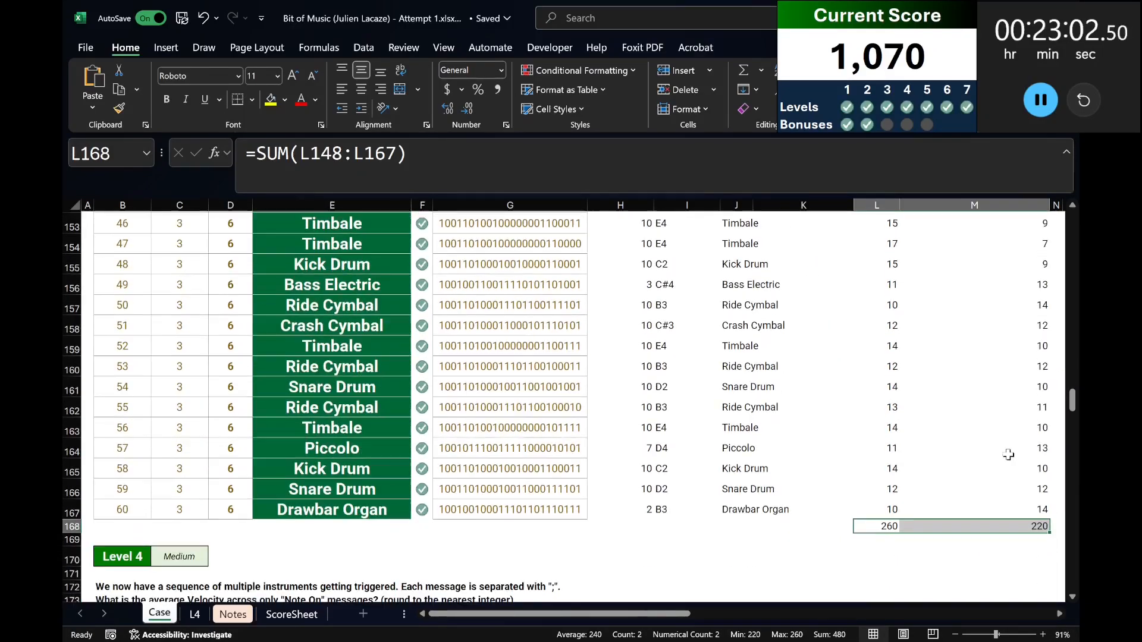
{"action": "left_click", "coordinate": [871, 540]}
{"action": "type", "text": "="}
{"action": "key", "text": "Up"}
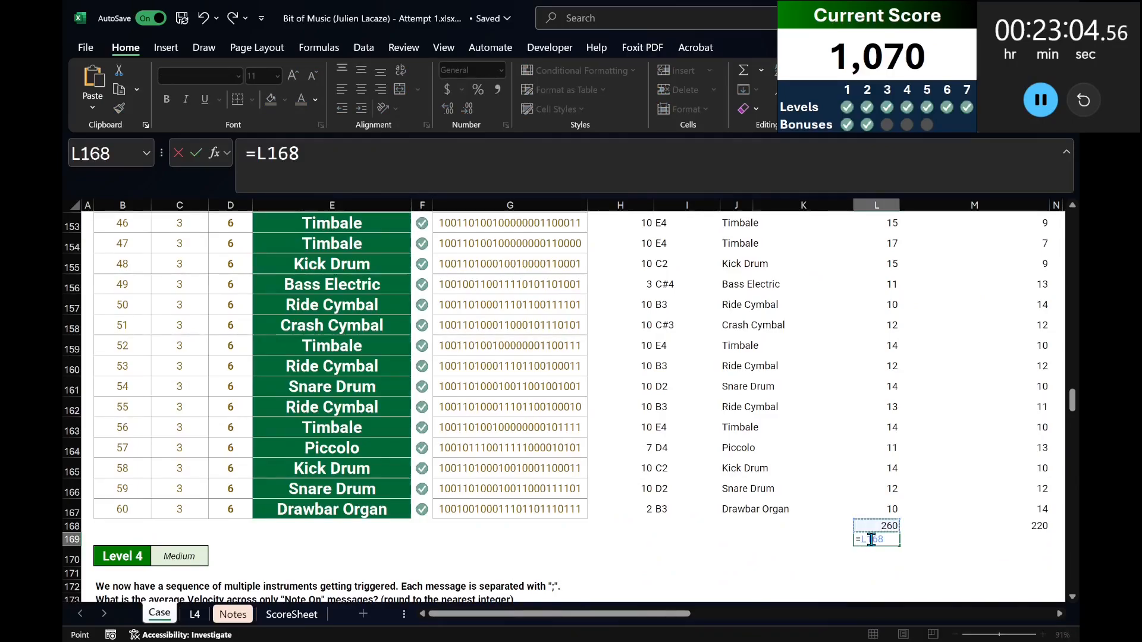
{"action": "type", "text": "-*"}
{"action": "key", "text": "Up"}
{"action": "key", "text": "Right"}
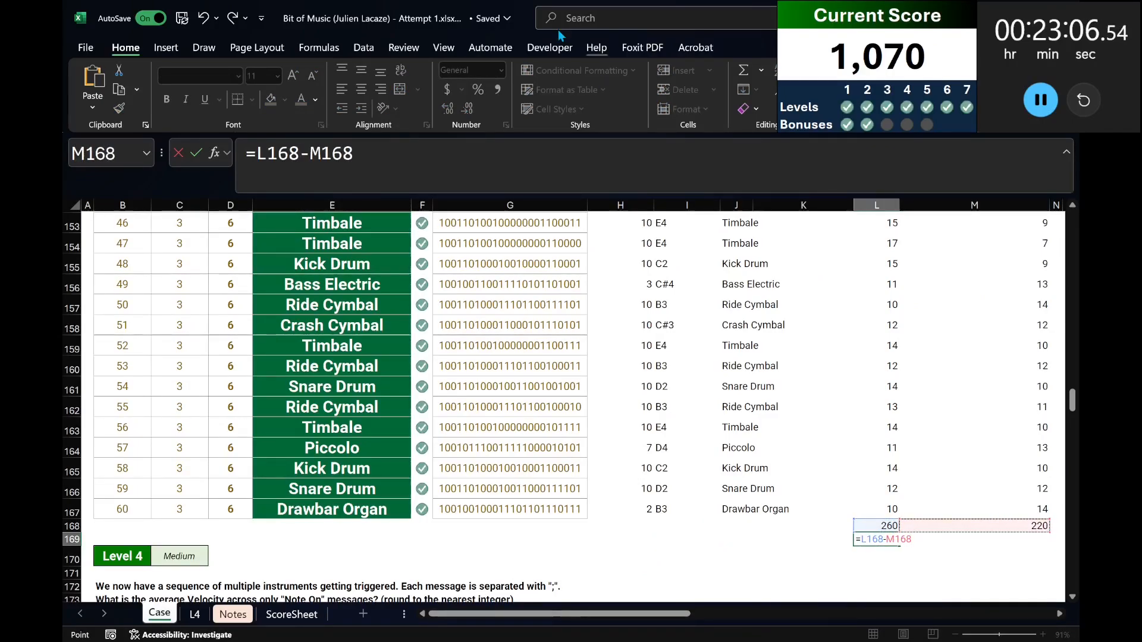
{"action": "left_click", "coordinate": [257, 154]}
{"action": "type", "text": "("}
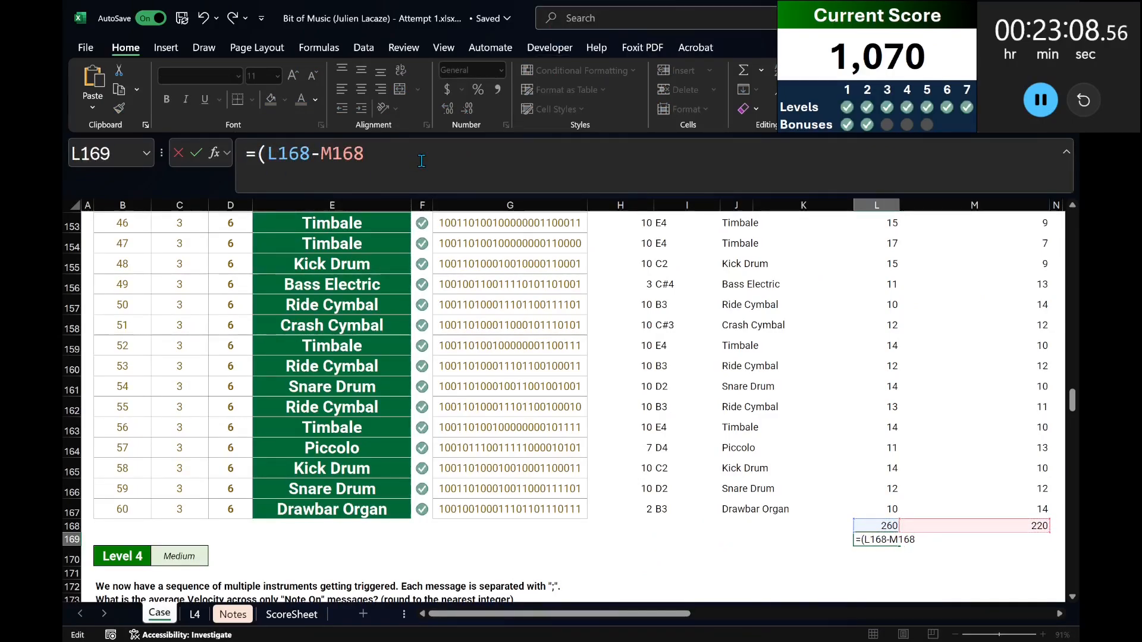
{"action": "type", "text": "/2"}
{"action": "key", "text": "Return"}
{"action": "key", "text": "Up"}
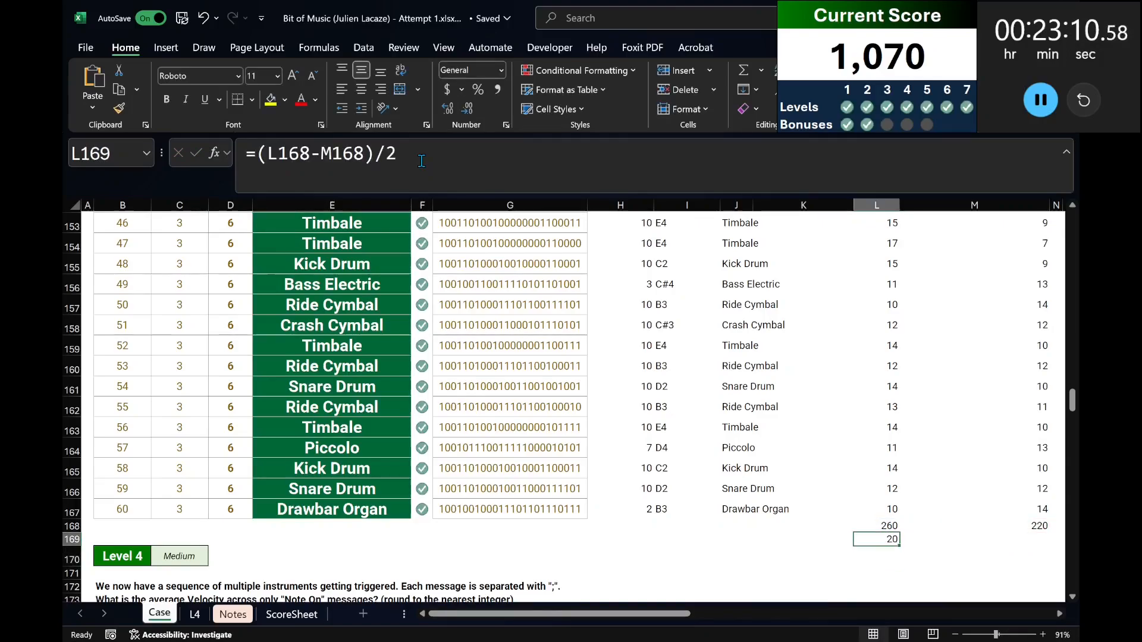
{"action": "key", "text": "Up"}
{"action": "key", "text": "Right"}
{"action": "key", "text": "Right"}
{"action": "key", "text": "Right"}
{"action": "key", "text": "Left"}
{"action": "key", "text": "Left"}
{"action": "key", "text": "Left"}
{"action": "key", "text": "Down"}
{"action": "key", "text": "Left"}
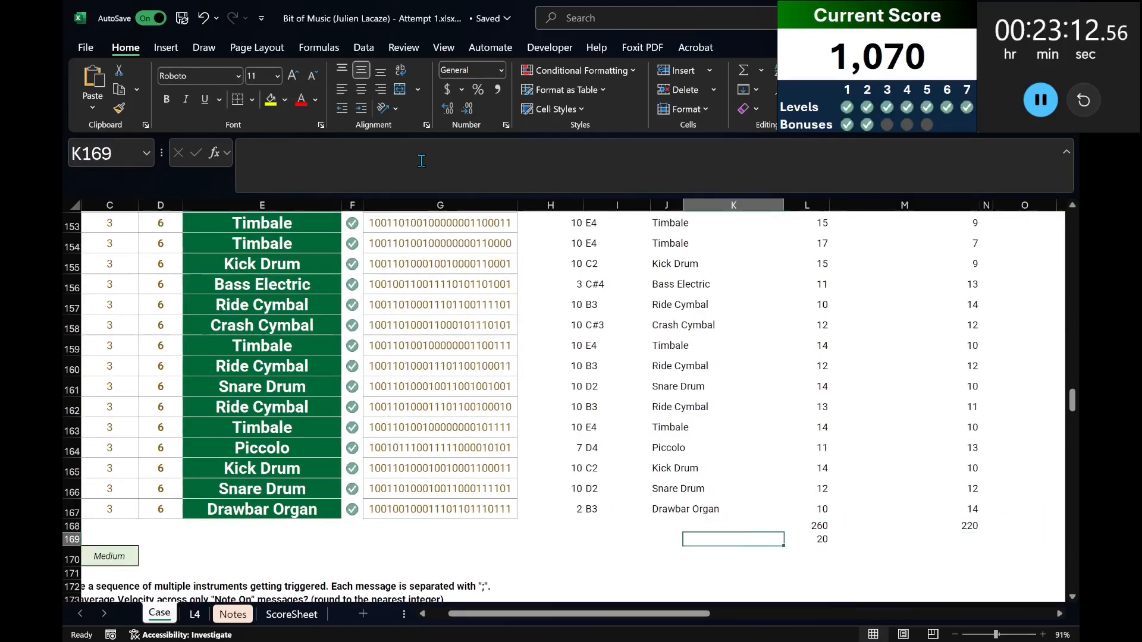
Fill the letters A to Z across row 147 starting in O147 with =CHAR(SEQUENCE(,26,65)).
{"action": "key", "text": "Right"}
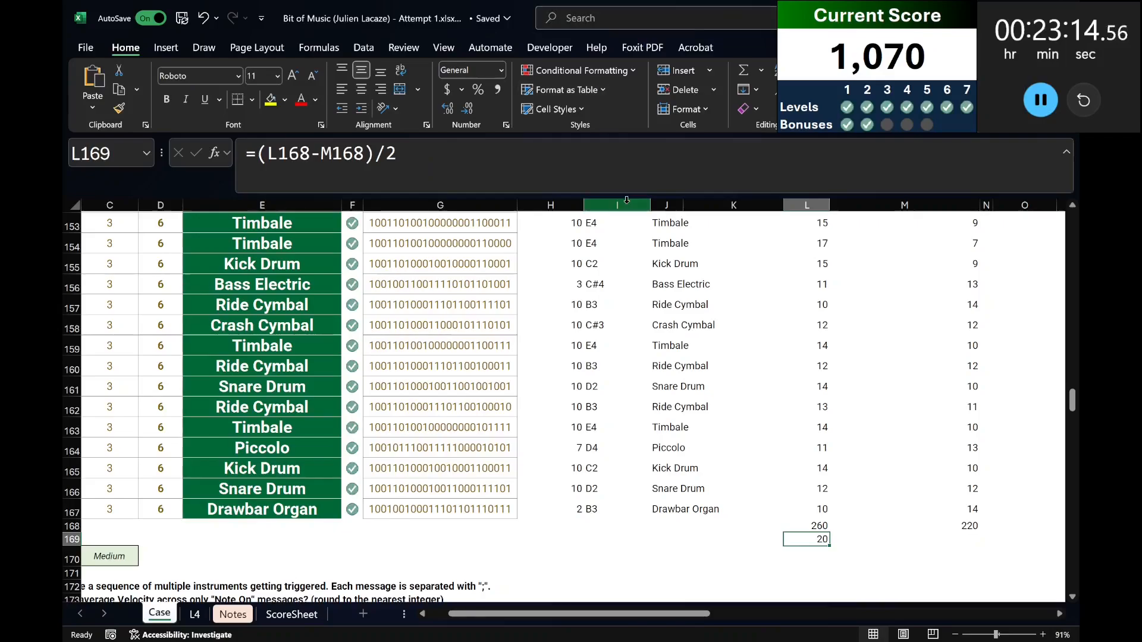
{"action": "scroll", "coordinate": [1048, 331], "scroll_direction": "up", "scroll_amount": 4}
{"action": "left_click", "coordinate": [1016, 290]}
{"action": "left_click", "coordinate": [1017, 307]}
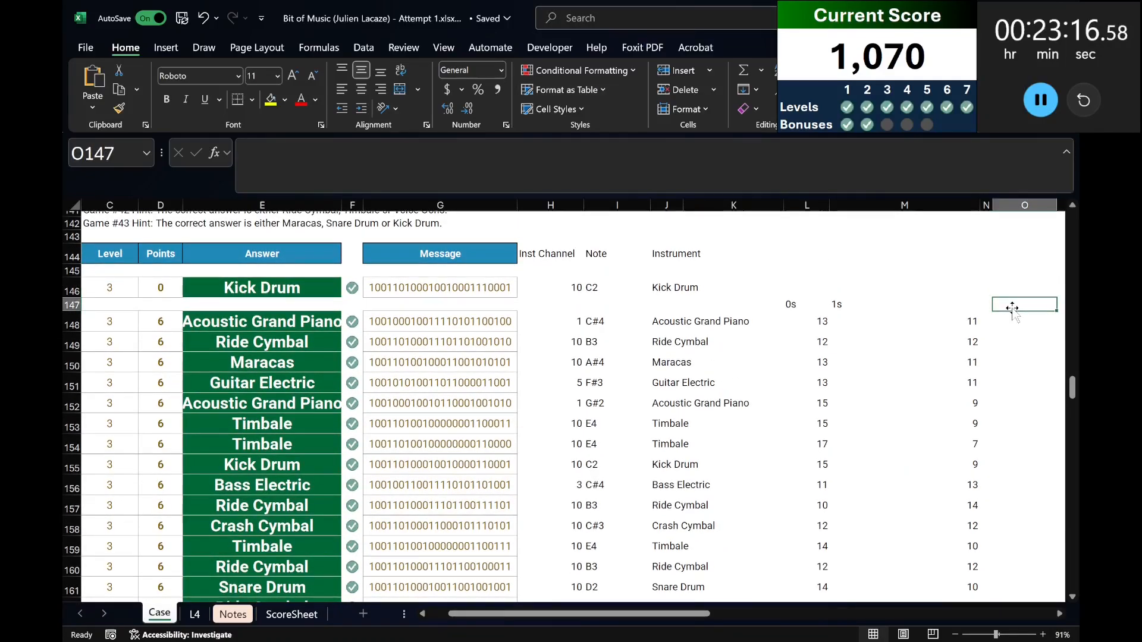
{"action": "type", "text": "=CHAR(SEQUENCE("}
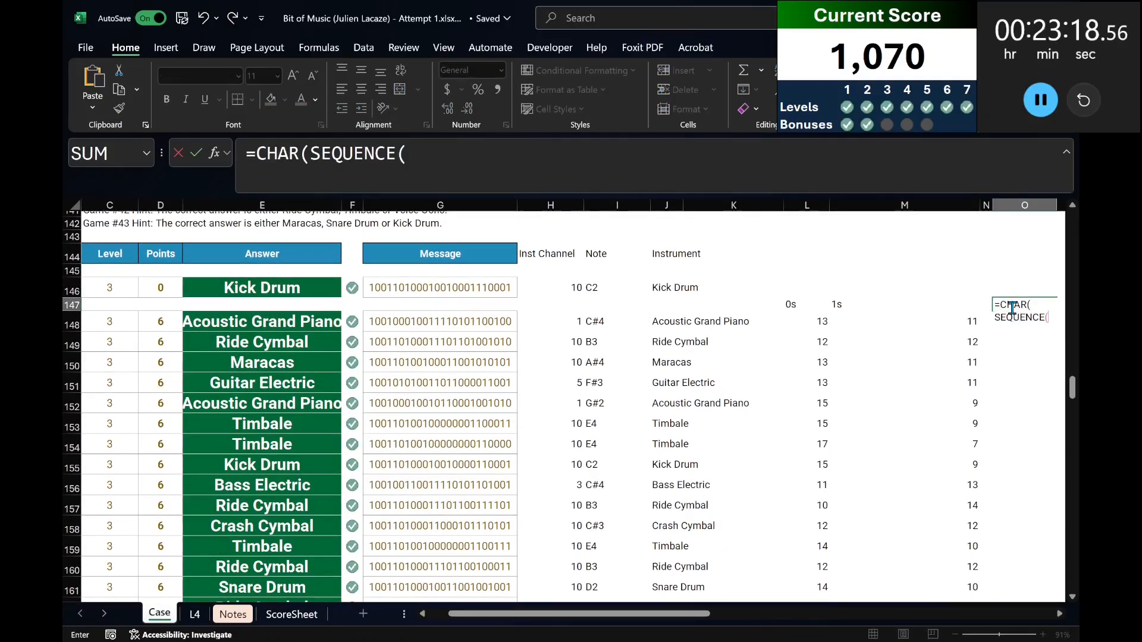
{"action": "type", "text": ",26,"}
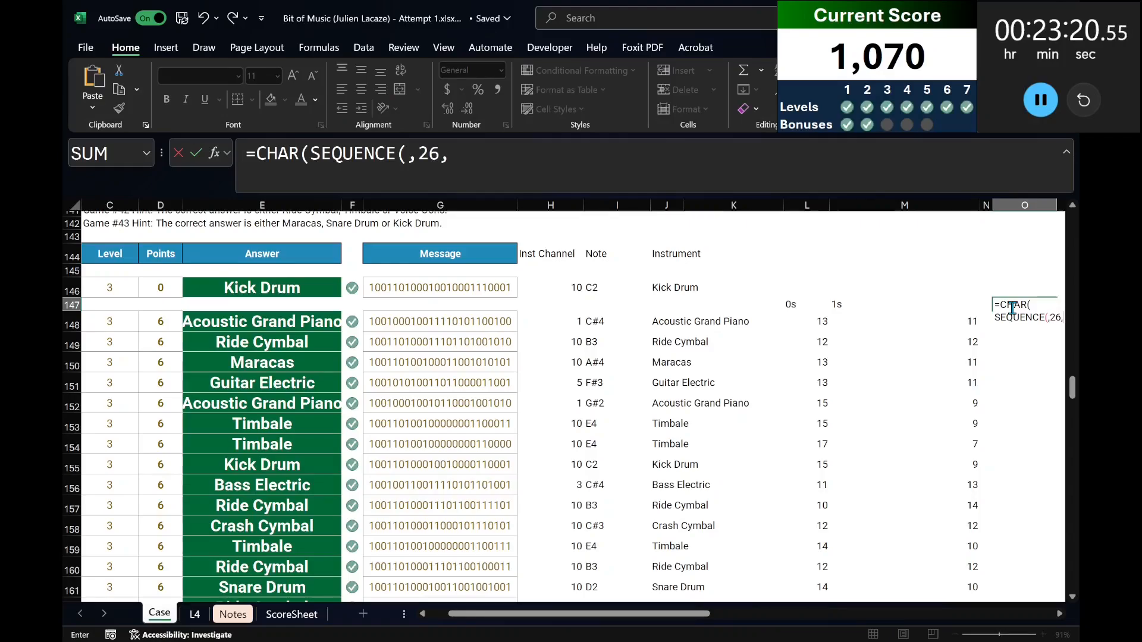
{"action": "type", "text": "65"}
{"action": "key", "text": "Return"}
{"action": "key", "text": "Right"}
{"action": "scroll", "coordinate": [1012, 307], "scroll_direction": "right", "scroll_amount": 5}
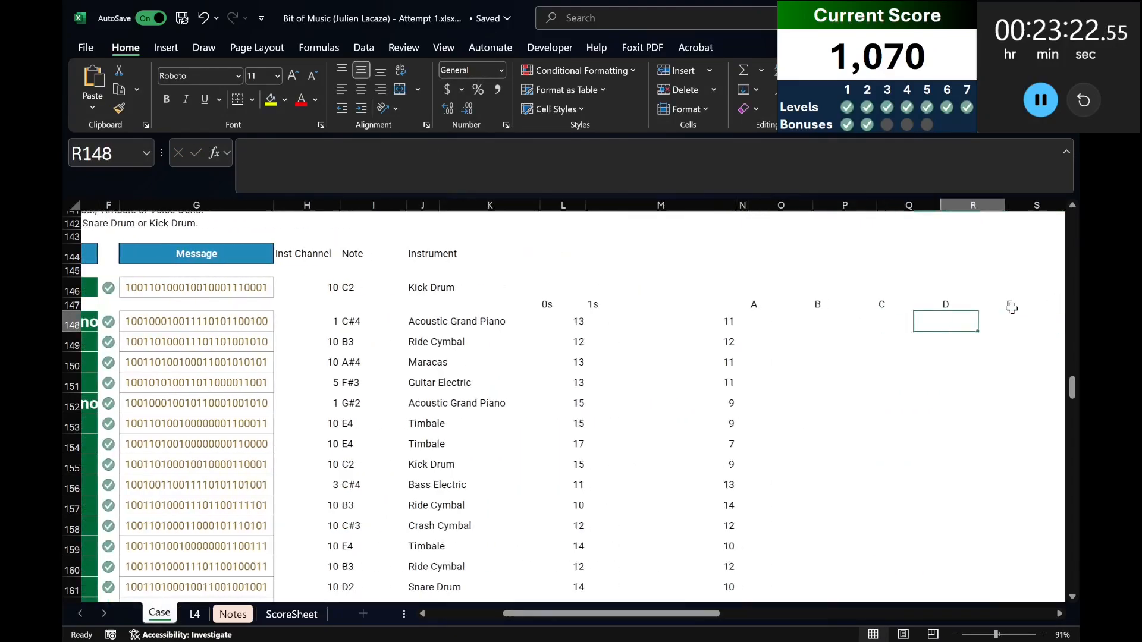
Copy the Level 2 letter-count formula from H106 as text into O148, under the new letter headings.
{"action": "key", "text": "Left"}
{"action": "key", "text": "Left"}
{"action": "key", "text": "Left"}
{"action": "key", "text": "Left"}
{"action": "key", "text": "Left"}
{"action": "key", "text": "Left"}
{"action": "key", "text": "Left"}
{"action": "key", "text": "Left"}
{"action": "key", "text": "Left"}
{"action": "key", "text": "Left"}
{"action": "key", "text": "Left"}
{"action": "key", "text": "Left"}
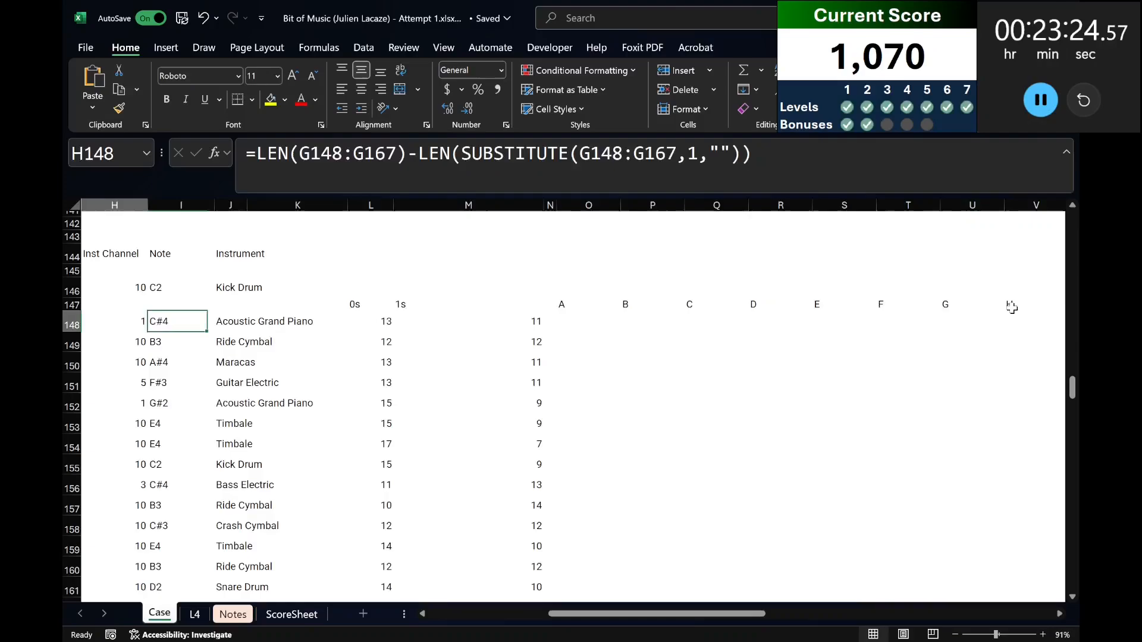
{"action": "key", "text": "Up"}
{"action": "key", "text": "Up"}
{"action": "key", "text": "Up"}
{"action": "key", "text": "Up"}
{"action": "scroll", "coordinate": [553, 351], "scroll_direction": "up", "scroll_amount": 17}
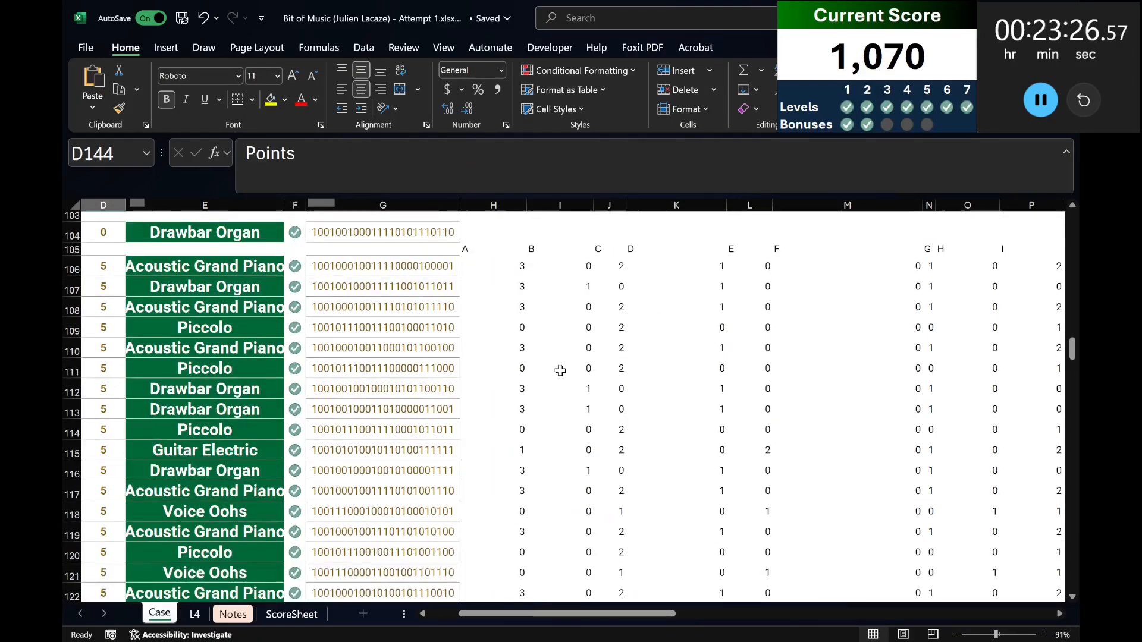
{"action": "left_click", "coordinate": [506, 466]}
{"action": "left_click", "coordinate": [922, 153]}
{"action": "key", "text": "ctrl+a"}
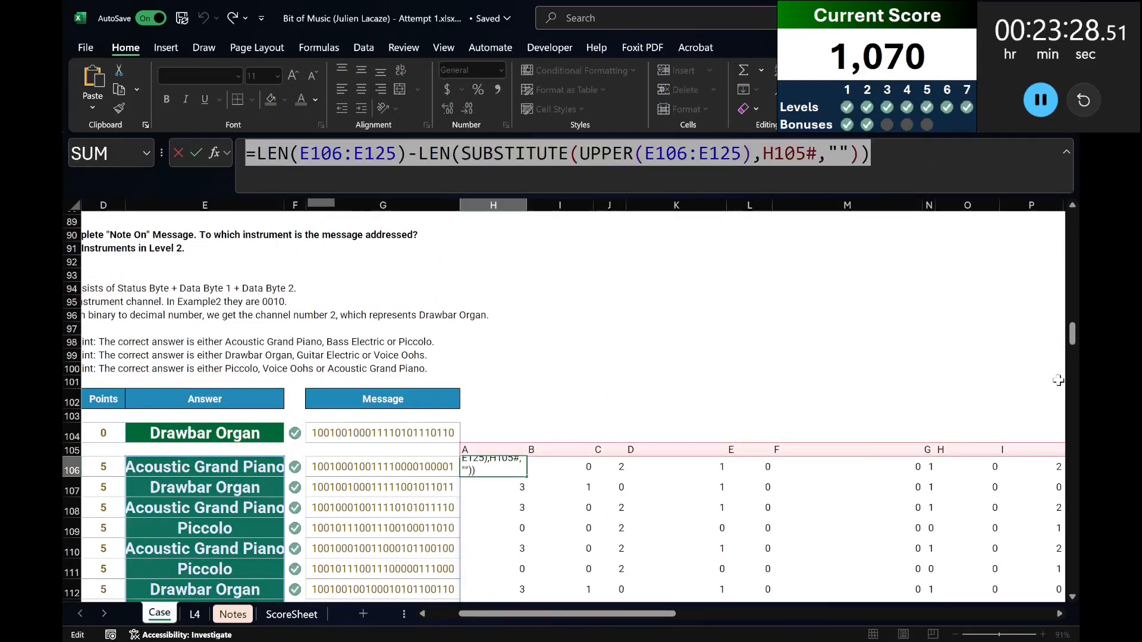
{"action": "scroll", "coordinate": [951, 451], "scroll_direction": "down", "scroll_amount": 17}
{"action": "key", "text": "Escape"}
{"action": "scroll", "coordinate": [950, 403], "scroll_direction": "down", "scroll_amount": 15}
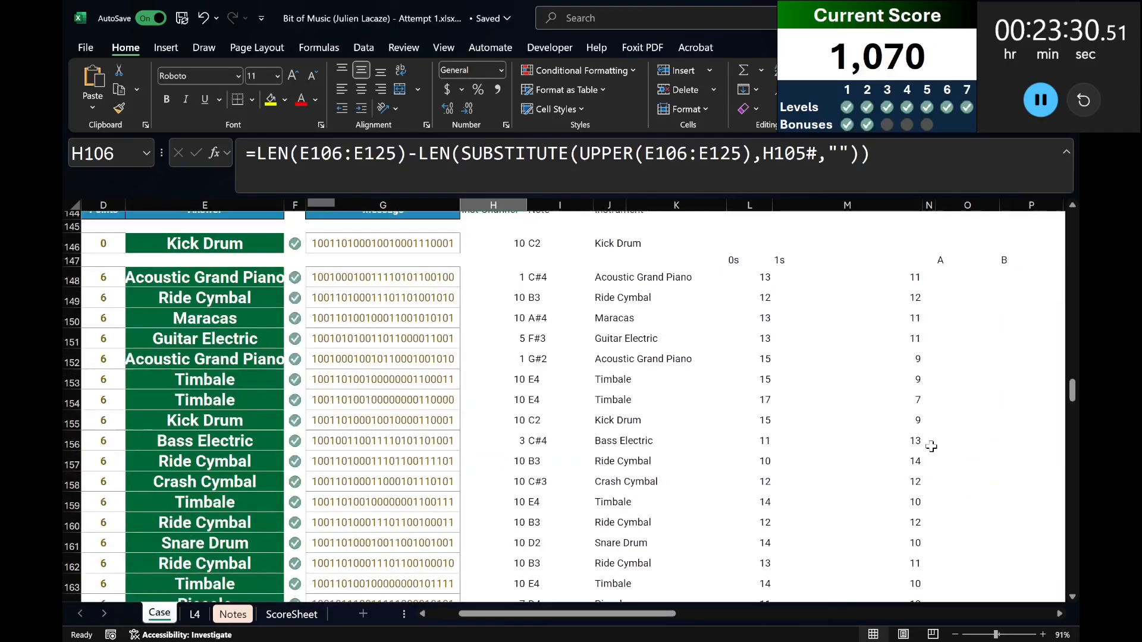
{"action": "scroll", "coordinate": [945, 404], "scroll_direction": "up", "scroll_amount": 3}
{"action": "left_click", "coordinate": [942, 409]}
{"action": "left_click", "coordinate": [632, 189]}
{"action": "key", "text": "ctrl+v"}
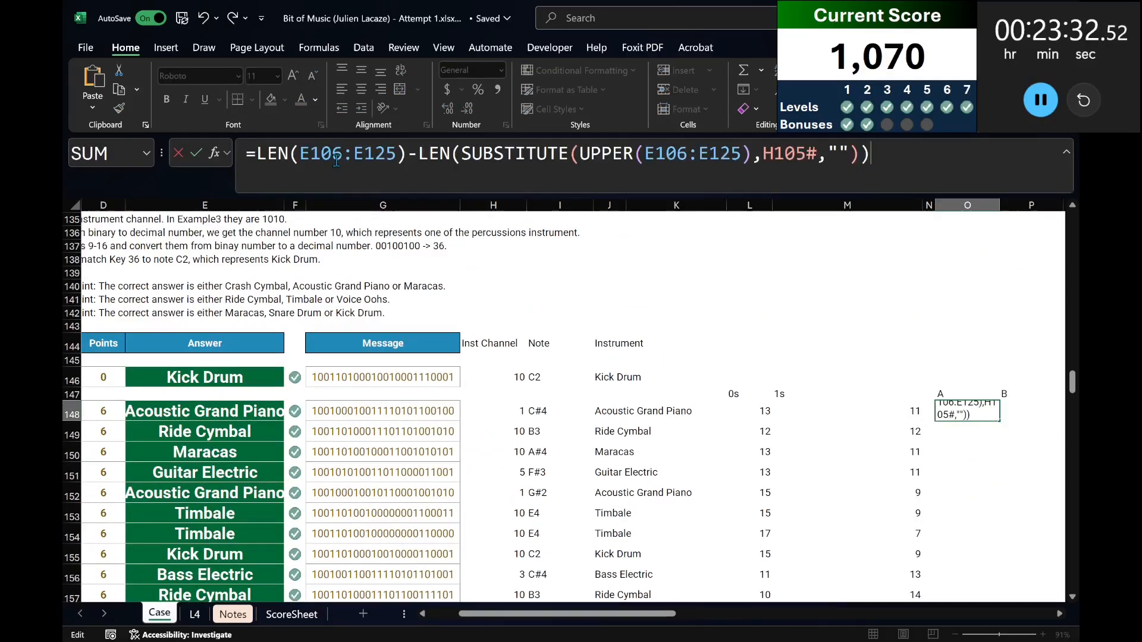
Replace both E106:E125 references in the O148 formula with the Level 3 answers, E148#.
{"action": "left_click_drag", "start_coordinate": [300, 153], "coordinate": [396, 155]}
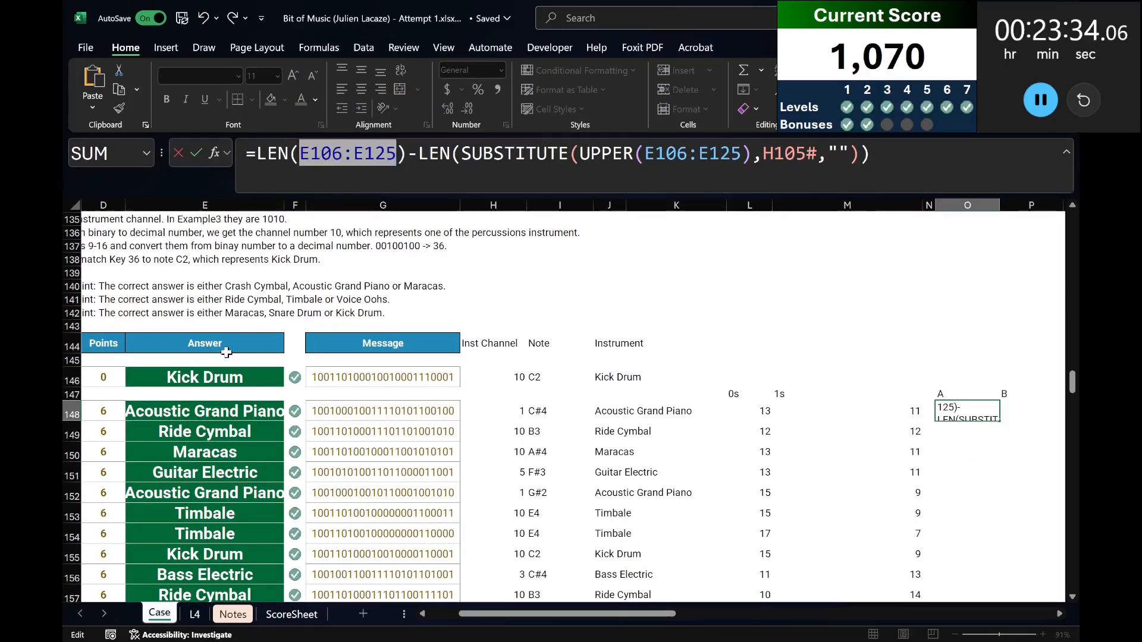
{"action": "left_click", "coordinate": [228, 416]}
{"action": "key", "text": "ctrl+shift+Down"}
{"action": "scroll", "coordinate": [562, 219], "scroll_direction": "up", "scroll_amount": 5}
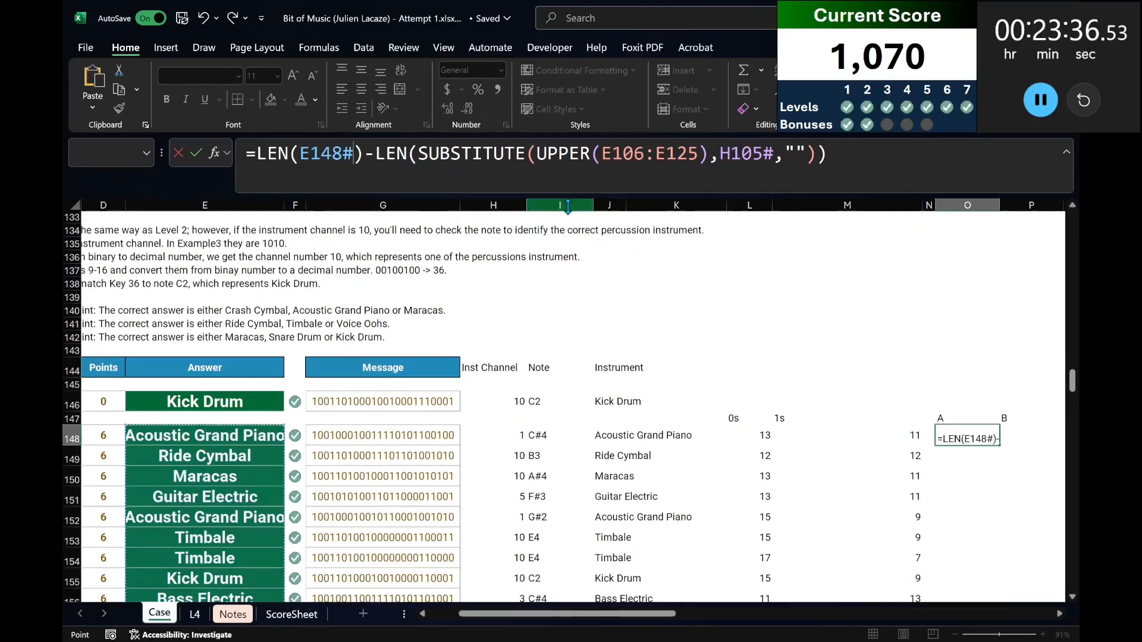
{"action": "scroll", "coordinate": [568, 206], "scroll_direction": "up", "scroll_amount": 1}
{"action": "left_click_drag", "start_coordinate": [297, 155], "coordinate": [355, 154]}
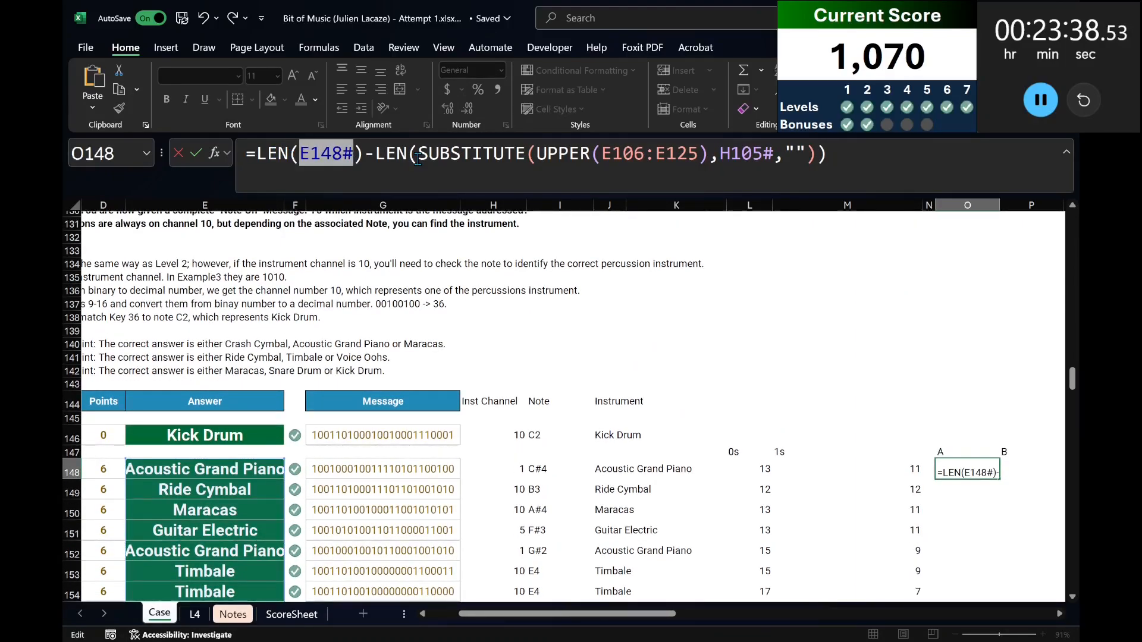
{"action": "left_click_drag", "start_coordinate": [600, 156], "coordinate": [699, 156]}
{"action": "key", "text": "ctrl+v"}
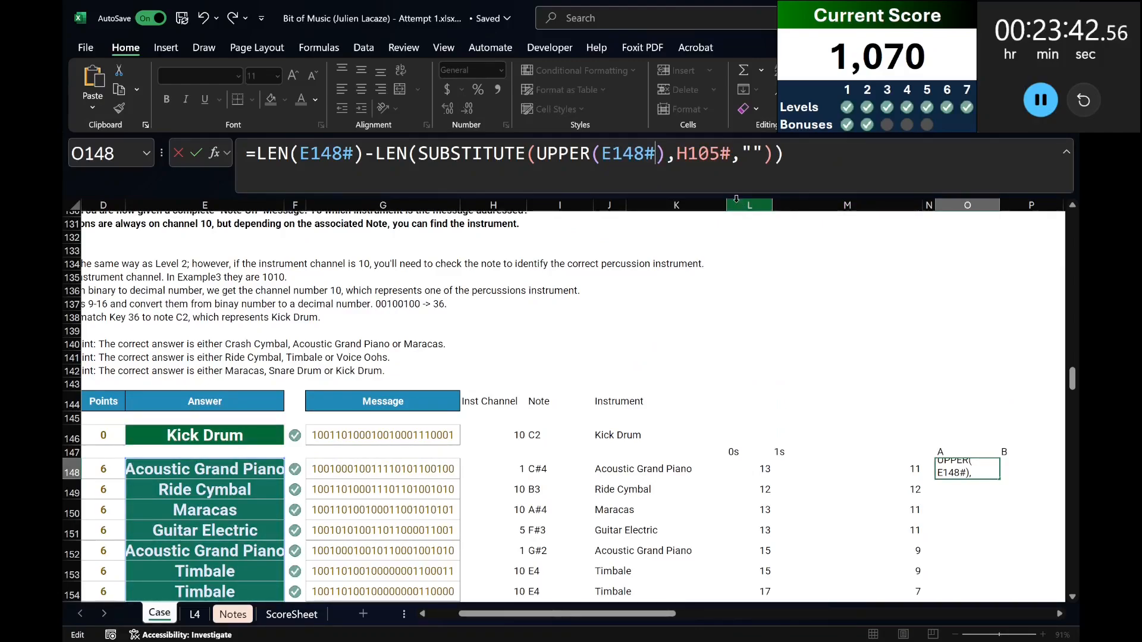
Point the substituted letter in the O148 formula to the spilled headings O147# and enter the formula.
{"action": "left_click_drag", "start_coordinate": [667, 156], "coordinate": [729, 155]}
{"action": "left_click", "coordinate": [682, 153]}
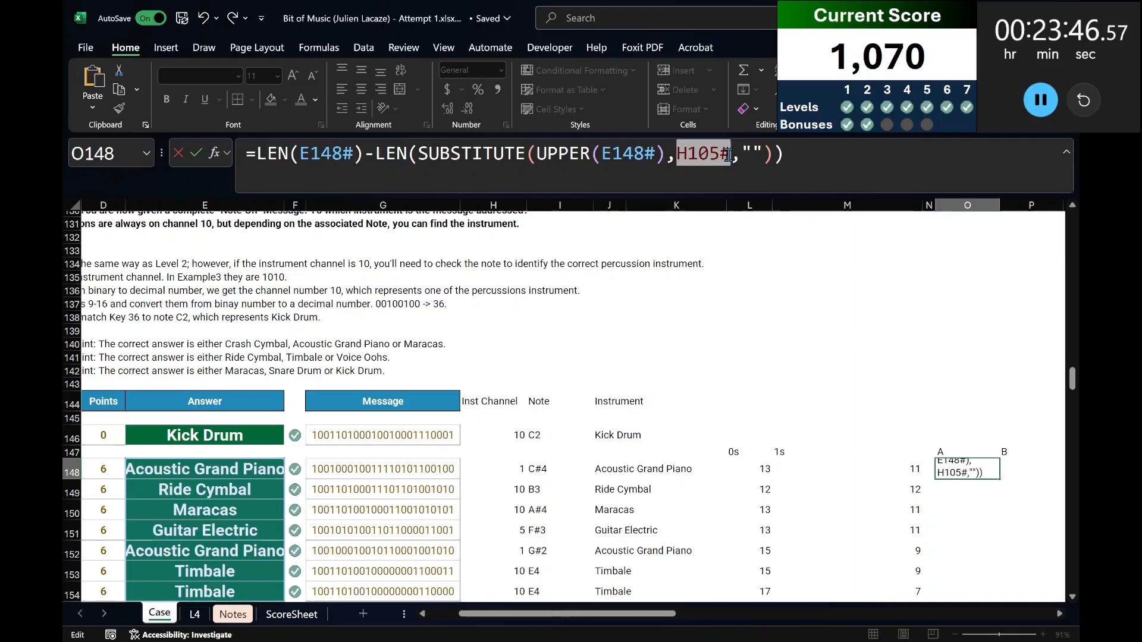
{"action": "left_click", "coordinate": [947, 452]}
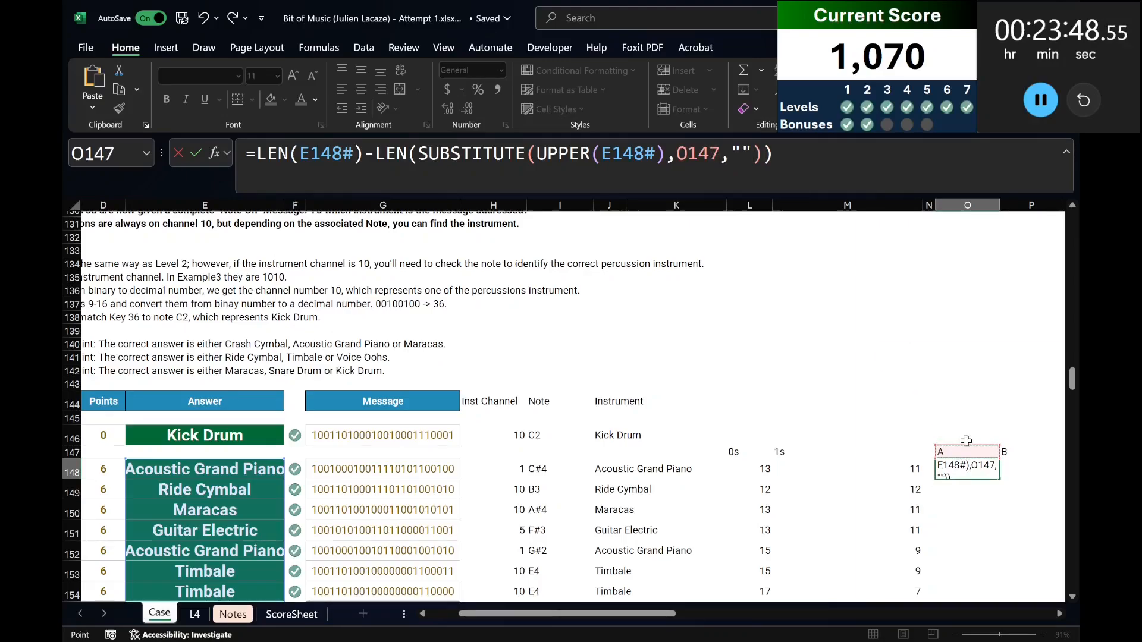
{"action": "type", "text": "#"}
{"action": "key", "text": "Return"}
Total each letter column in row 168 with AutoSum, from O168 across to AN168.
{"action": "key", "text": "Down"}
{"action": "key", "text": "Down"}
{"action": "key", "text": "Down"}
{"action": "key", "text": "Down"}
{"action": "key", "text": "Down"}
{"action": "key", "text": "Down"}
{"action": "key", "text": "Down"}
{"action": "key", "text": "Down"}
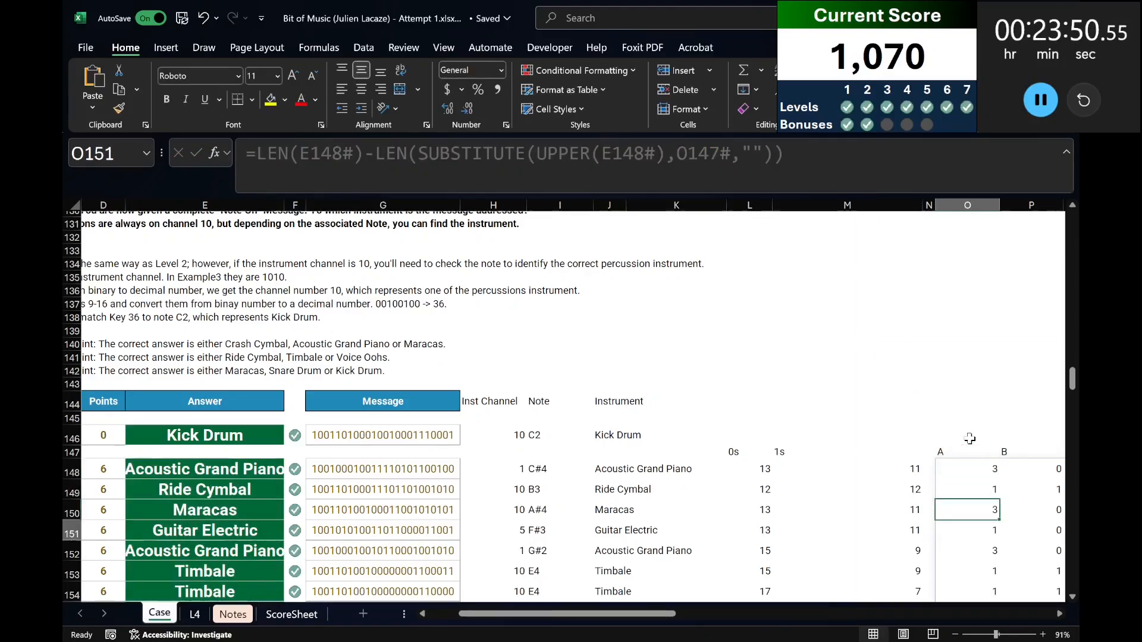
{"action": "key", "text": "Down"}
{"action": "key", "text": "Down"}
{"action": "key", "text": "Down"}
{"action": "key", "text": "Down"}
{"action": "key", "text": "Down"}
{"action": "key", "text": "Down"}
{"action": "key", "text": "Down"}
{"action": "key", "text": "Down"}
{"action": "key", "text": "Down"}
{"action": "key", "text": "Down"}
{"action": "key", "text": "Down"}
{"action": "key", "text": "Down"}
{"action": "key", "text": "Down"}
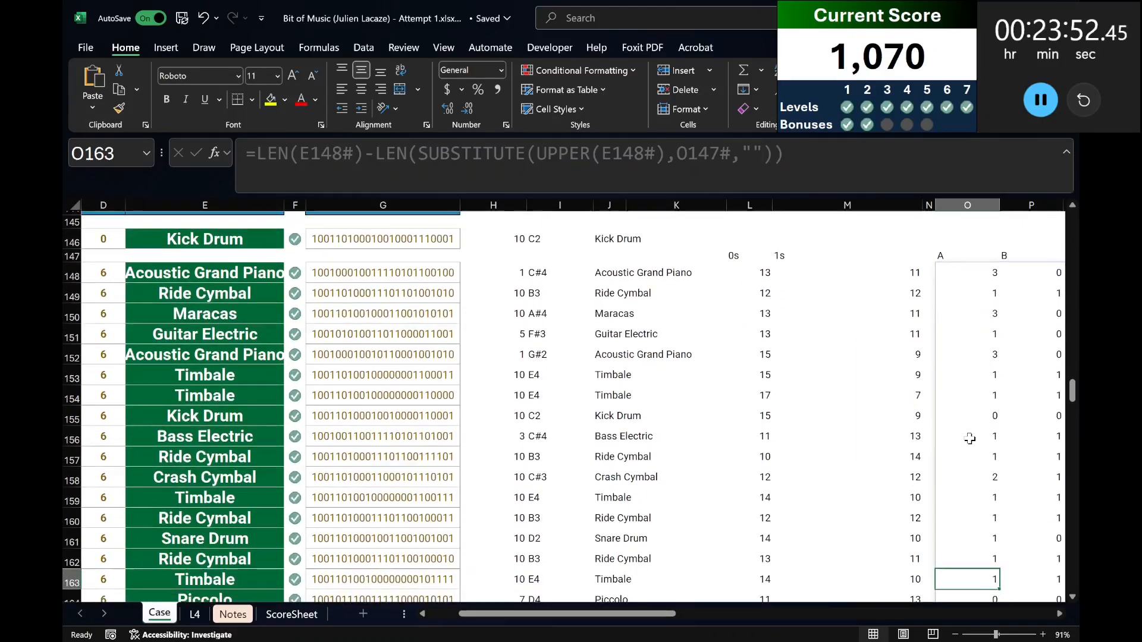
{"action": "key", "text": "Down"}
{"action": "key", "text": "ctrl+Up"}
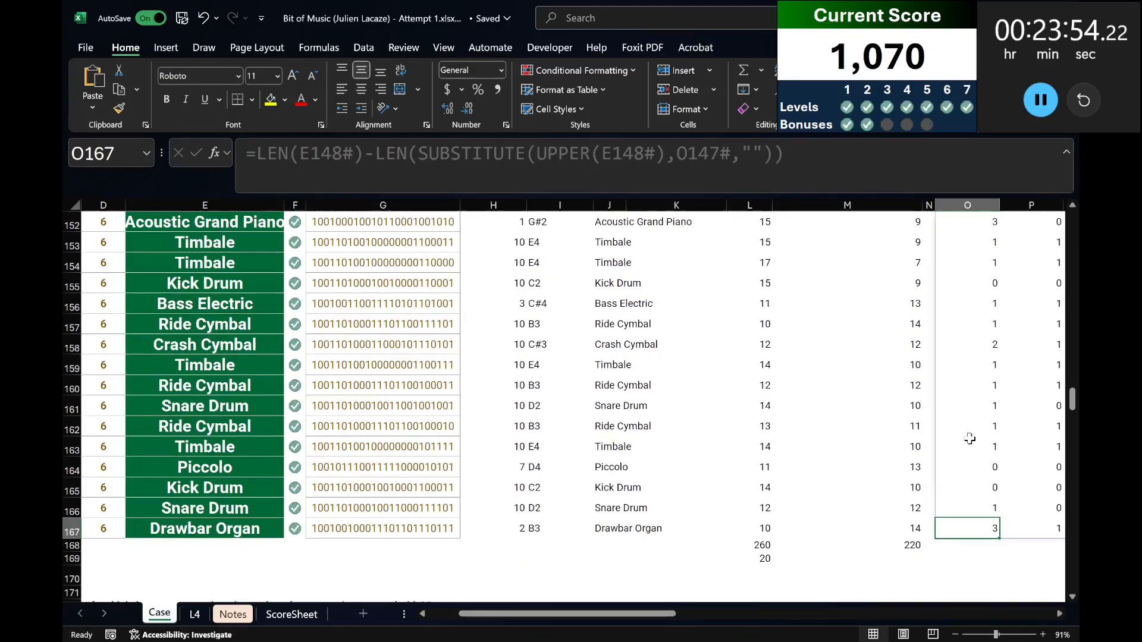
{"action": "key", "text": "ctrl+Right"}
{"action": "key", "text": "Down"}
{"action": "key", "text": "ctrl+shift+Left"}
{"action": "key", "text": "shift+Right"}
{"action": "key", "text": "shift+Right"}
{"action": "key", "text": "alt+equal"}
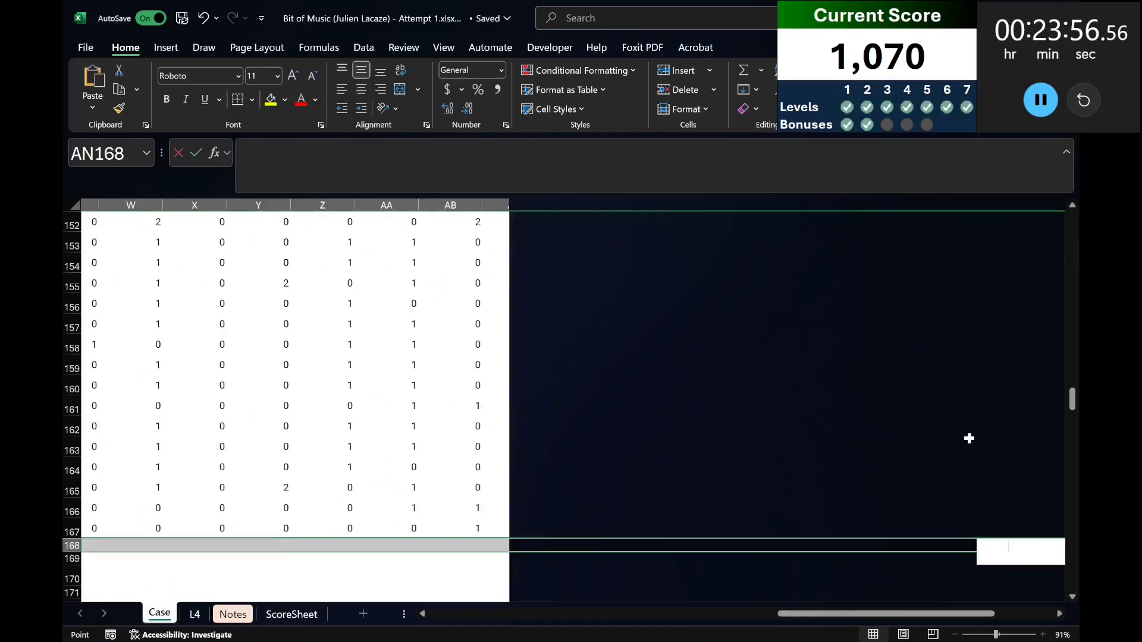
{"action": "key", "text": "Return"}
{"action": "key", "text": "Left"}
{"action": "key", "text": "Left"}
{"action": "key", "text": "Left"}
{"action": "key", "text": "Left"}
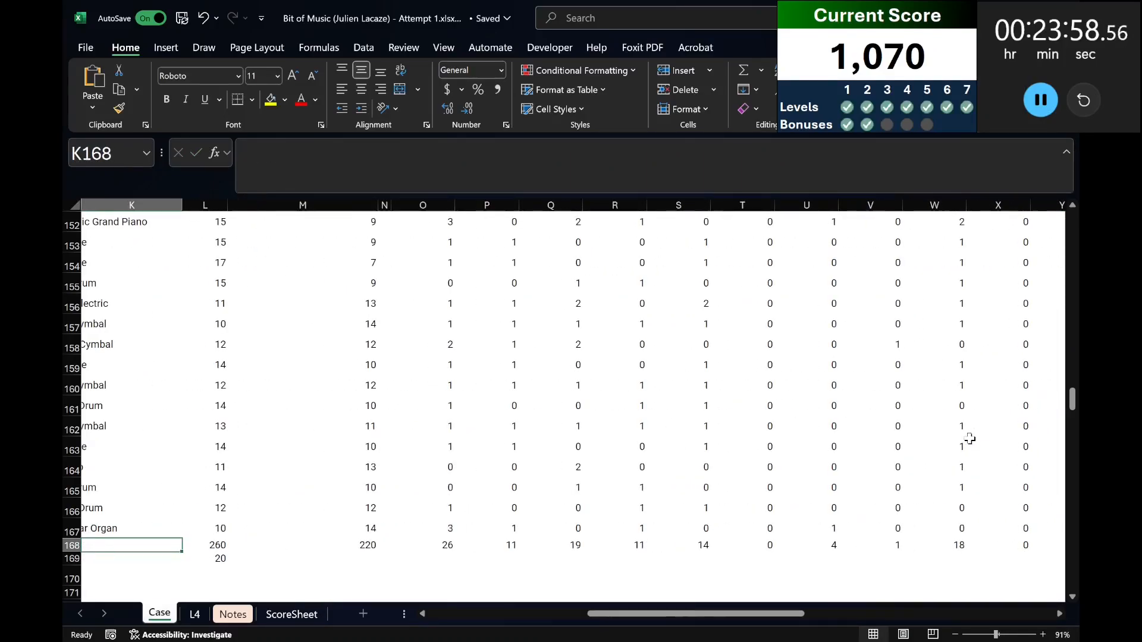
Answer Bonus C in E42 by looking up the letter with =XLOOKUP(20,168:168,147:147).
{"action": "scroll", "coordinate": [1072, 432], "scroll_direction": "up", "scroll_amount": 20}
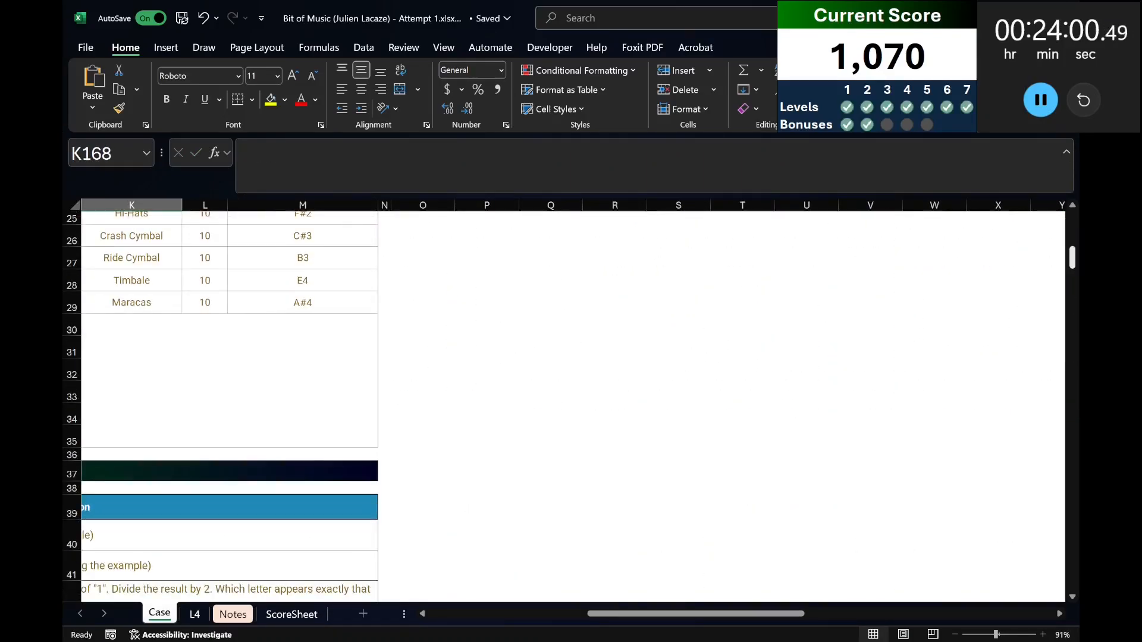
{"action": "left_click_drag", "start_coordinate": [696, 609], "coordinate": [537, 609]}
{"action": "scroll", "coordinate": [372, 356], "scroll_direction": "up", "scroll_amount": 1}
{"action": "left_click", "coordinate": [369, 289]}
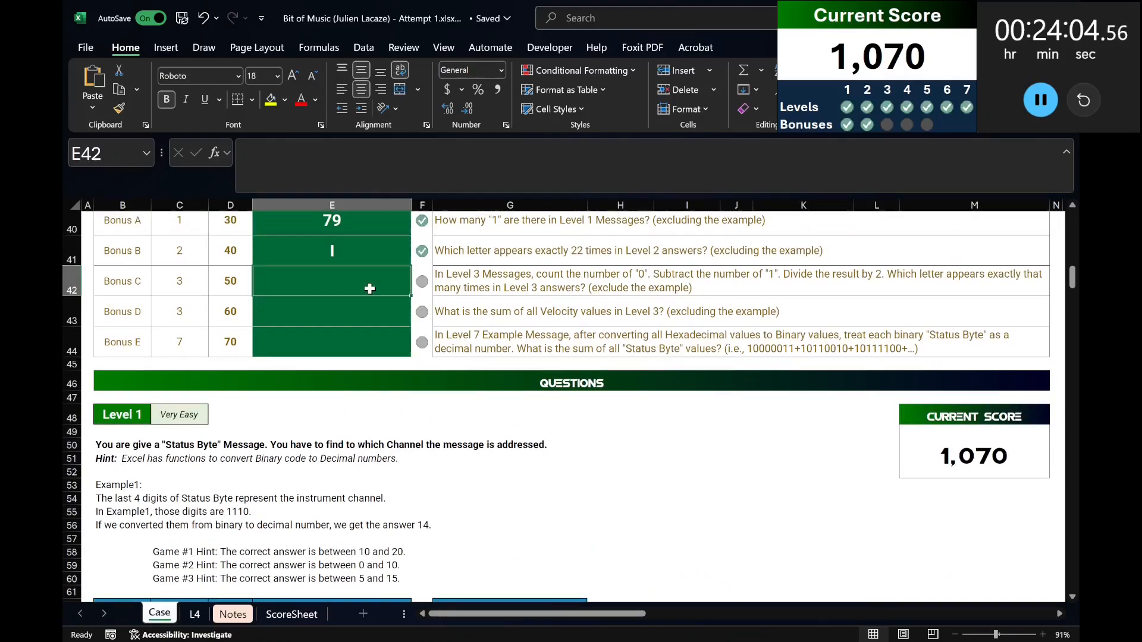
{"action": "type", "text": "=xlookup(20,"}
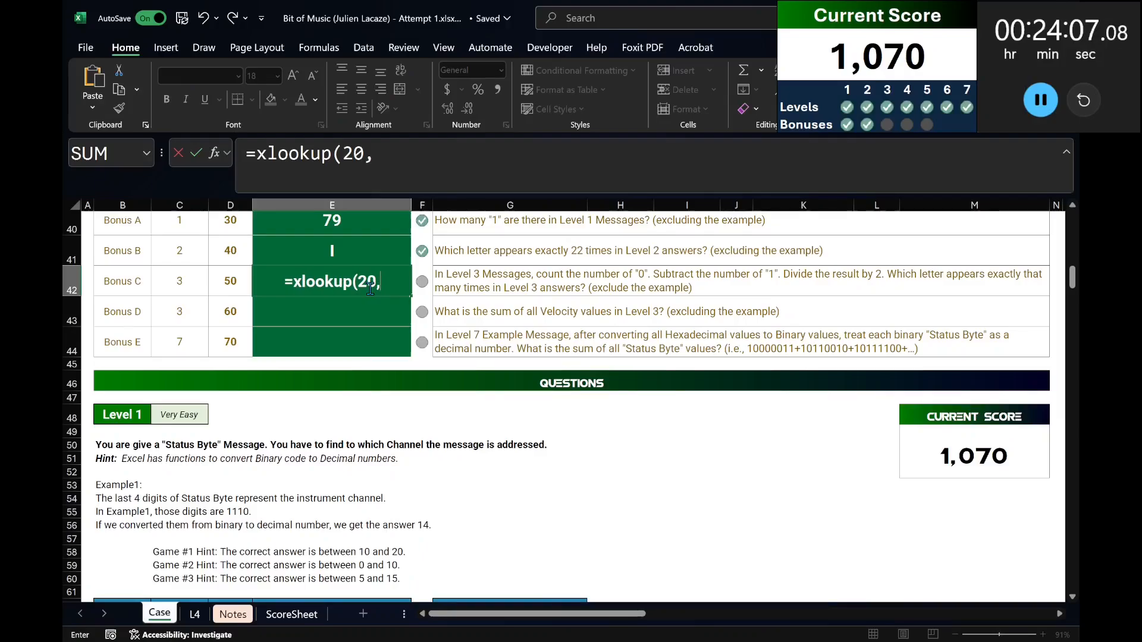
{"action": "scroll", "coordinate": [422, 555], "scroll_direction": "down", "scroll_amount": 20}
{"action": "scroll", "coordinate": [422, 555], "scroll_direction": "down", "scroll_amount": 13}
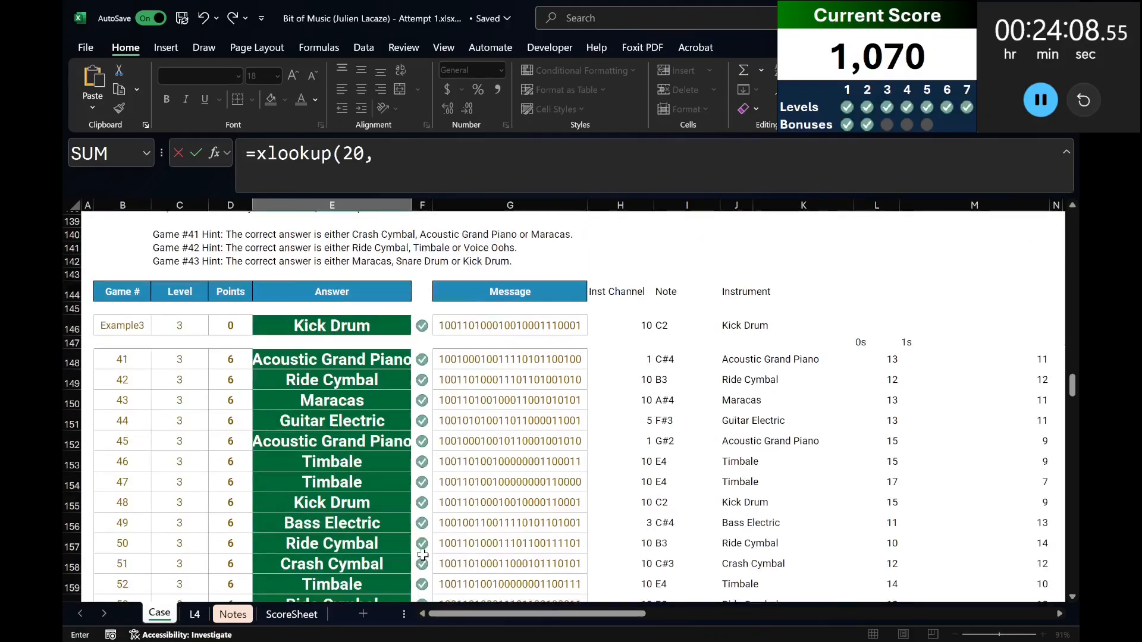
{"action": "left_click", "coordinate": [72, 364]}
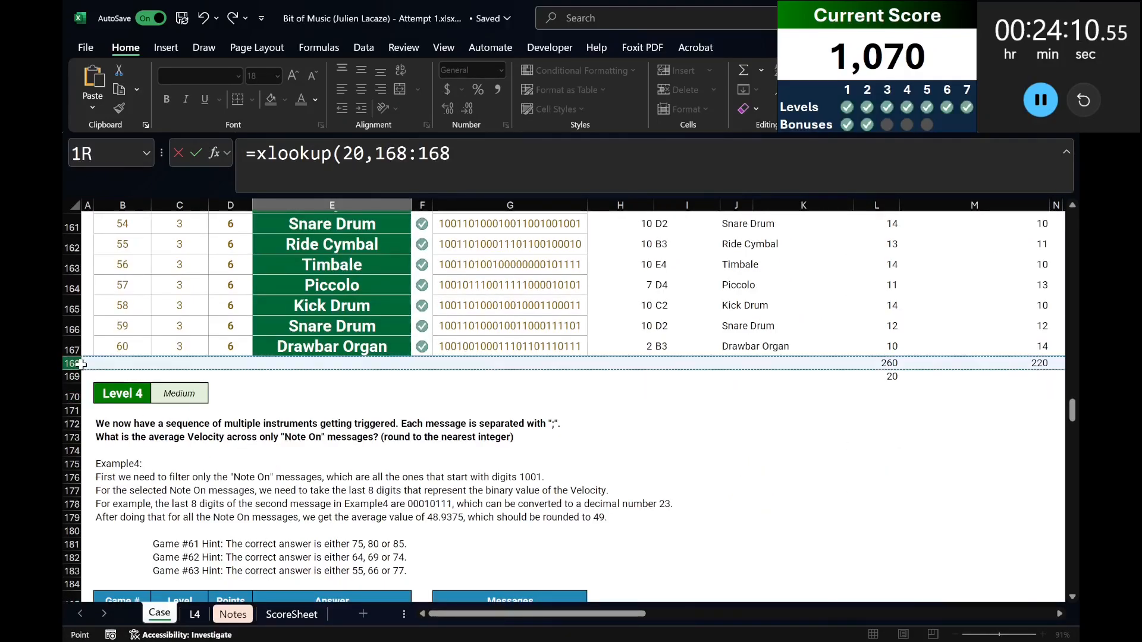
{"action": "scroll", "coordinate": [104, 359], "scroll_direction": "up", "scroll_amount": 3}
{"action": "scroll", "coordinate": [104, 359], "scroll_direction": "up", "scroll_amount": 2}
{"action": "type", "text": ","}
{"action": "scroll", "coordinate": [104, 359], "scroll_direction": "up", "scroll_amount": 2}
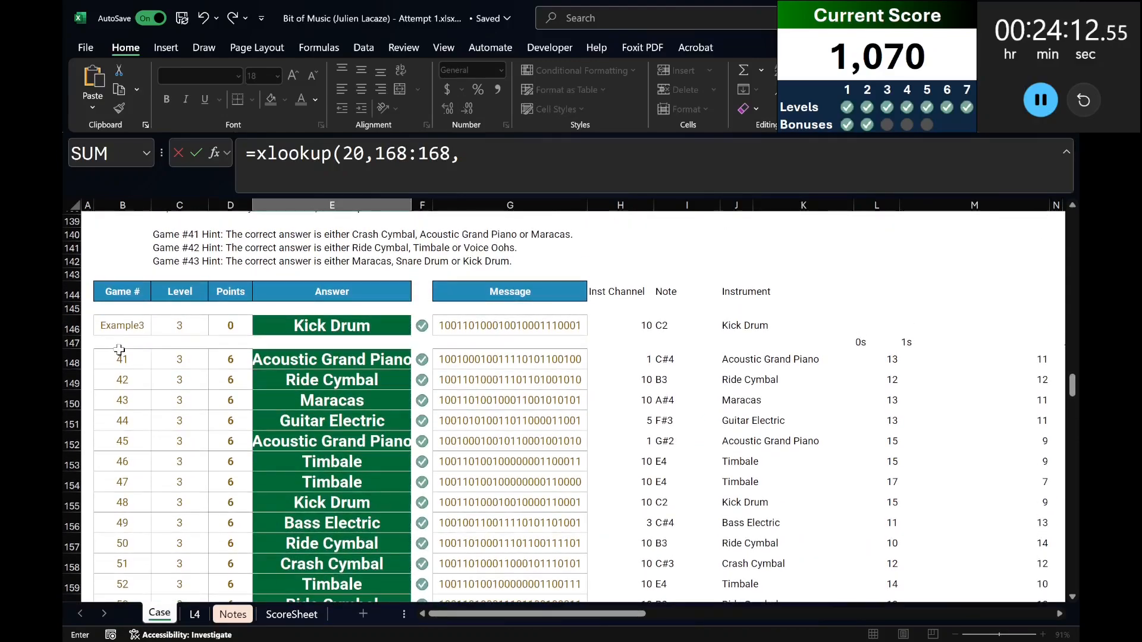
{"action": "left_click", "coordinate": [70, 343]}
{"action": "type", "text": ")"}
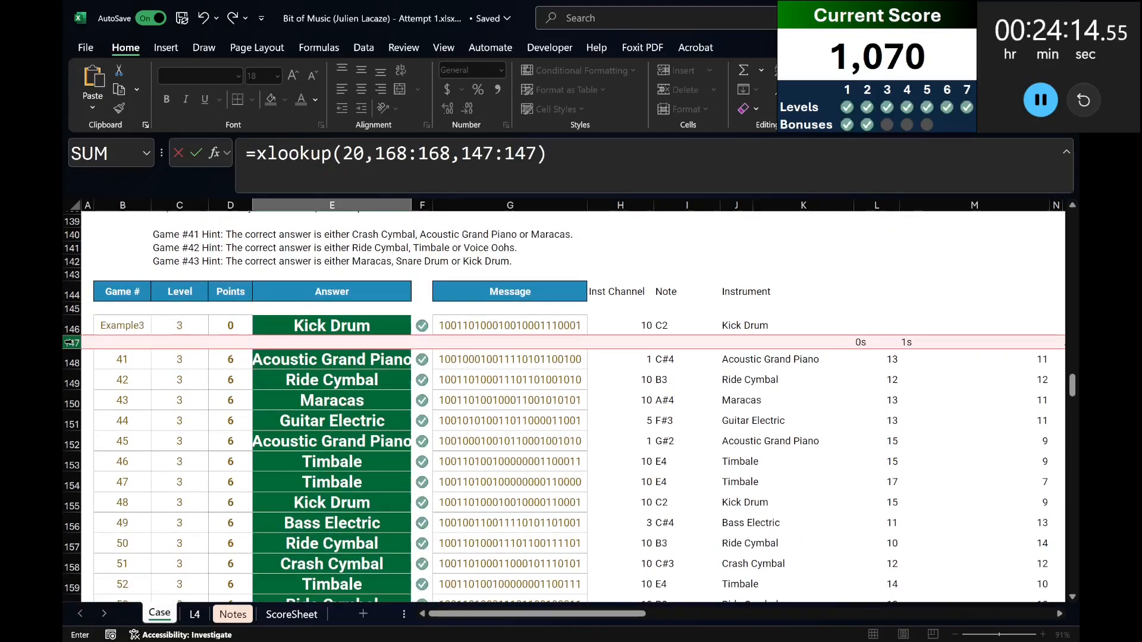
{"action": "key", "text": "Return"}
Read the Bonus D question and insert blank cells at H144:H167 in Level 3, shifting the existing ones right.
{"action": "scroll", "coordinate": [255, 455], "scroll_direction": "up", "scroll_amount": 1}
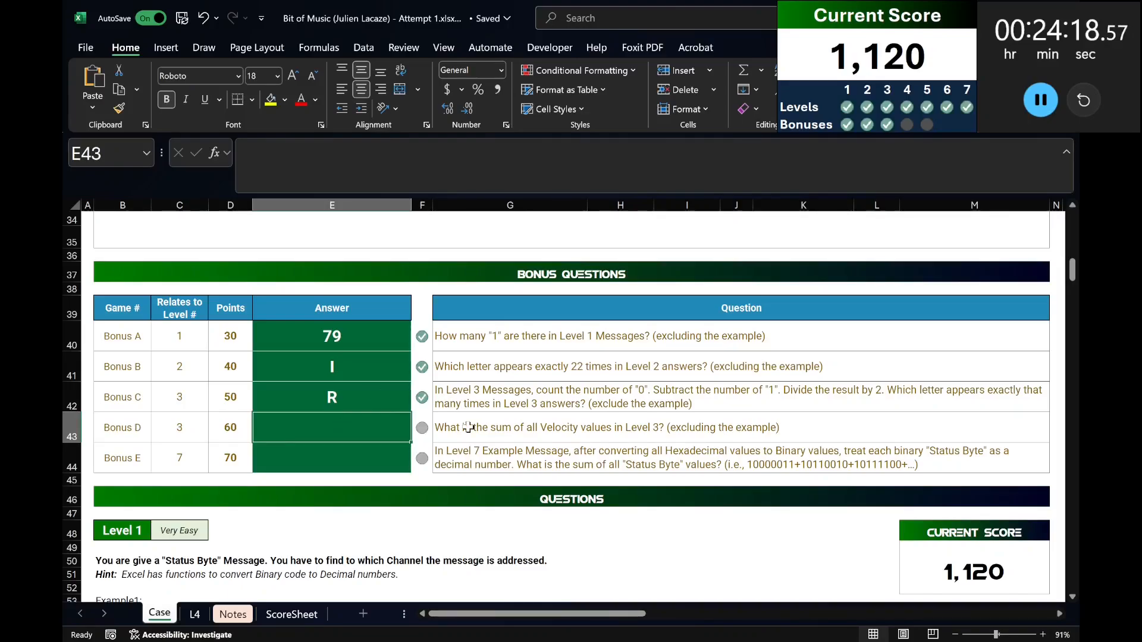
{"action": "left_click_drag", "start_coordinate": [1076, 288], "coordinate": [1058, 398]}
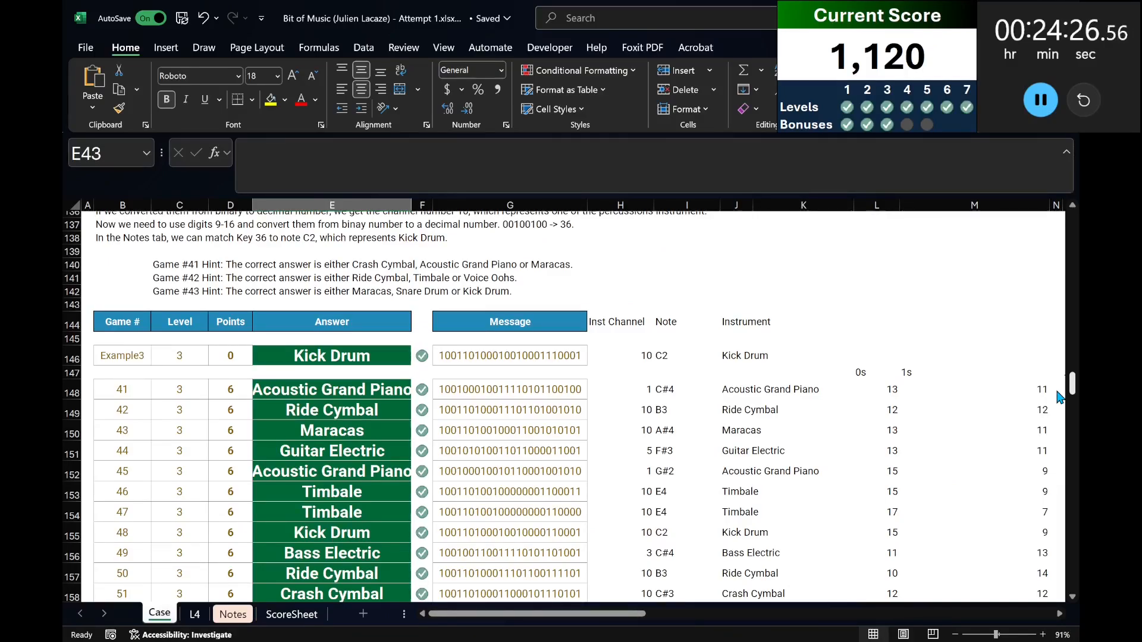
{"action": "left_click", "coordinate": [632, 323]}
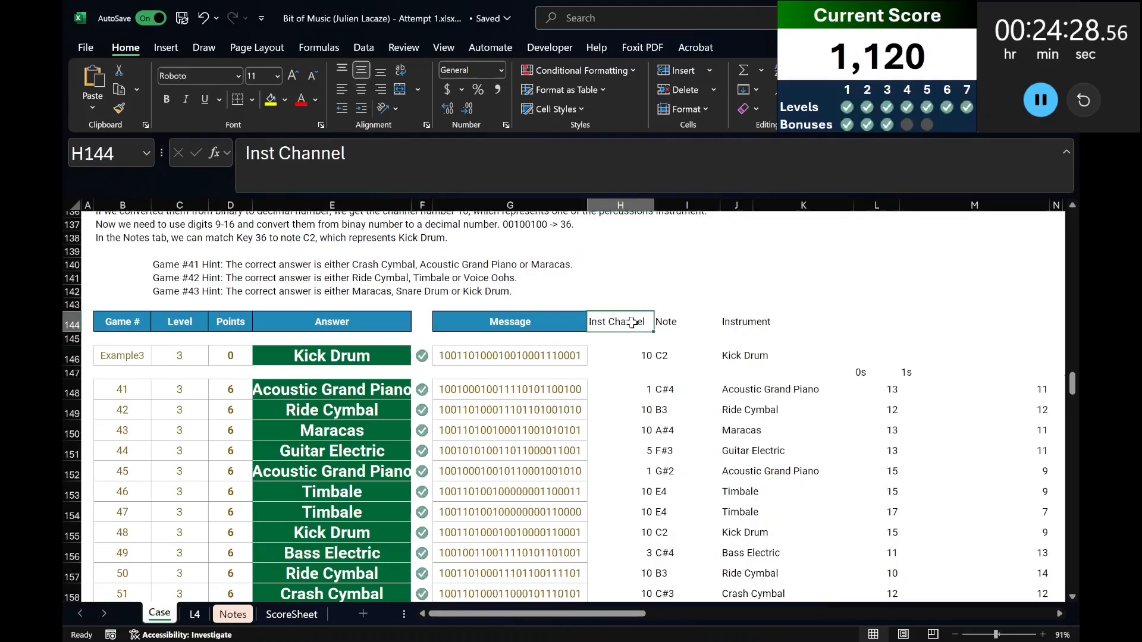
{"action": "key", "text": "ctrl+shift+Down"}
{"action": "key", "text": "ctrl+shift+Down"}
{"action": "key", "text": "ctrl+shift+Down"}
{"action": "scroll", "coordinate": [636, 330], "scroll_direction": "down", "scroll_amount": 2}
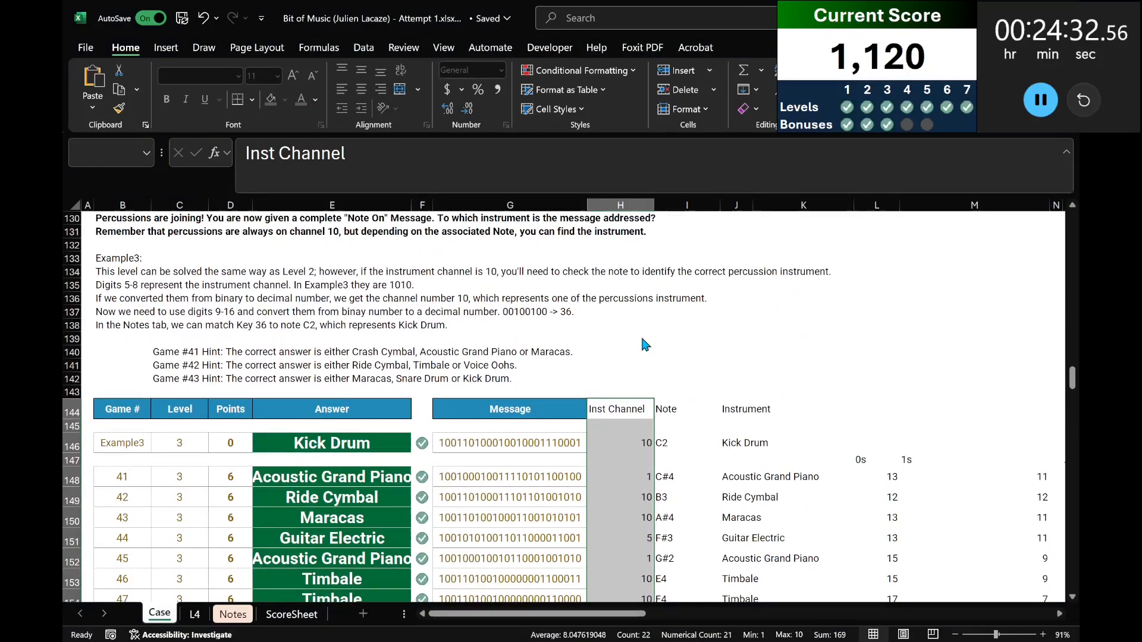
{"action": "key", "text": "Return"}
Add the heading Velocity in H147, above the new blank cells.
{"action": "key", "text": "Down"}
{"action": "key", "text": "Down"}
{"action": "key", "text": "Down"}
{"action": "type", "text": "Velocity"}
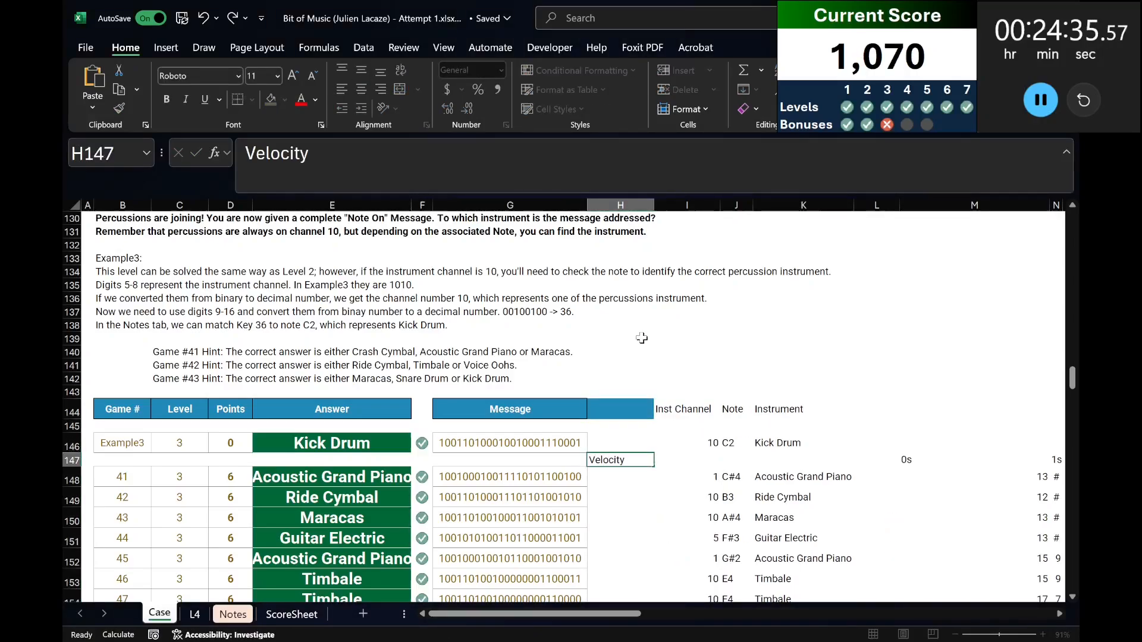
{"action": "key", "text": "Return"}
Extract the last eight digits of each Level 3 message in H148 with =RIGHT(G148:G167,8).
{"action": "type", "text": "=right("}
{"action": "key", "text": "Left"}
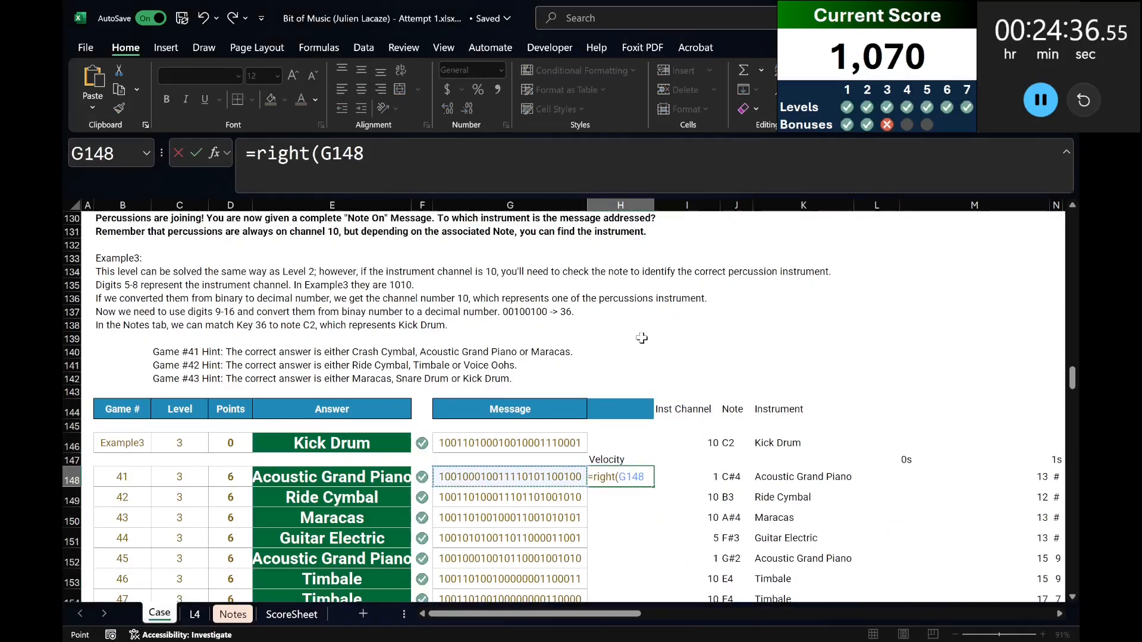
{"action": "key", "text": "ctrl+shift+Down"}
{"action": "type", "text": "8"}
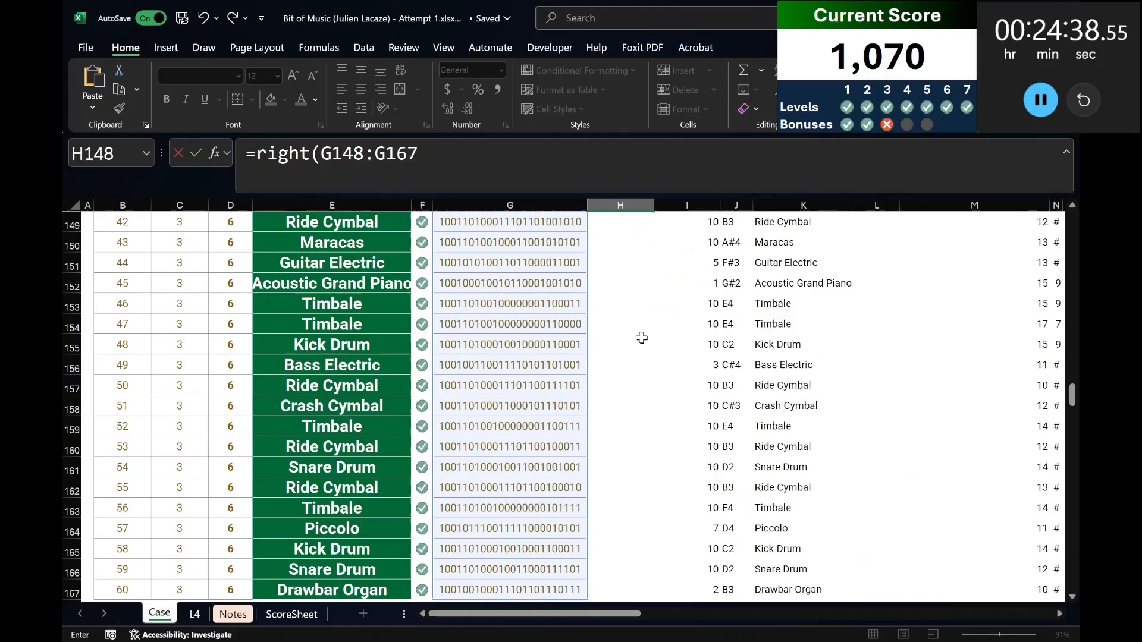
{"action": "key", "text": "Return"}
{"action": "key", "text": "Up"}
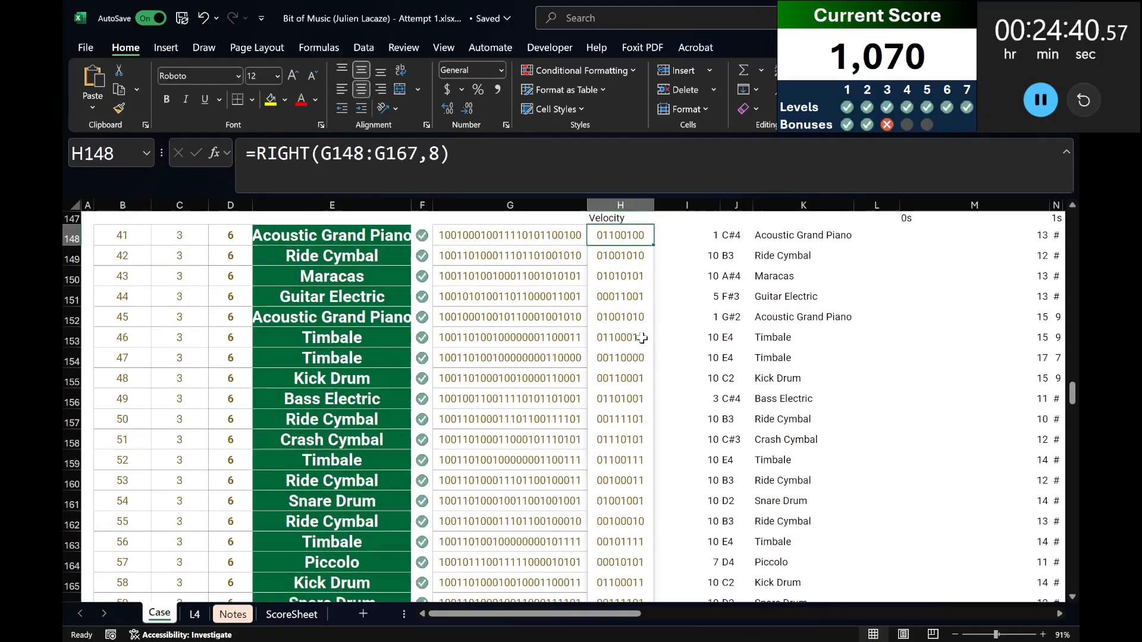
Convert the extracted velocity bytes to decimal by wrapping the H148 formula in BIN2DEC.
{"action": "left_click", "coordinate": [260, 153]}
{"action": "type", "text": "bin2de"}
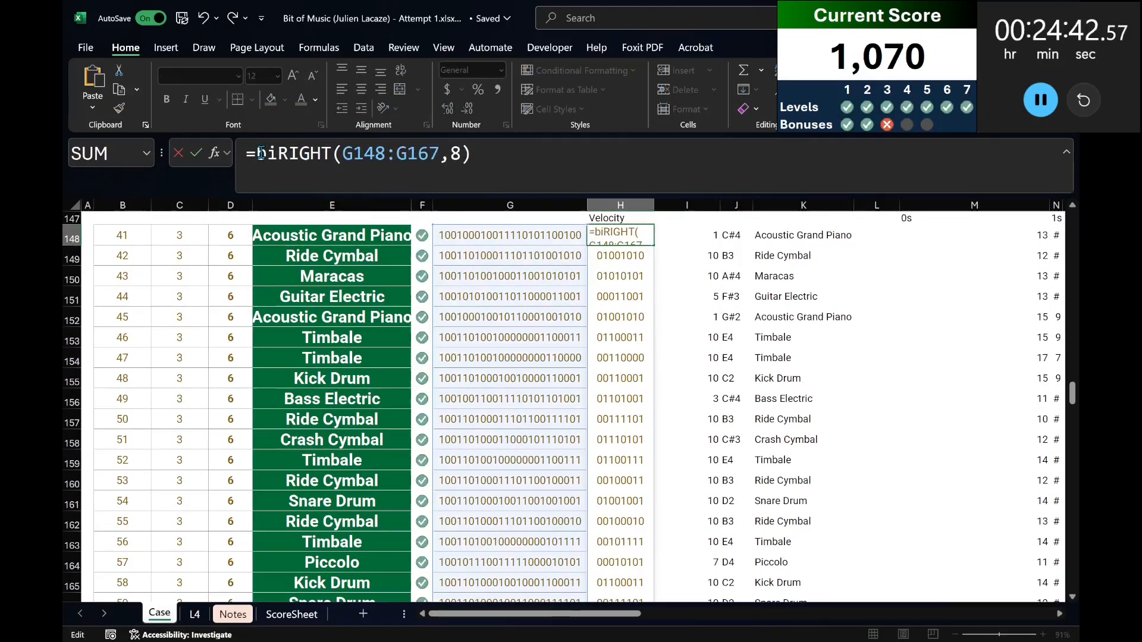
{"action": "type", "text": "c("}
{"action": "key", "text": "End"}
{"action": "type", "text": ")"}
{"action": "key", "text": "Return"}
{"action": "key", "text": "Up"}
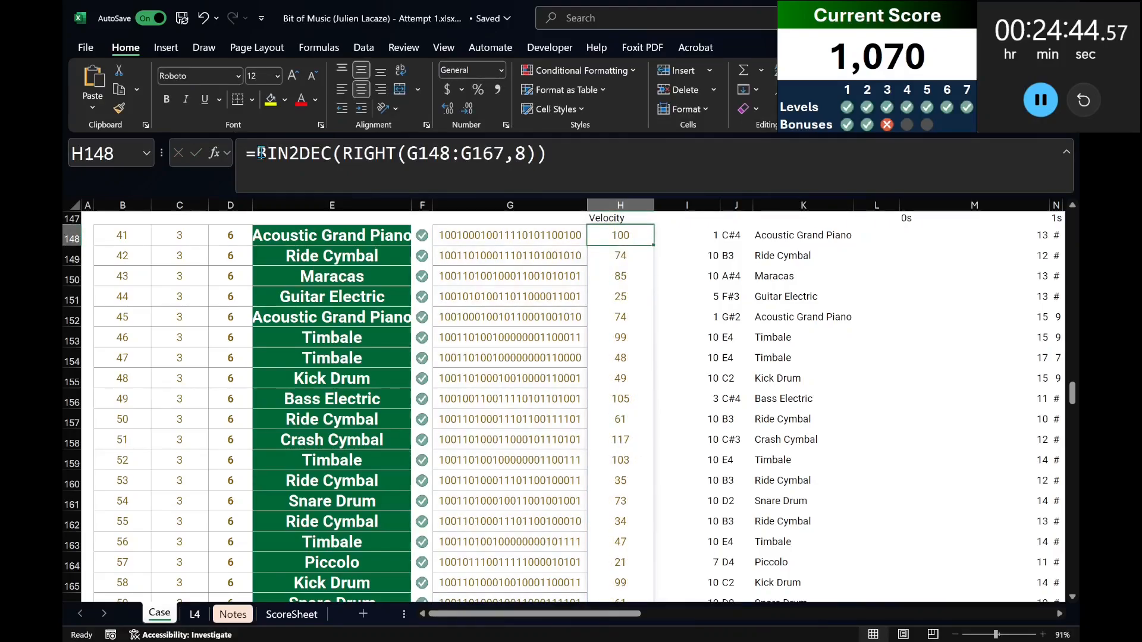
Total the decimal velocities by wrapping the H148 formula in SUM.
{"action": "left_click", "coordinate": [256, 154]}
{"action": "type", "text": "sum("}
{"action": "key", "text": "End"}
{"action": "type", "text": ")"}
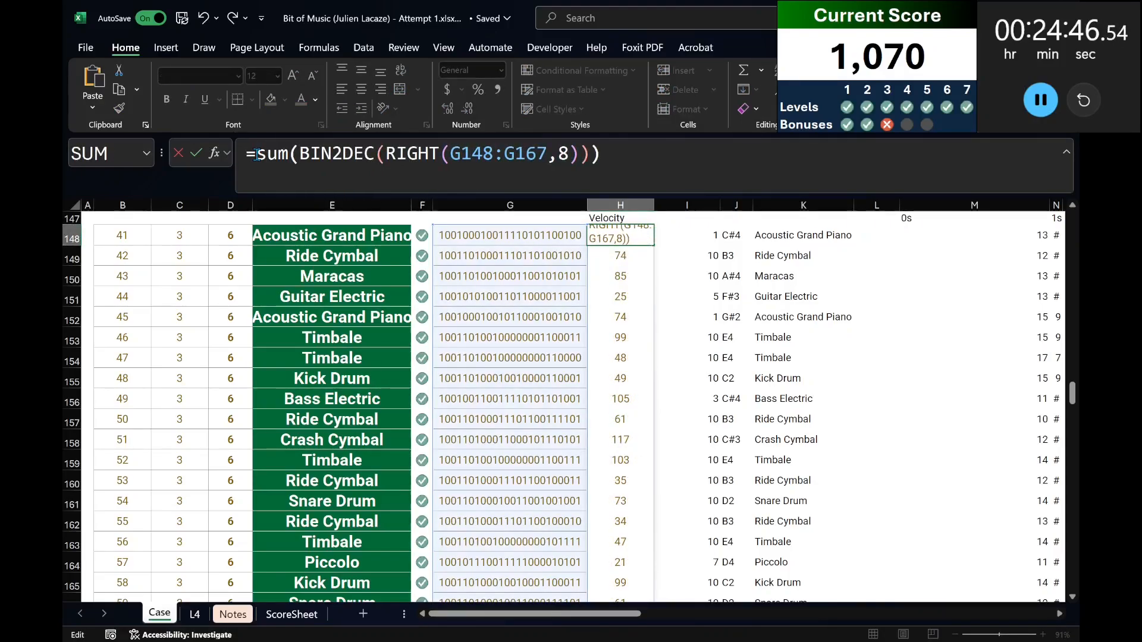
{"action": "key", "text": "Return"}
{"action": "key", "text": "Up"}
Move the formula =SUM(BIN2DEC(RIGHT(G148:G167,8))) from H148 into the Bonus D answer cell E43.
{"action": "left_click", "coordinate": [255, 154]}
{"action": "key", "text": "ctrl+a"}
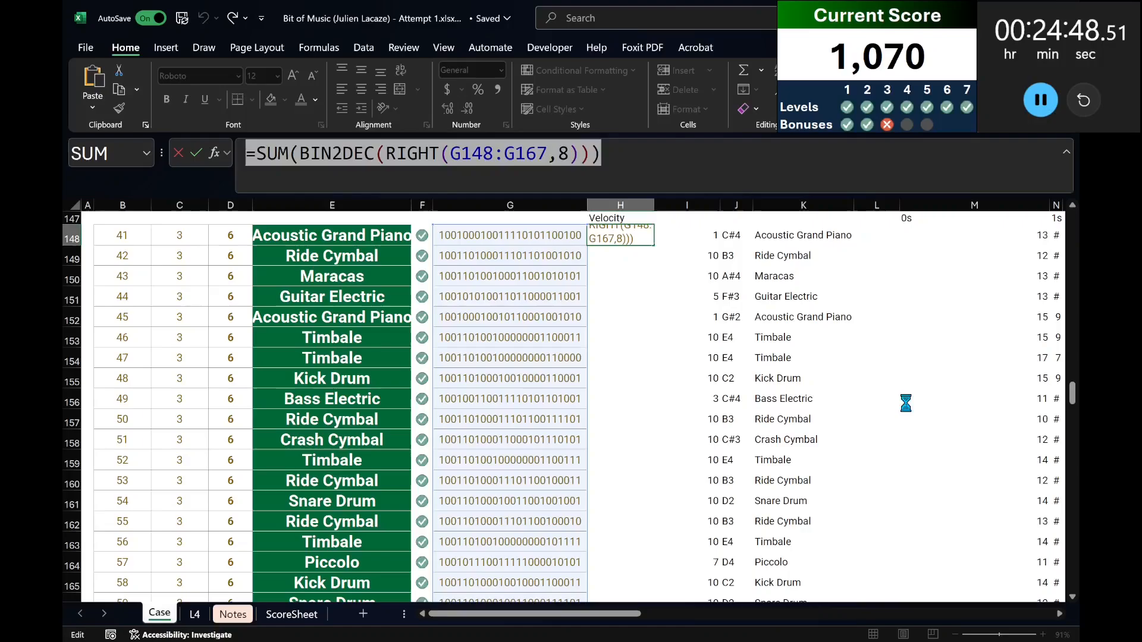
{"action": "key", "text": "ctrl+x"}
{"action": "left_click_drag", "start_coordinate": [1071, 392], "coordinate": [1071, 267]}
{"action": "left_click", "coordinate": [321, 477]}
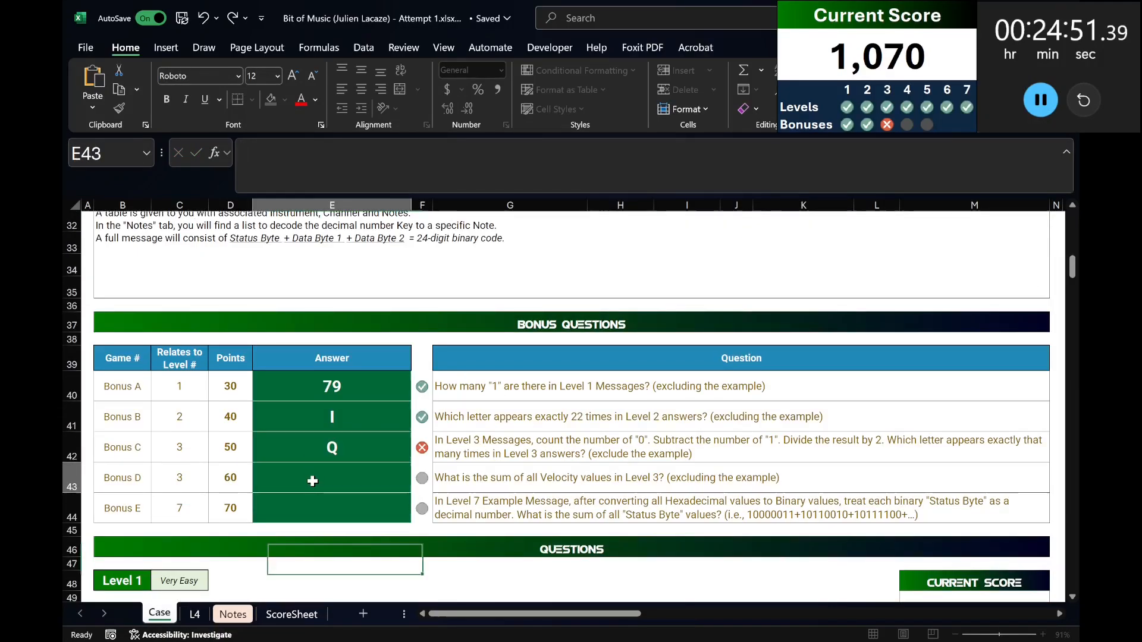
{"action": "left_click", "coordinate": [381, 189]}
{"action": "key", "text": "ctrl+v"}
{"action": "key", "text": "ctrl+Return"}
Replace the Bonus C answer in E42 with the letter R.
{"action": "key", "text": "Up"}
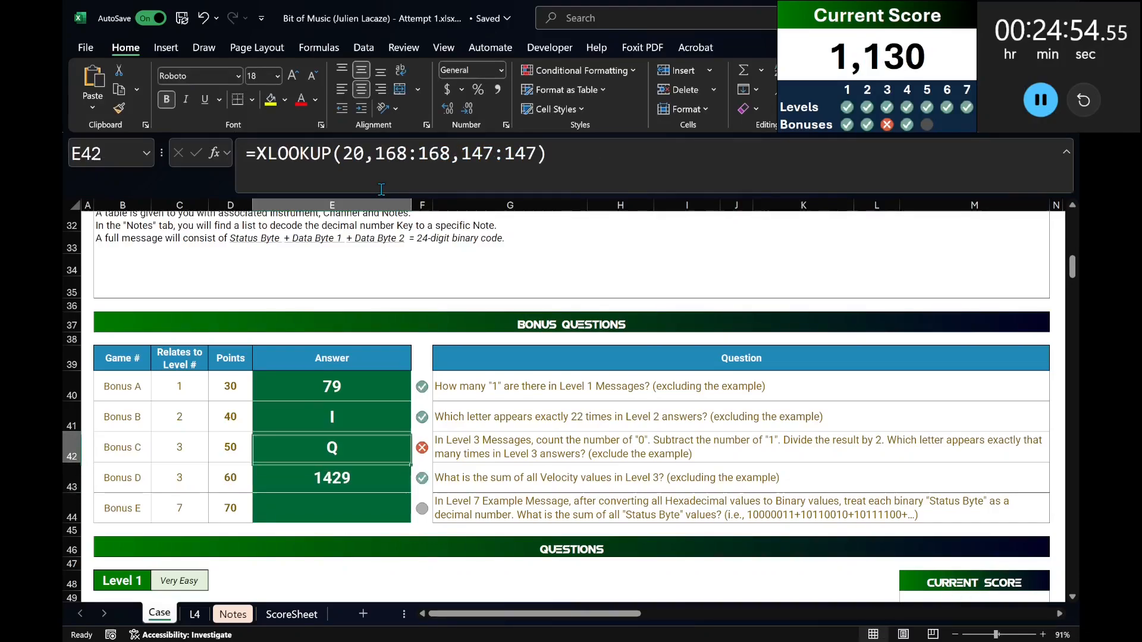
{"action": "left_click_drag", "start_coordinate": [381, 189], "coordinate": [63, 194]}
{"action": "type", "text": "R"}
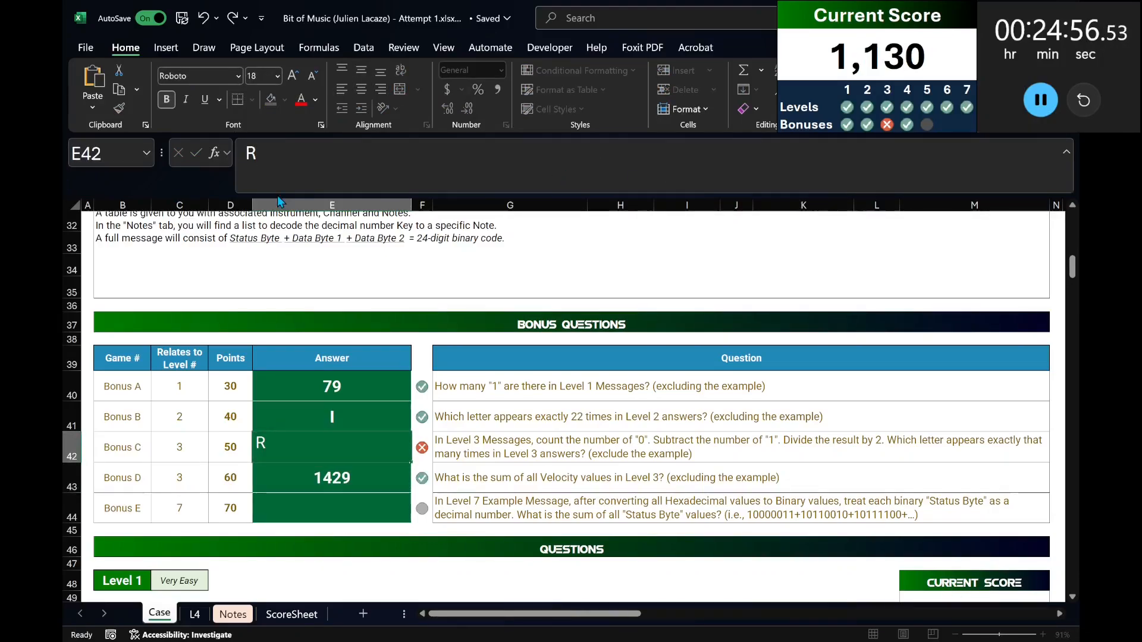
{"action": "key", "text": "Return"}
Read the Bonus E question and examine the Level 7 message columns on sheet L4 for the status byte.
{"action": "left_click", "coordinate": [374, 512]}
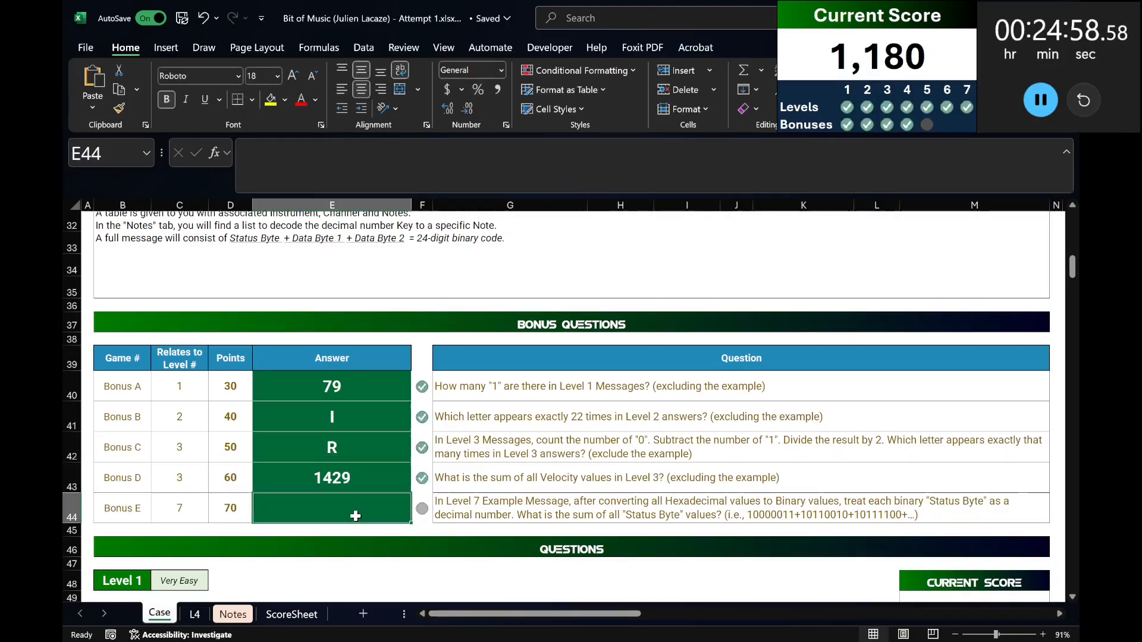
{"action": "scroll", "coordinate": [355, 516], "scroll_direction": "down", "scroll_amount": 1}
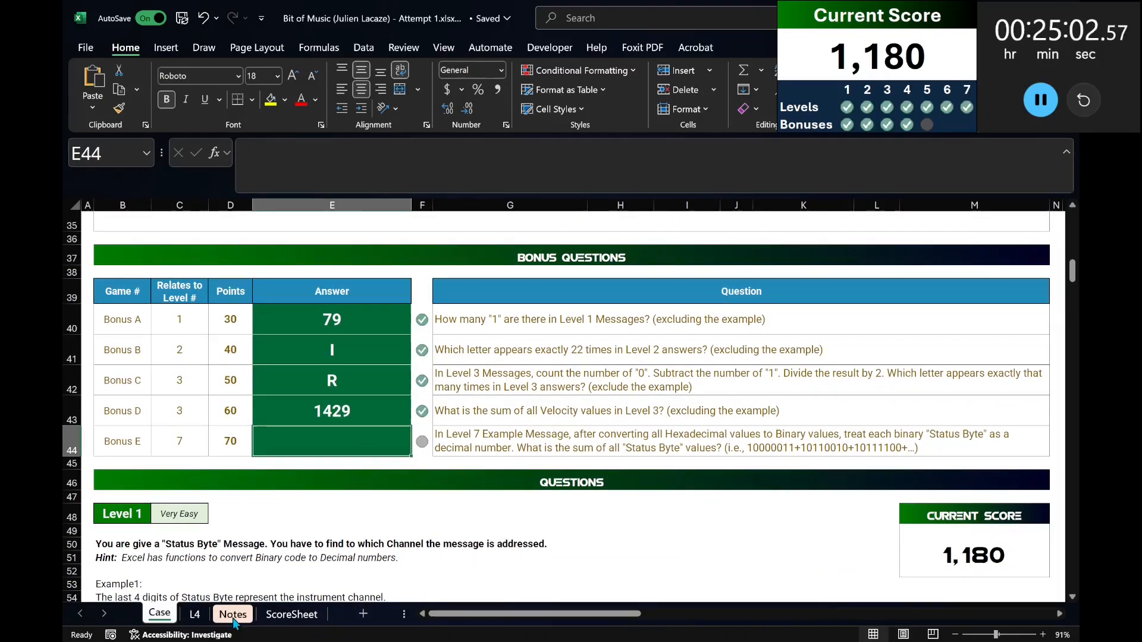
{"action": "left_click", "coordinate": [194, 615]}
{"action": "left_click", "coordinate": [245, 353]}
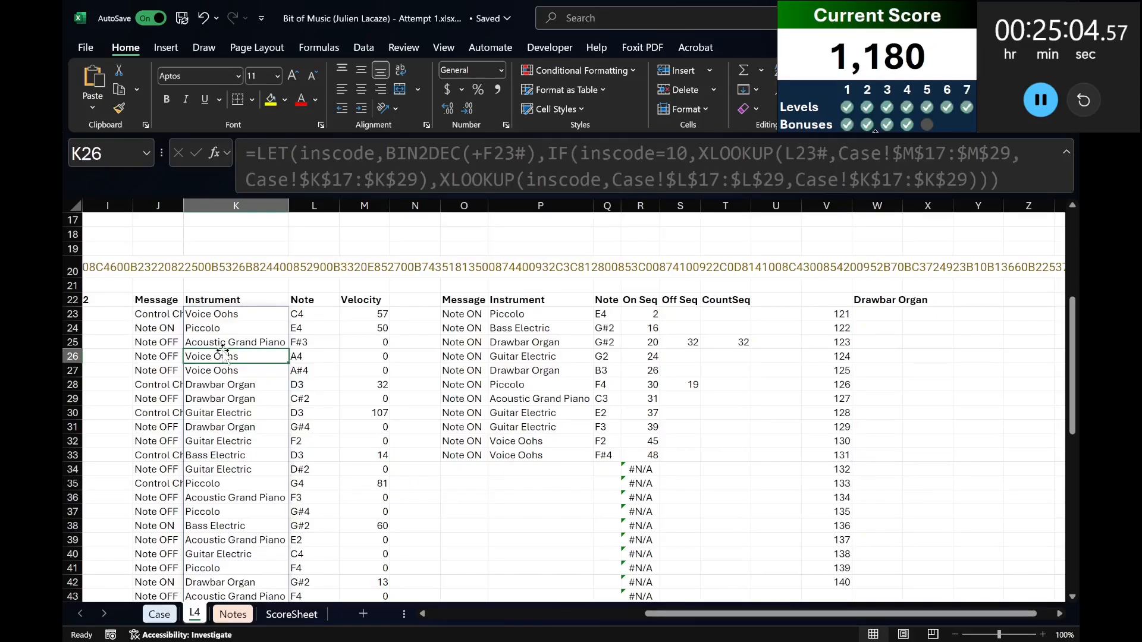
{"action": "key", "text": "Left"}
{"action": "key", "text": "Left"}
{"action": "key", "text": "Left"}
{"action": "key", "text": "Left"}
{"action": "key", "text": "Left"}
{"action": "key", "text": "Left"}
{"action": "key", "text": "Left"}
{"action": "key", "text": "Left"}
{"action": "key", "text": "Left"}
{"action": "key", "text": "Left"}
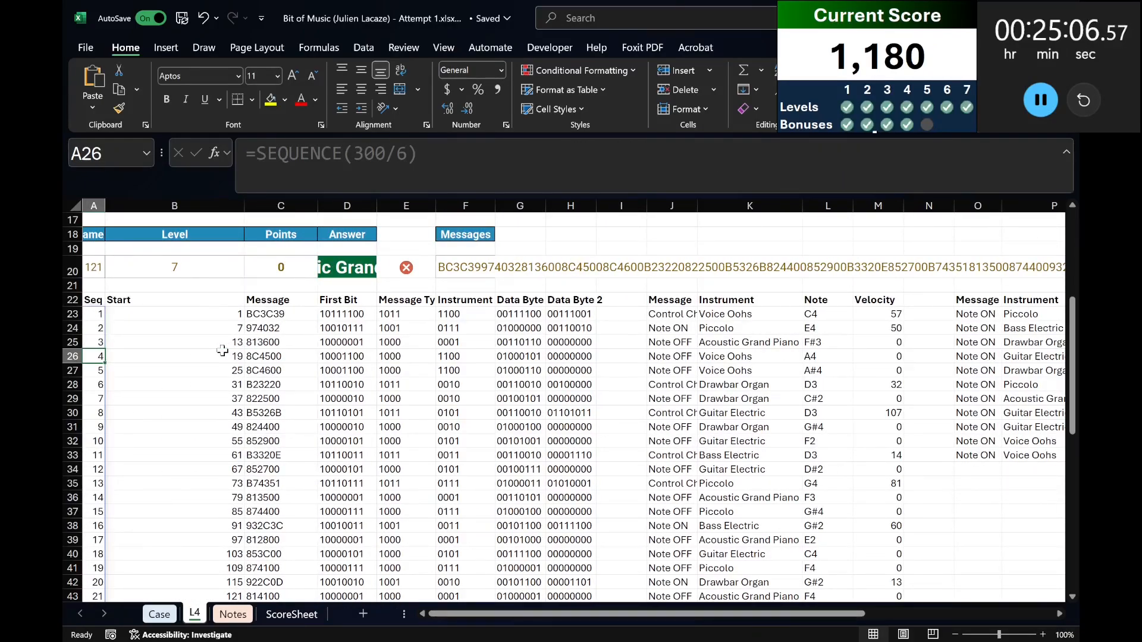
{"action": "key", "text": "Right"}
{"action": "key", "text": "Right"}
{"action": "key", "text": "Right"}
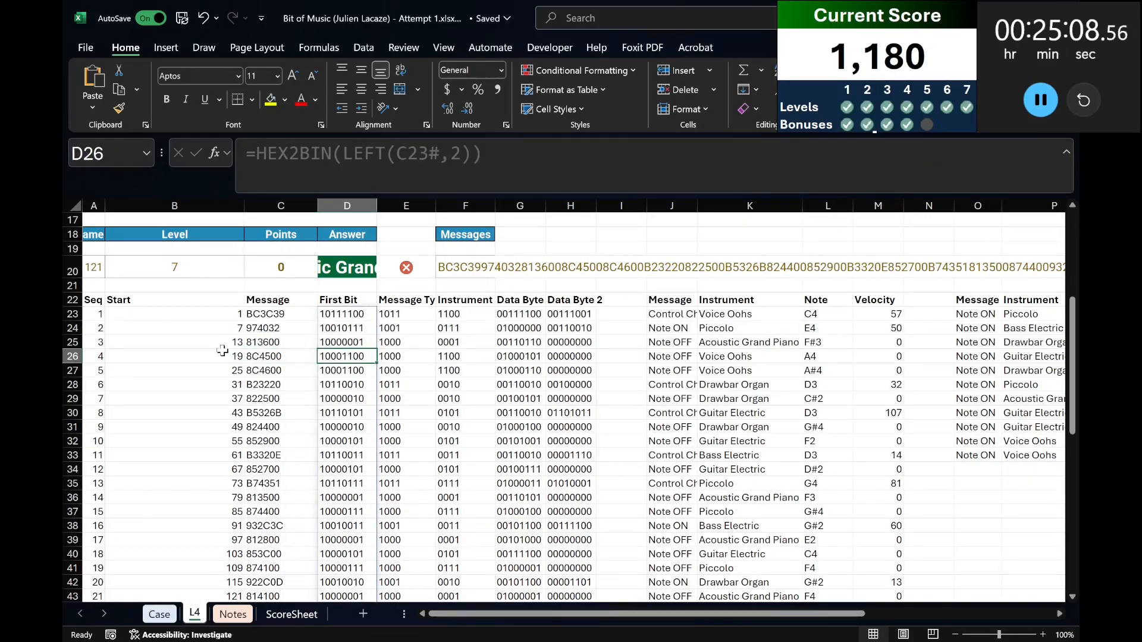
Rename the heading in D22 on sheet L4 as Status Byte.
{"action": "key", "text": "Up"}
{"action": "key", "text": "Up"}
{"action": "key", "text": "Up"}
{"action": "key", "text": "Up"}
{"action": "type", "text": "S"}
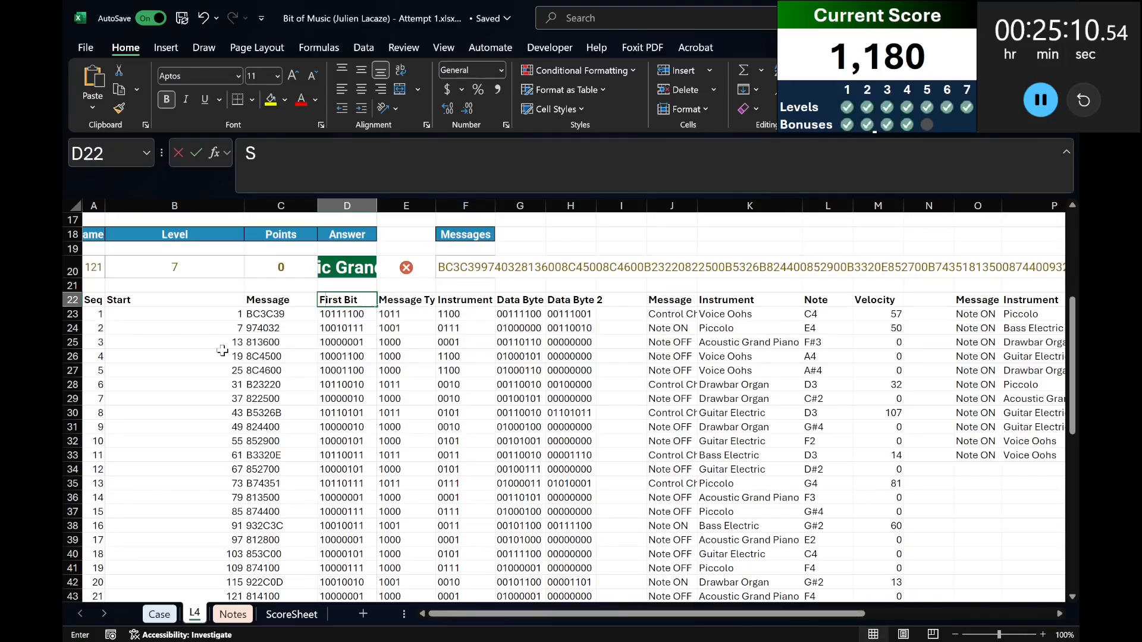
{"action": "type", "text": "tatus Byte"}
{"action": "key", "text": "Return"}
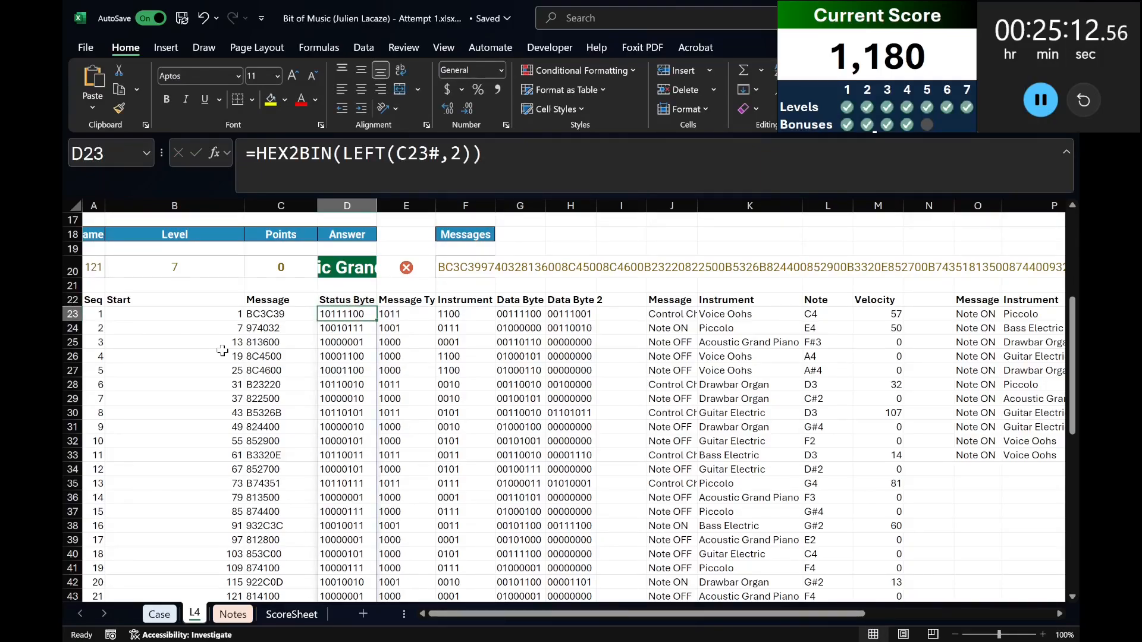
Sum the Status Byte values as numbers in D73, below the column, with =SUM(D23#*1).
{"action": "key", "text": "ctrl+Down"}
{"action": "key", "text": "Down"}
{"action": "type", "text": "=au"}
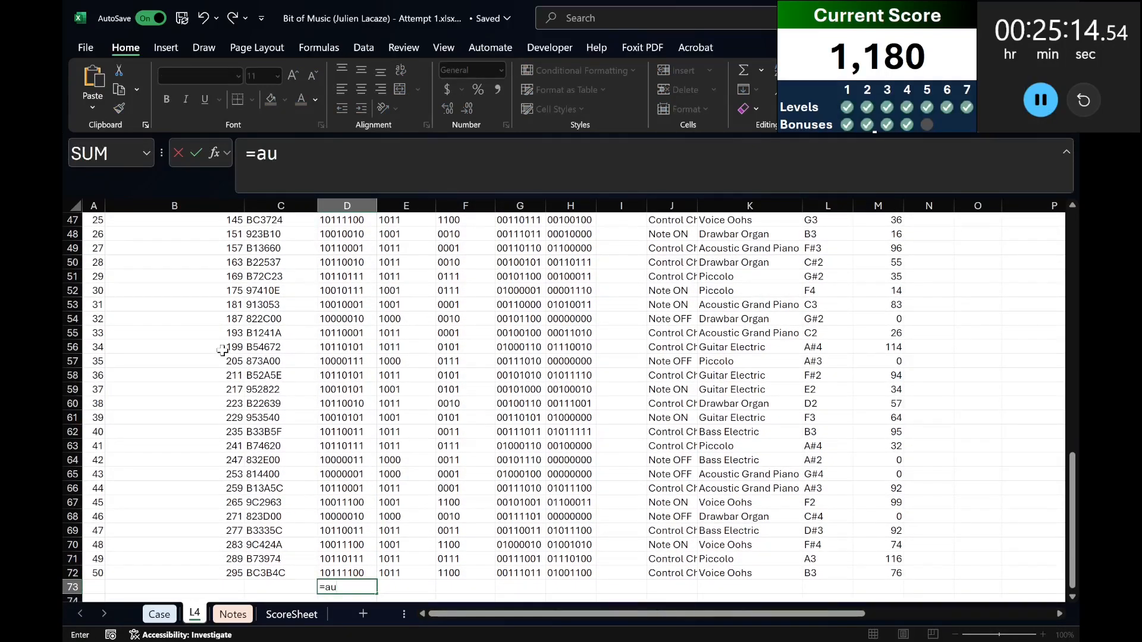
{"action": "key", "text": "BackSpace"}
{"action": "key", "text": "BackSpace"}
{"action": "type", "text": "sum("}
{"action": "key", "text": "Up"}
{"action": "key", "text": "ctrl+shift+Up"}
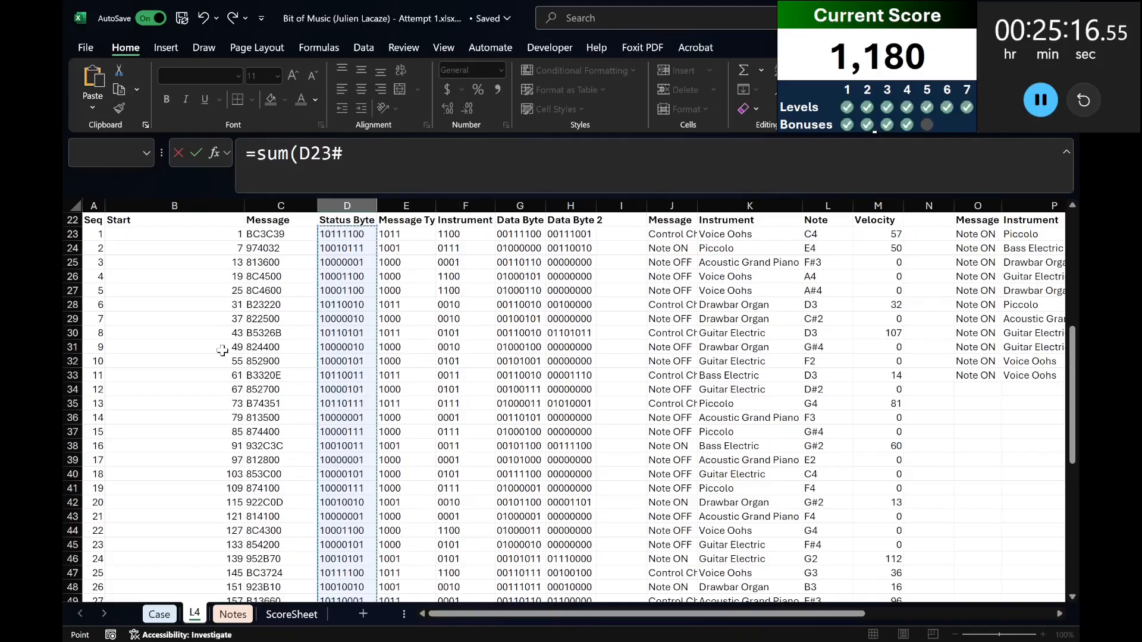
{"action": "type", "text": "*1"}
{"action": "key", "text": "Return"}
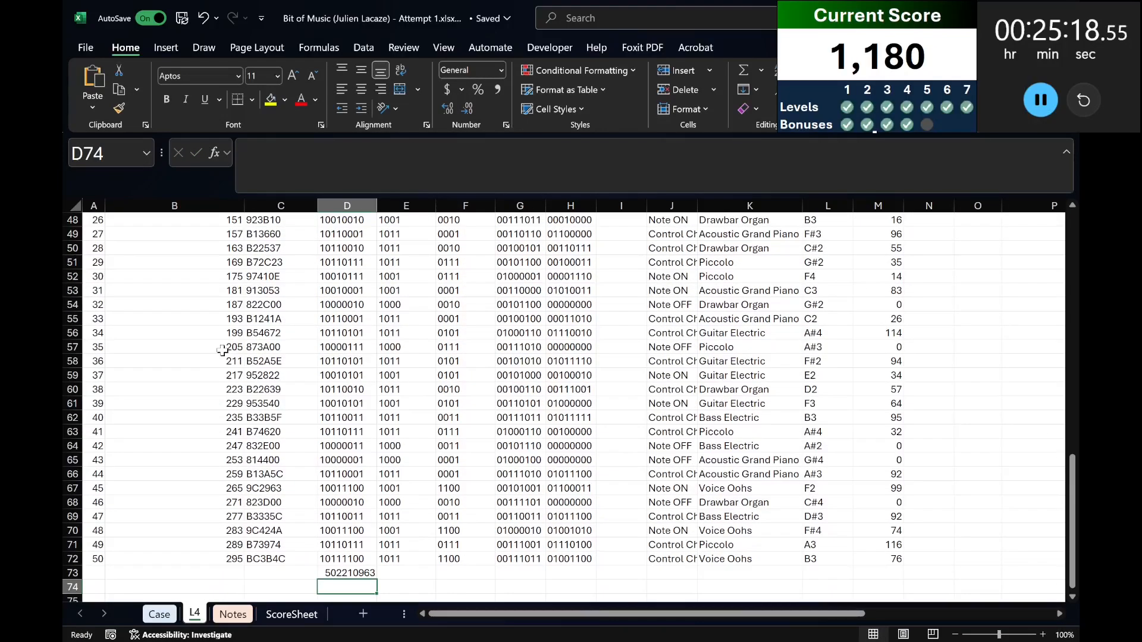
Try to move the sum formula from D73 into the Bonus E answer cell E44 on the Case sheet.
{"action": "key", "text": "Up"}
{"action": "left_click", "coordinate": [478, 170]}
{"action": "left_click_drag", "start_coordinate": [479, 171], "coordinate": [109, 514]}
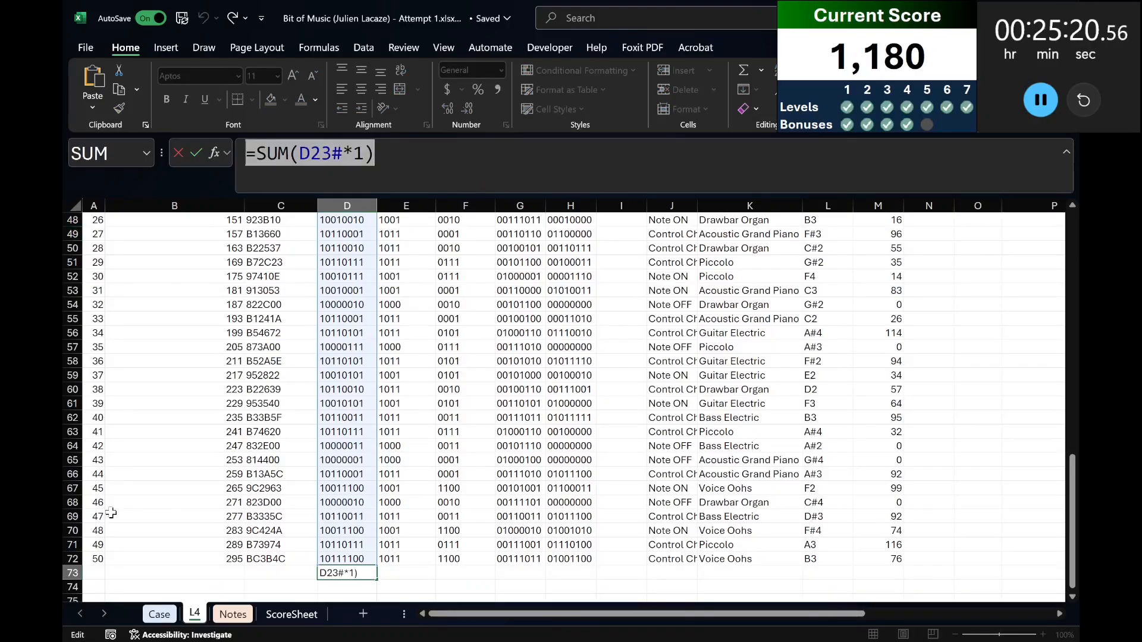
{"action": "key", "text": "ctrl+x"}
{"action": "left_click", "coordinate": [157, 615]}
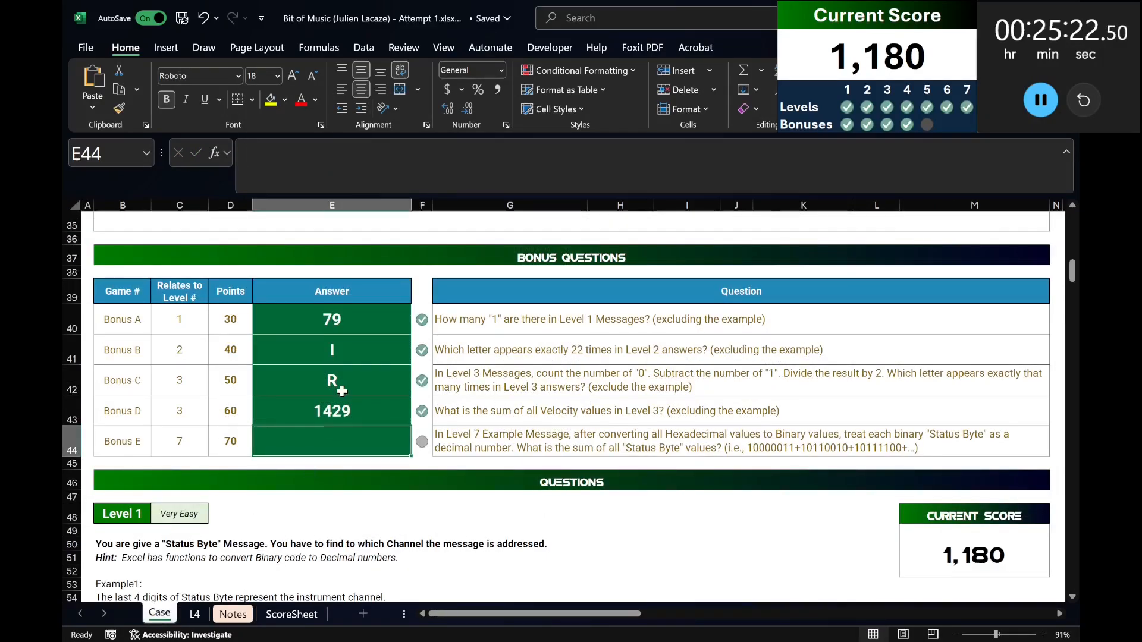
{"action": "left_click", "coordinate": [844, 185]}
{"action": "key", "text": "ctrl+v"}
{"action": "key", "text": "Return"}
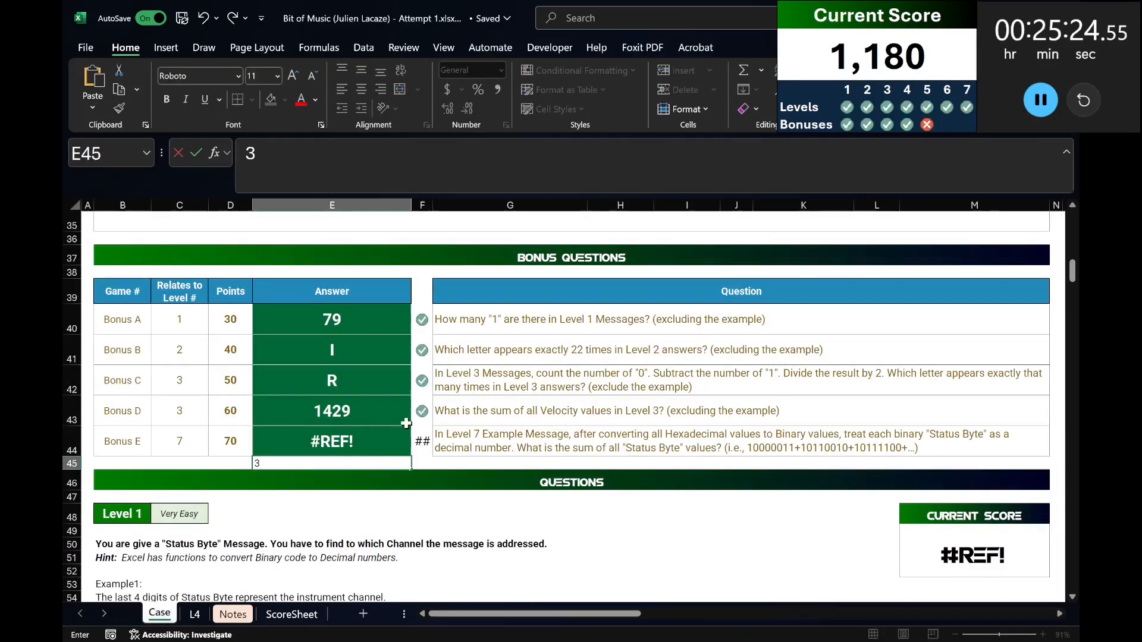
{"action": "left_click", "coordinate": [354, 440]}
{"action": "left_click", "coordinate": [430, 161]}
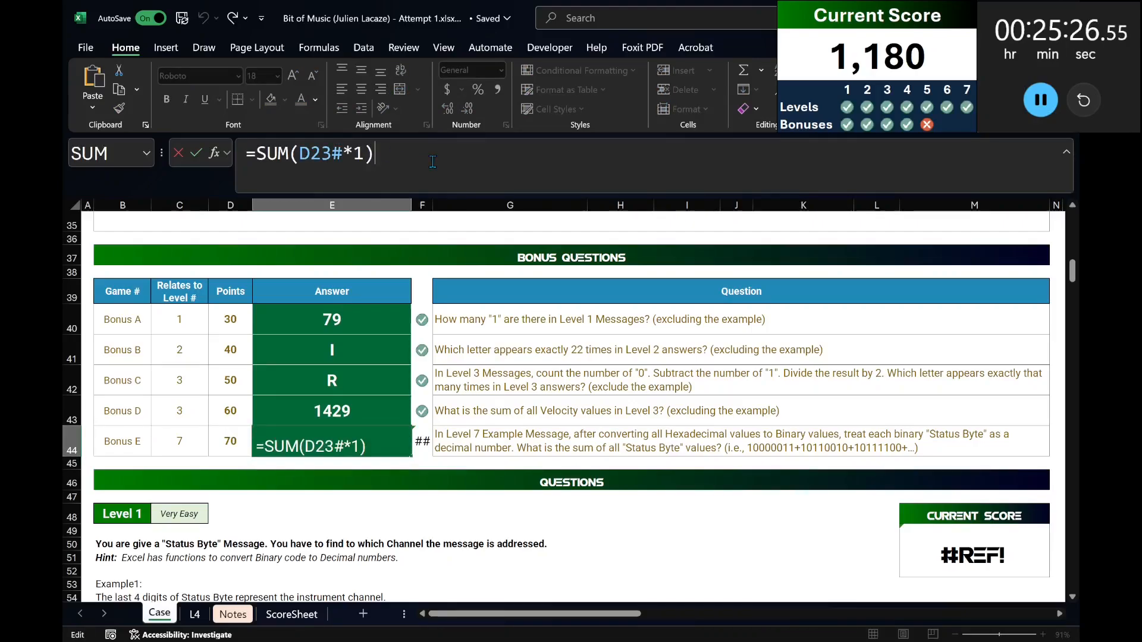
{"action": "key", "text": "Escape"}
Re-enter the Status Byte total in D73 of sheet L4 as =SUM(D23#*1).
{"action": "key", "text": "ctrl+Page_Down"}
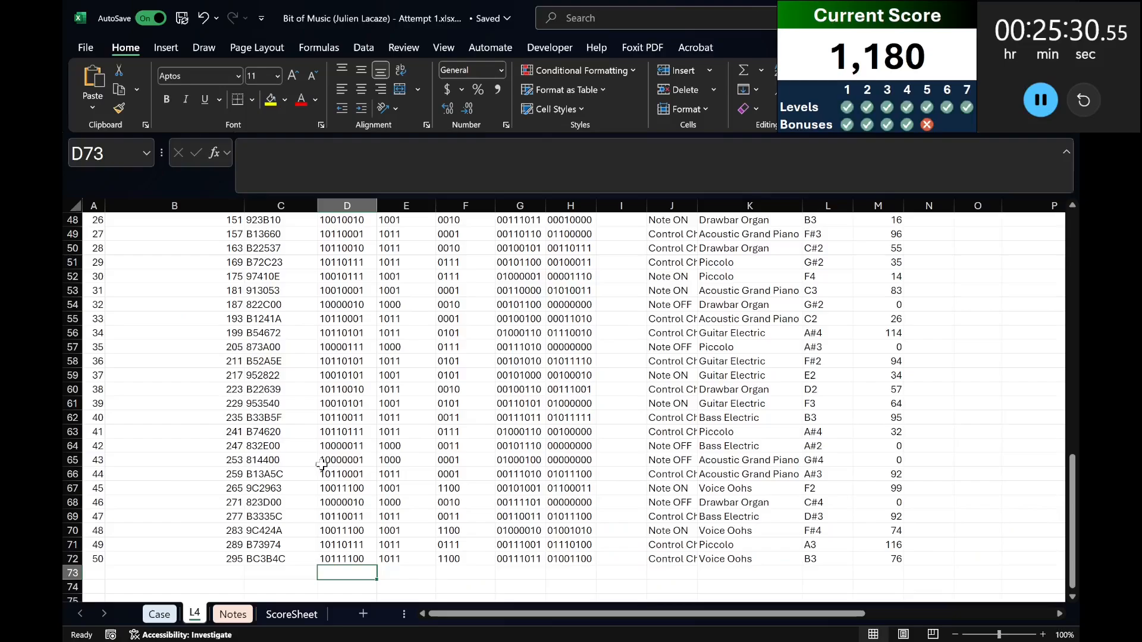
{"action": "type", "text": "=sum("}
{"action": "key", "text": "Up"}
{"action": "key", "text": "ctrl+shift+Up"}
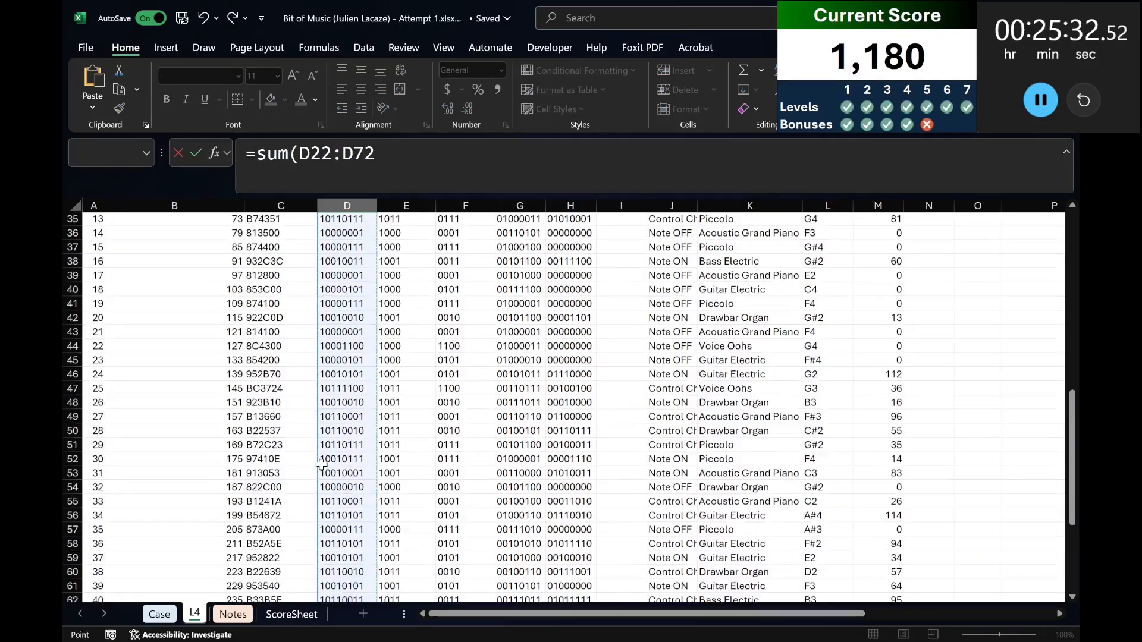
{"action": "key", "text": "Down"}
{"action": "type", "text": "#"}
{"action": "key", "text": "ctrl+Return"}
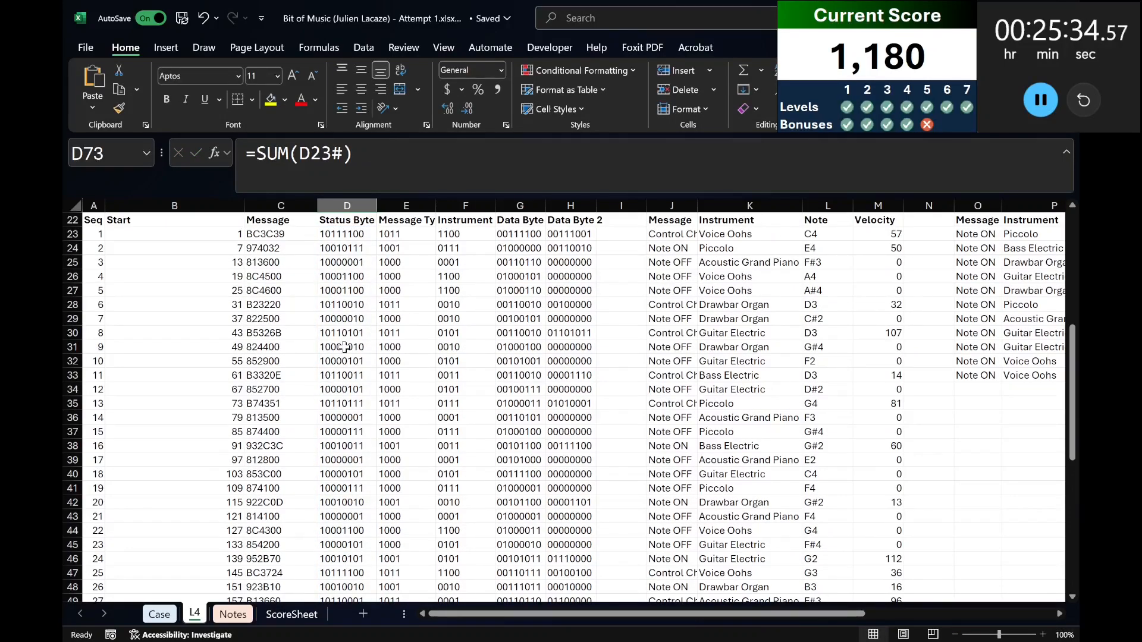
{"action": "scroll", "coordinate": [345, 346], "scroll_direction": "down", "scroll_amount": 11}
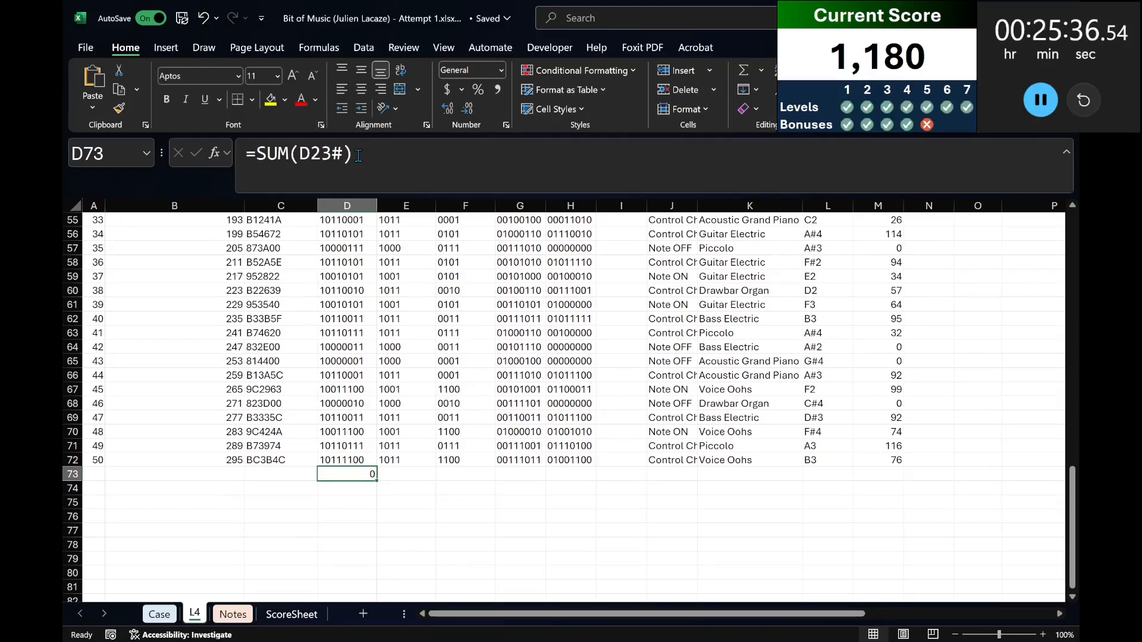
{"action": "left_click", "coordinate": [337, 154]}
{"action": "type", "text": "*1"}
{"action": "key", "text": "ctrl+Return"}
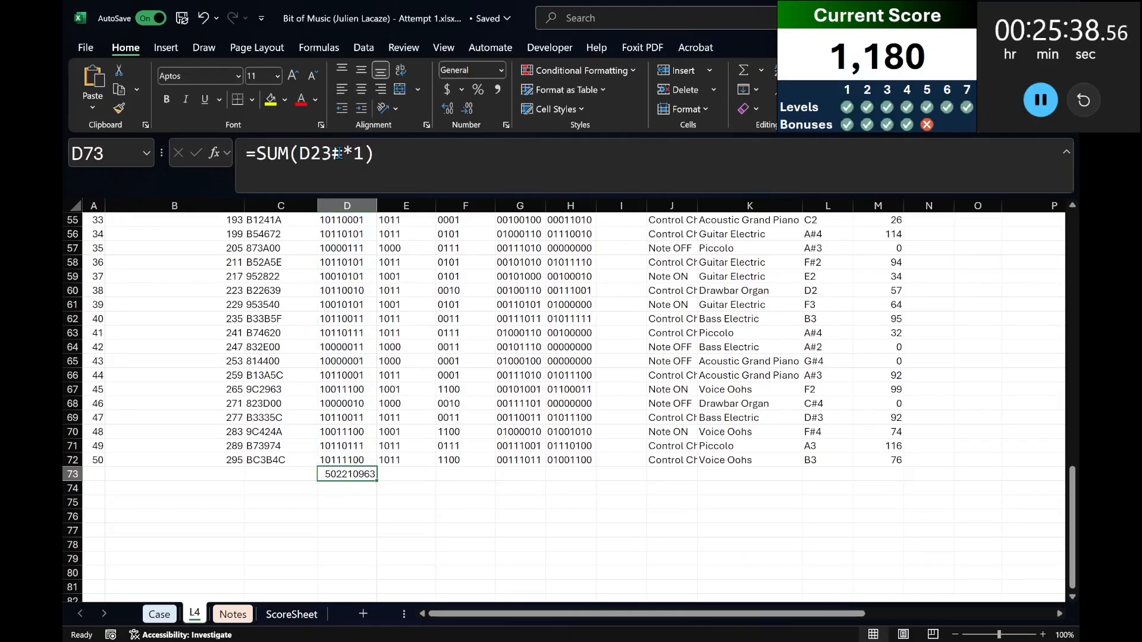
Copy the D73 total and paste it as a value into the Bonus E answer cell E44 on the Case sheet.
{"action": "key", "text": "ctrl+c"}
{"action": "left_click", "coordinate": [159, 614]}
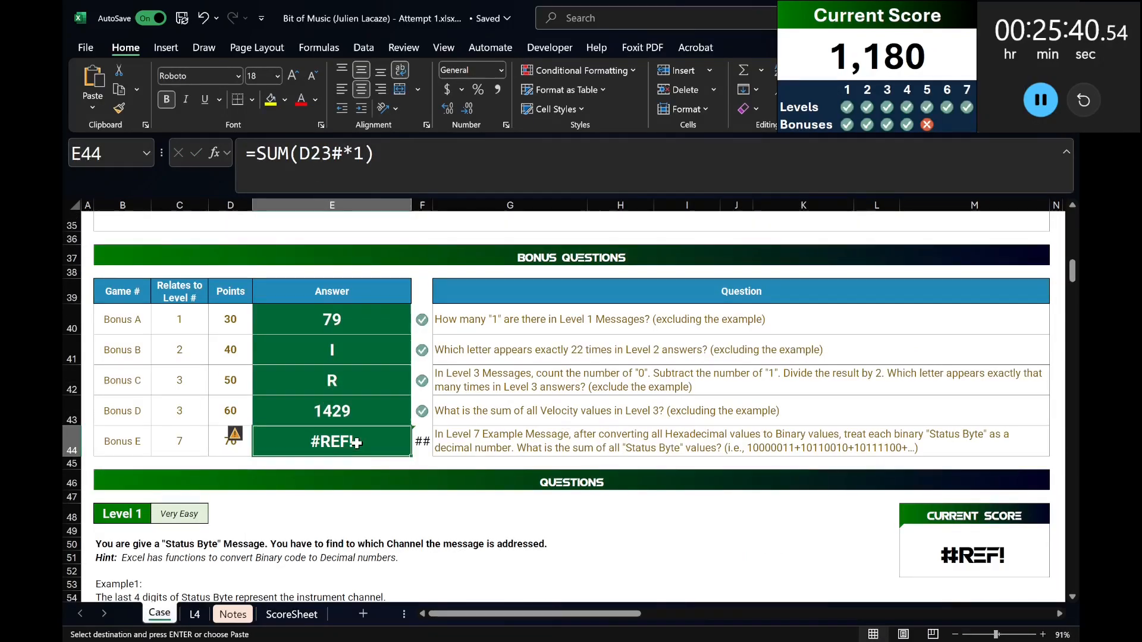
{"action": "key", "text": "ctrl+shift+v"}
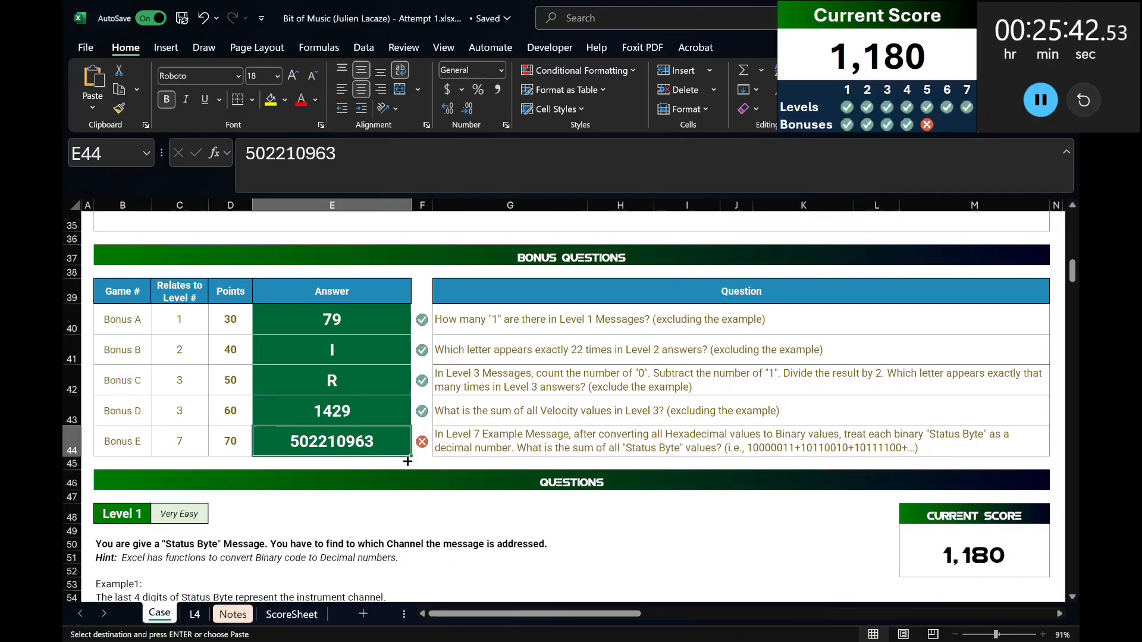
Set the game number in A20 of sheet L4 to Example7.
{"action": "left_click", "coordinate": [194, 615]}
{"action": "scroll", "coordinate": [184, 365], "scroll_direction": "up", "scroll_amount": 7}
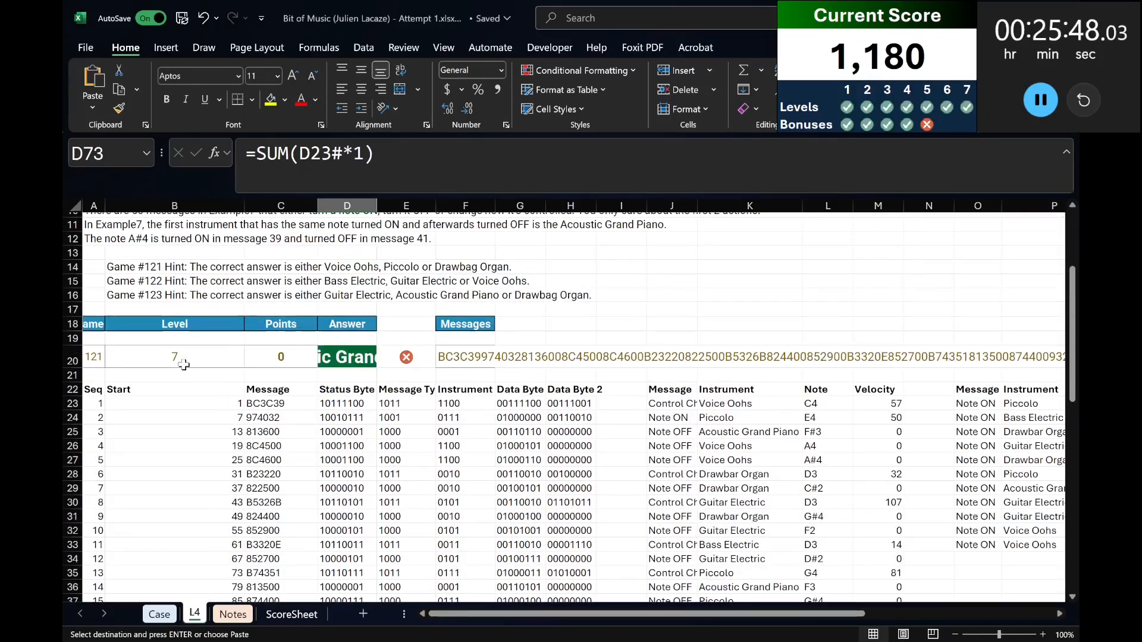
{"action": "left_click", "coordinate": [83, 360]}
{"action": "type", "text": "Example7"}
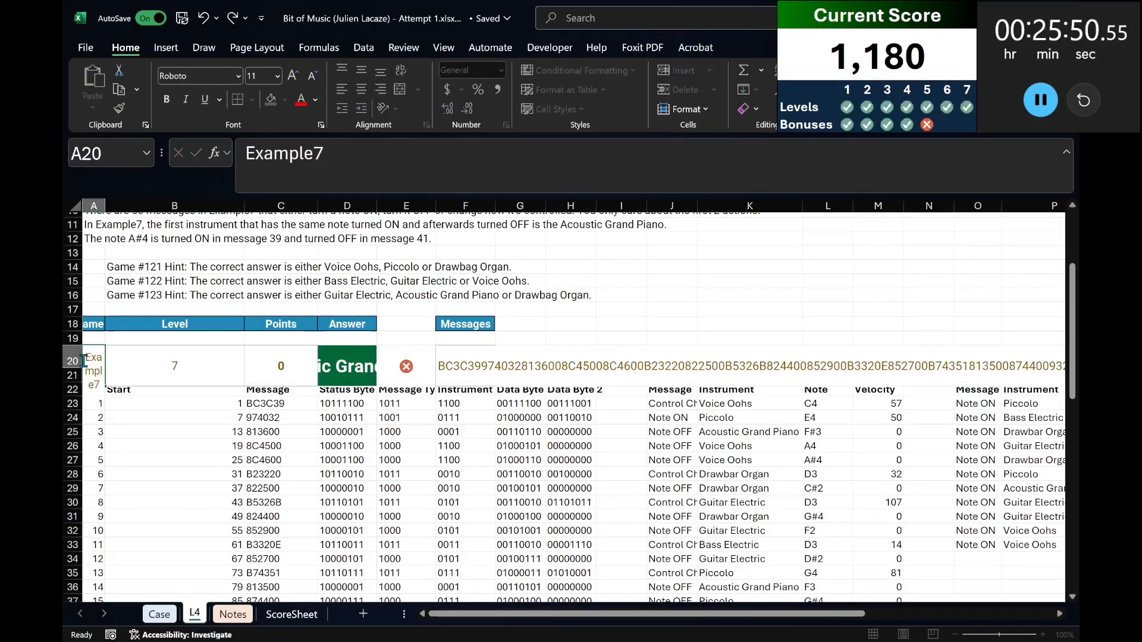
{"action": "key", "text": "Return"}
Copy the recalculated Status Byte total from D73 of L4 as a value into E44 on the Case sheet, and pause the timer.
{"action": "scroll", "coordinate": [384, 493], "scroll_direction": "down", "scroll_amount": 6}
{"action": "scroll", "coordinate": [383, 493], "scroll_direction": "down", "scroll_amount": 10}
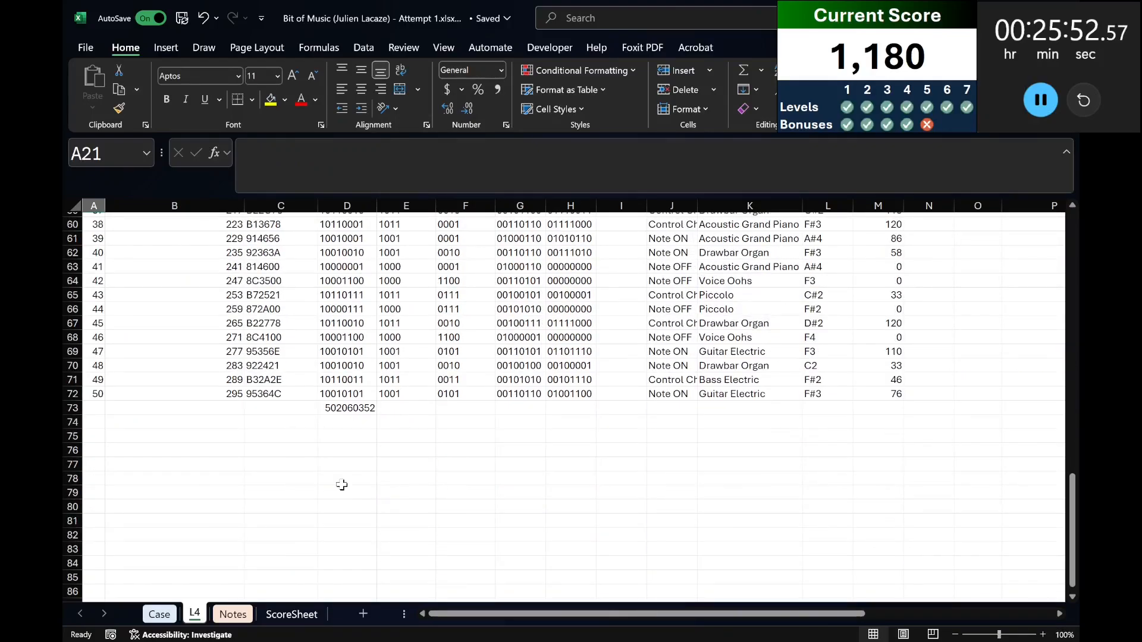
{"action": "left_click", "coordinate": [347, 406]}
{"action": "key", "text": "ctrl+c"}
{"action": "left_click", "coordinate": [159, 614]}
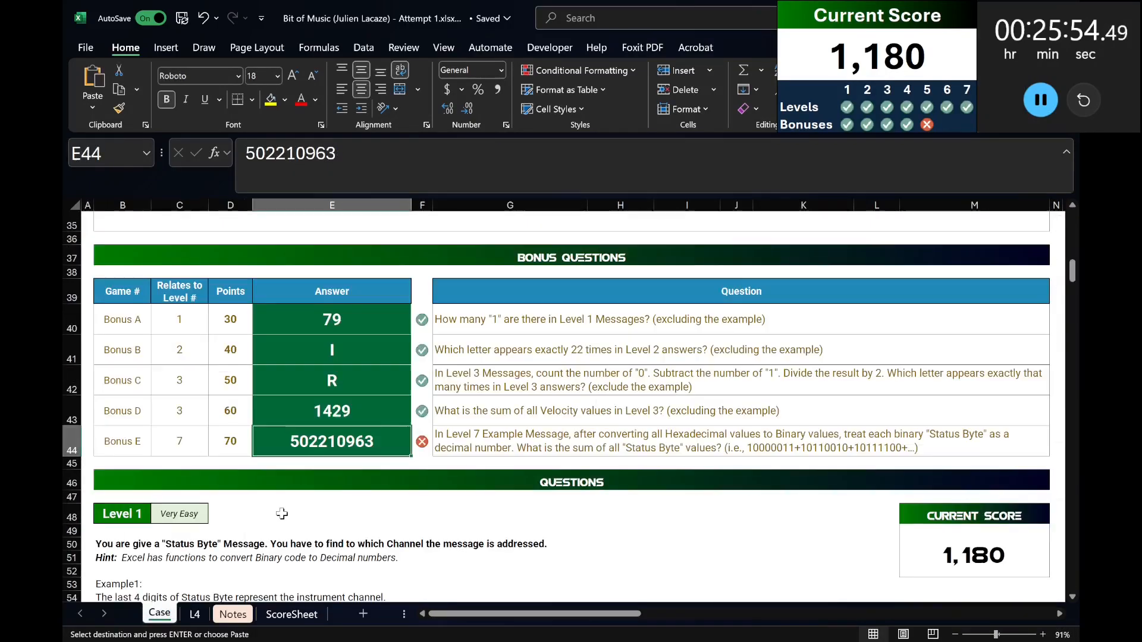
{"action": "key", "text": "ctrl+shift+v"}
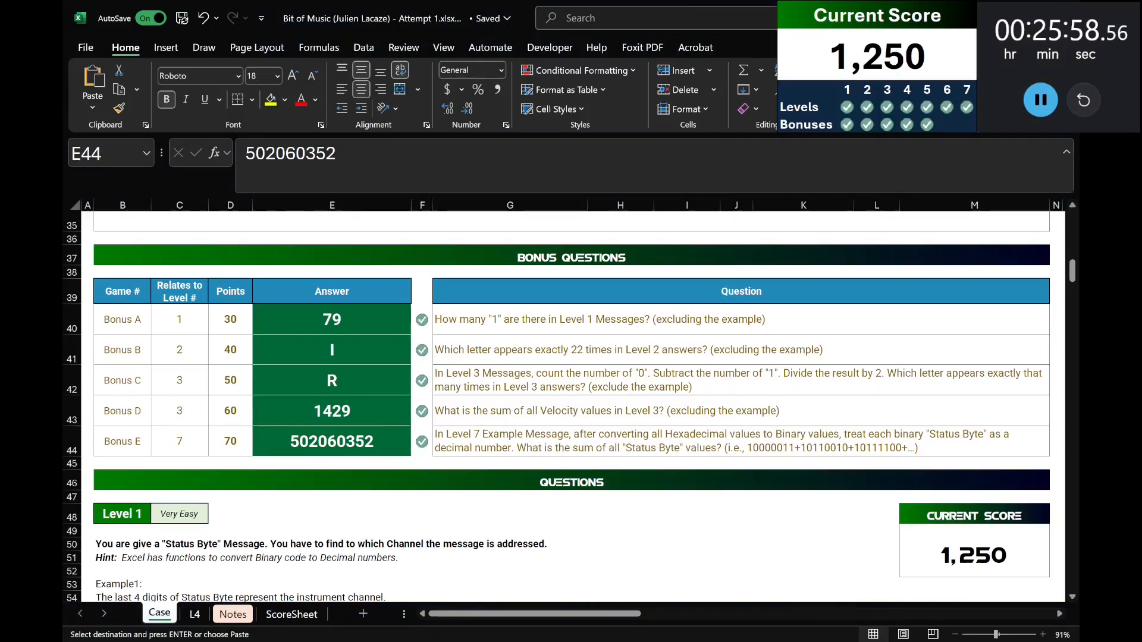
{"action": "left_click", "coordinate": [1040, 100]}
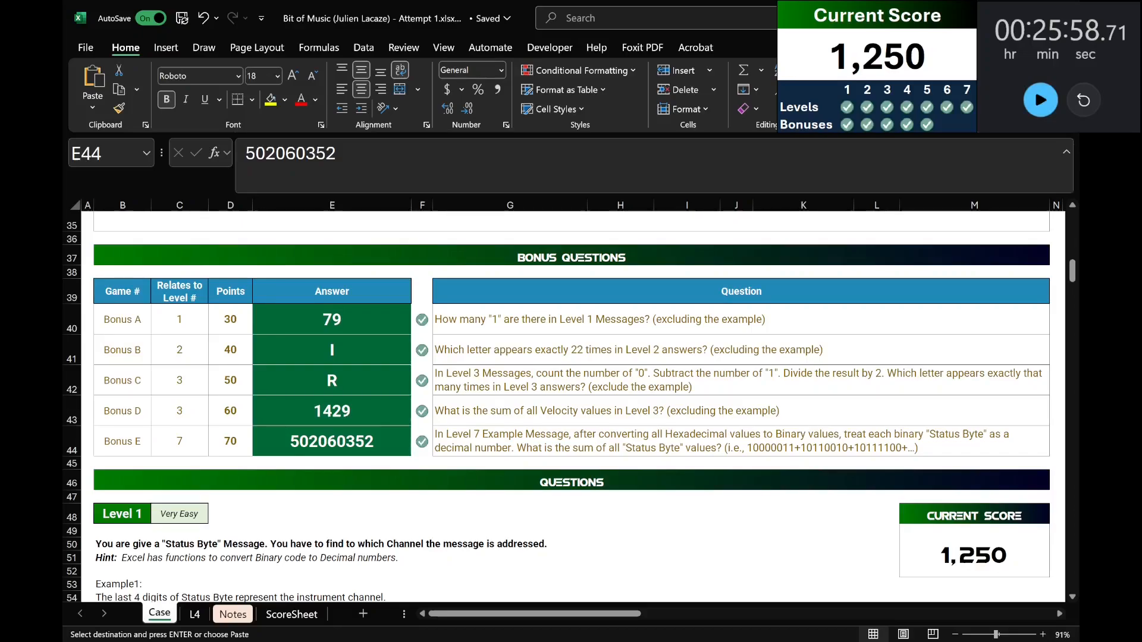
Fill the Bonus D and Bonus E answer cells E43:E44 with dark gold.
{"action": "key", "text": "shift+Up"}
{"action": "key", "text": "shift+Return"}
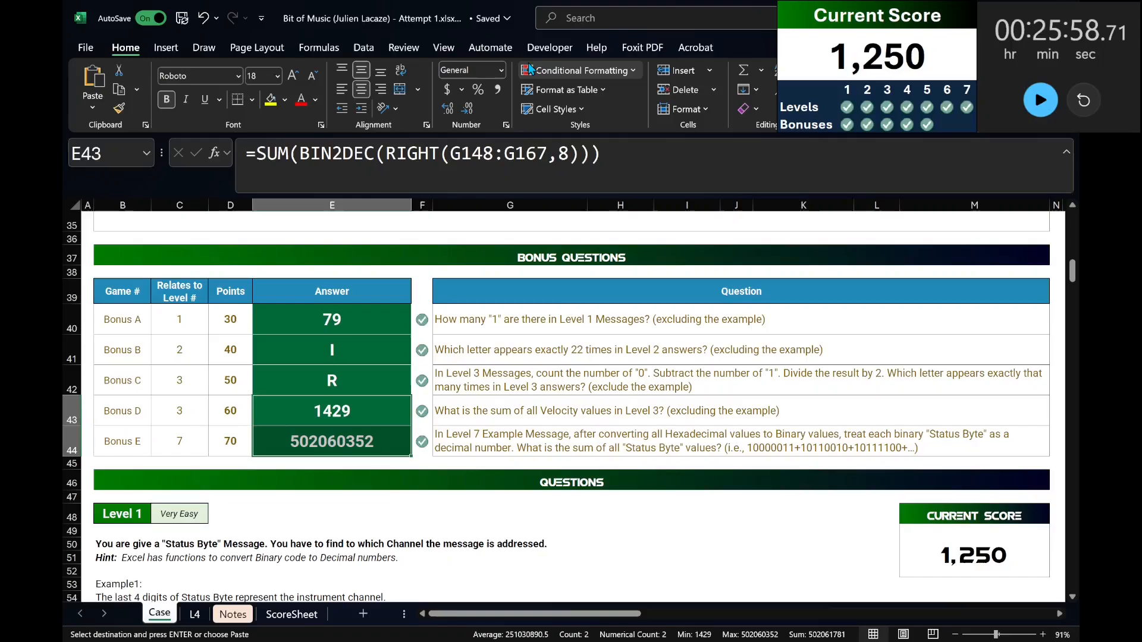
{"action": "left_click", "coordinate": [284, 100]}
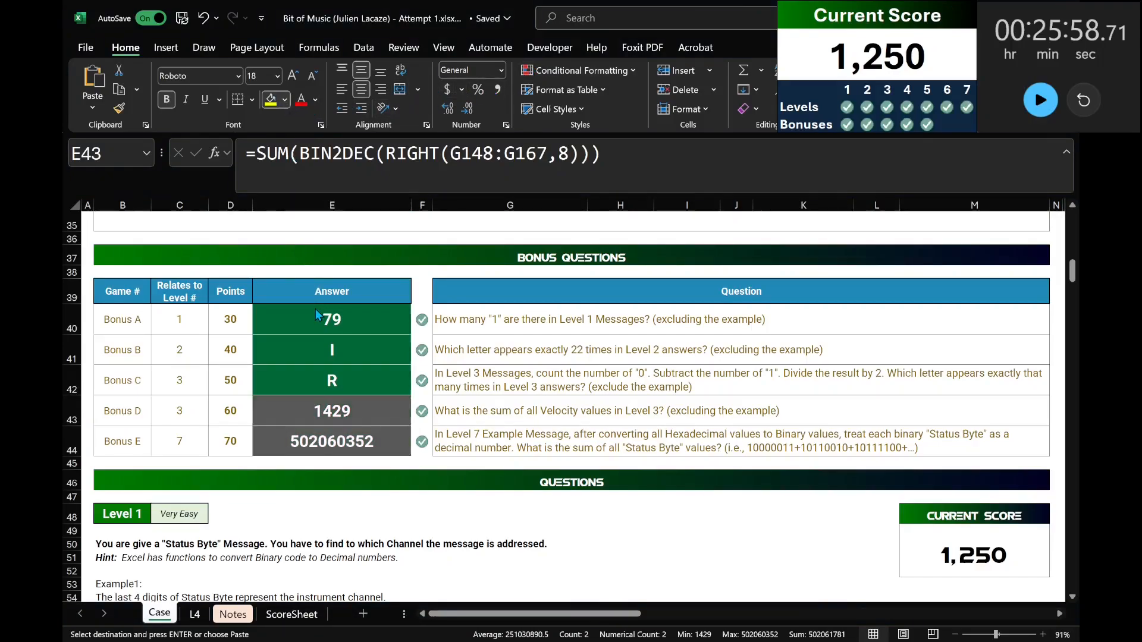
{"action": "left_click", "coordinate": [417, 280]}
{"action": "left_click", "coordinate": [713, 385]}
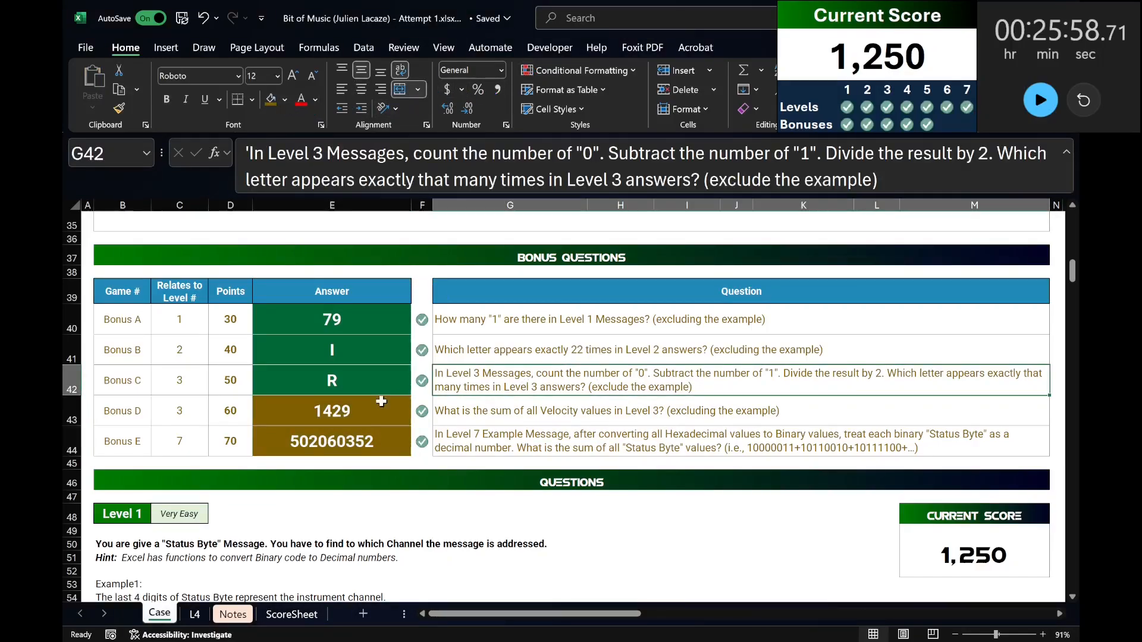
Change the fill of the Bonus D and Bonus E answer cells E43:E44 to orange-brown.
{"action": "left_click_drag", "start_coordinate": [363, 411], "coordinate": [364, 442]}
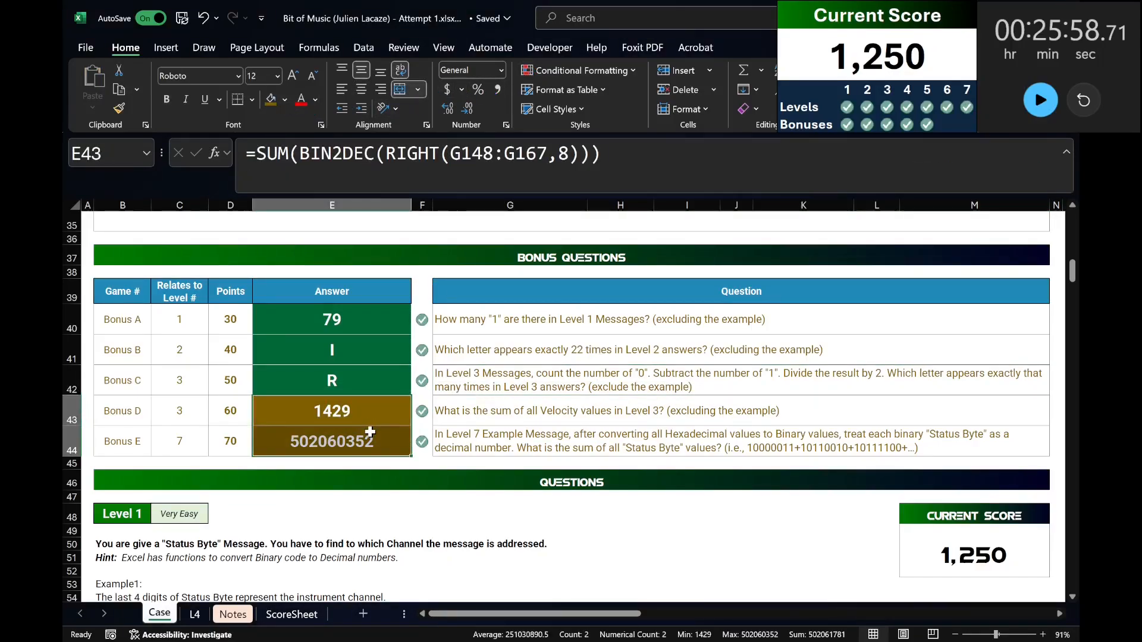
{"action": "left_click", "coordinate": [285, 101]}
{"action": "left_click", "coordinate": [375, 270]}
{"action": "left_click", "coordinate": [655, 339]}
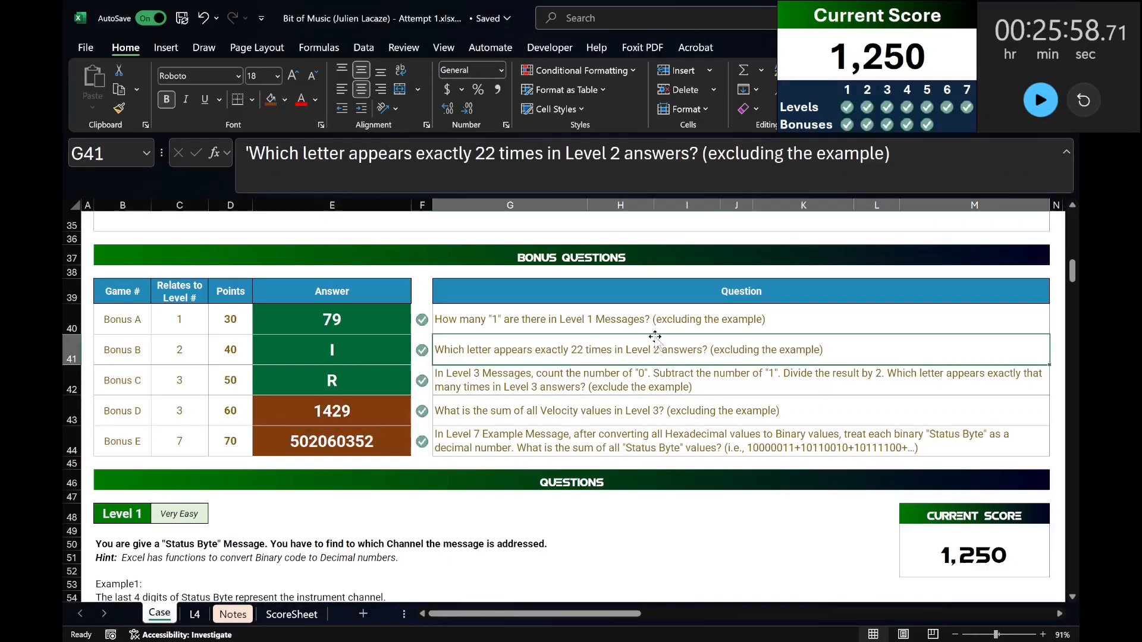
{"action": "left_click_drag", "start_coordinate": [327, 416], "coordinate": [324, 437]}
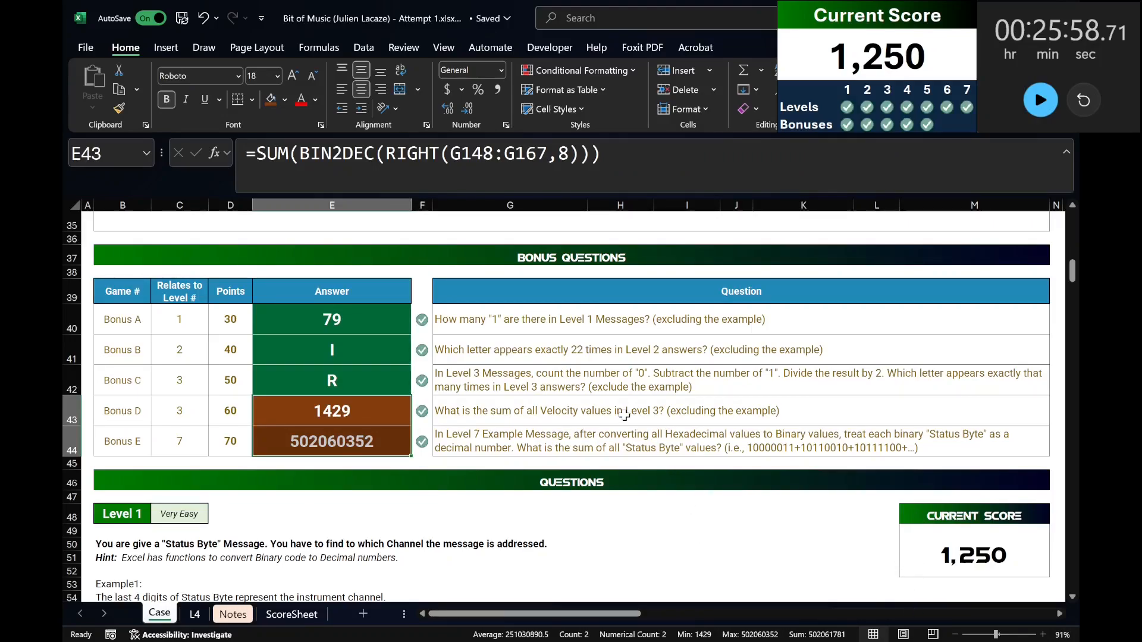
{"action": "left_click", "coordinate": [624, 415]}
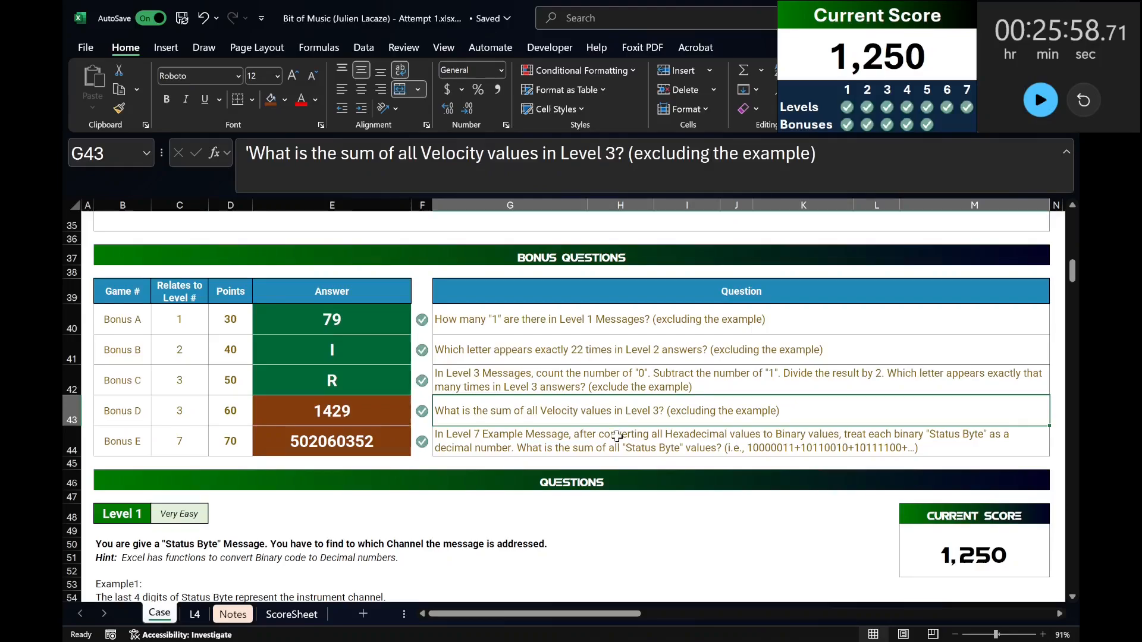
{"action": "left_click", "coordinate": [617, 439]}
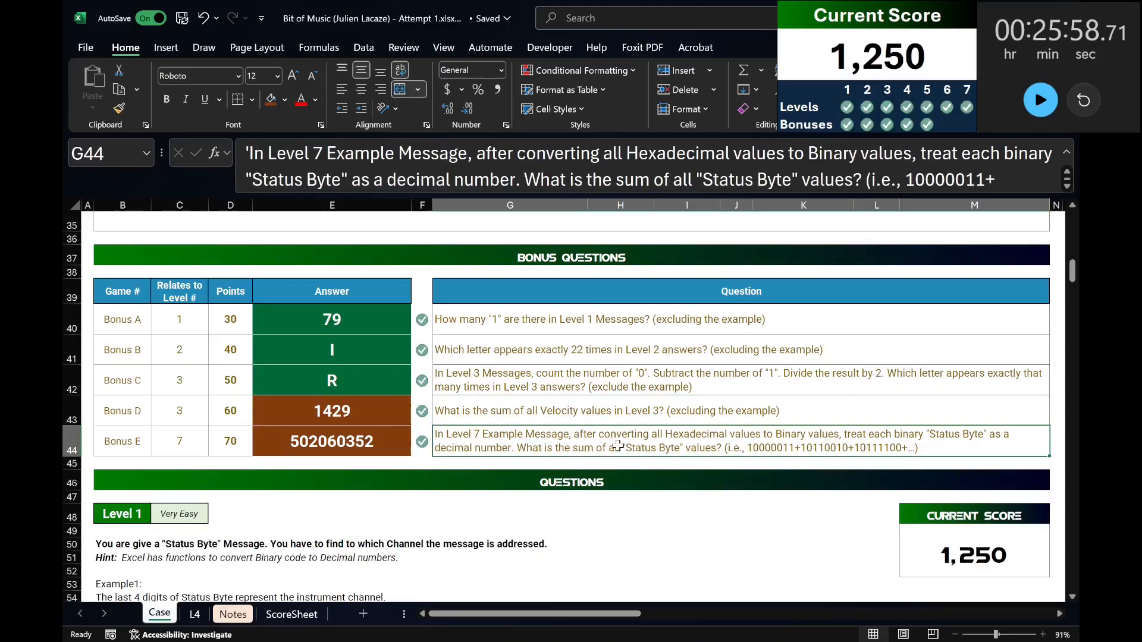